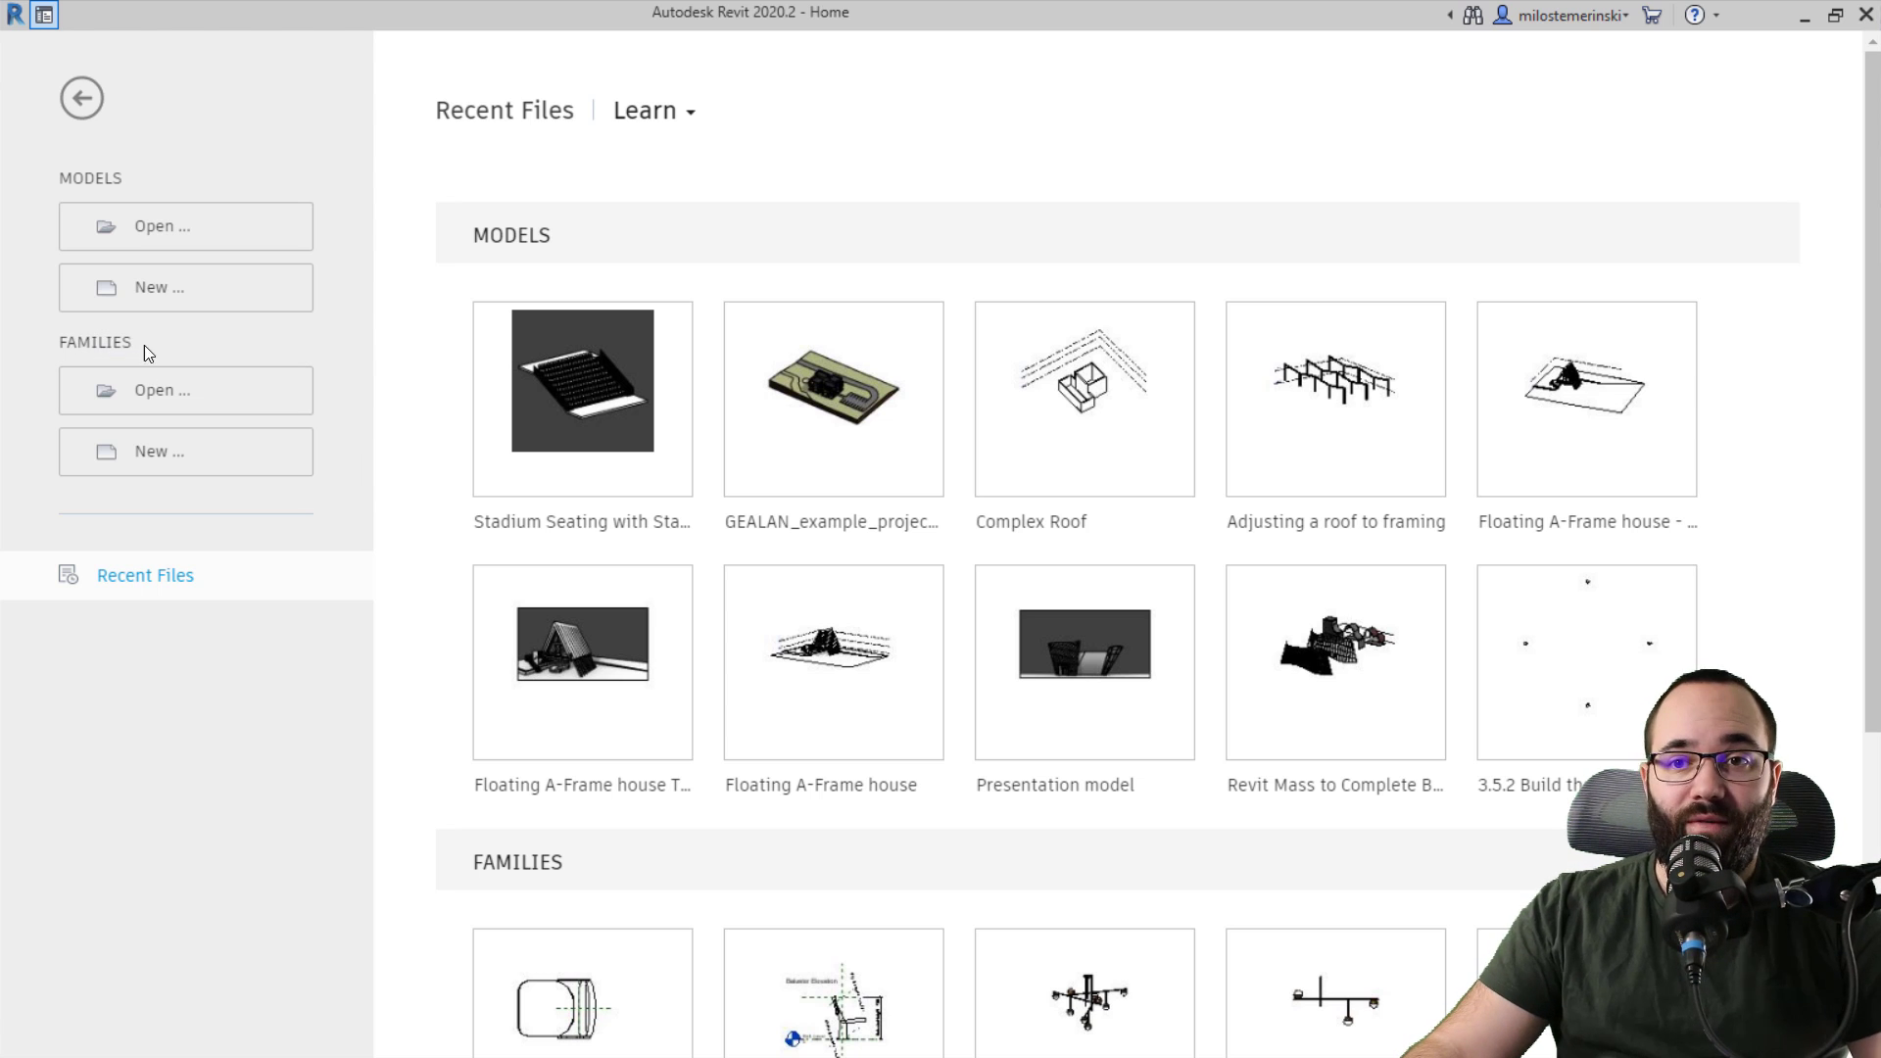
# Step: Create a new family from the Metric Window template
pyautogui.click(173, 453)
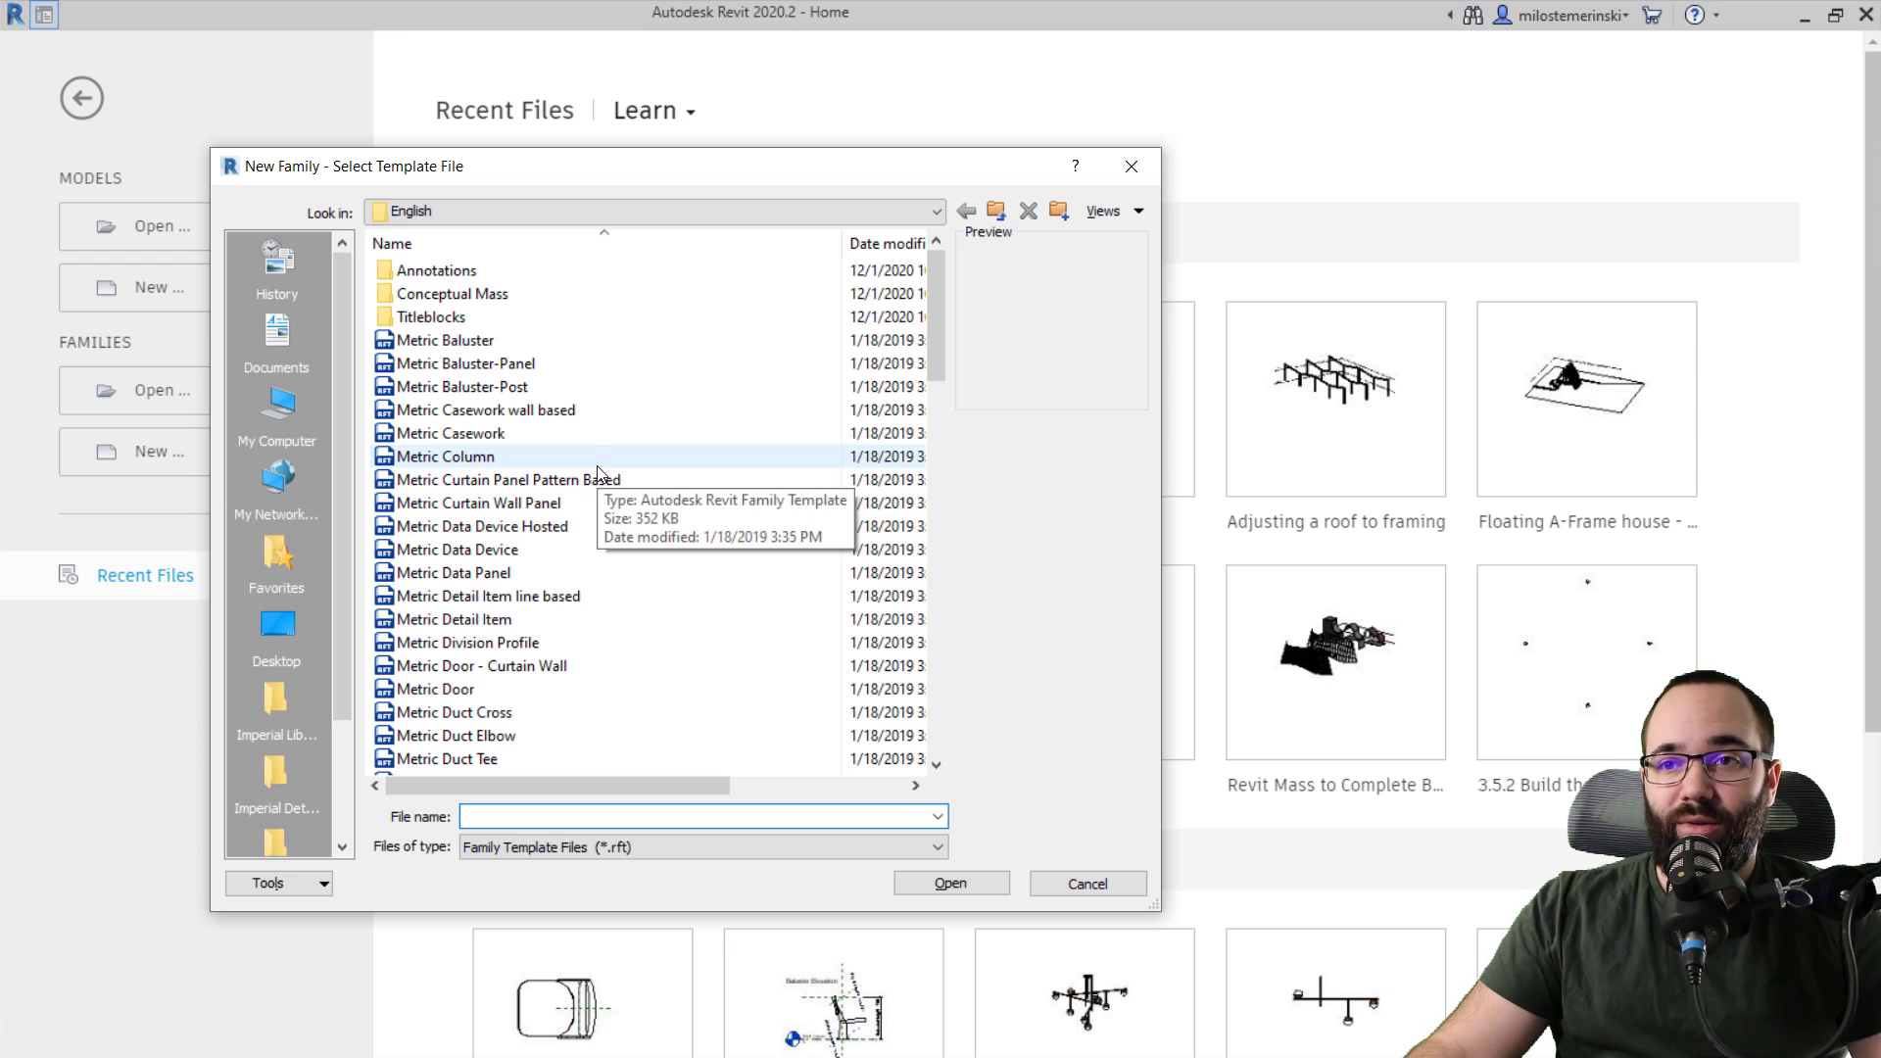
pyautogui.scroll(-20, 598, 471)
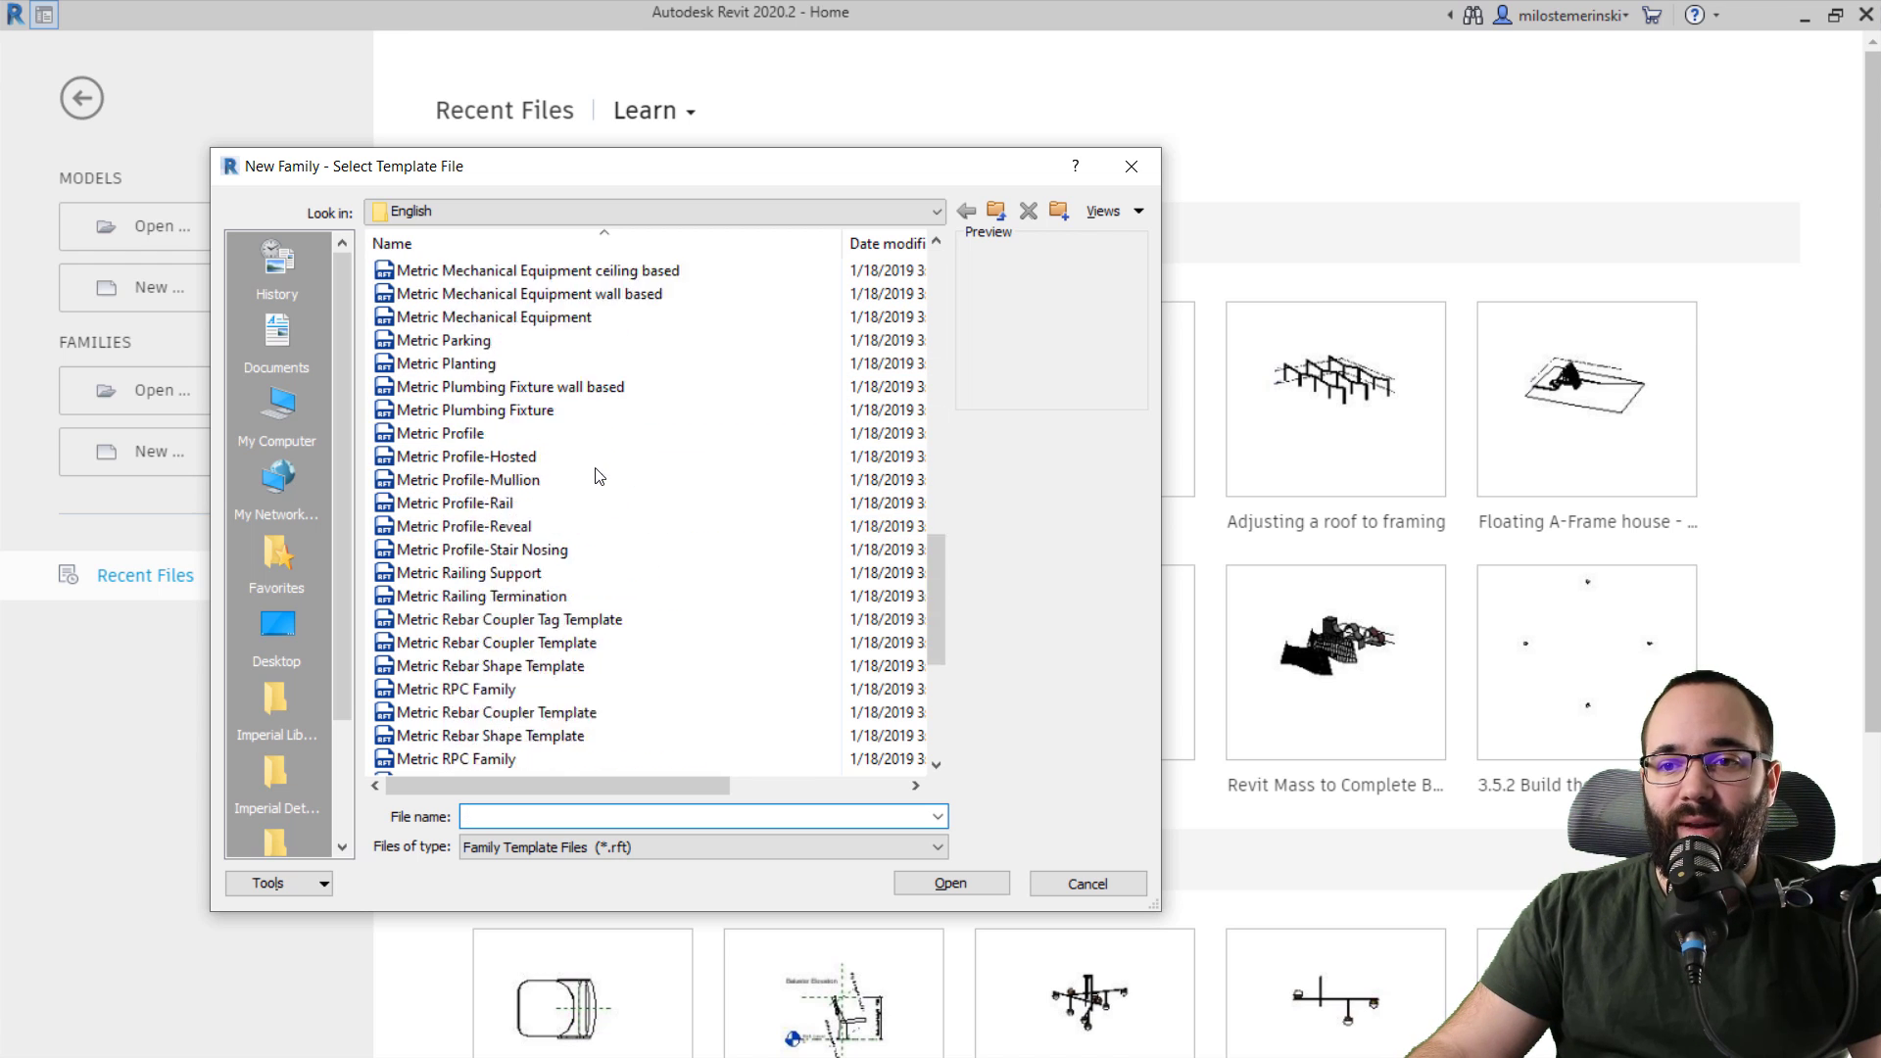
pyautogui.click(471, 761)
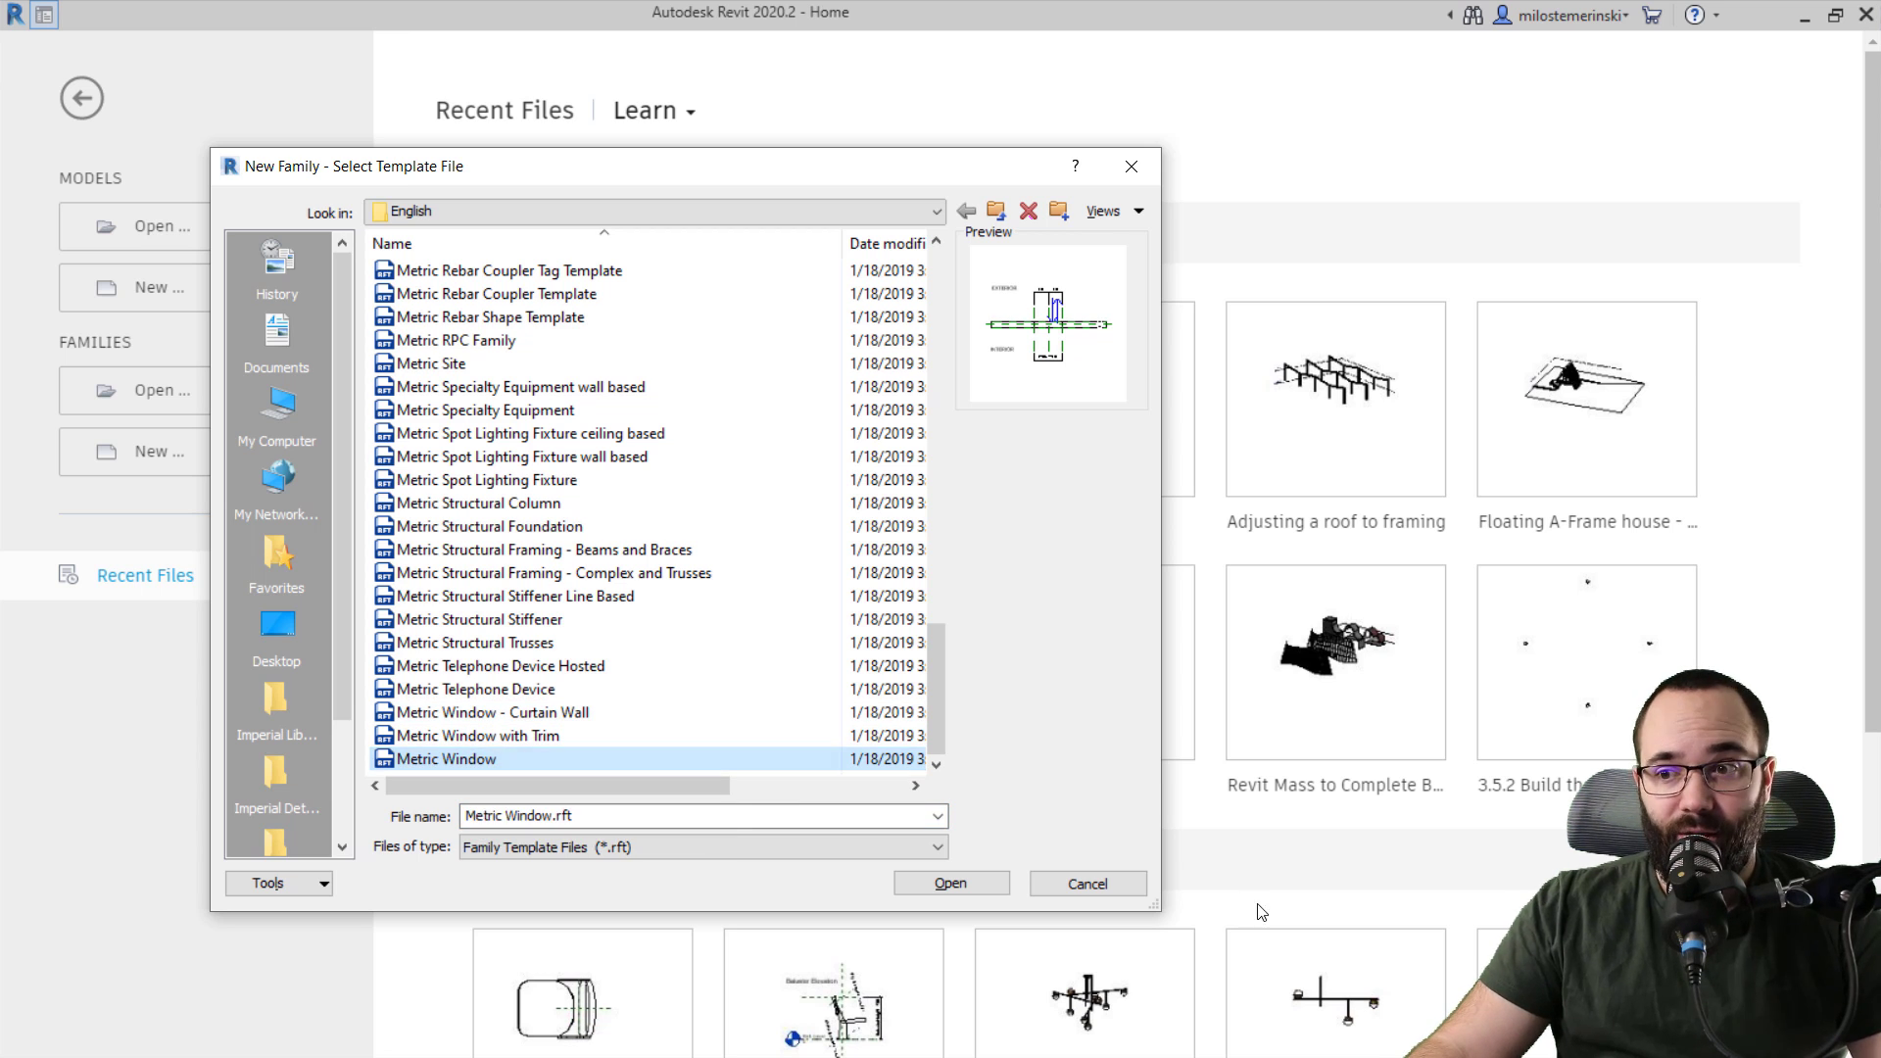
pyautogui.click(975, 885)
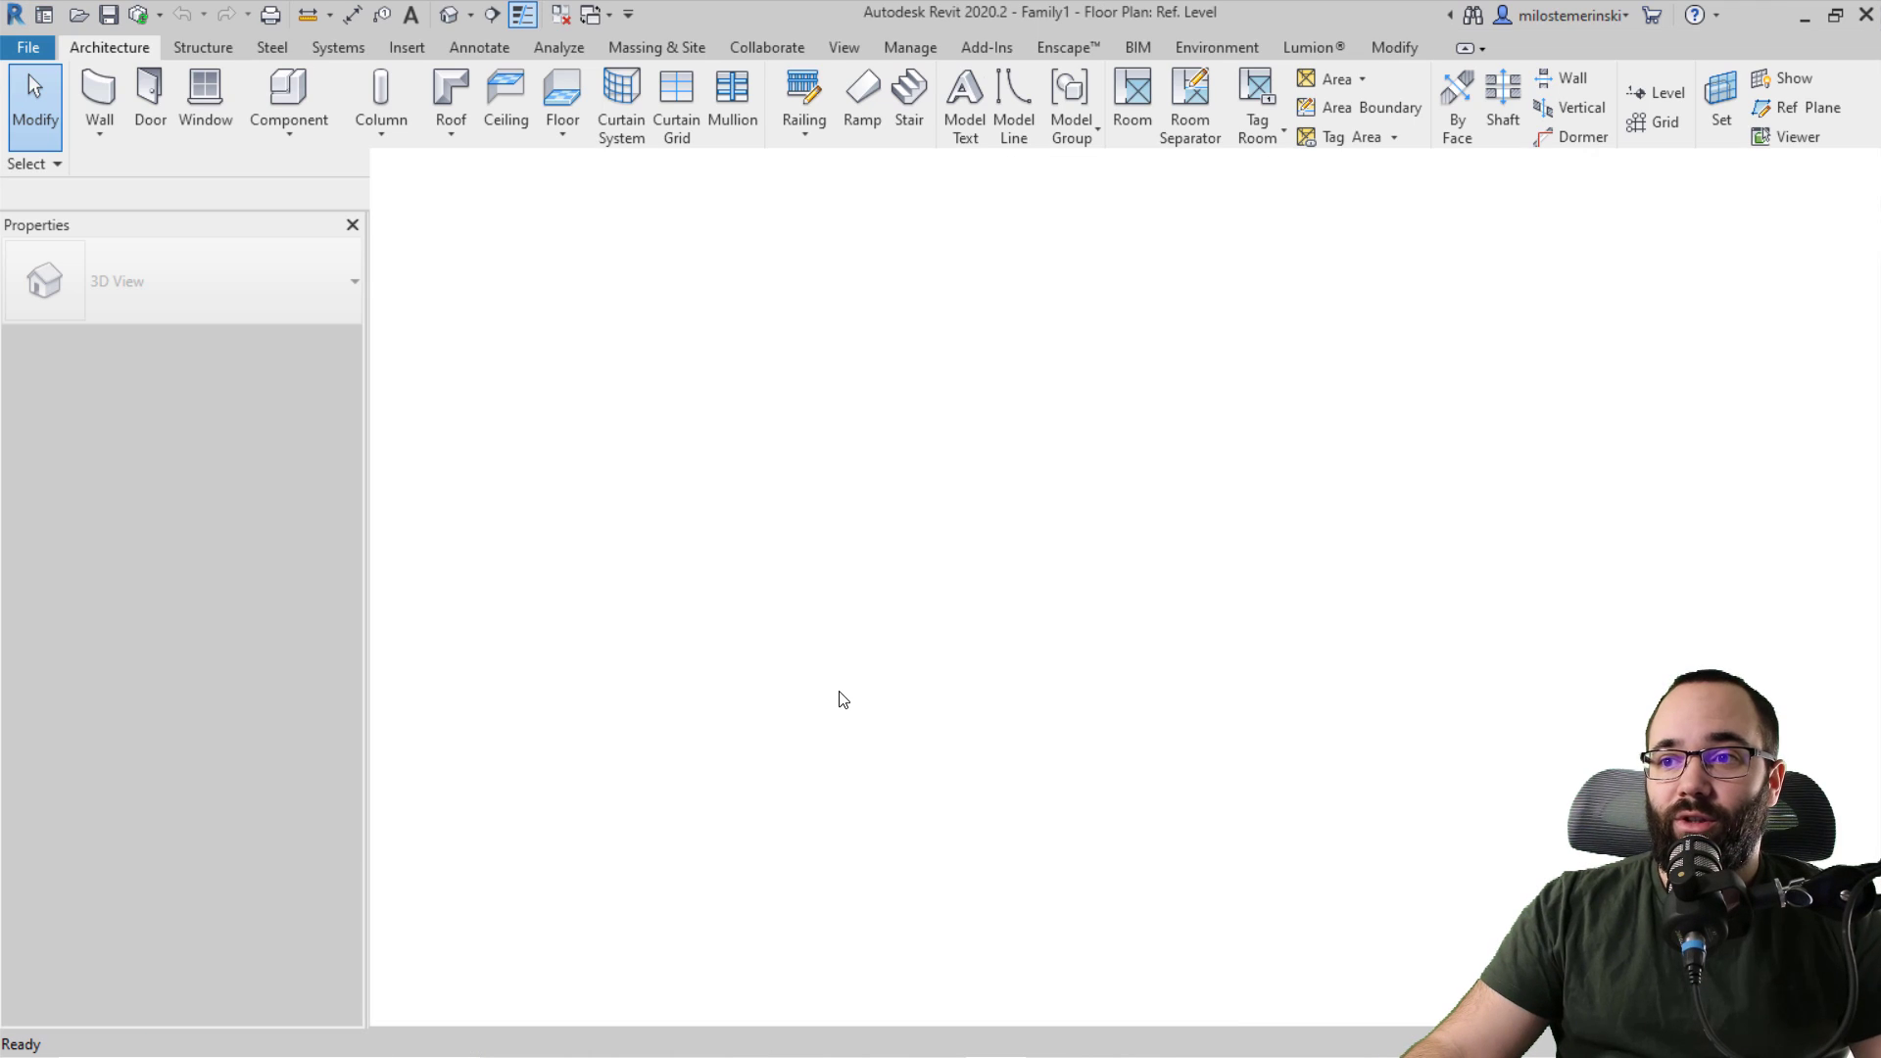
# Step: Examine the template's host wall and window opening in the Ref. Level plan and the Exterior elevation
pyautogui.moveTo(943, 733); pyautogui.dragTo(790, 727, button='middle')
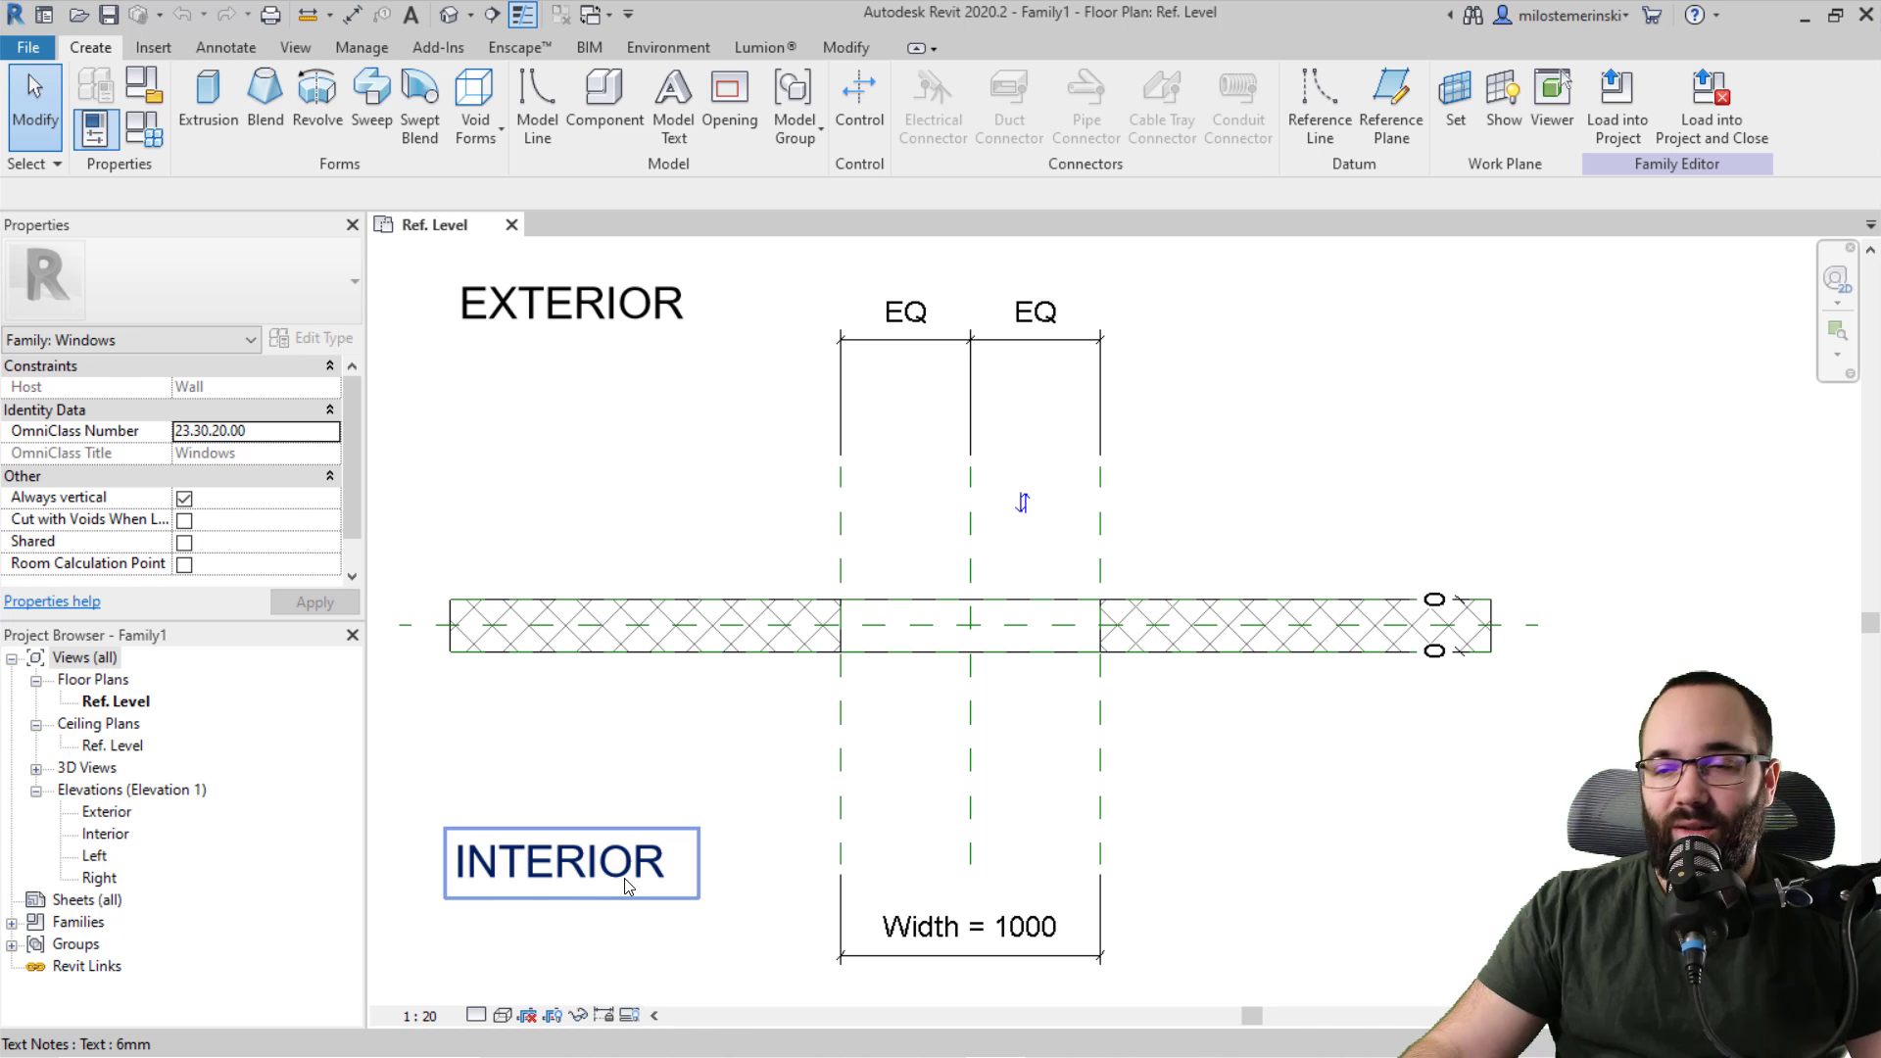
pyautogui.click(605, 613)
pyautogui.click(604, 501)
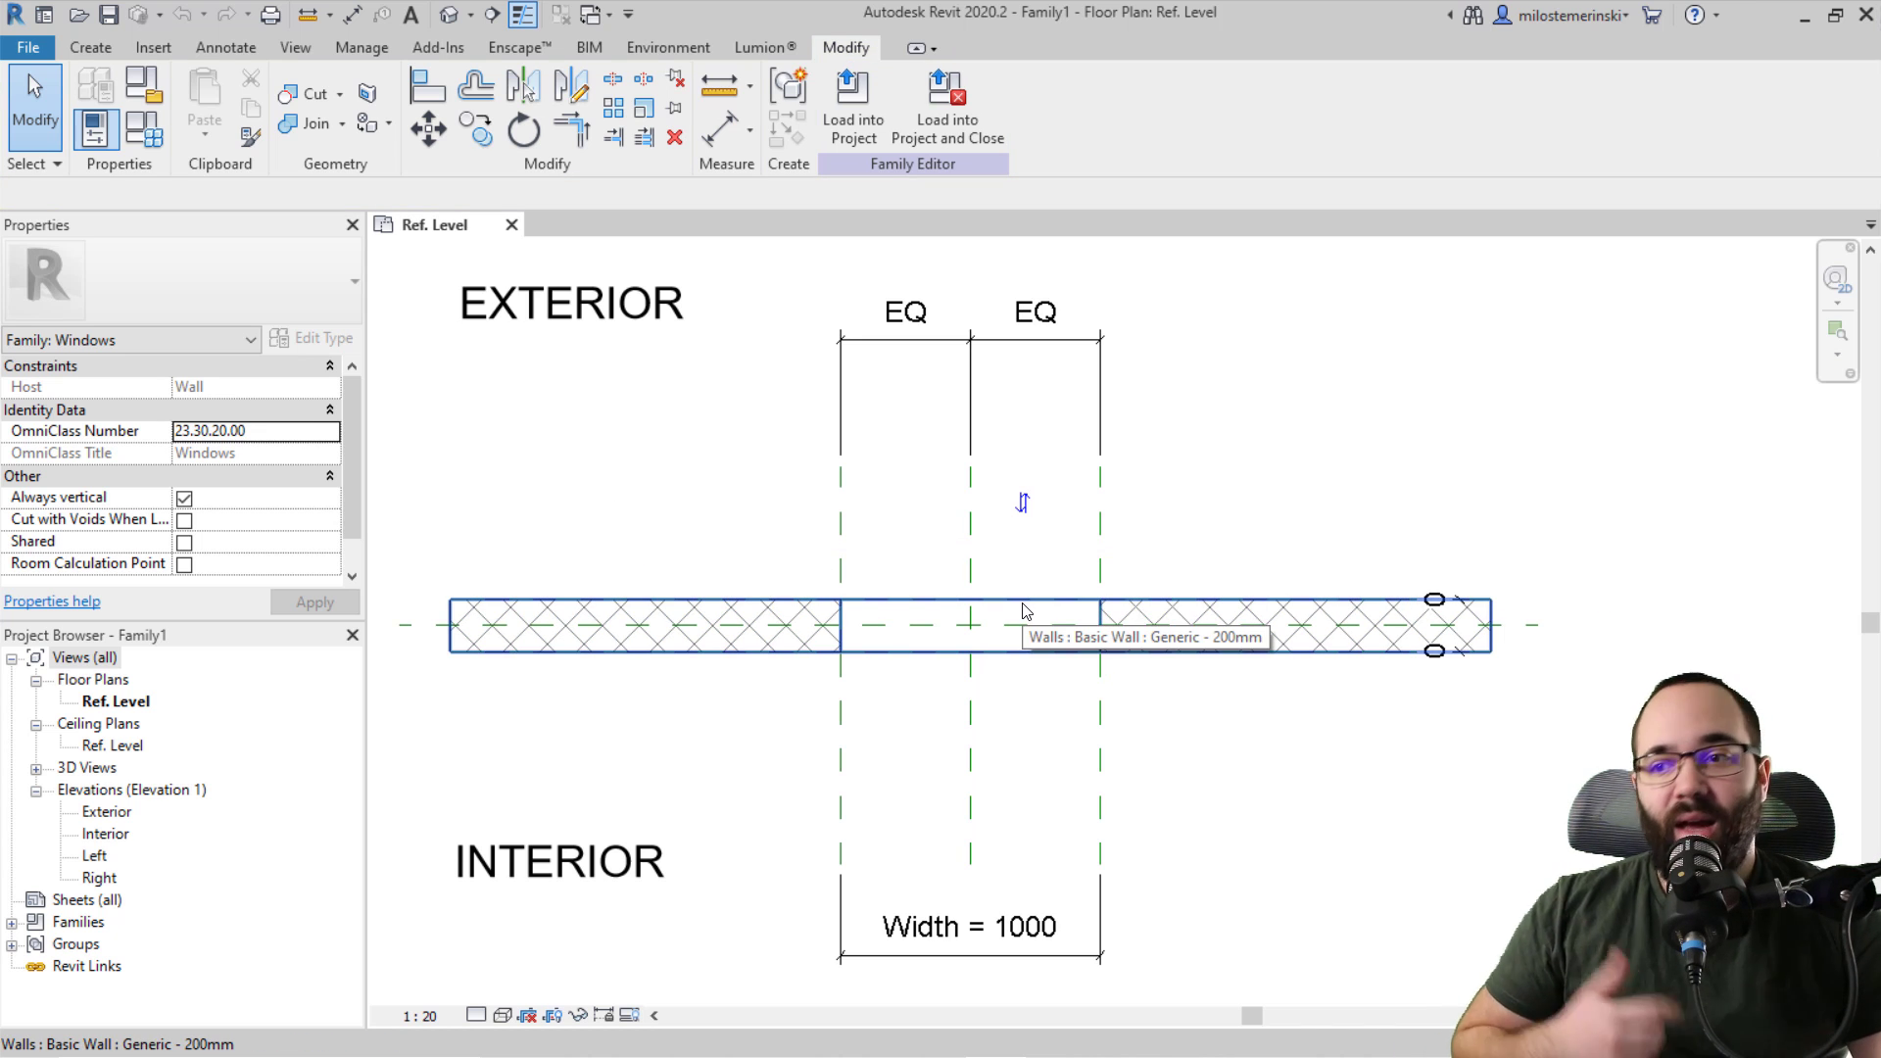
pyautogui.doubleClick(106, 811)
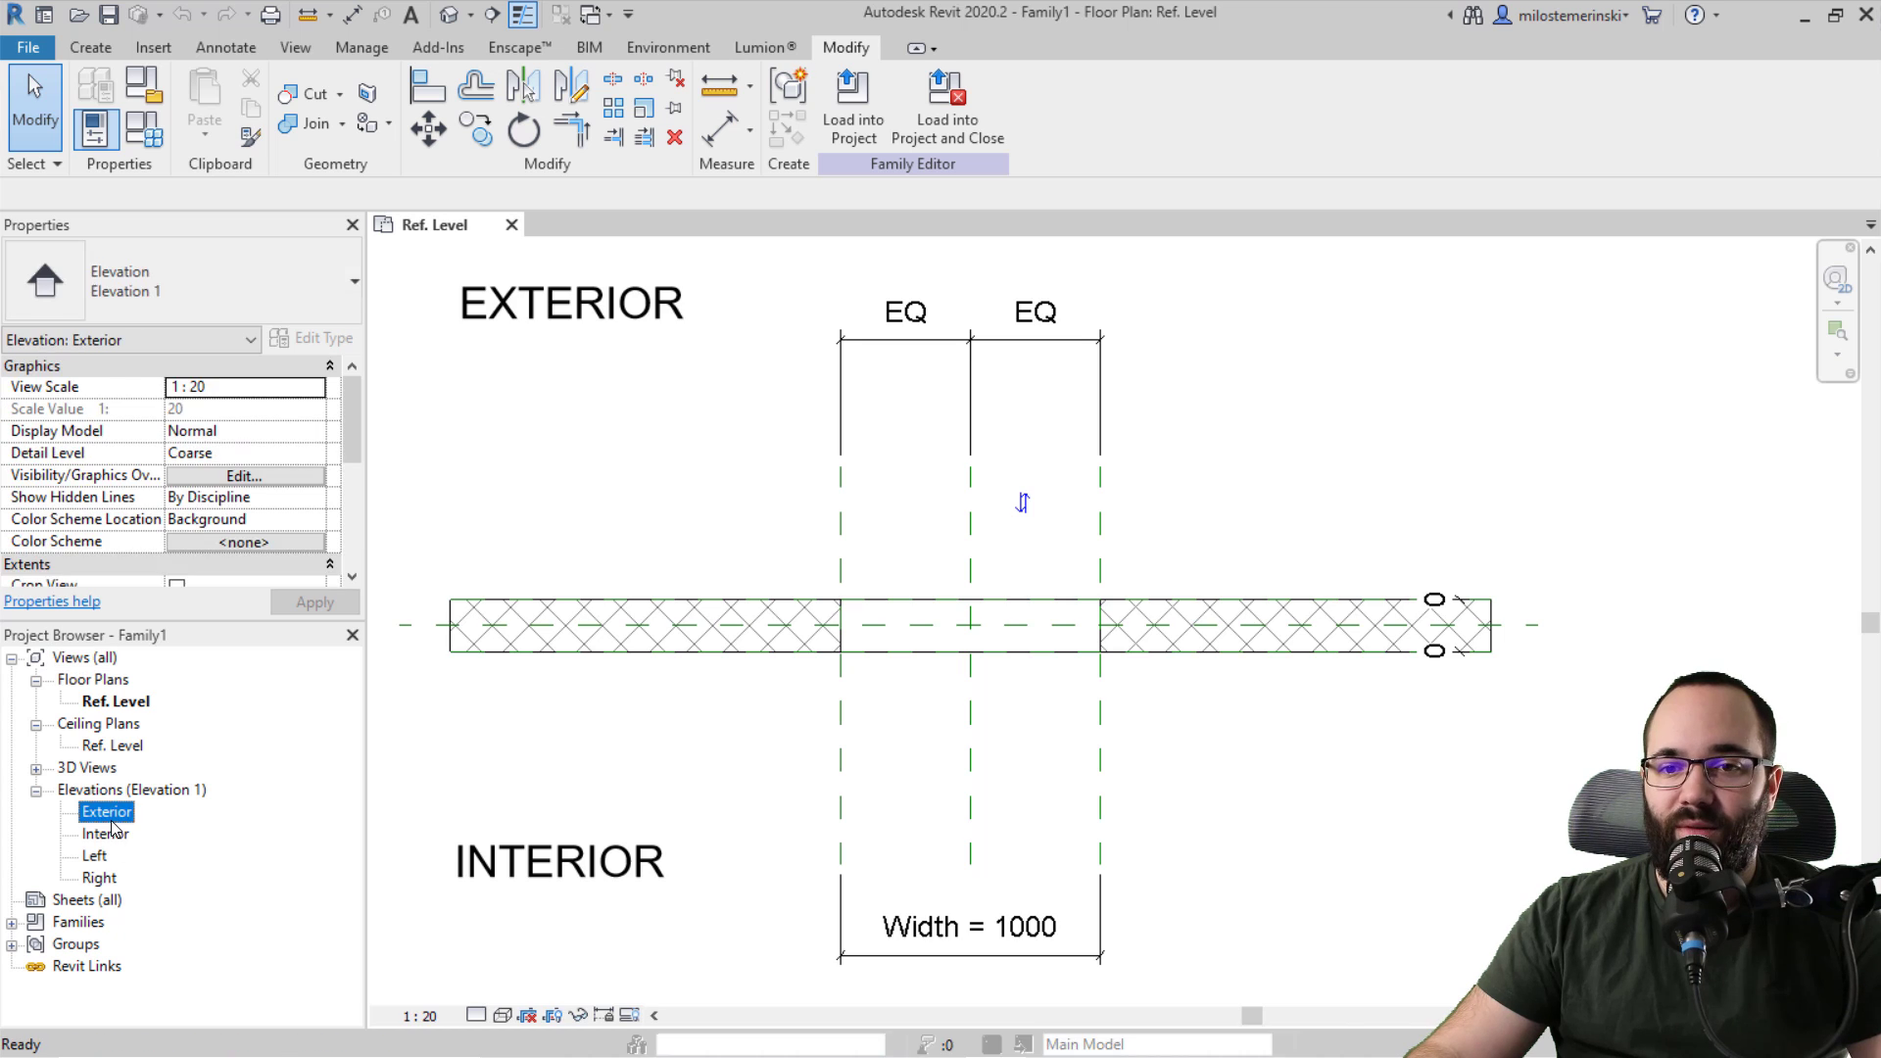
pyautogui.moveTo(975, 685); pyautogui.dragTo(870, 680, button='middle')
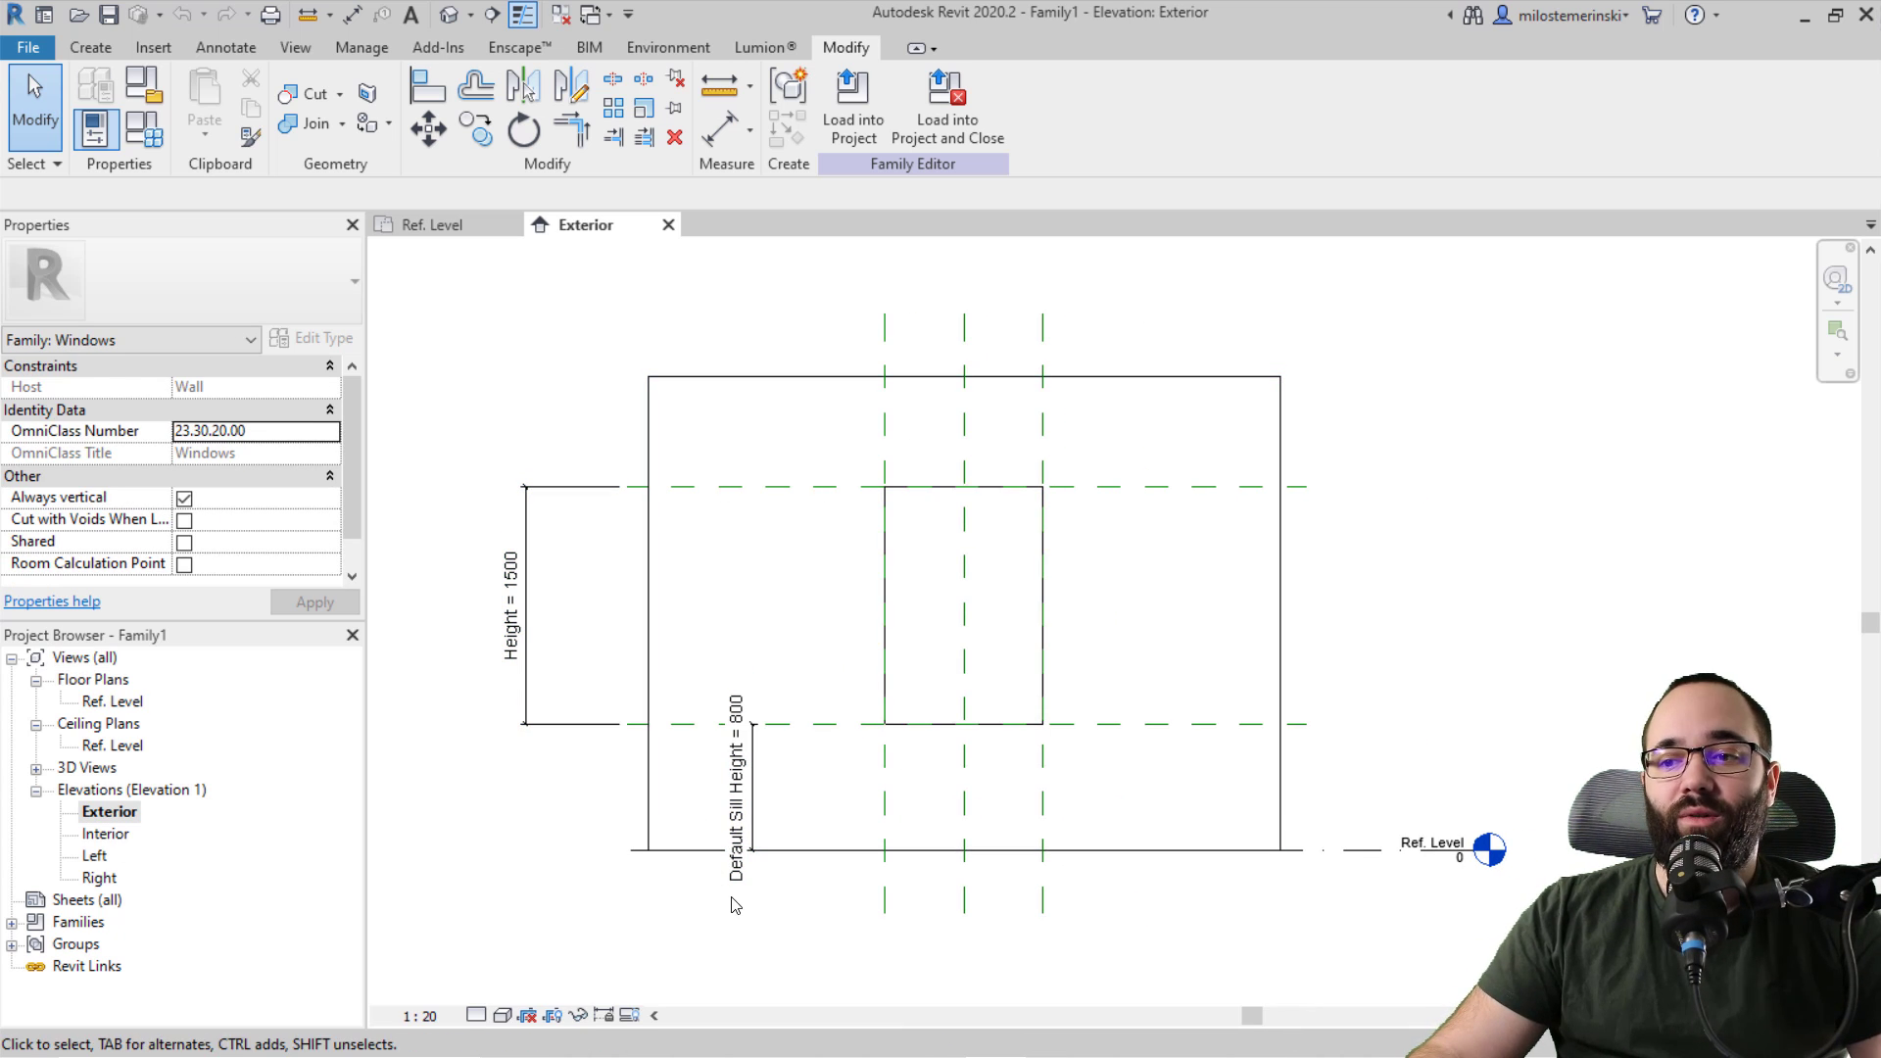
pyautogui.moveTo(800, 654); pyautogui.dragTo(768, 664, button='middle')
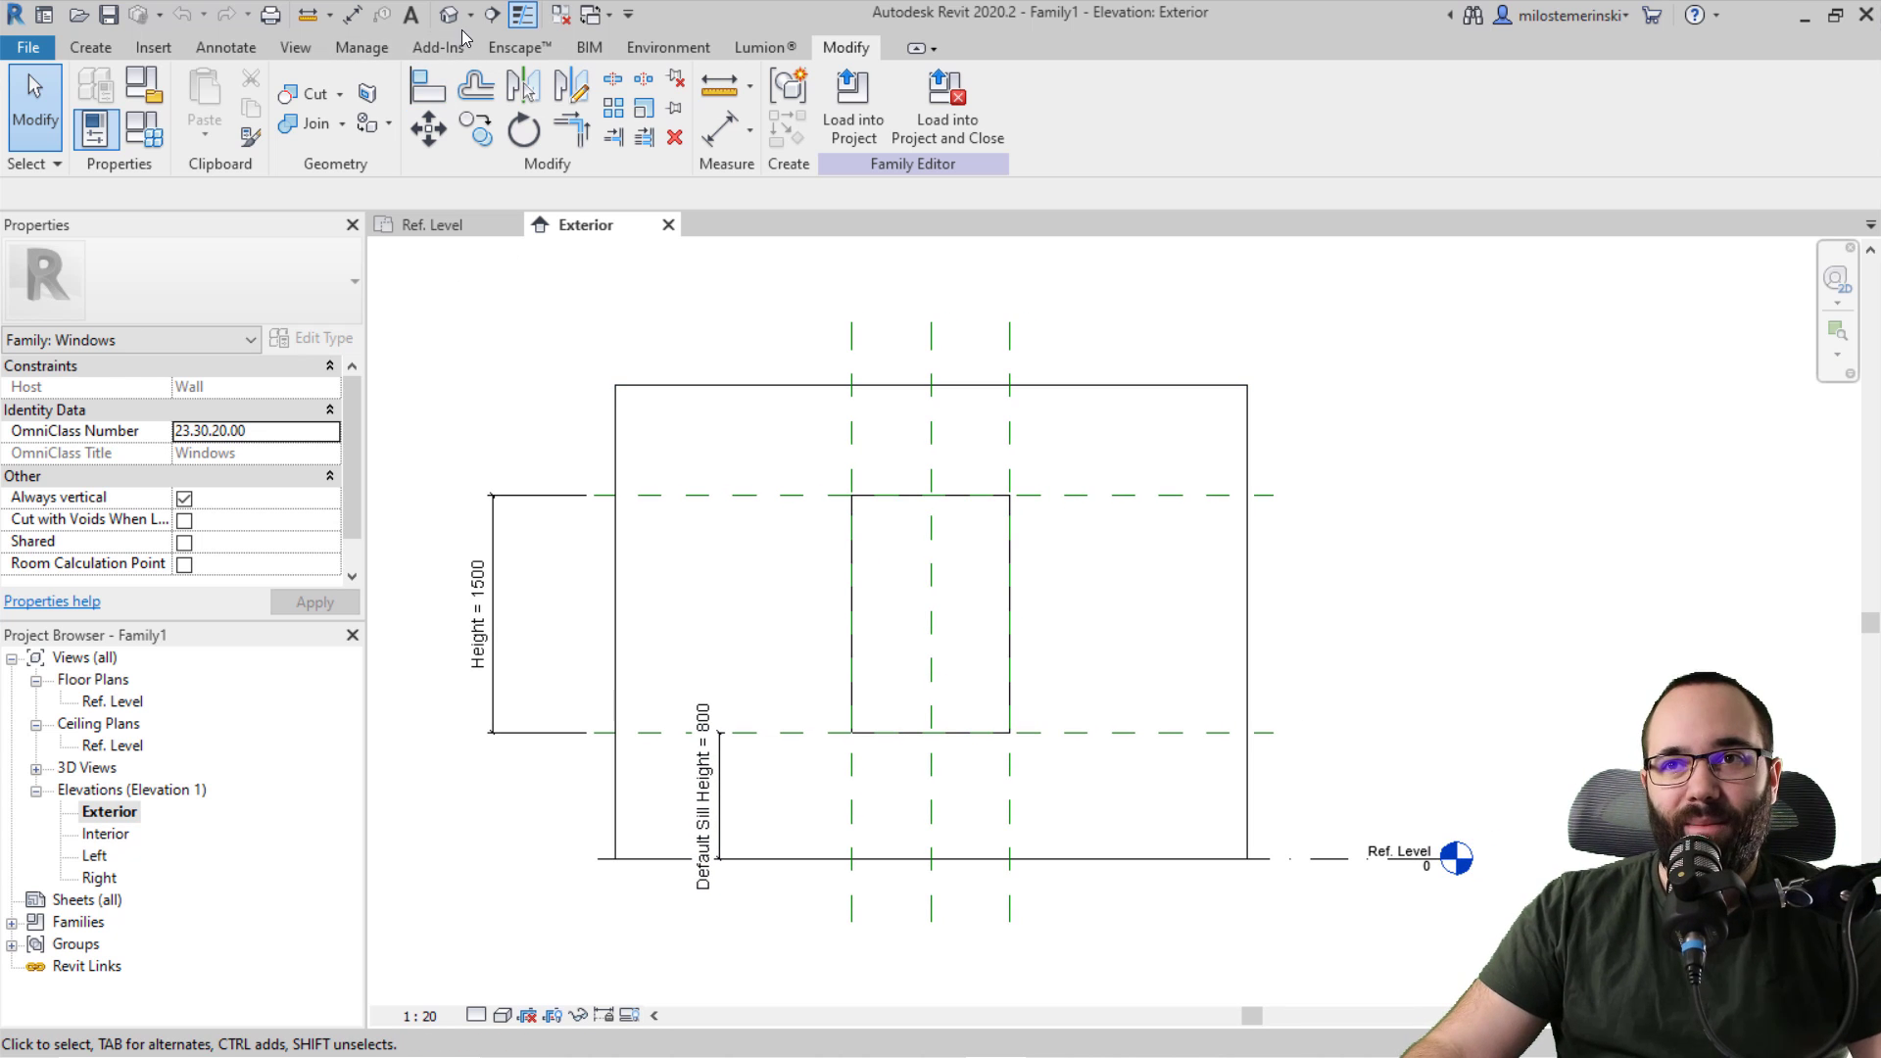
# Step: Delete the template's rectangular opening cut from the host wall in the default 3D view
pyautogui.click(453, 17)
pyautogui.moveTo(810, 491)
pyautogui.keyDown('shift'); pyautogui.mouseDown(button='middle')
pyautogui.moveTo(763, 635)
pyautogui.moveTo(739, 638)
pyautogui.mouseUp(button='middle'); pyautogui.keyUp('shift')
pyautogui.click(727, 643)
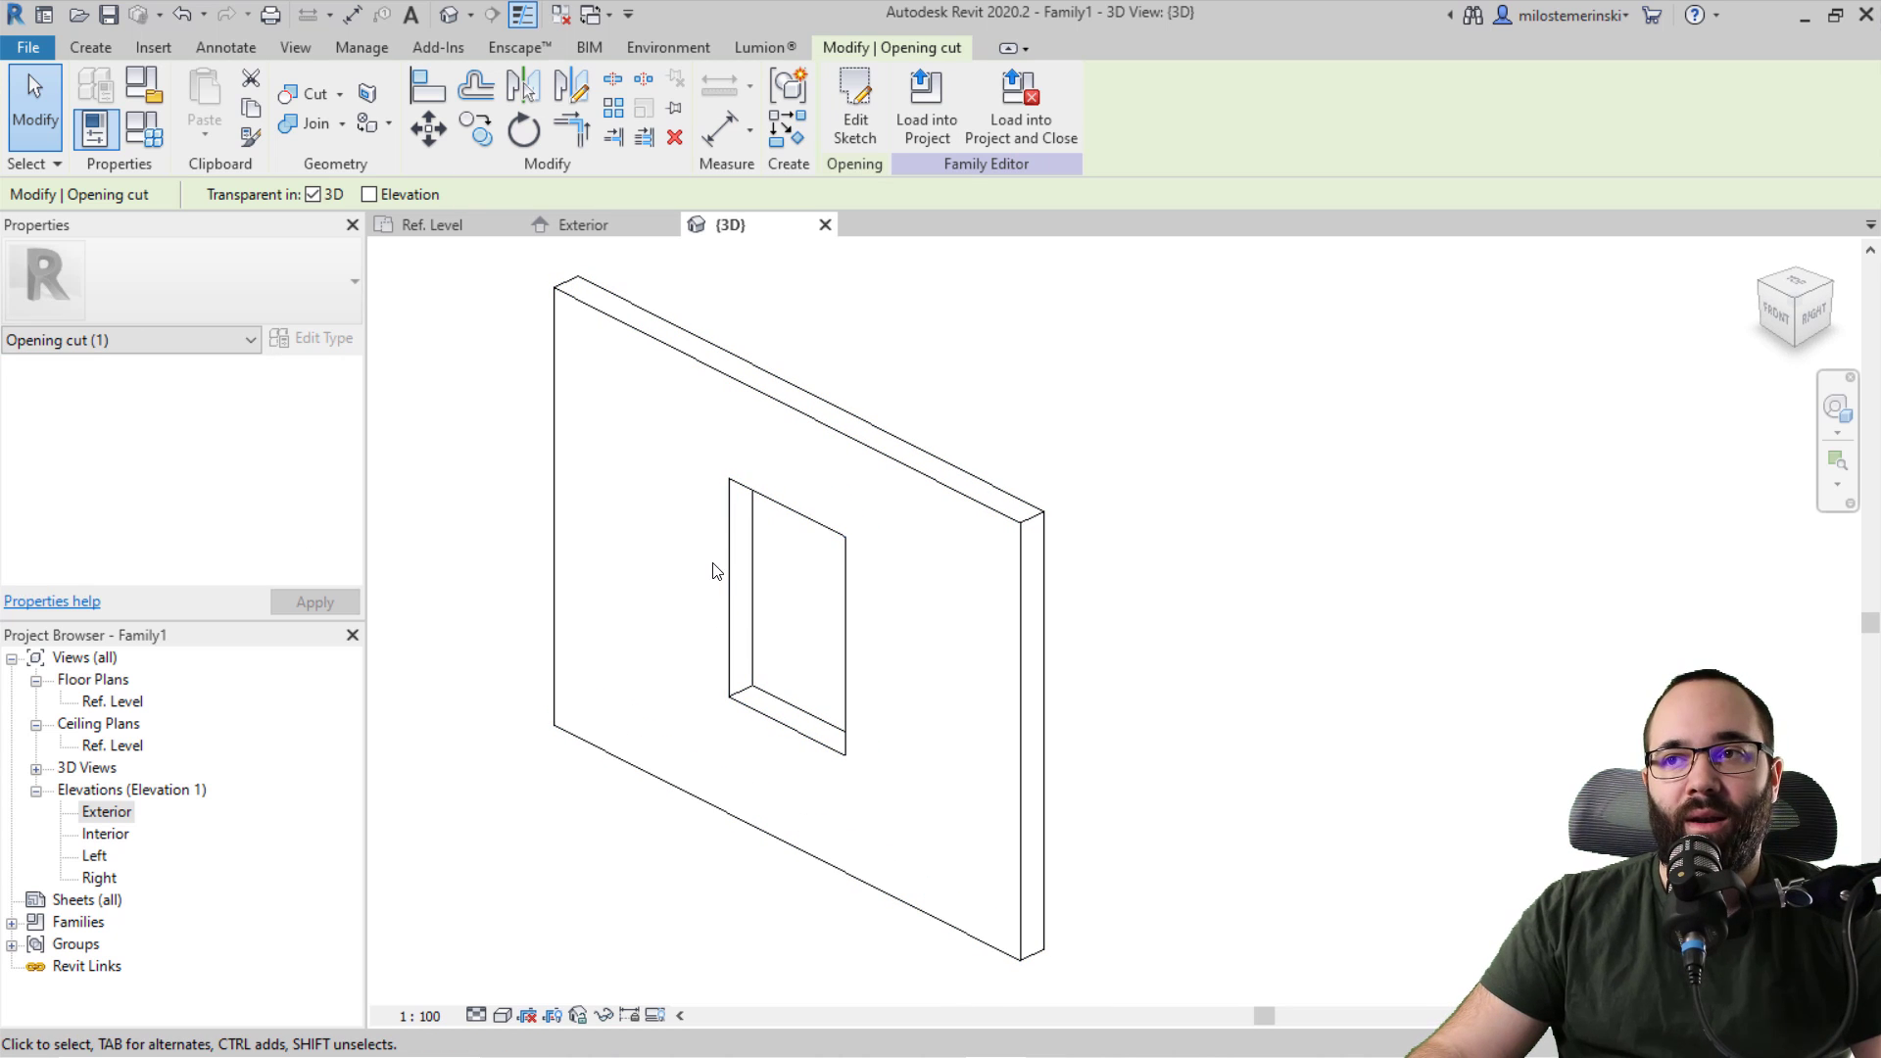
pyautogui.press('Escape')
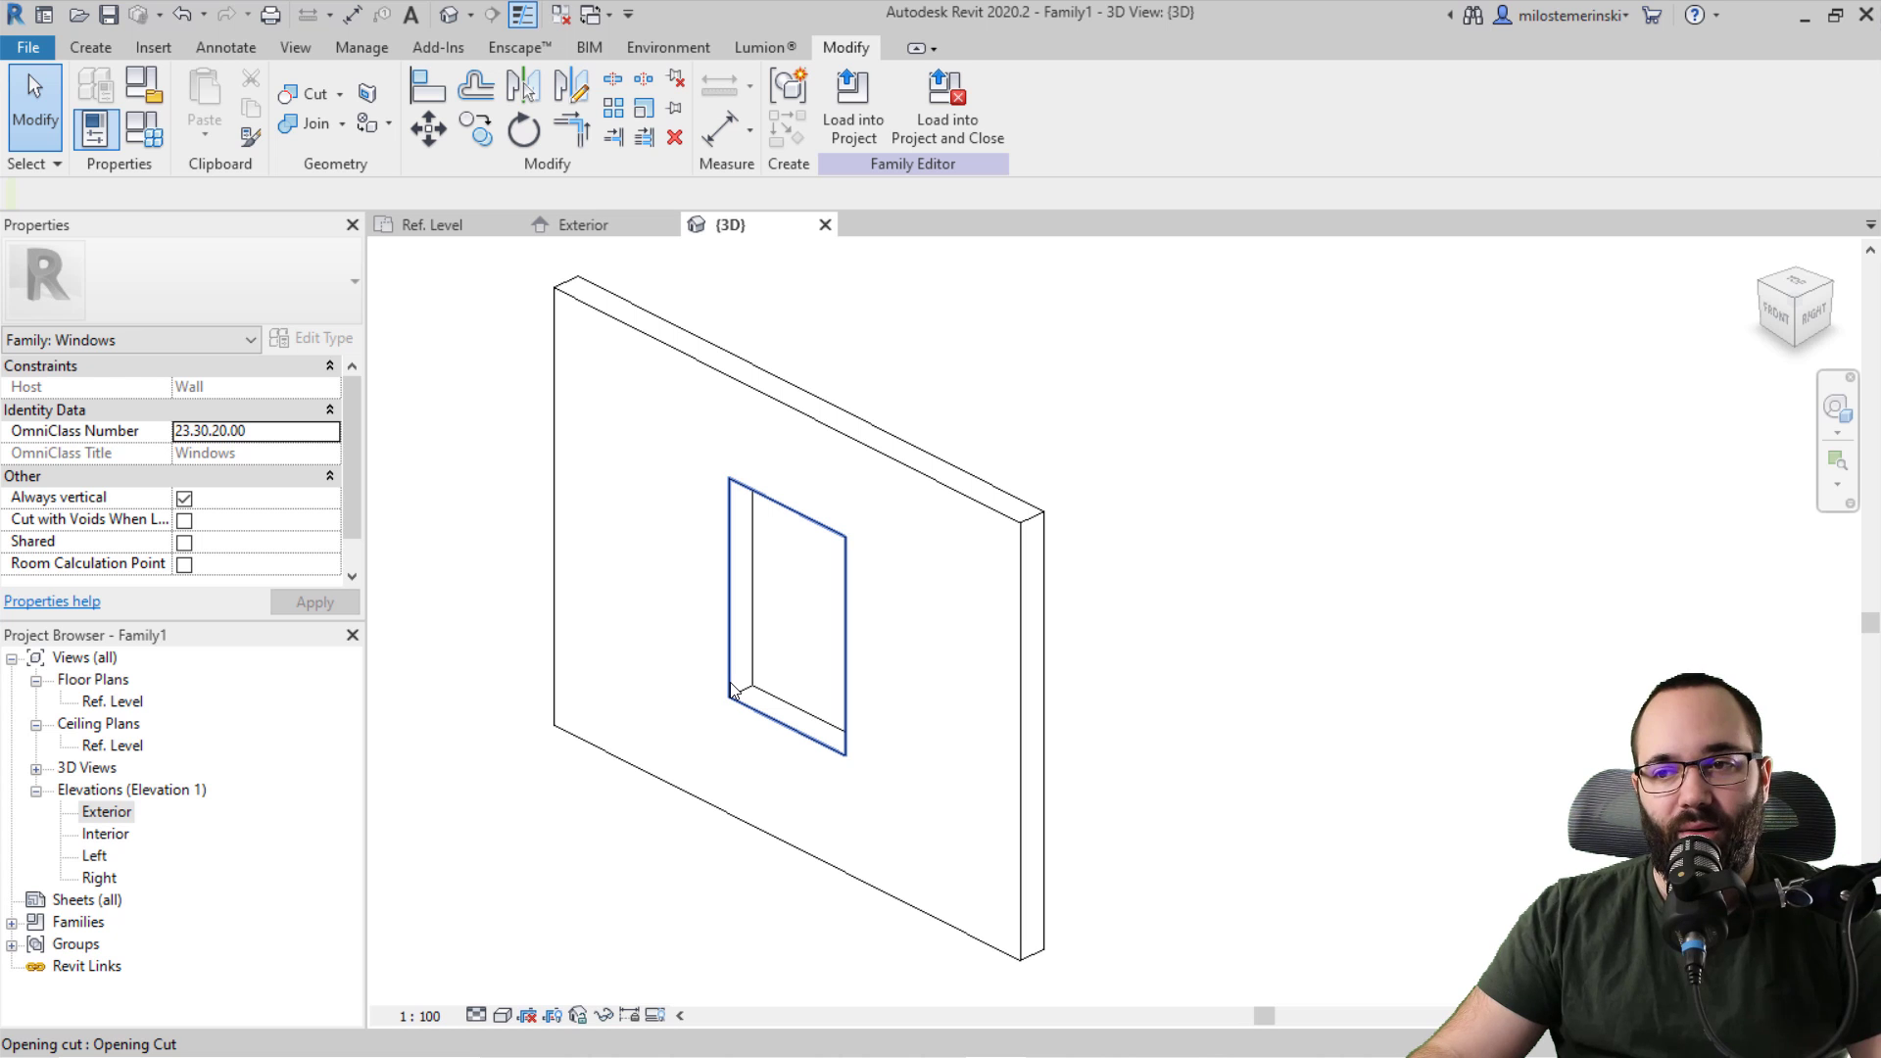
pyautogui.click(732, 692)
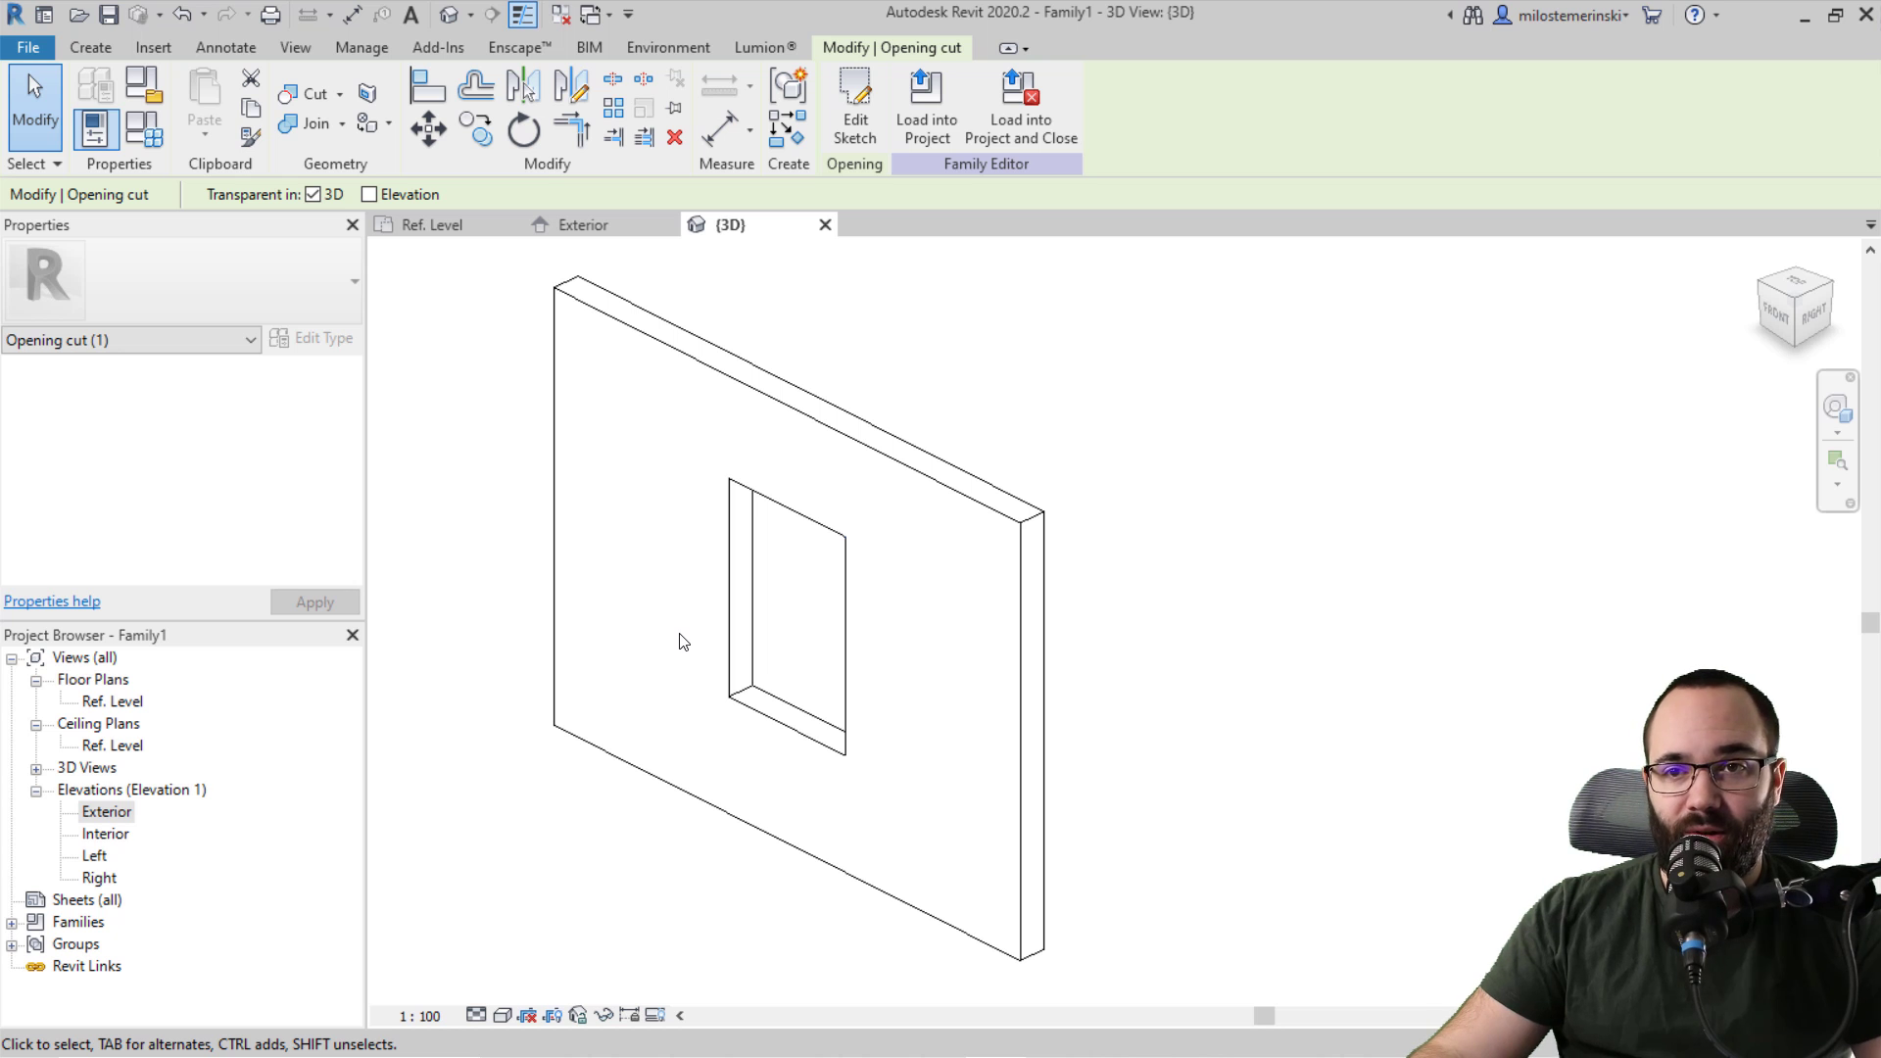
pyautogui.keyDown('shift'); pyautogui.moveTo(893, 748); pyautogui.dragTo(696, 731, button='middle'); pyautogui.keyUp('shift')
pyautogui.scroll(3, 741, 684)
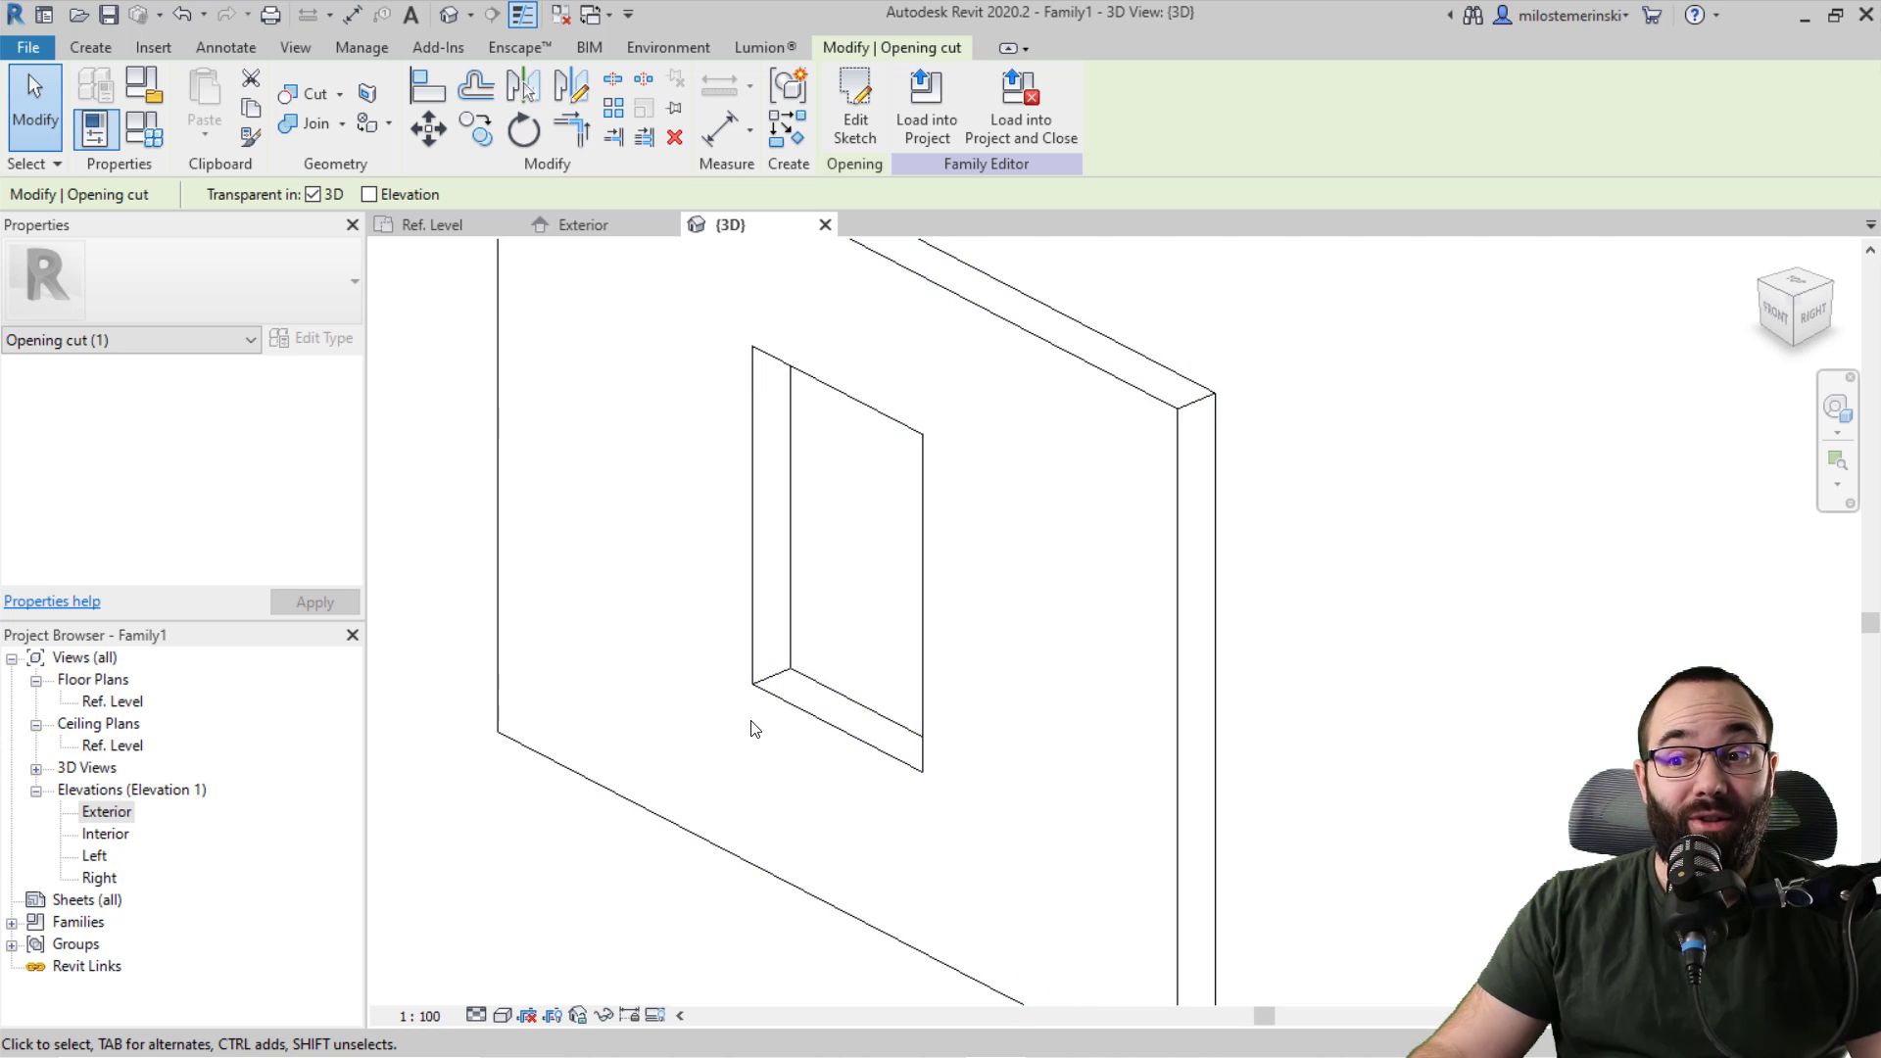
pyautogui.click(90, 49)
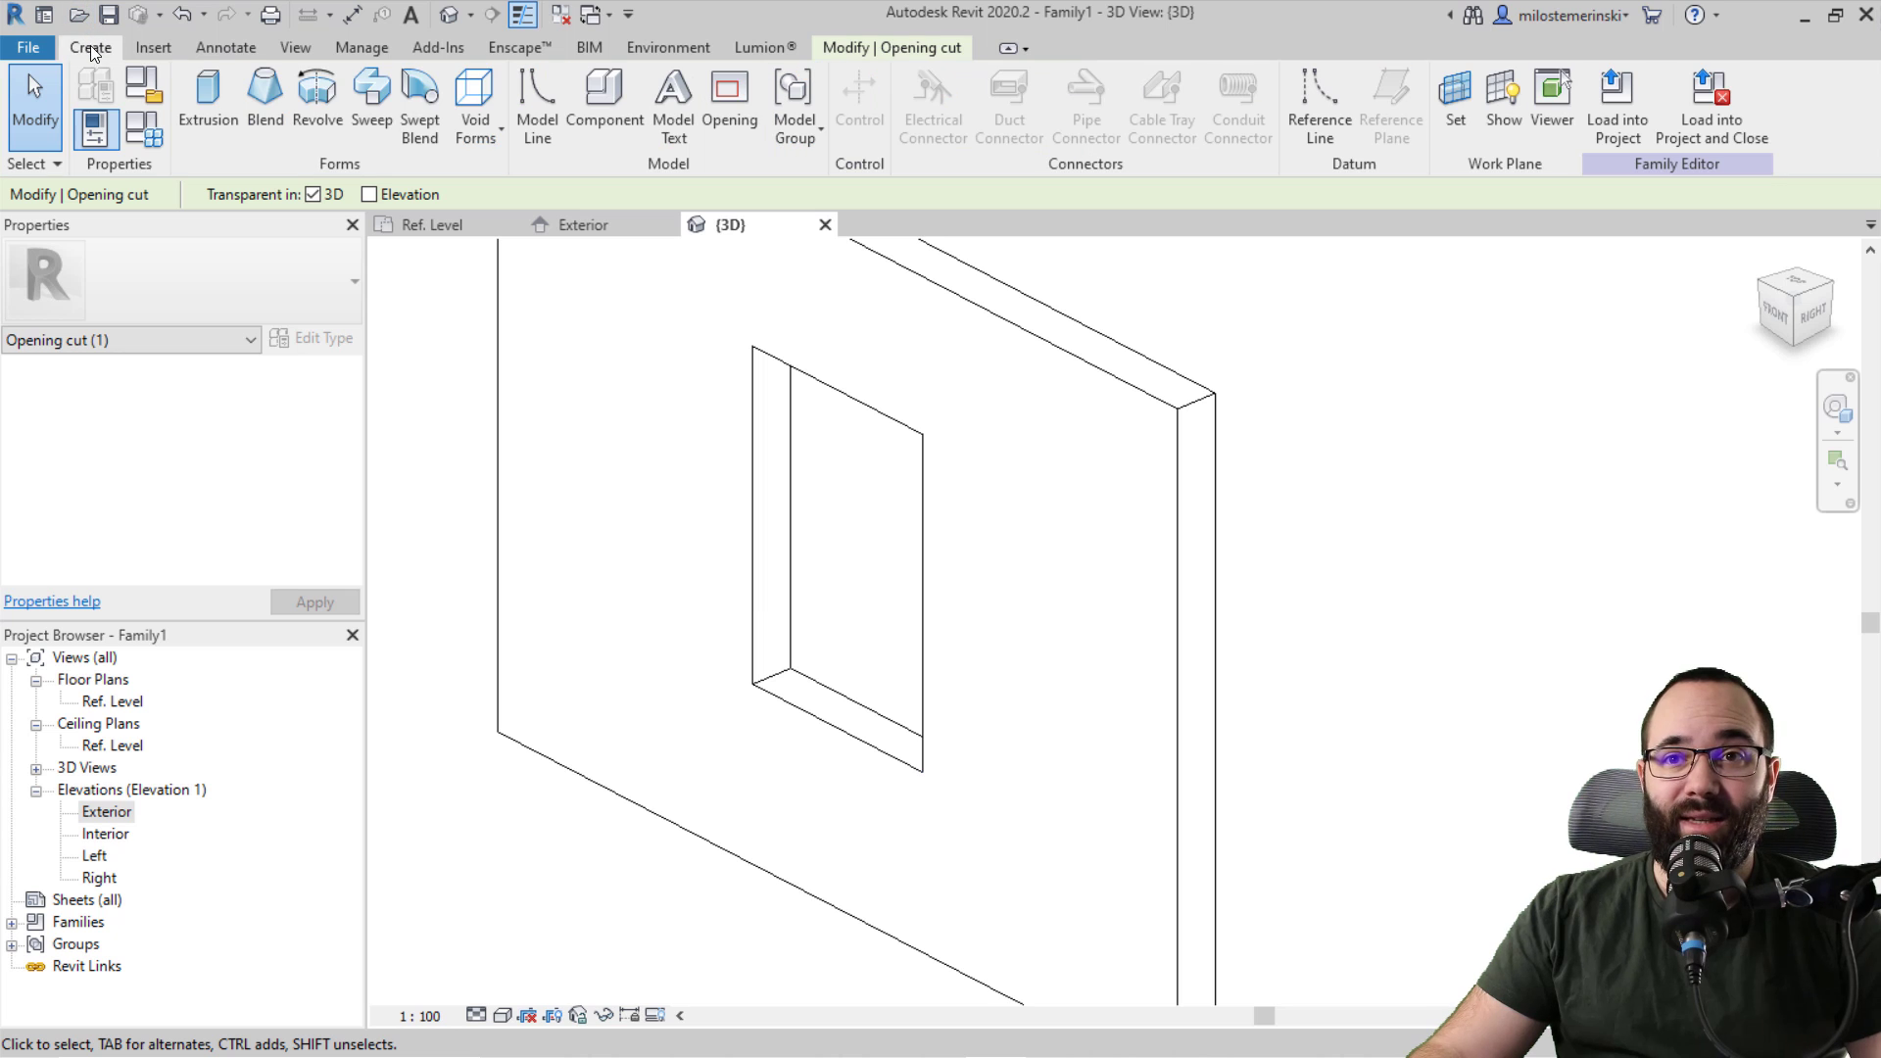
pyautogui.click(592, 547)
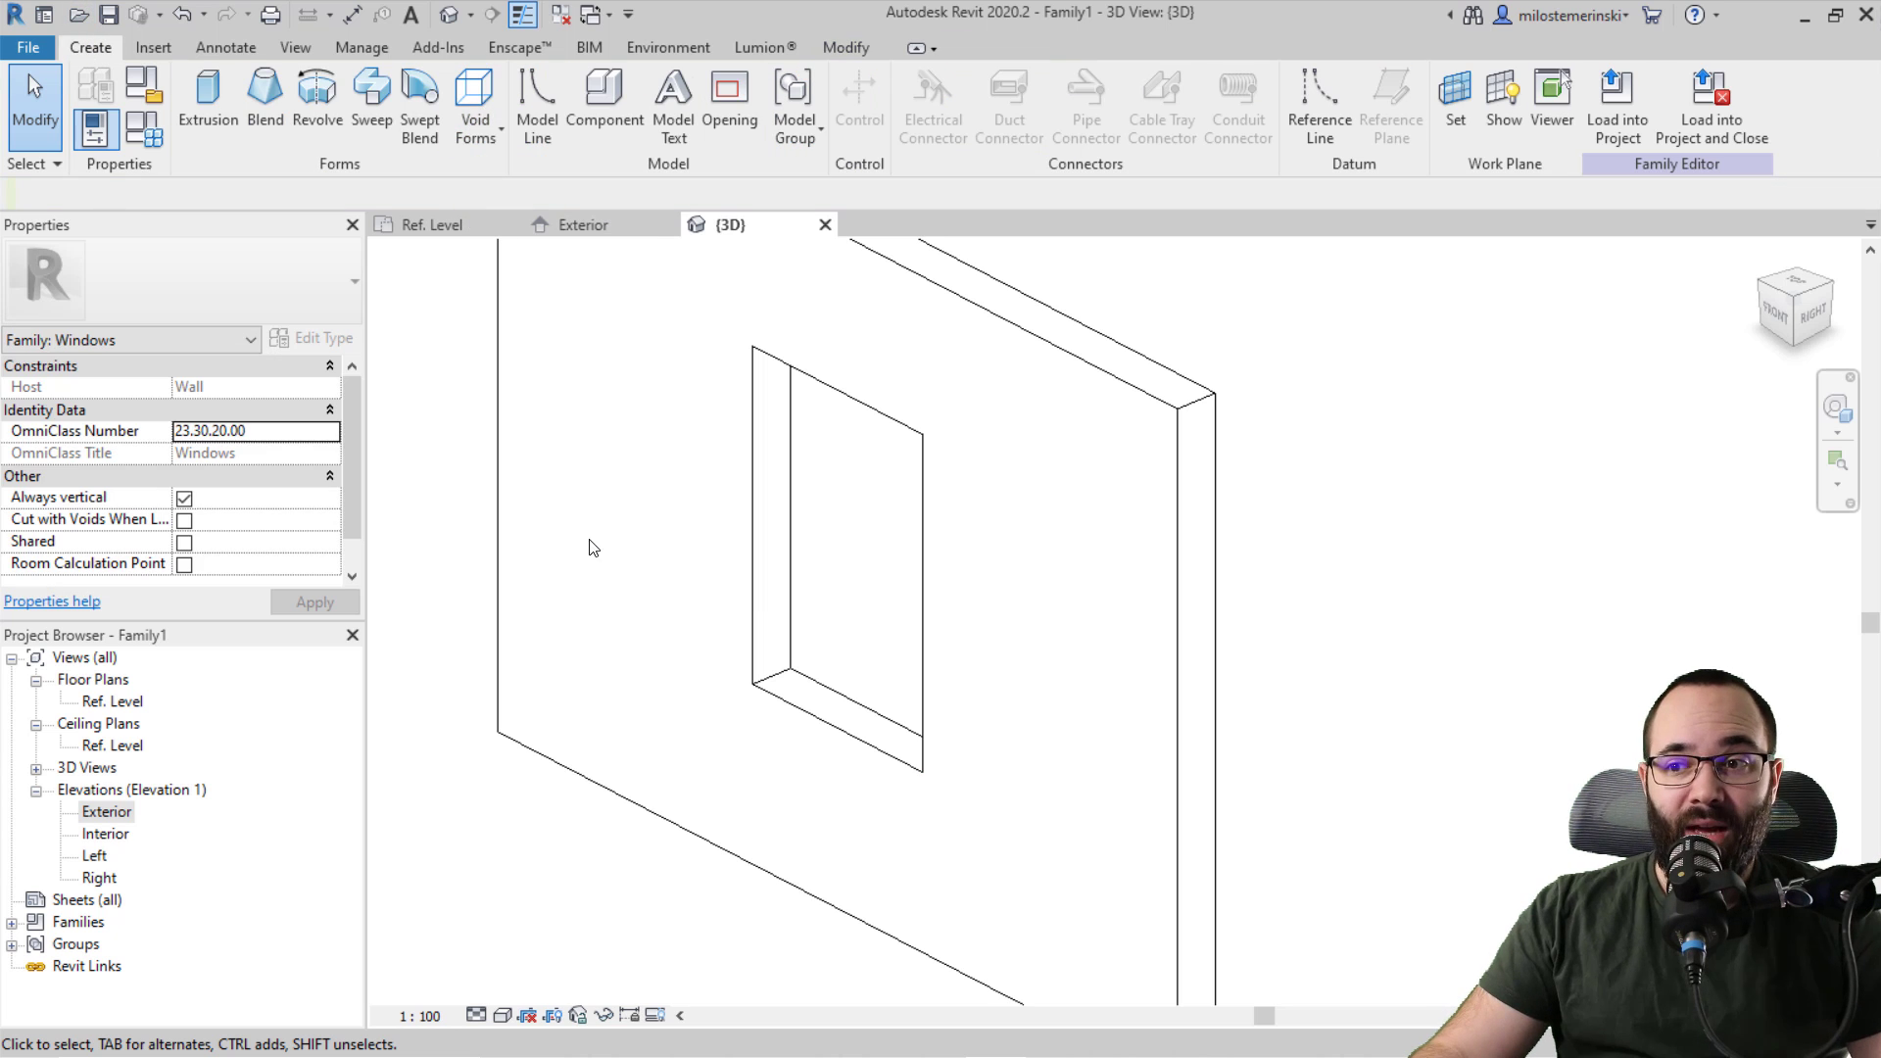
pyautogui.click(756, 718)
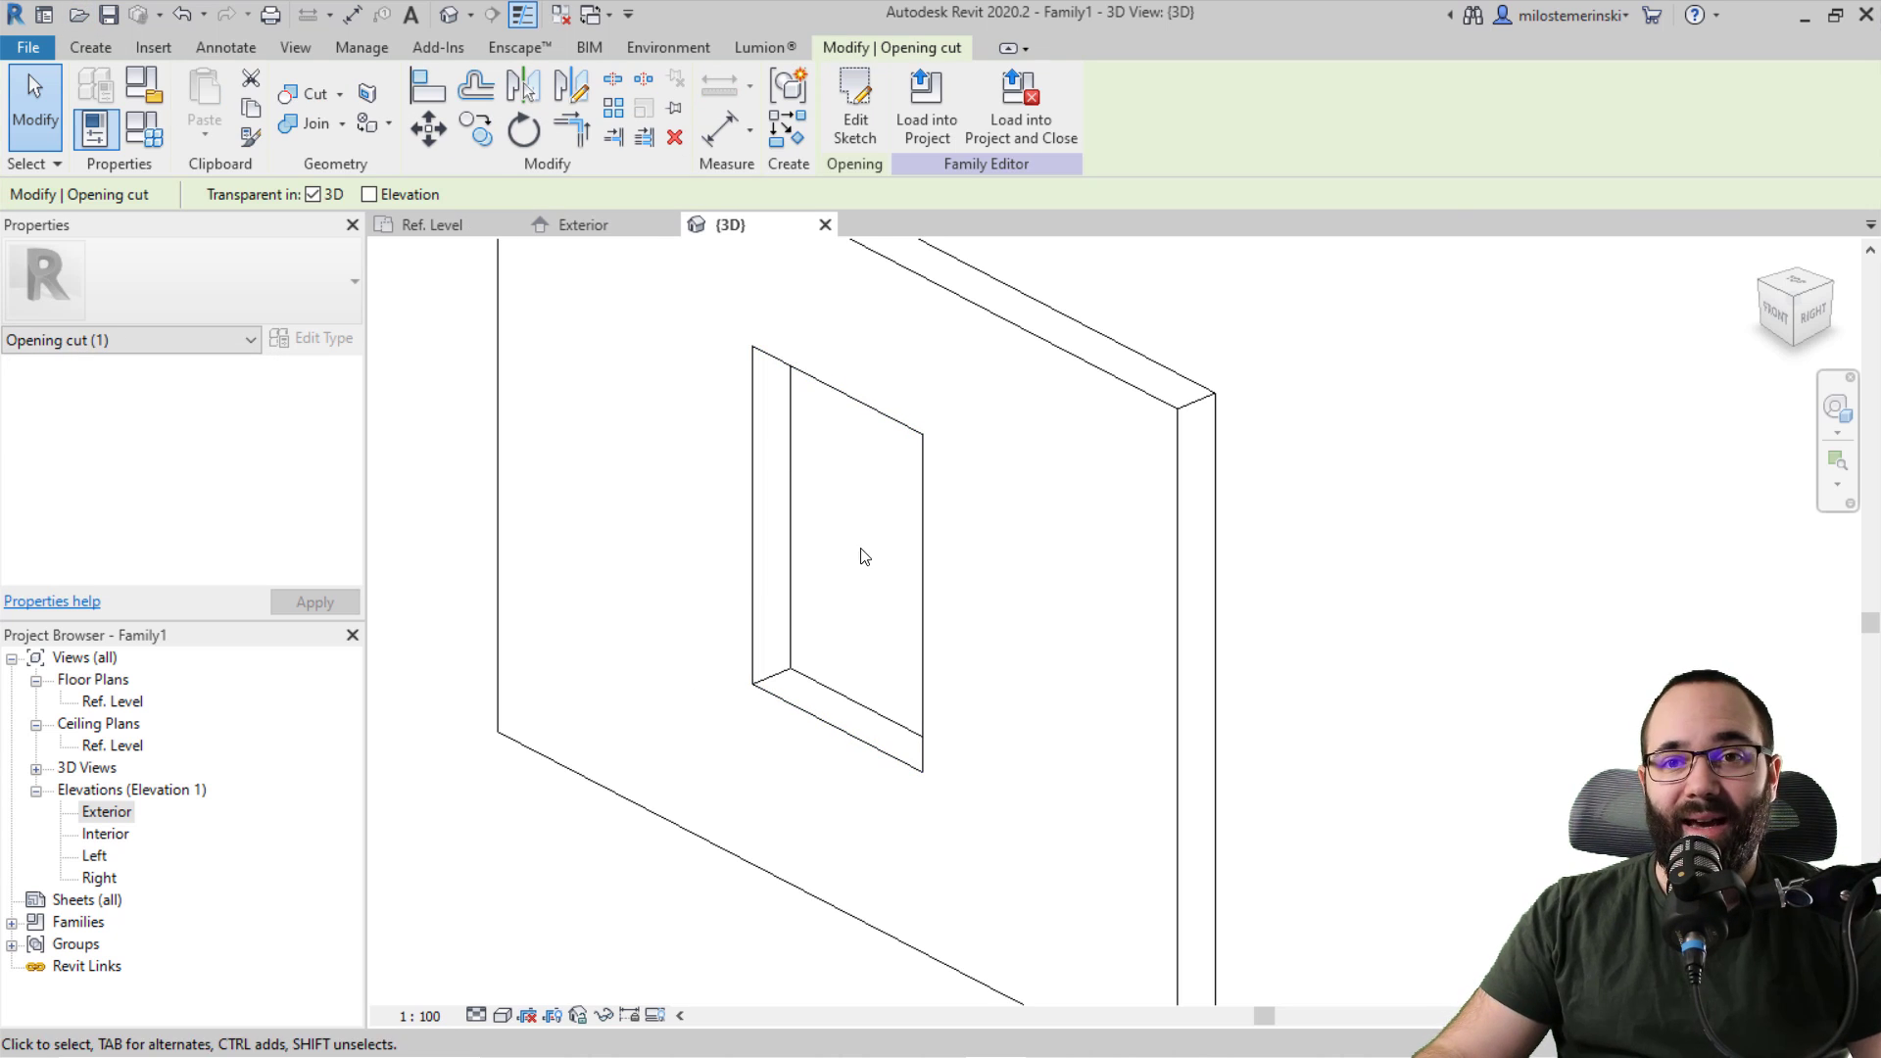
pyautogui.press('Delete')
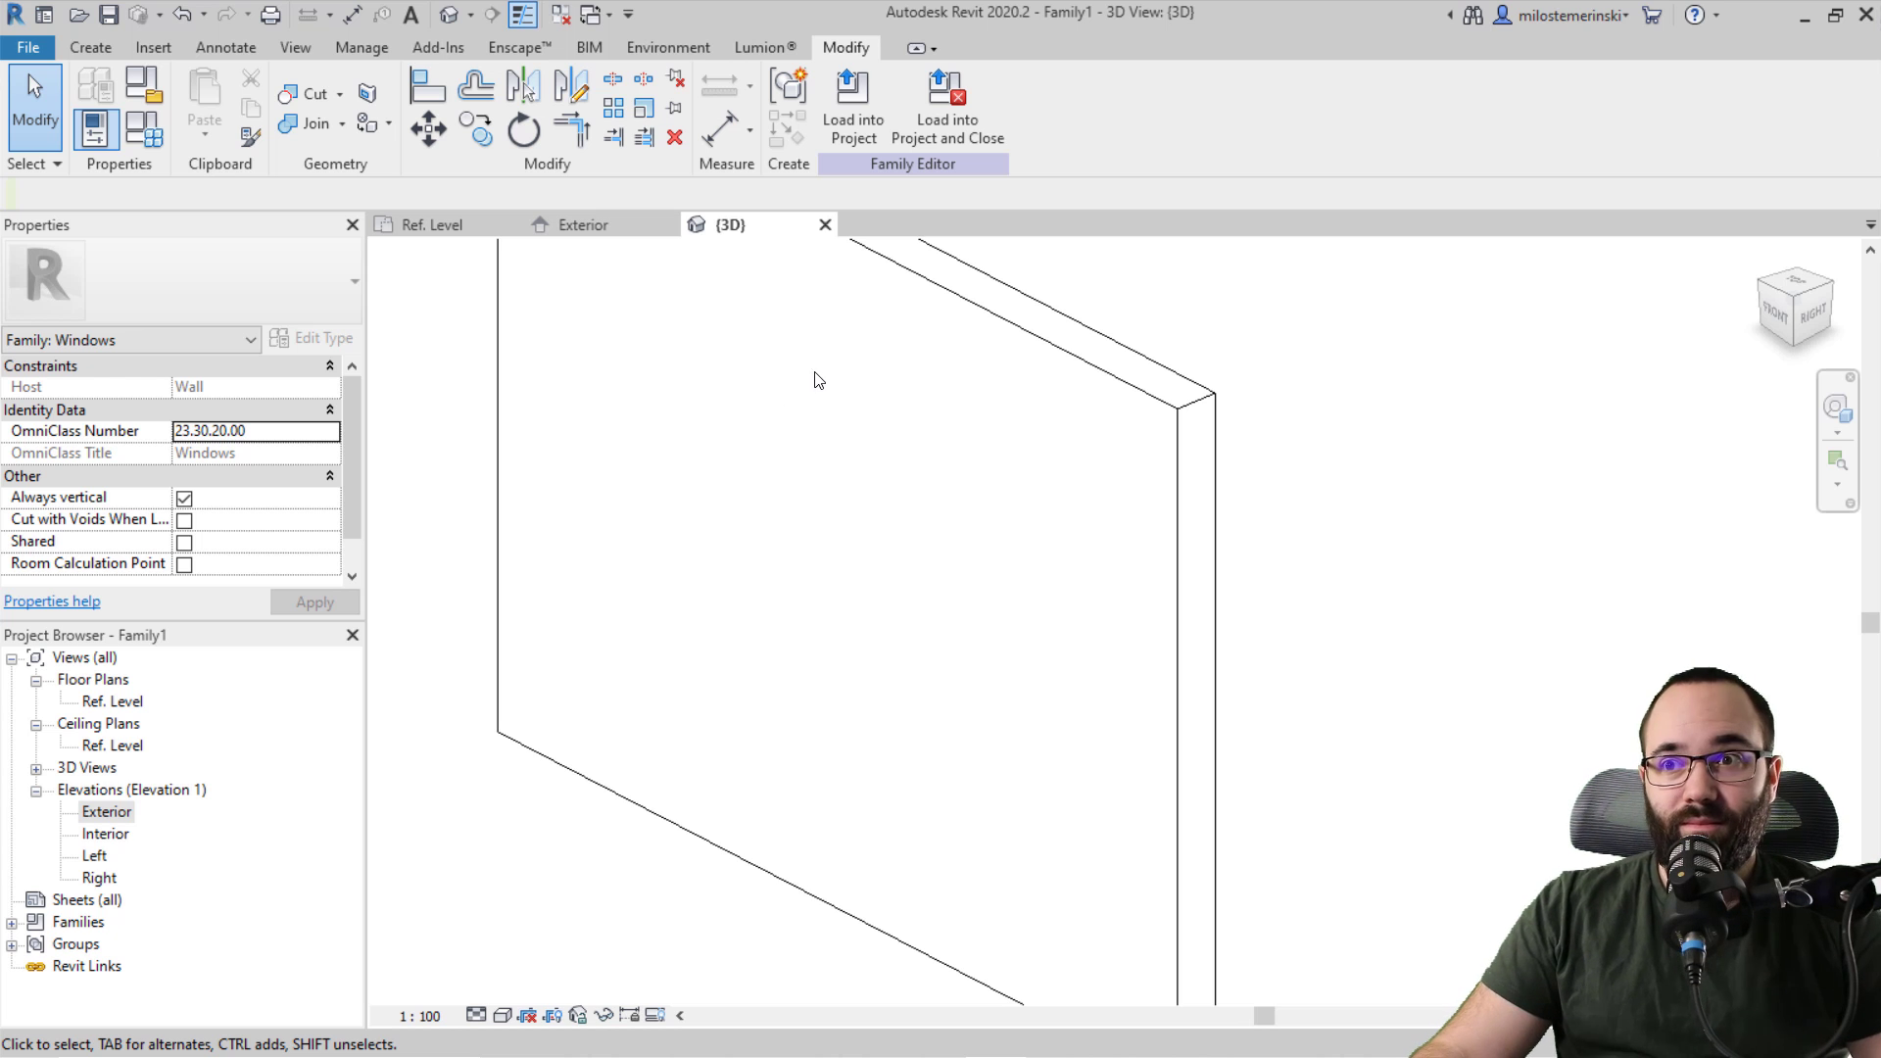
# Step: Return to the Exterior elevation and review the Height, Width and Default Sill Height parameters among the family types
pyautogui.click(564, 226)
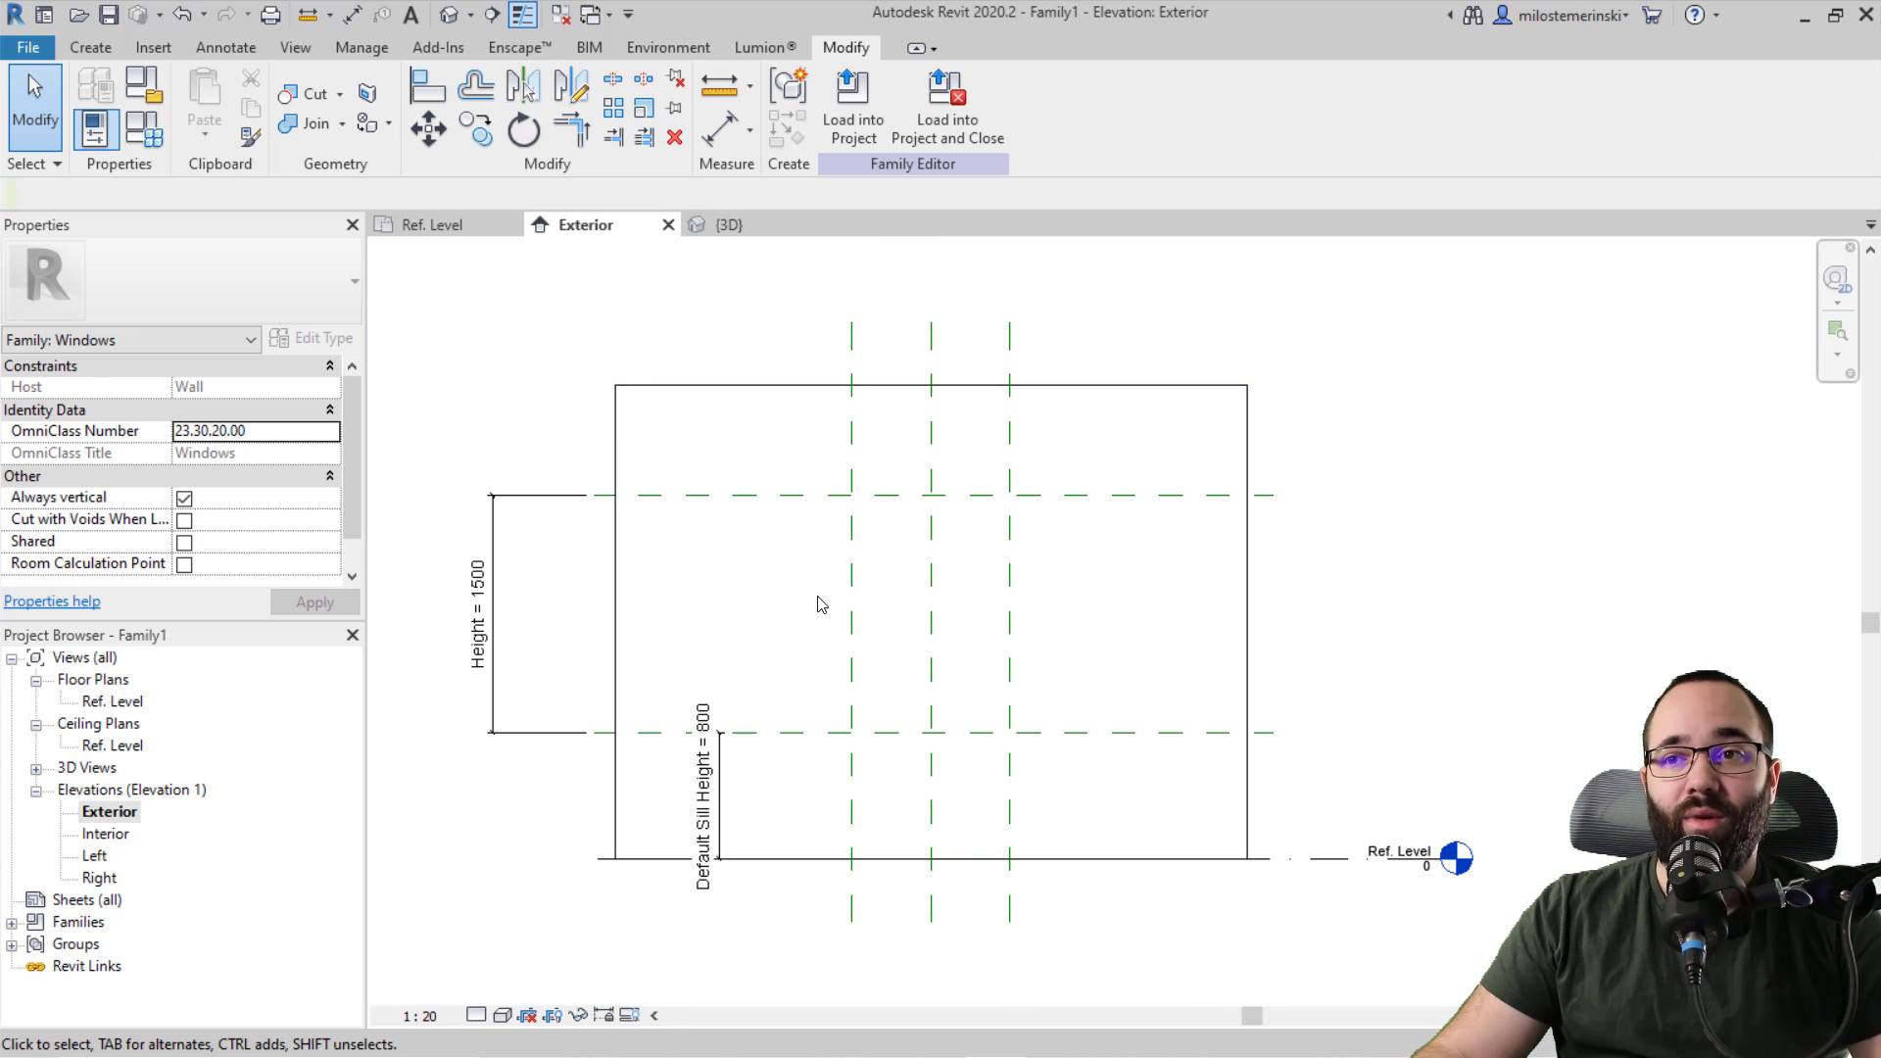
pyautogui.moveTo(822, 600); pyautogui.dragTo(765, 604, button='middle')
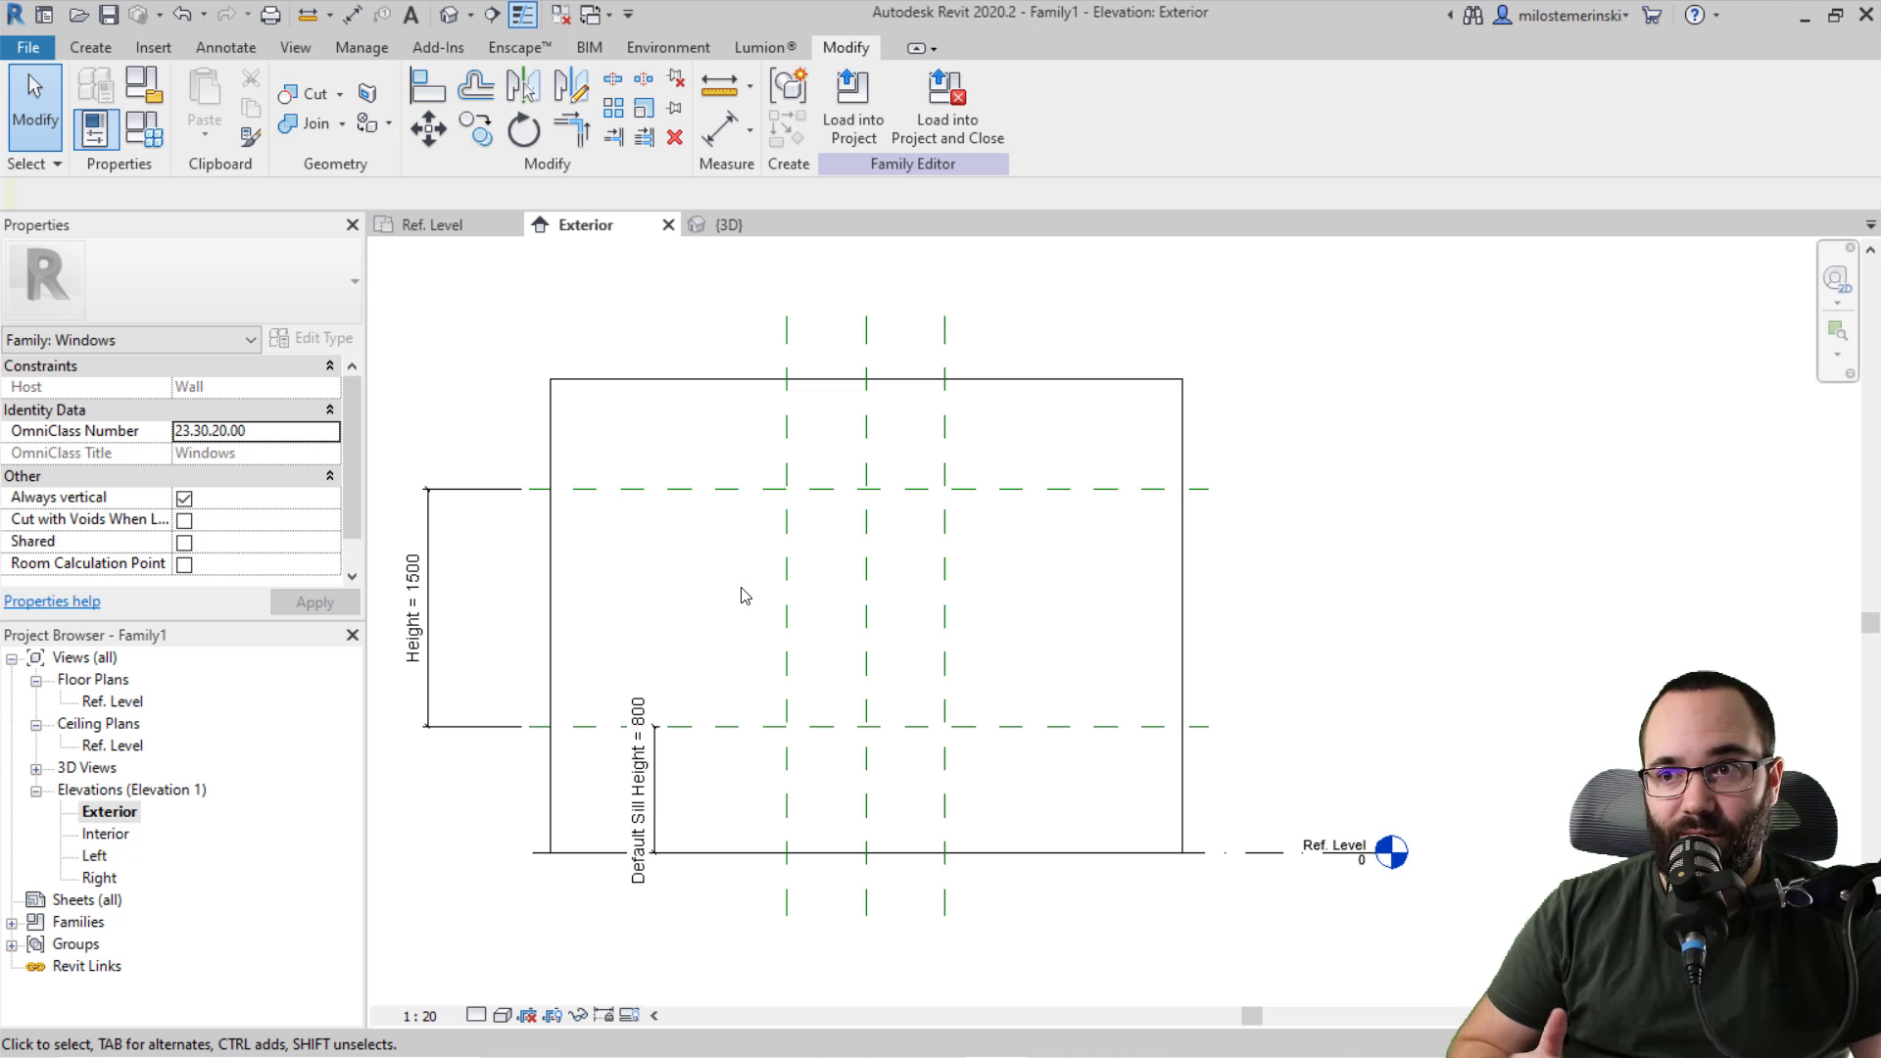
pyautogui.moveTo(714, 611); pyautogui.dragTo(637, 620, button='middle')
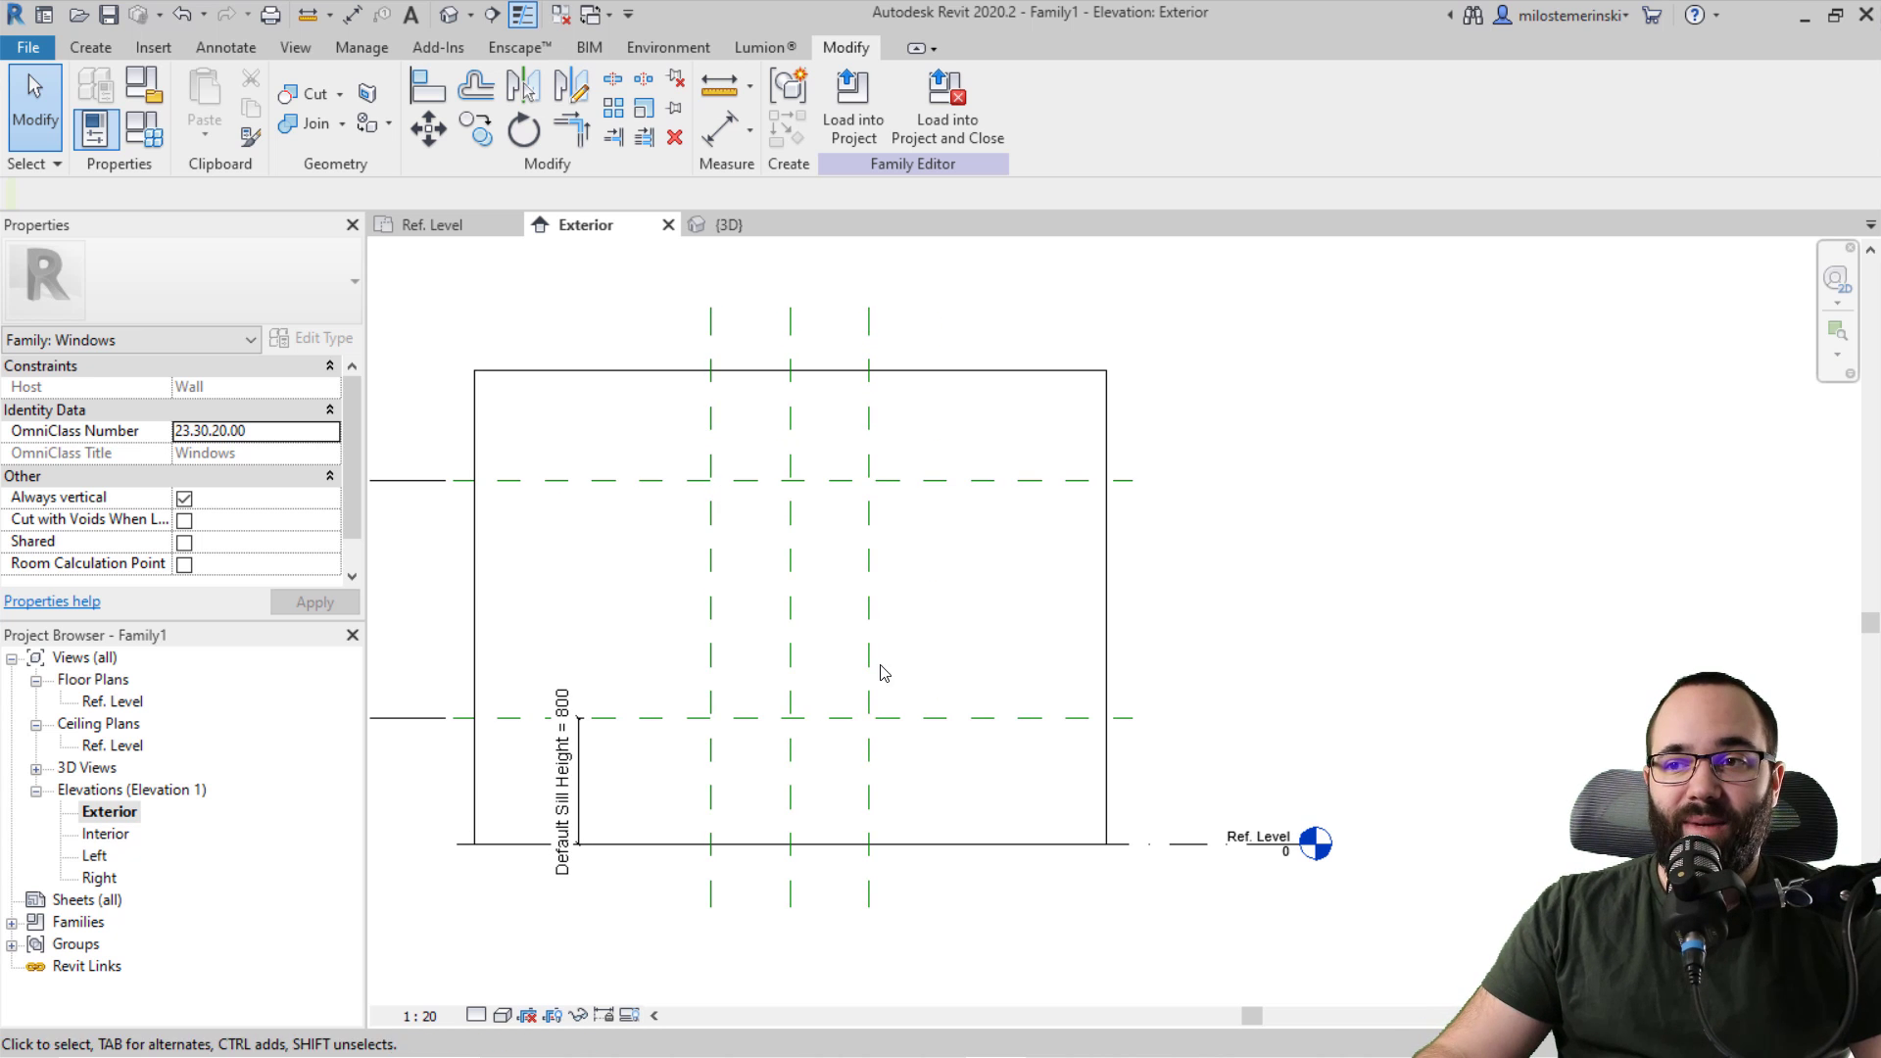
pyautogui.moveTo(753, 538); pyautogui.dragTo(856, 600, button='middle')
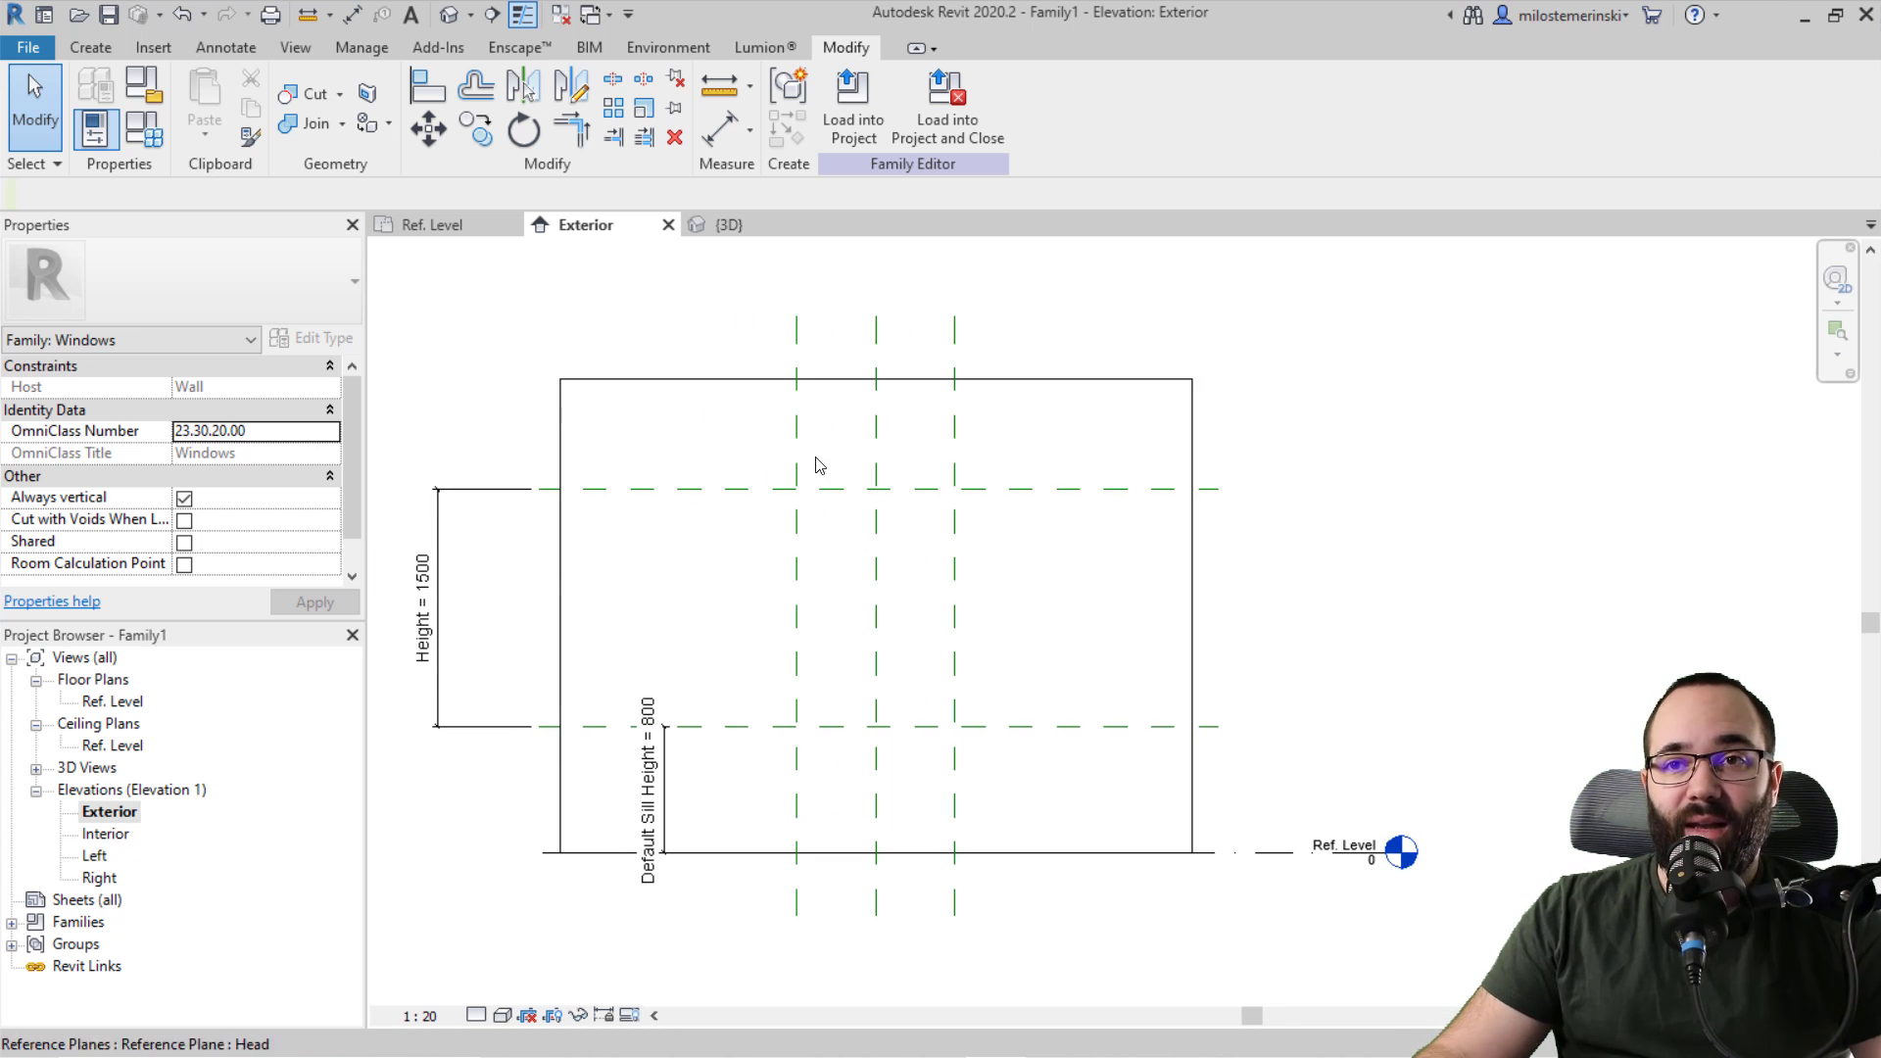
pyautogui.click(144, 132)
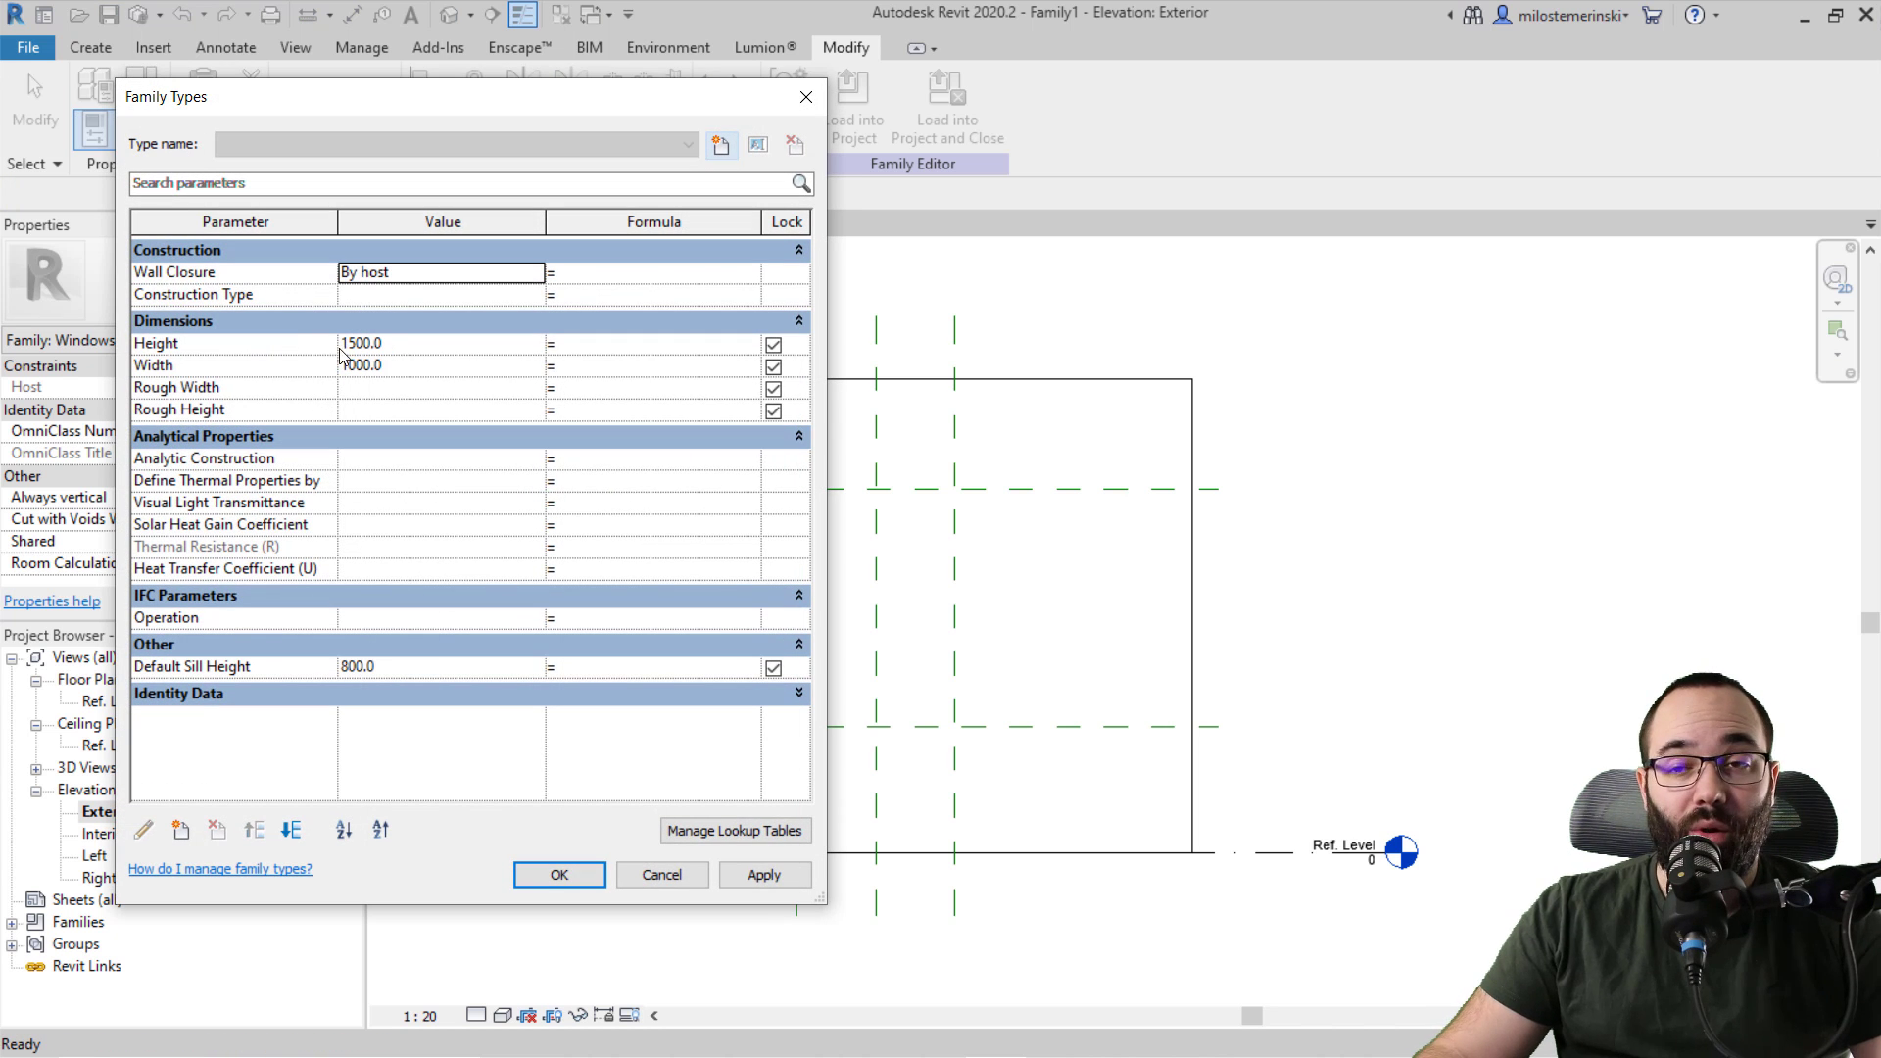
pyautogui.click(805, 96)
# Step: Draw two vertical reference planes outside the window's side planes, about 270 mm beyond the left-hand one and 300 mm beyond the right-hand one
pyautogui.scroll(1, 882, 647)
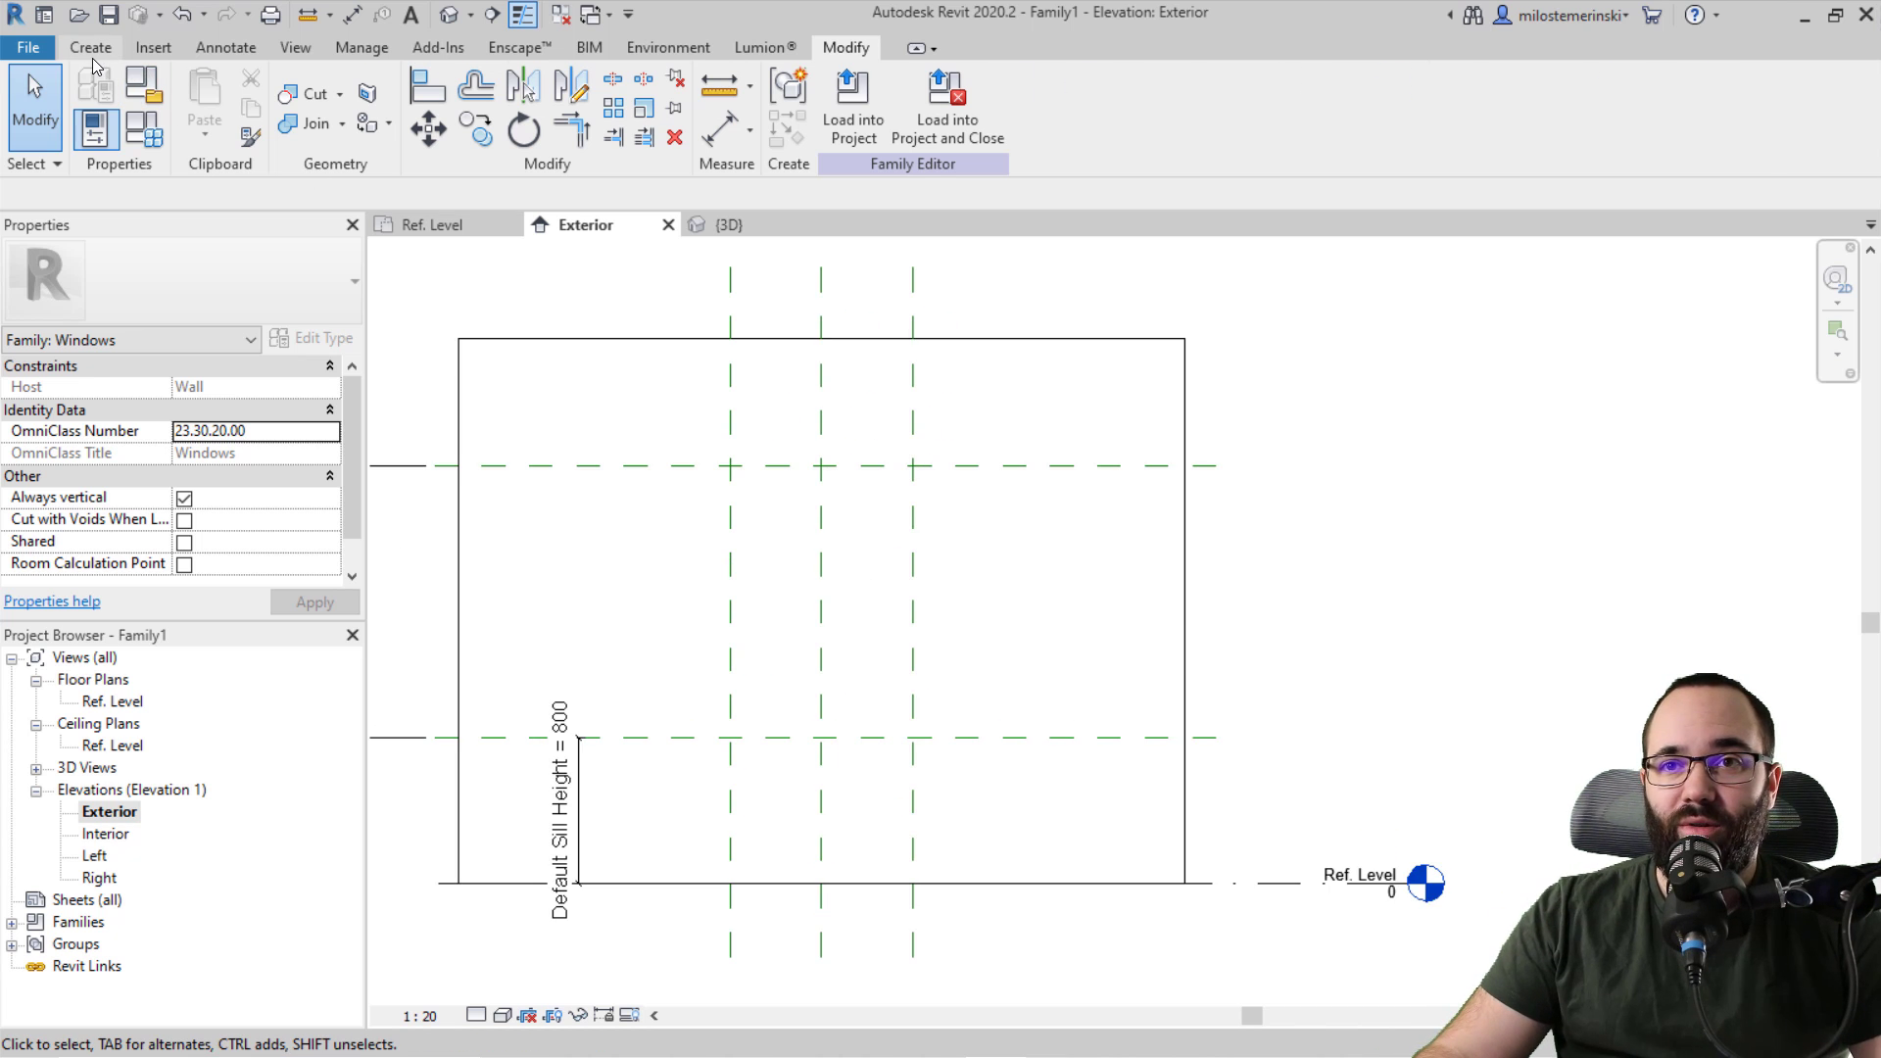
pyautogui.click(92, 49)
pyautogui.click(1401, 137)
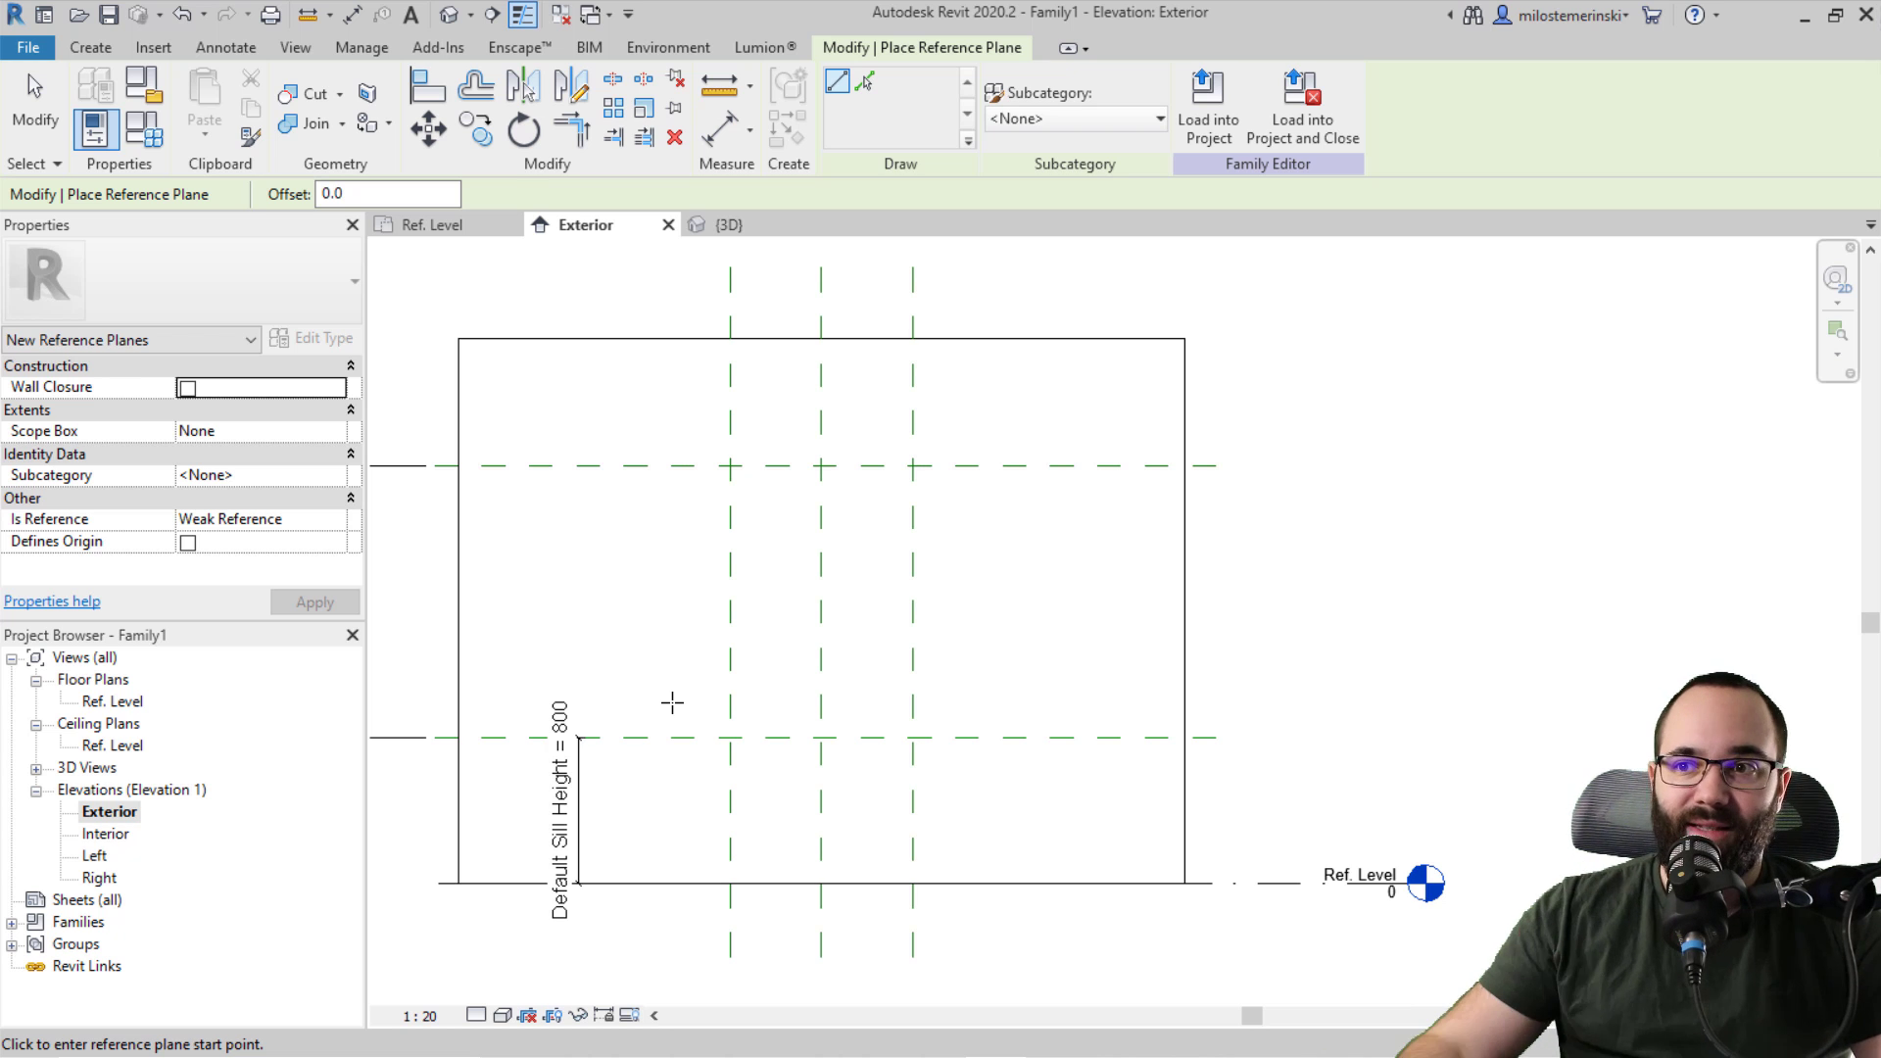
pyautogui.click(682, 405)
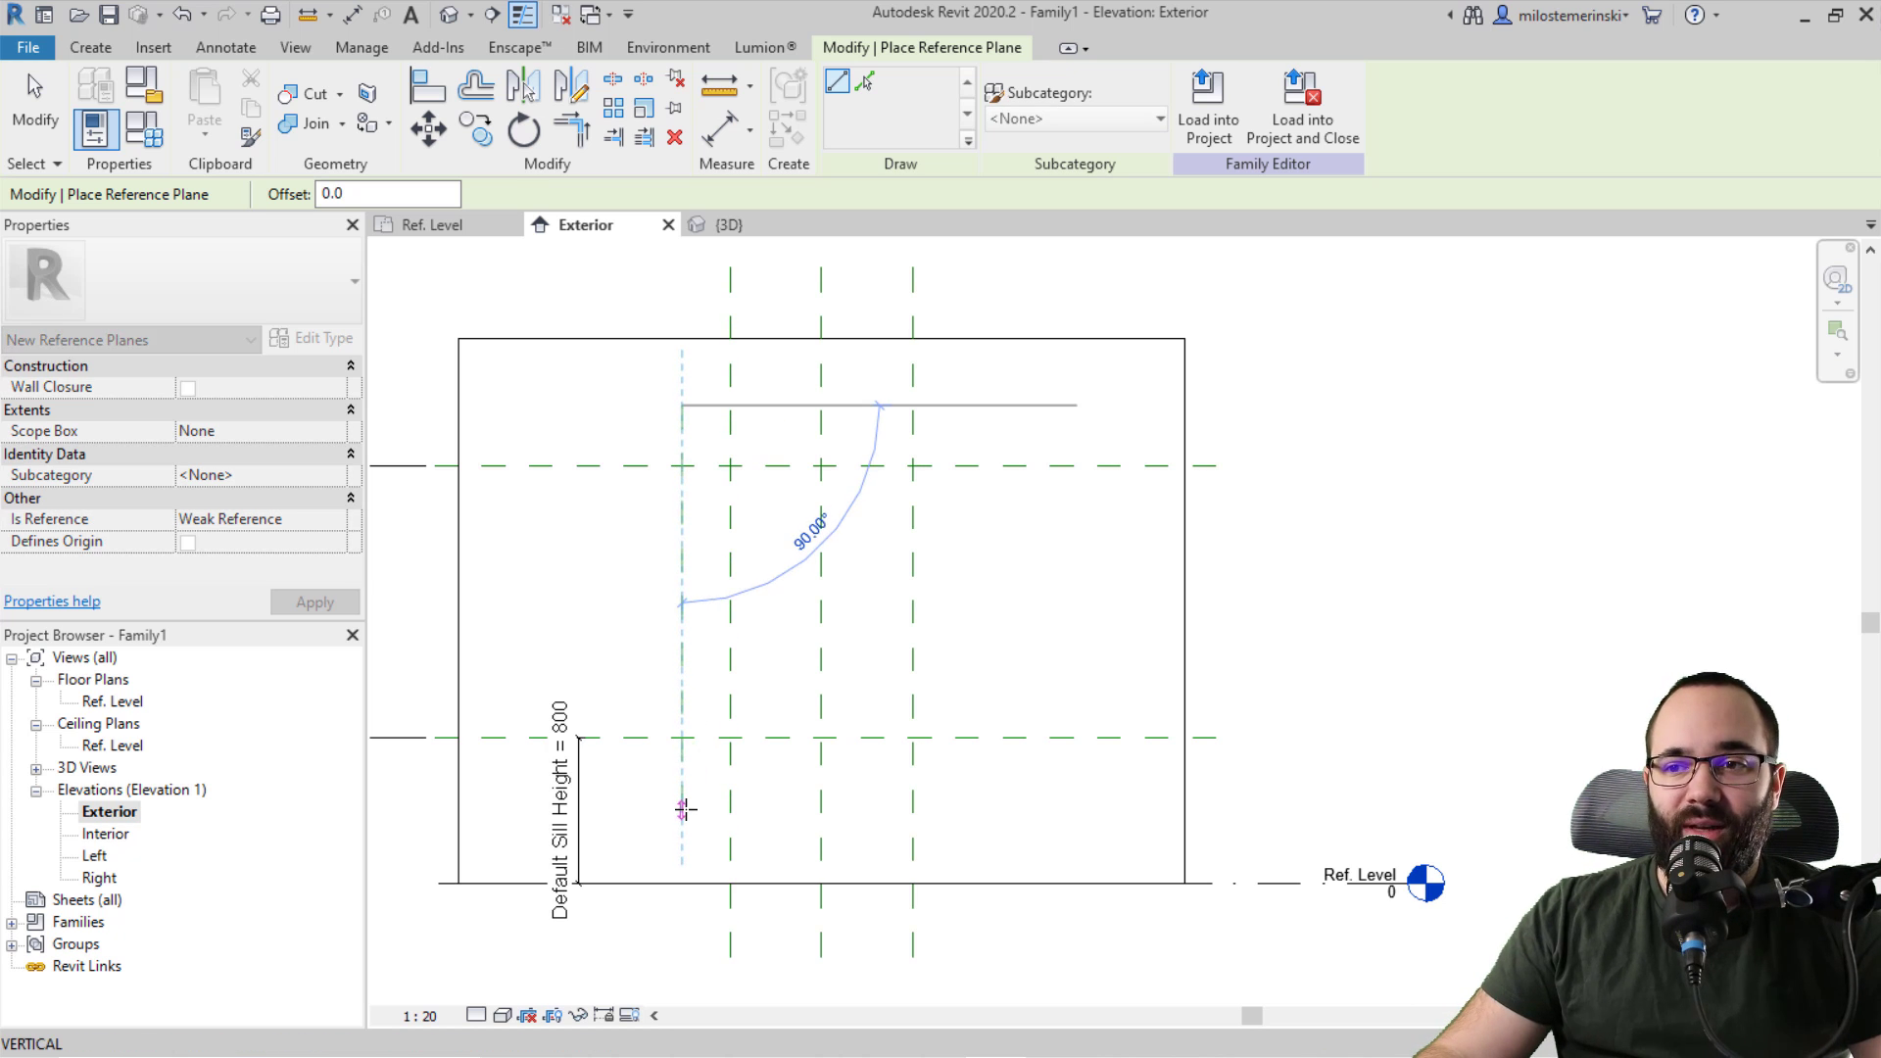
pyautogui.click(682, 809)
pyautogui.click(967, 406)
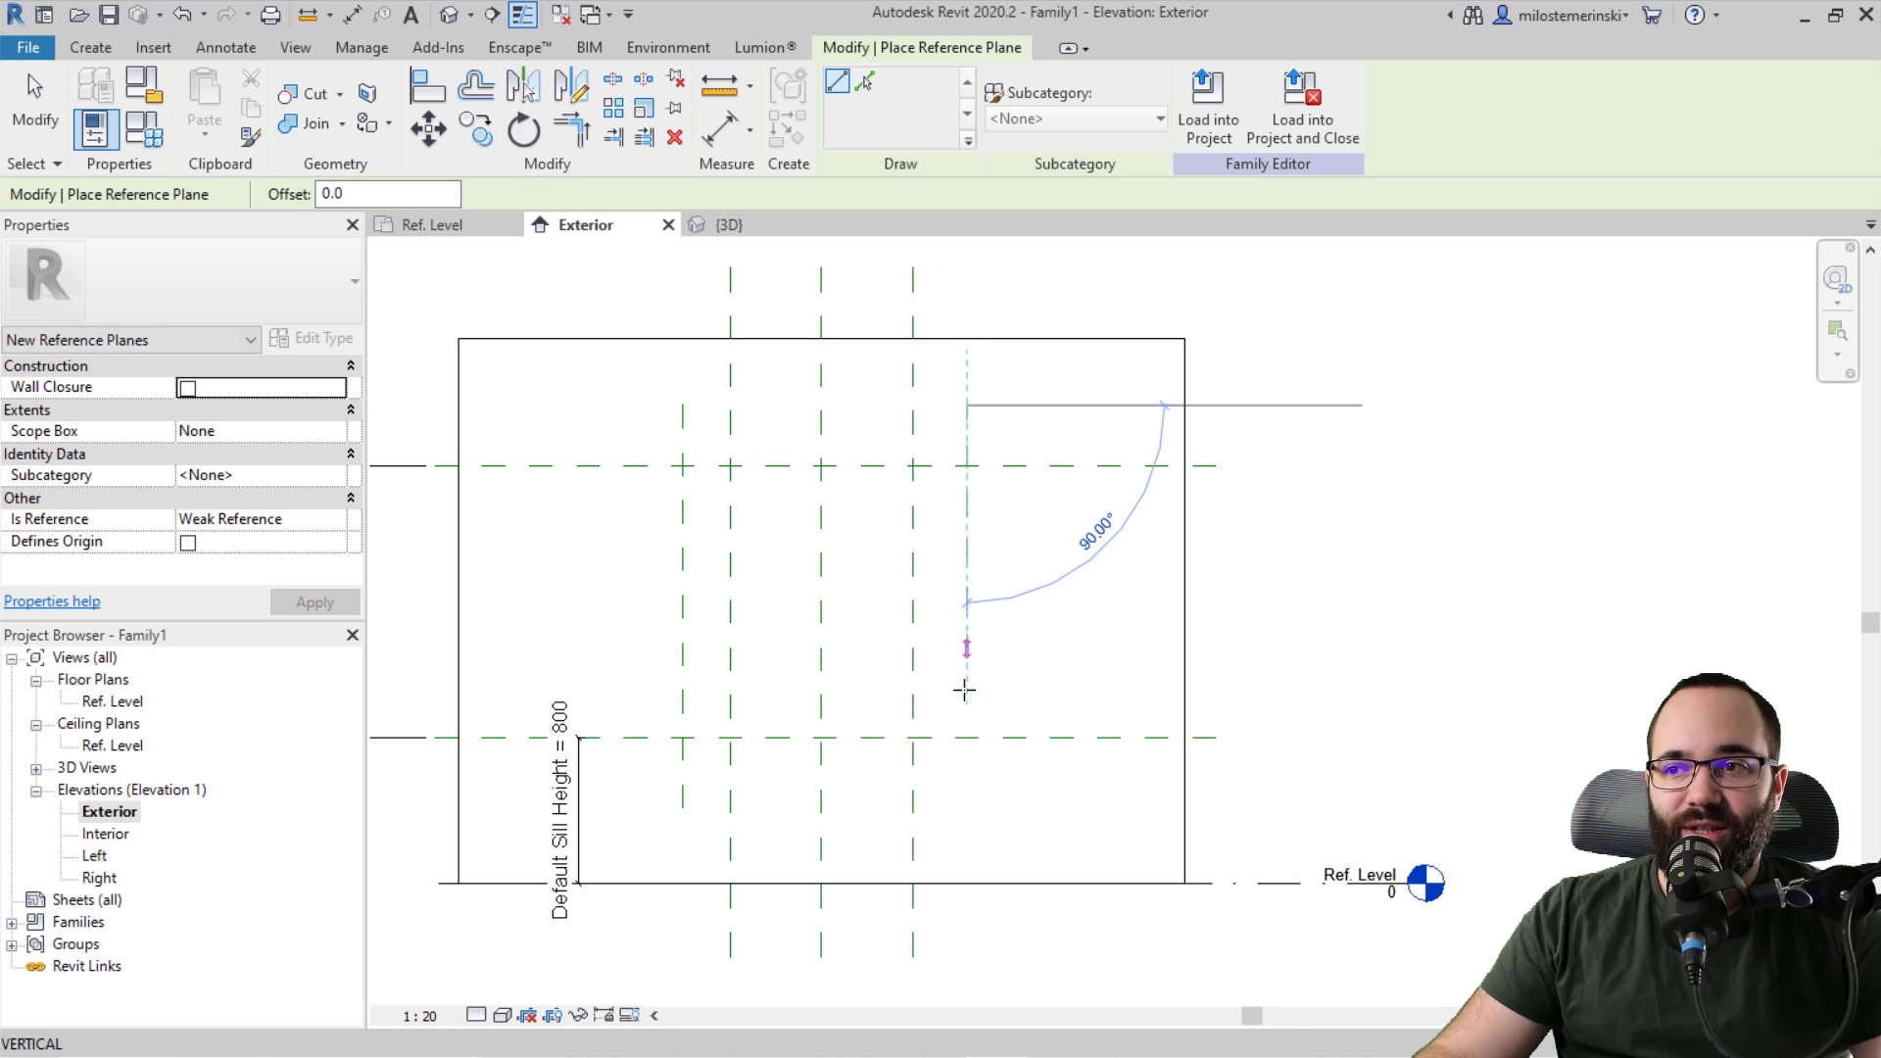
pyautogui.click(967, 809)
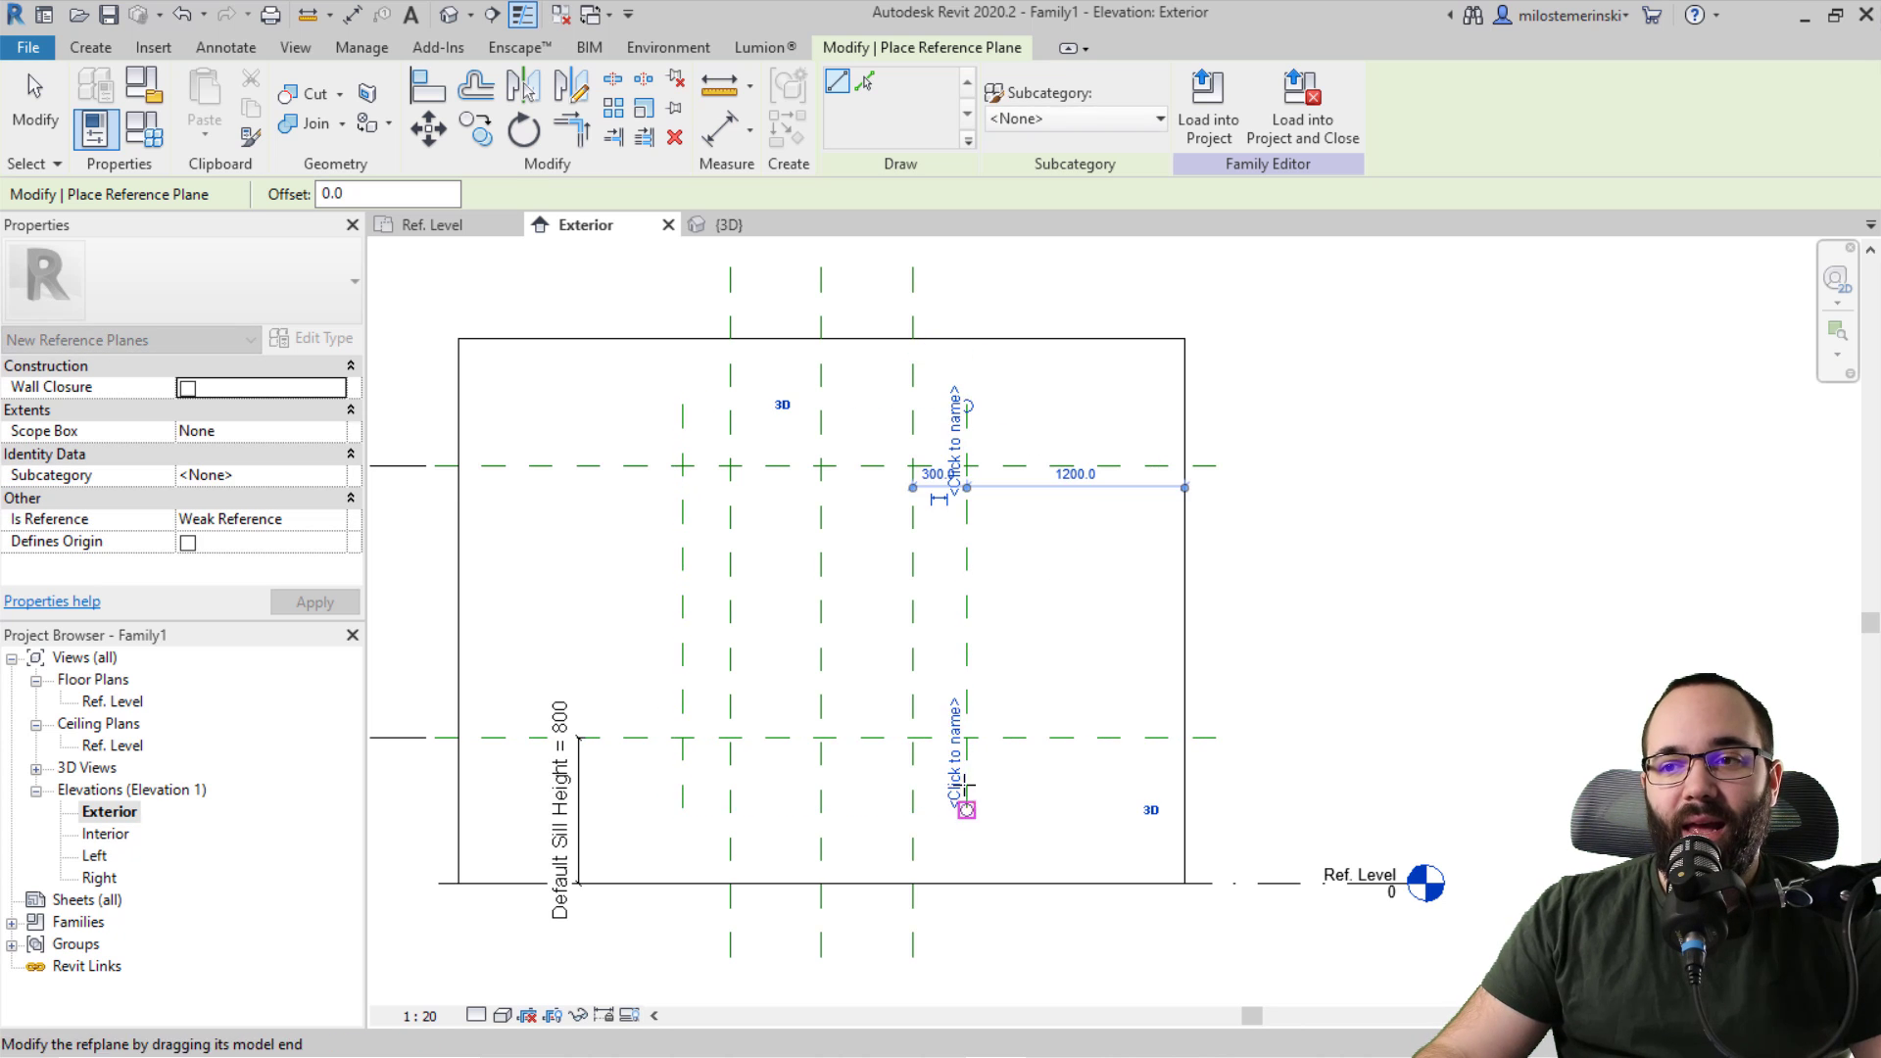
# Step: Draw a horizontal reference plane about 250 mm above the window's head plane, spanning both new vertical planes
pyautogui.click(624, 419)
pyautogui.click(1021, 418)
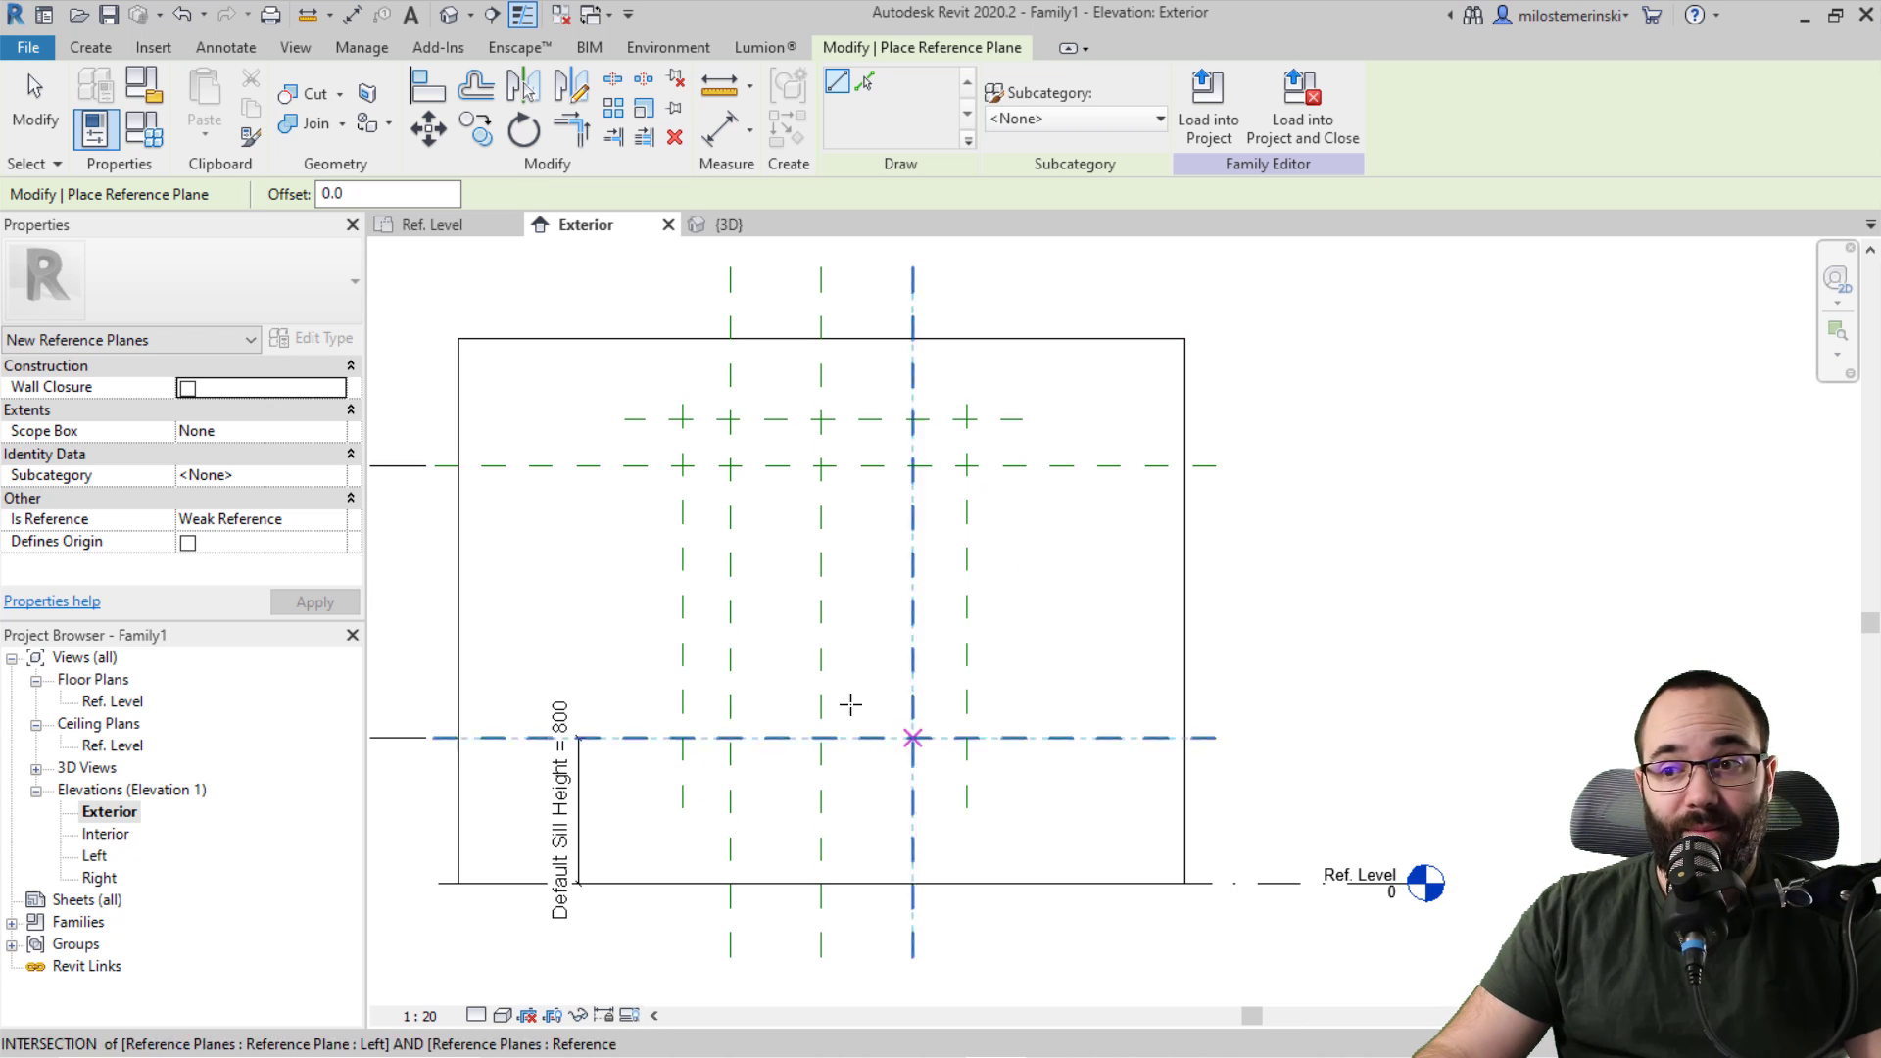
pyautogui.press('Escape')
pyautogui.press('Escape')
pyautogui.moveTo(797, 676); pyautogui.dragTo(771, 625, button='middle')
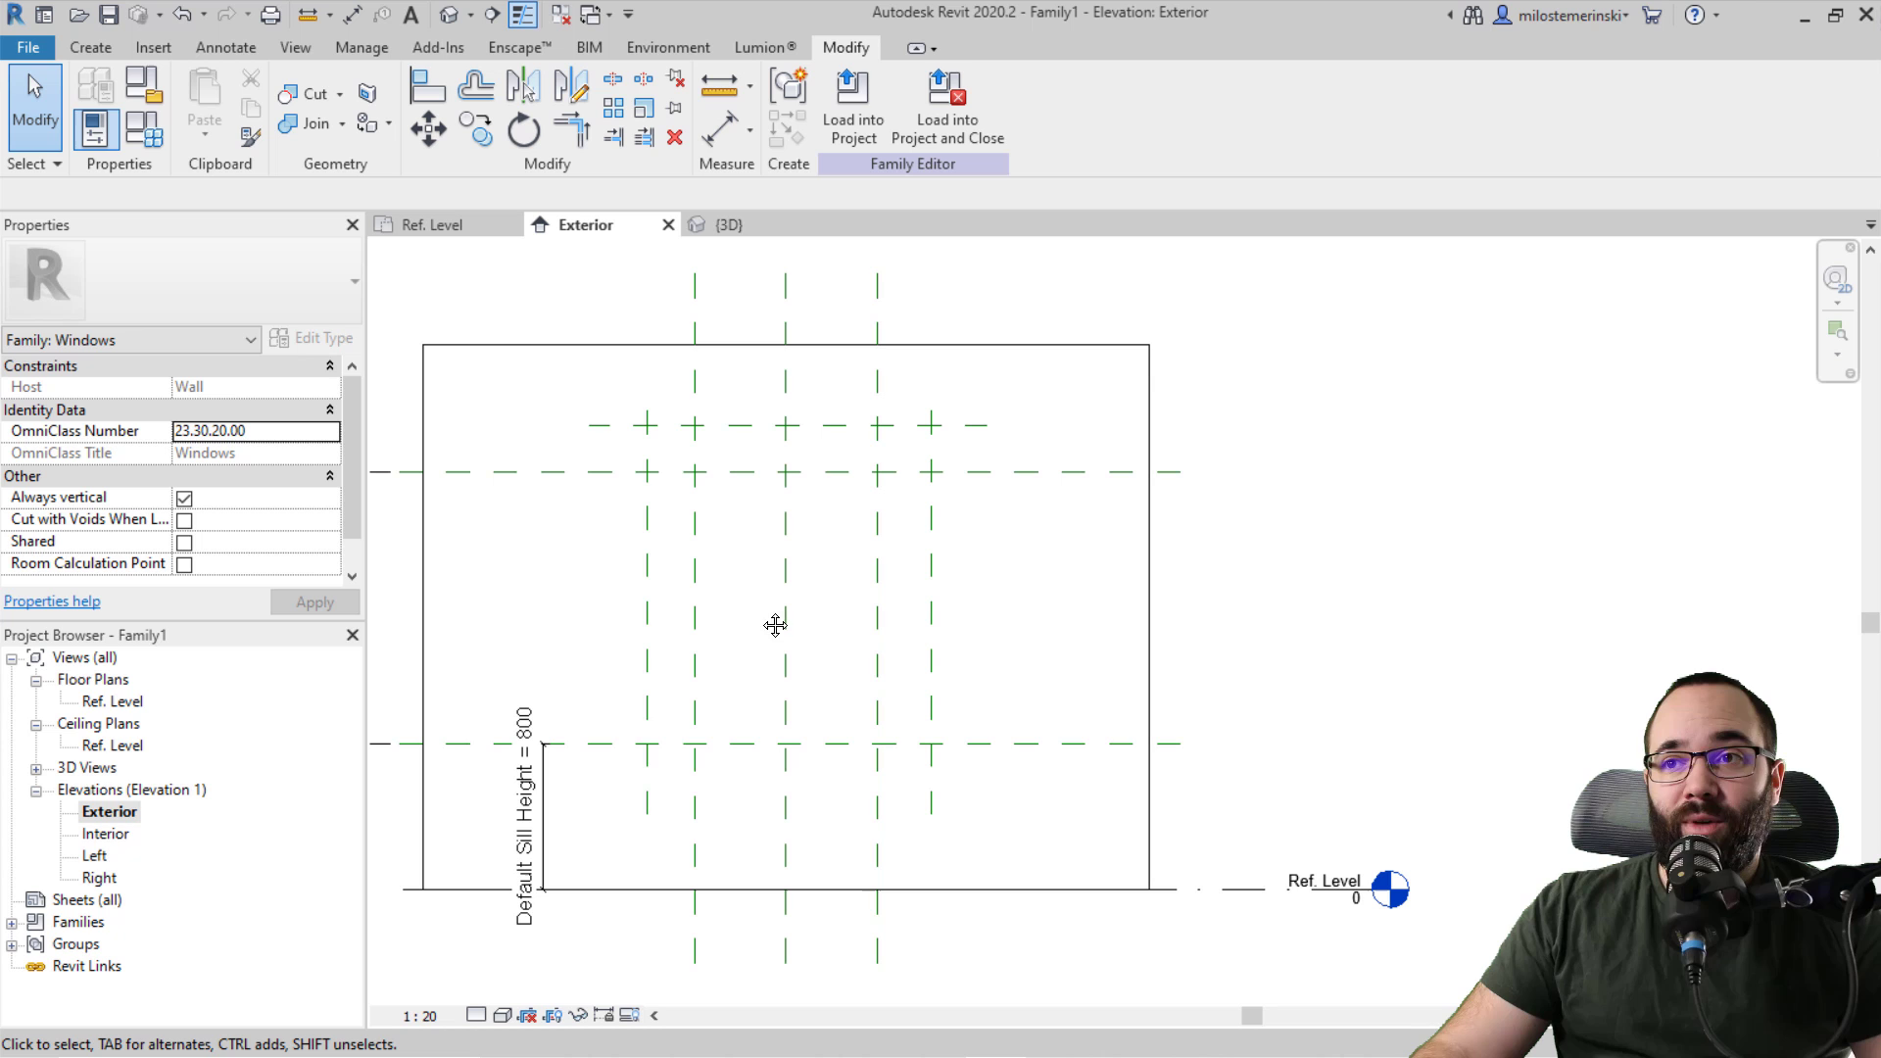
# Step: Add aligned dimensions between each window side plane and the new vertical reference plane just outside it
pyautogui.click(720, 132)
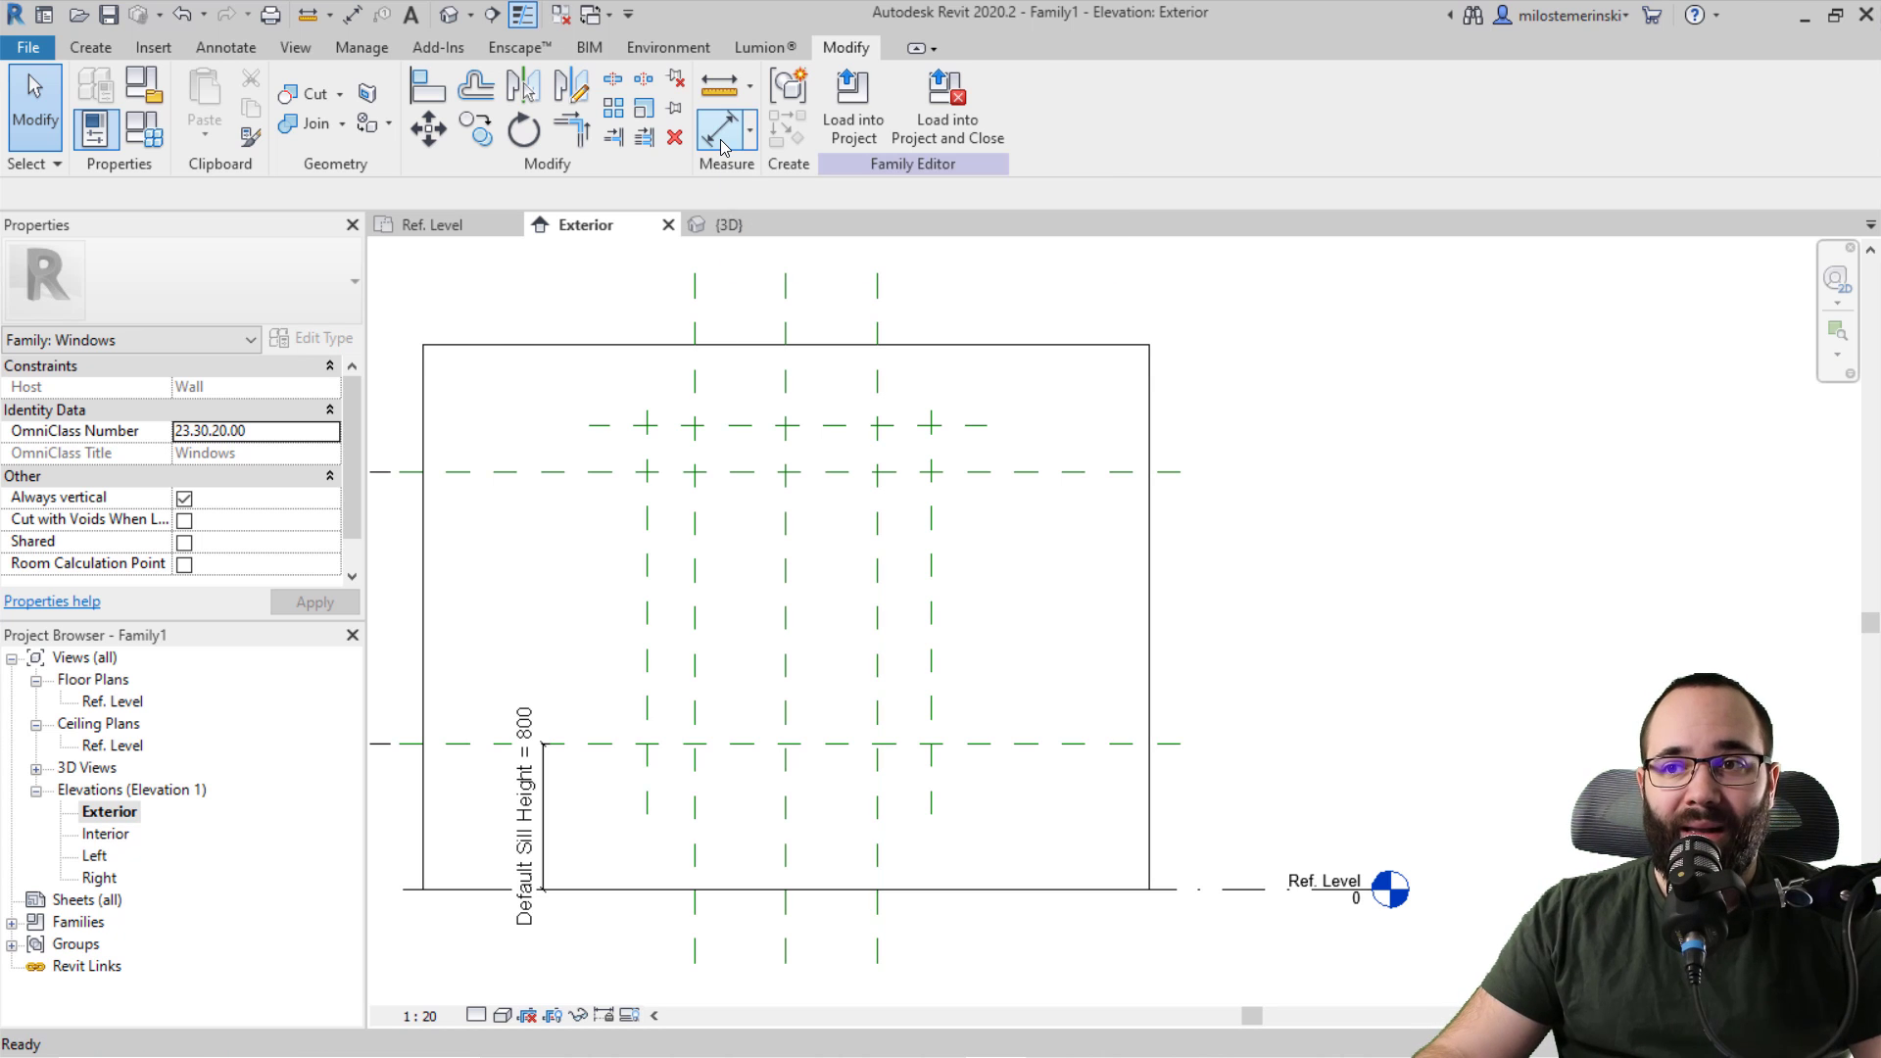
pyautogui.click(697, 547)
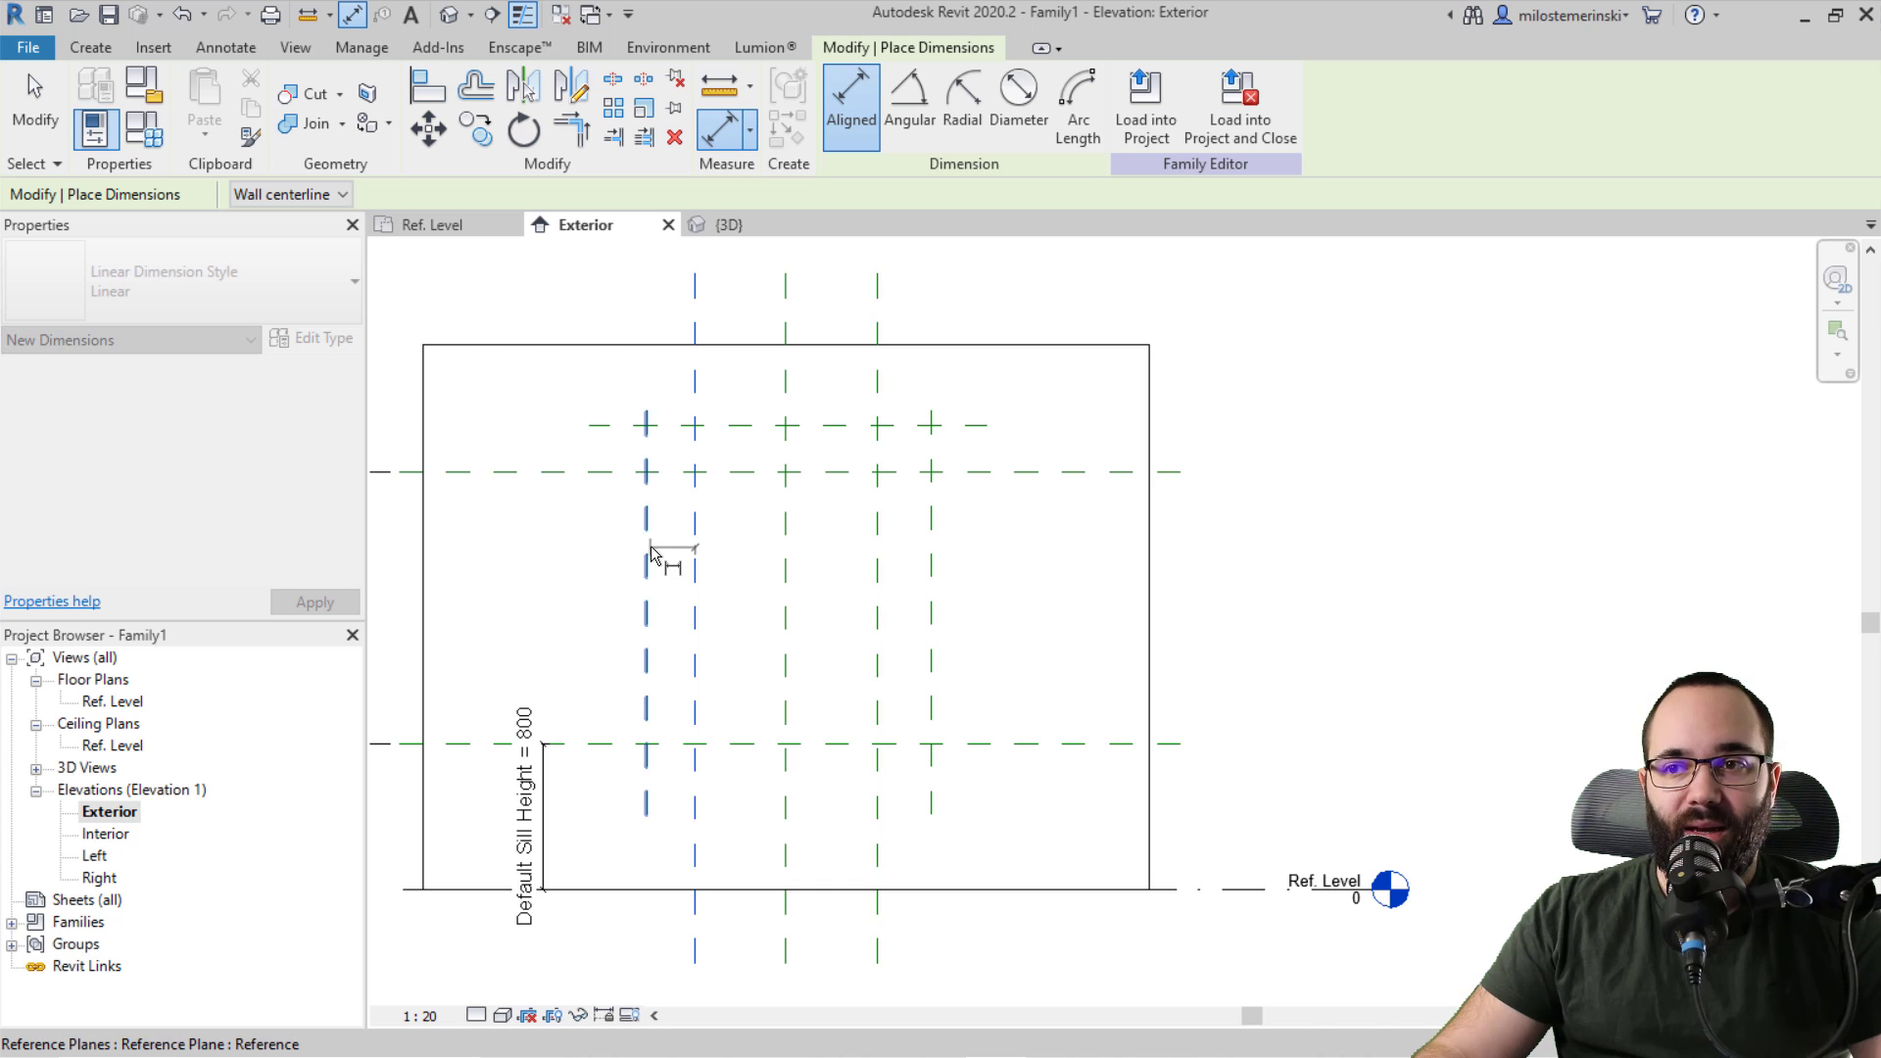
pyautogui.click(649, 551)
pyautogui.click(555, 382)
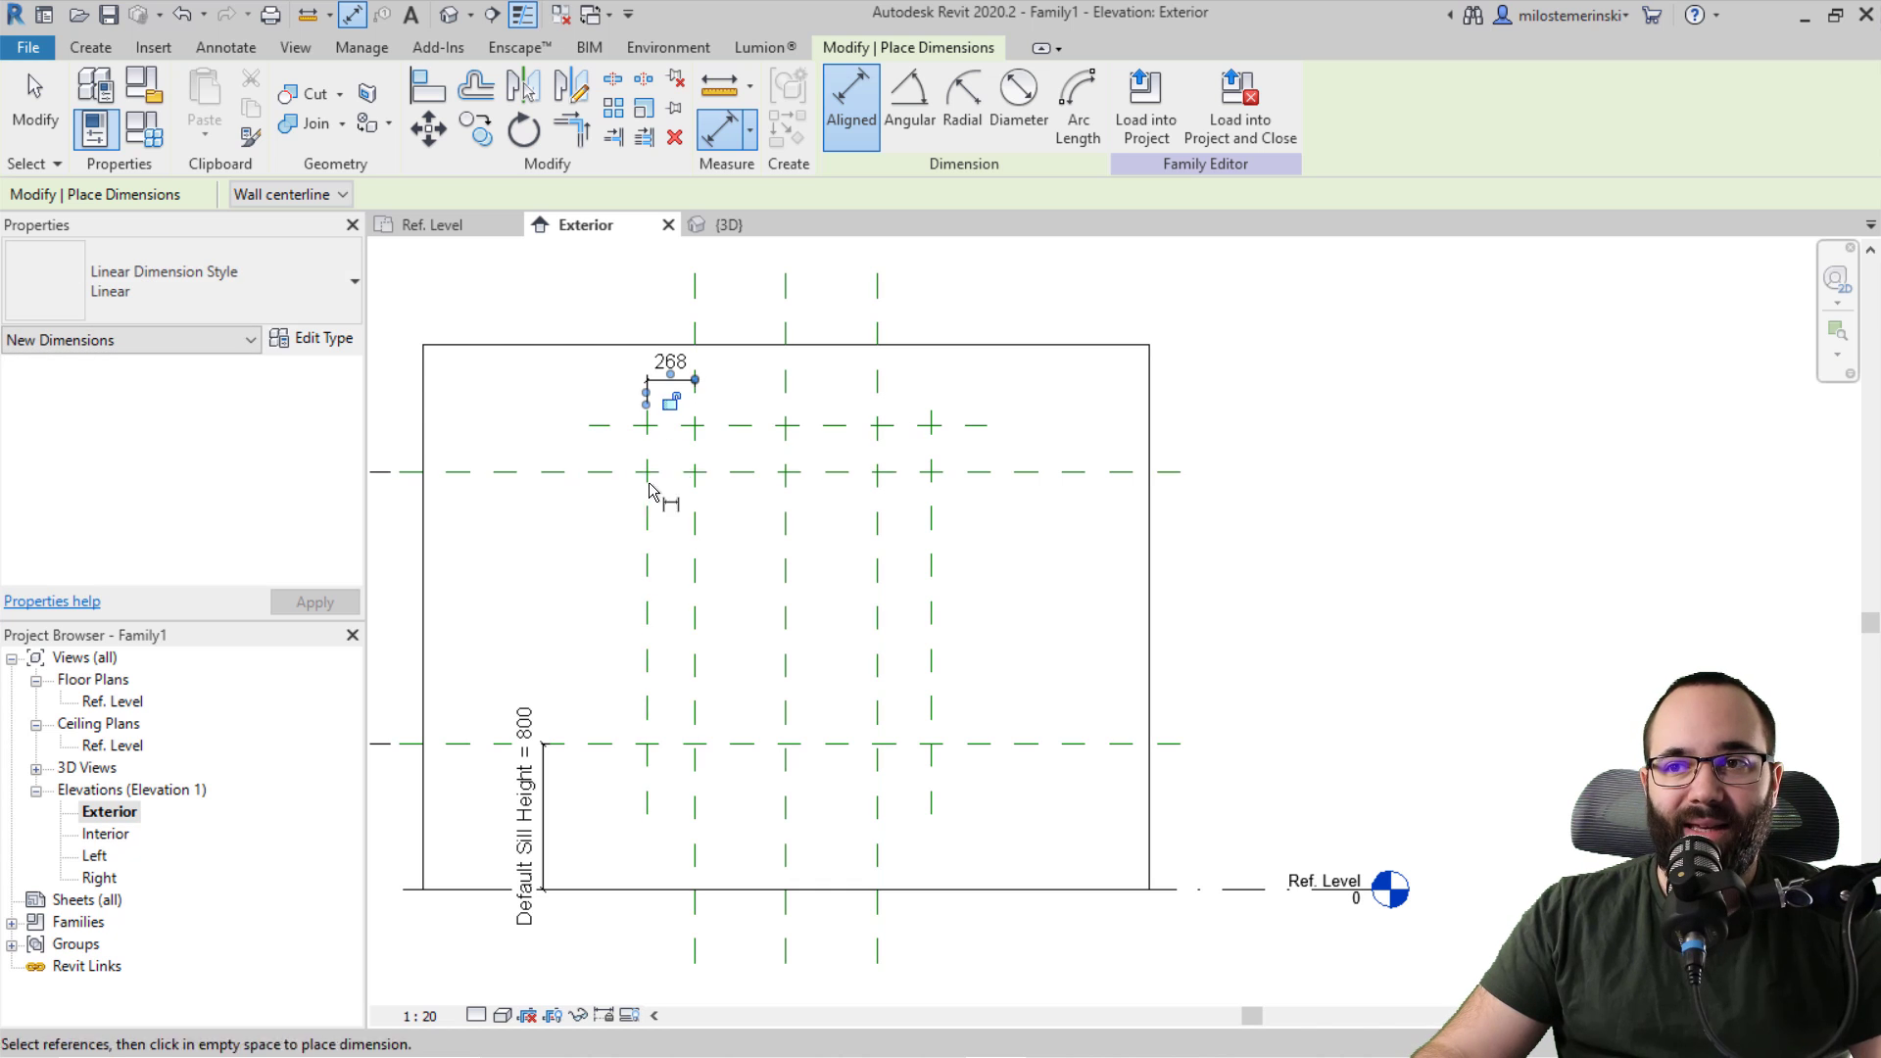
pyautogui.click(877, 586)
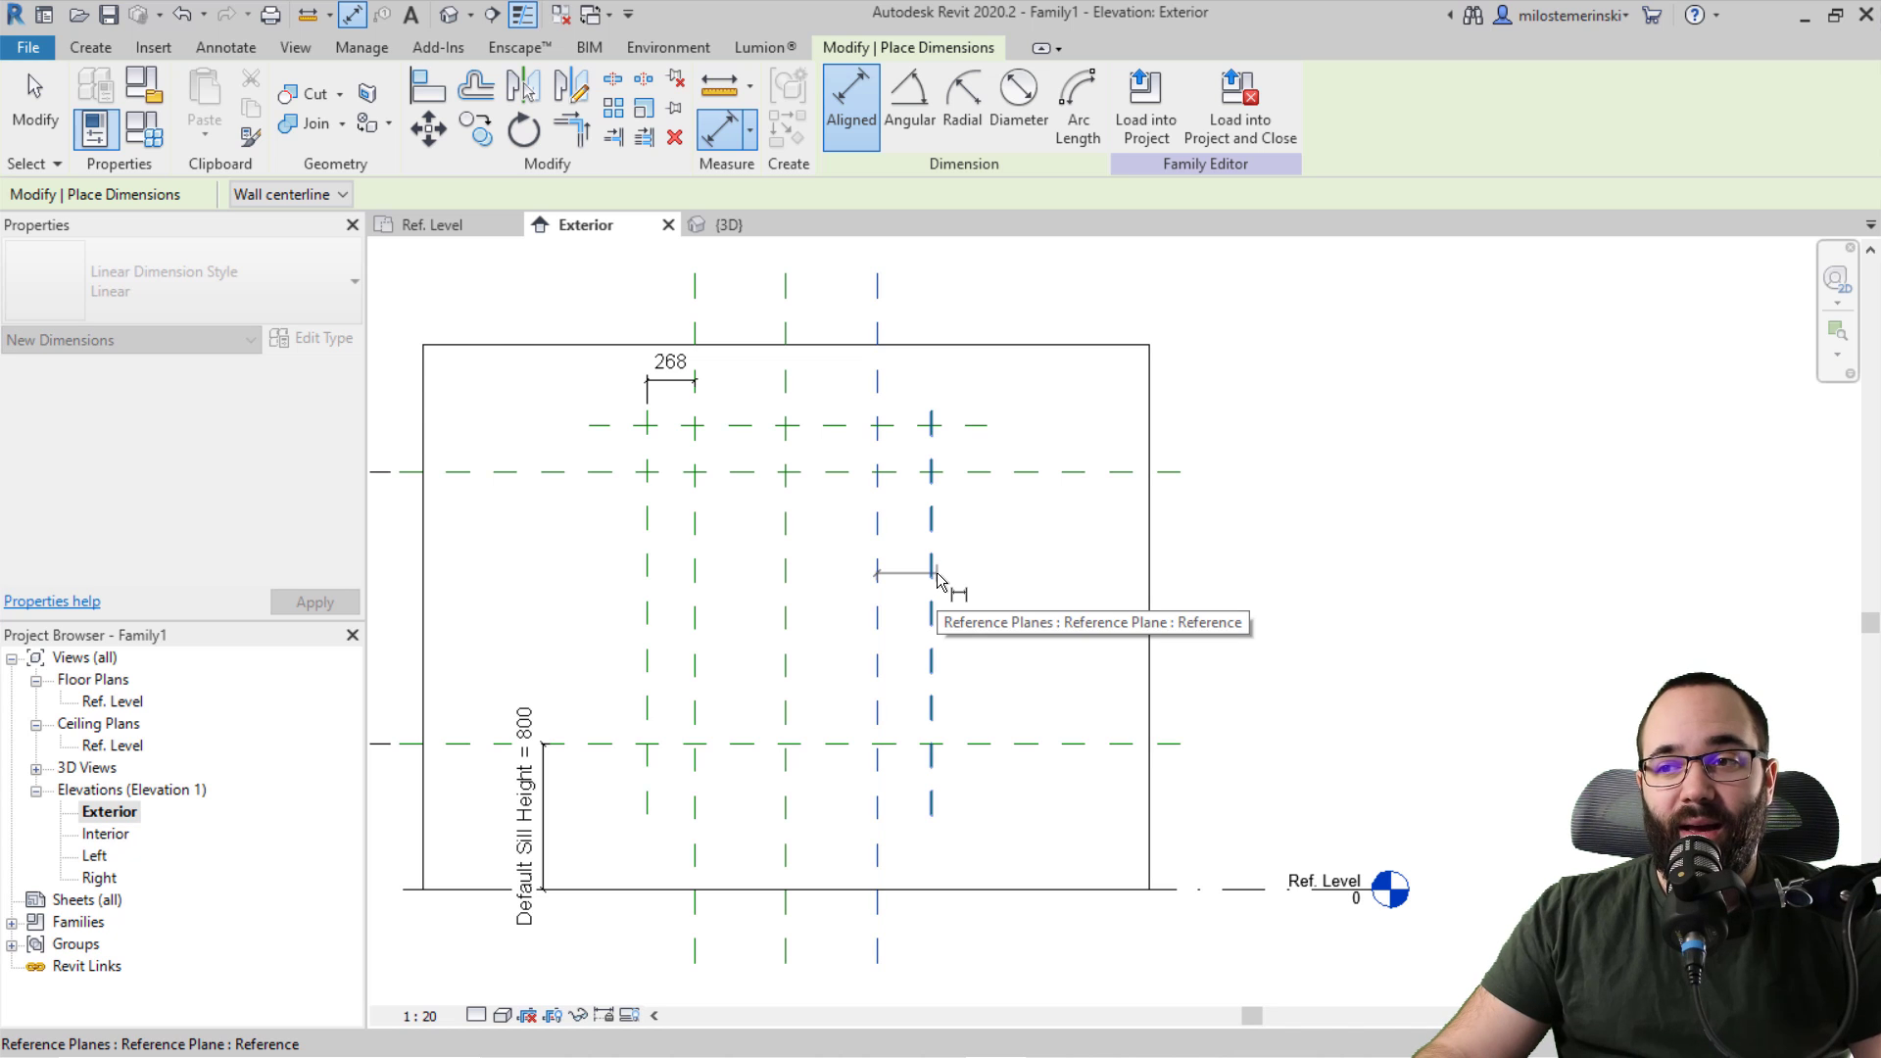
pyautogui.click(935, 578)
pyautogui.click(1029, 392)
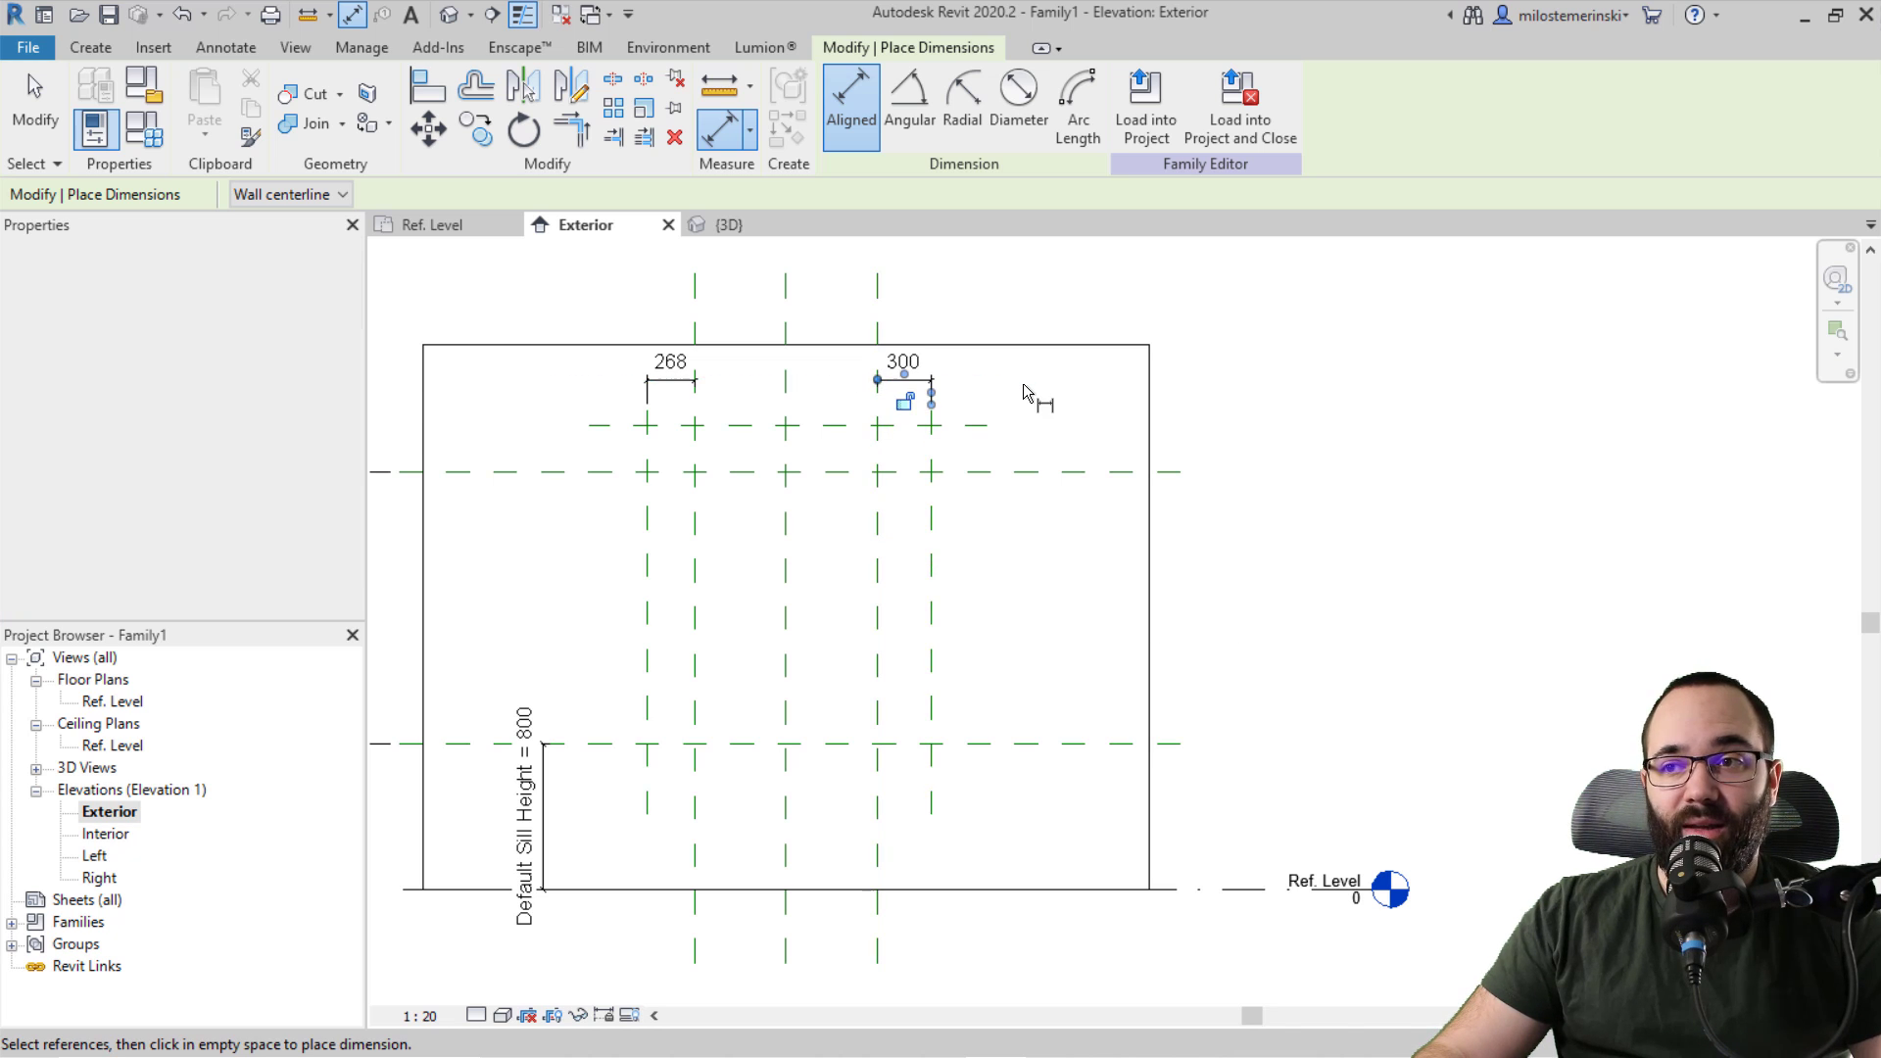
# Step: Add an aligned dimension between the window's head plane and the horizontal reference plane above it
pyautogui.click(991, 427)
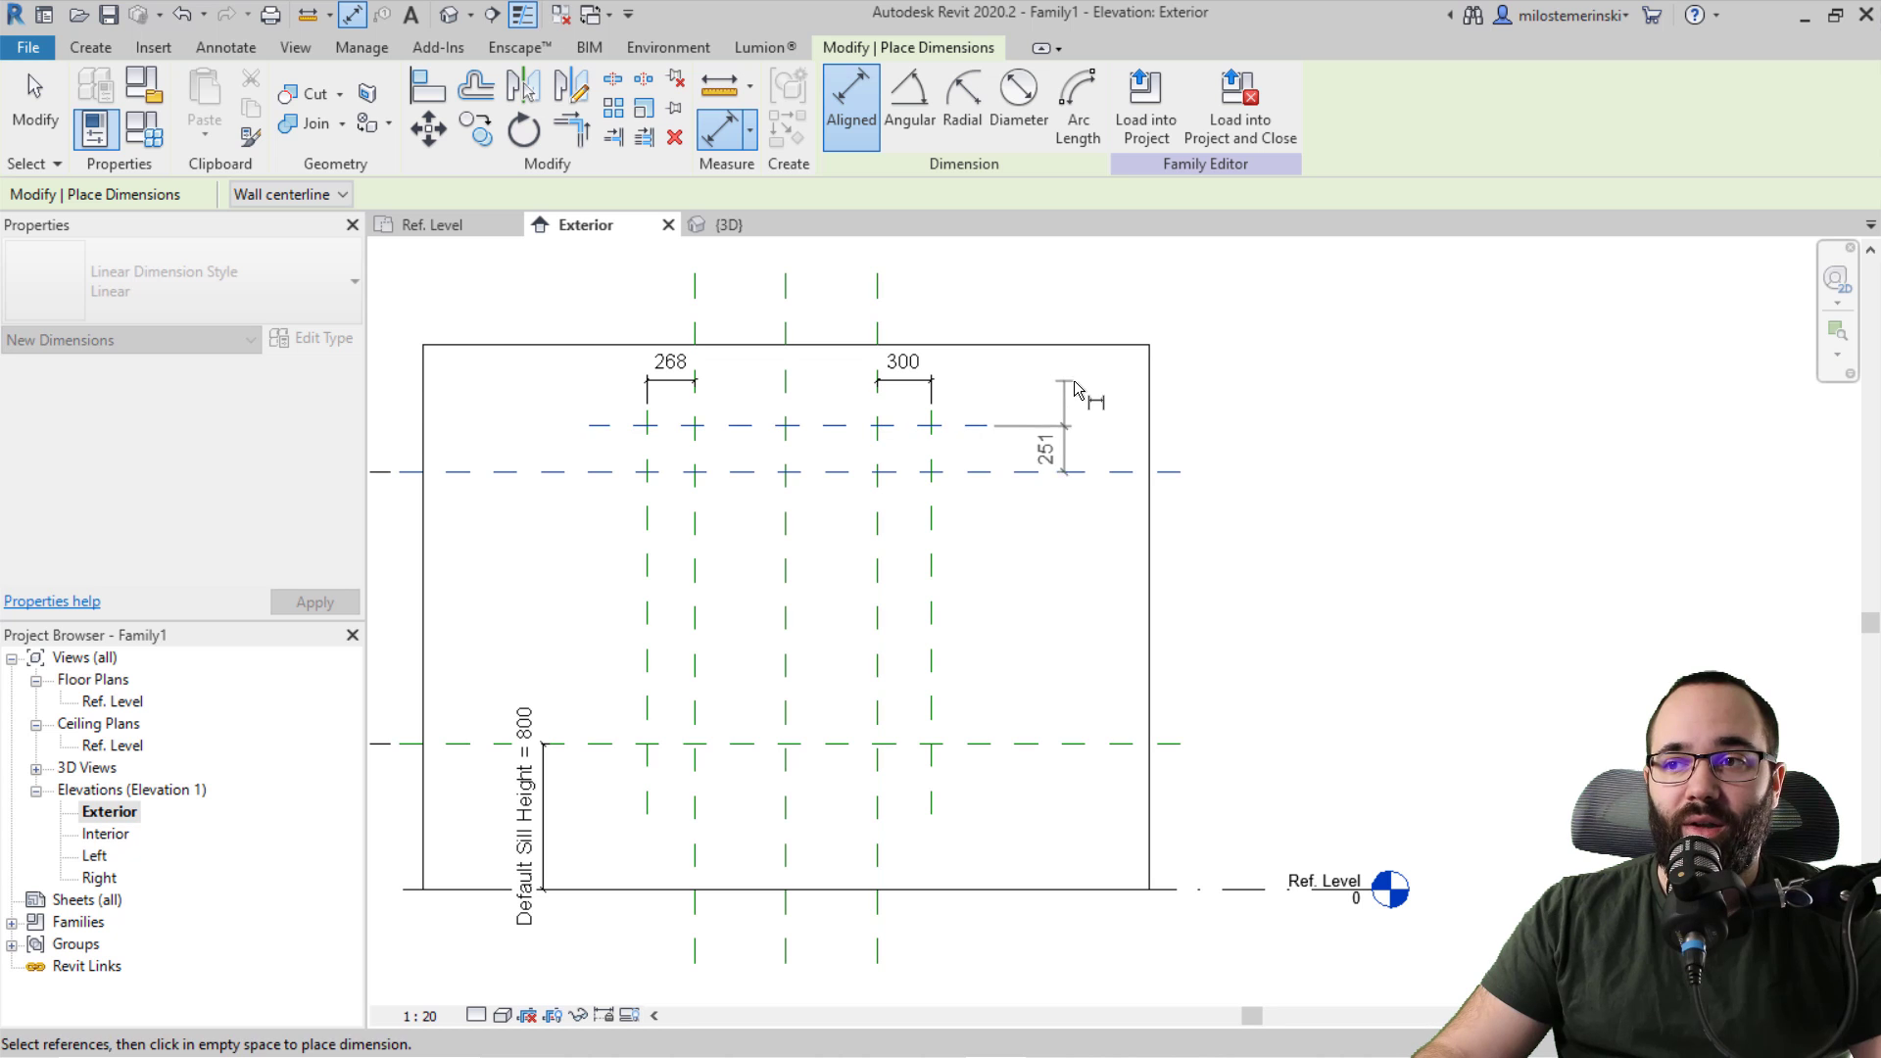
pyautogui.click(1076, 471)
pyautogui.click(1076, 474)
pyautogui.press('Escape')
pyautogui.press('Escape')
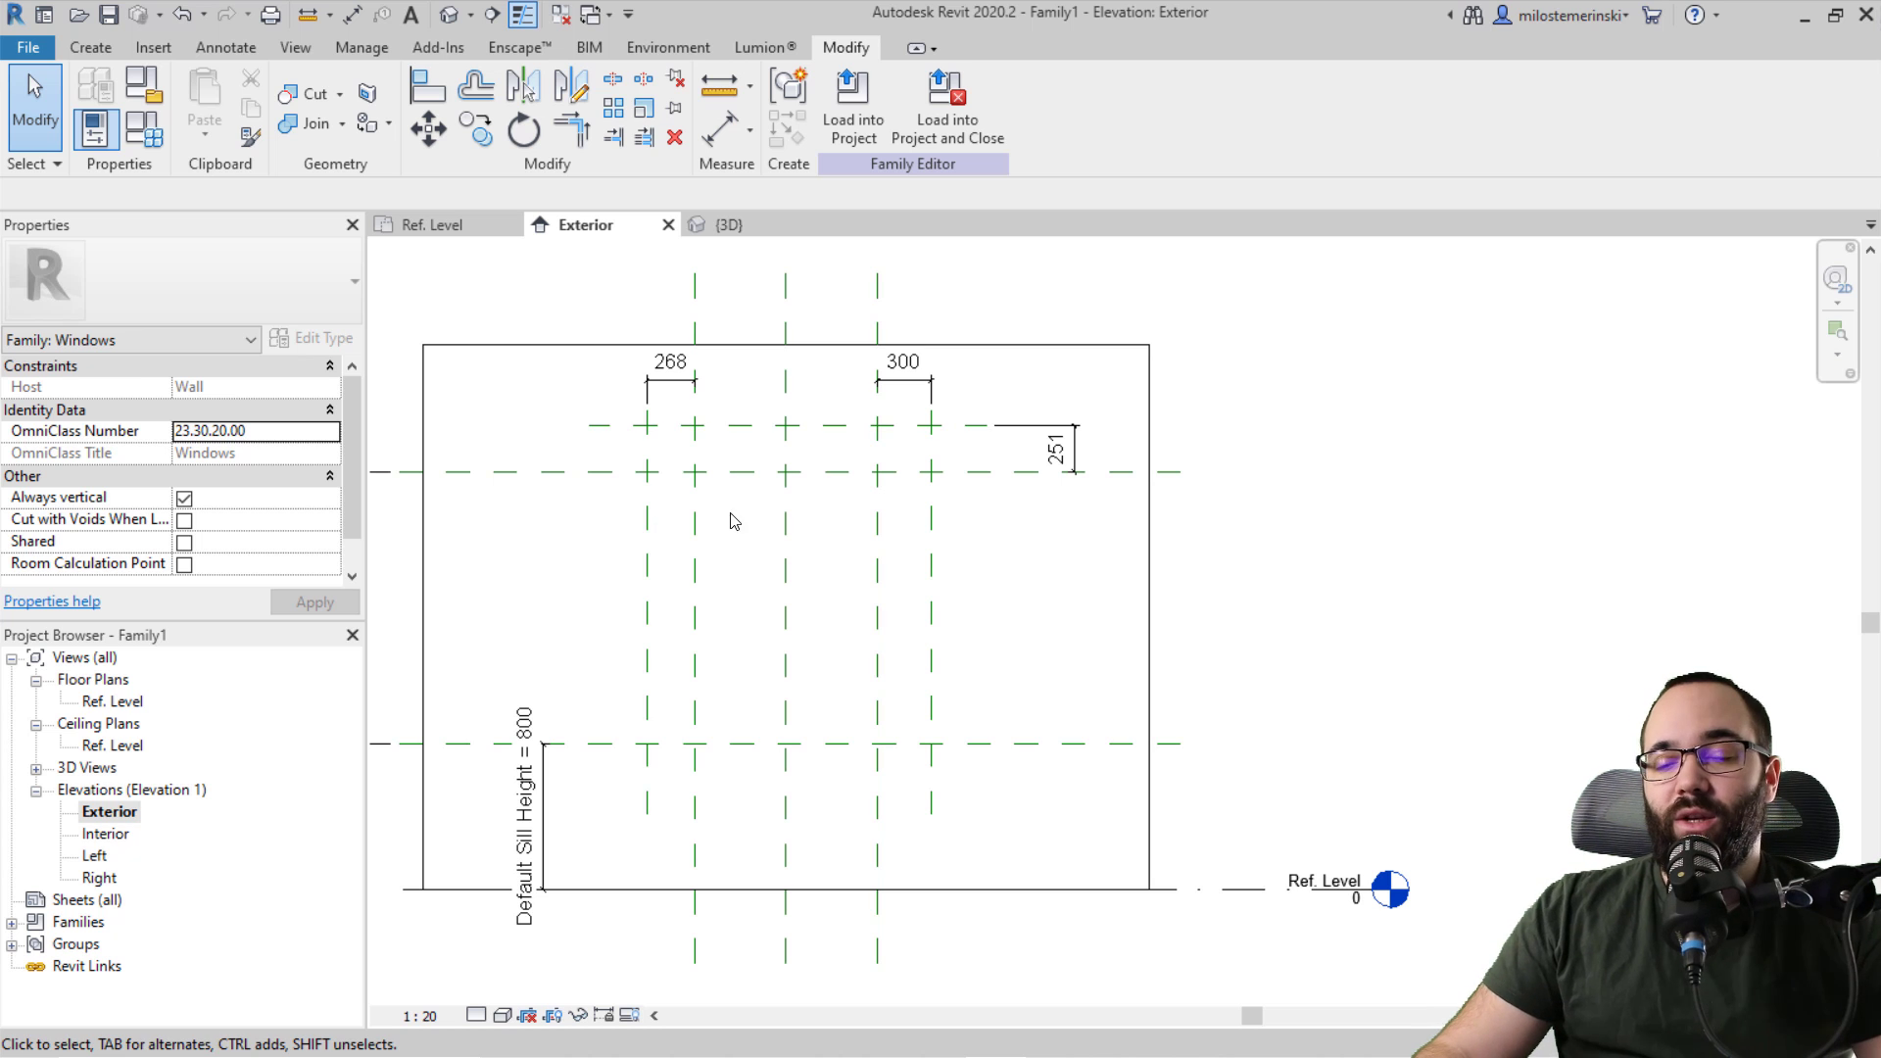
# Step: Name the vertical reference plane outside the window's left-hand side plane in the Exterior elevation "Right offset"
pyautogui.click(648, 602)
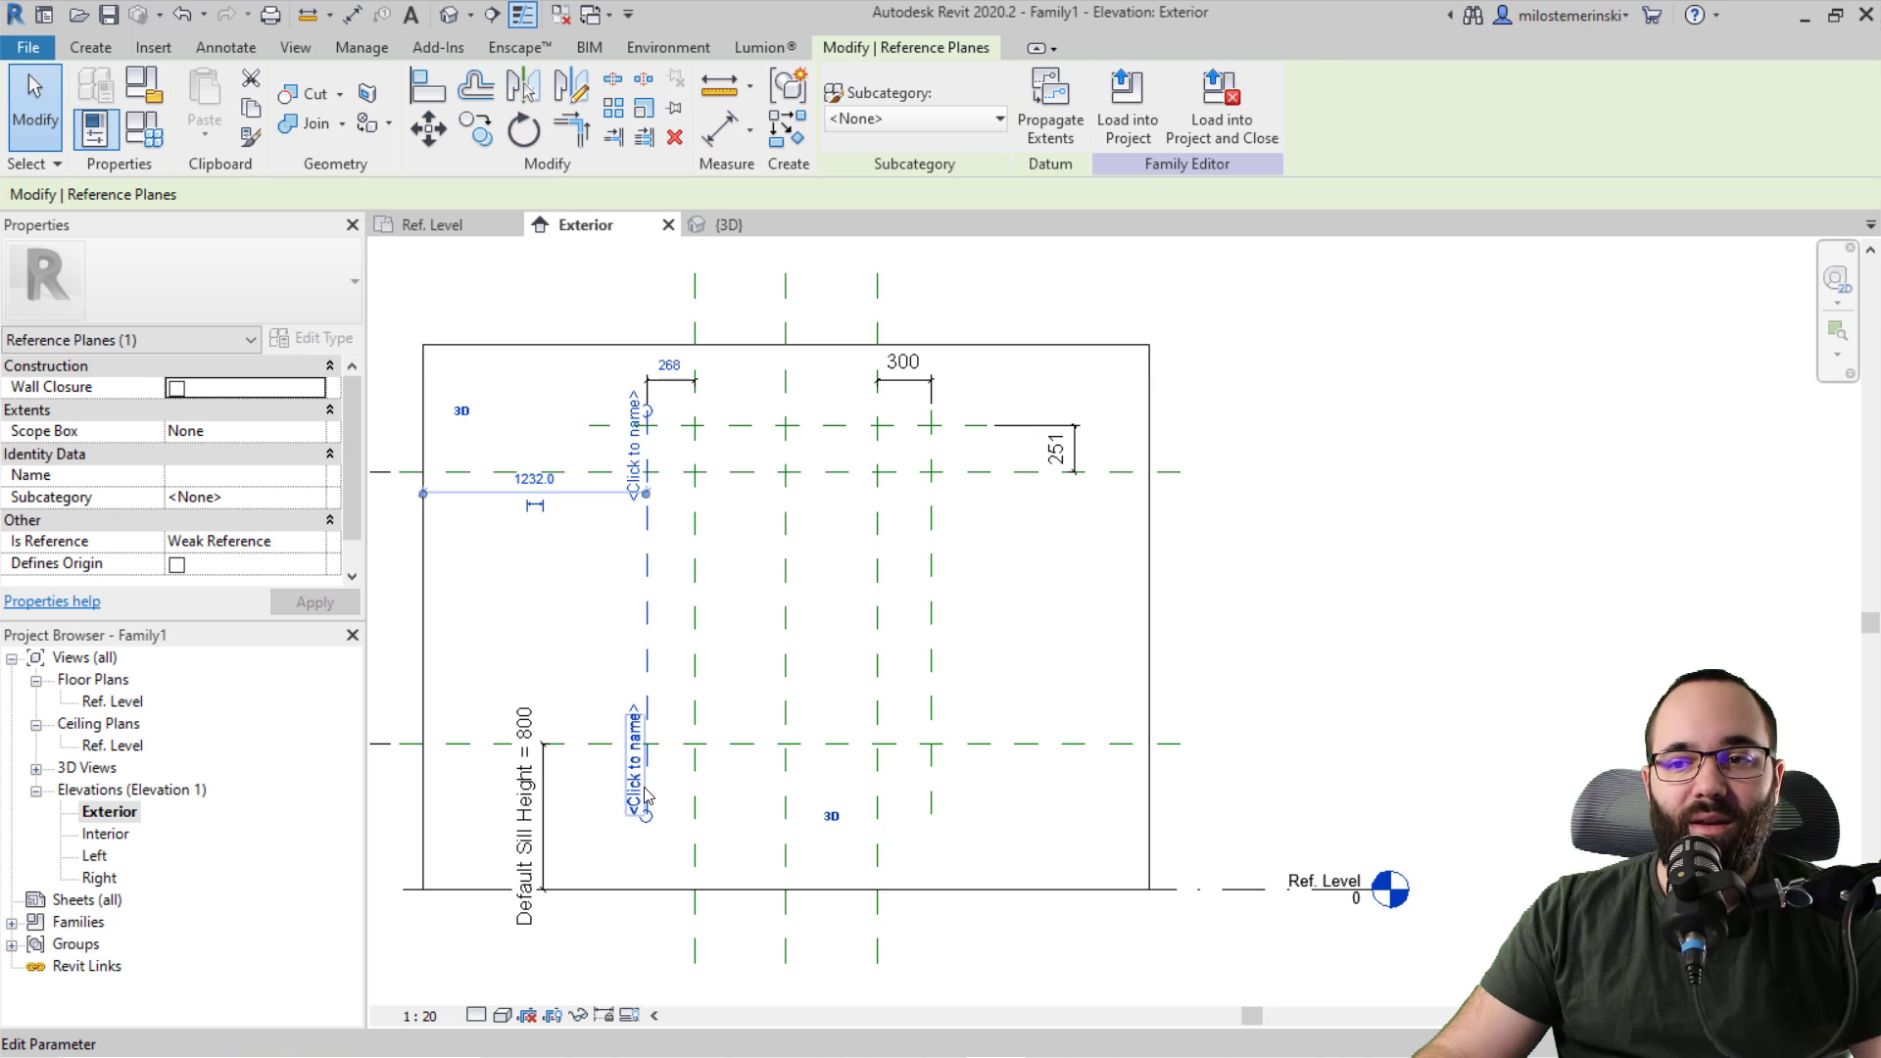
pyautogui.scroll(-1, 702, 793)
pyautogui.click(680, 795)
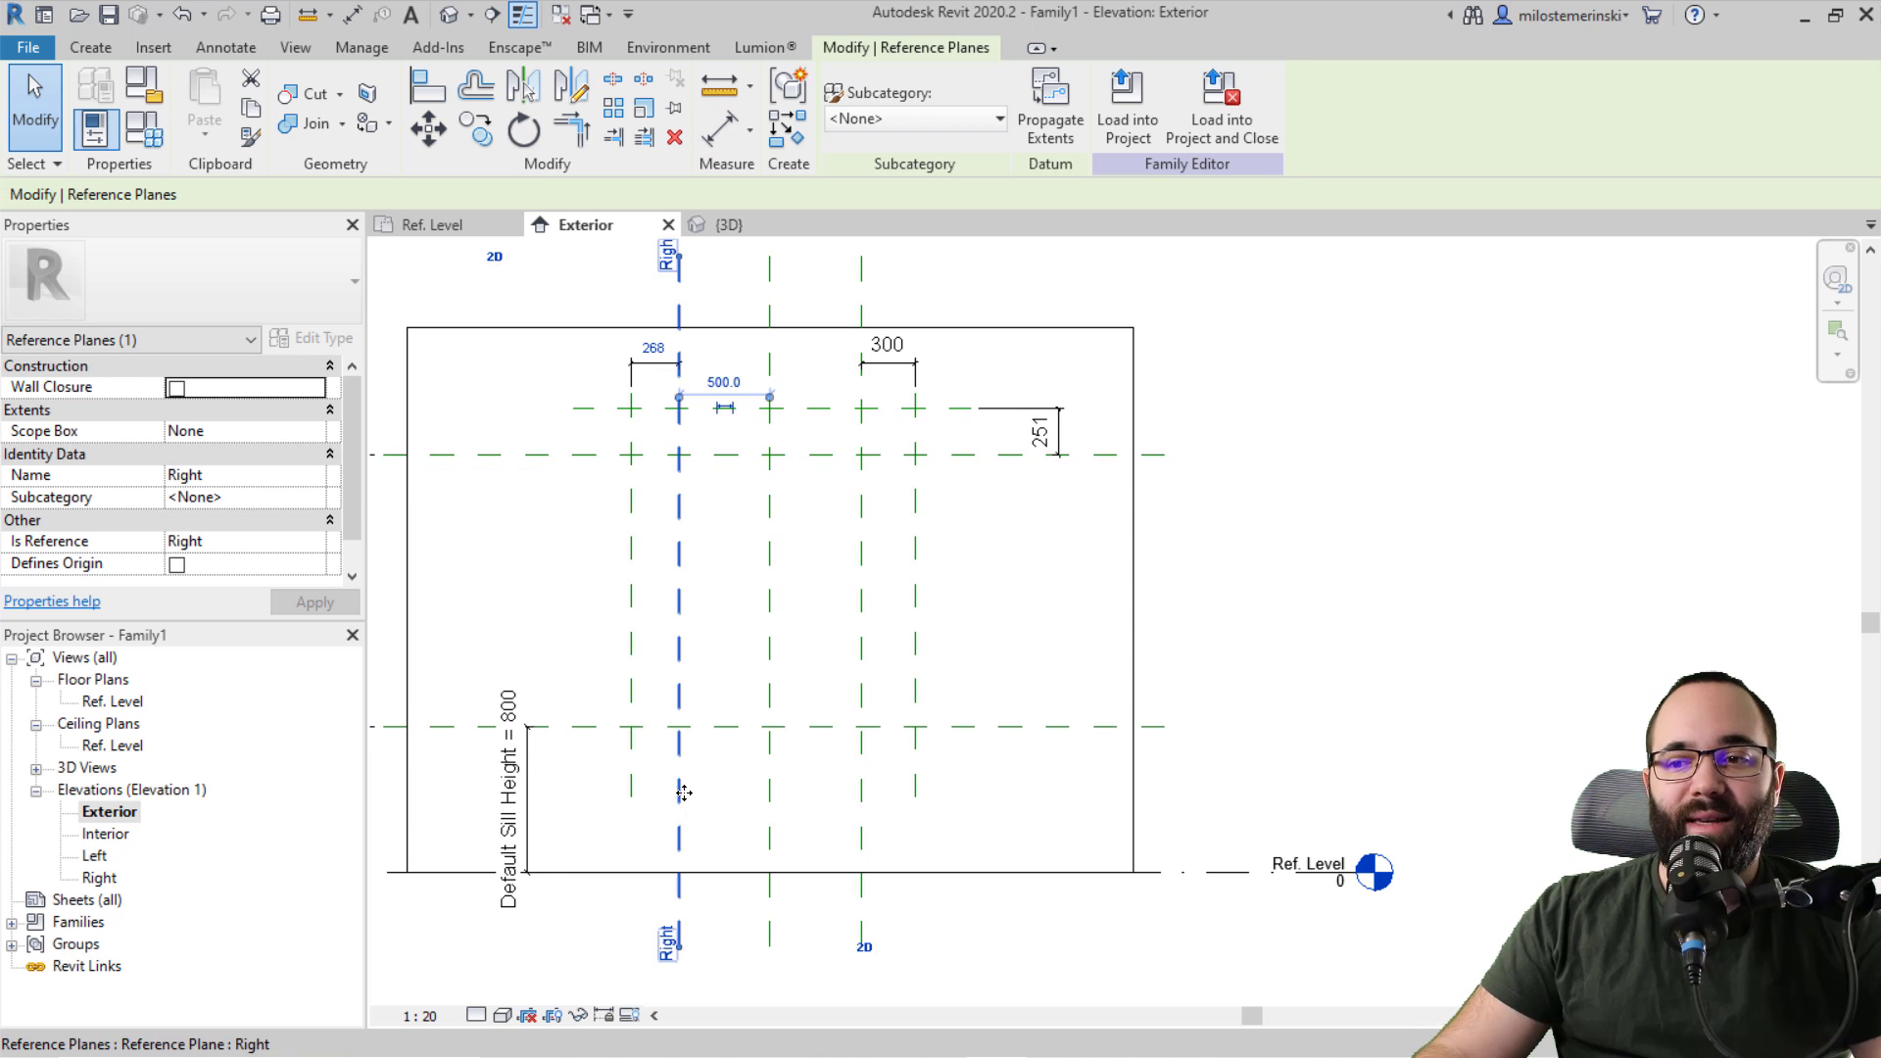
pyautogui.scroll(2, 656, 754)
pyautogui.click(616, 784)
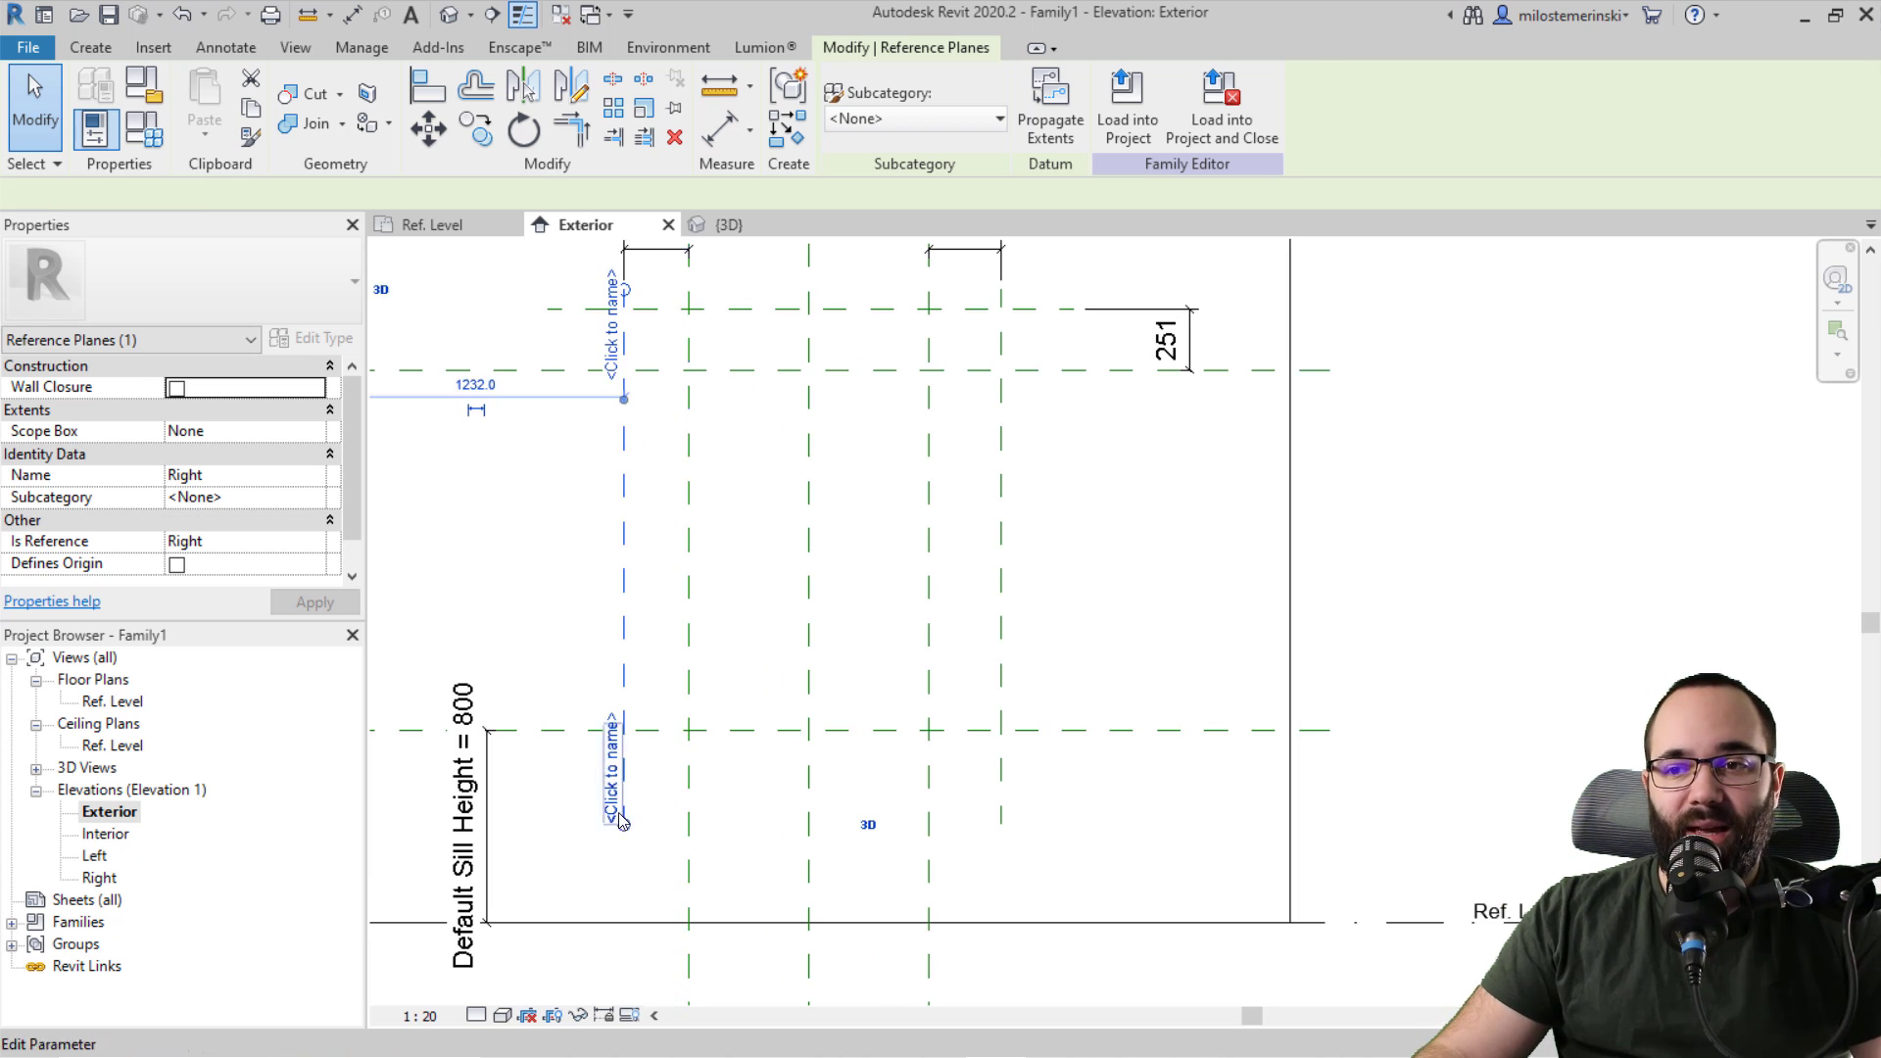
pyautogui.click(613, 801)
pyautogui.write('R')
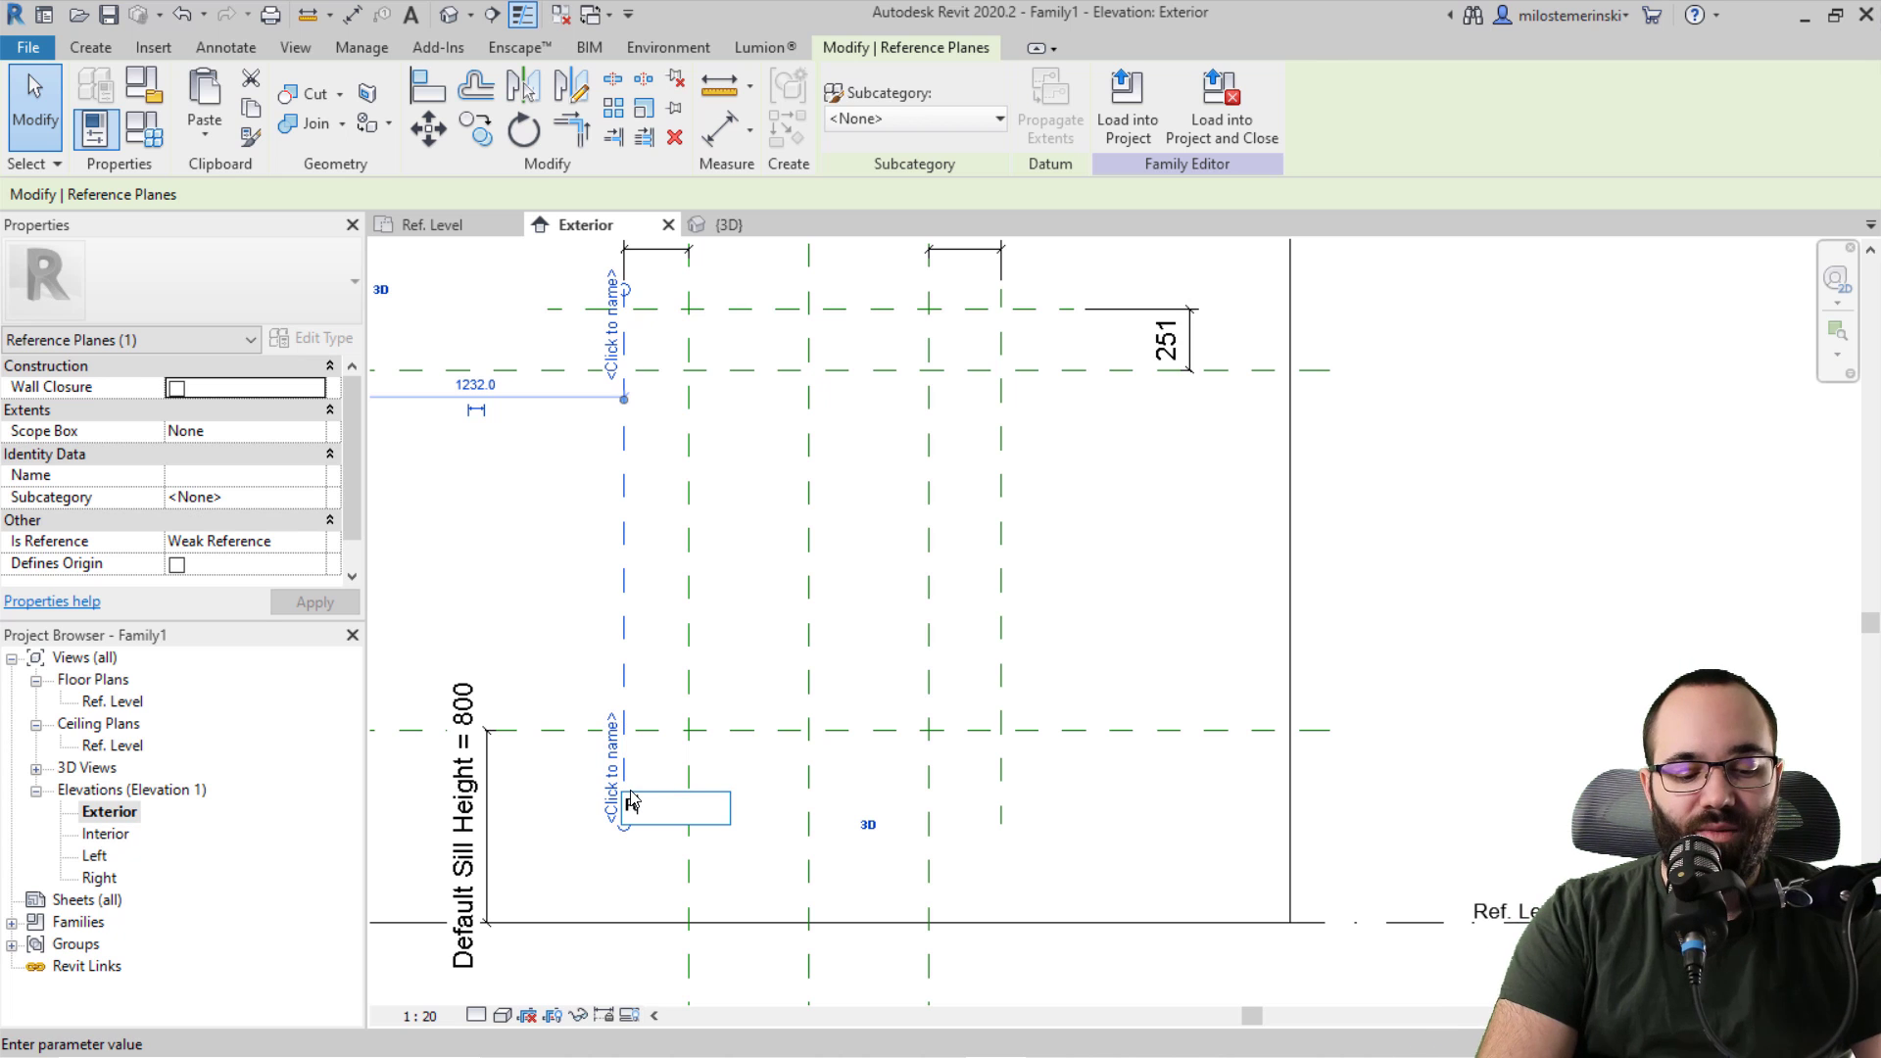
pyautogui.write('ight offse')
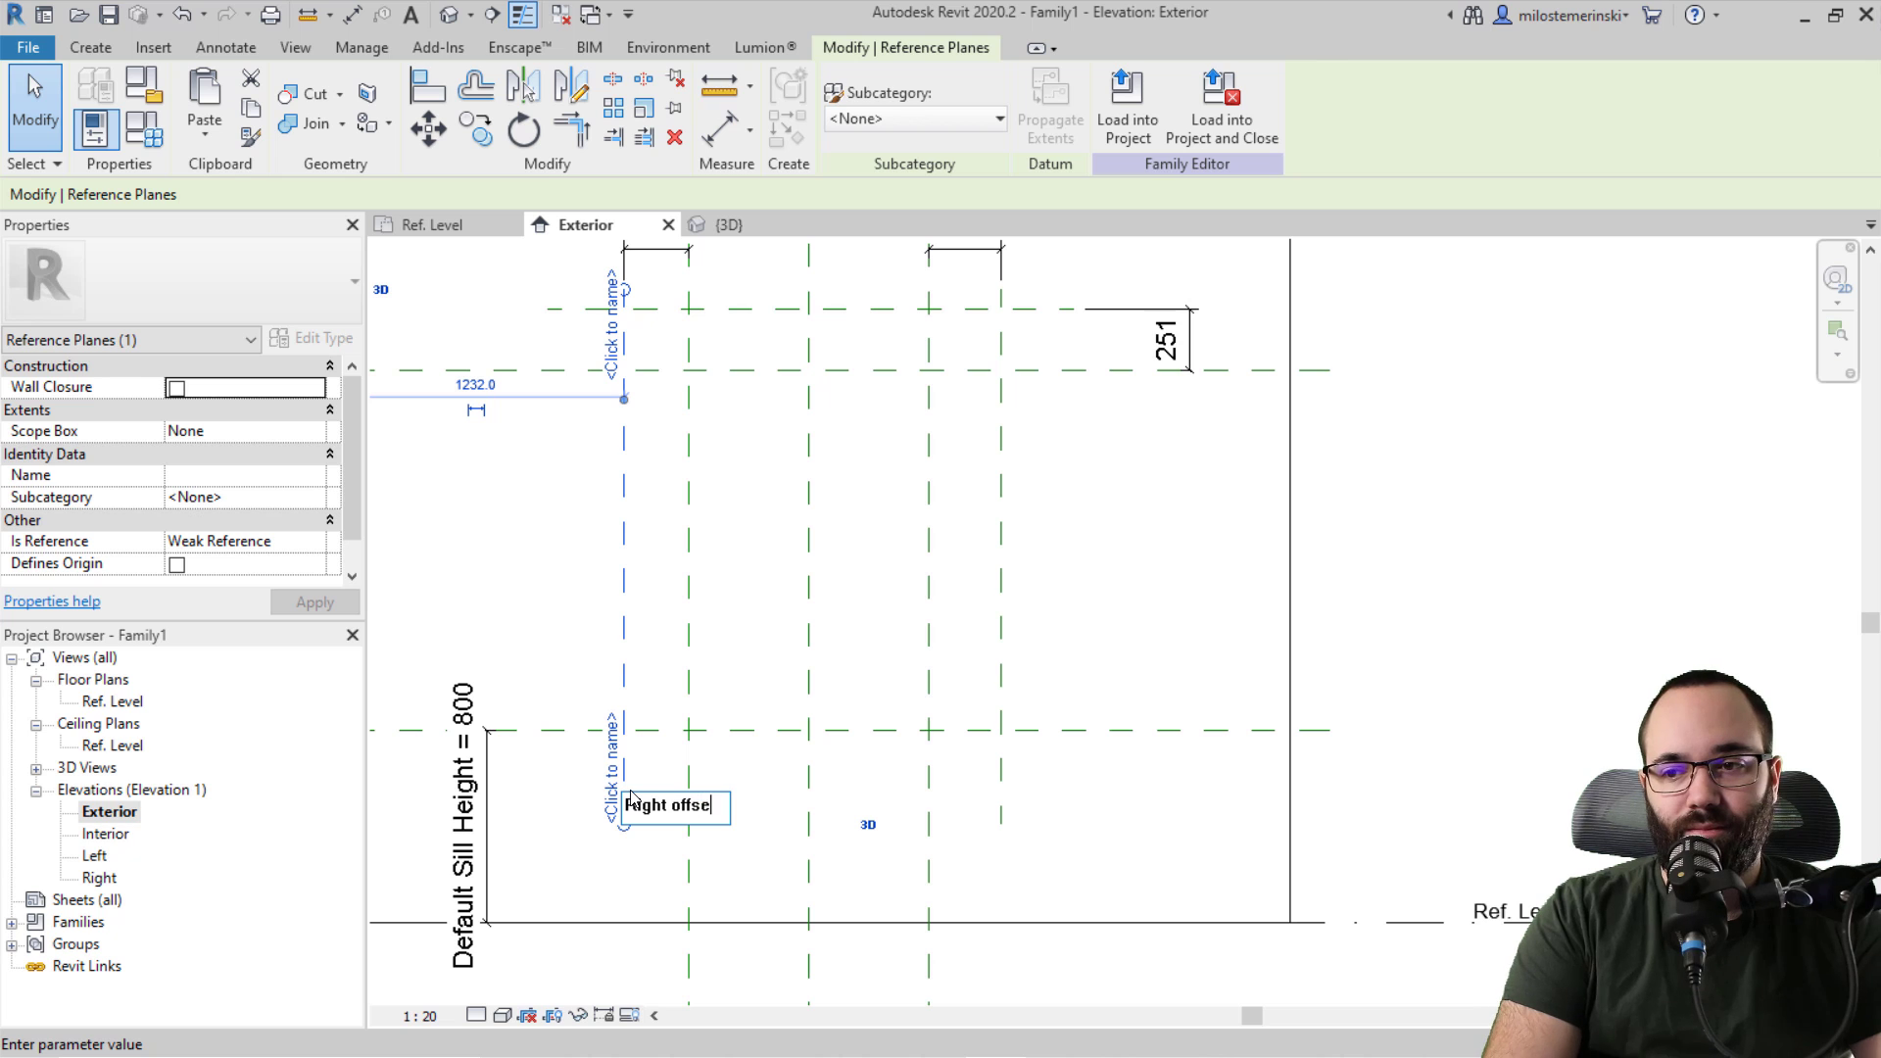
pyautogui.write('t')
pyautogui.press('Return')
pyautogui.click(615, 805)
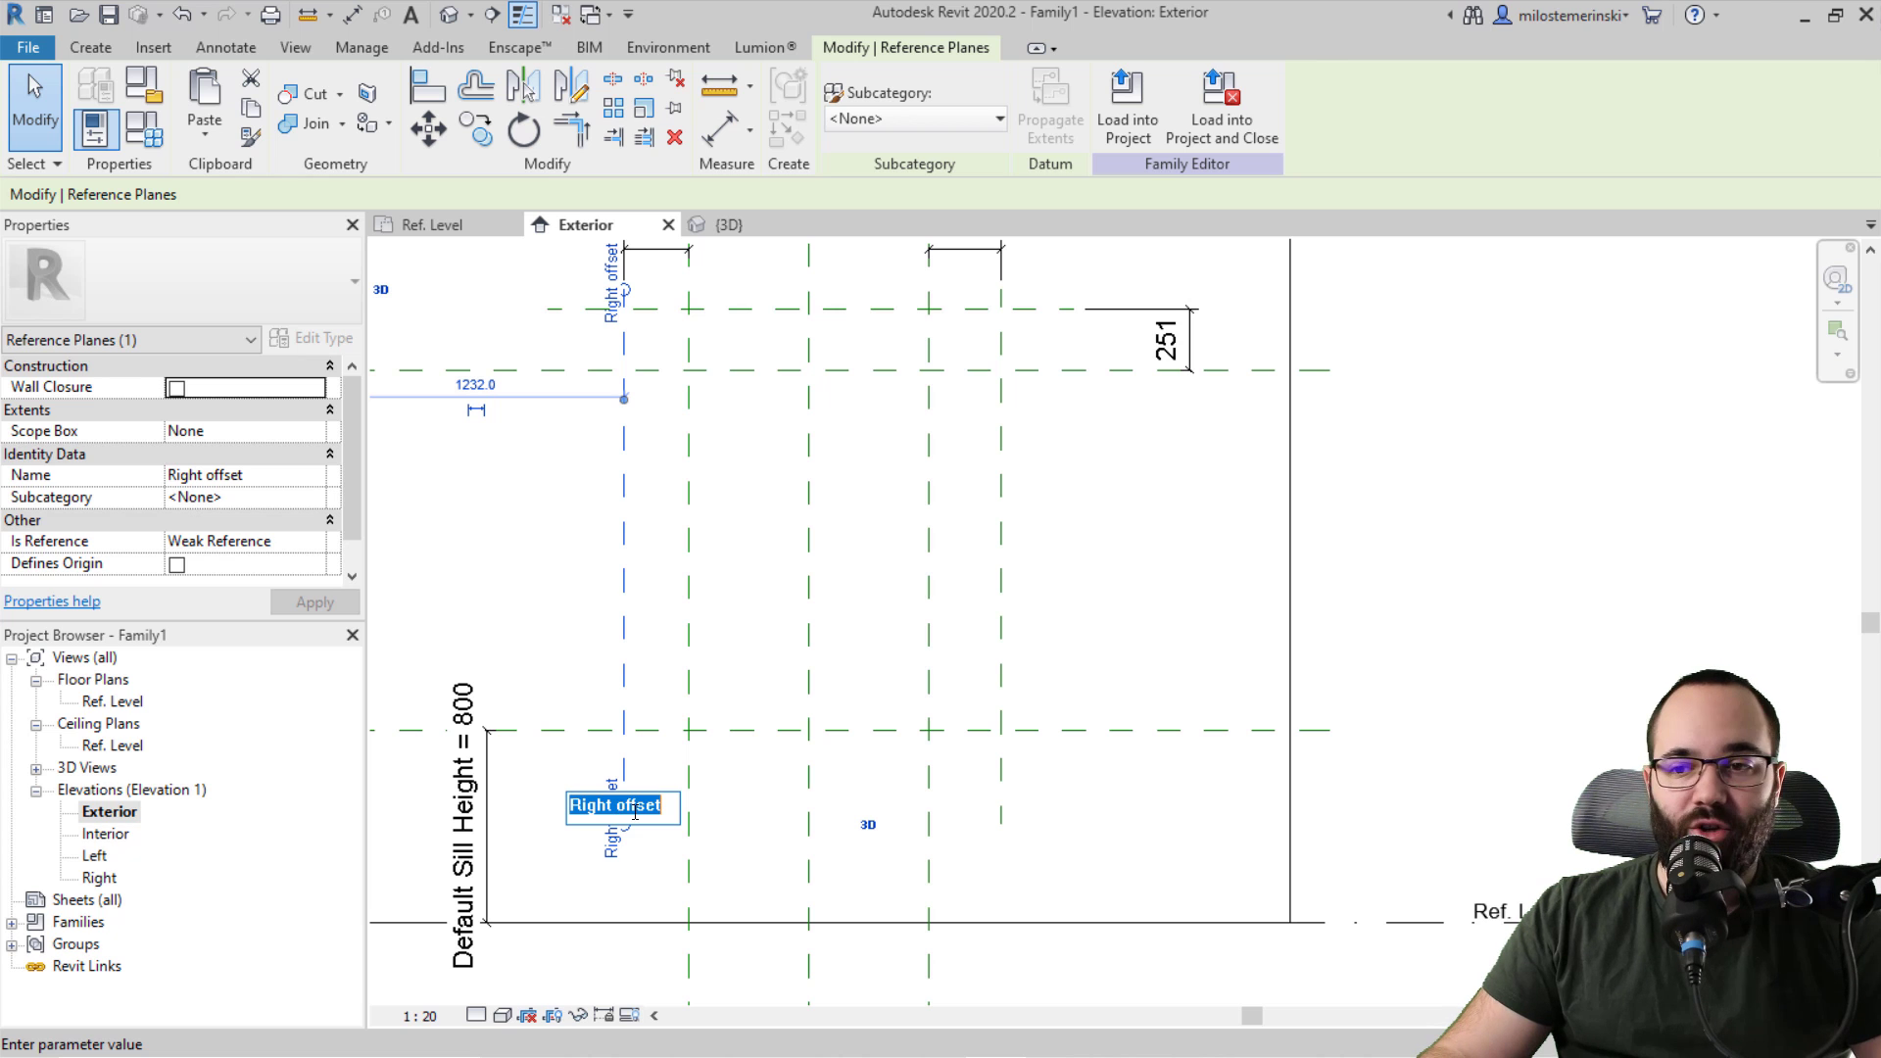
pyautogui.click(742, 833)
# Step: Label the dimension to the Right offset plane with a new instance family parameter named "Right offset"
pyautogui.moveTo(798, 575); pyautogui.dragTo(785, 748, button='middle')
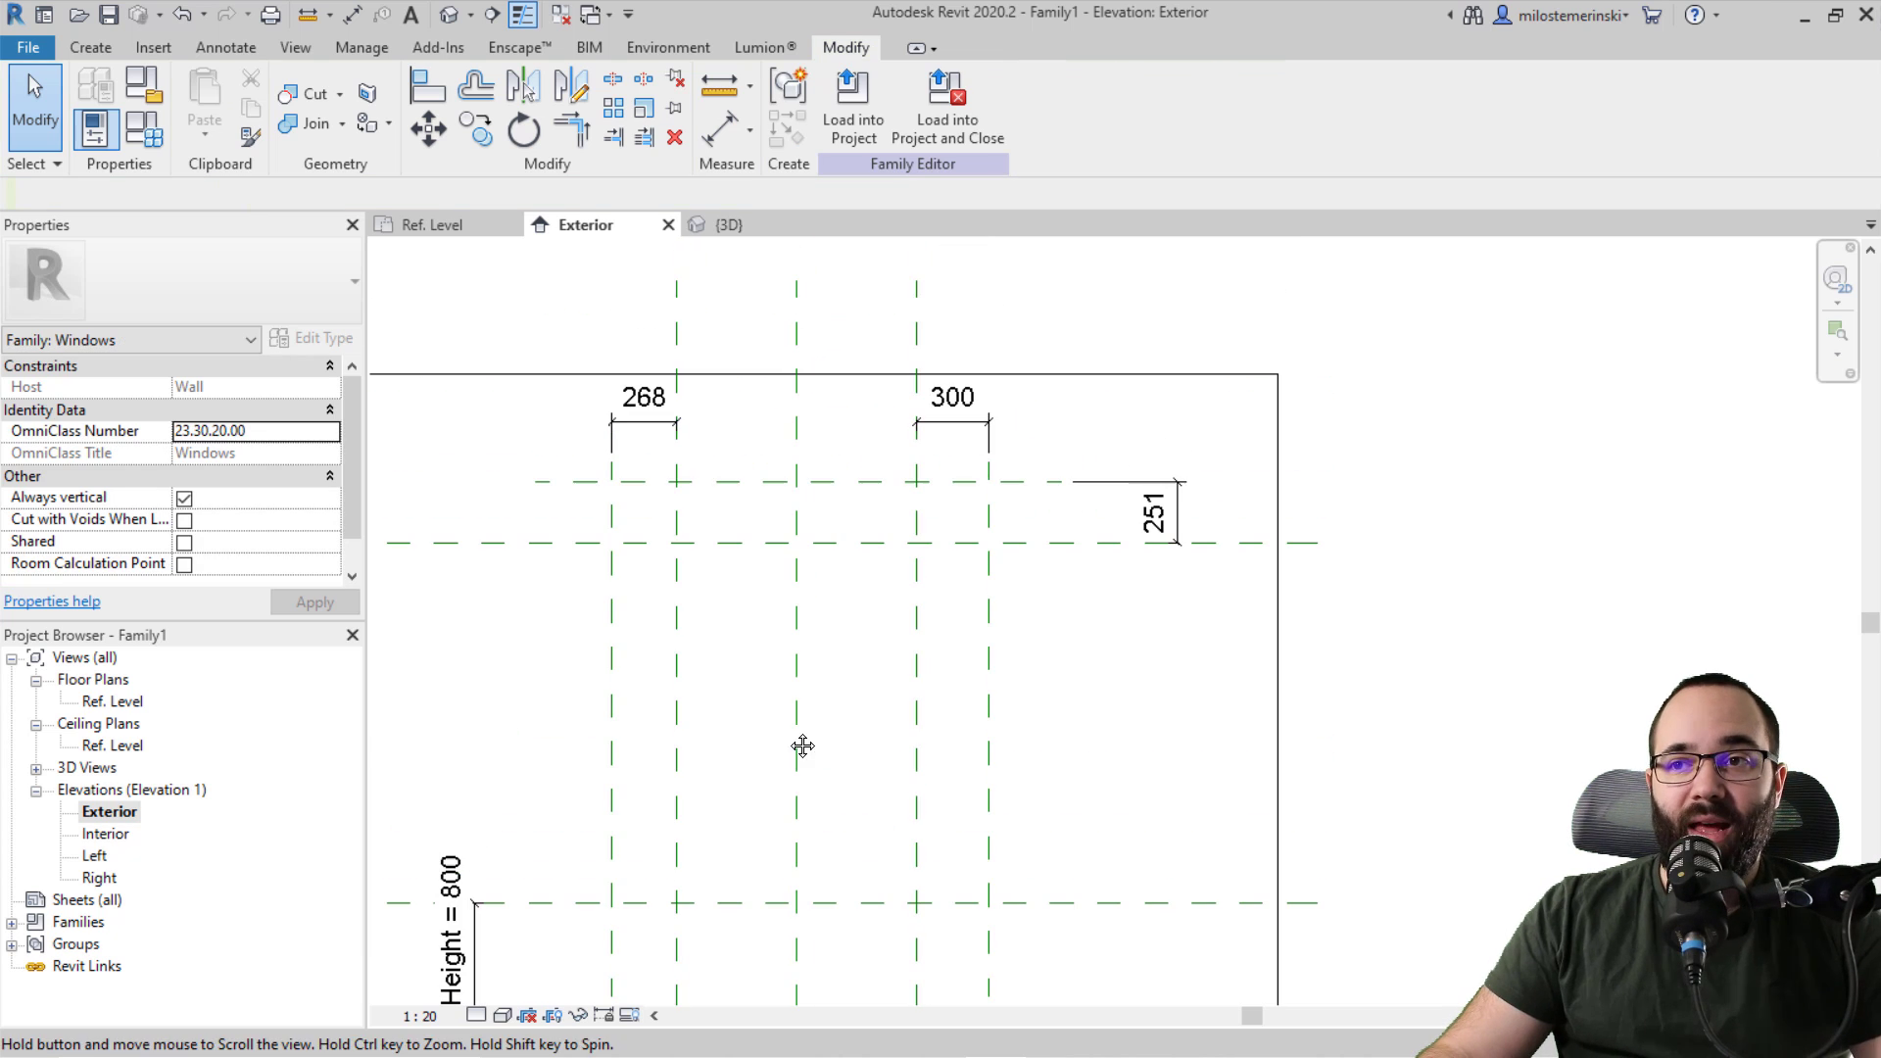
pyautogui.click(675, 420)
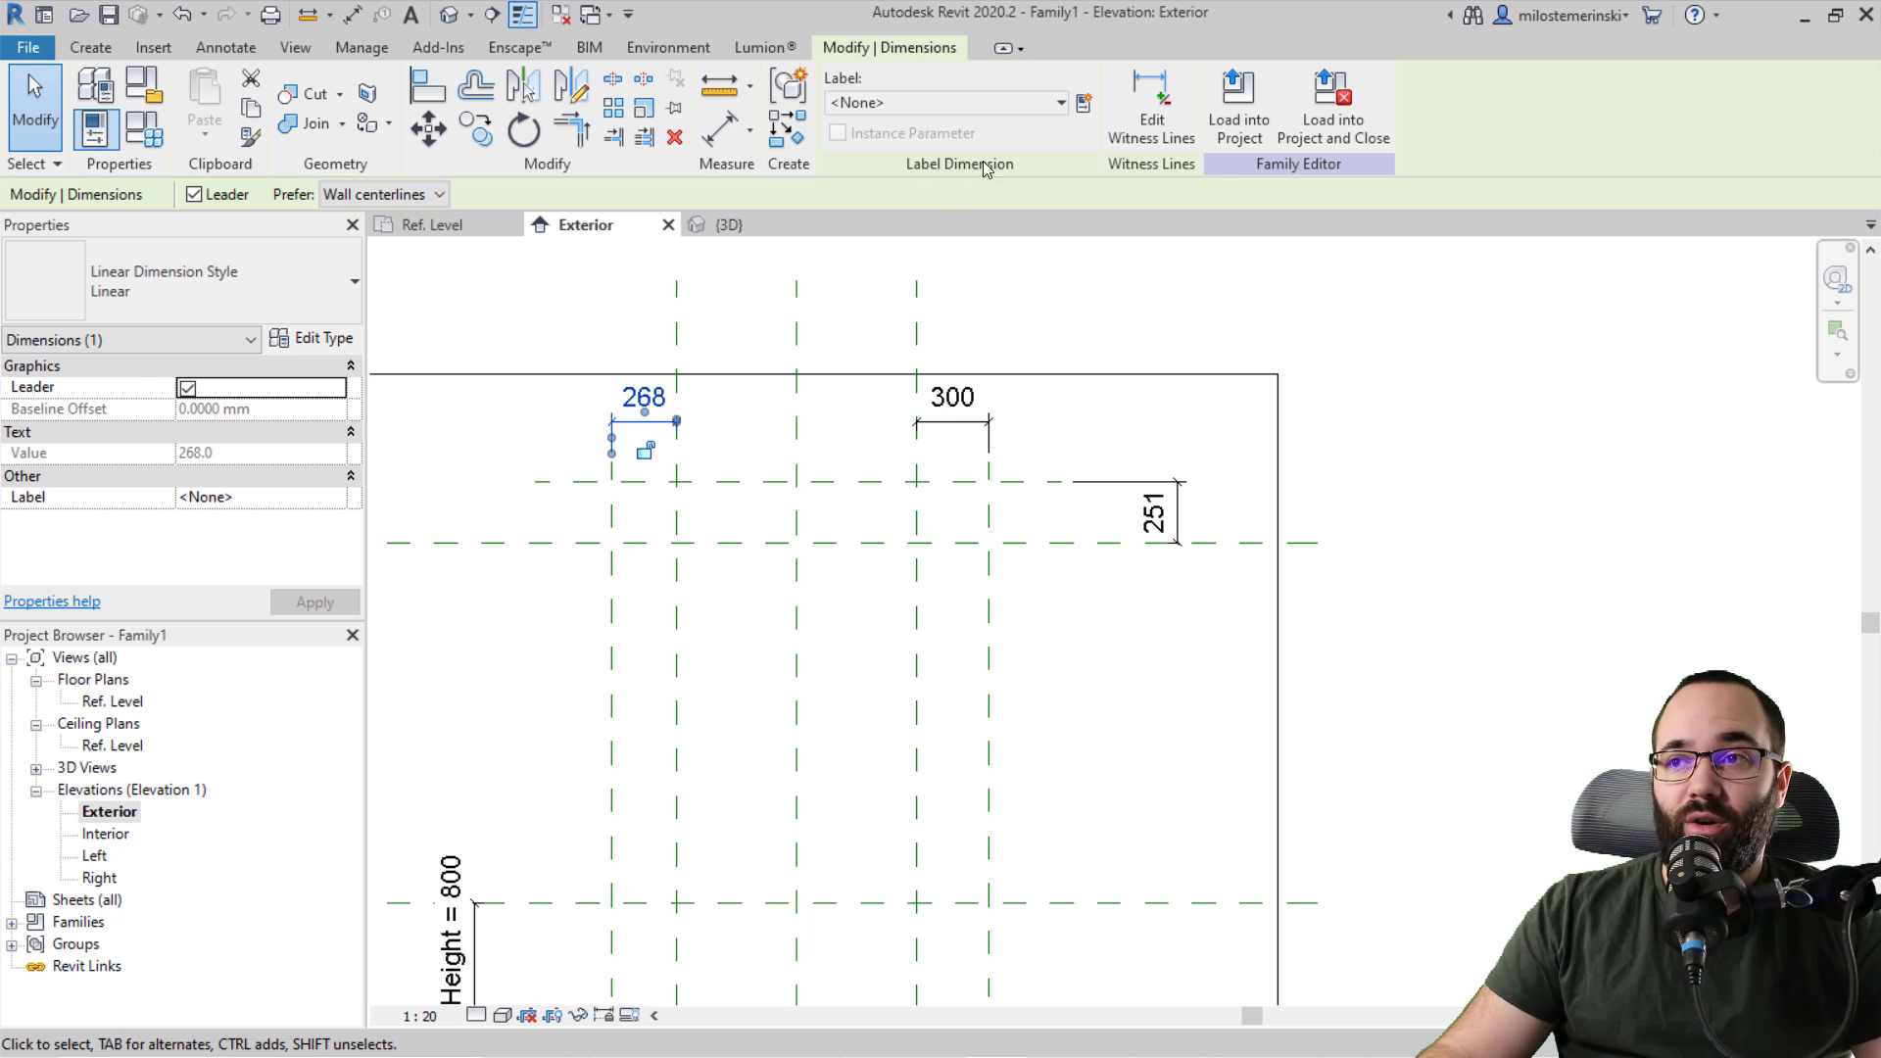
pyautogui.click(1084, 104)
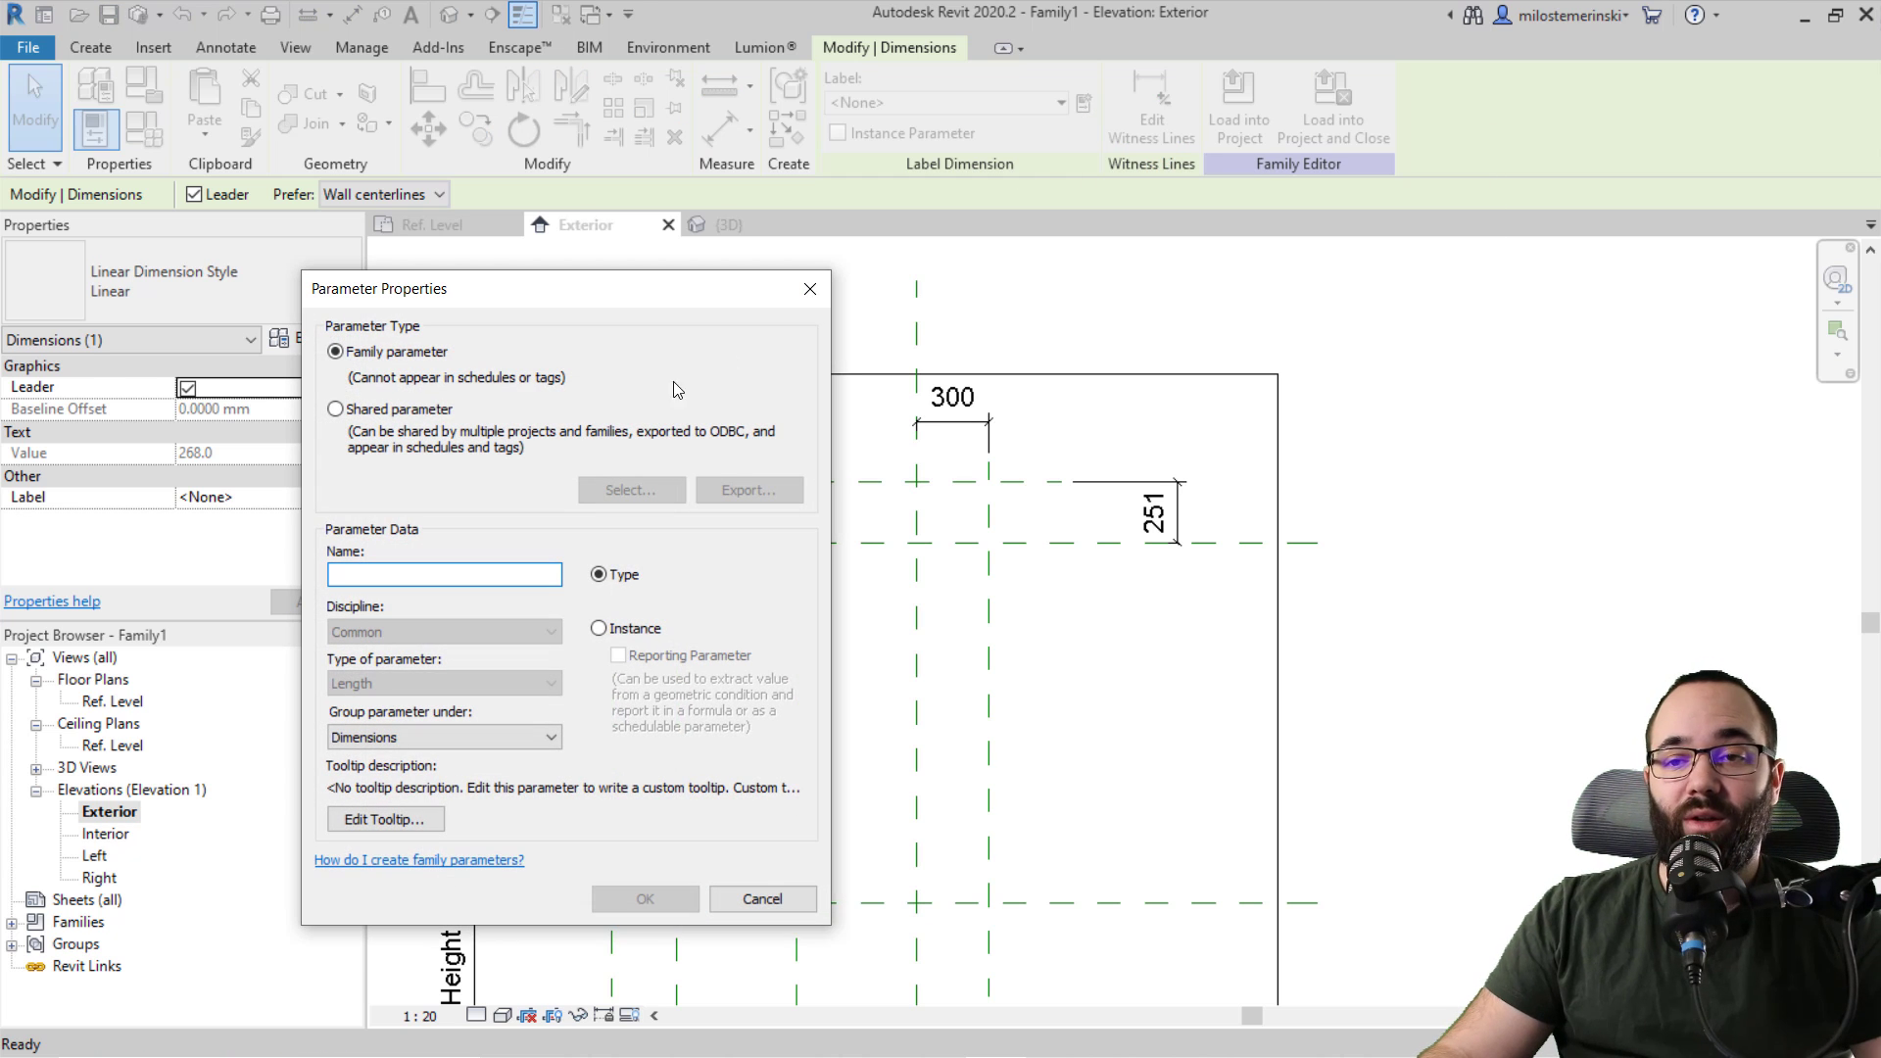
pyautogui.write('Right offset')
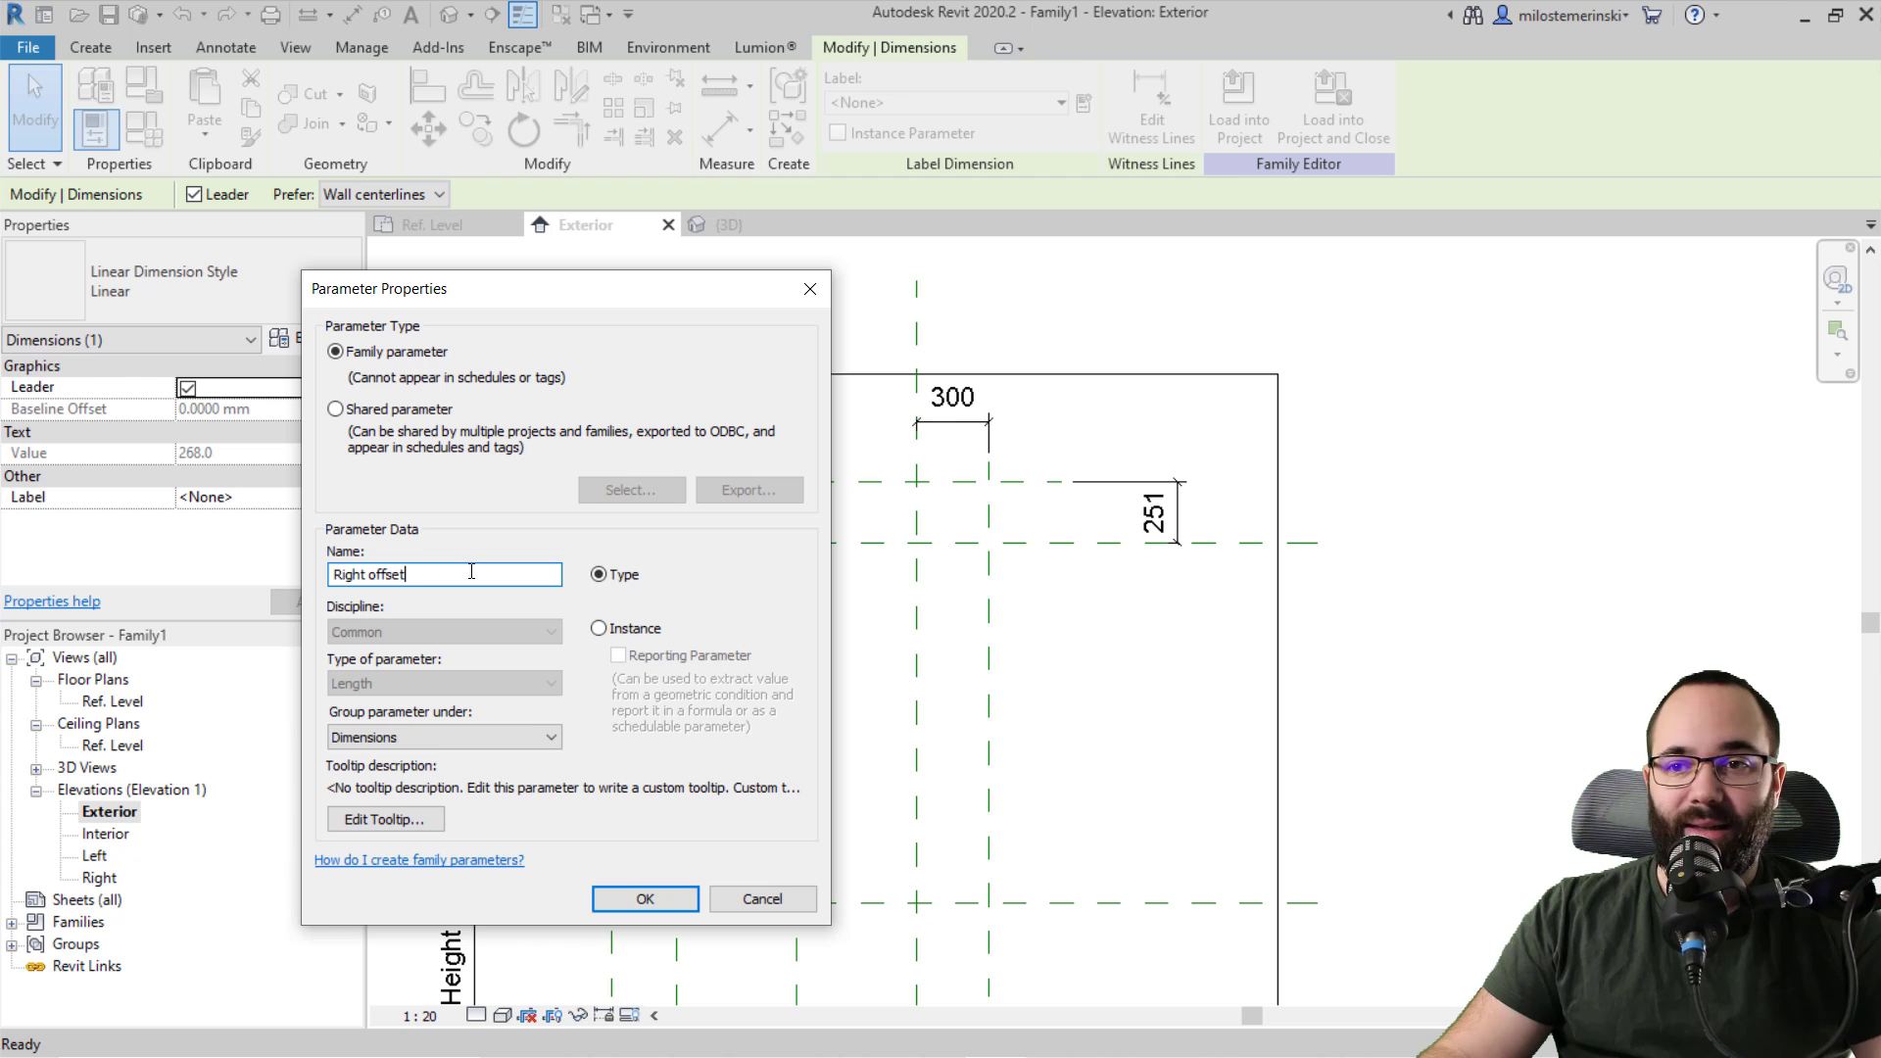
pyautogui.click(598, 629)
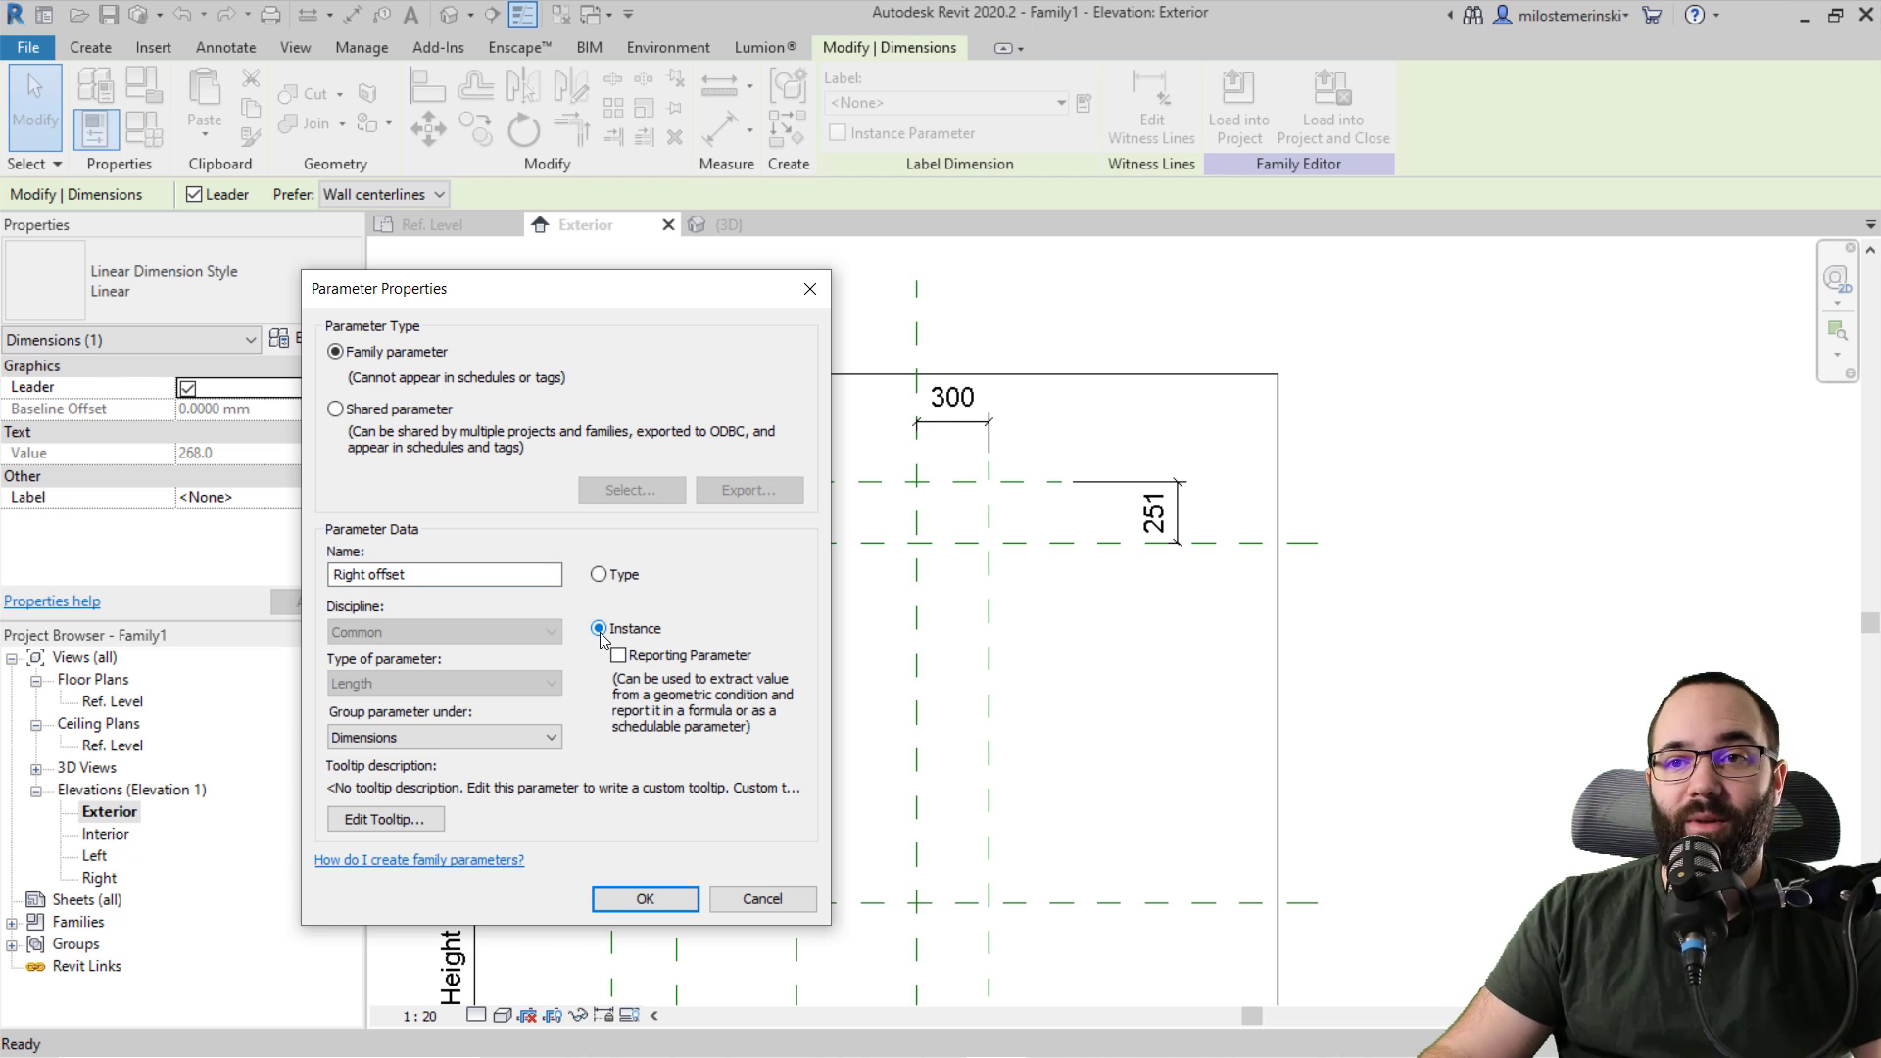
pyautogui.click(646, 898)
pyautogui.press('Escape')
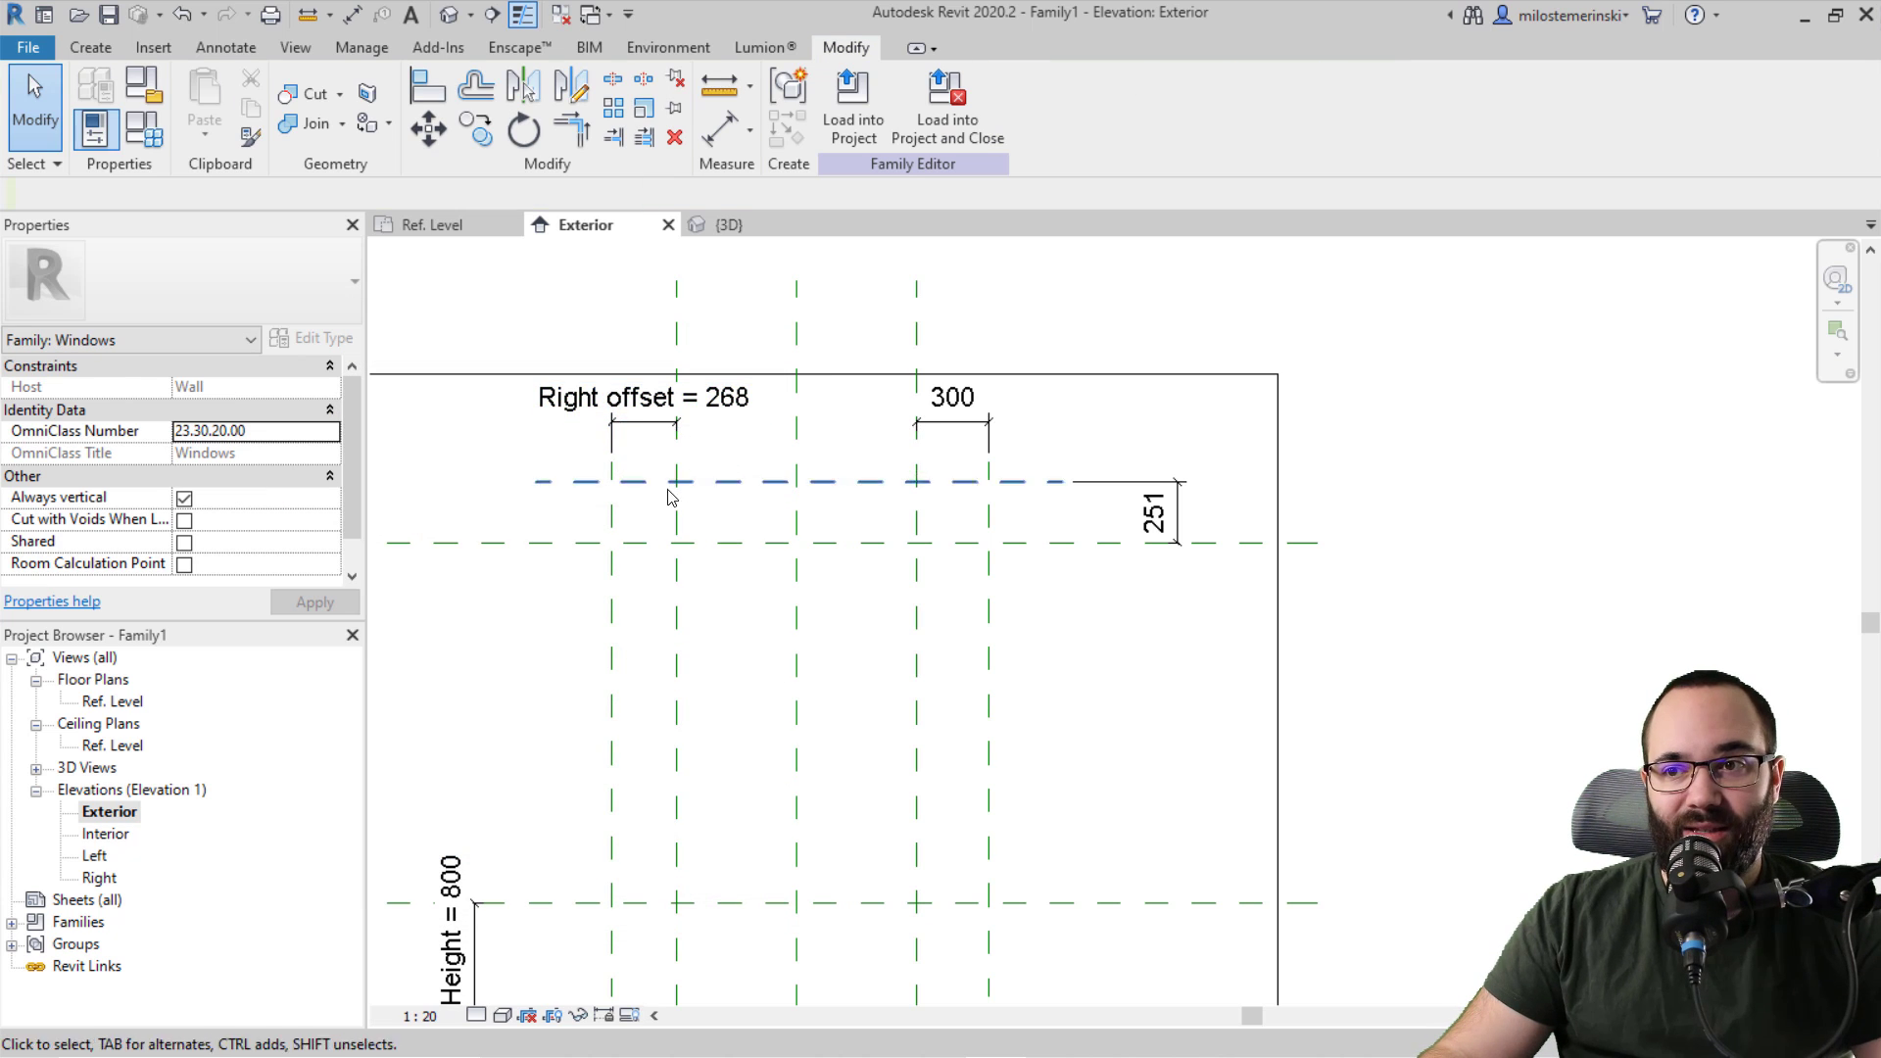
# Step: Check the names of the right-hand outer and upper reference planes against their Left offset and Top offset dimension labels
pyautogui.moveTo(714, 555); pyautogui.dragTo(702, 525, button='middle')
pyautogui.moveTo(945, 639); pyautogui.dragTo(939, 630, button='middle')
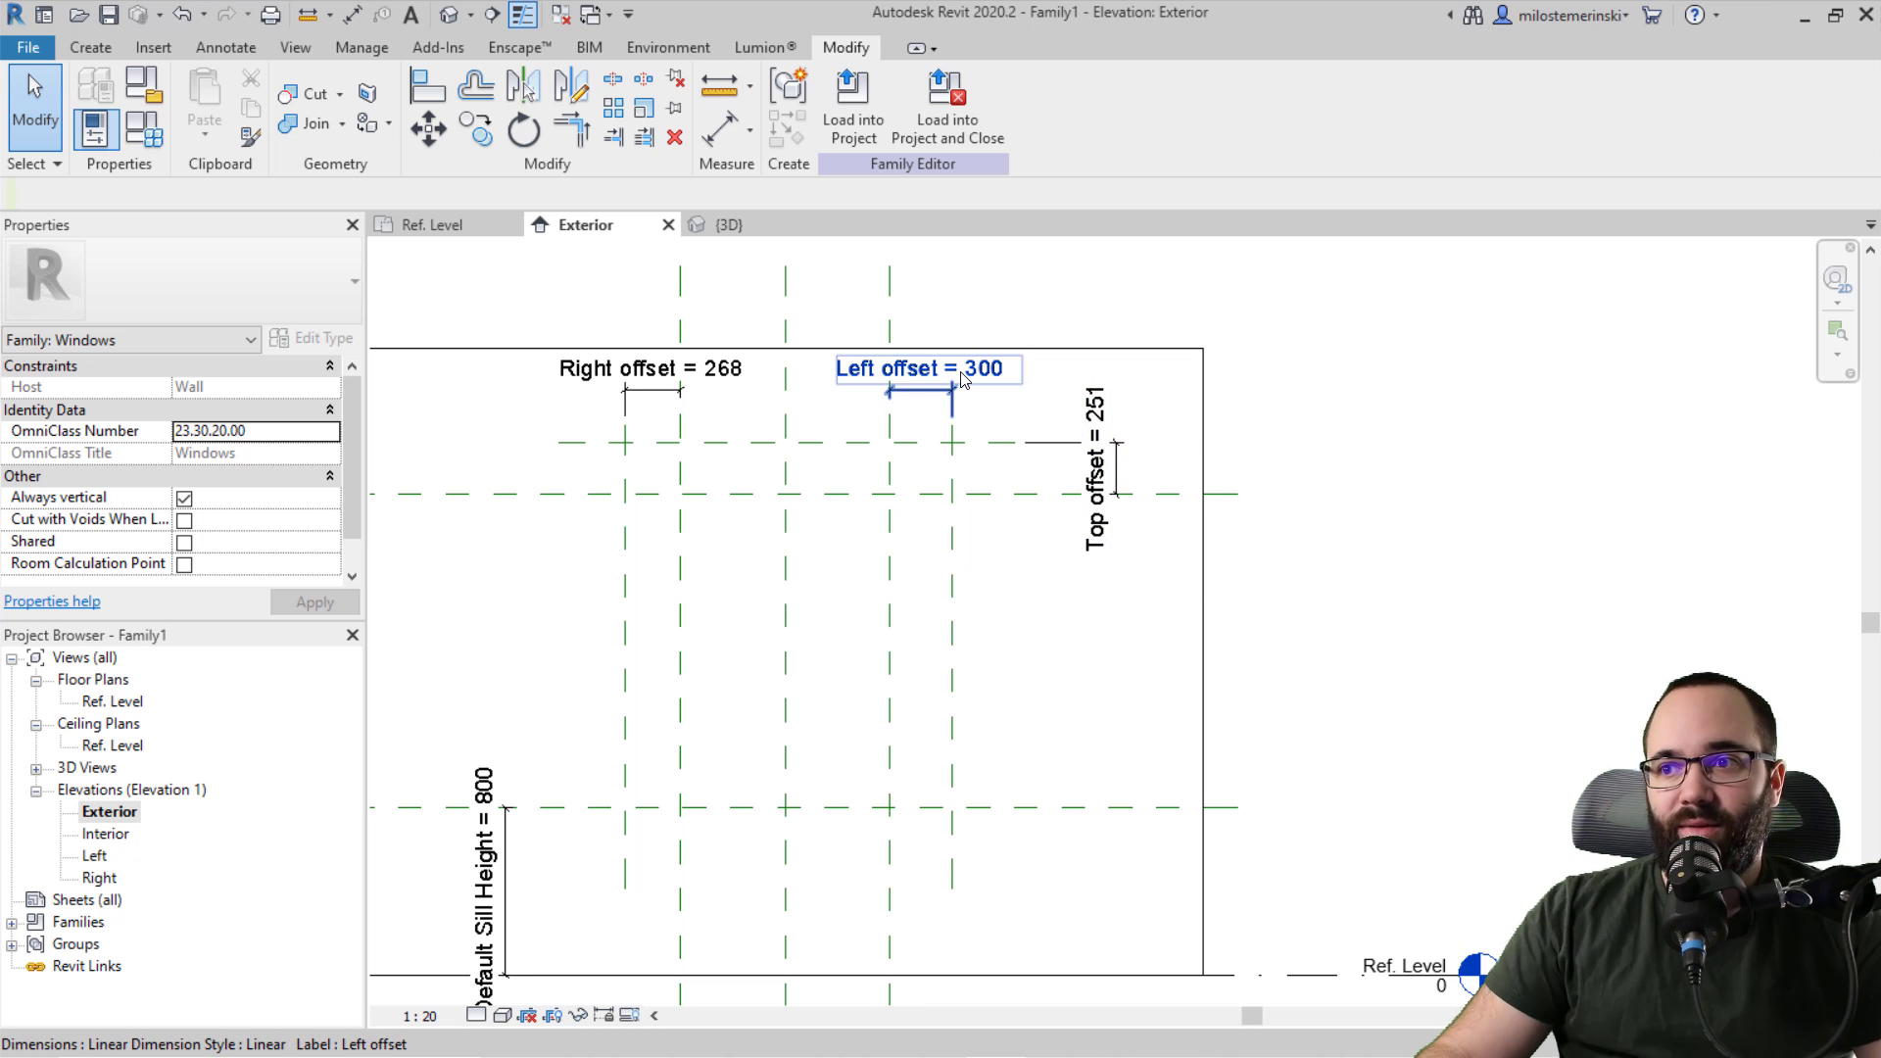
pyautogui.click(951, 629)
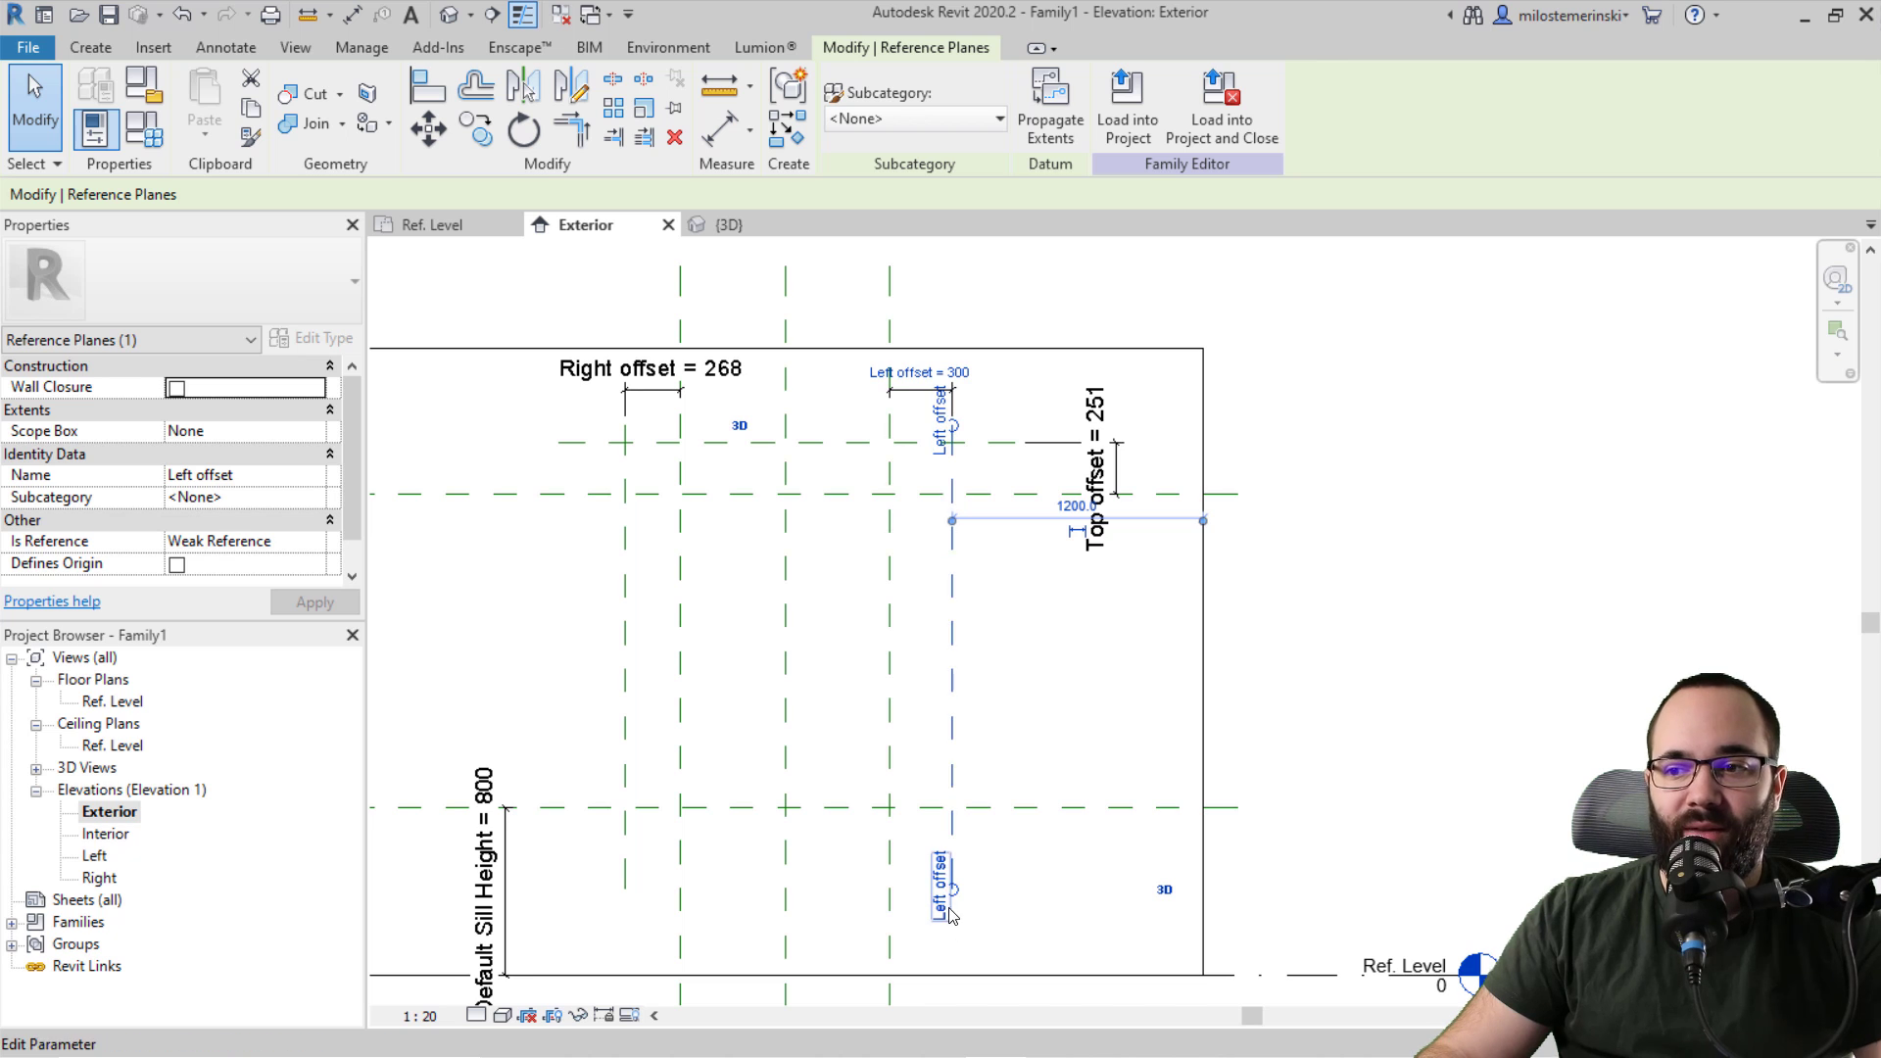
pyautogui.click(627, 441)
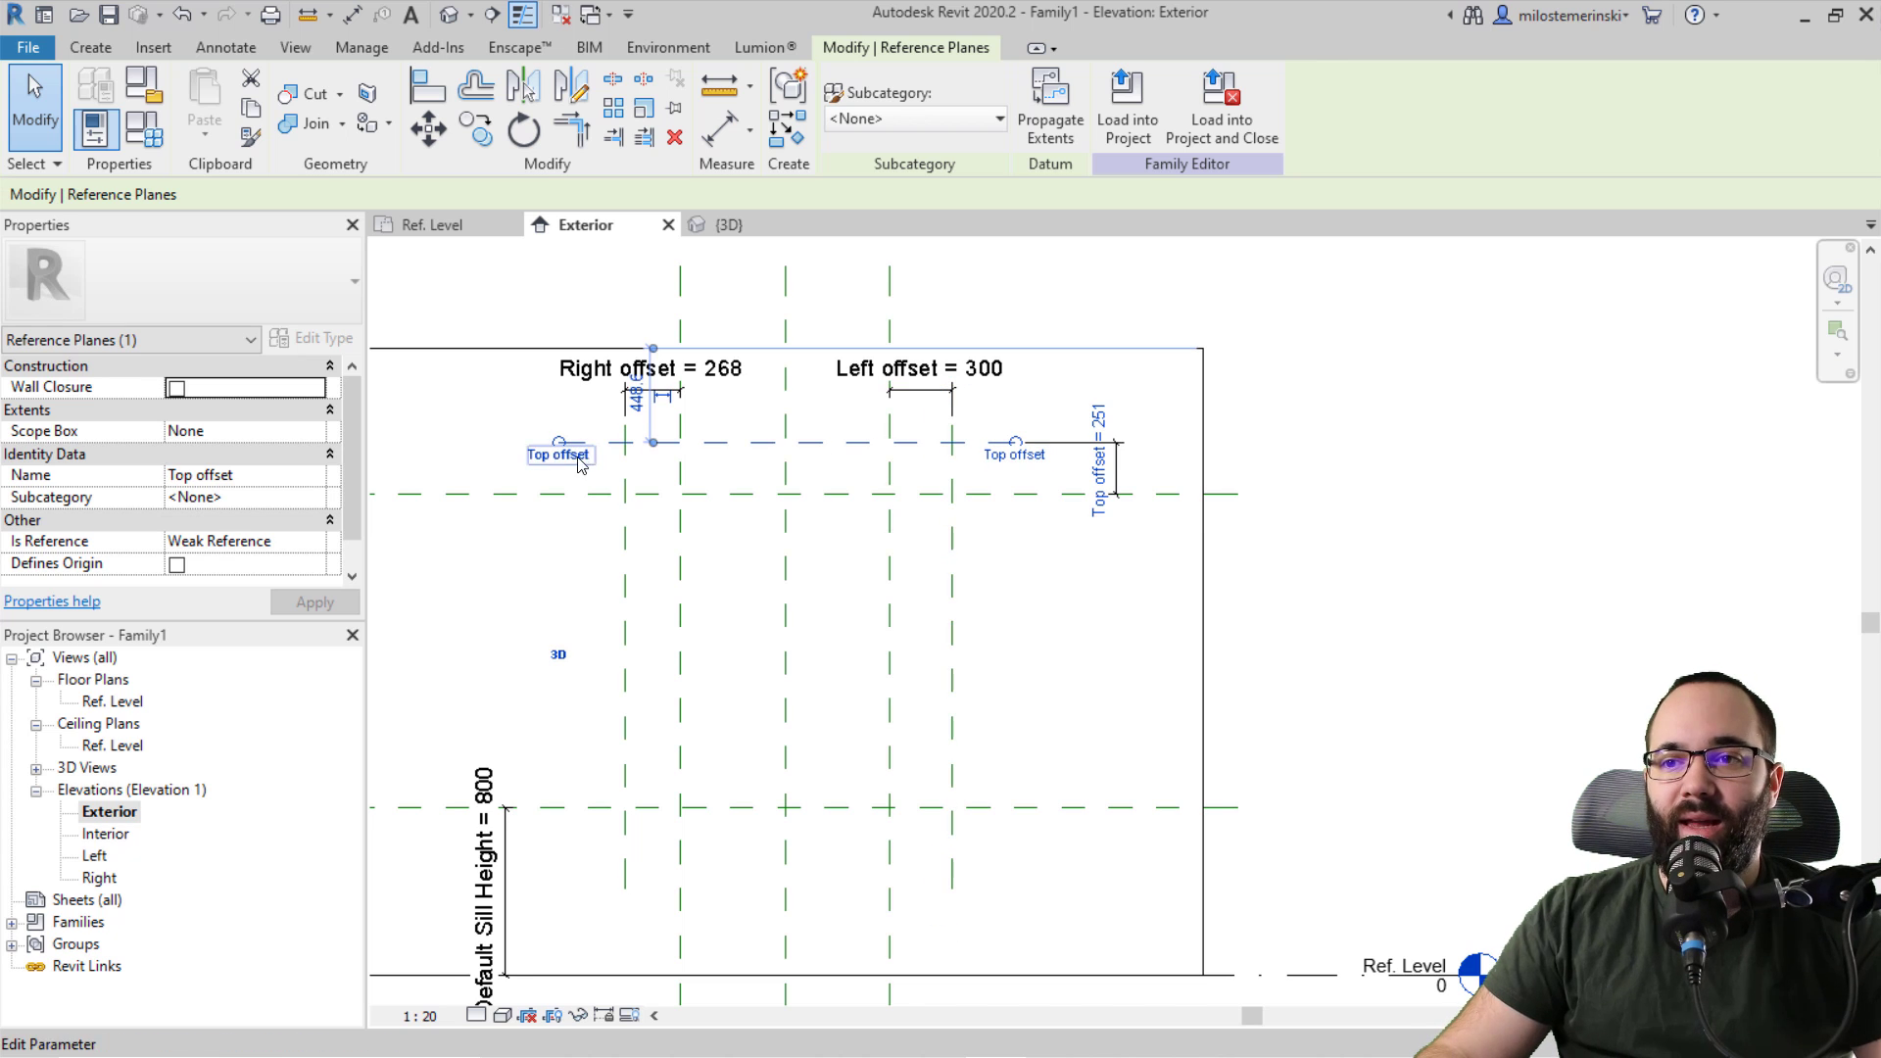
pyautogui.click(740, 595)
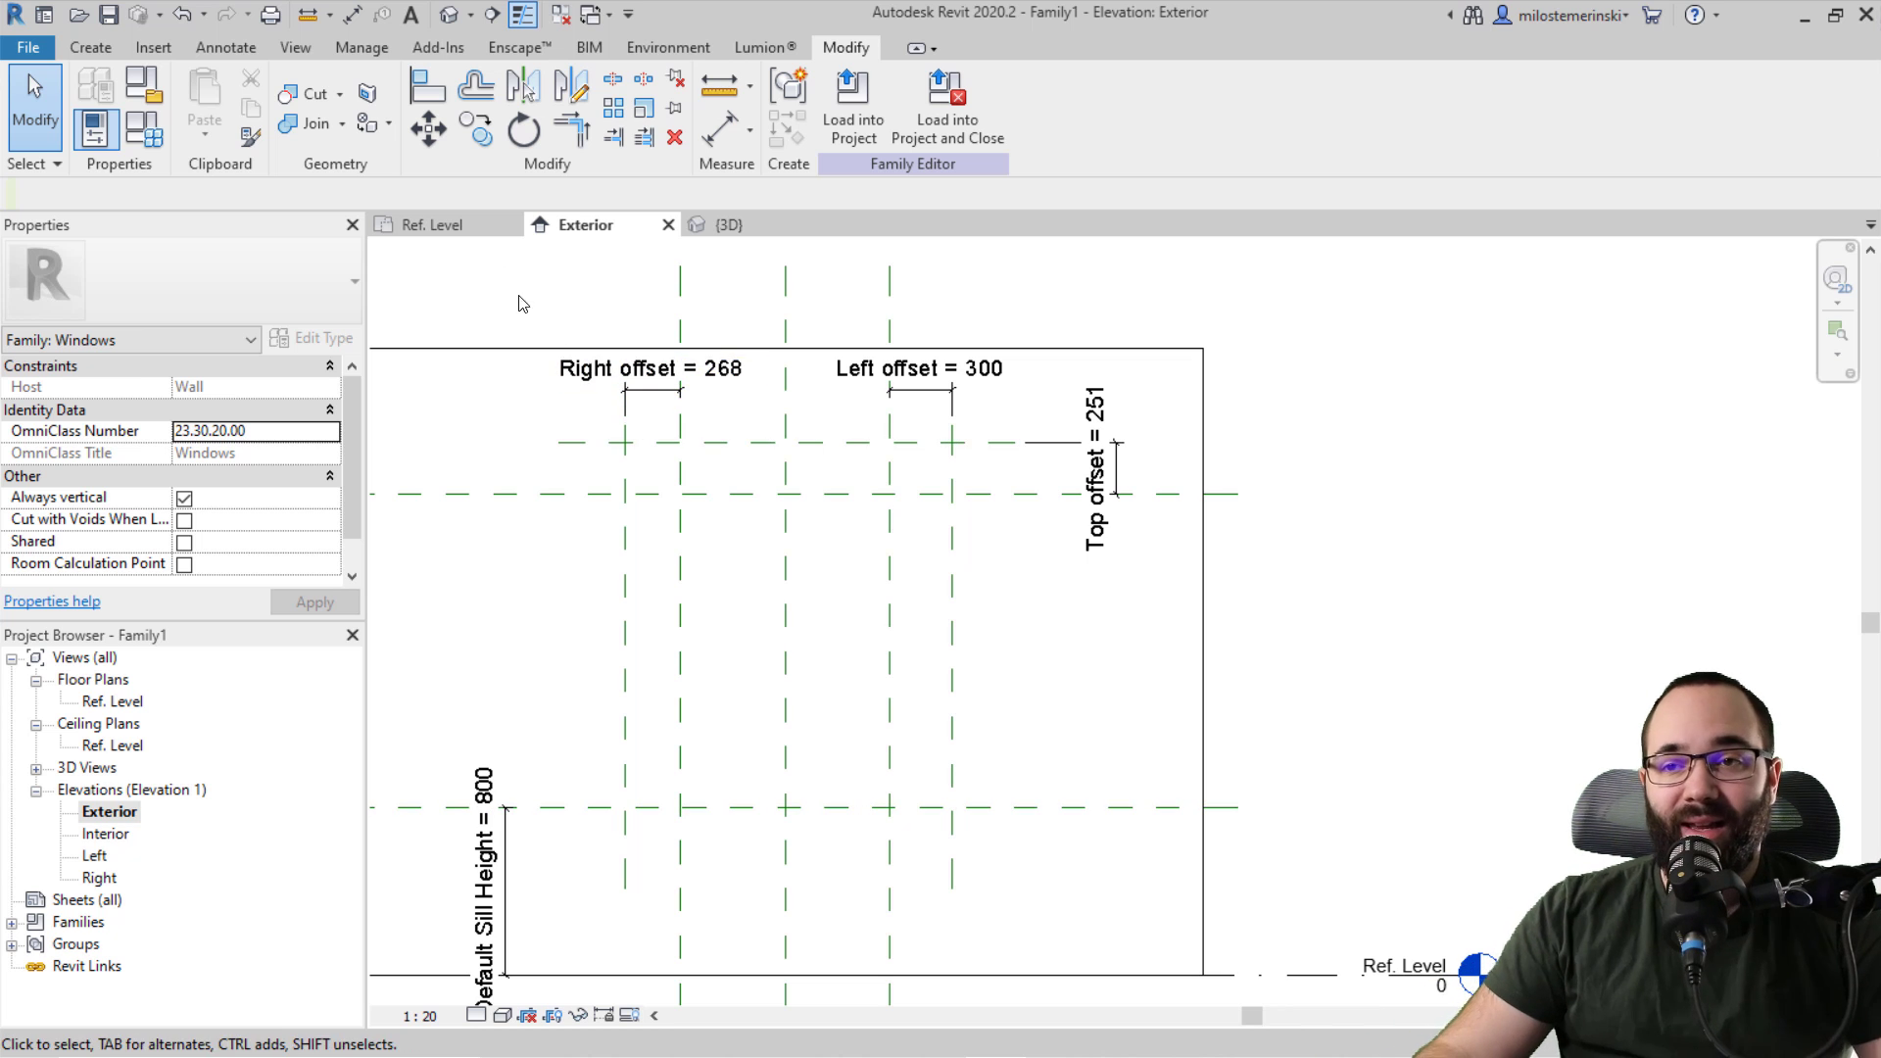
# Step: Switch to the Ref. Level floor plan showing the wall and its reference planes
pyautogui.click(458, 235)
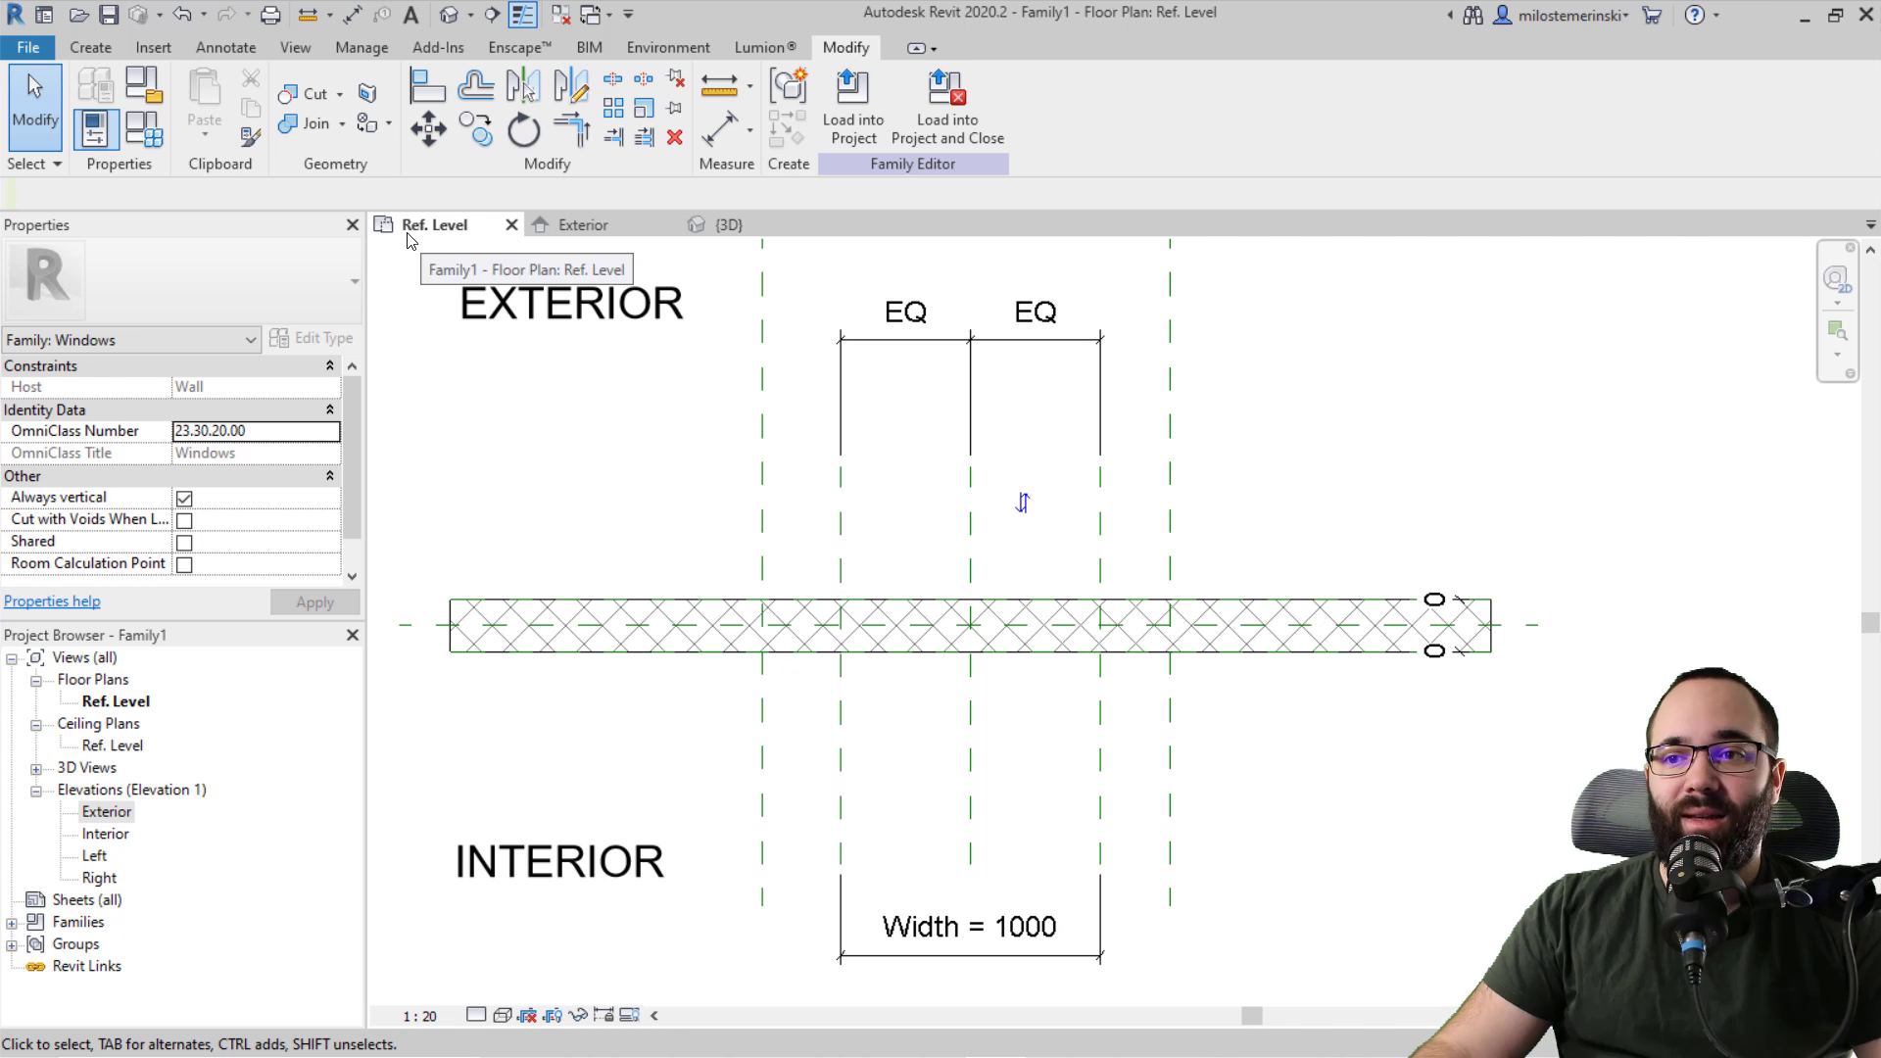
pyautogui.moveTo(656, 784); pyautogui.dragTo(612, 738, button='middle')
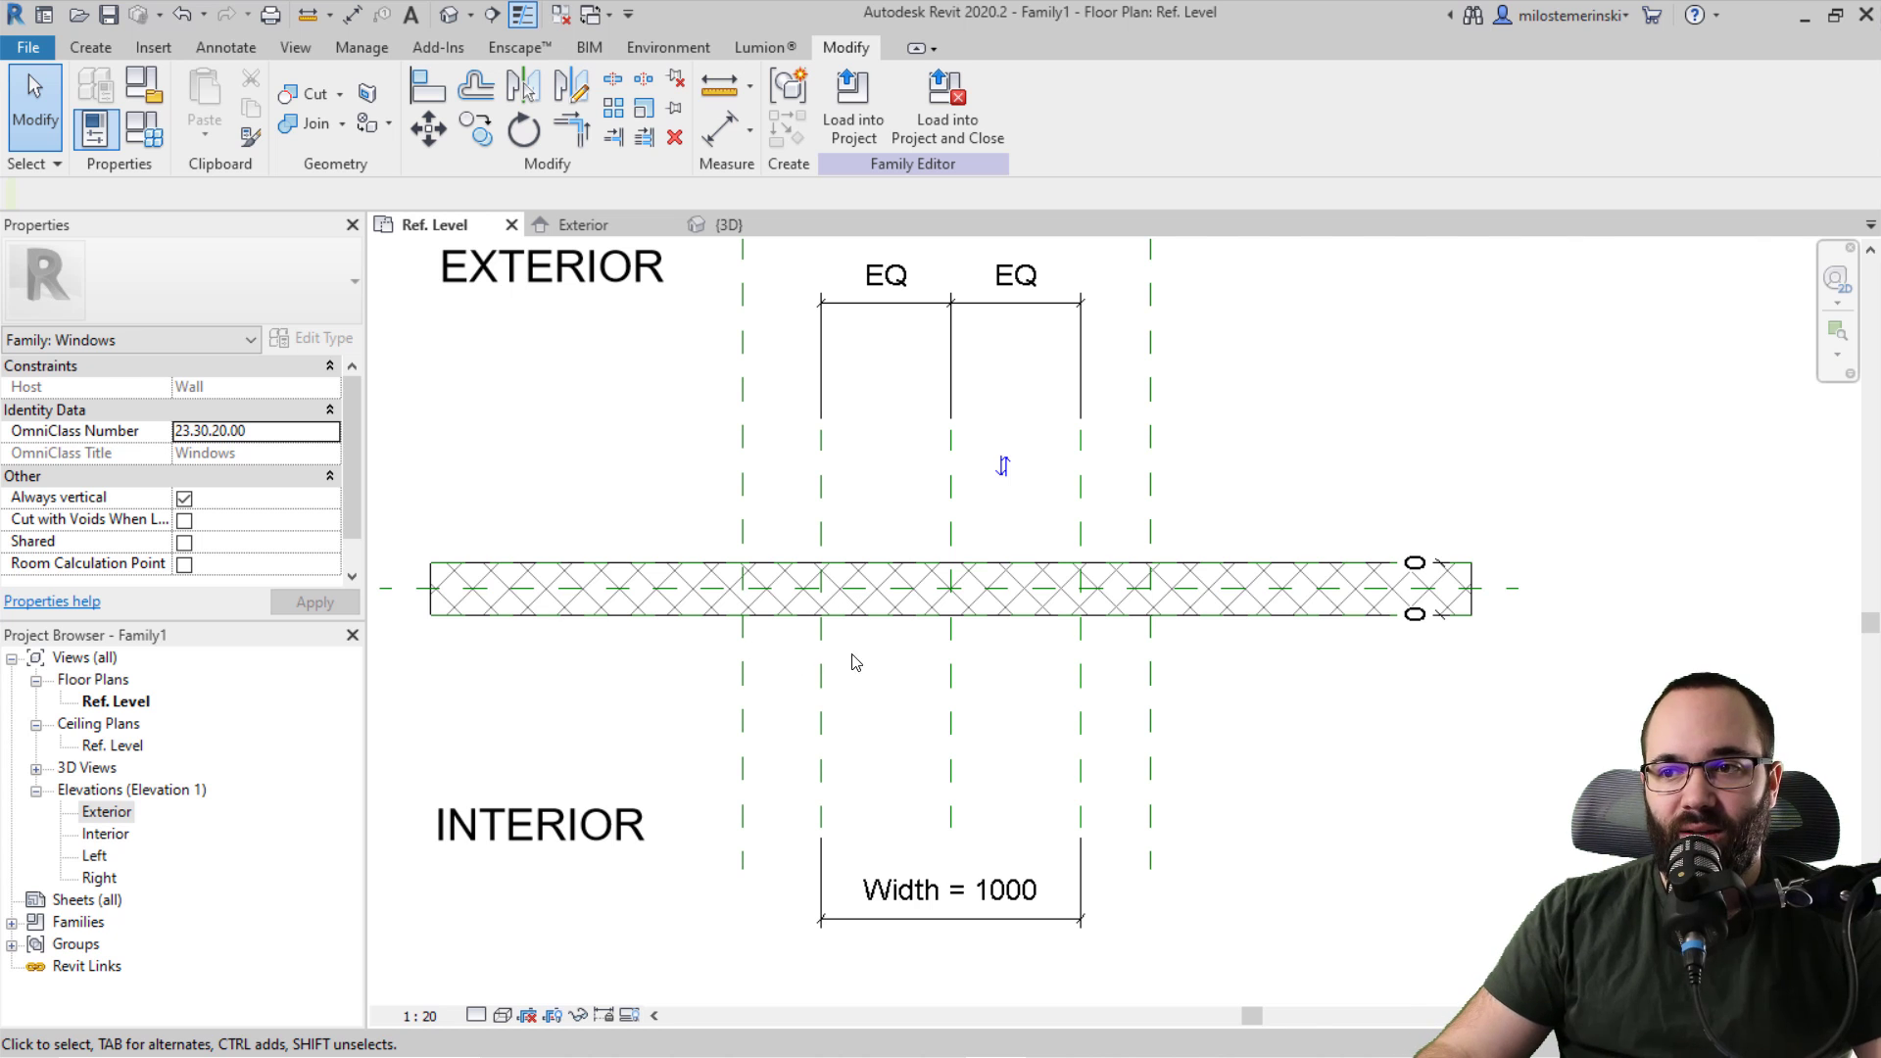
# Step: Draw a diagonal symbolic line from the left-hand window side plane at the interior wall face to the outer plane at the exterior face
pyautogui.click(114, 45)
pyautogui.click(226, 54)
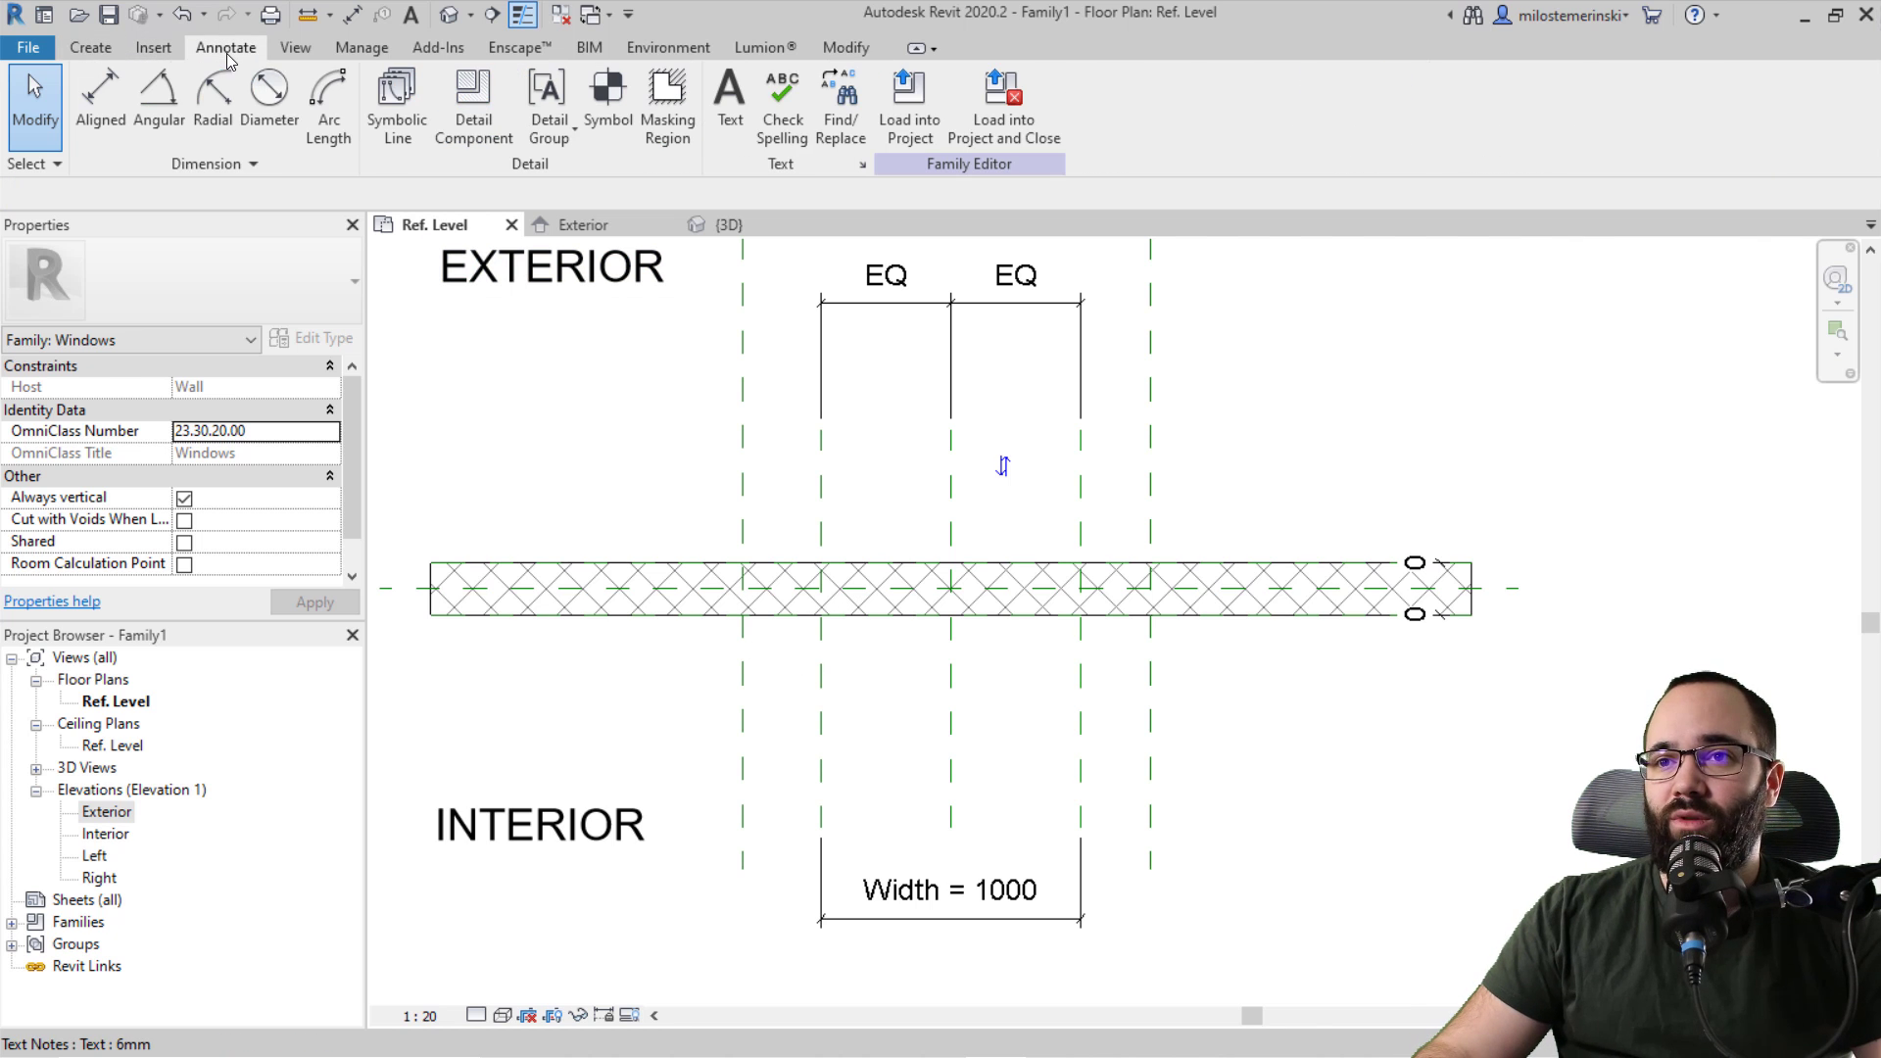
pyautogui.click(396, 98)
pyautogui.scroll(4, 843, 620)
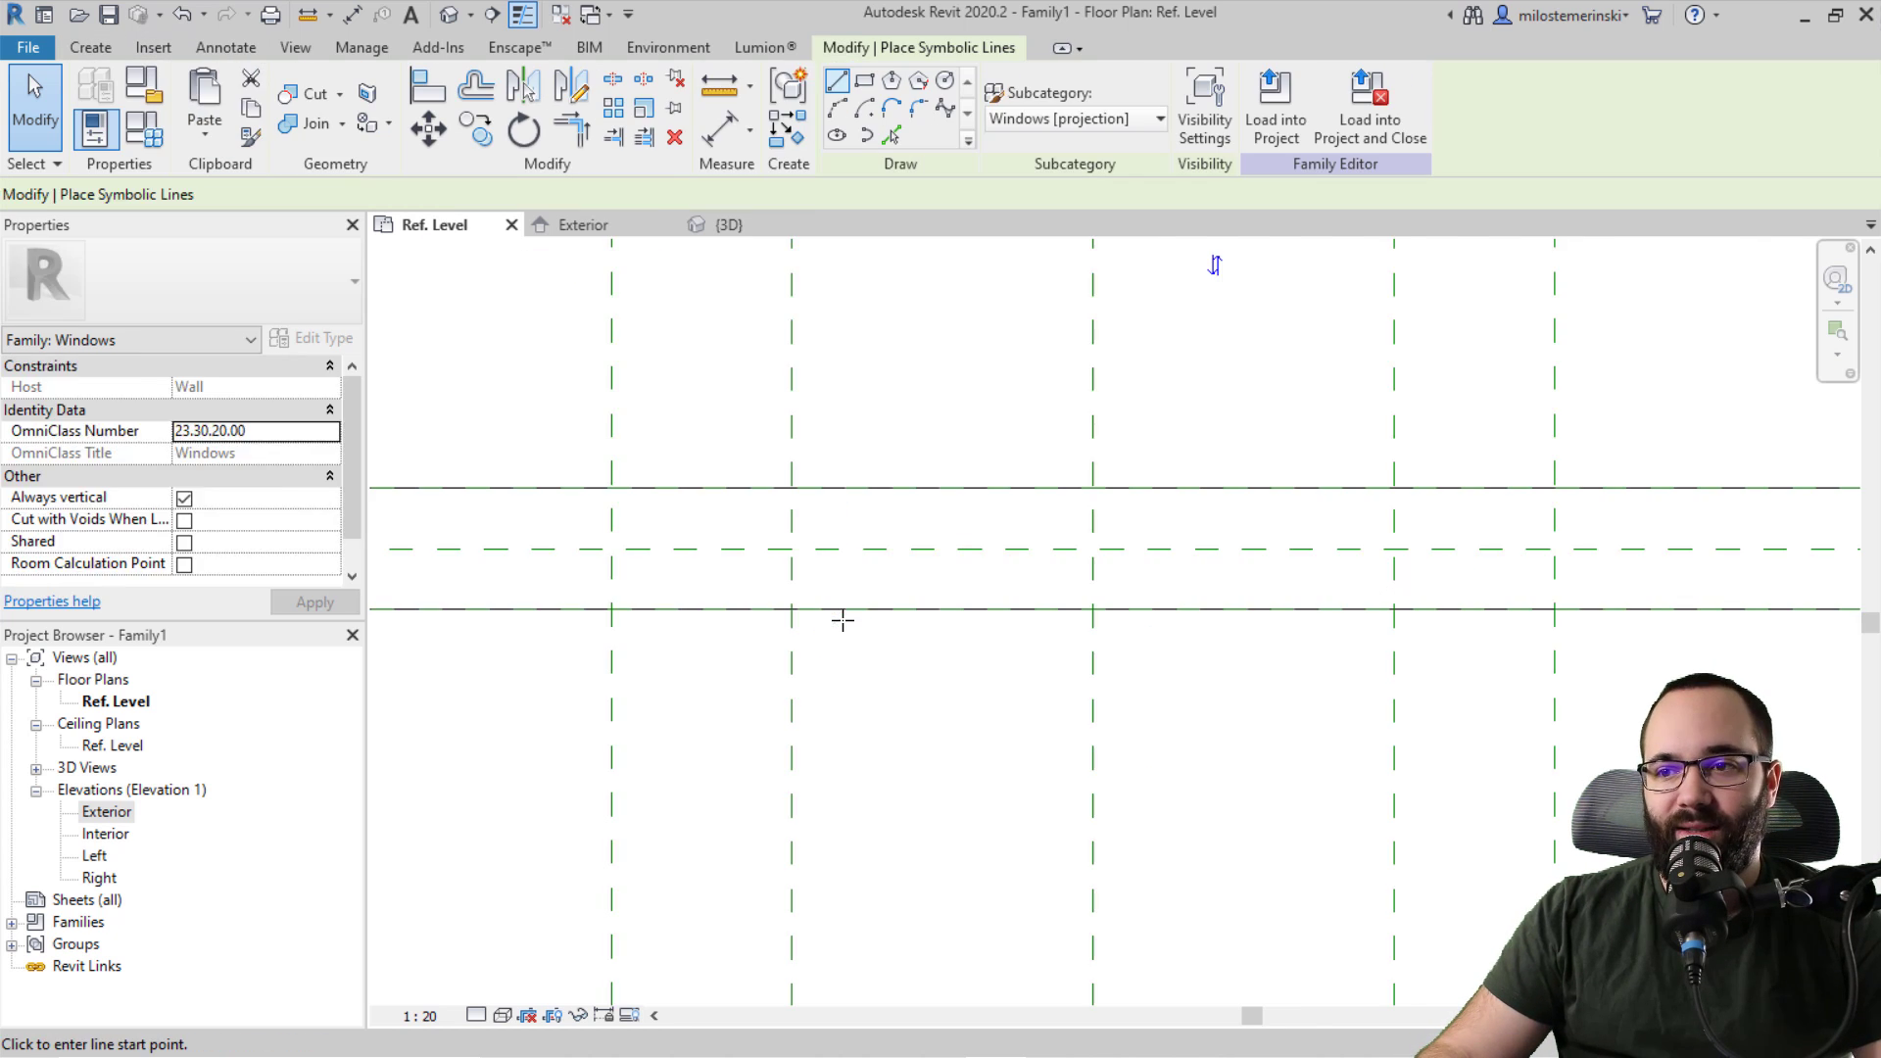
pyautogui.click(791, 609)
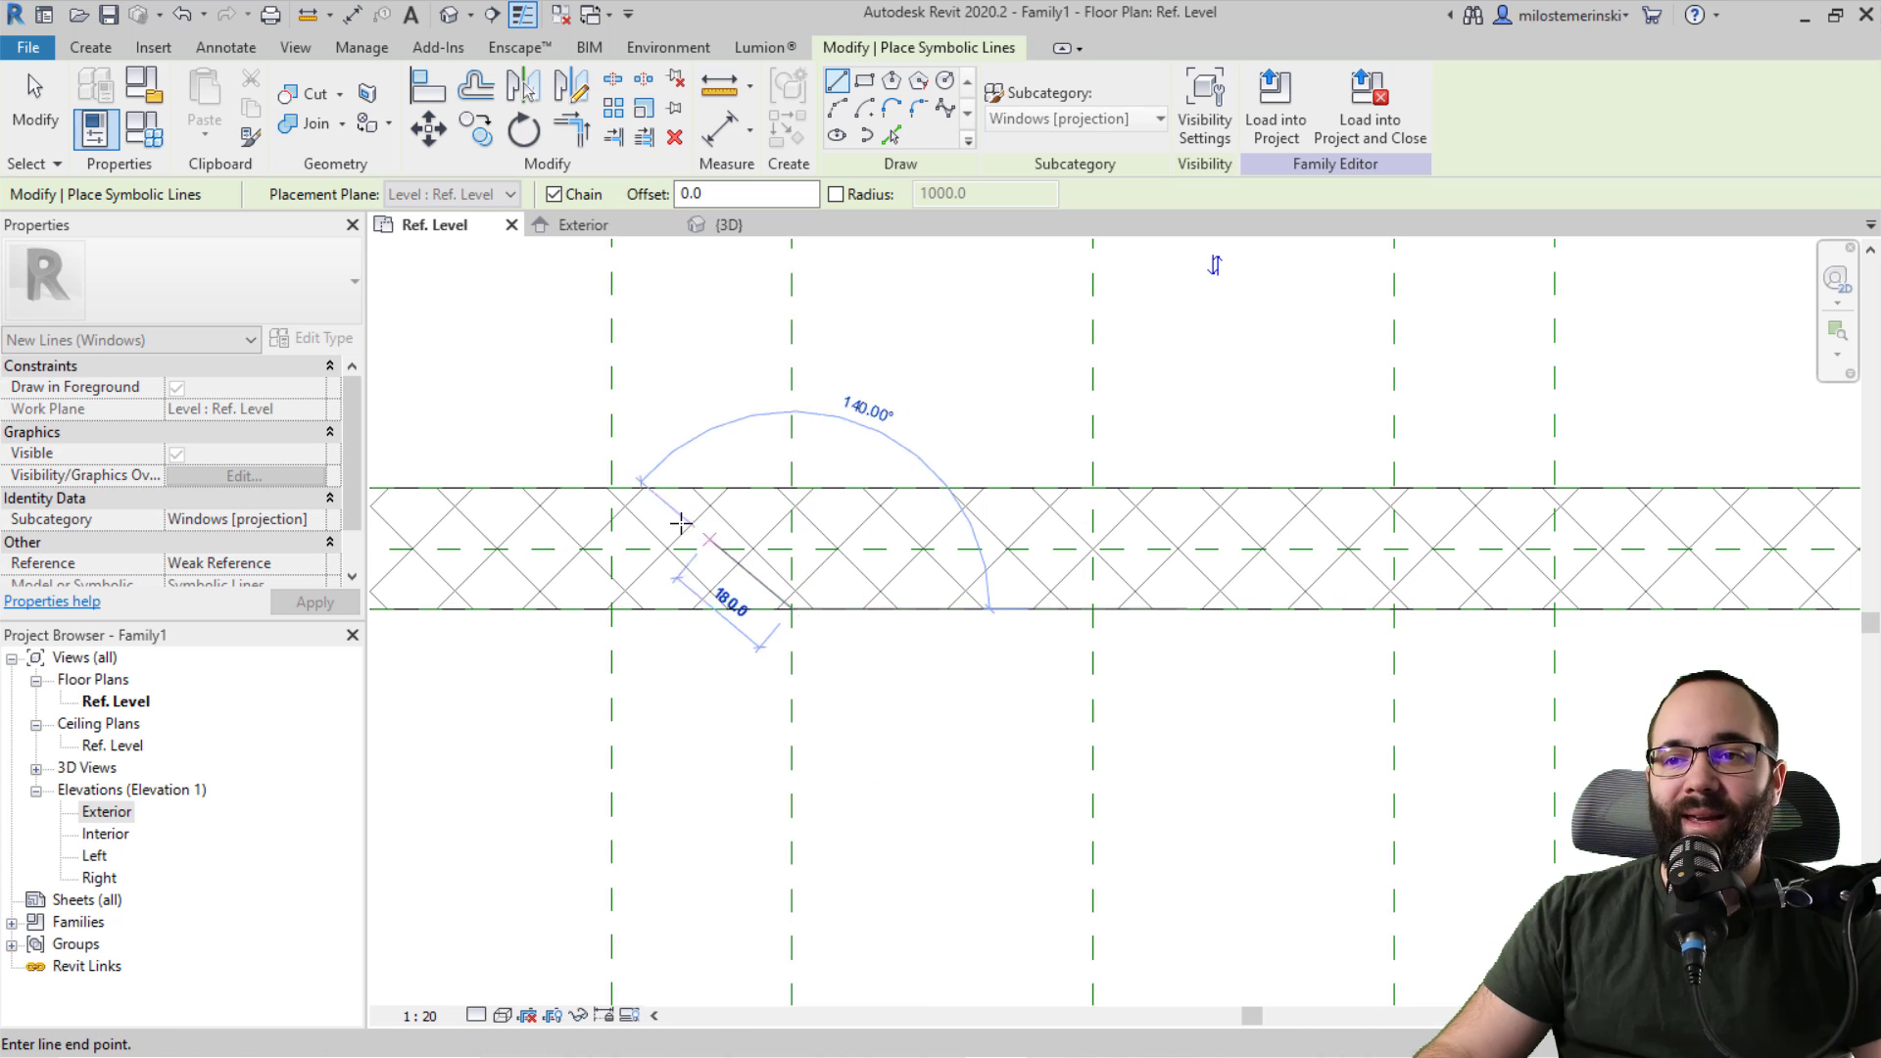
pyautogui.click(609, 488)
pyautogui.press('Escape')
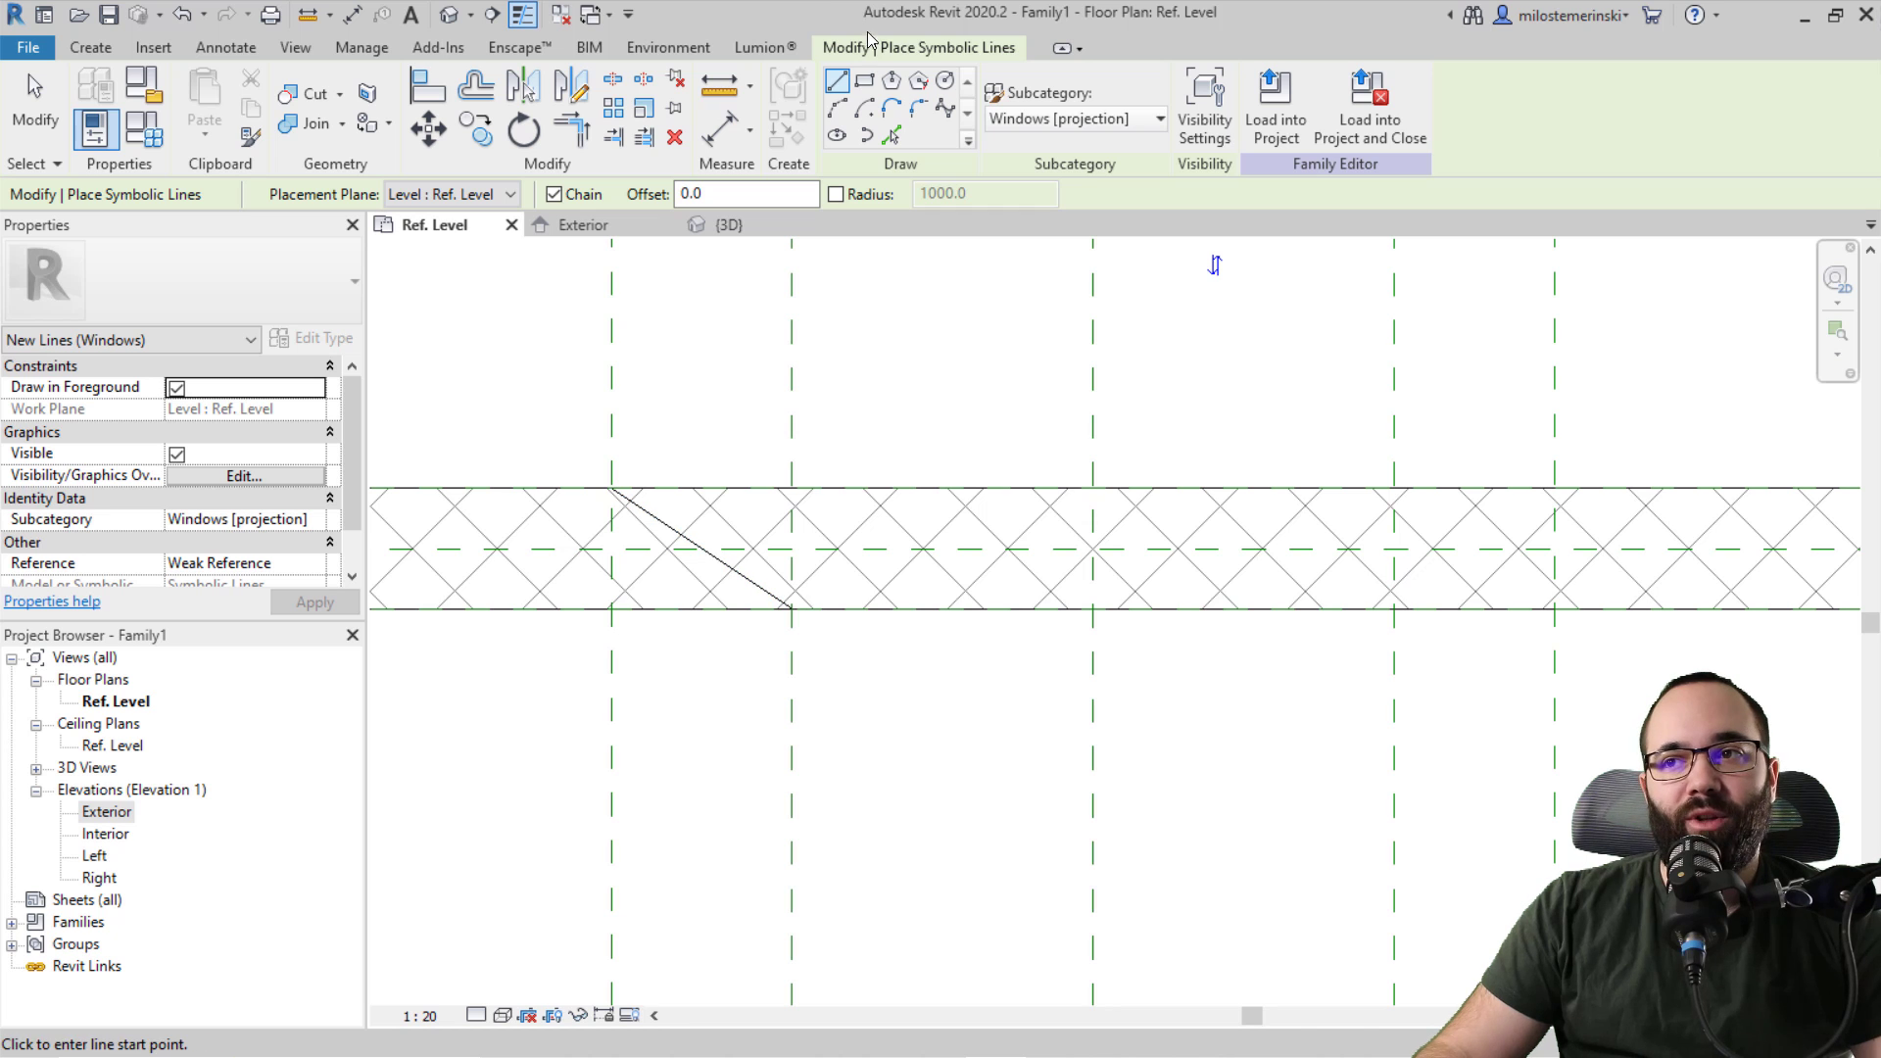
# Step: Draw a symbolic rectangle at the diagonal line's interior end and widen it to about 85 mm
pyautogui.click(864, 80)
pyautogui.click(792, 608)
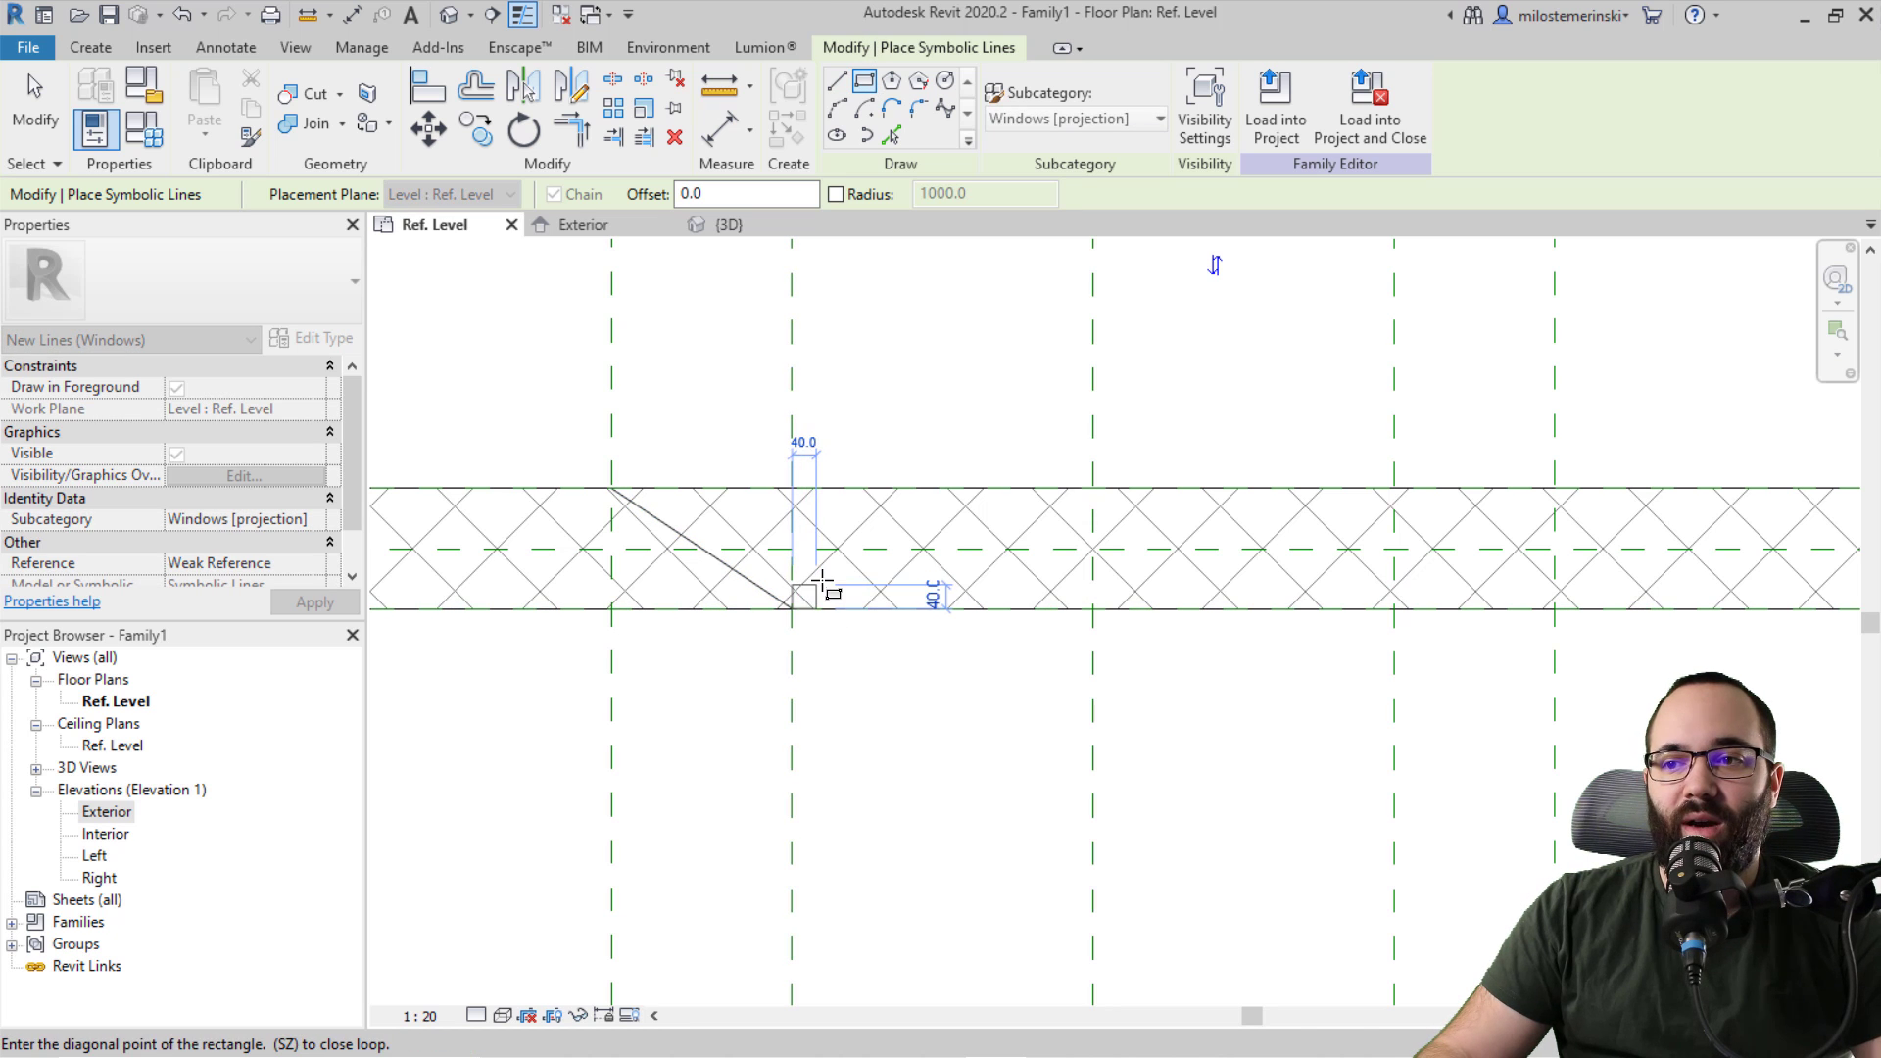
pyautogui.click(818, 571)
pyautogui.press('Escape')
pyautogui.press('Escape')
pyautogui.scroll(3, 784, 605)
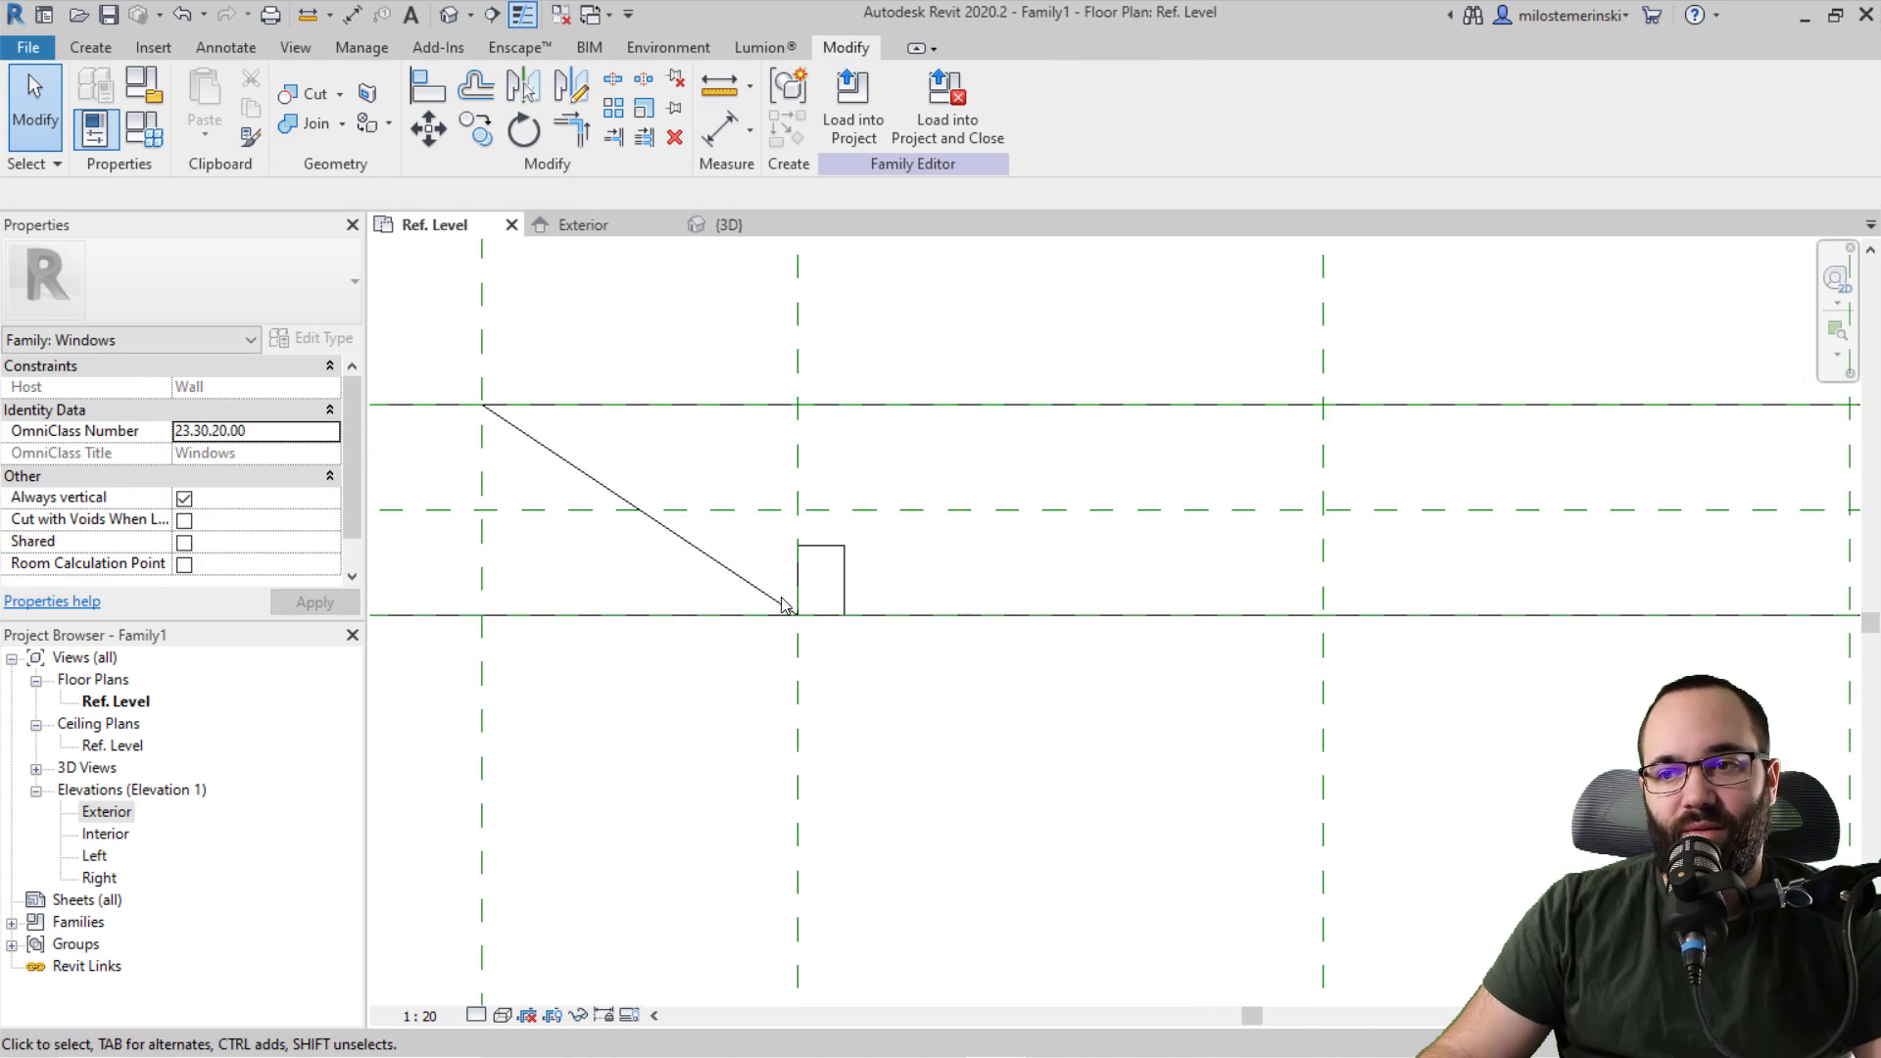
pyautogui.moveTo(844, 603); pyautogui.dragTo(886, 603)
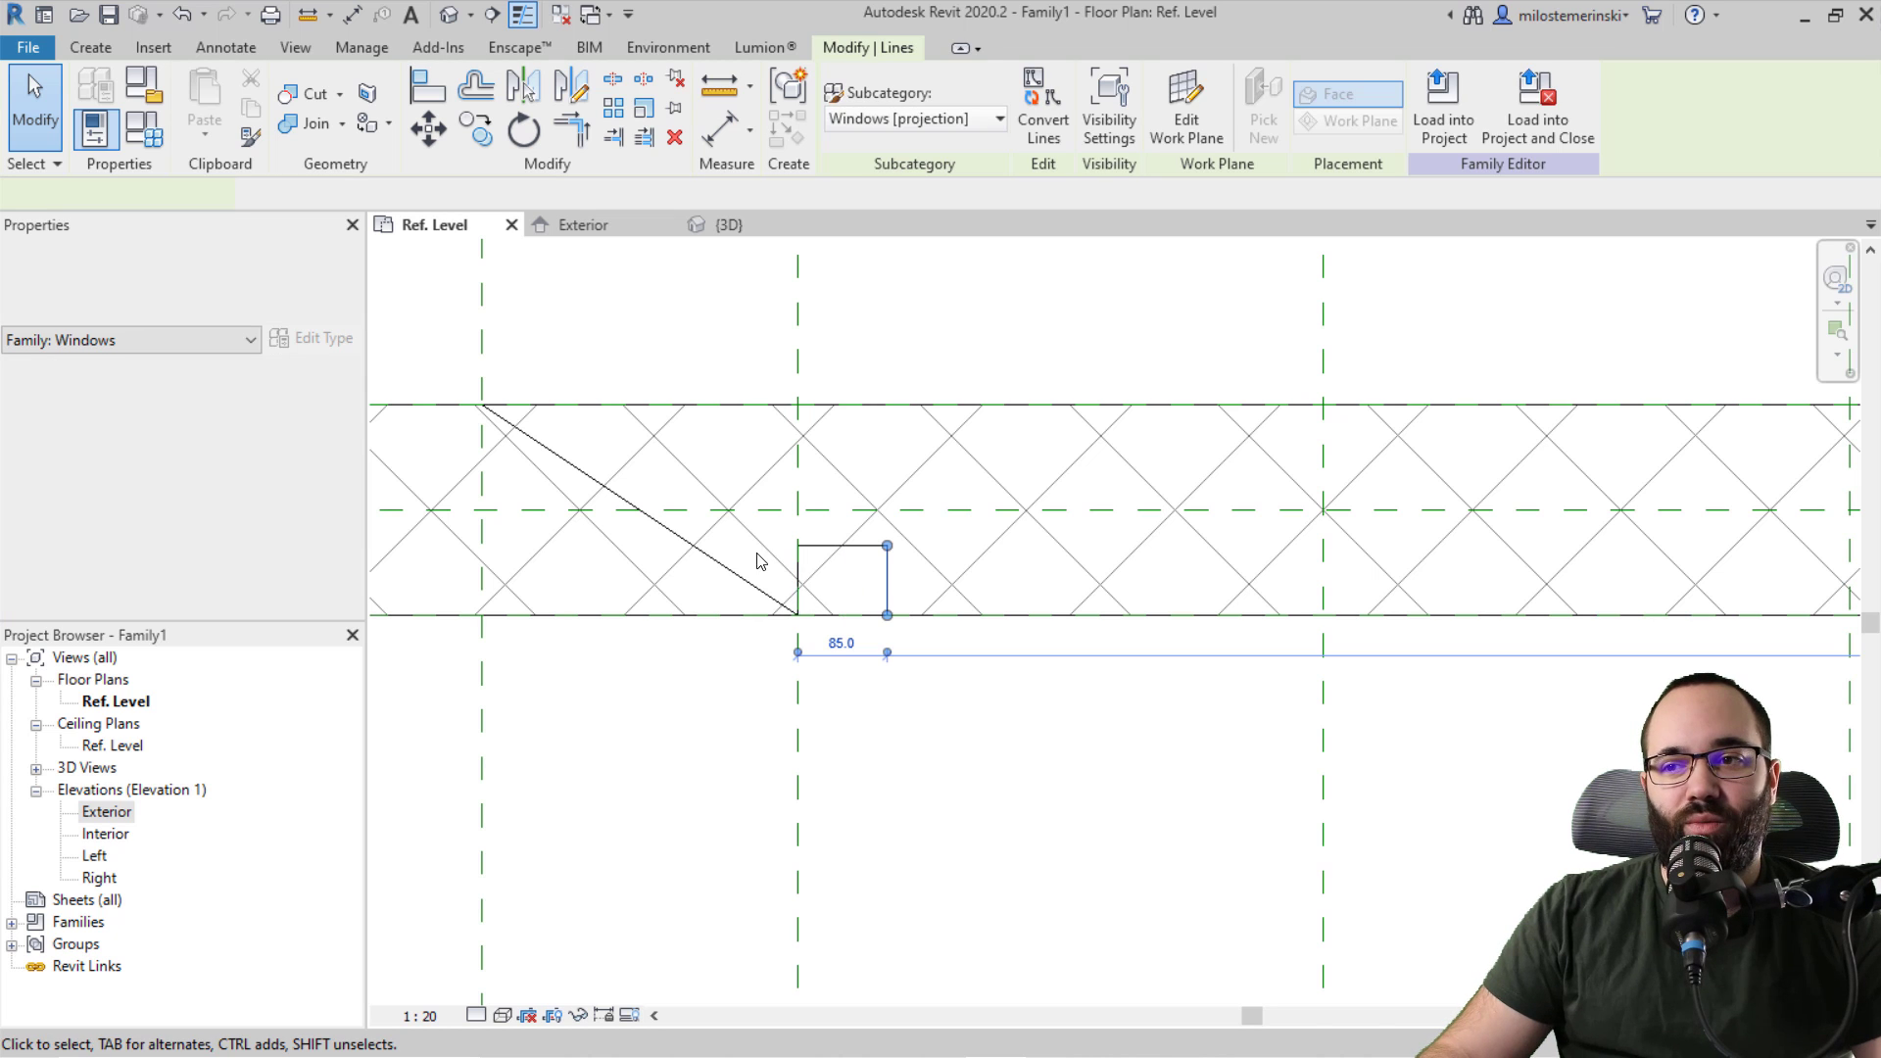
# Step: Delete the symbolic rectangle and the diagonal symbolic line from the floor plan
pyautogui.press('Escape')
pyautogui.press('Tab')
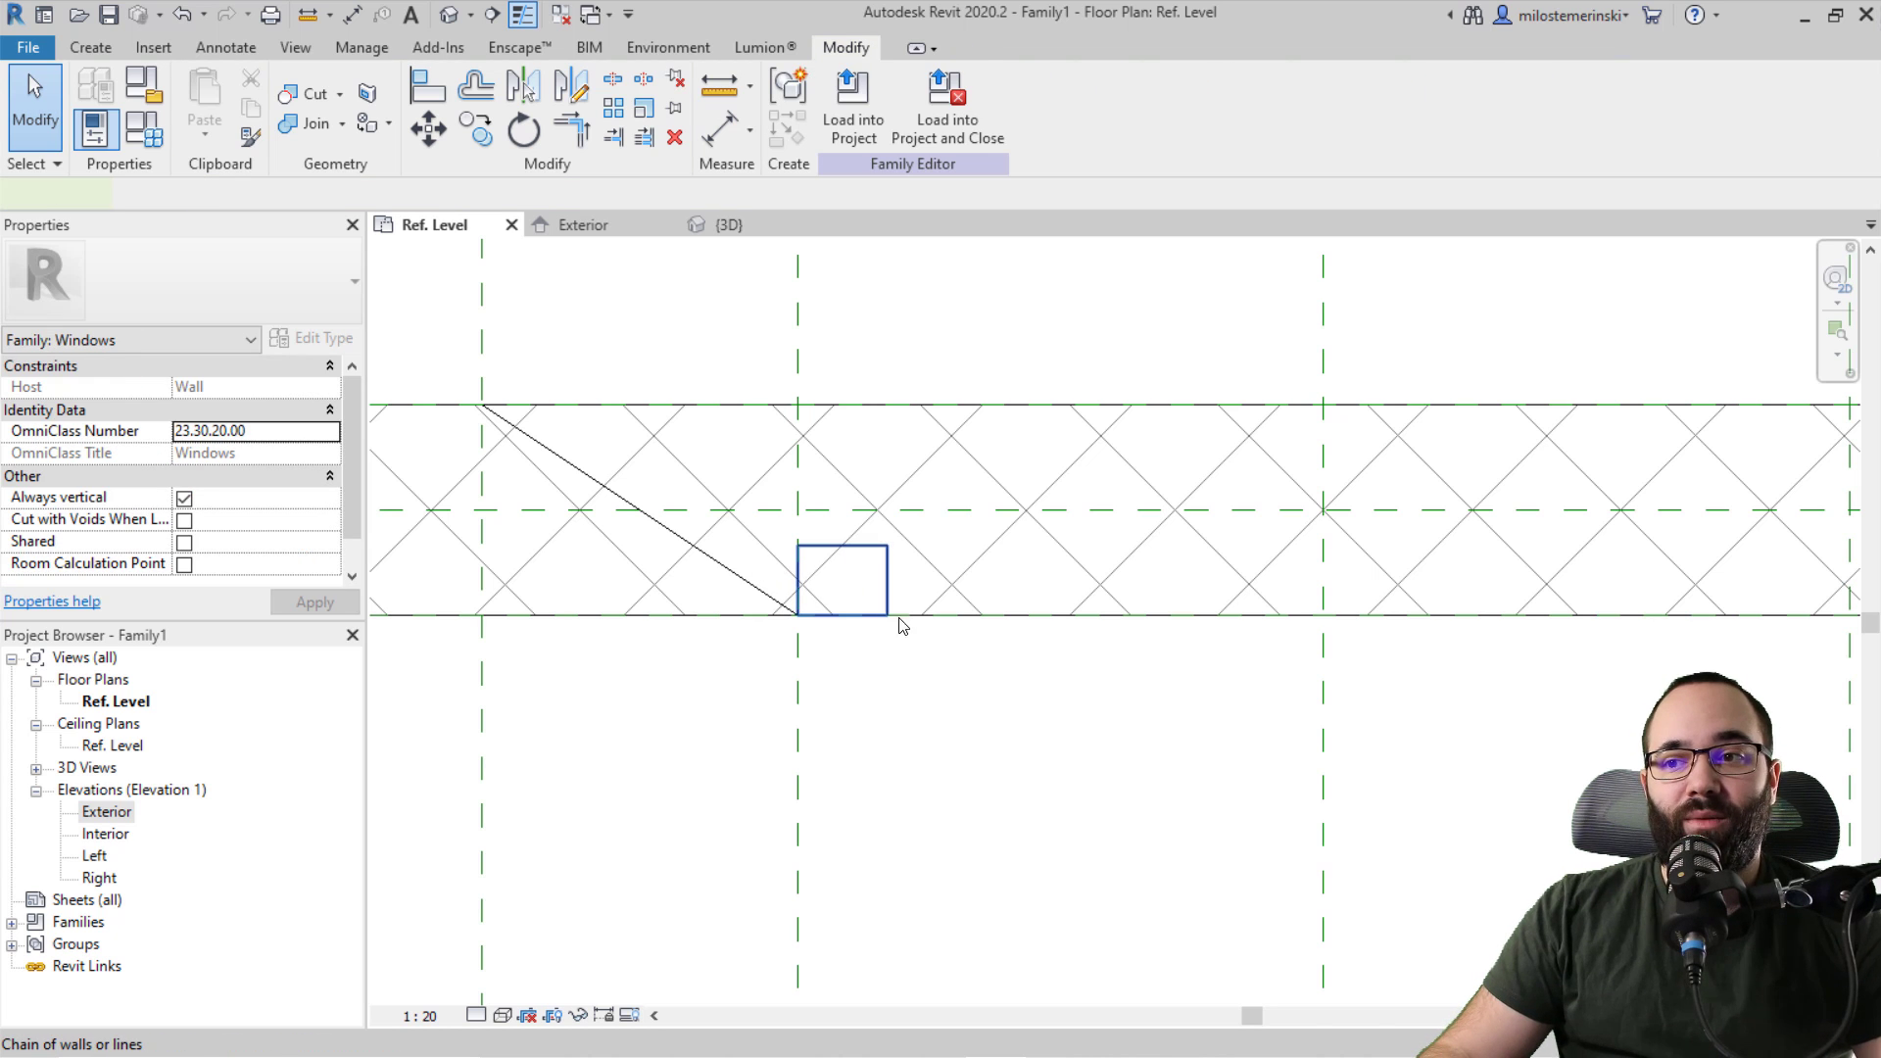
pyautogui.click(902, 625)
pyautogui.press('Delete')
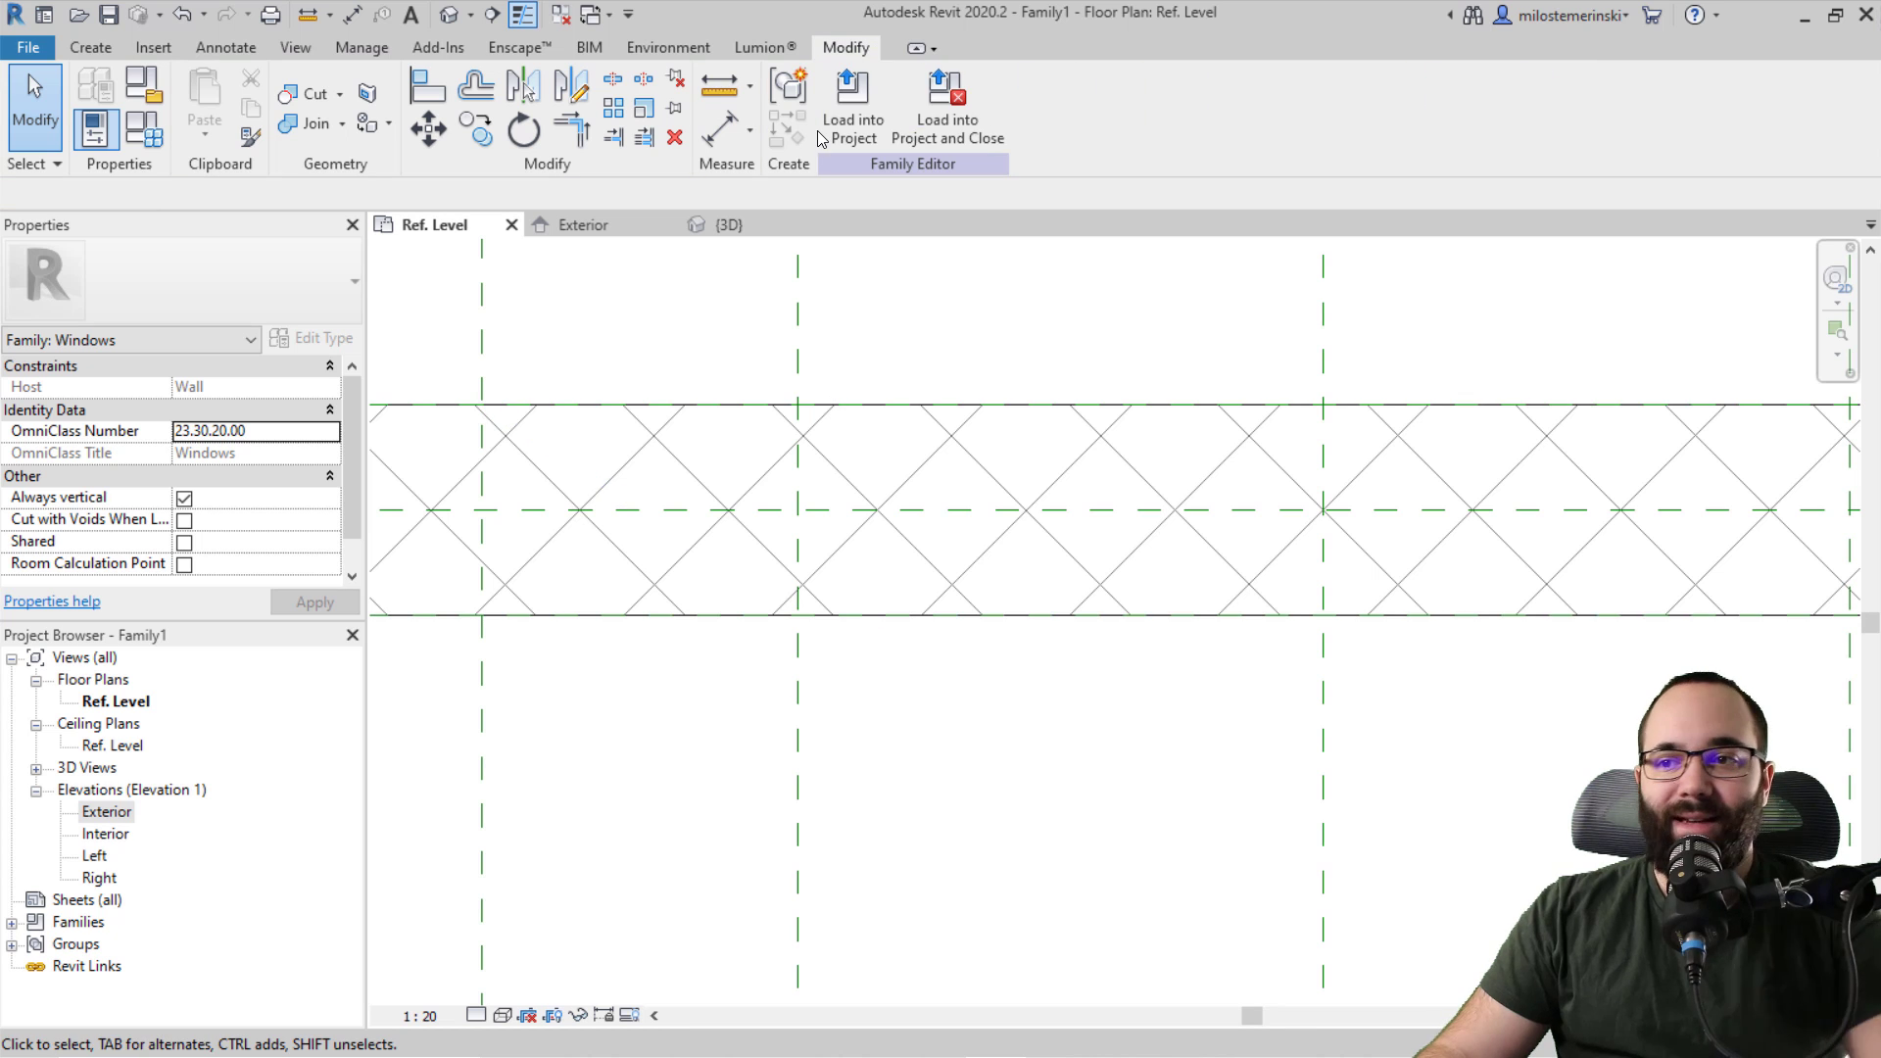
# Step: Draw symbolic lines 50 mm inward from the interior face along the left-hand side plane, continuing diagonally to the outer plane at the exterior face
pyautogui.click(225, 48)
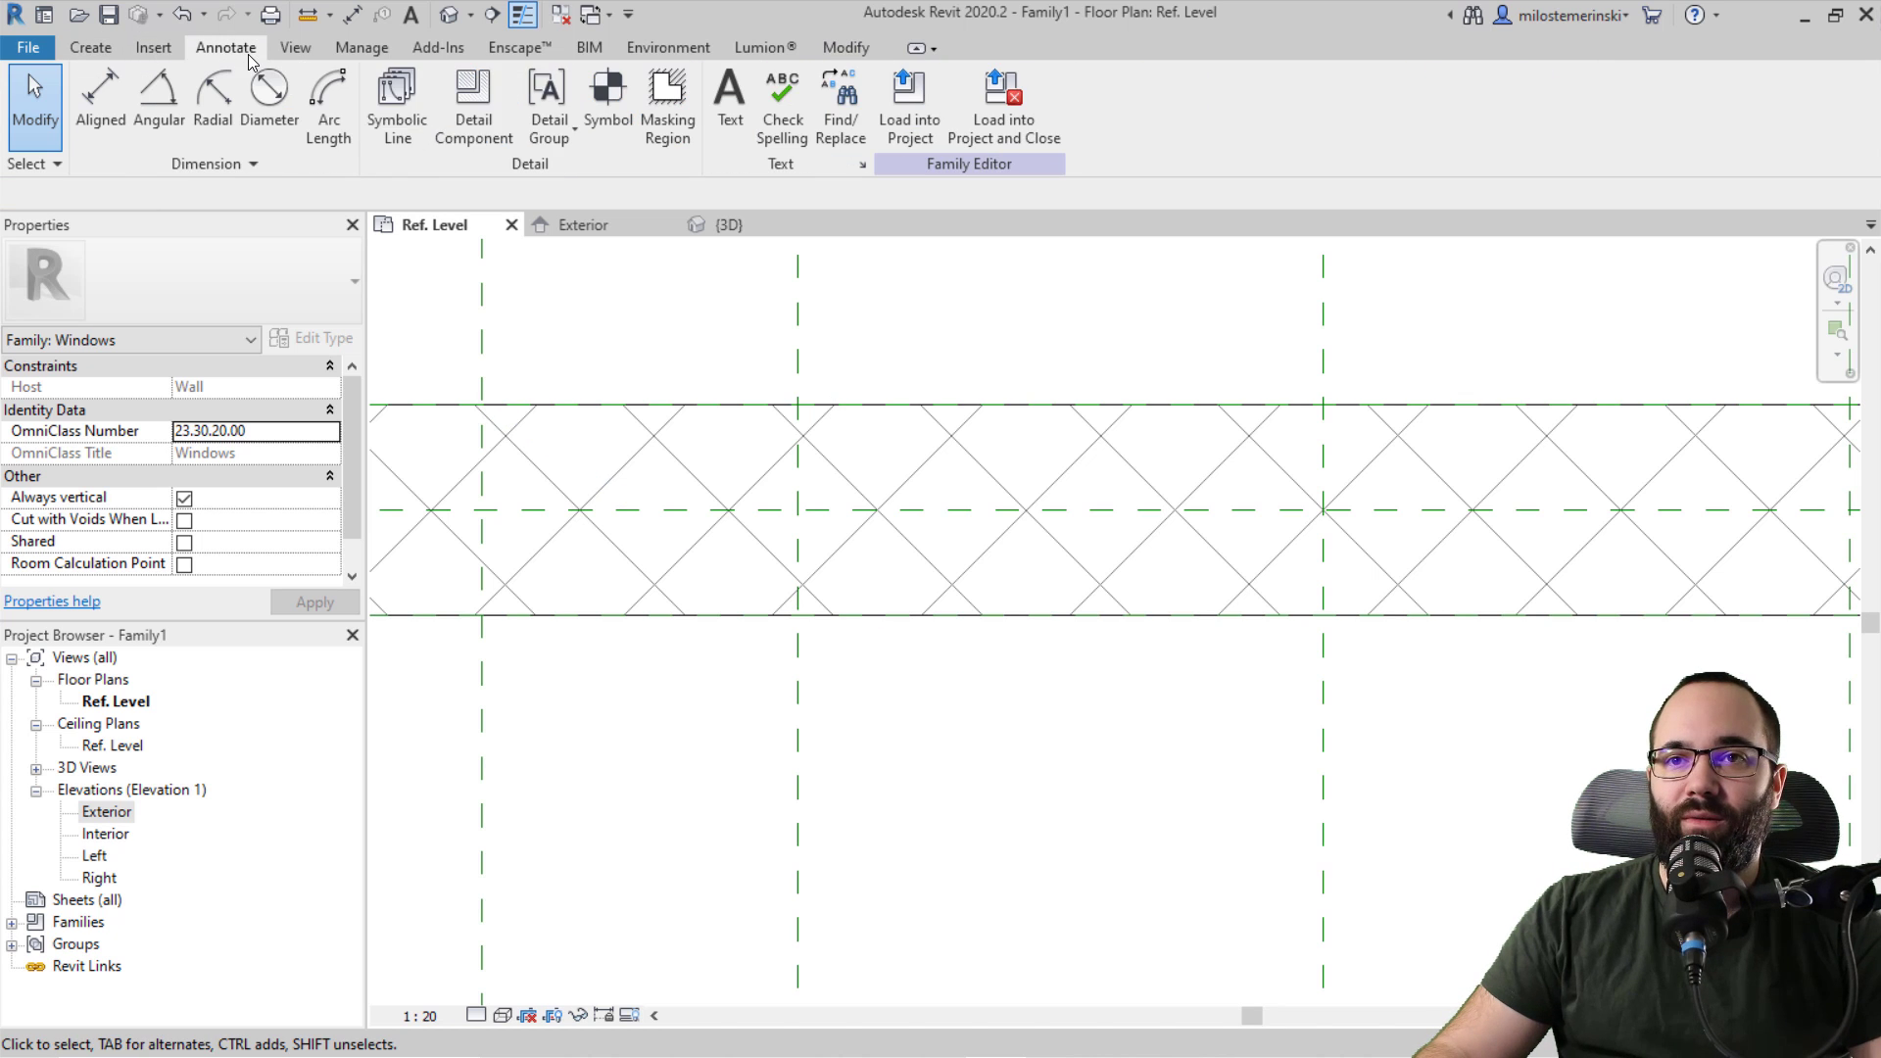
pyautogui.click(399, 93)
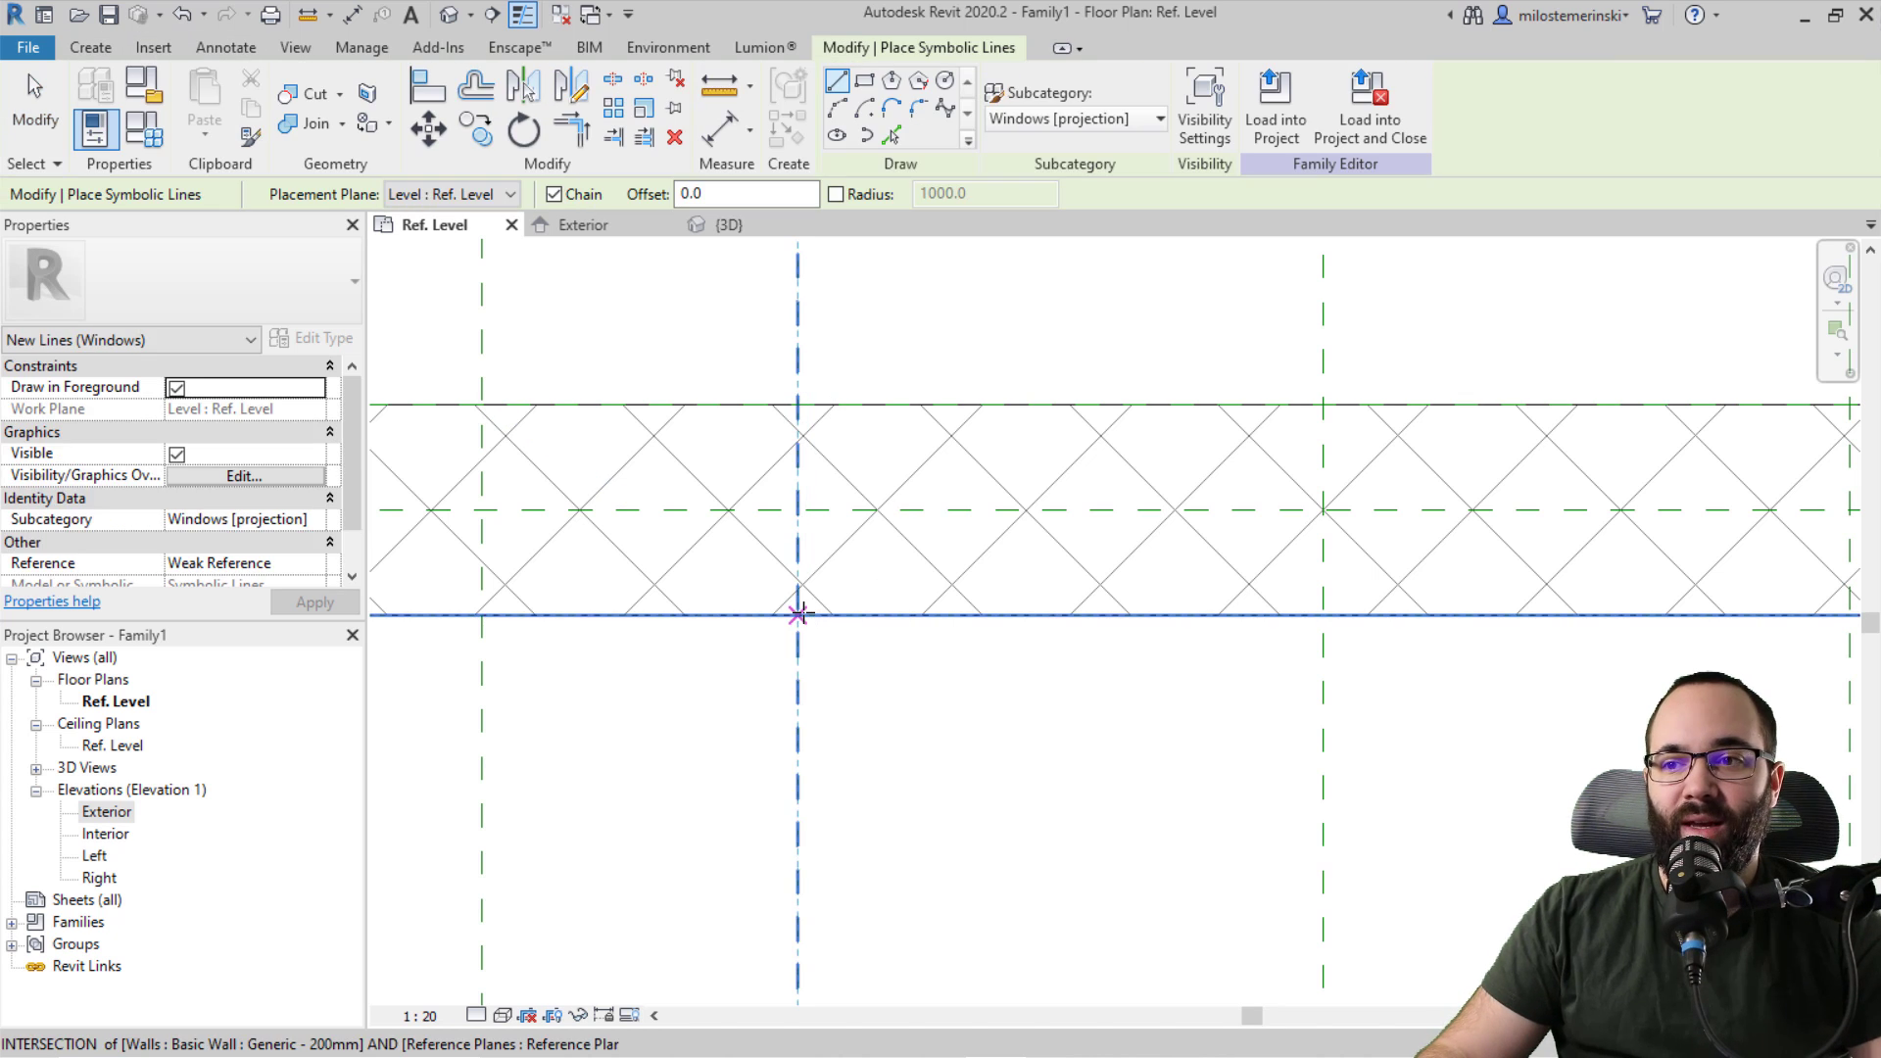
pyautogui.click(797, 562)
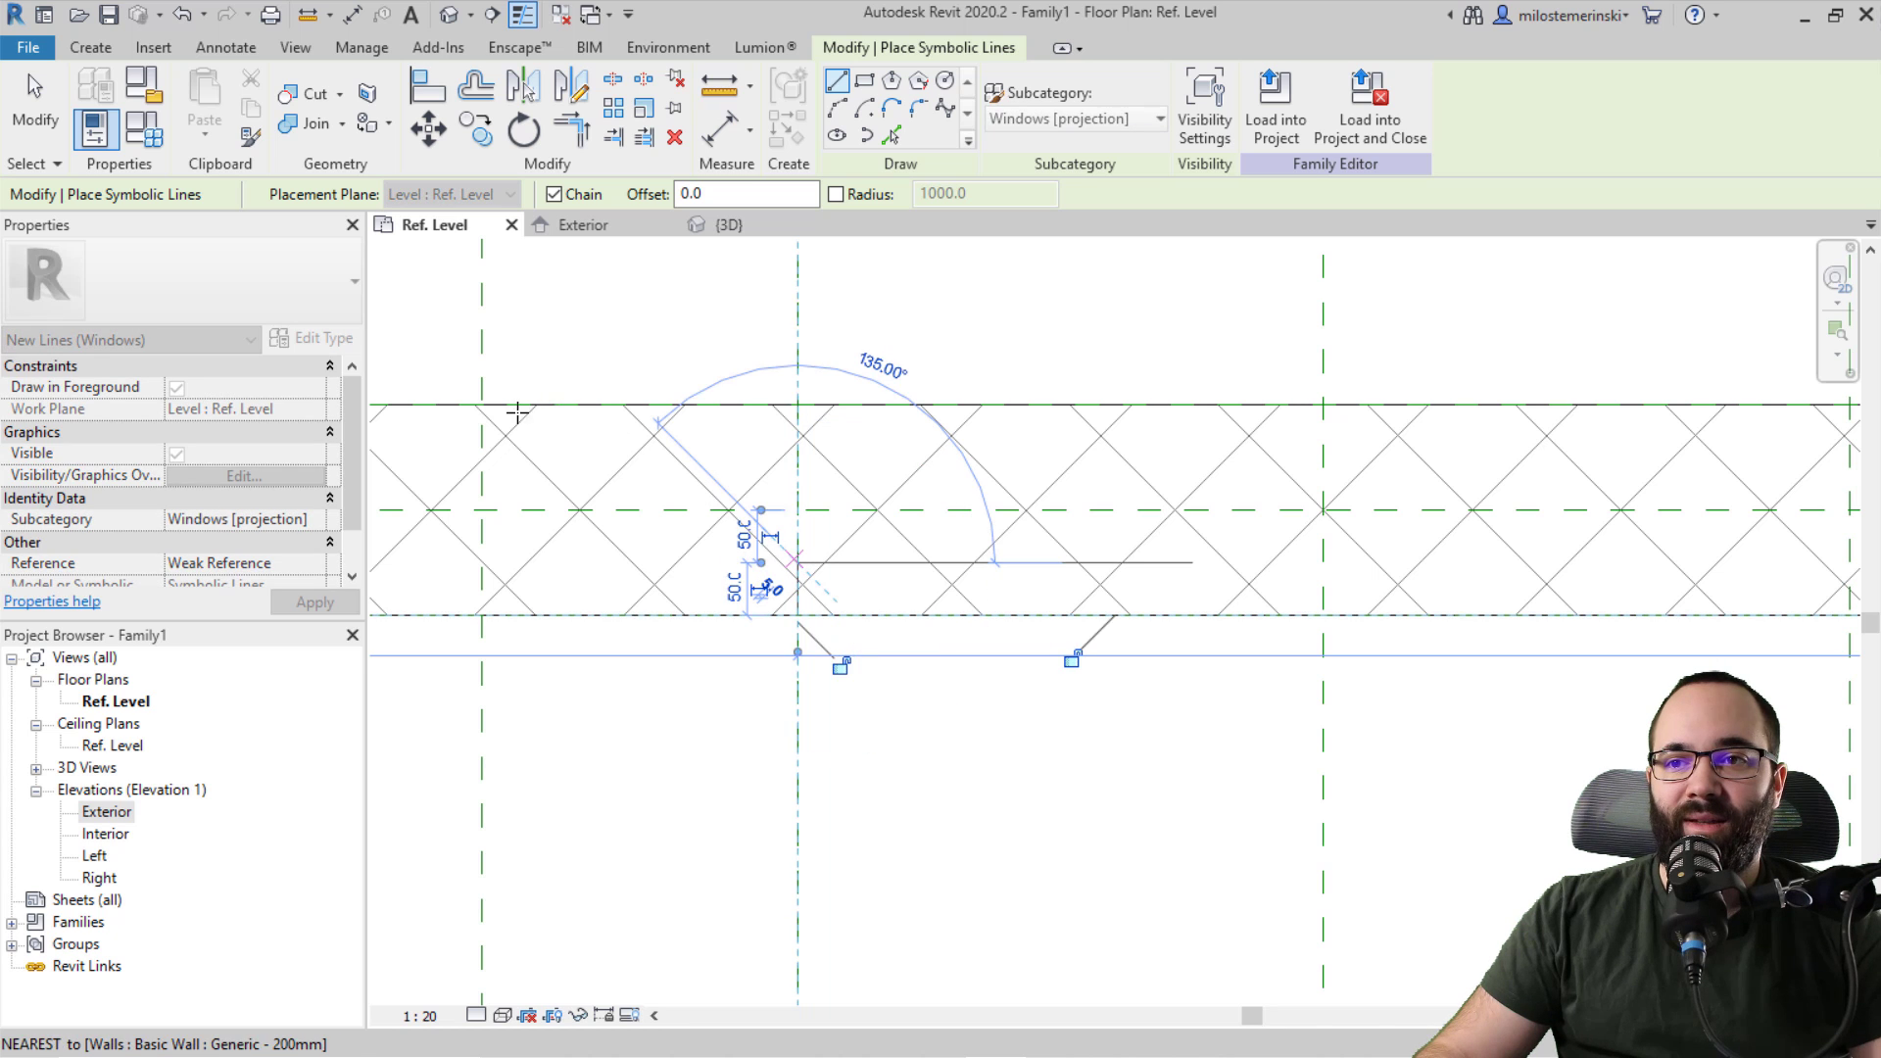
pyautogui.click(482, 405)
pyautogui.press('Escape')
pyautogui.press('Escape')
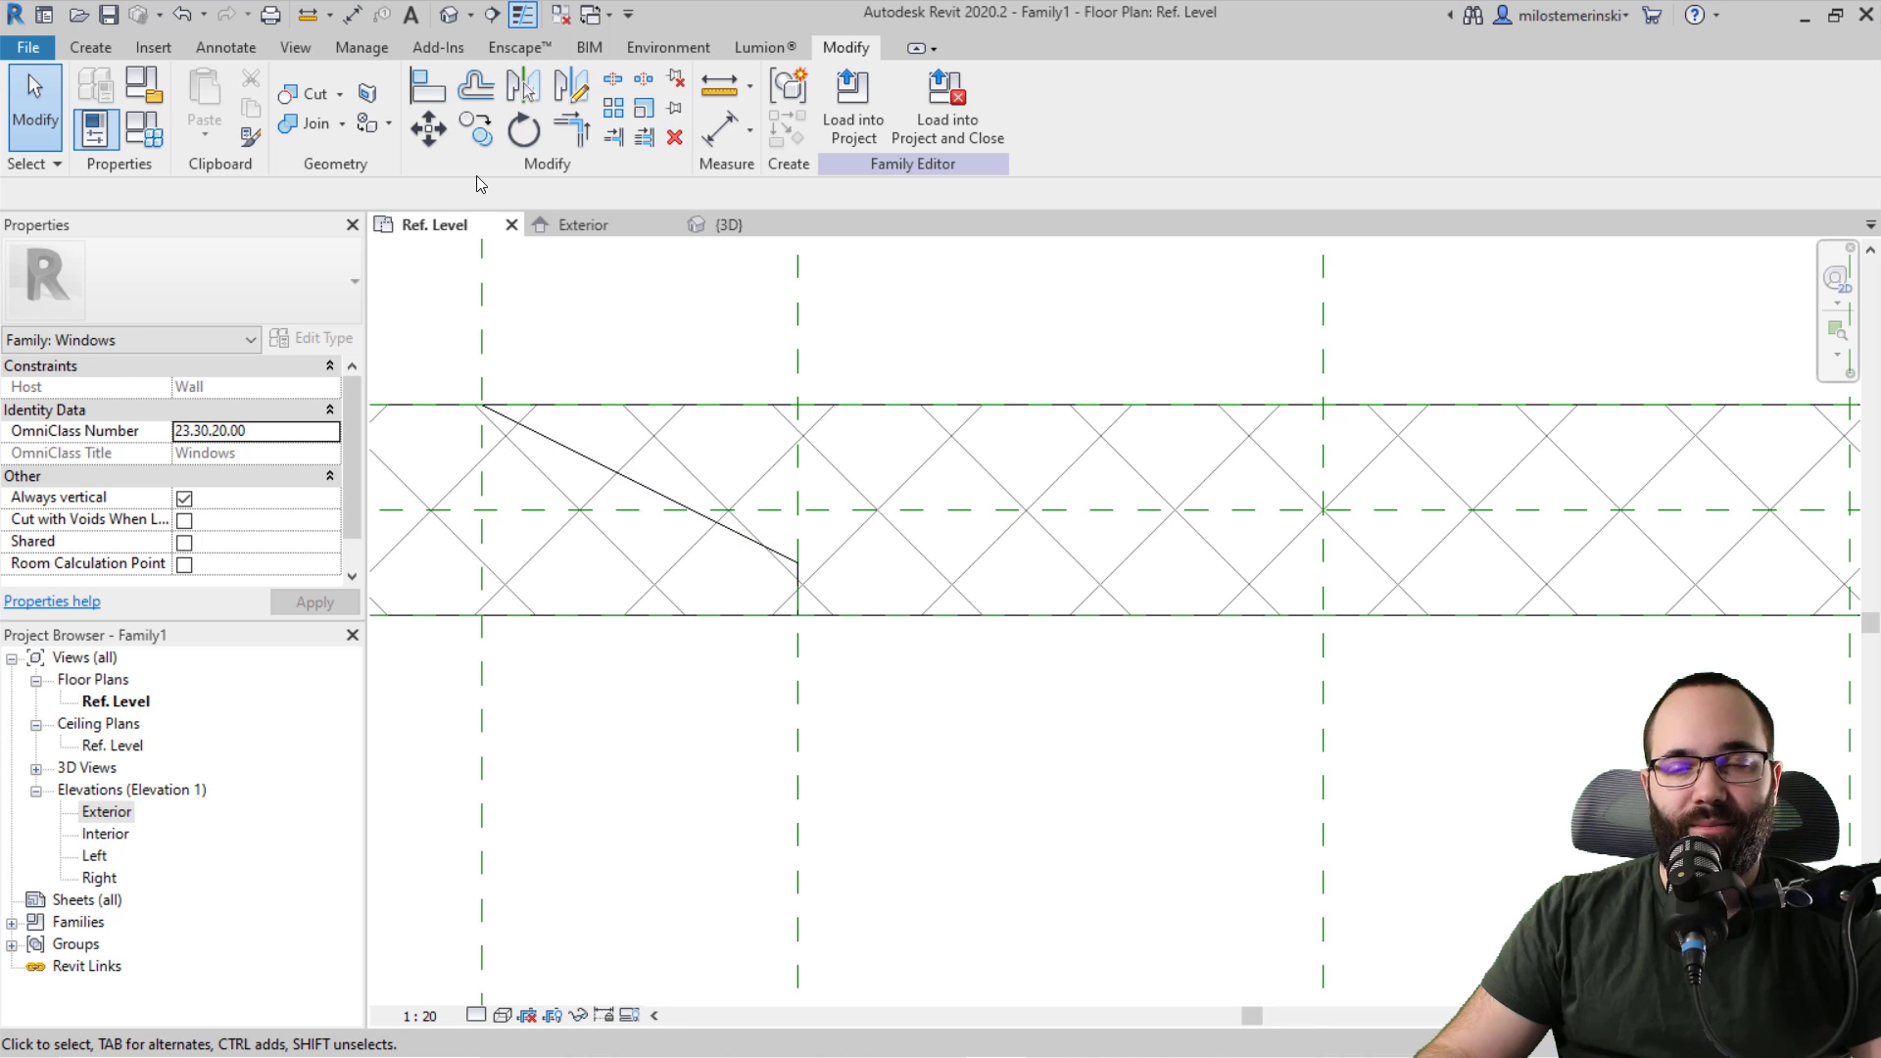
# Step: Draw a symbolic rectangle about 69 mm wide and 50 mm deep from the diagonal line's lower end to the interior wall face
pyautogui.click(86, 49)
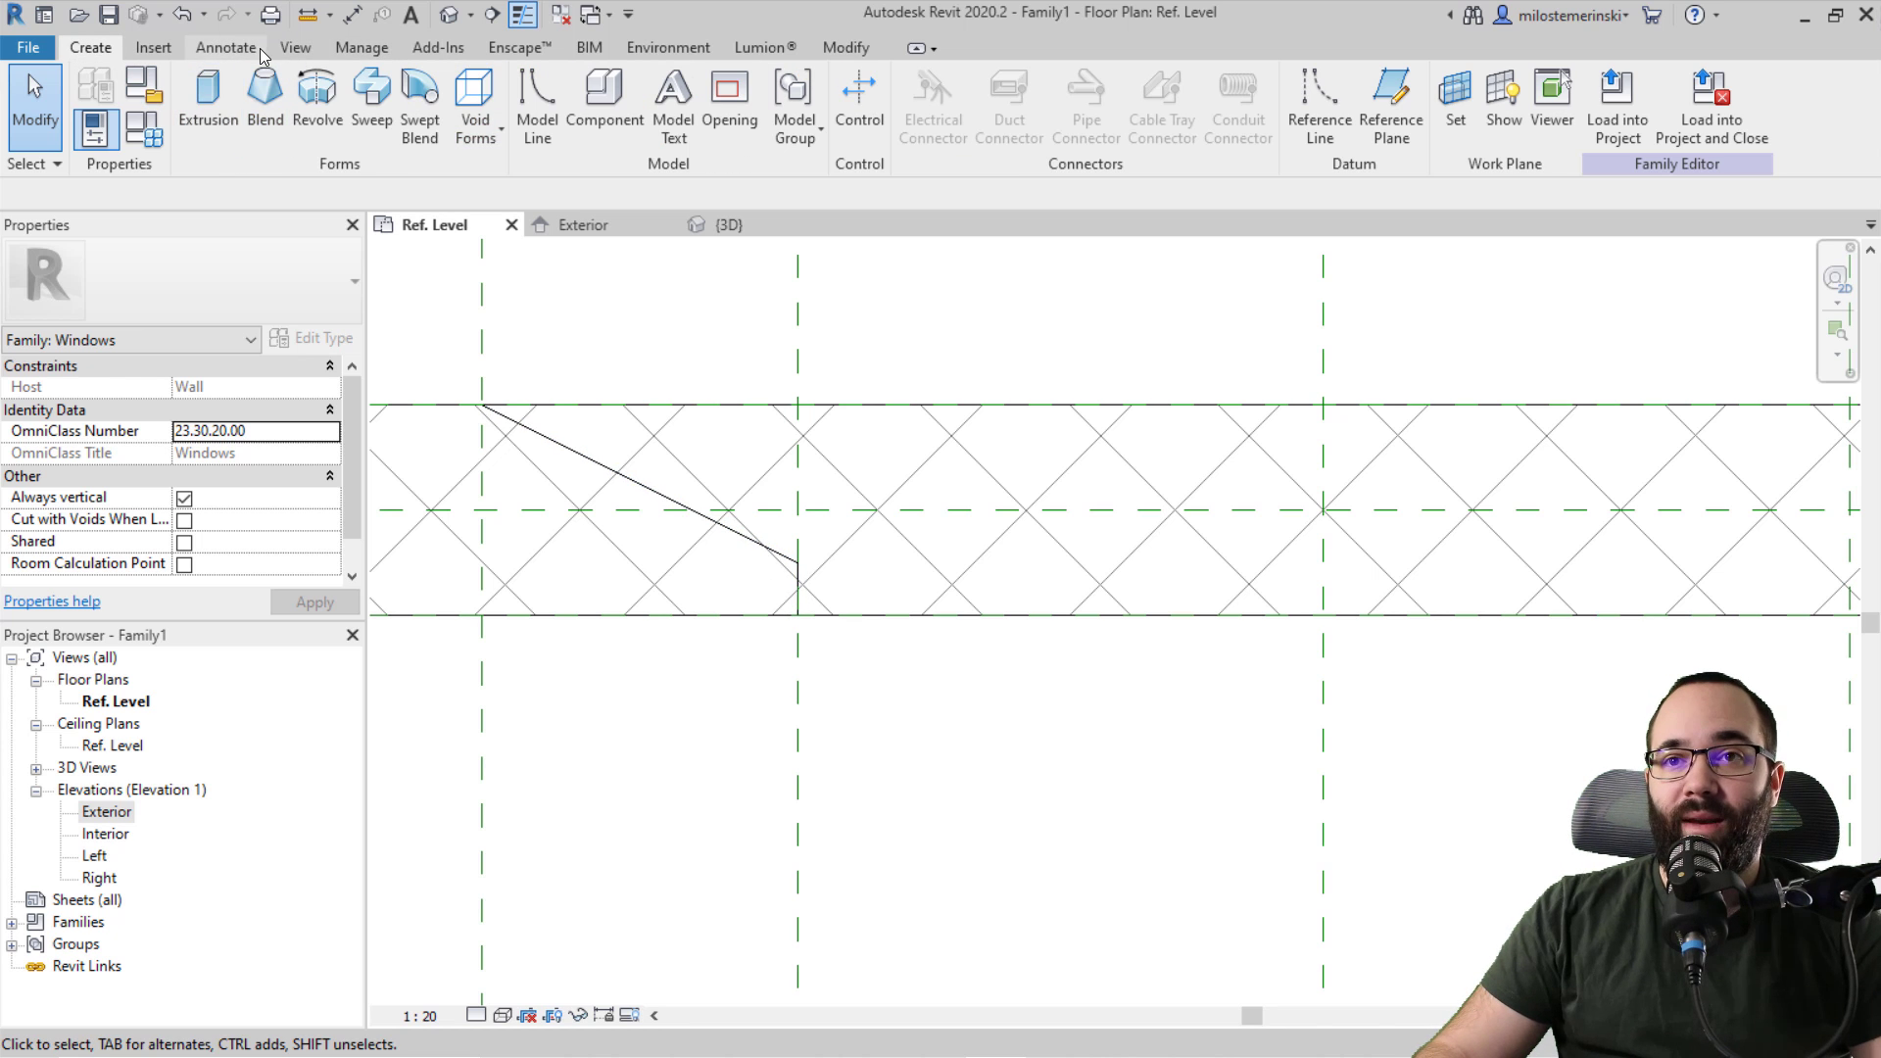
pyautogui.click(260, 51)
pyautogui.click(397, 106)
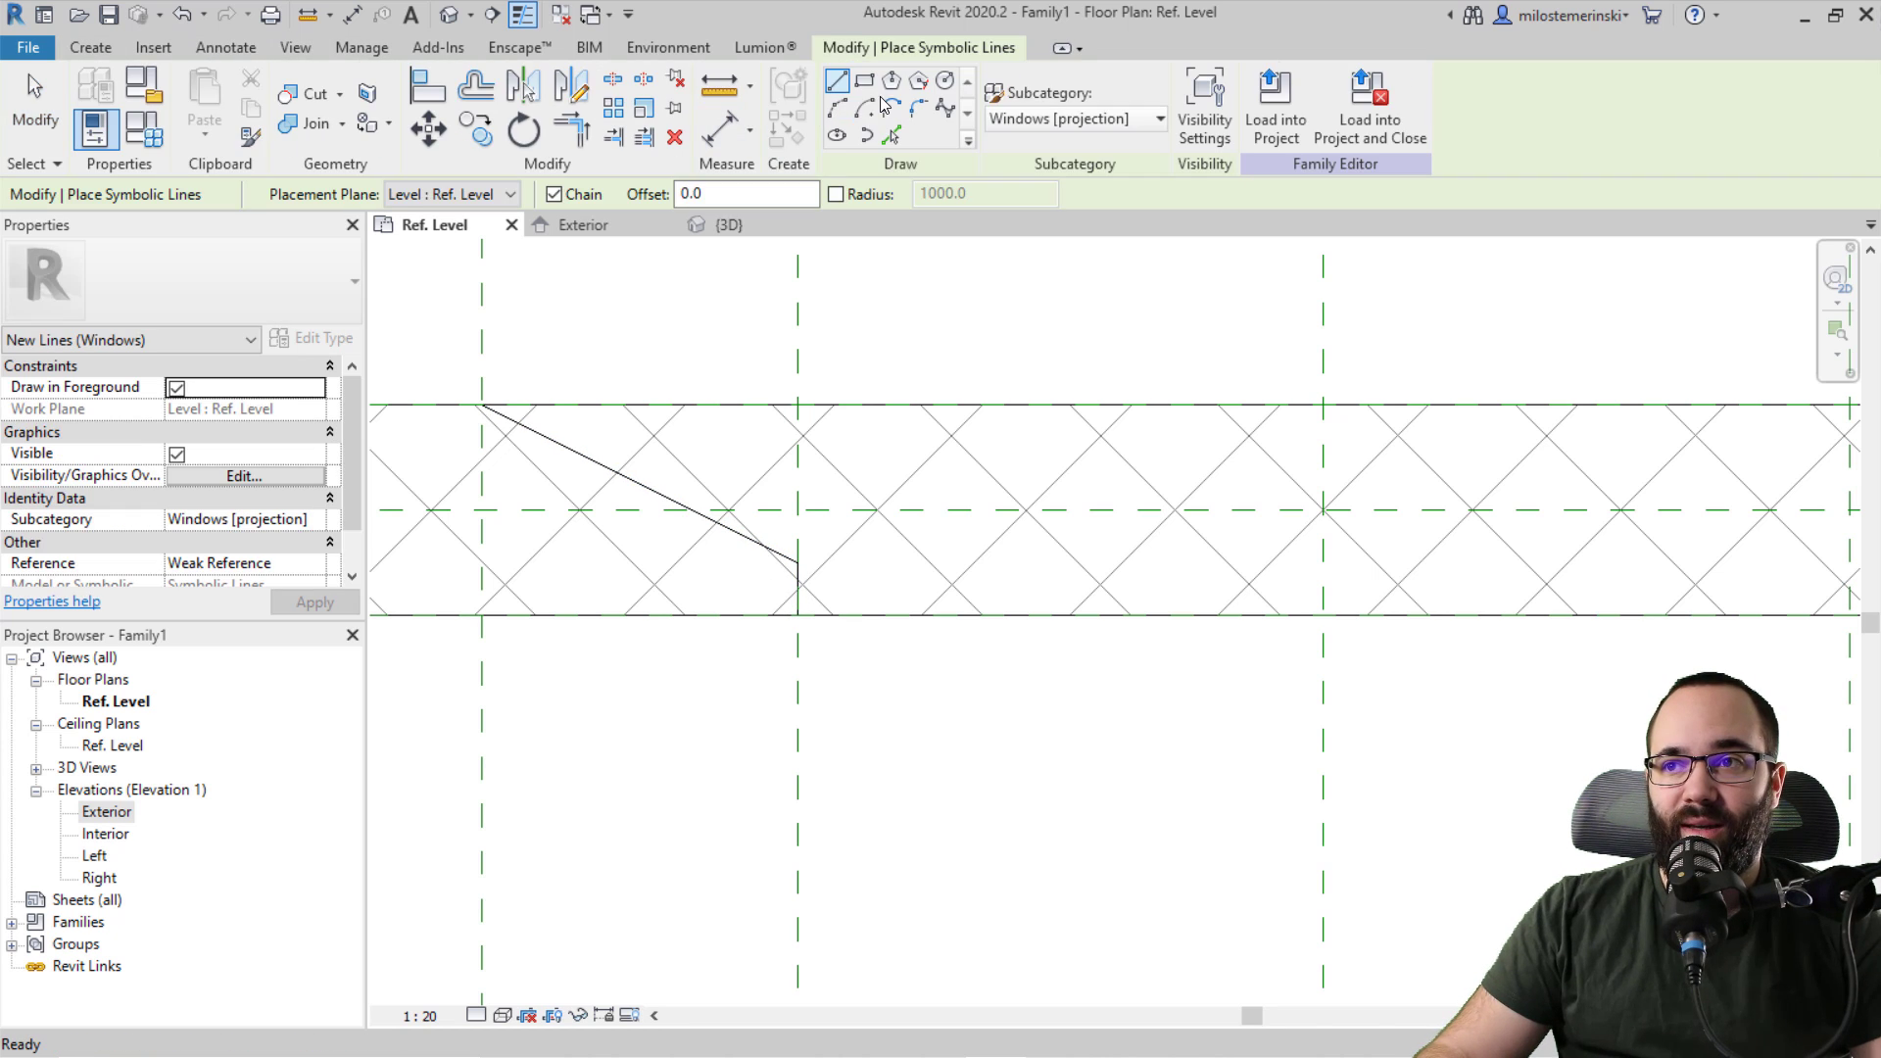
pyautogui.click(797, 563)
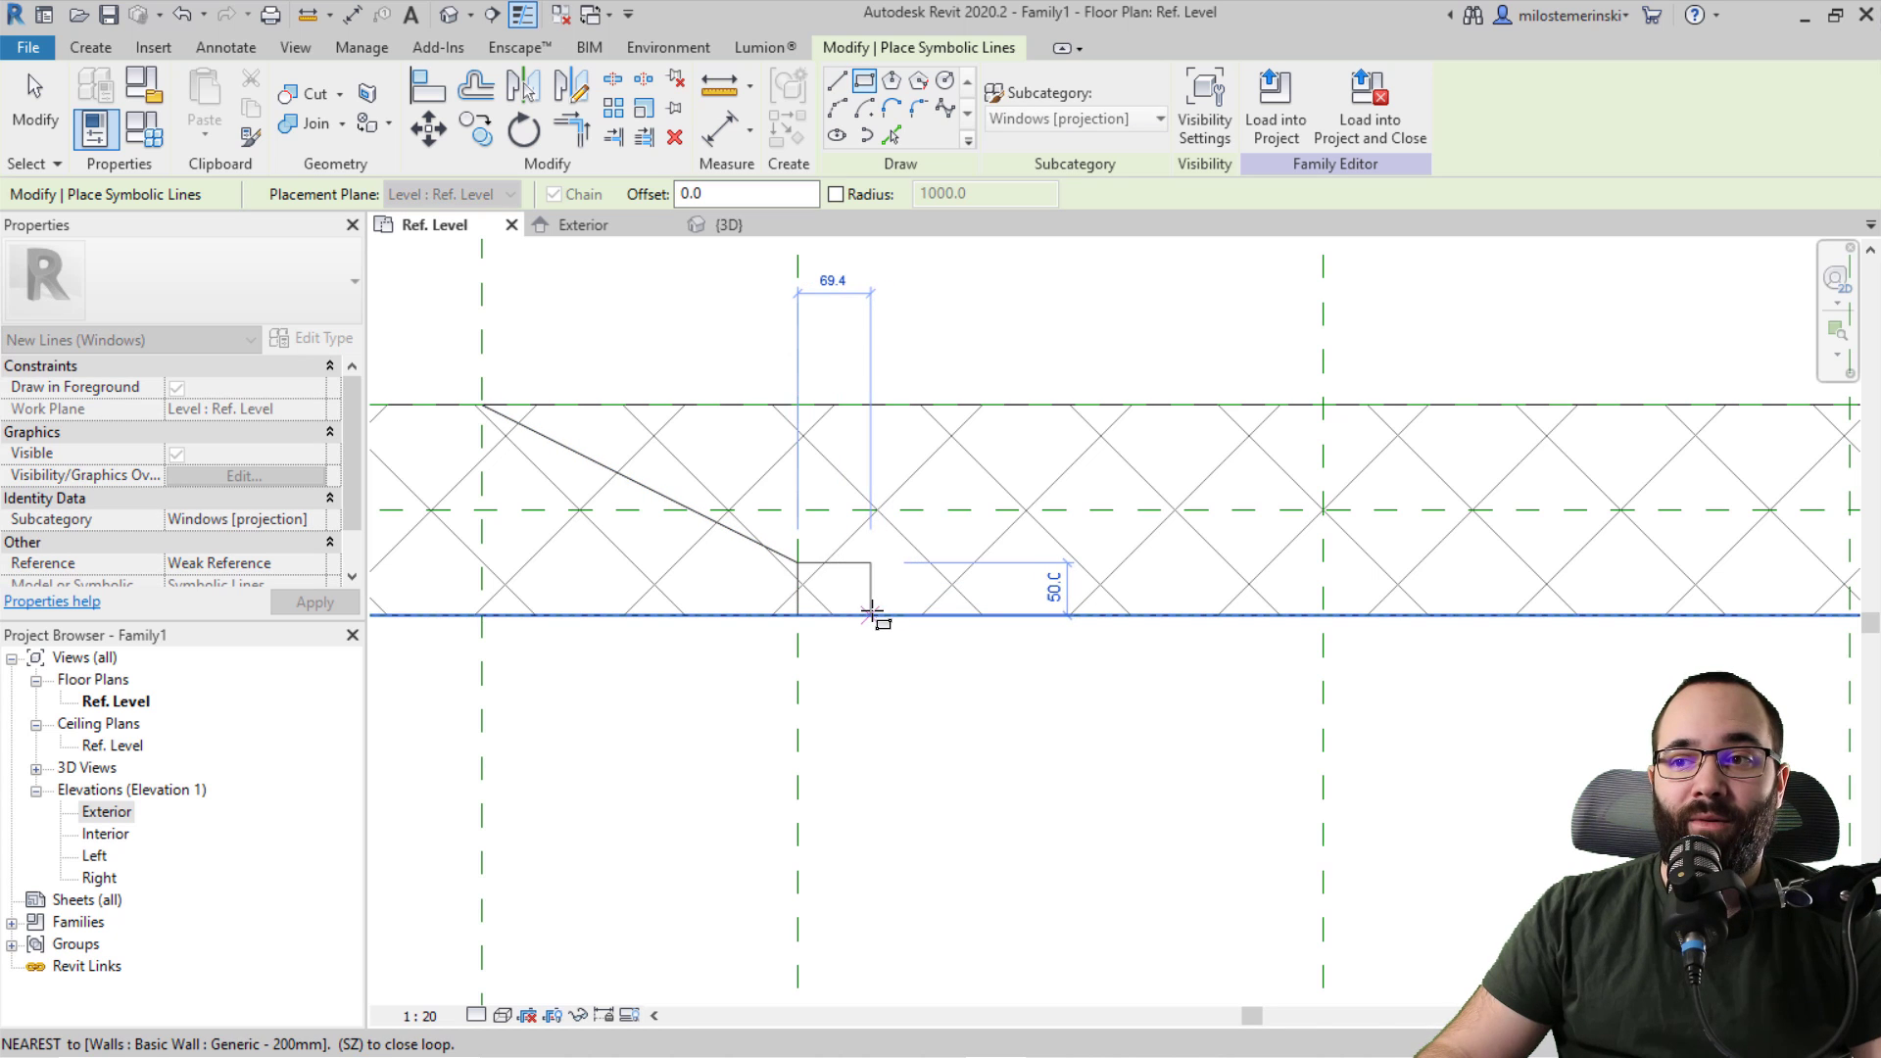
pyautogui.click(870, 616)
pyautogui.scroll(-2, 866, 632)
pyautogui.press('Escape')
pyautogui.press('Escape')
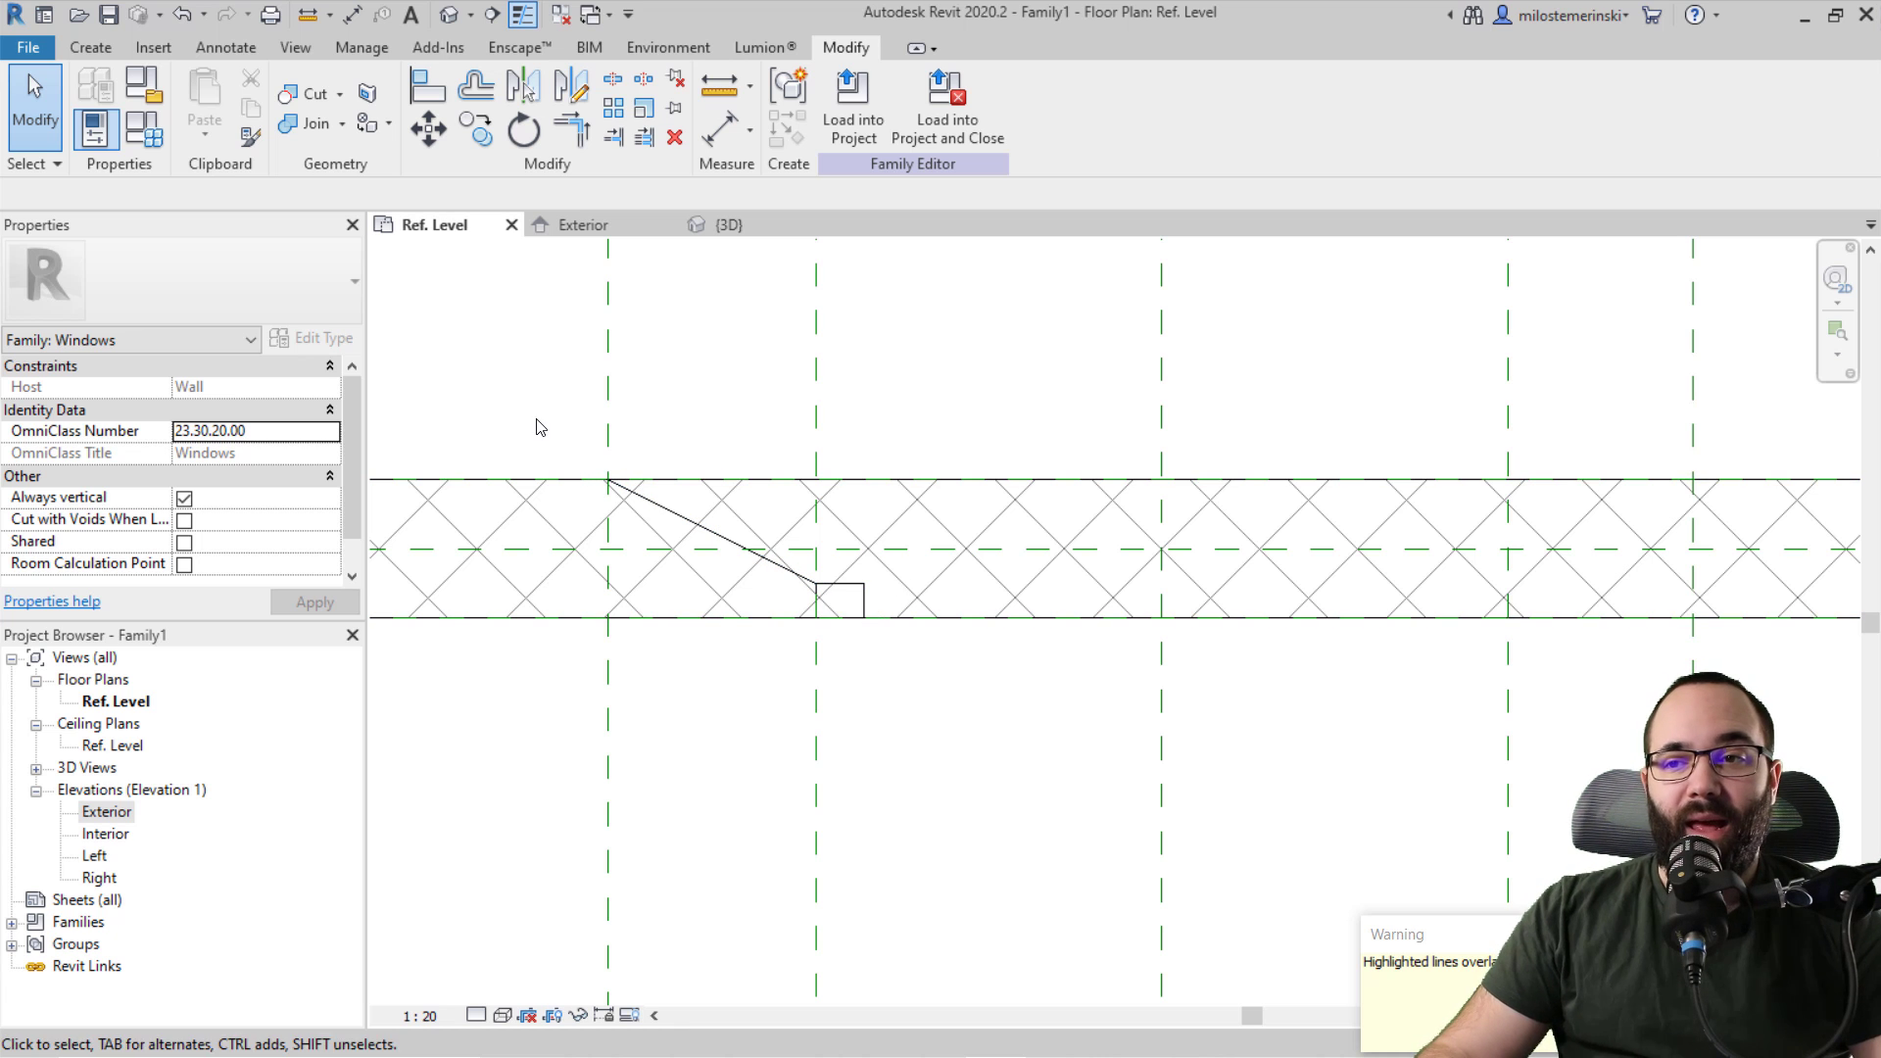
# Step: Delete the diagonal symbolic line together with the symbolic rectangle and short side line from the floor plan
pyautogui.moveTo(535, 417); pyautogui.dragTo(1120, 809)
pyautogui.press('Delete')
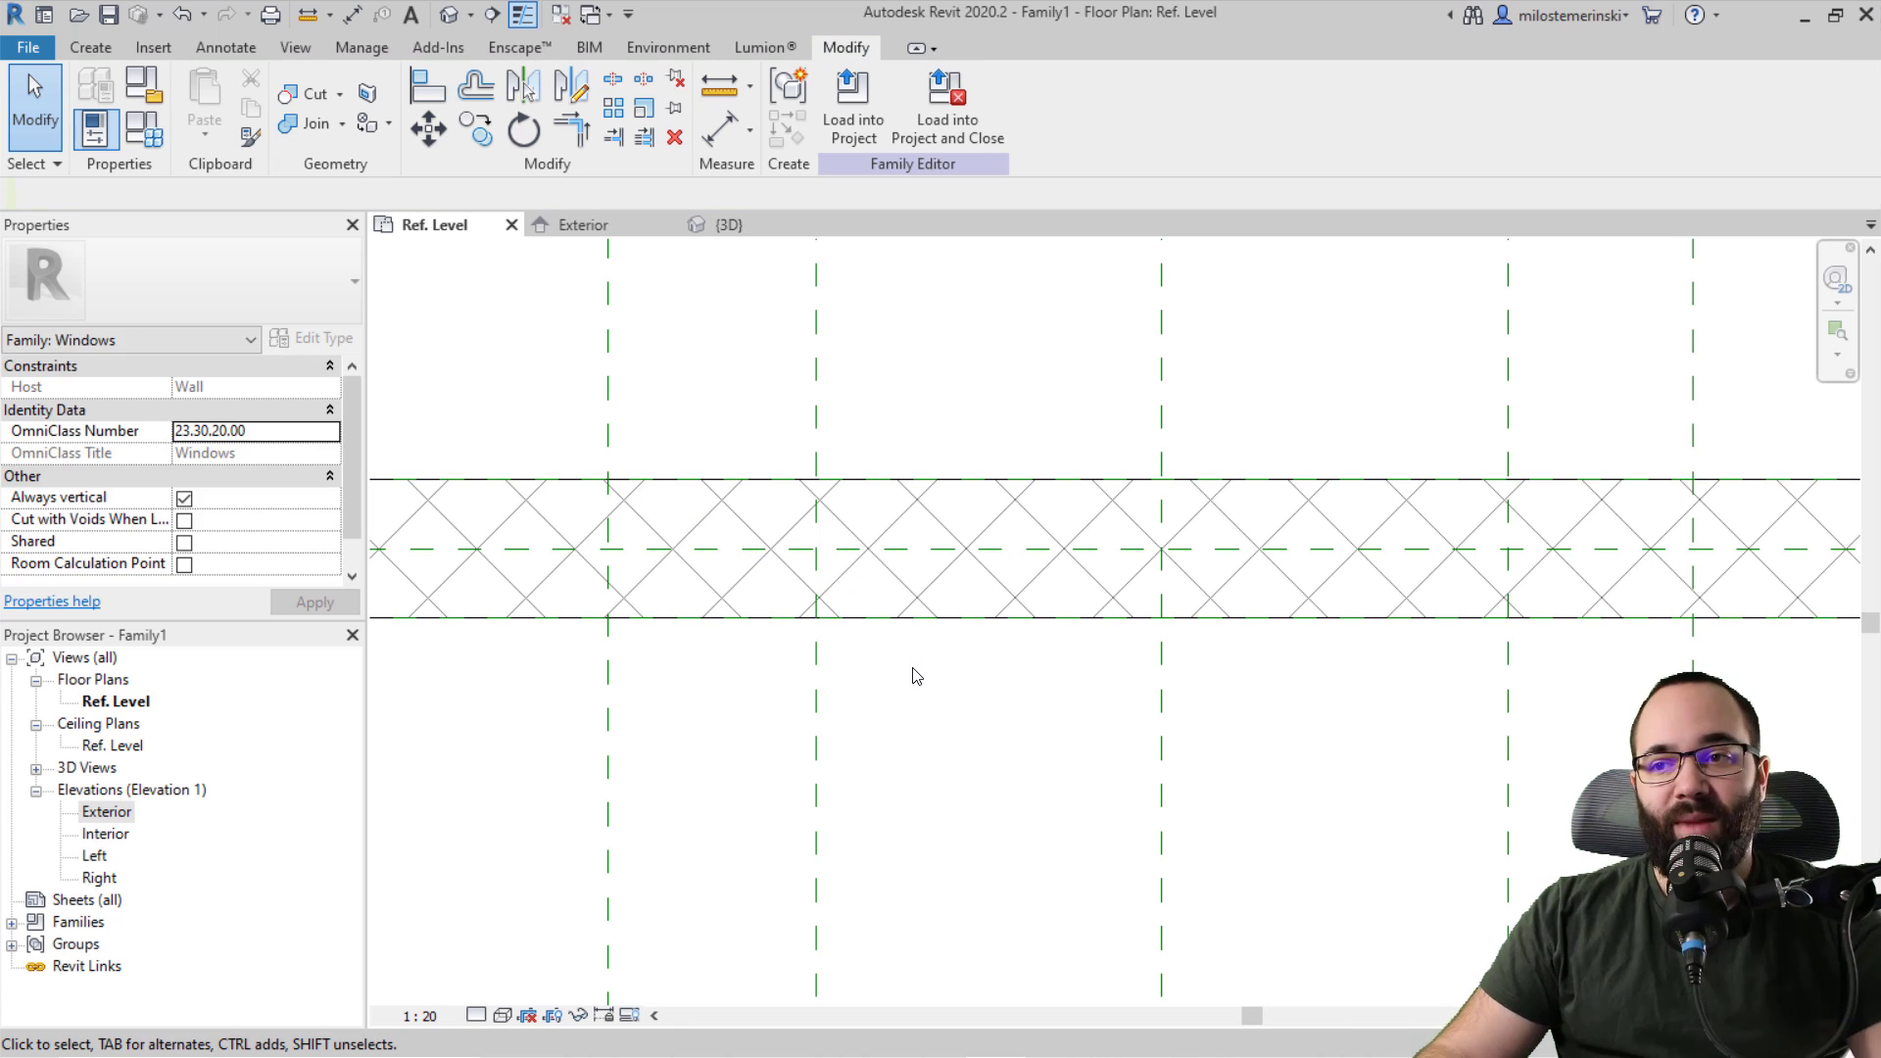
pyautogui.scroll(-2, 912, 685)
pyautogui.scroll(1, 907, 723)
# Step: Draw a horizontal reference plane along the full wall length, about 45 mm inward from the interior face
pyautogui.click(85, 49)
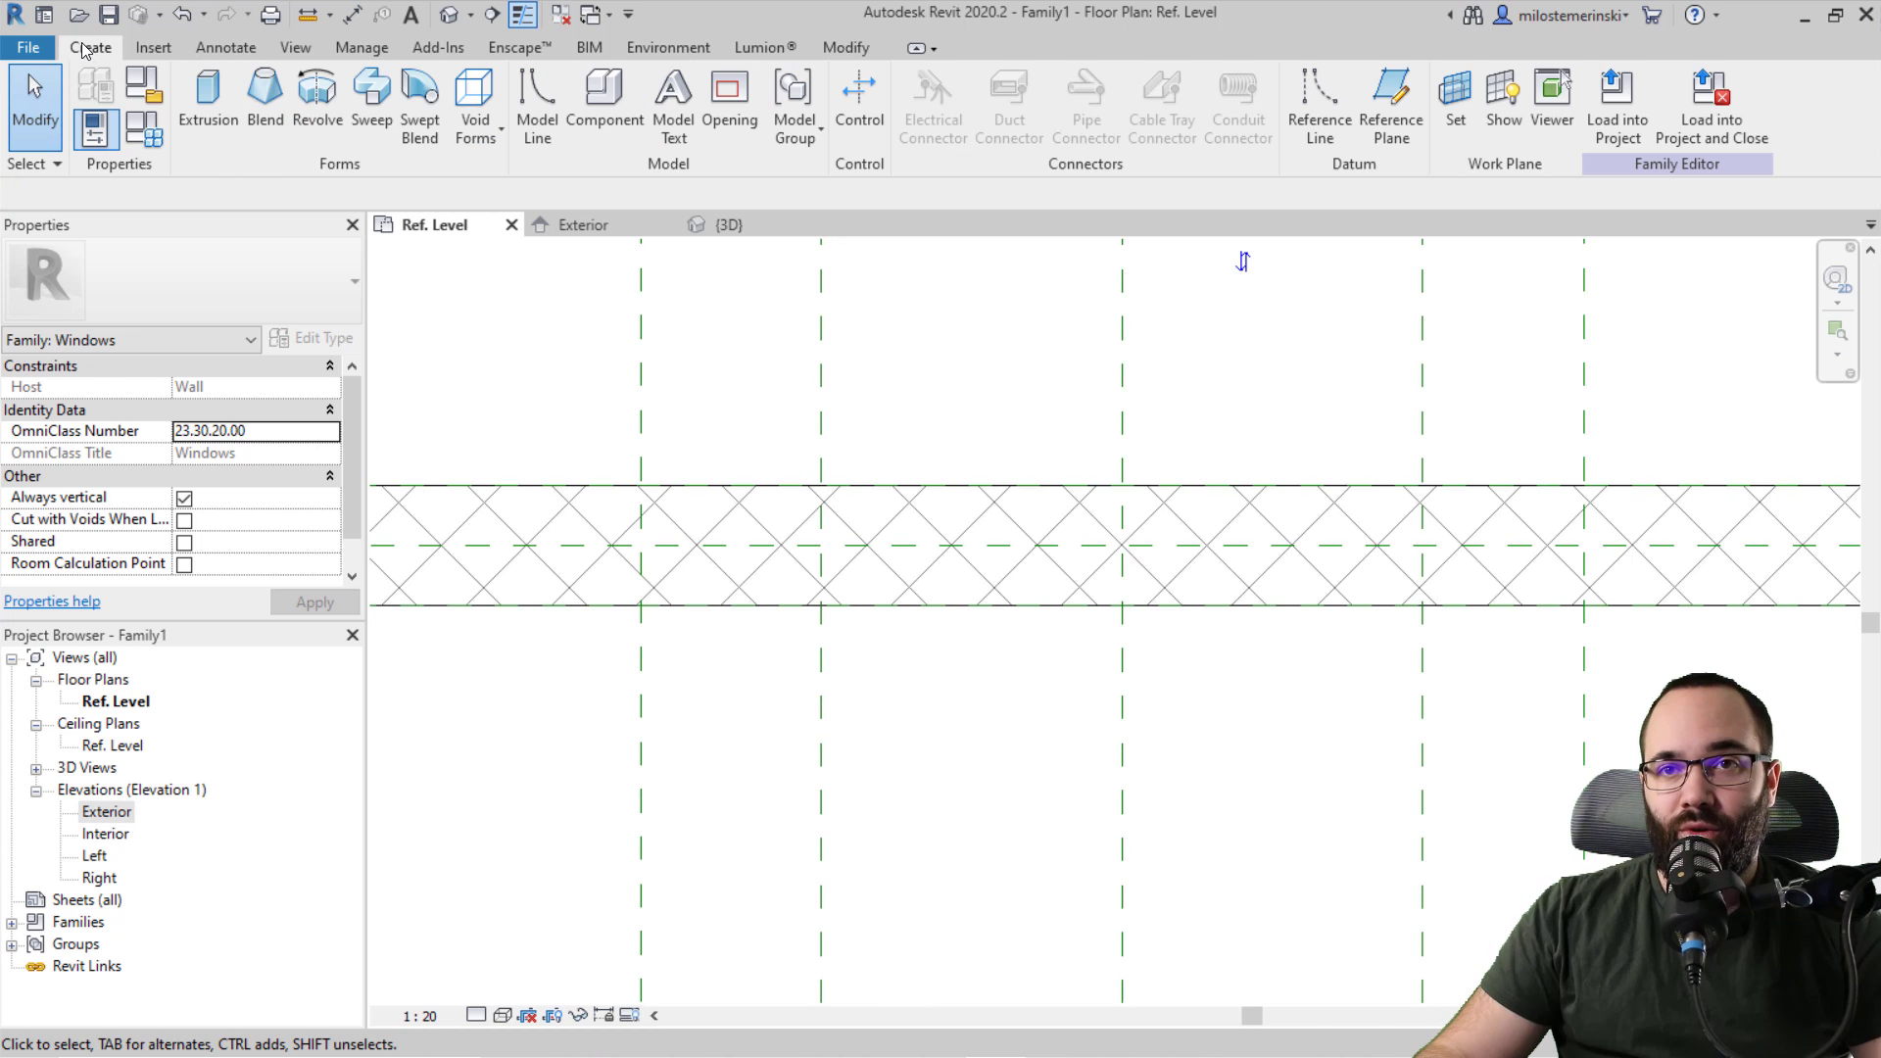
pyautogui.click(1391, 103)
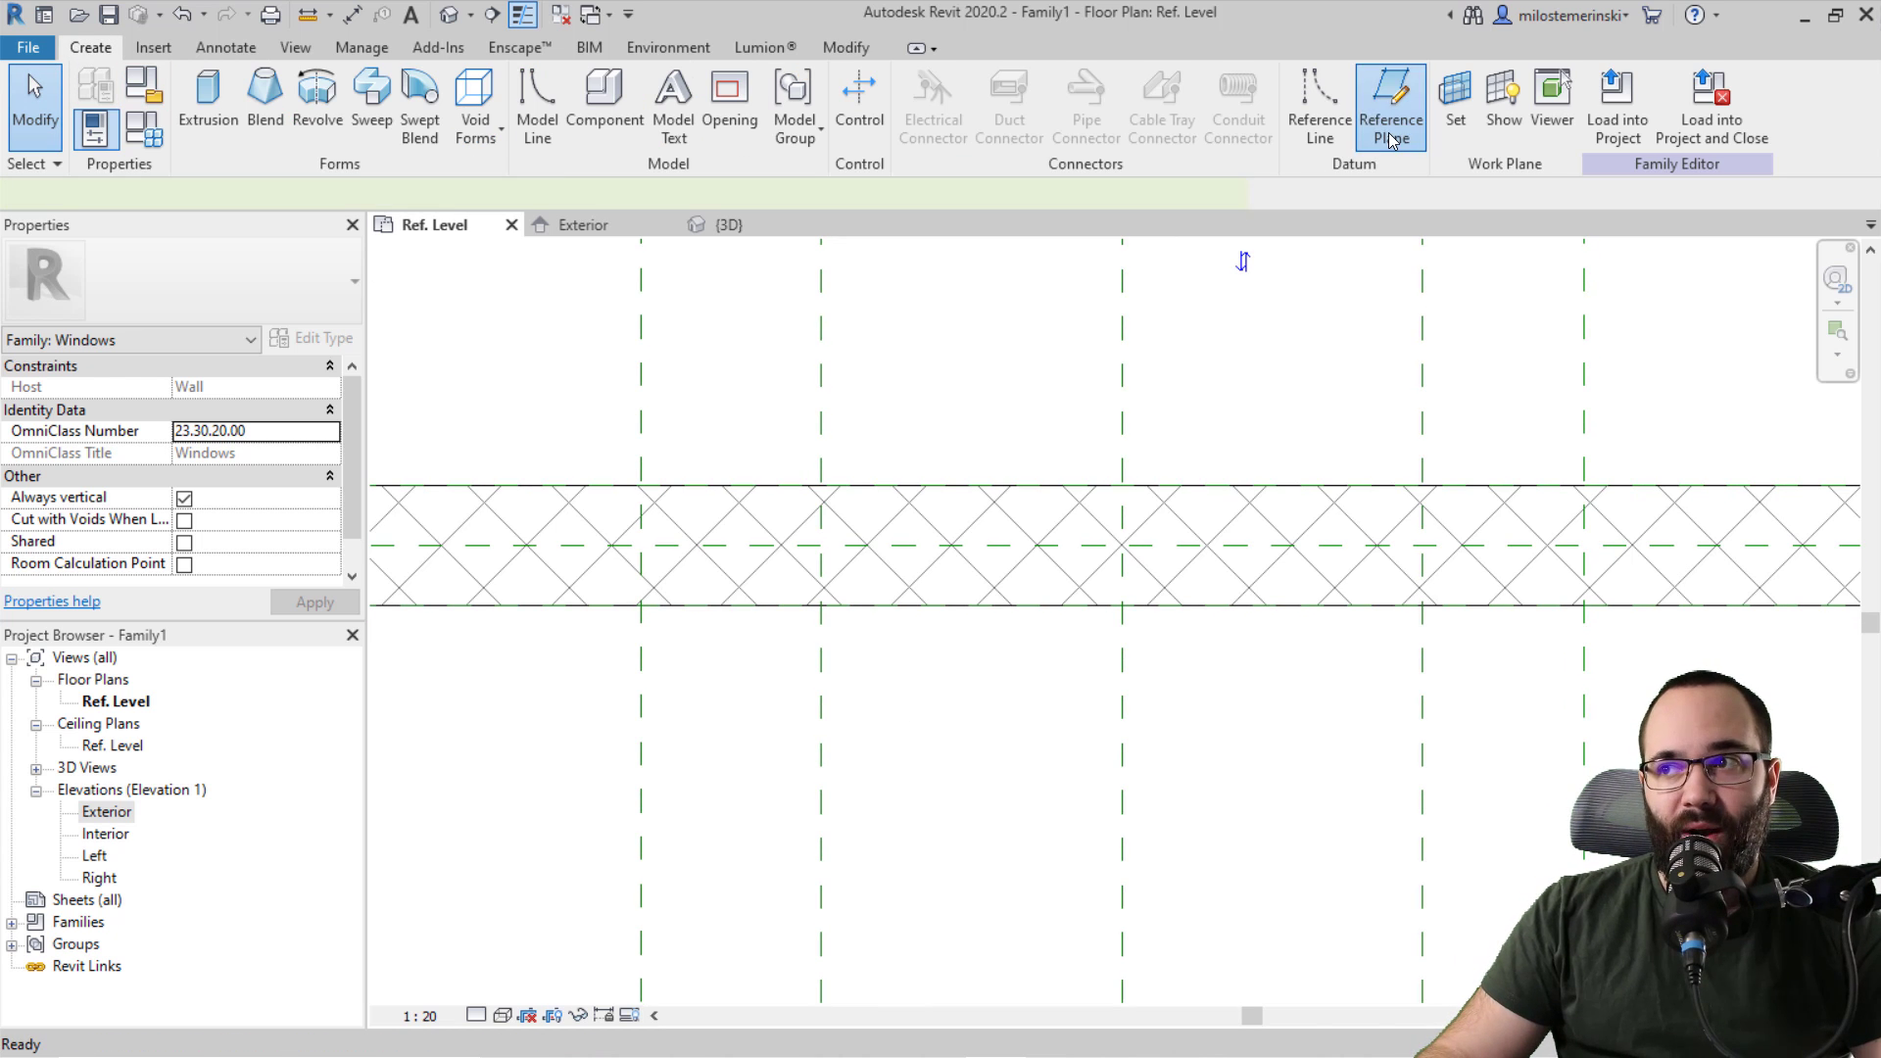
pyautogui.scroll(-2, 760, 538)
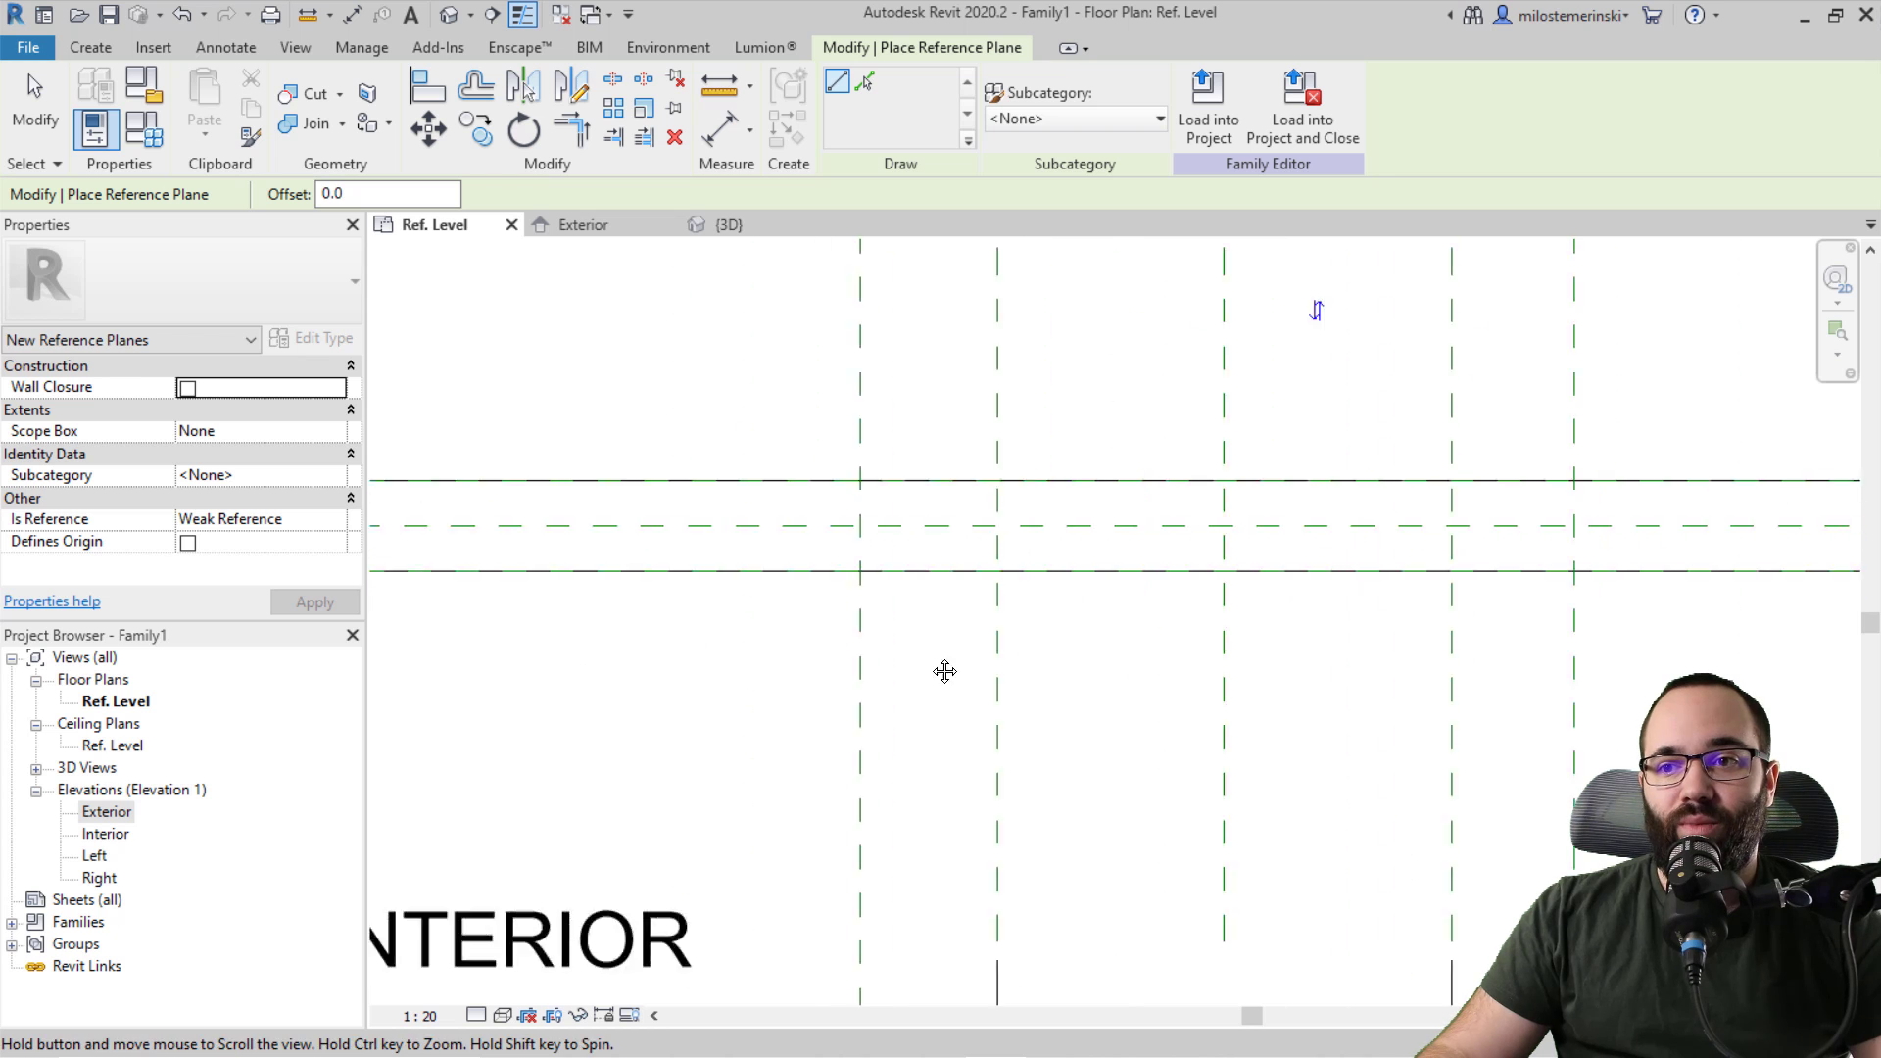
pyautogui.scroll(3, 513, 591)
pyautogui.click(625, 540)
pyautogui.scroll(-2, 625, 539)
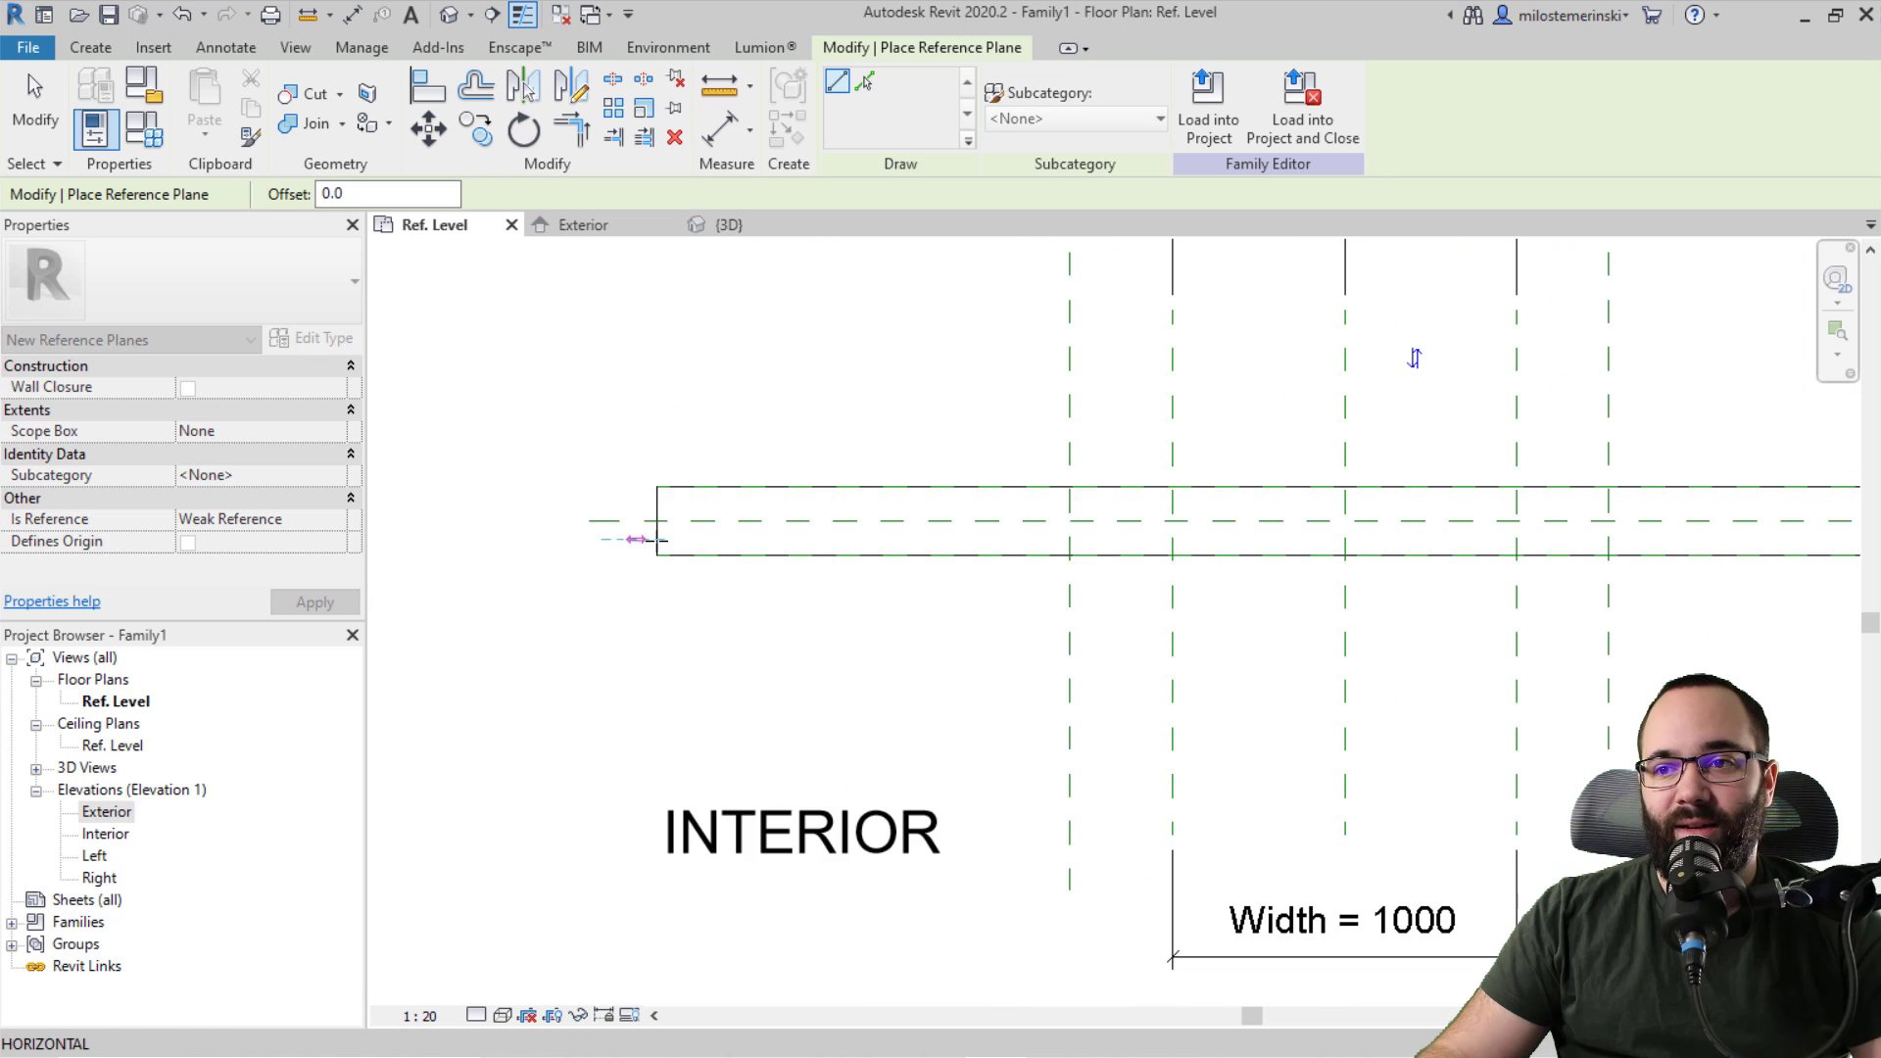
pyautogui.keyDown('shift'); pyautogui.hscroll(3, 1005, 544); pyautogui.keyUp('shift')
pyautogui.click(1650, 545)
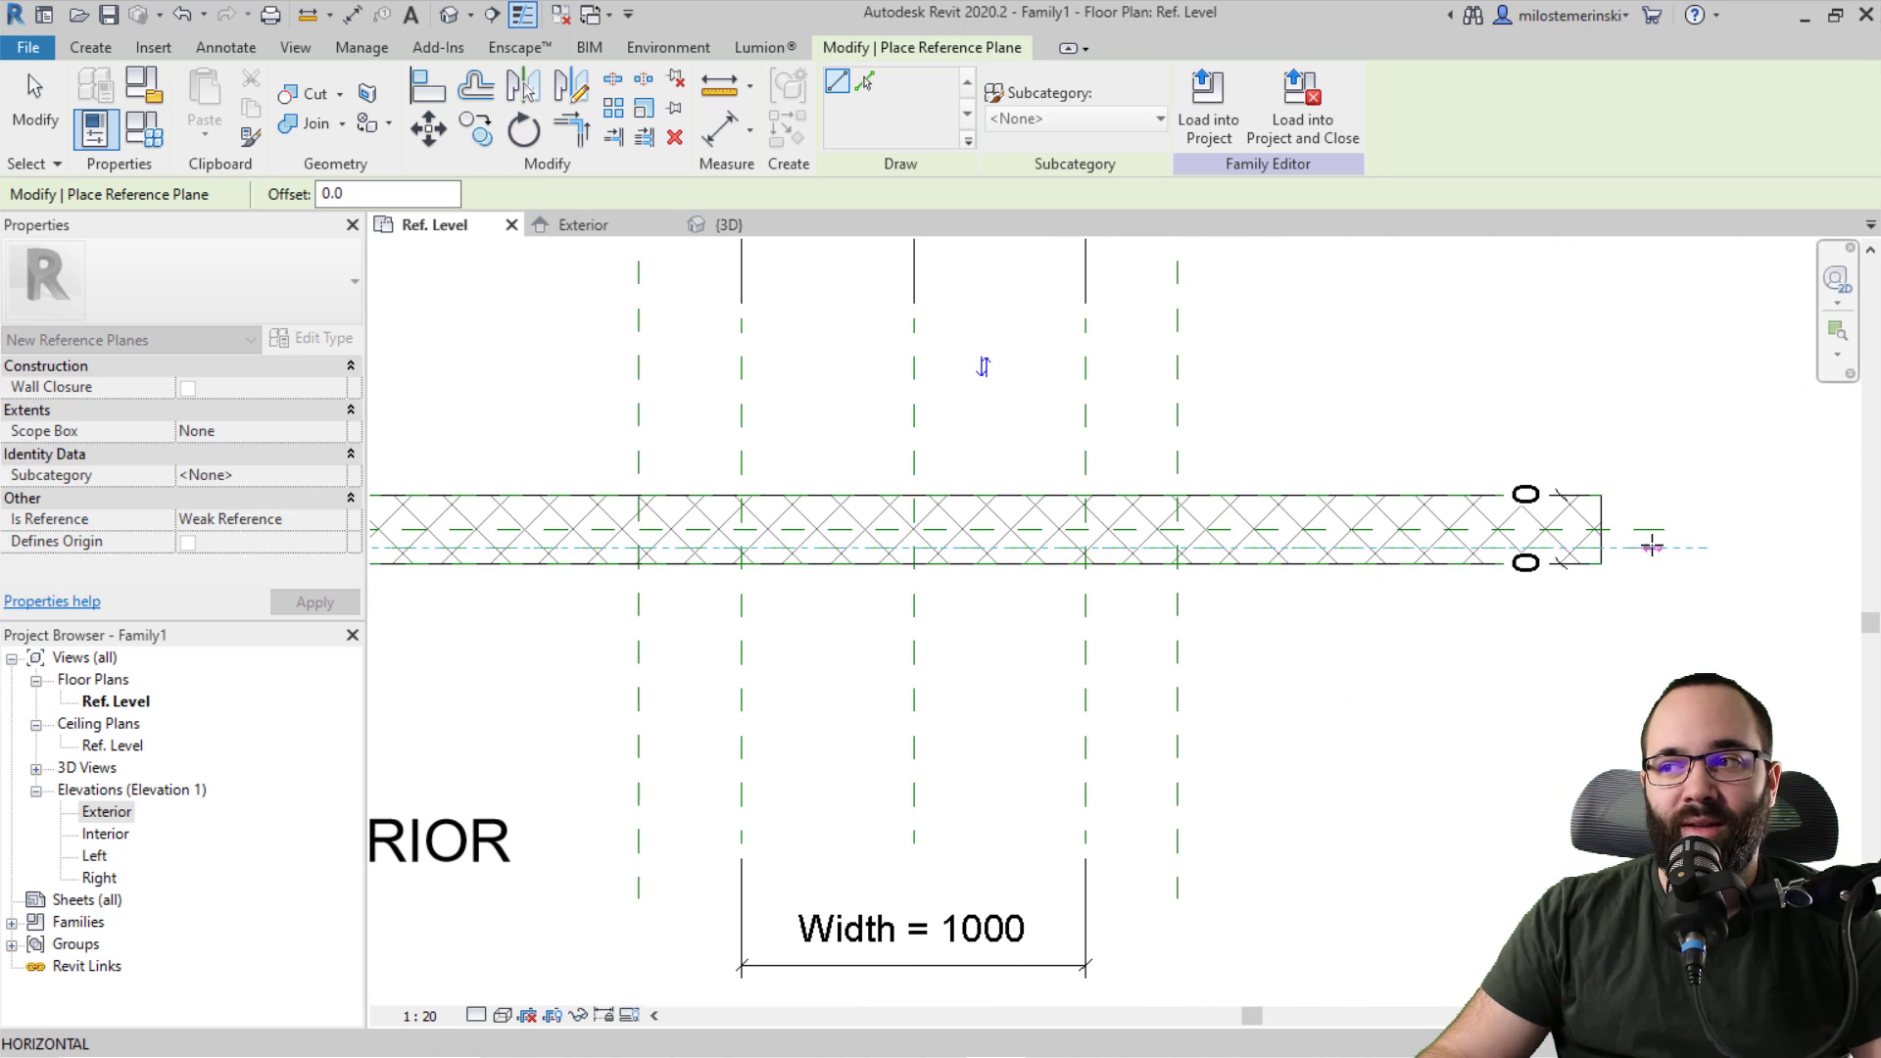
pyautogui.press('Escape')
pyautogui.press('Escape')
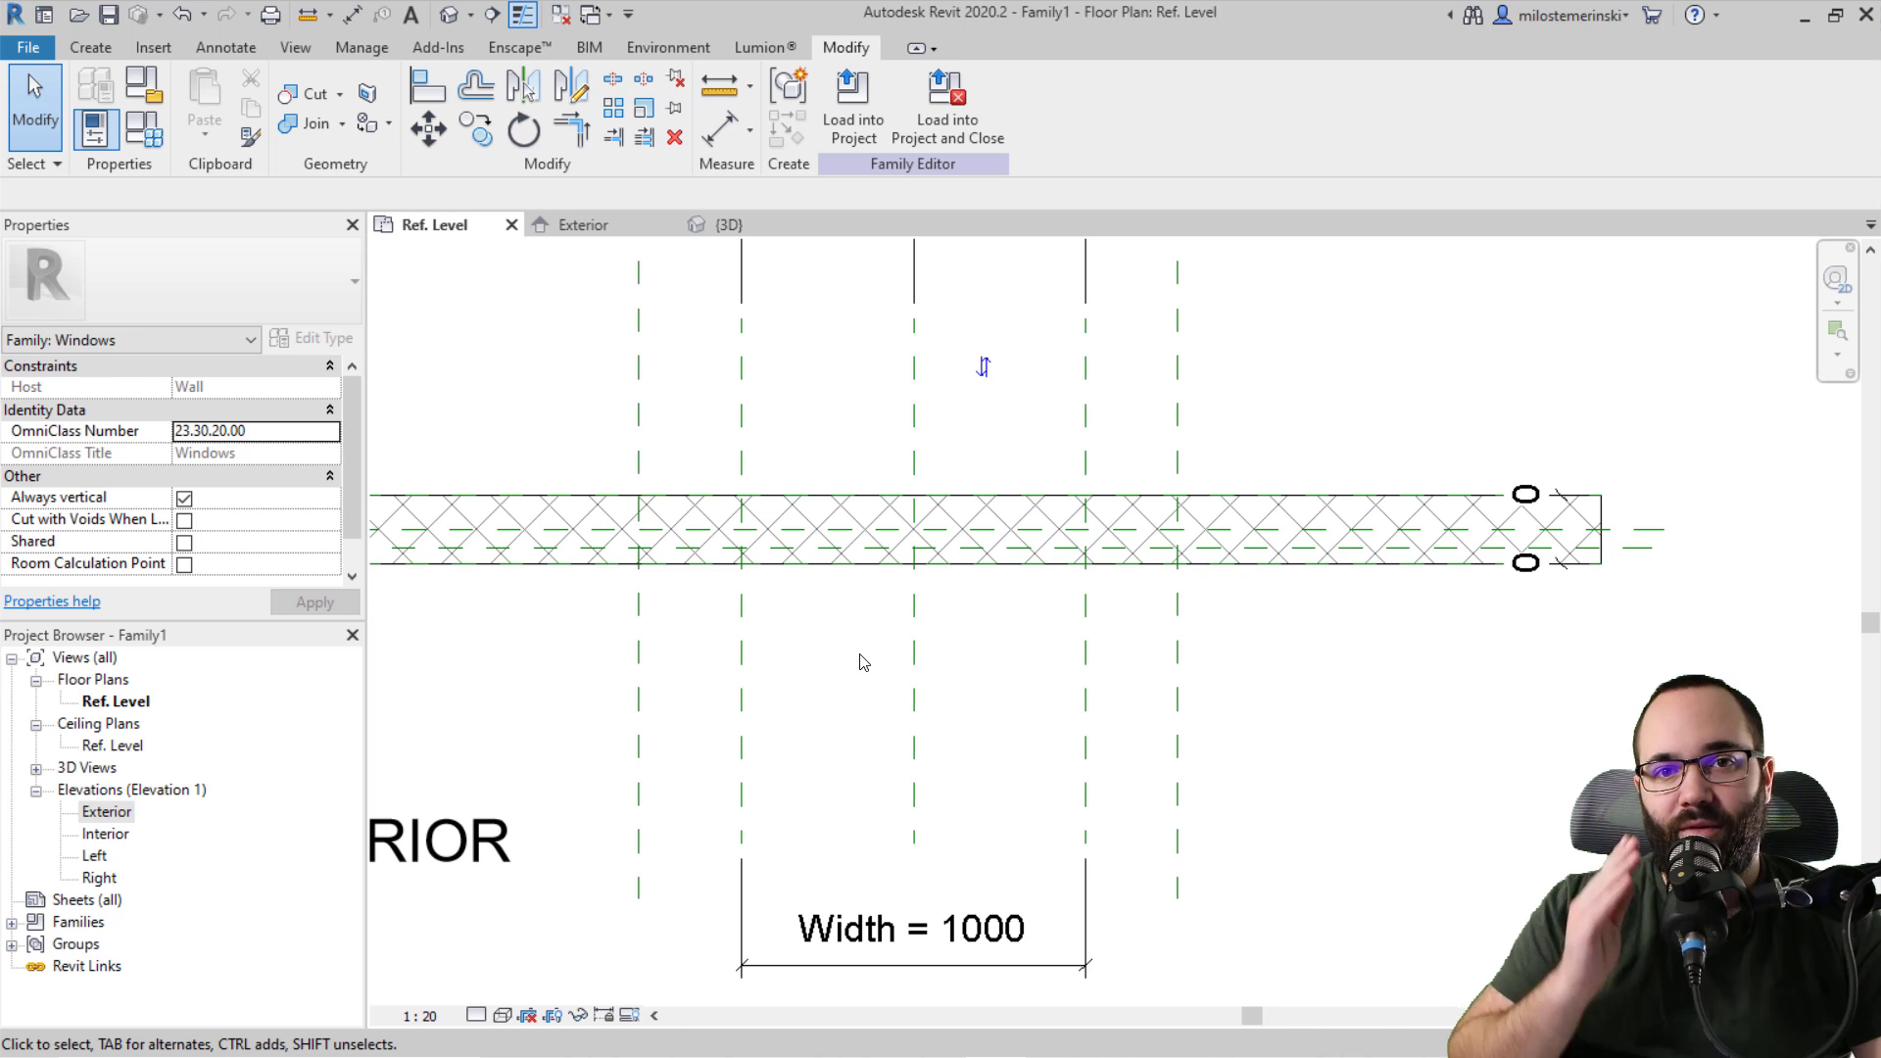
# Step: Add an aligned dimension between the Interior reference plane and the new horizontal plane, placed beyond the wall's left-hand end
pyautogui.moveTo(855, 680); pyautogui.dragTo(1176, 696, button='middle')
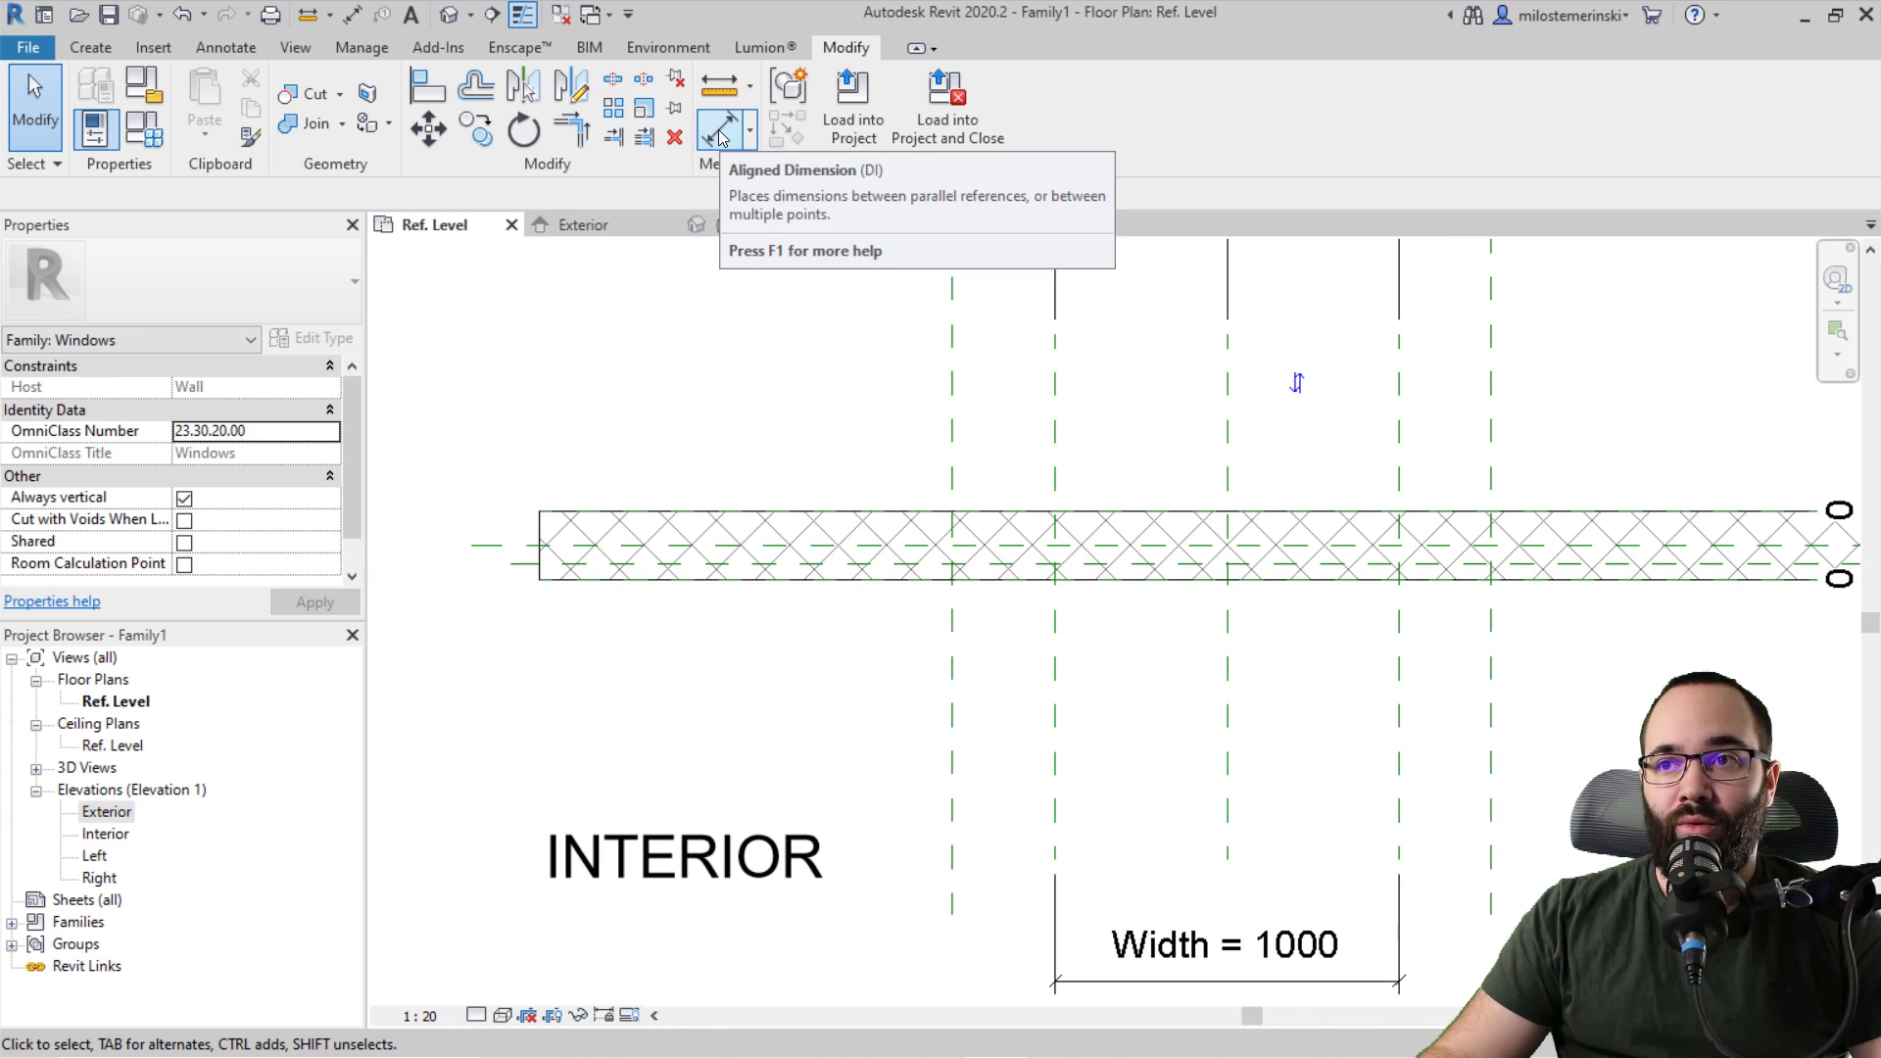
pyautogui.click(720, 129)
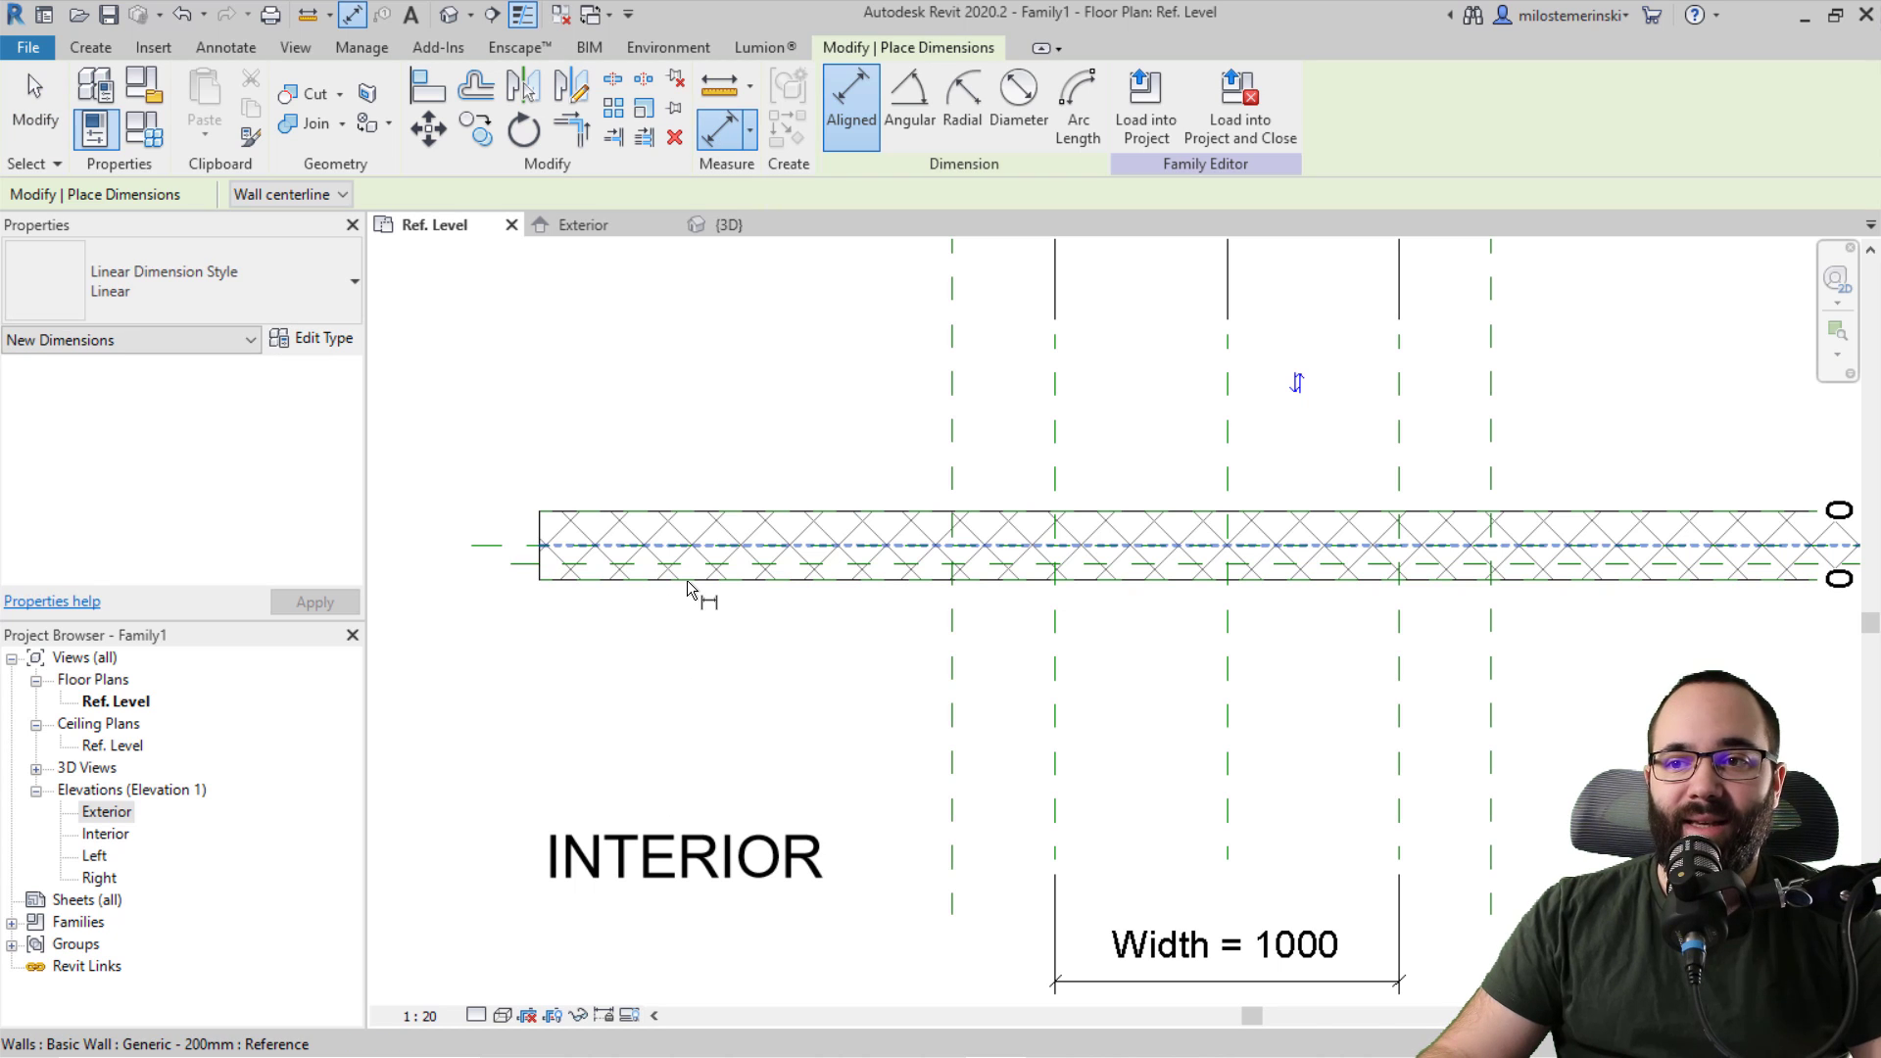
pyautogui.press('Tab')
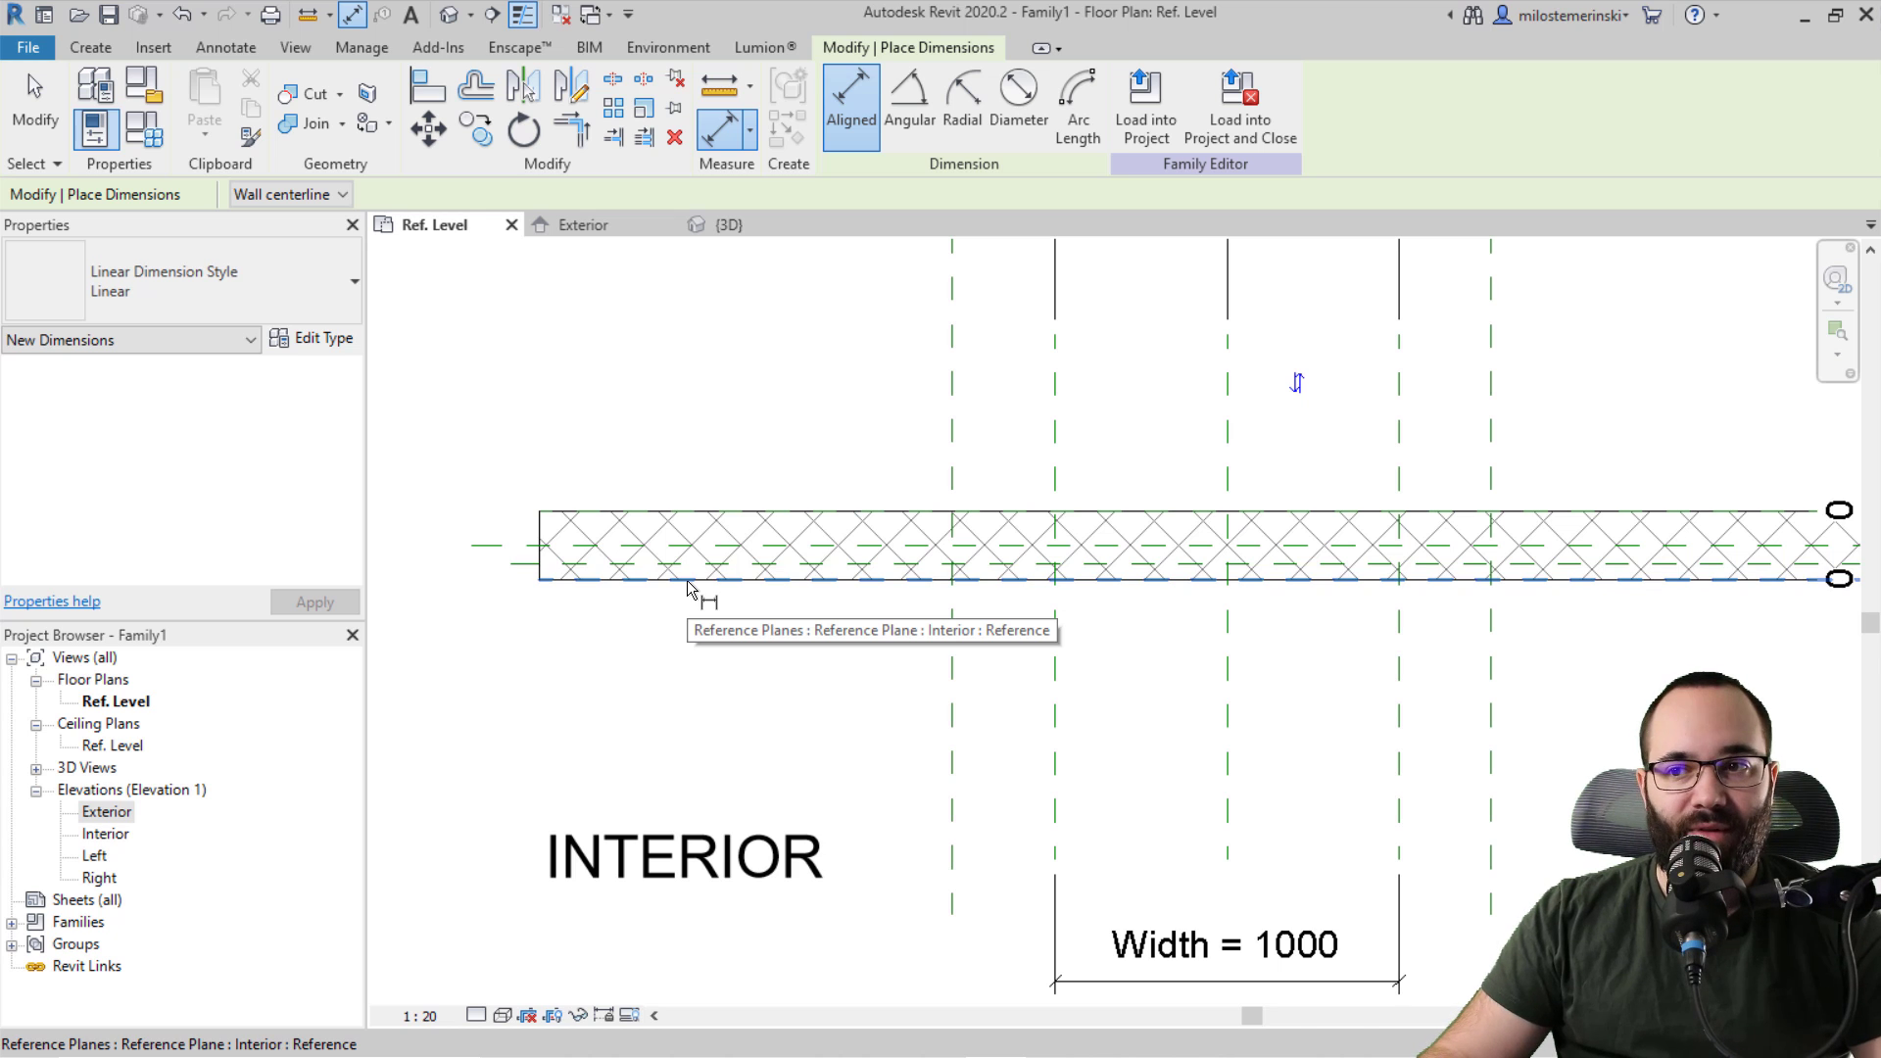
pyautogui.click(689, 588)
pyautogui.click(556, 570)
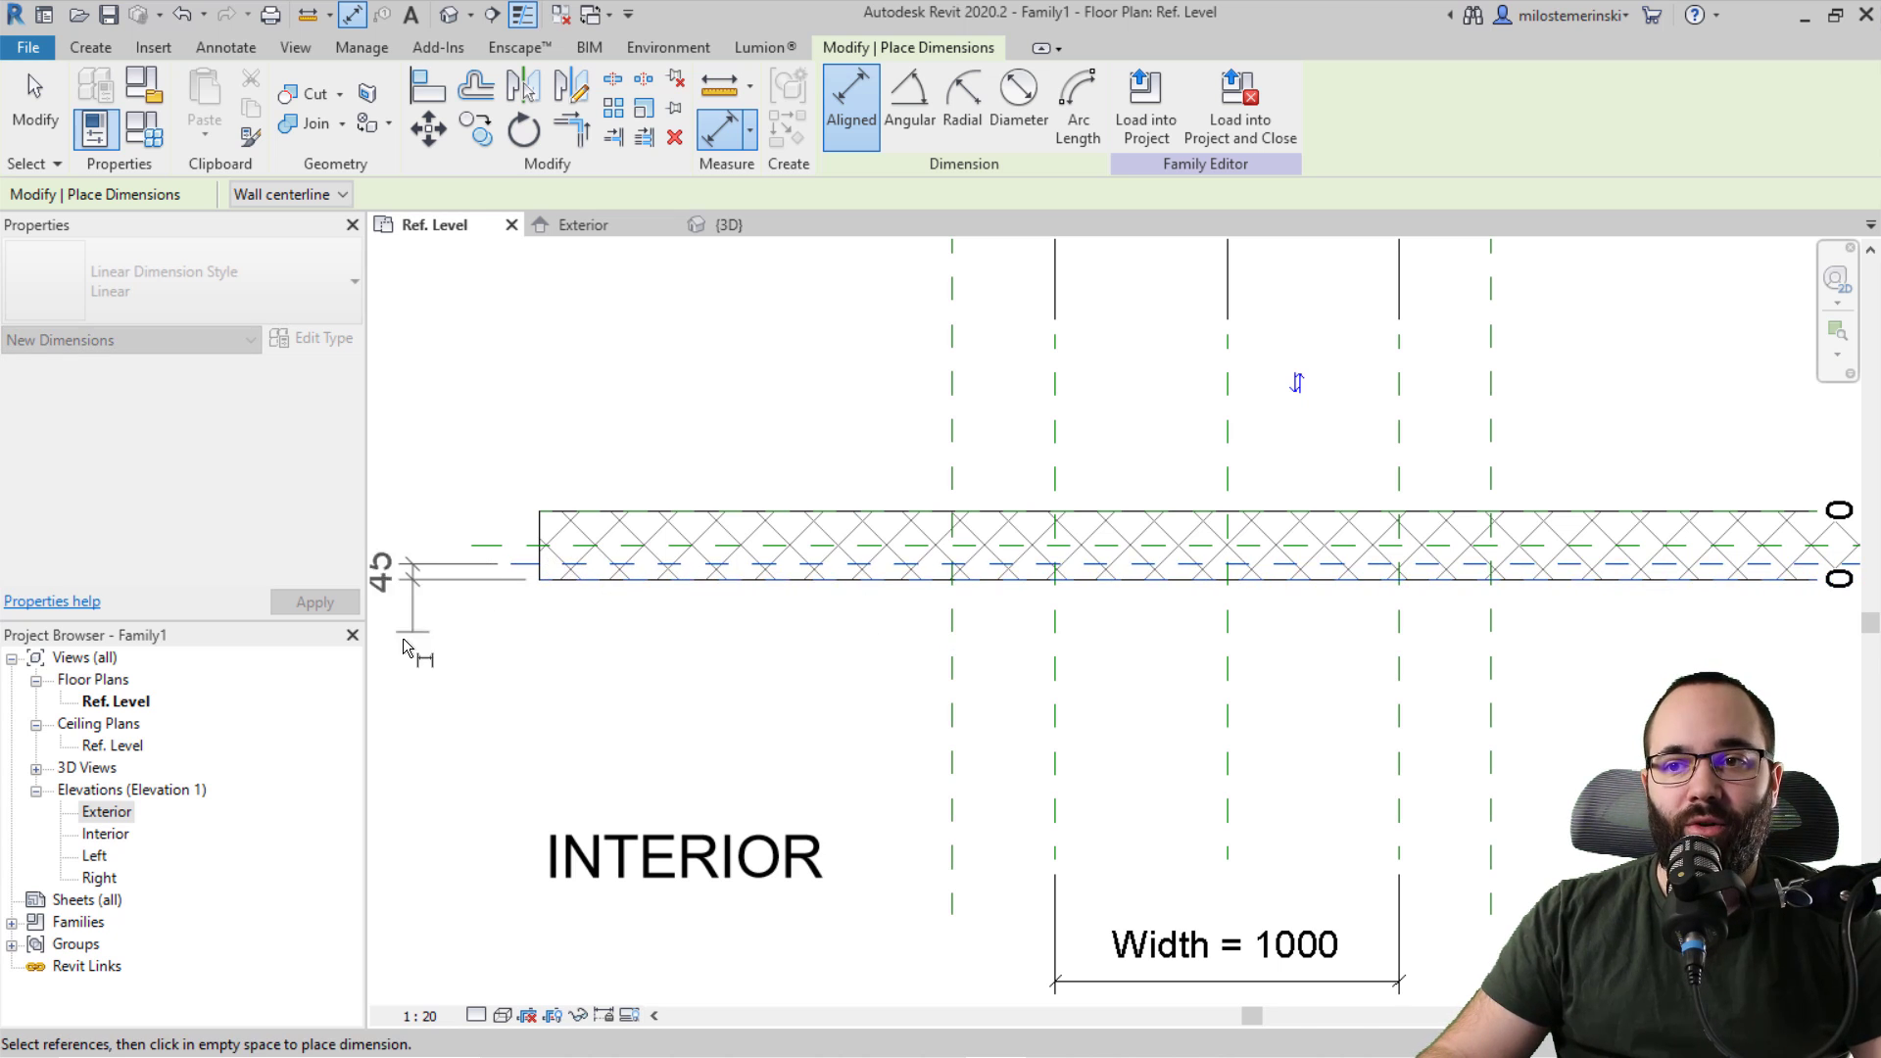
pyautogui.click(449, 679)
pyautogui.moveTo(449, 680); pyautogui.dragTo(660, 735, button='middle')
pyautogui.press('Escape')
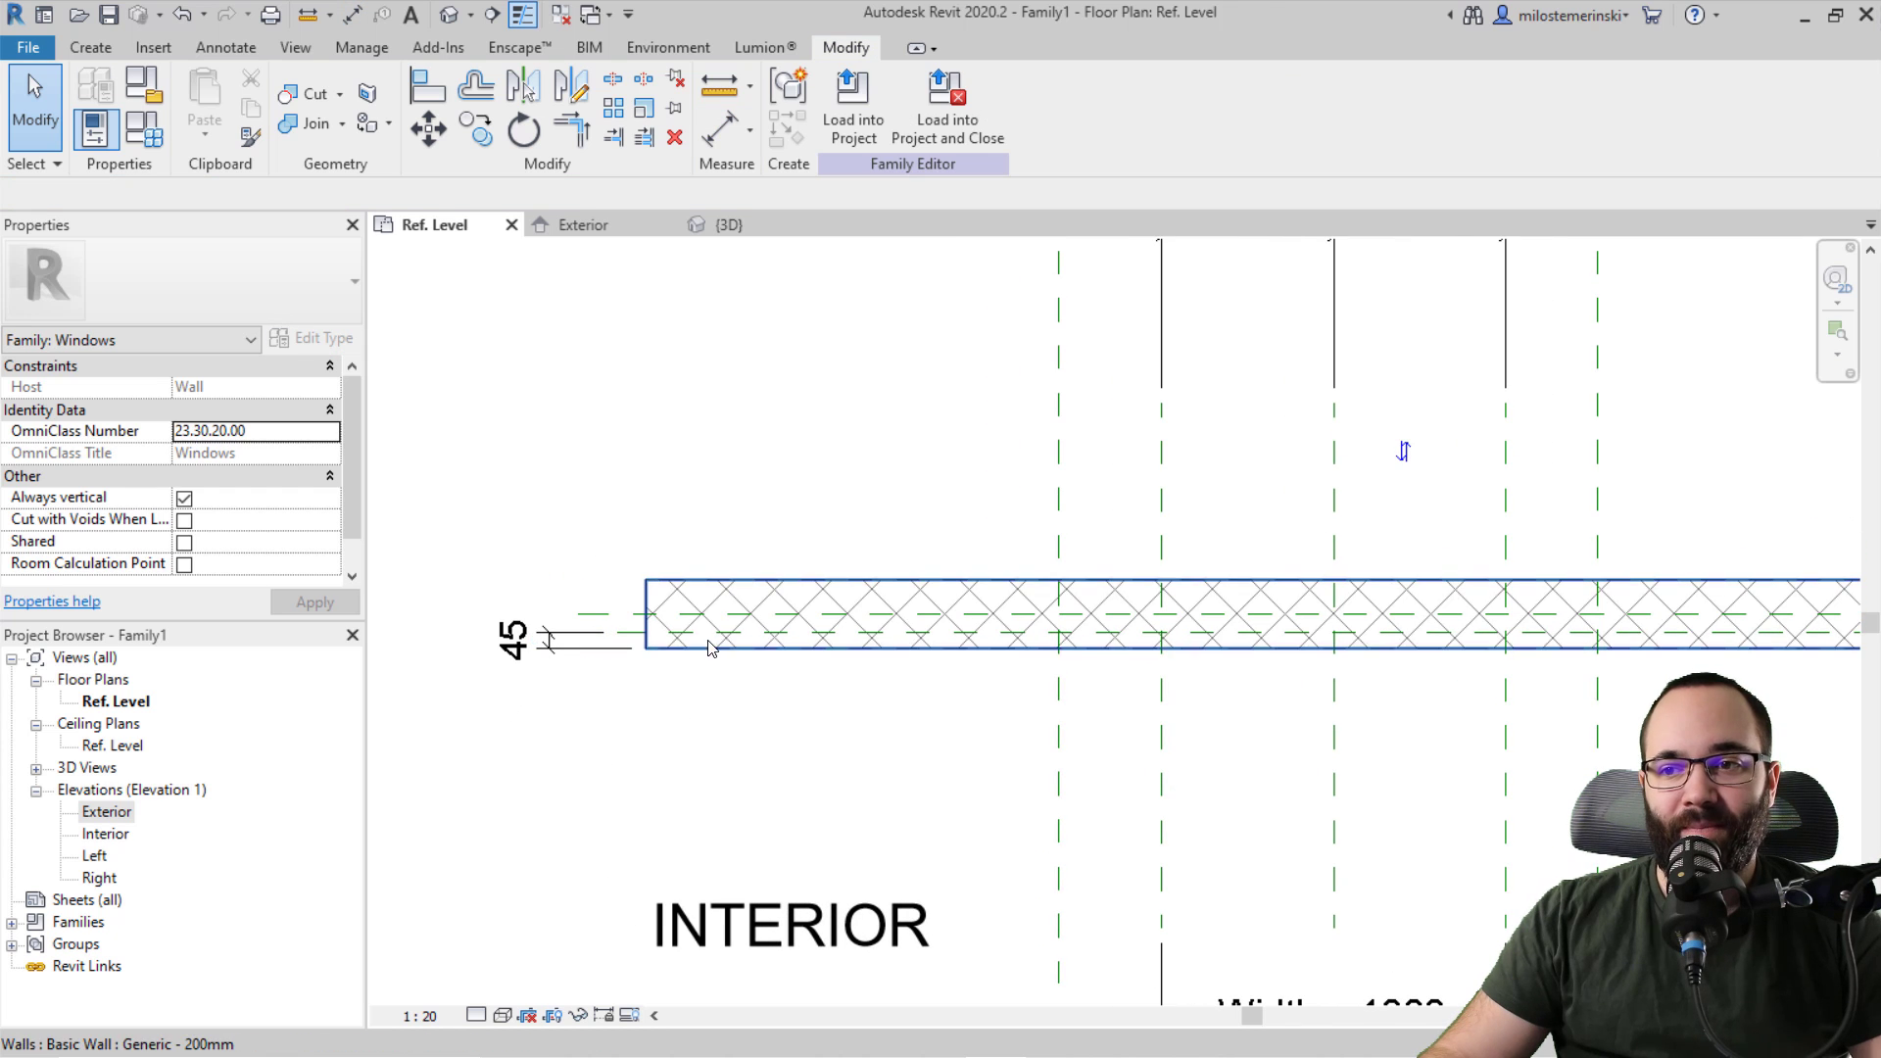
# Step: Name the new horizontal reference plane "Interior offset"
pyautogui.click(676, 633)
pyautogui.click(669, 646)
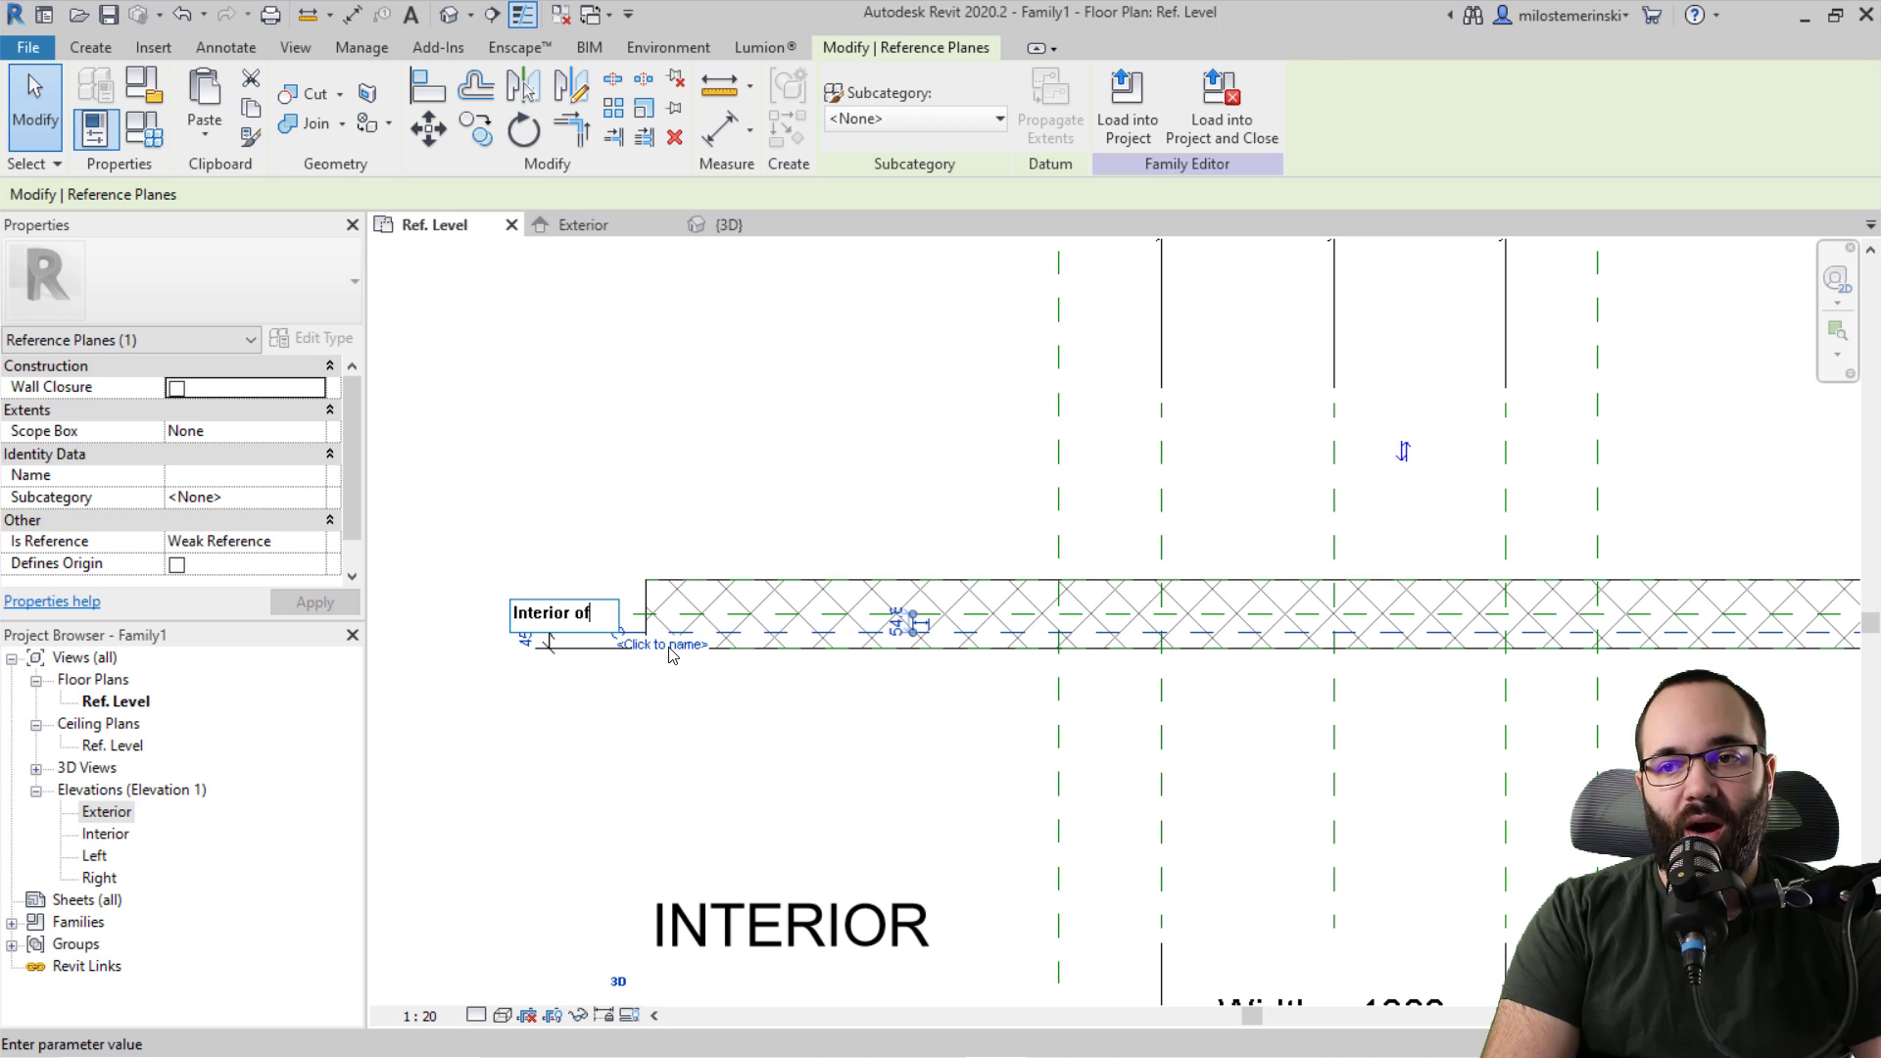
pyautogui.press('Return')
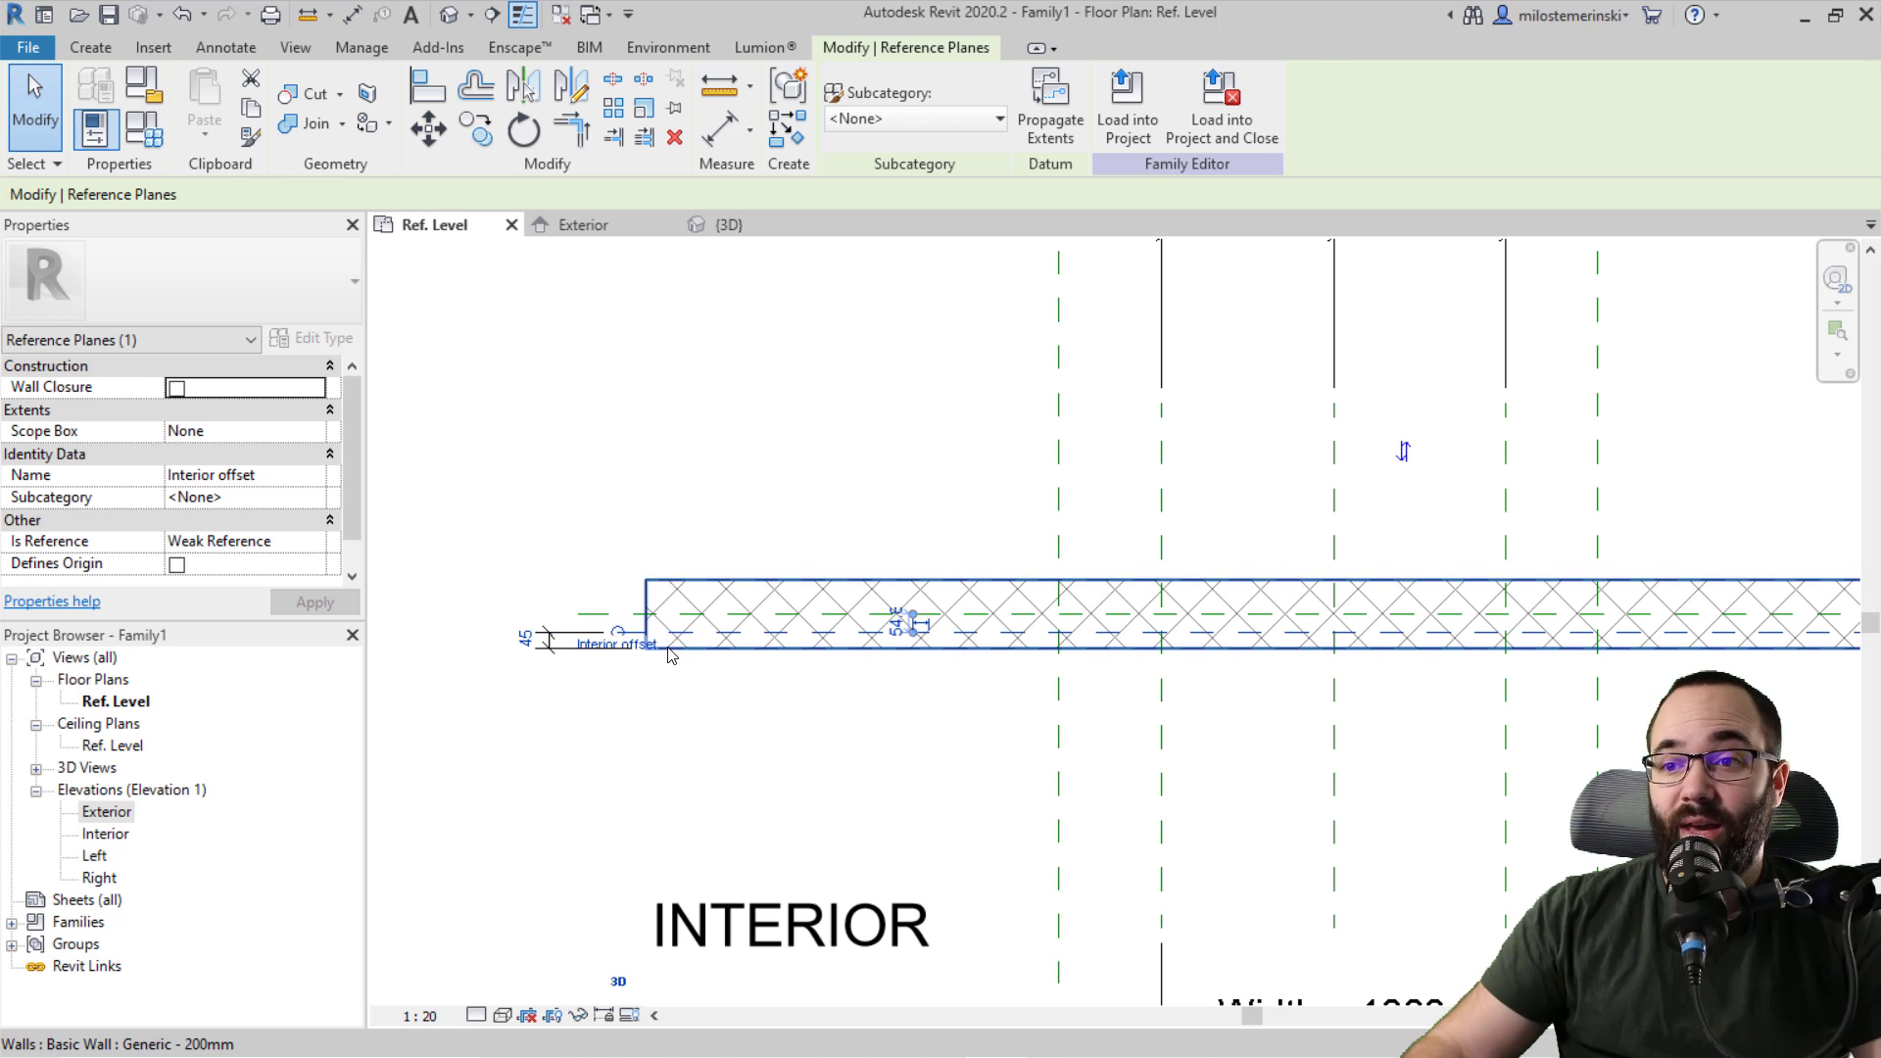
pyautogui.click(669, 654)
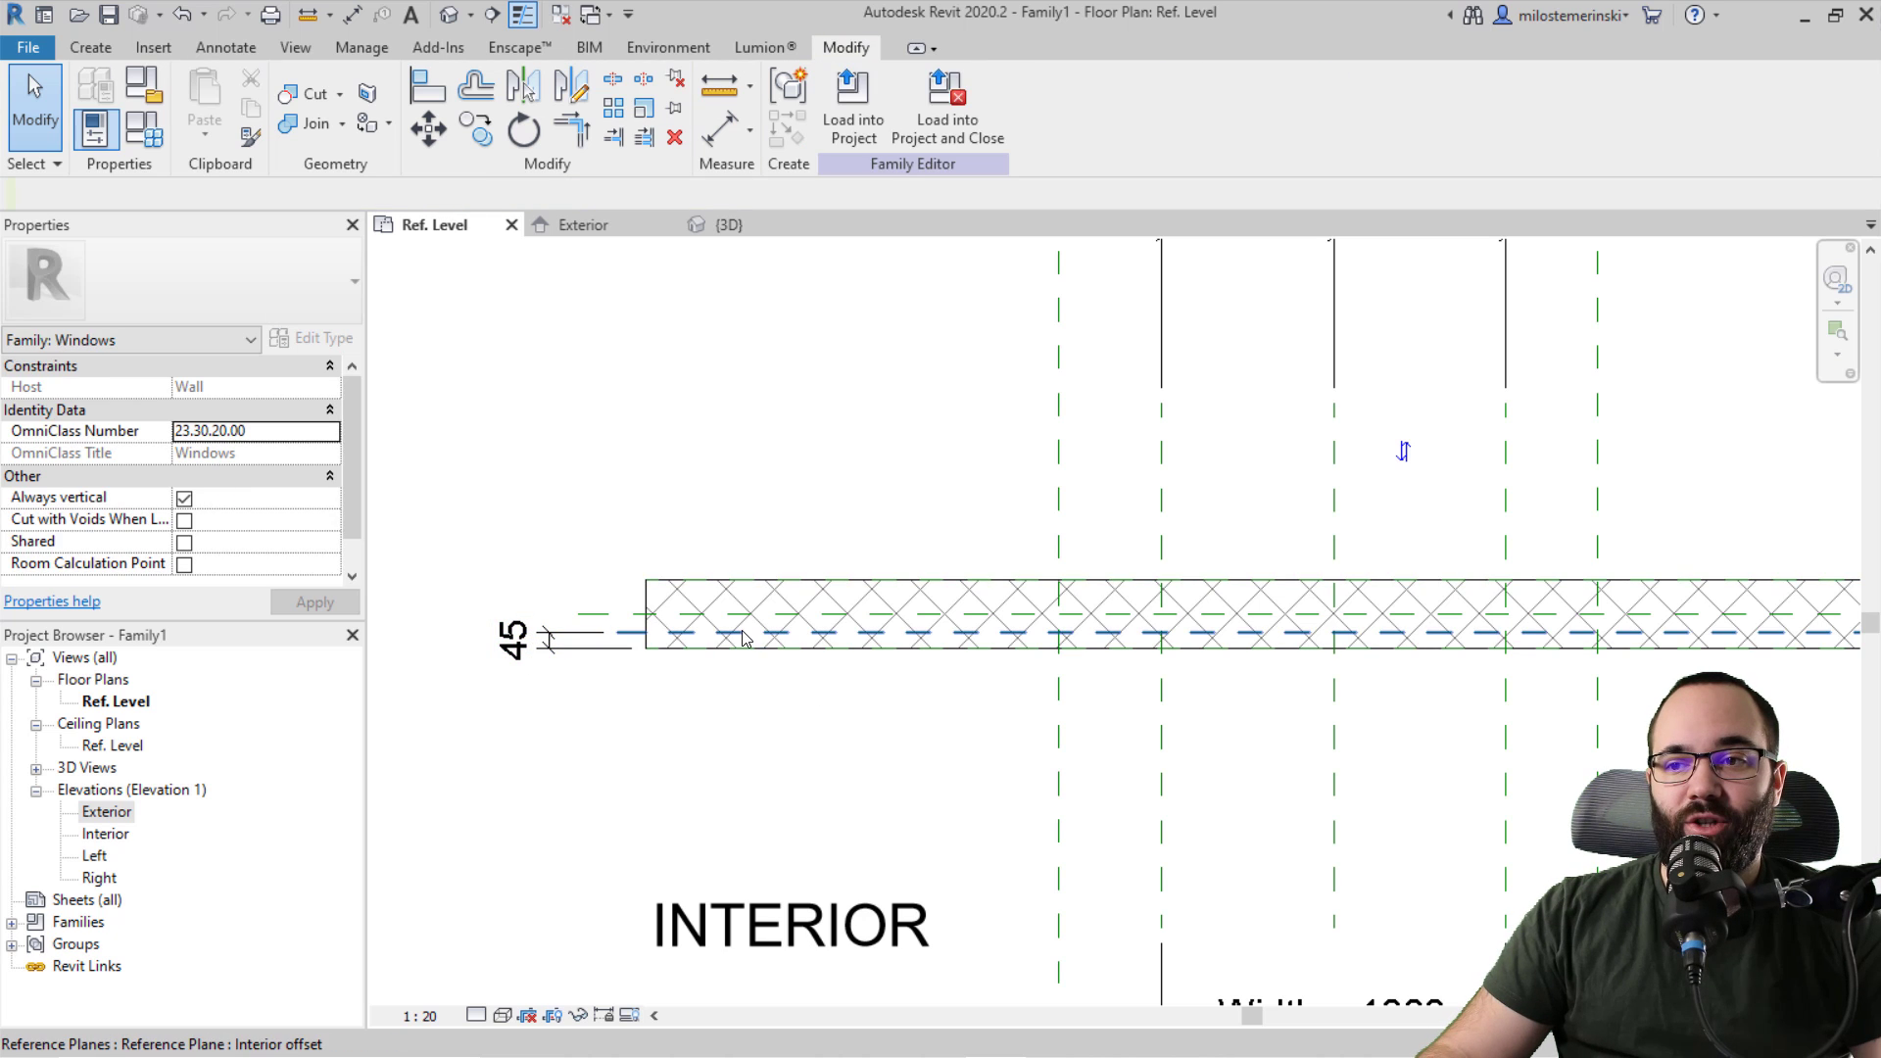
# Step: Set the Interior offset plane's distance from the interior face to 60 mm and lock that dimension
pyautogui.click(744, 638)
pyautogui.click(533, 646)
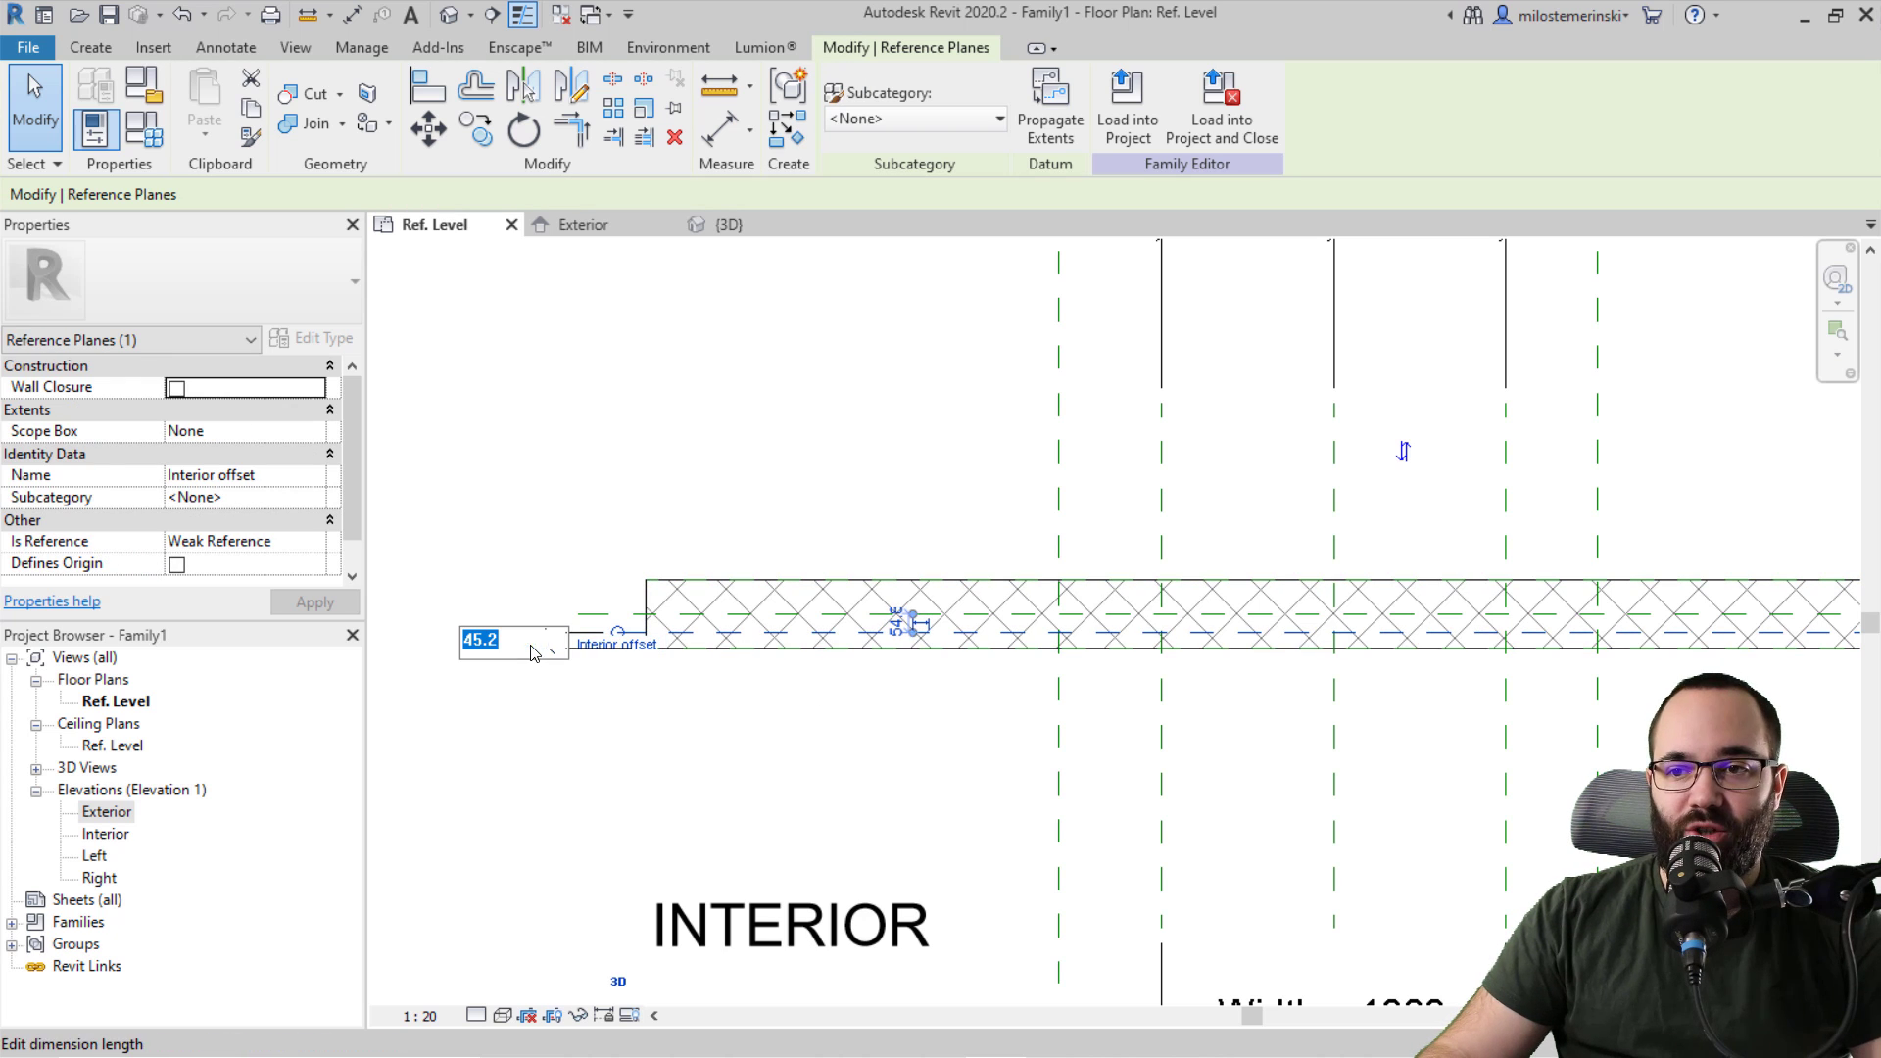
pyautogui.write('60')
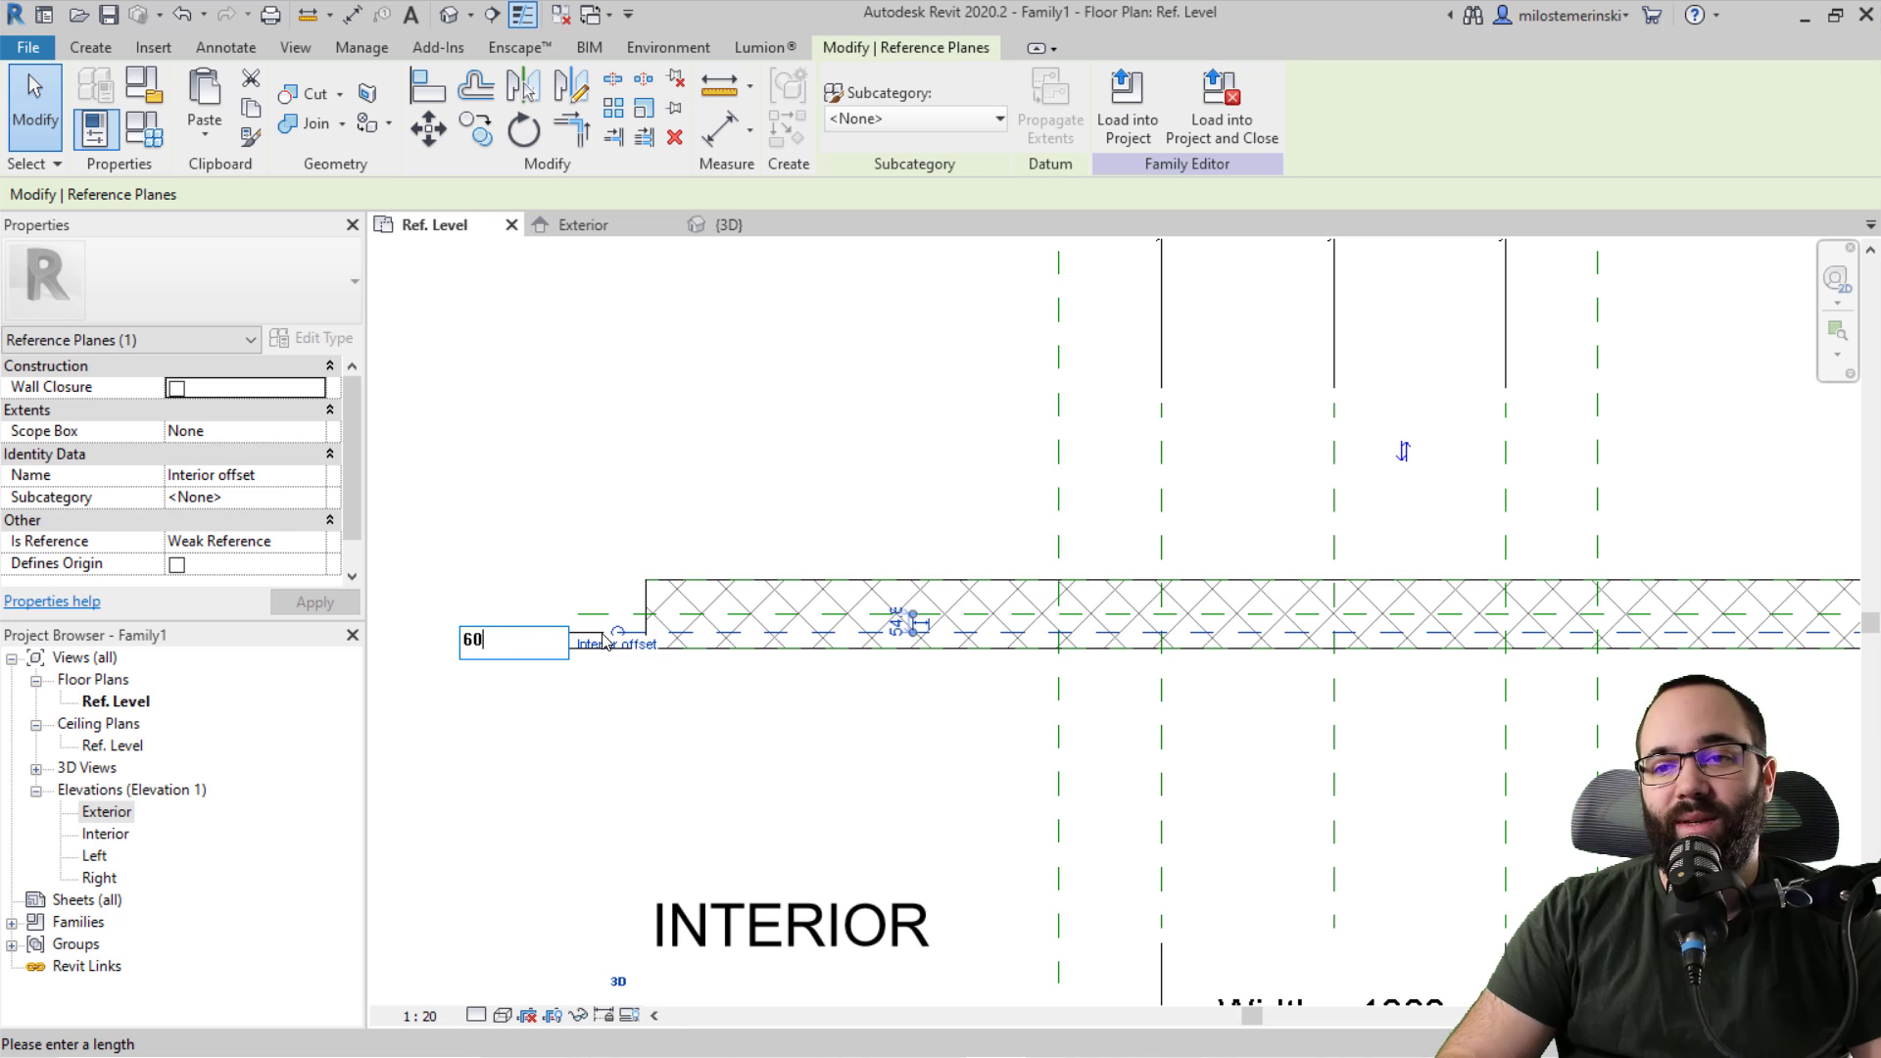
pyautogui.press('Return')
pyautogui.click(637, 723)
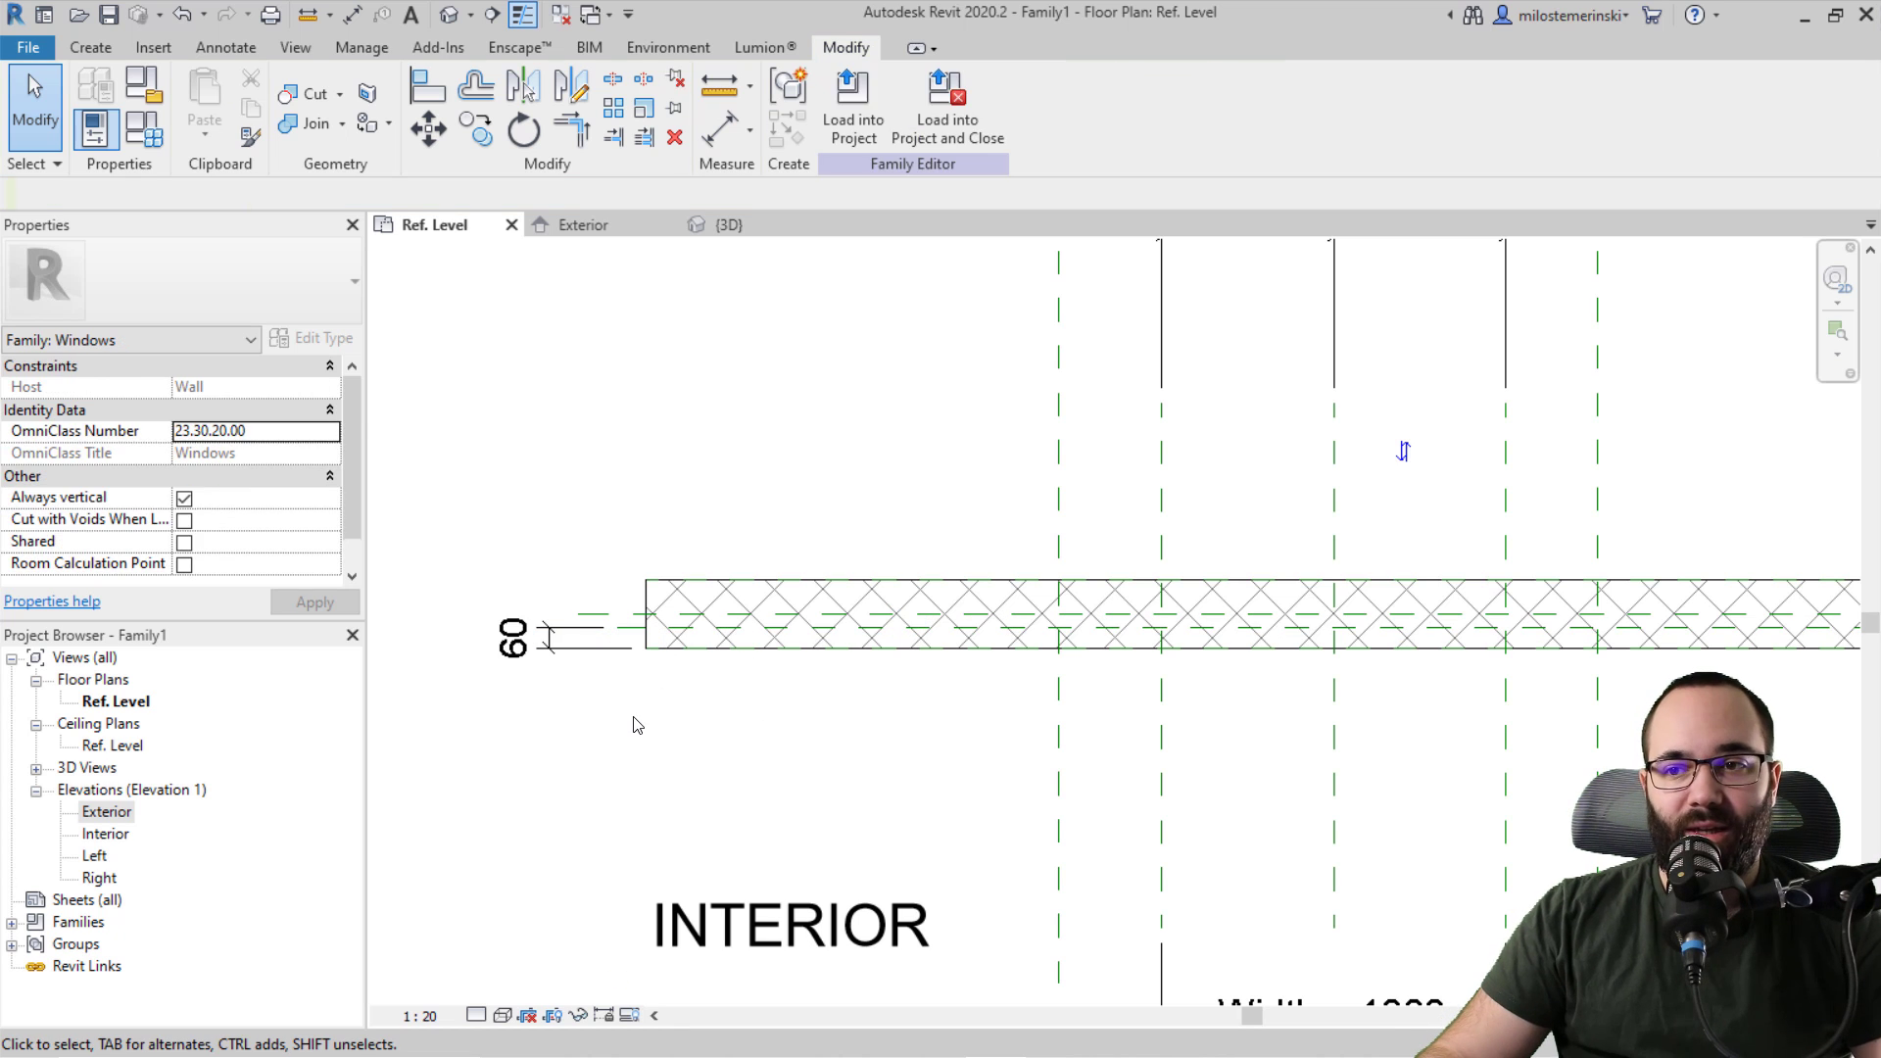
pyautogui.click(546, 650)
pyautogui.click(587, 642)
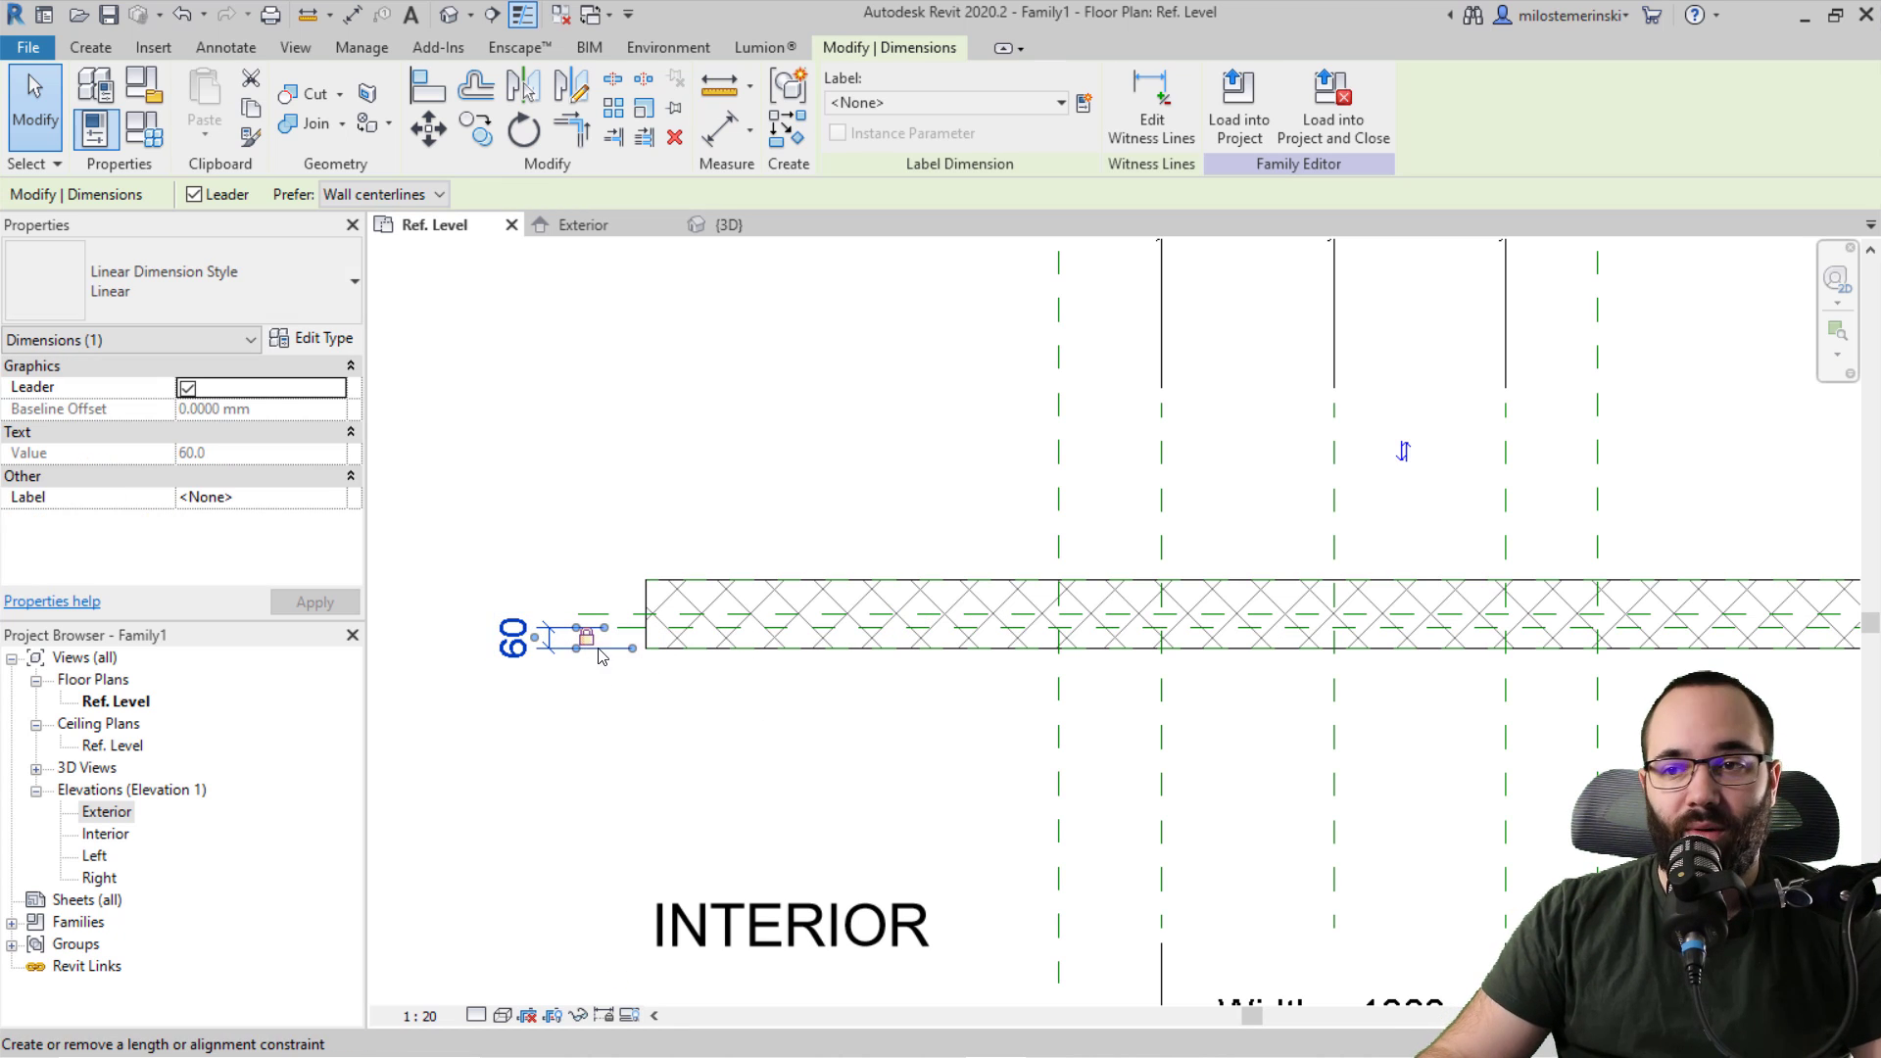
pyautogui.click(618, 707)
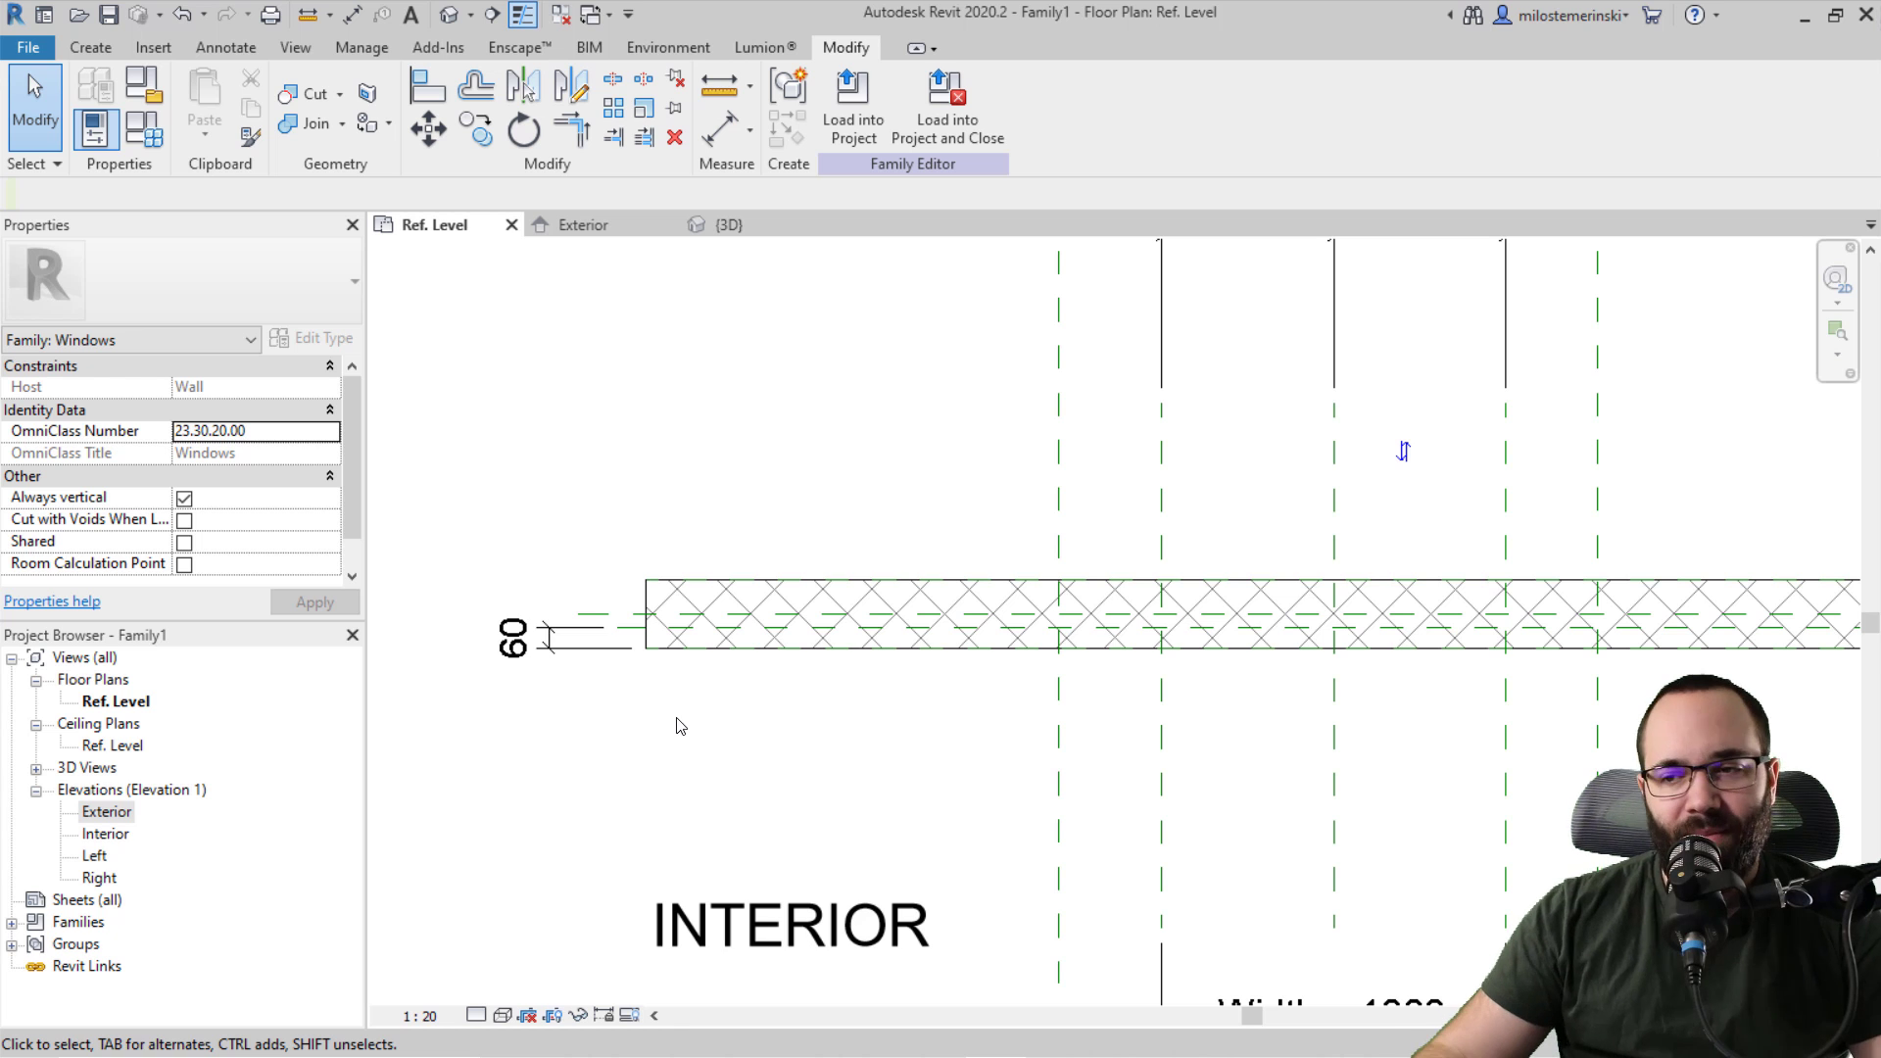
pyautogui.moveTo(927, 750); pyautogui.dragTo(767, 710, button='middle')
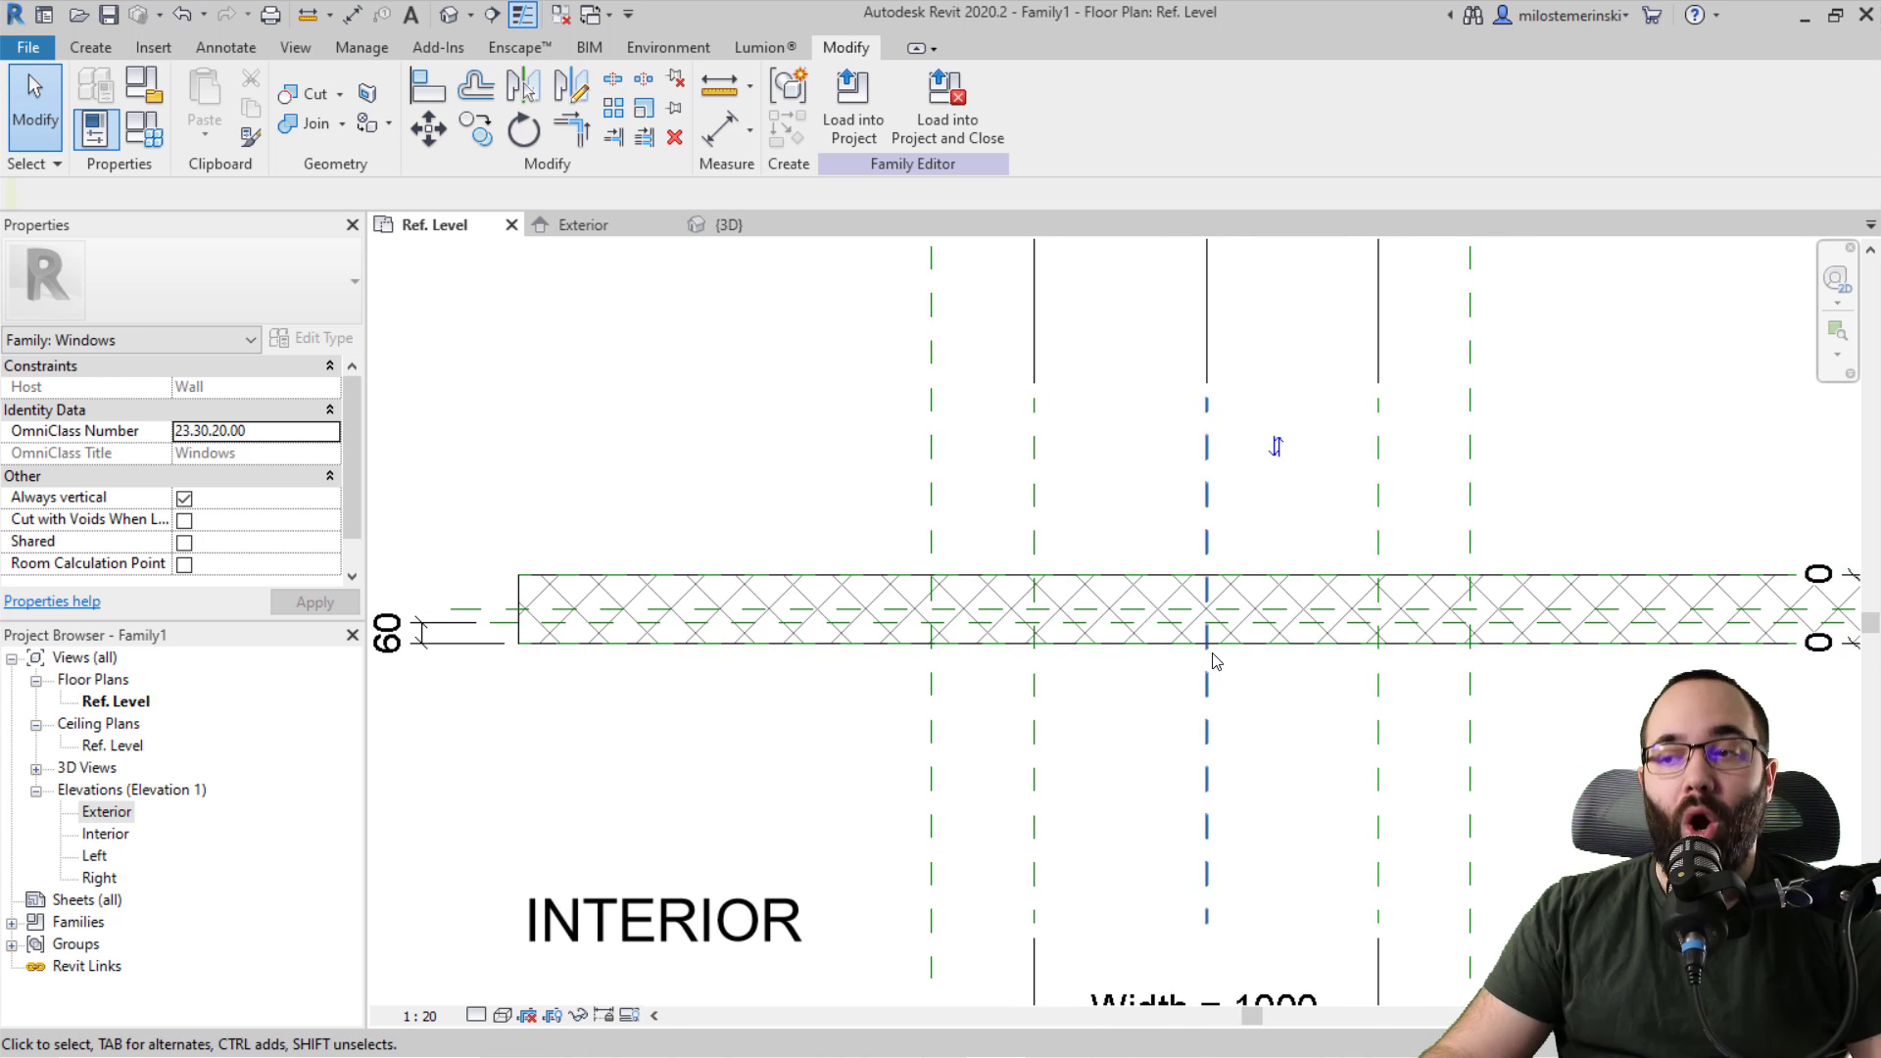
pyautogui.moveTo(832, 735)
pyautogui.mouseDown(button='middle')
pyautogui.moveTo(752, 646)
pyautogui.moveTo(637, 669)
pyautogui.mouseUp(button='middle')
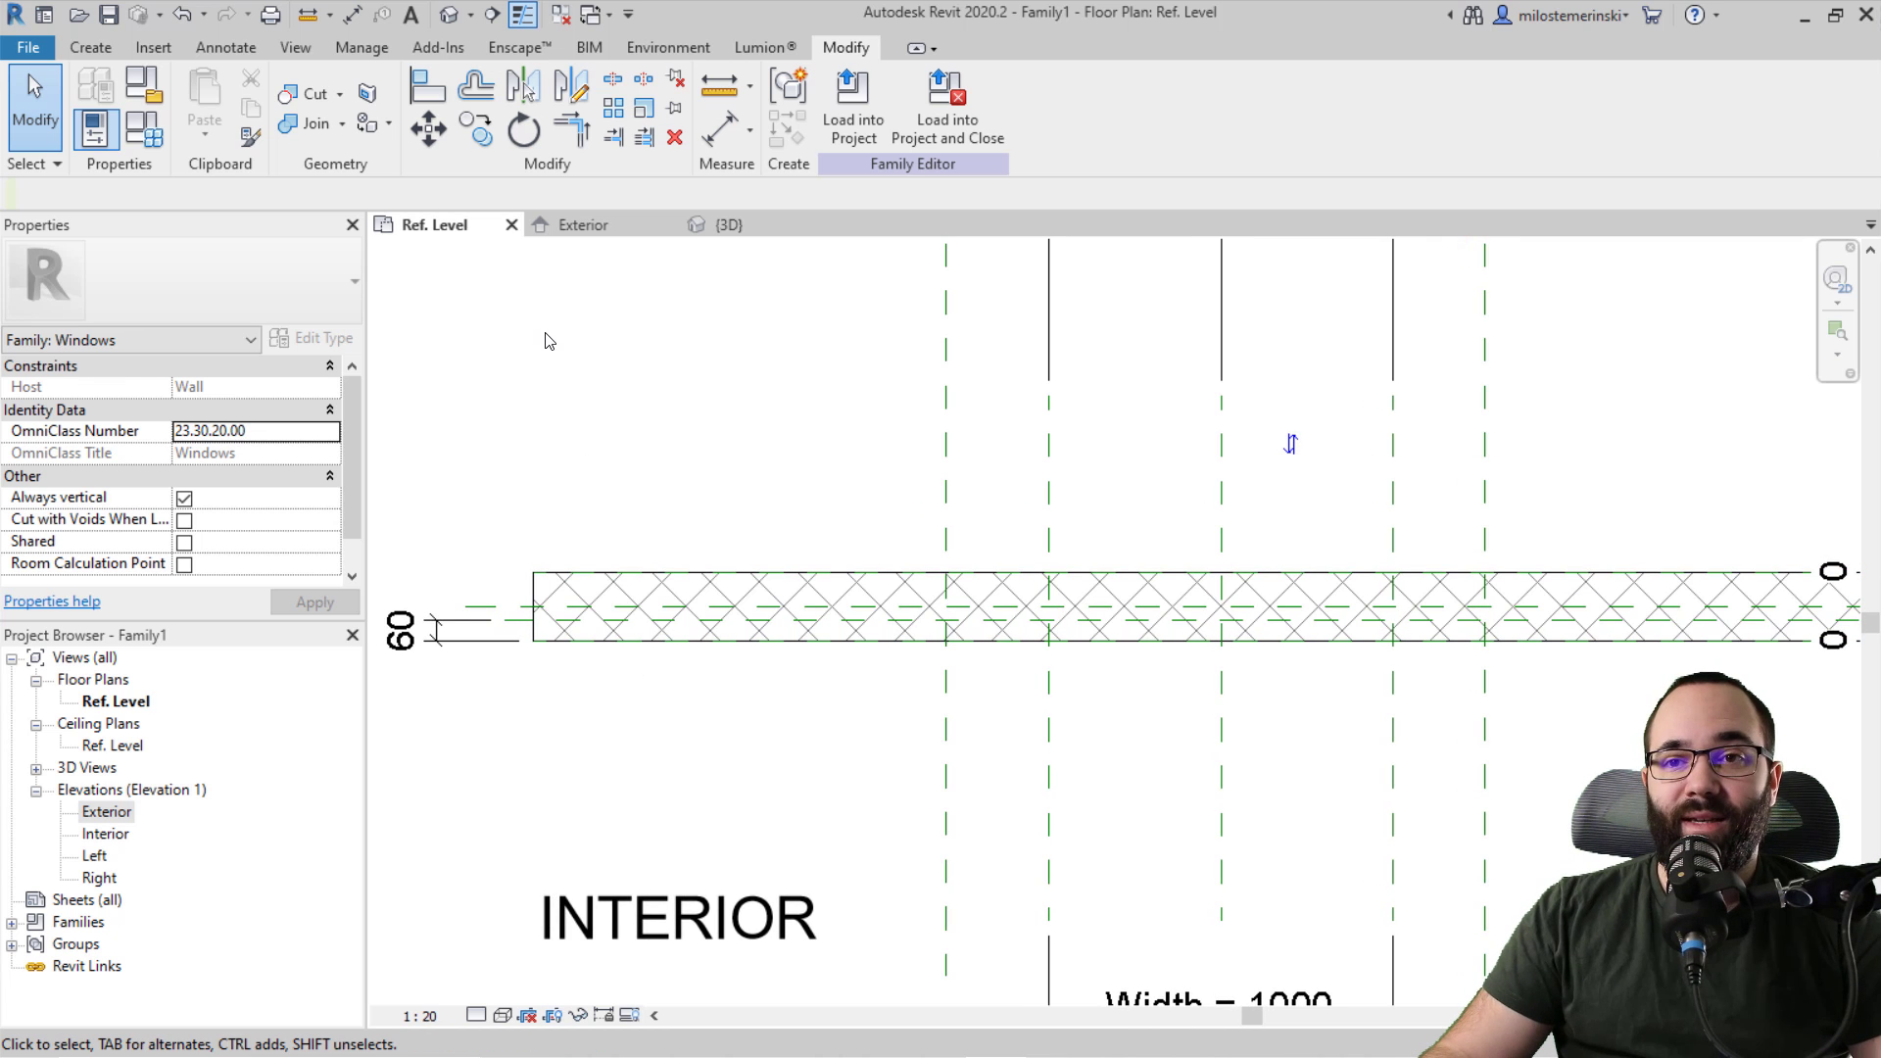
pyautogui.click(90, 47)
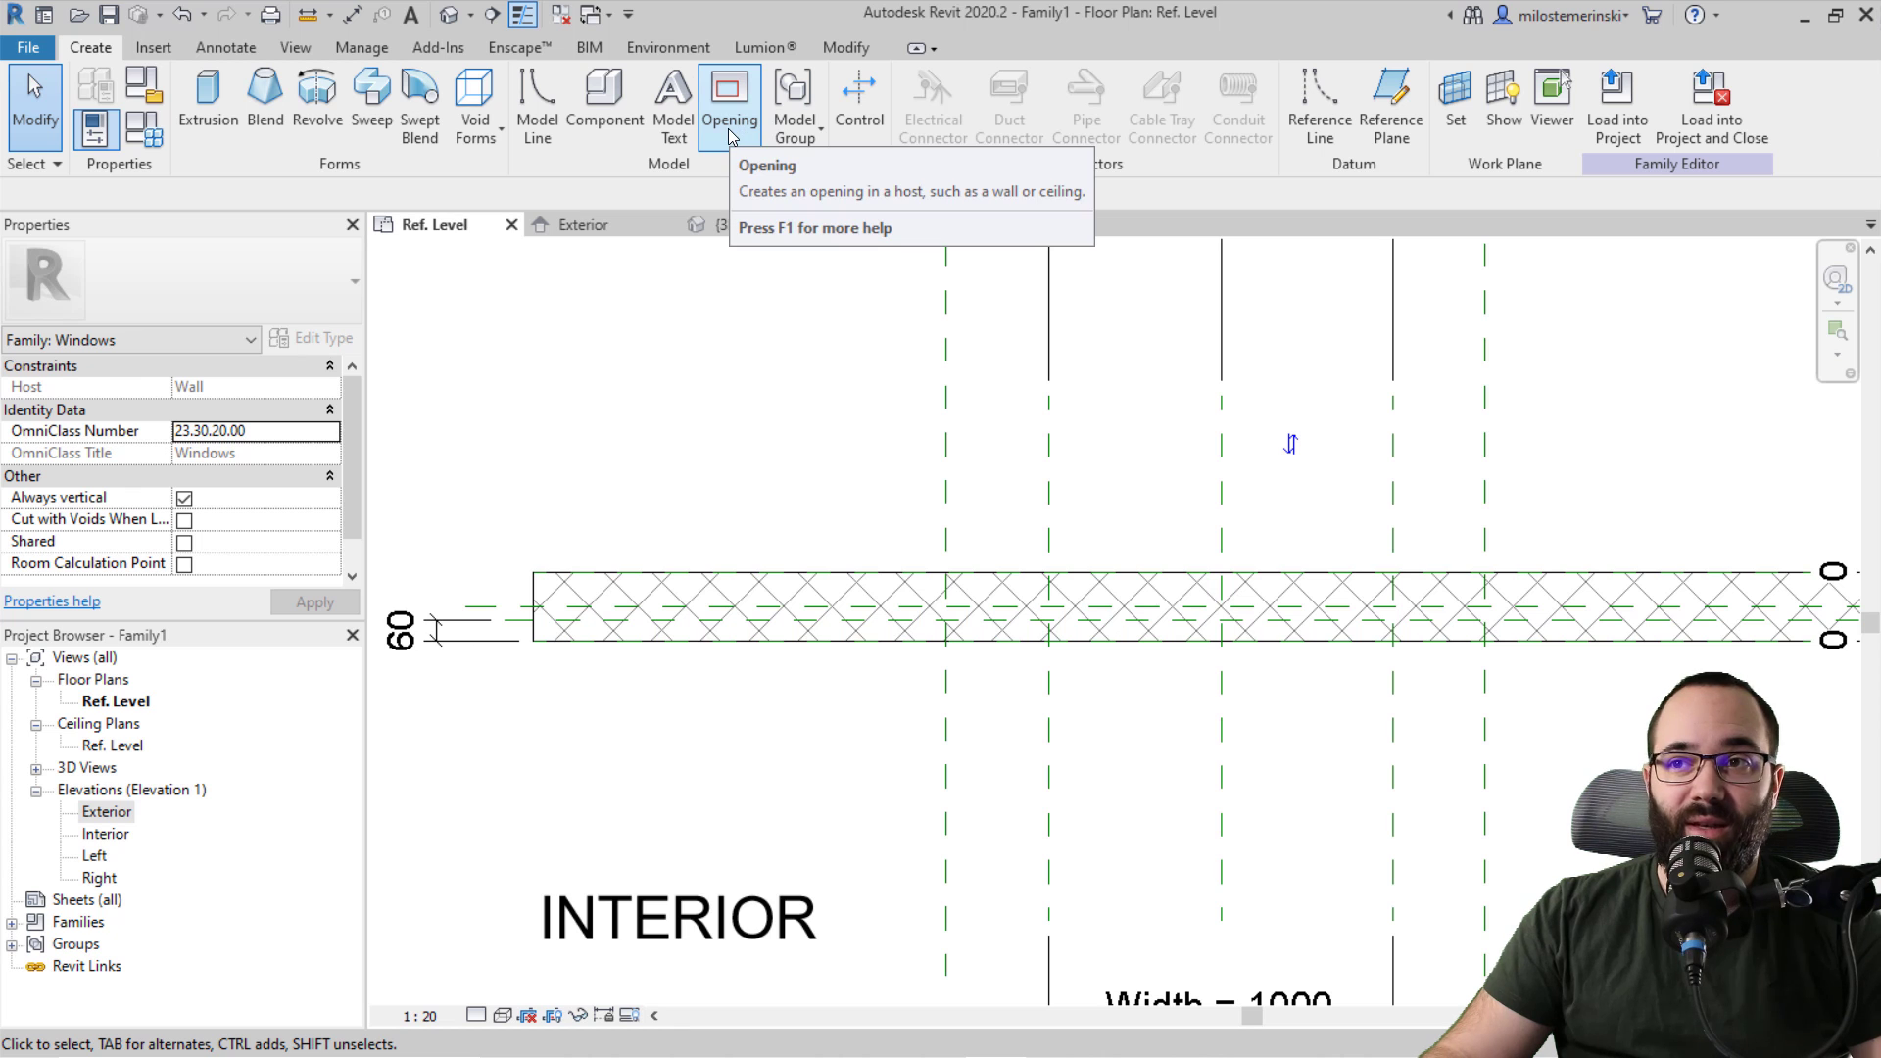
pyautogui.click(475, 107)
pyautogui.click(706, 467)
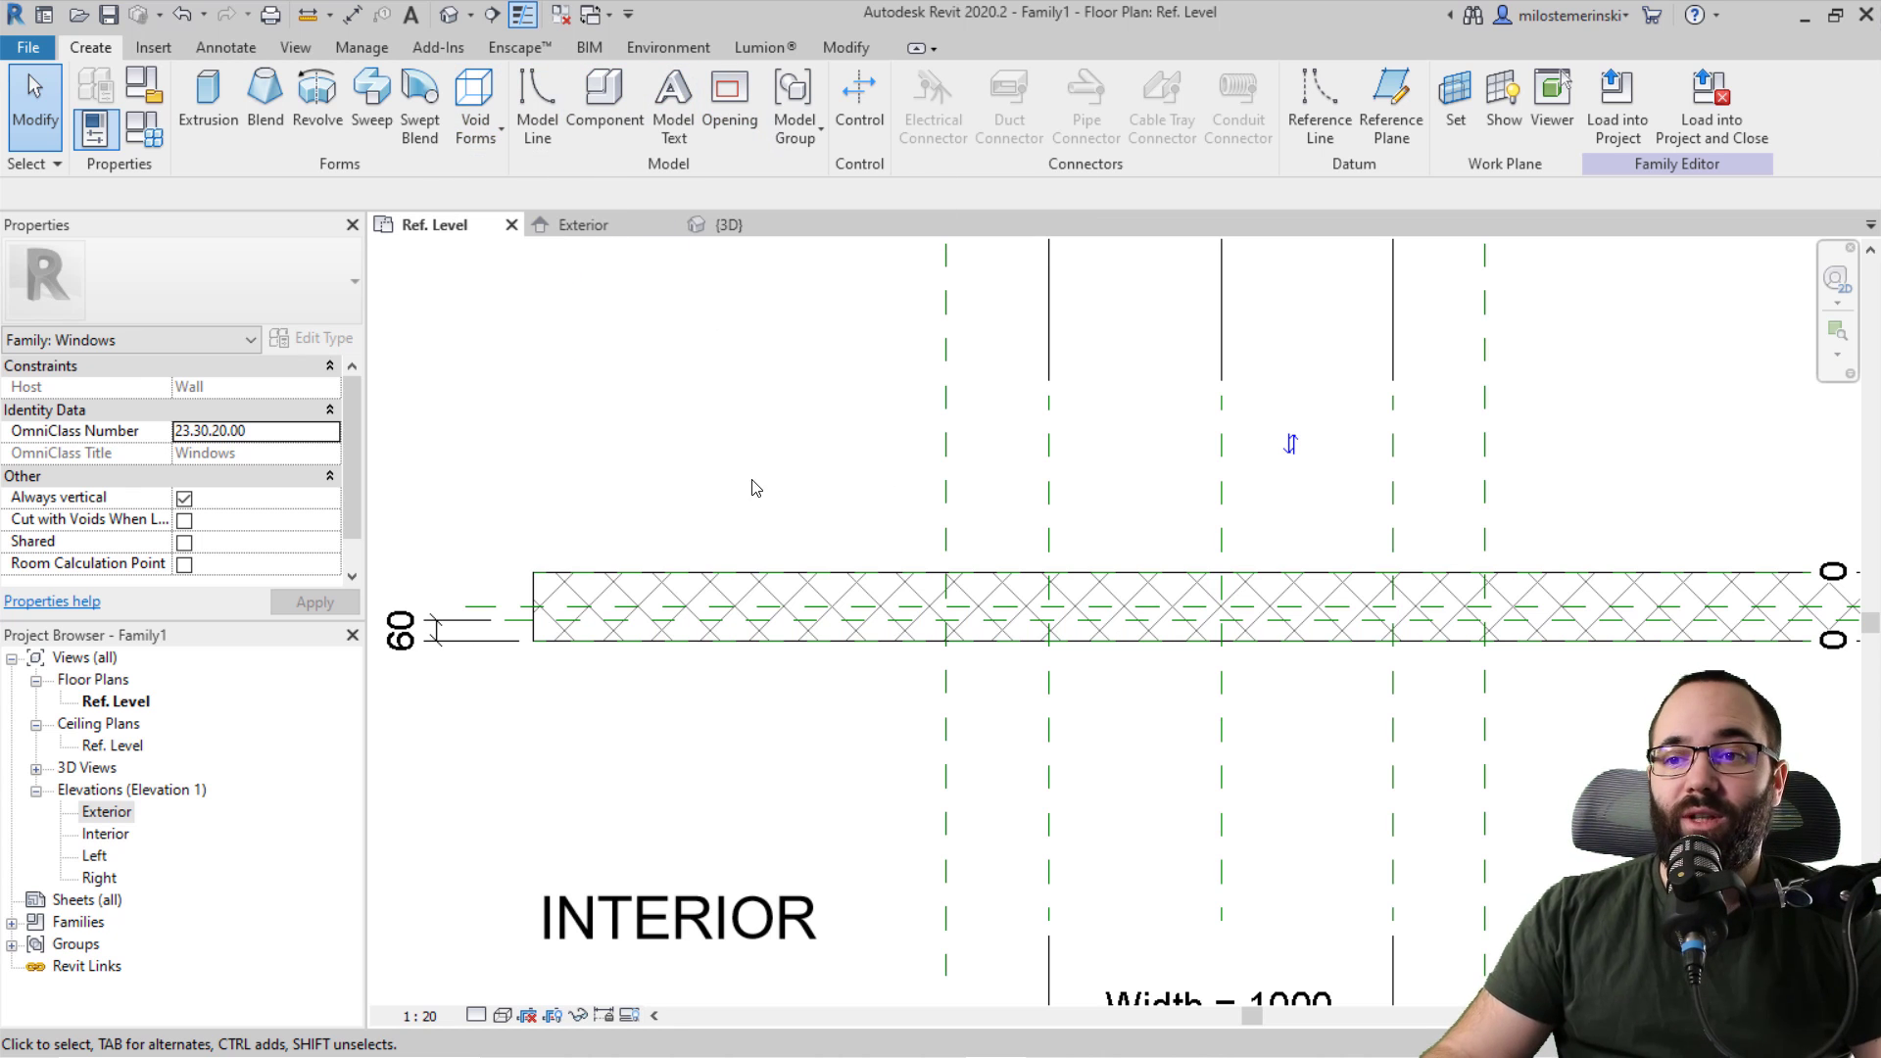
pyautogui.moveTo(755, 486); pyautogui.dragTo(760, 450, button='middle')
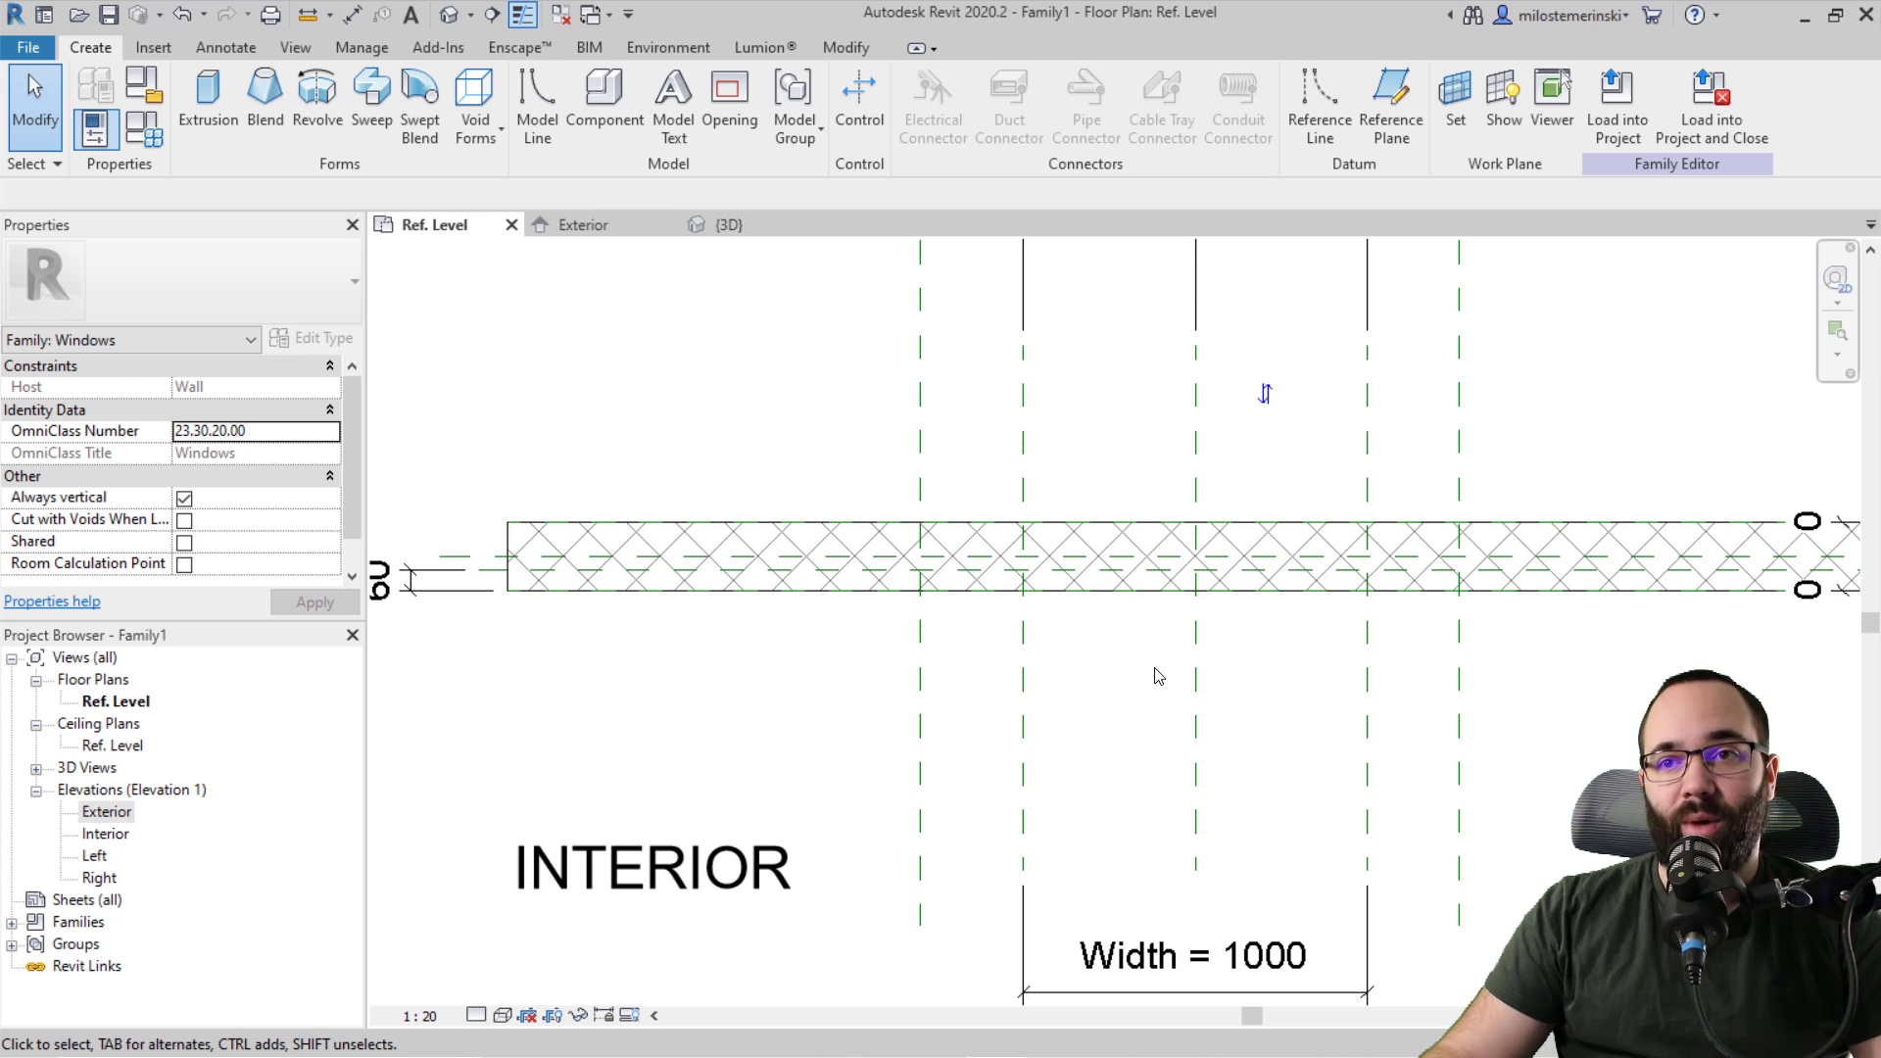
# Step: Start an extrusion in the Exterior elevation and set its work plane to Reference Plane : Interior
pyautogui.click(588, 226)
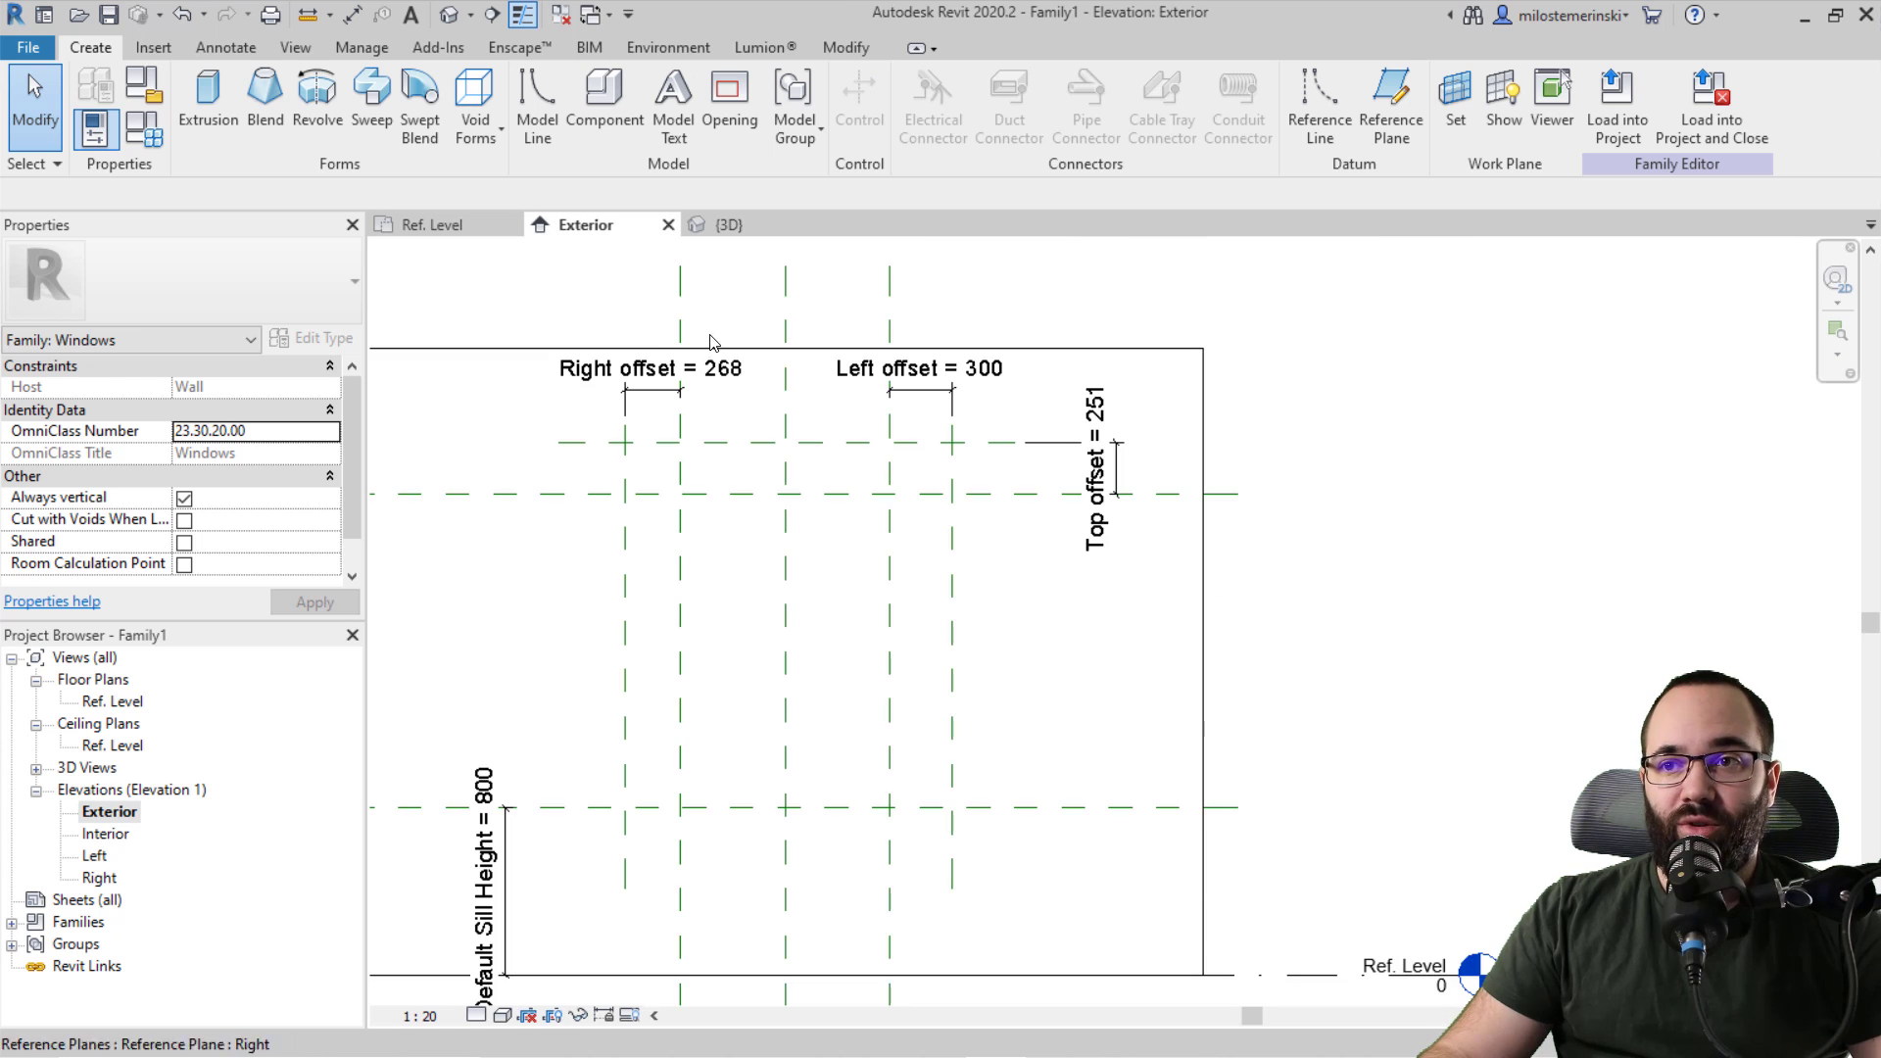
pyautogui.moveTo(739, 638); pyautogui.dragTo(684, 579, button='middle')
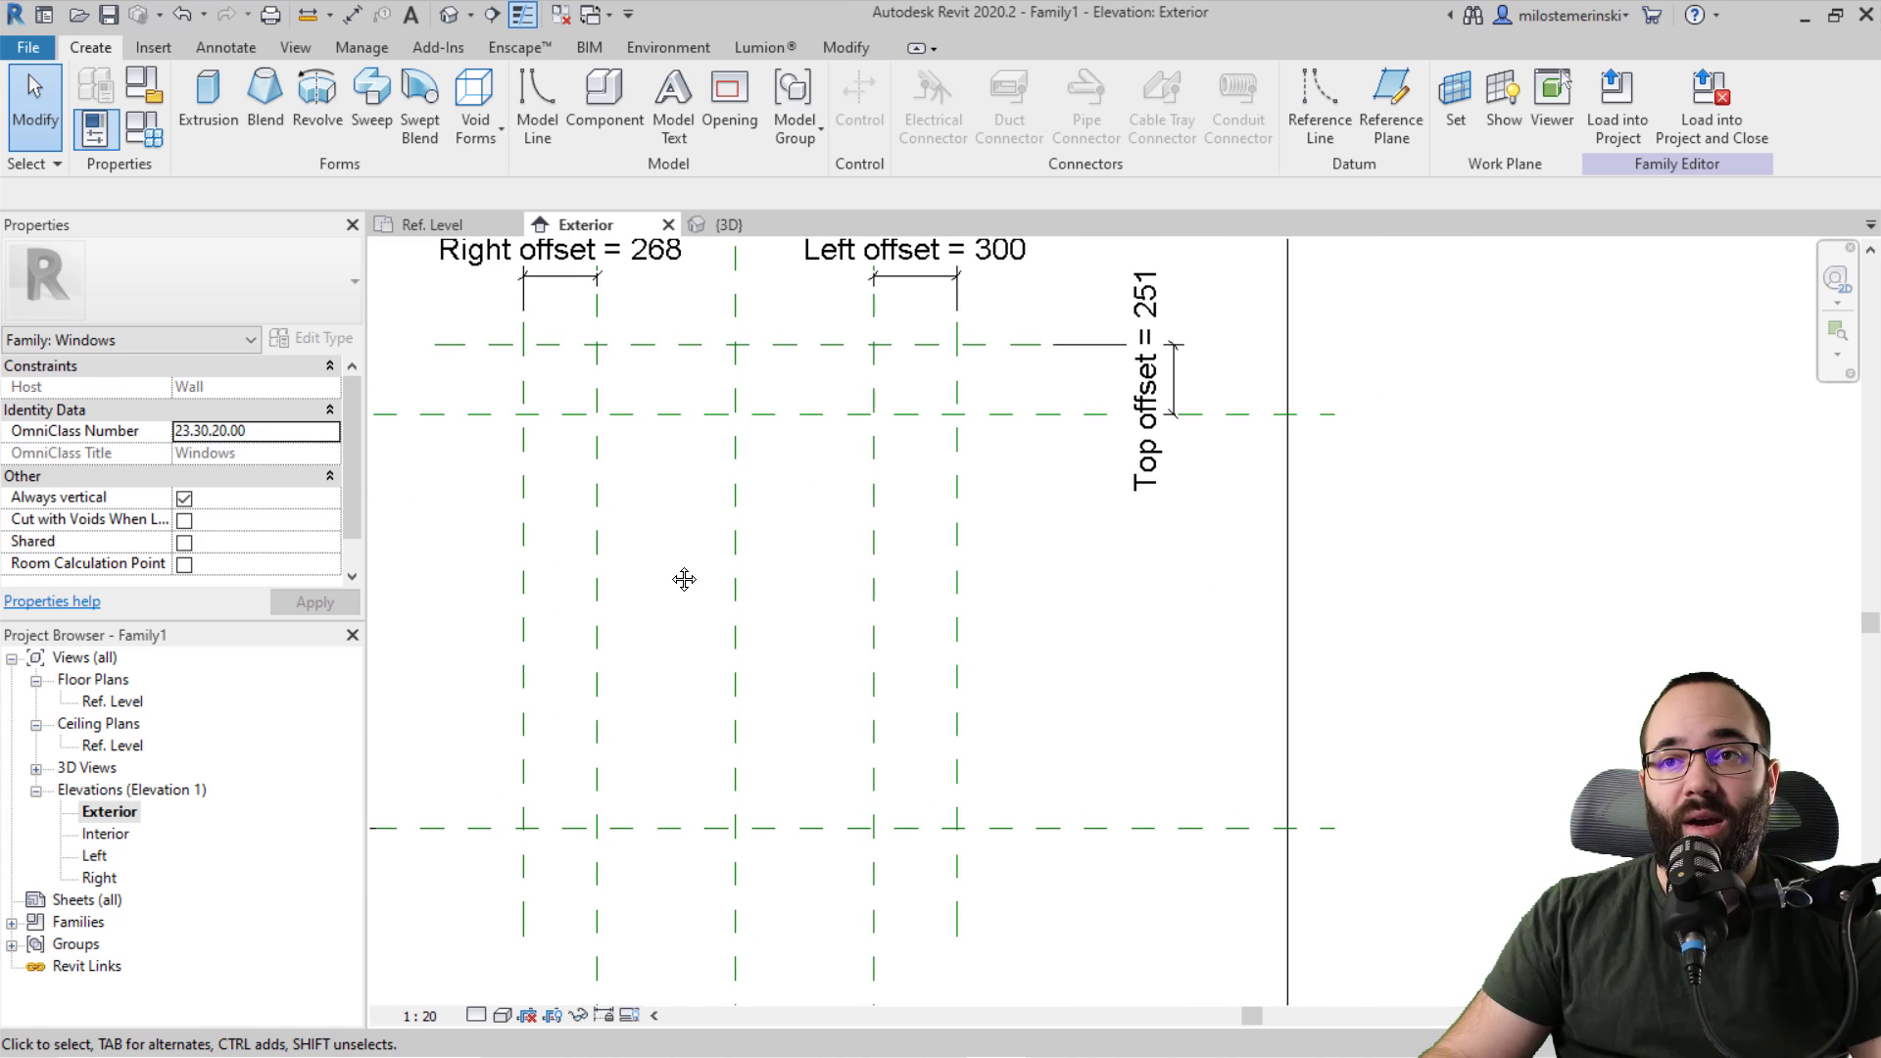
pyautogui.click(208, 98)
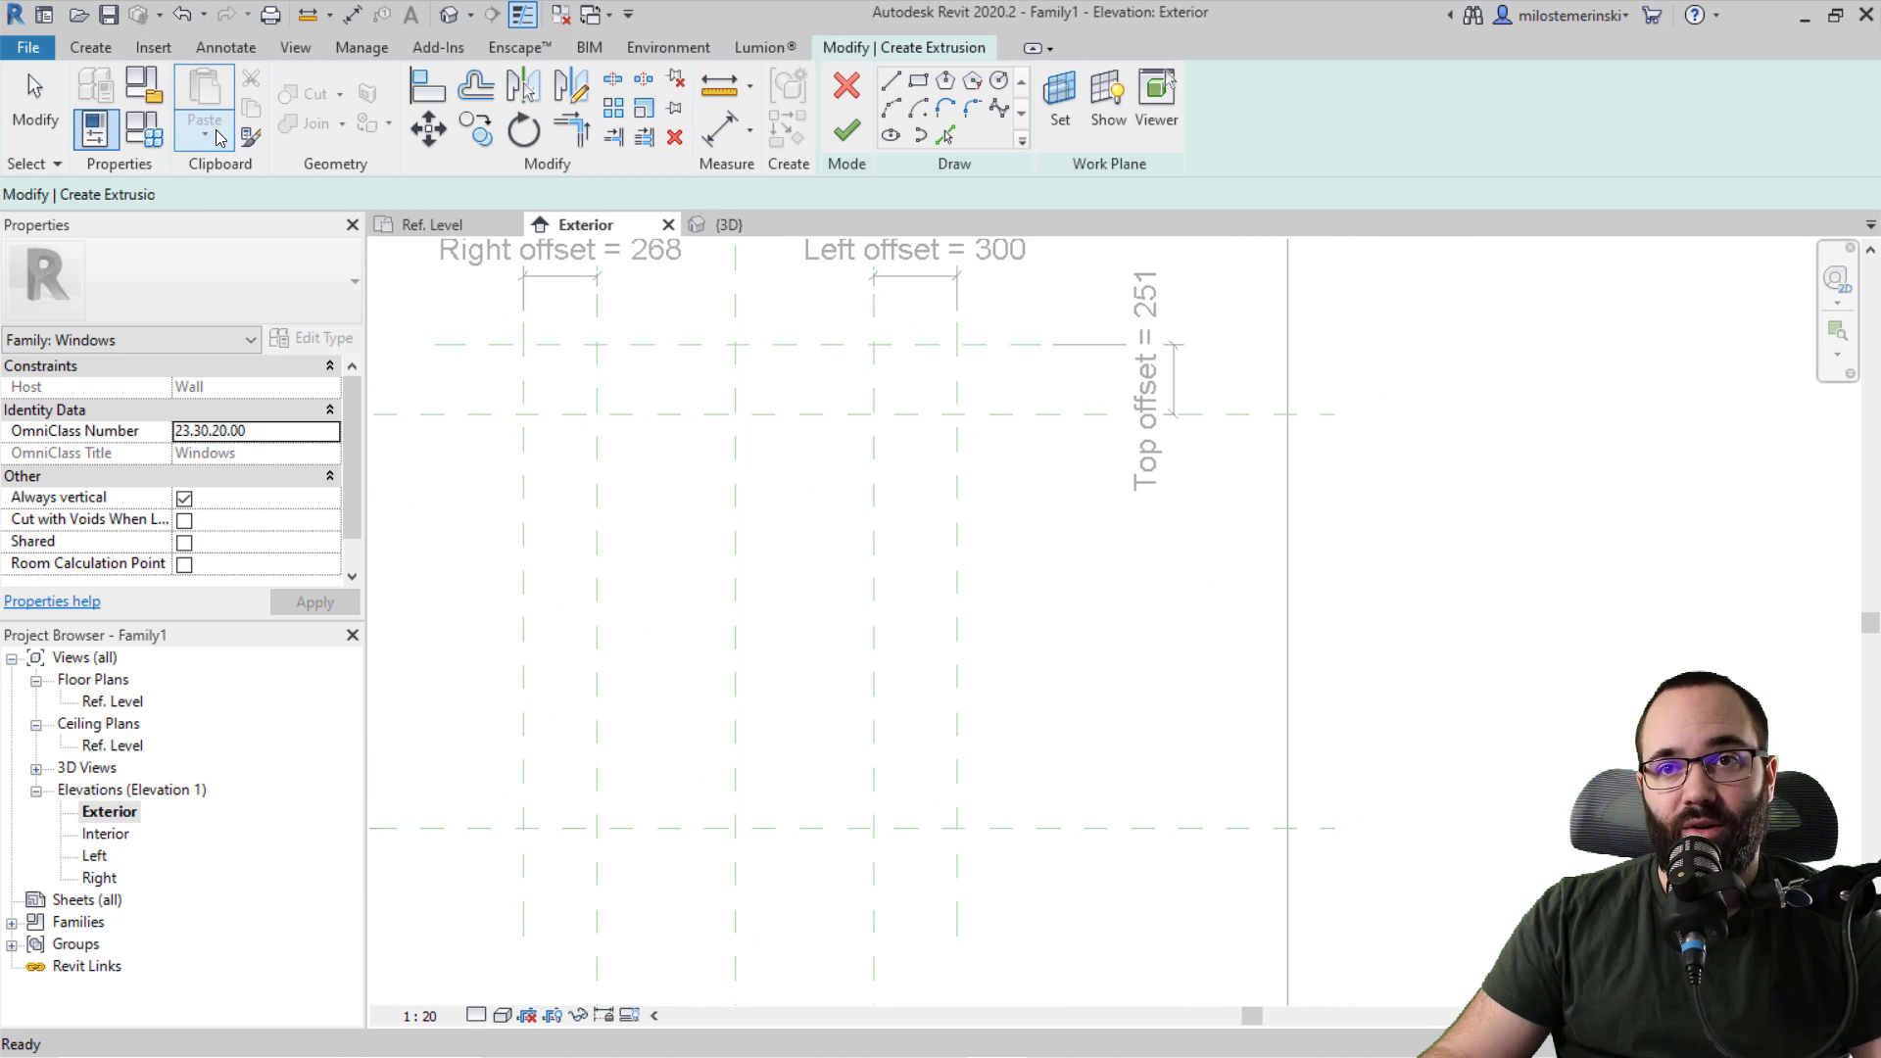
pyautogui.click(1071, 137)
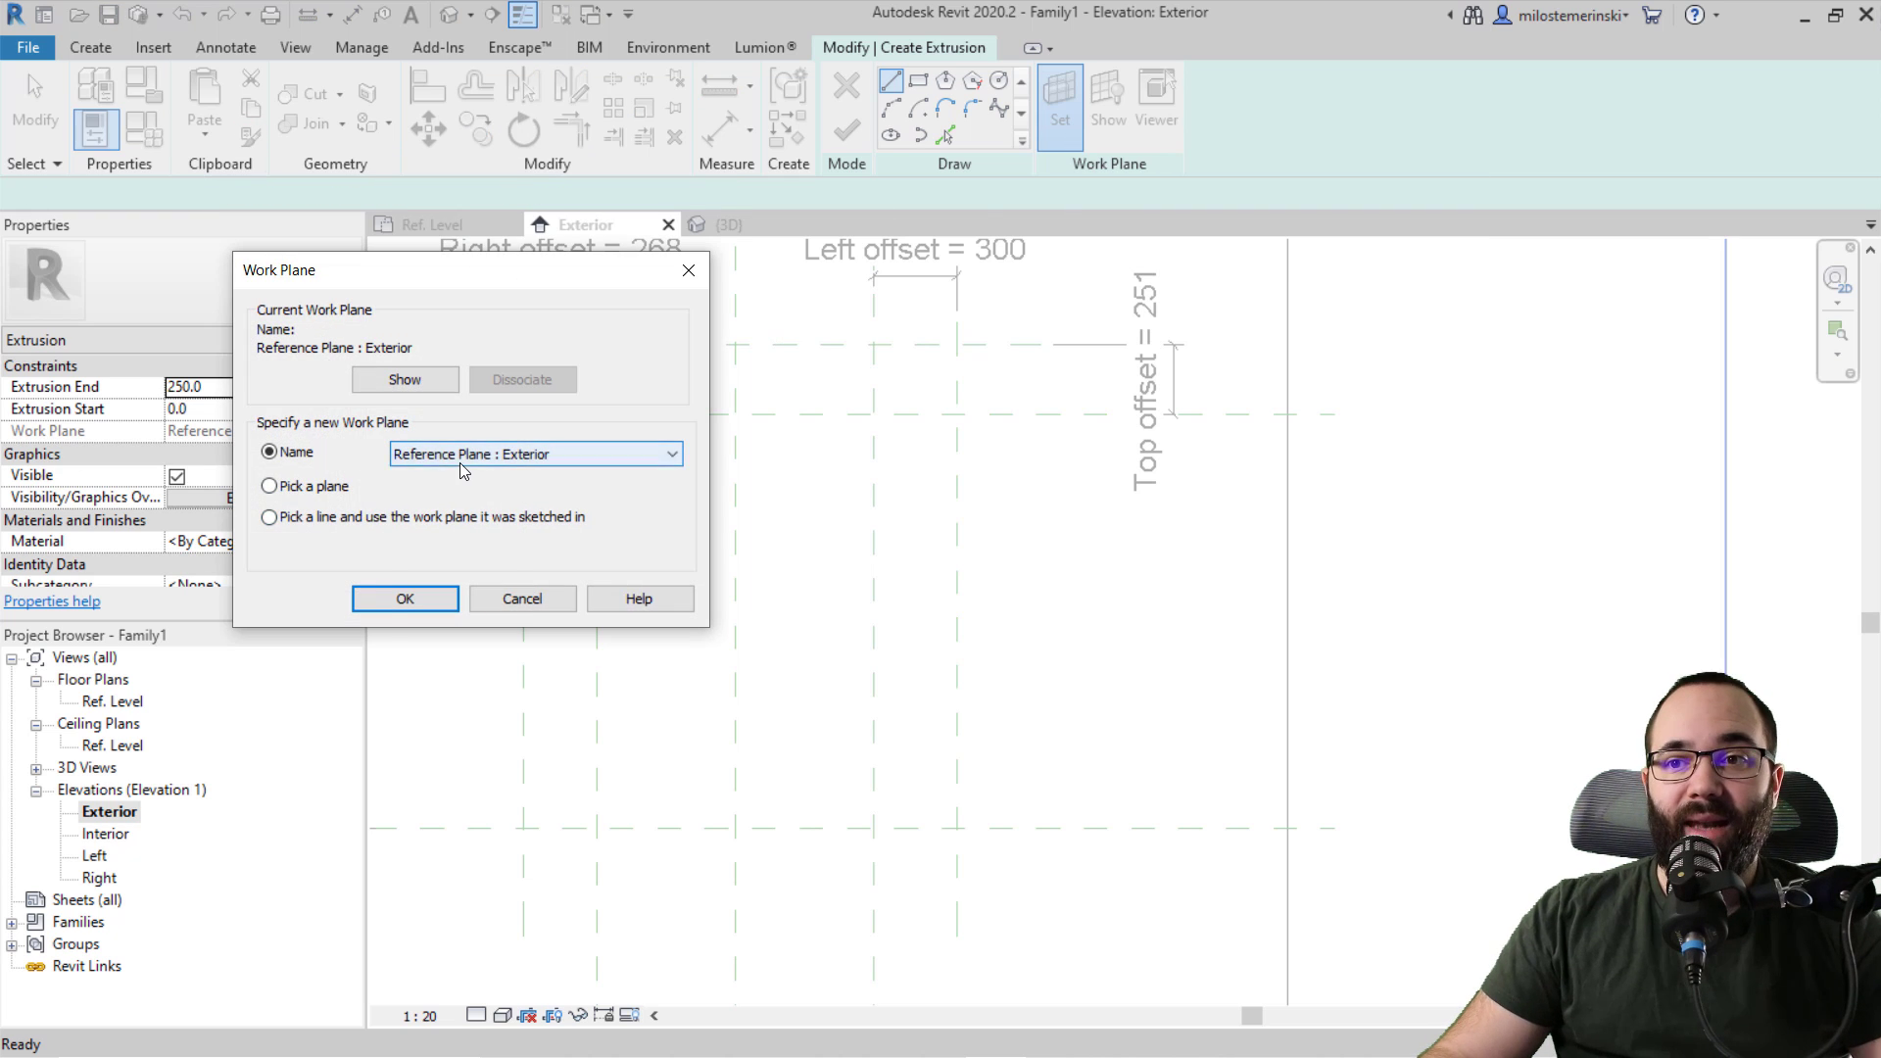
pyautogui.click(460, 455)
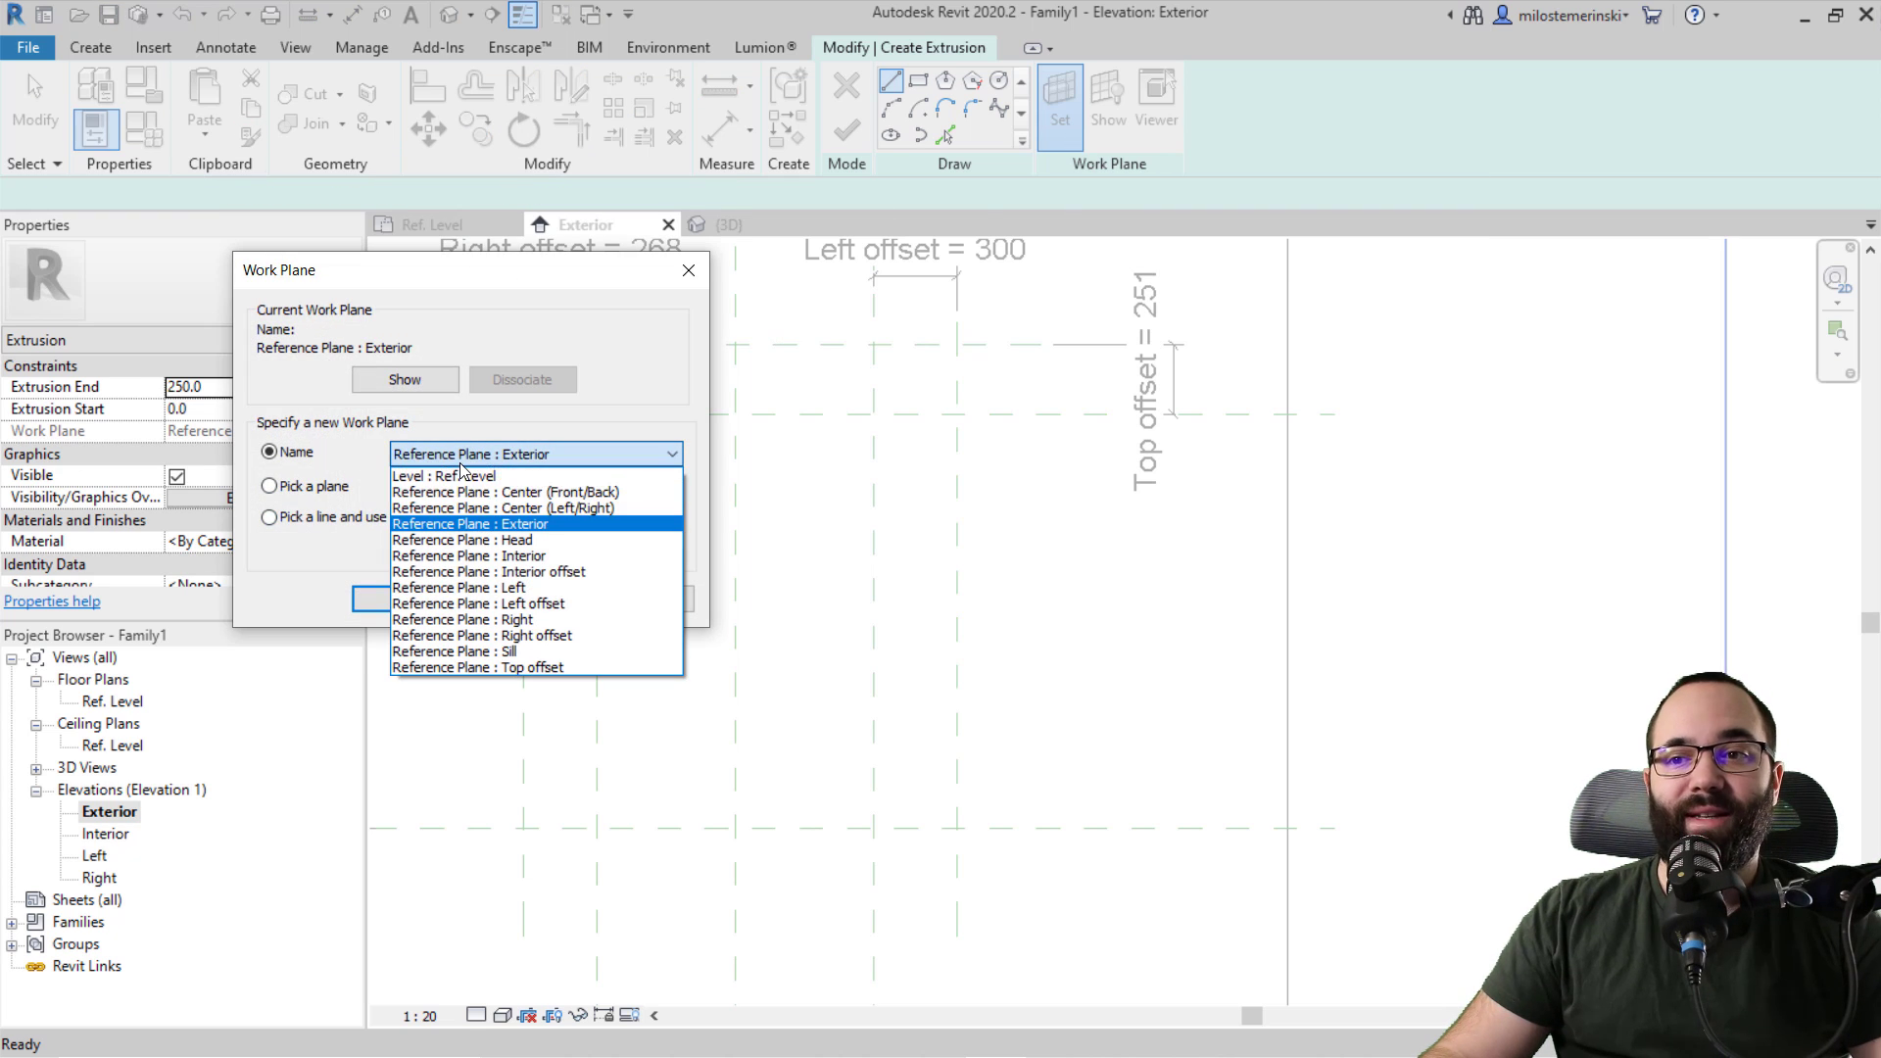
pyautogui.click(462, 557)
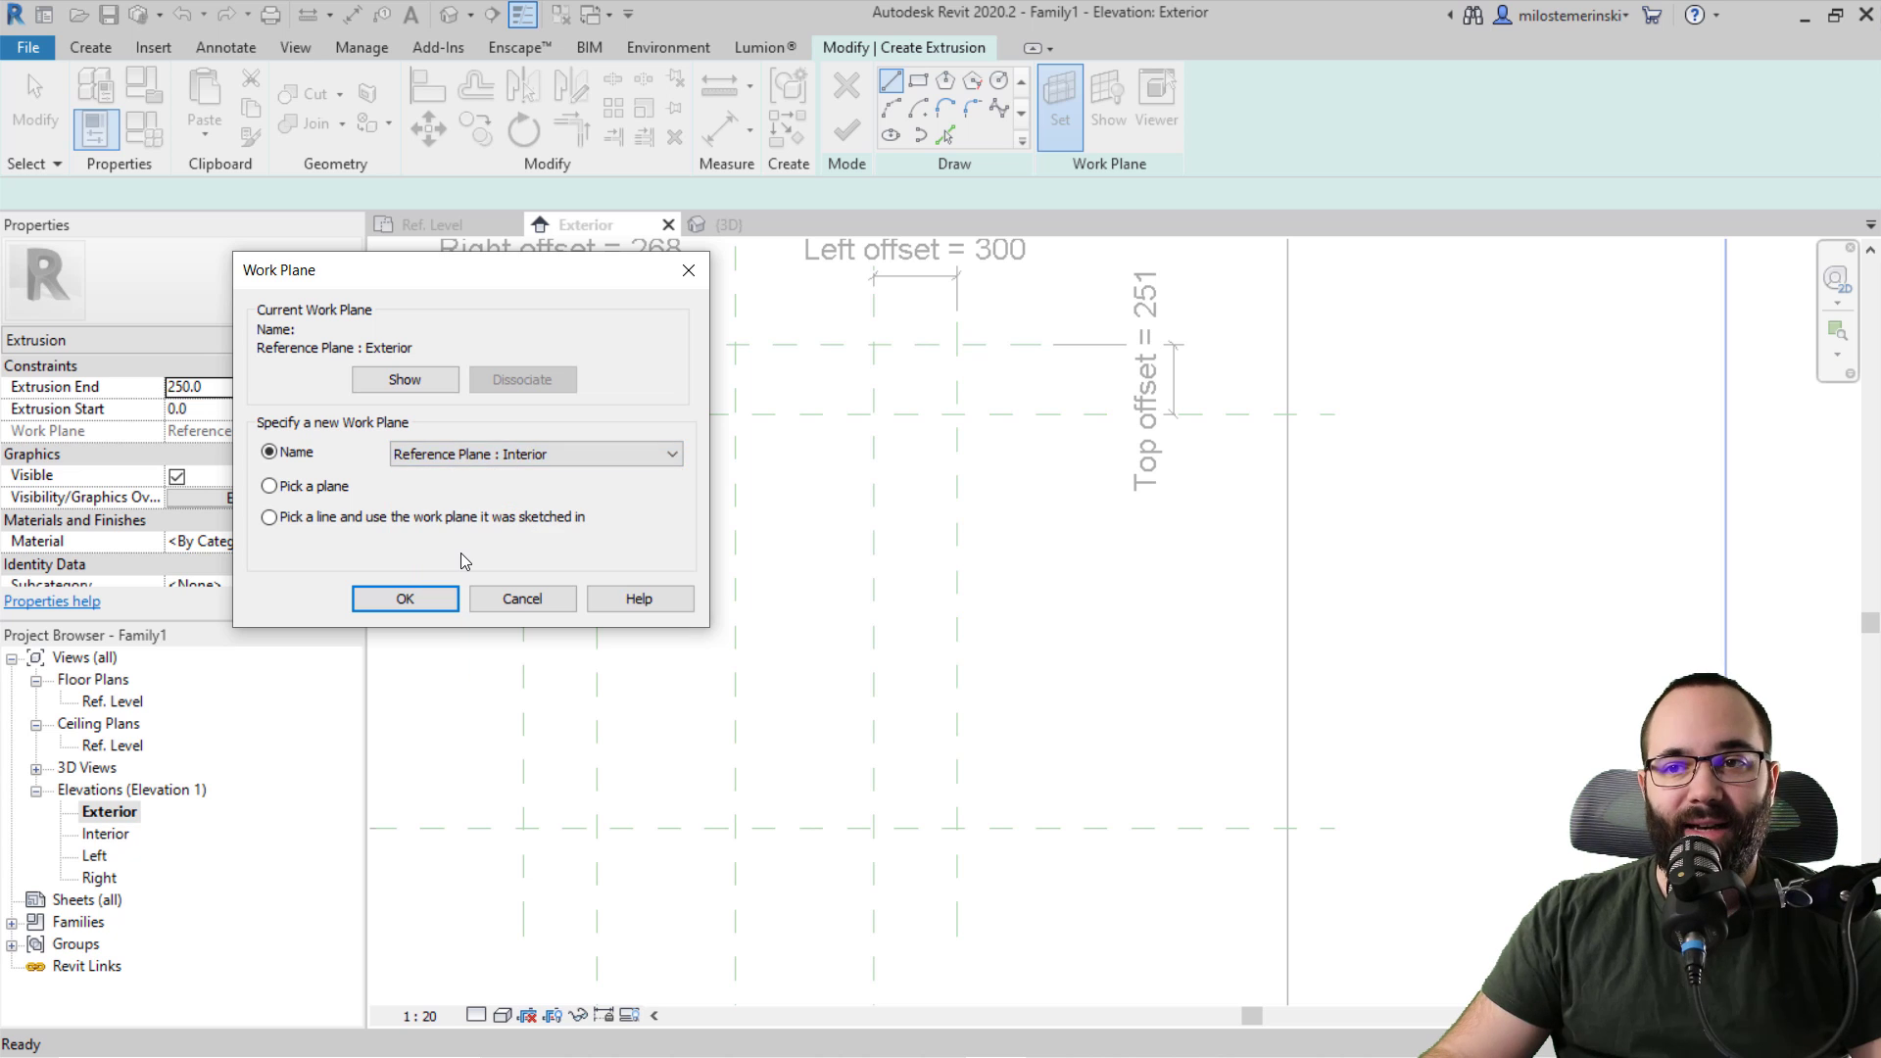
pyautogui.click(400, 599)
# Step: Sketch a 1000 by 1500 mm rectangle from the Right/Head reference plane intersection to the Left/Sill intersection
pyautogui.click(918, 81)
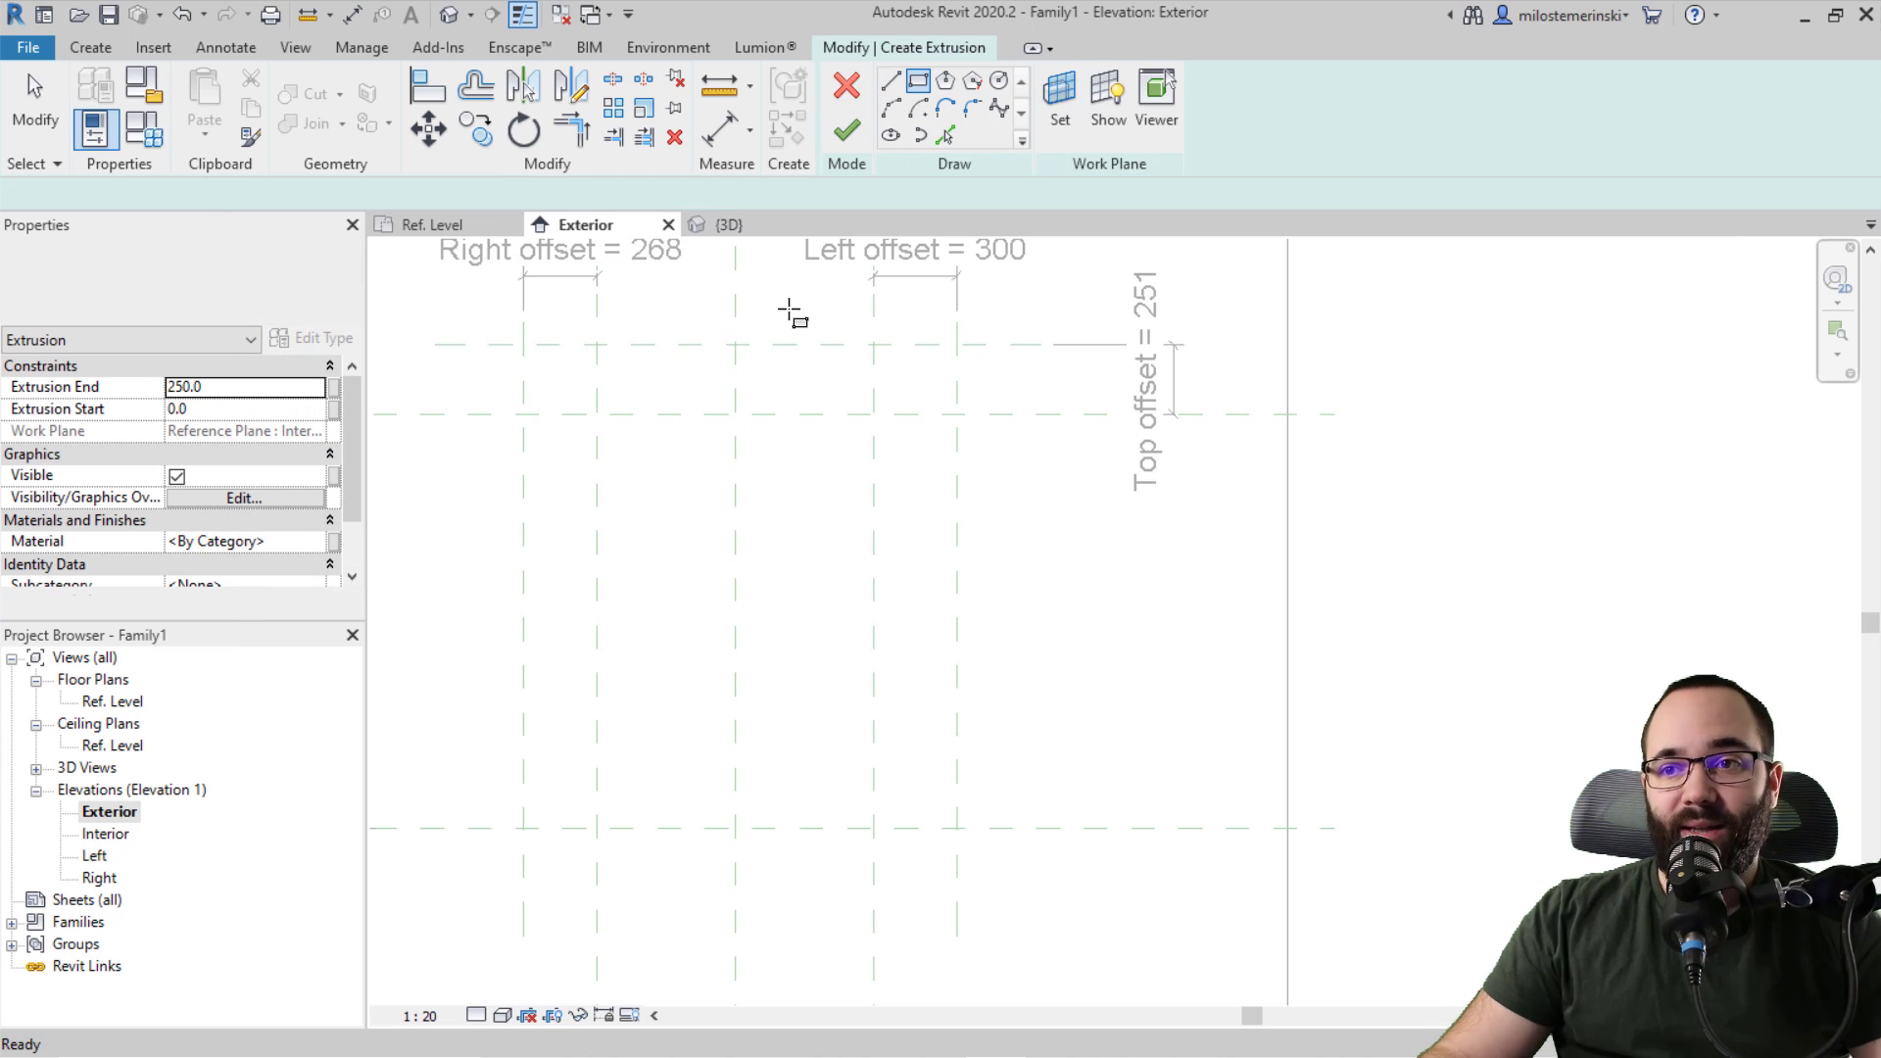
pyautogui.scroll(-2, 789, 312)
pyautogui.moveTo(755, 437); pyautogui.dragTo(737, 390, button='middle')
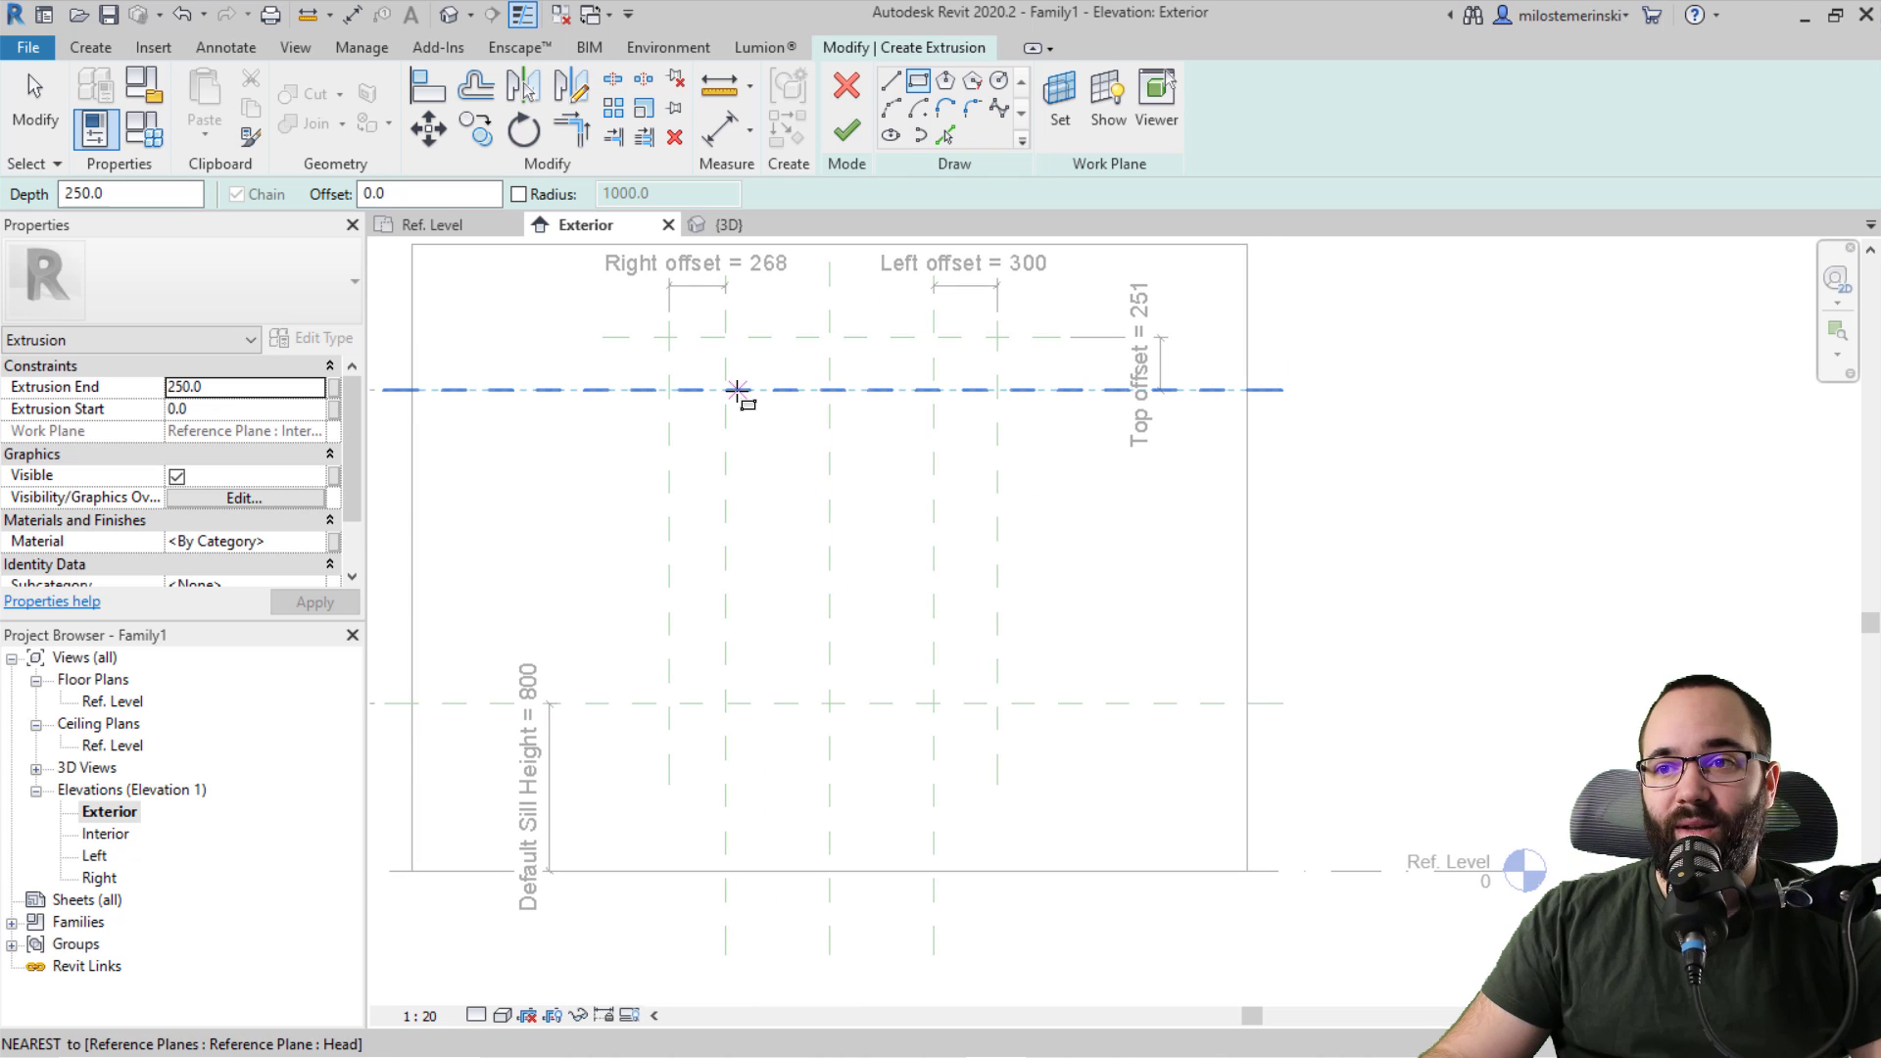
pyautogui.click(725, 390)
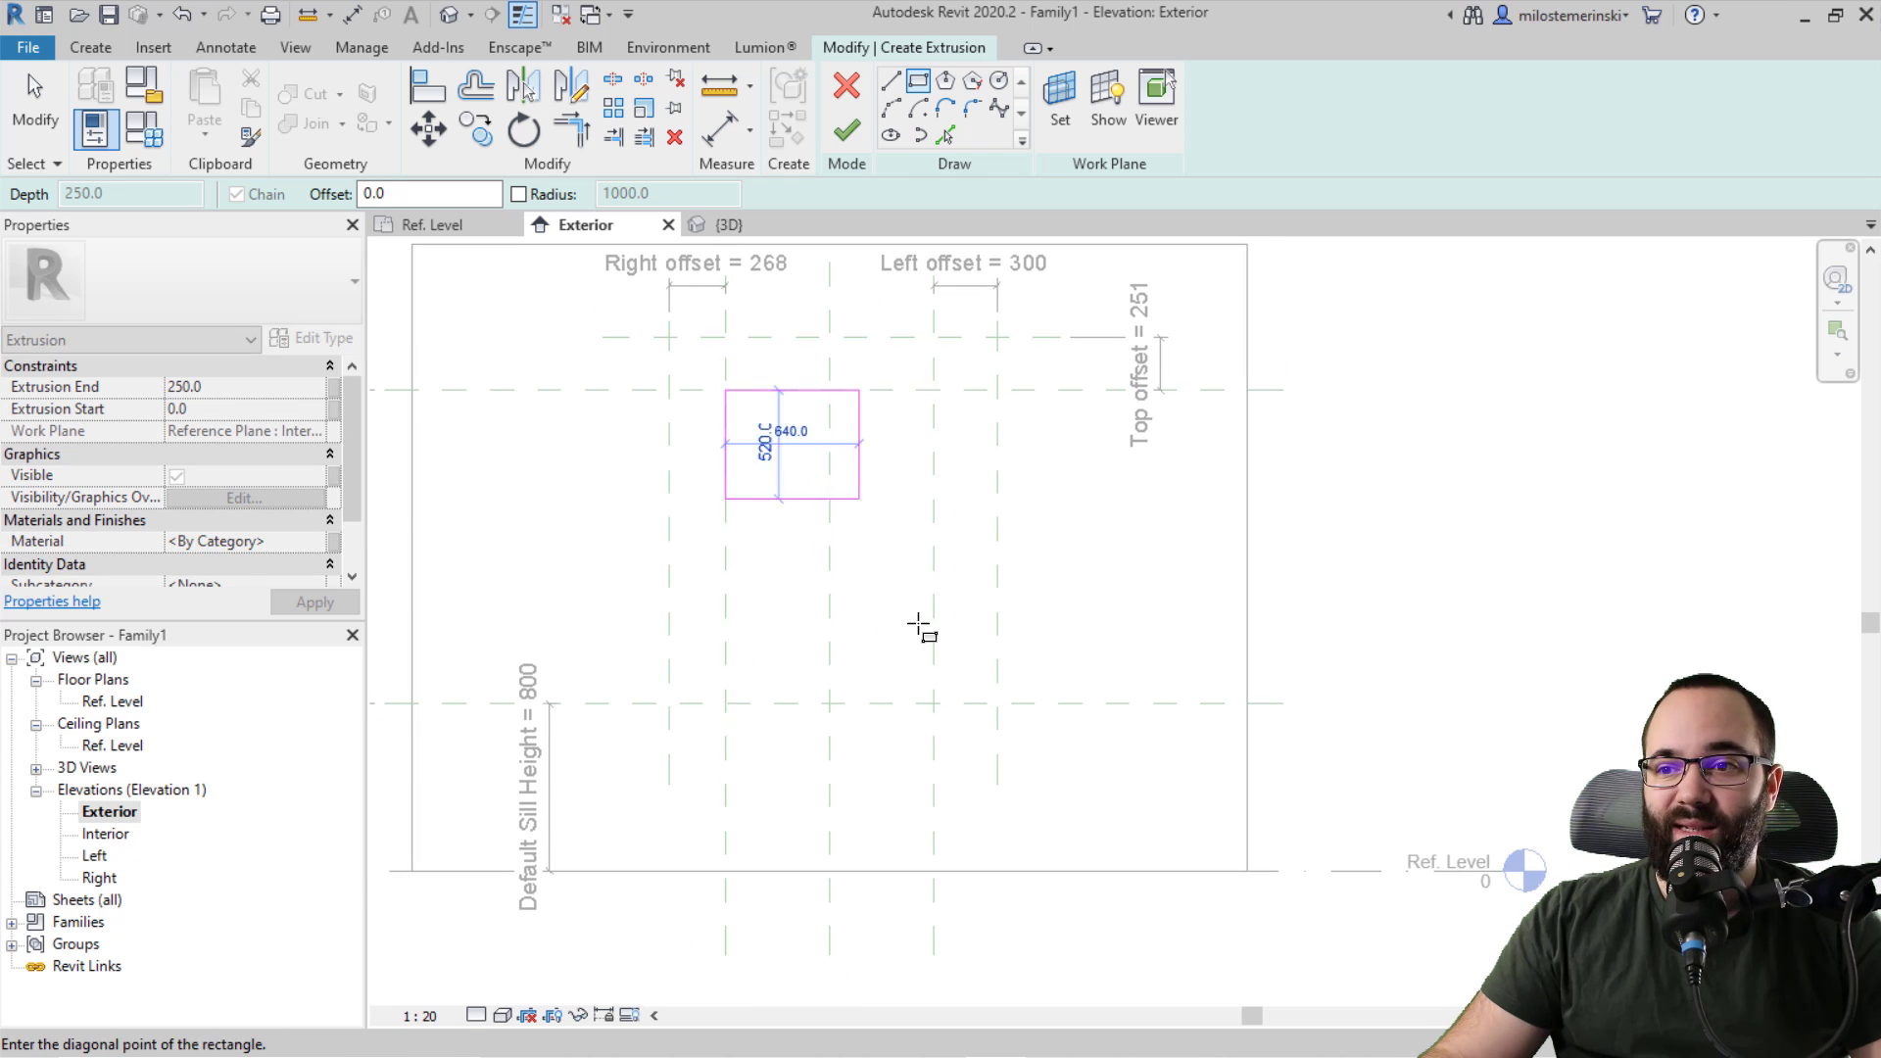
pyautogui.click(933, 703)
pyautogui.moveTo(833, 607); pyautogui.dragTo(906, 597, button='middle')
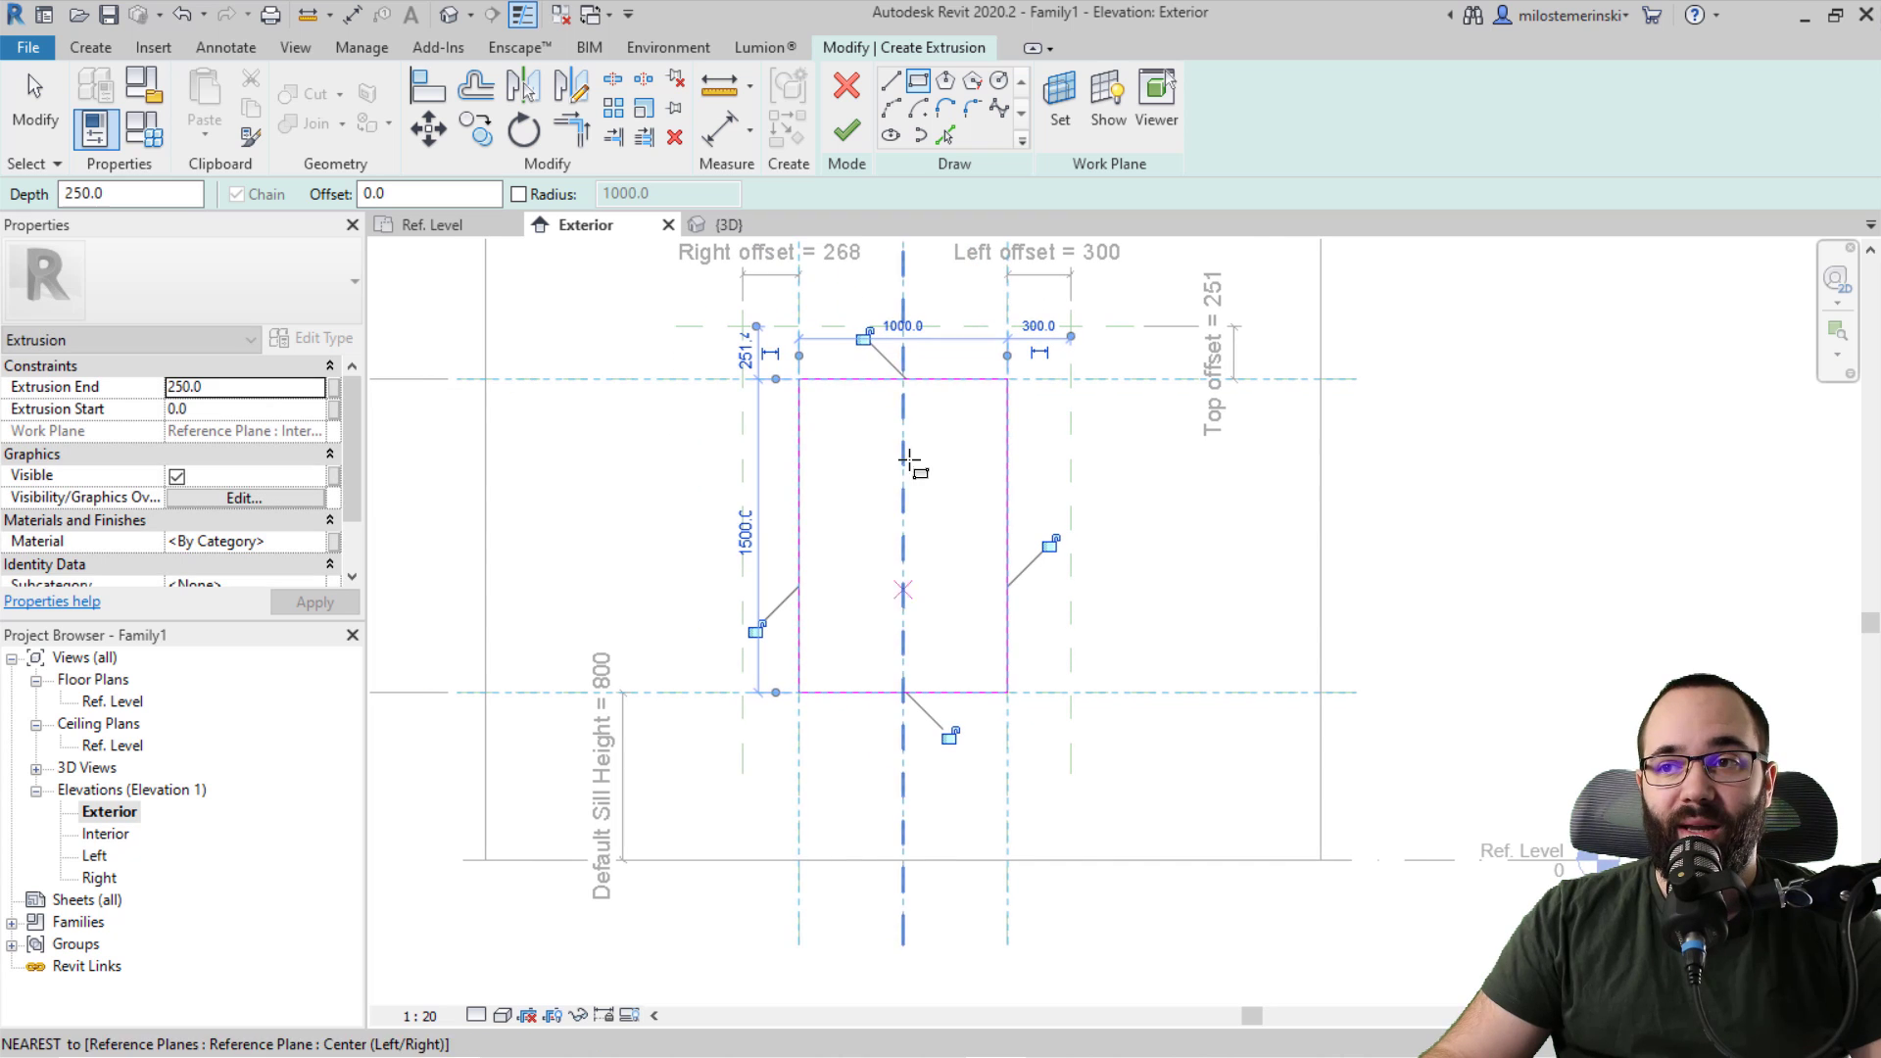
# Step: Lock the rectangle's edges to the surrounding reference planes and finish the extrusion sketch
pyautogui.click(756, 636)
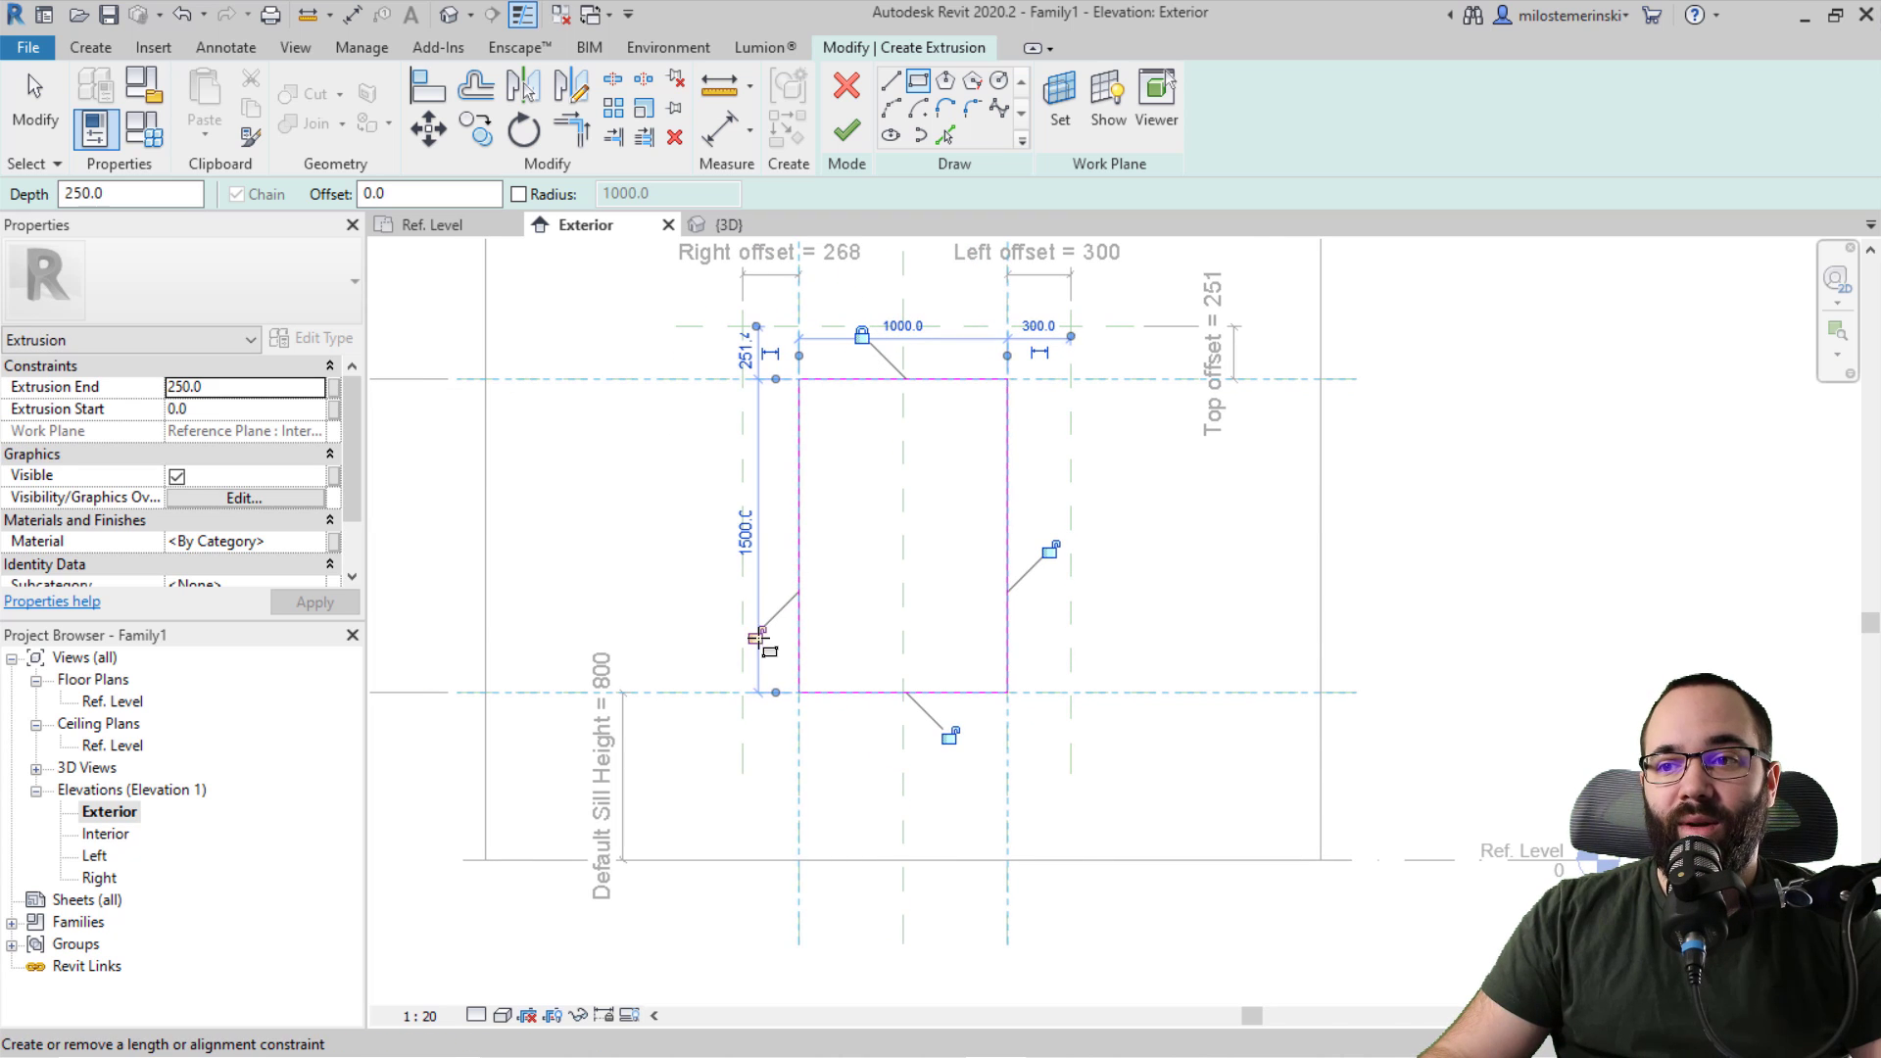
pyautogui.click(948, 735)
pyautogui.click(1047, 550)
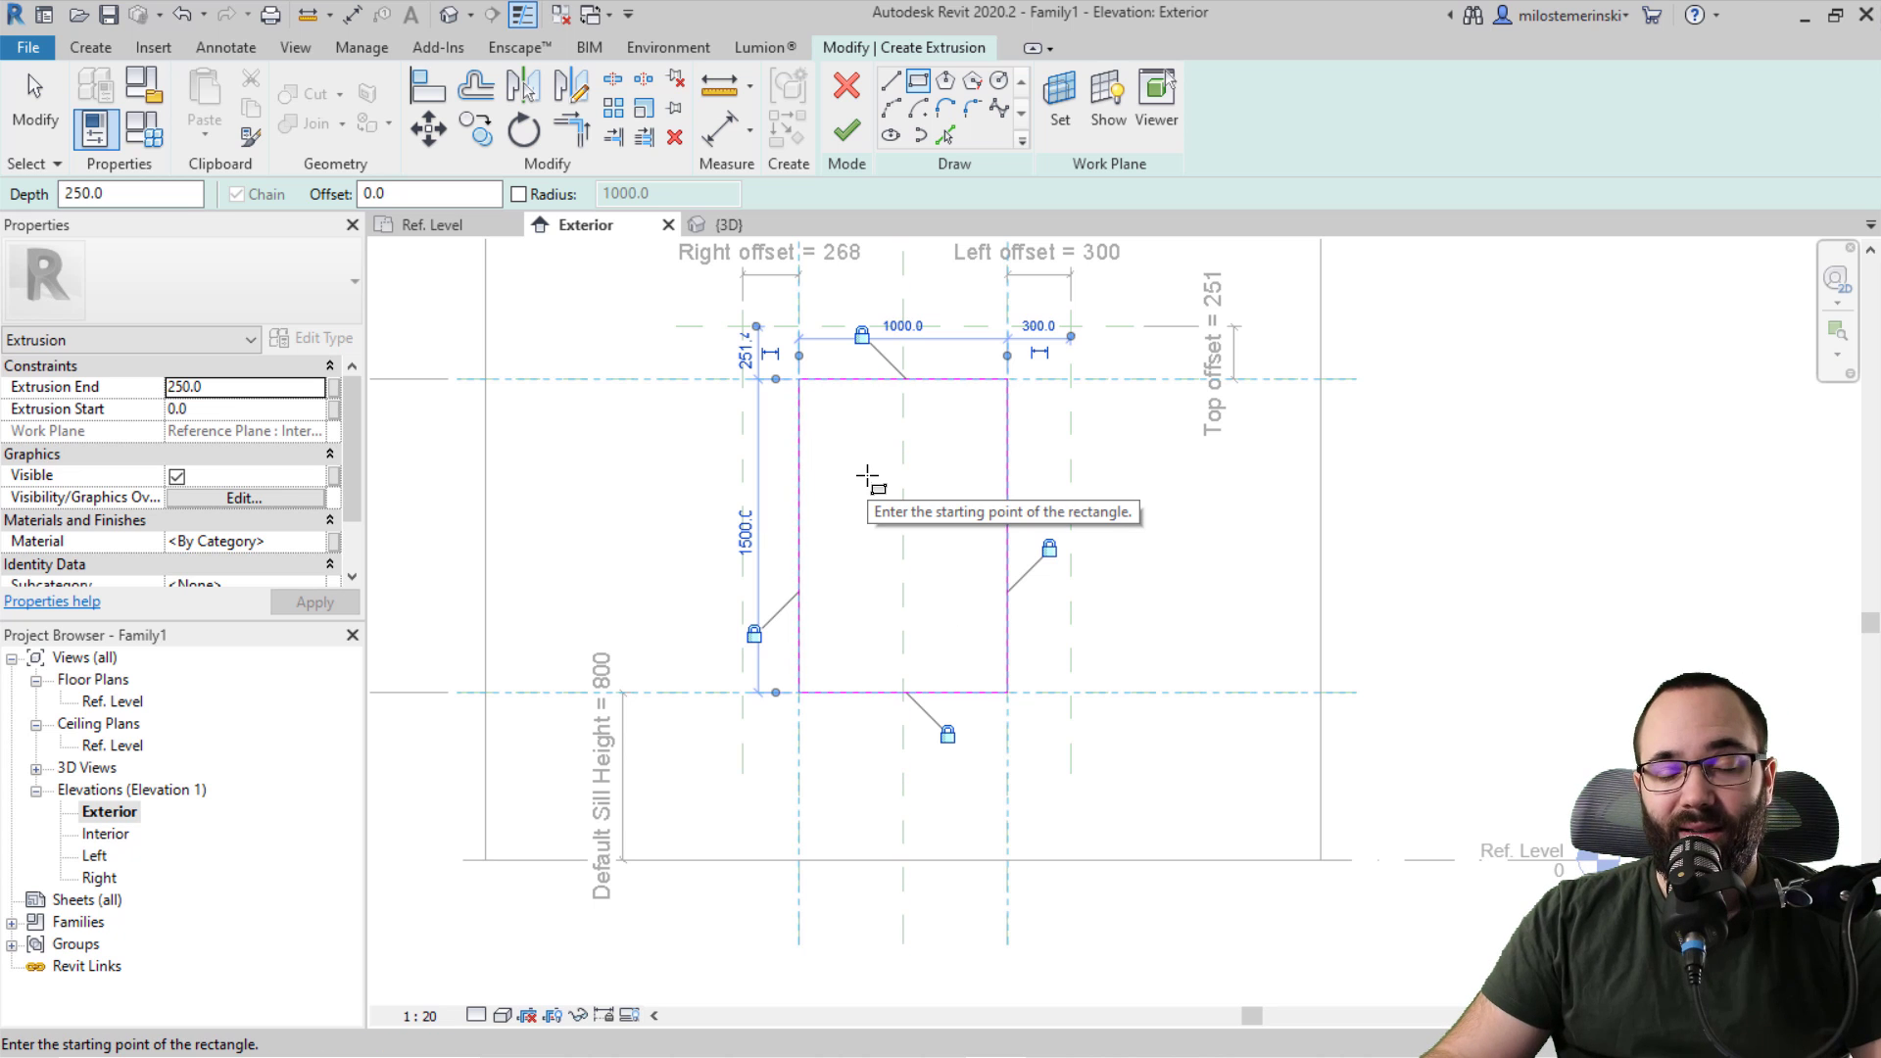
pyautogui.click(847, 131)
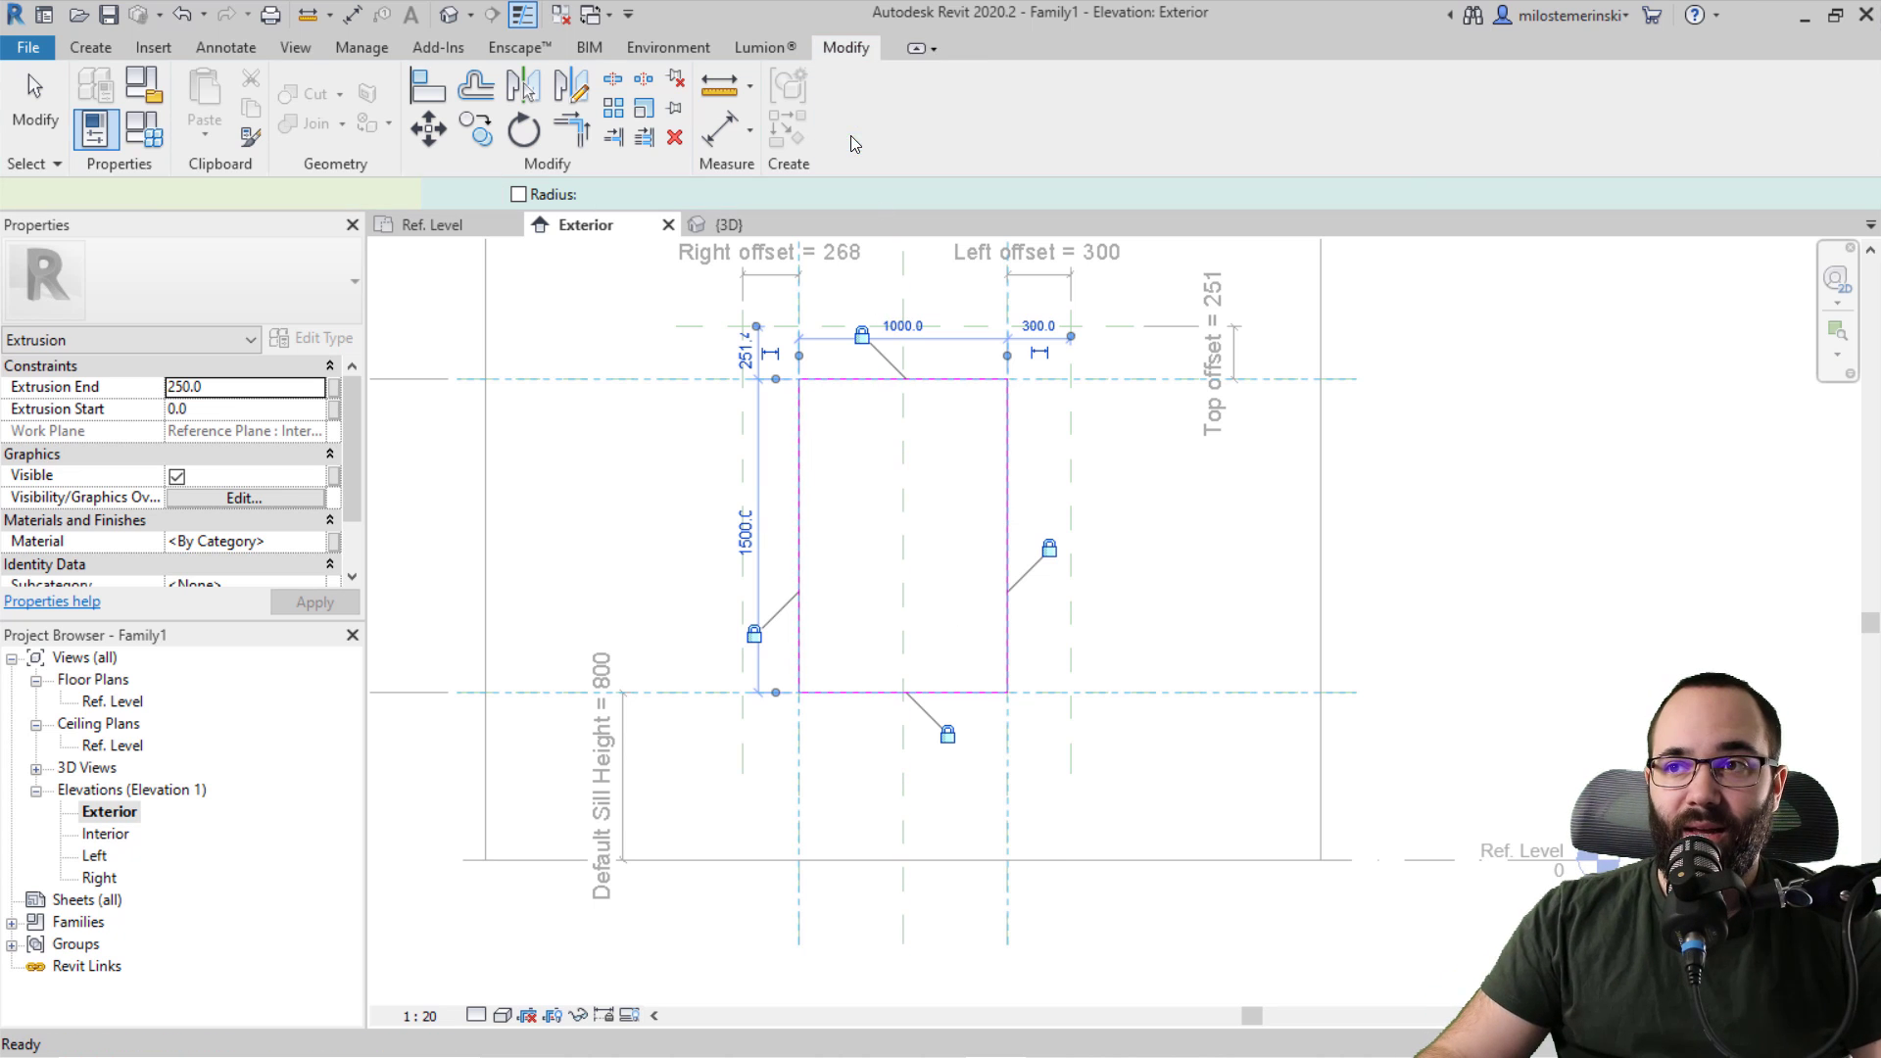
# Step: In the Ref. Level plan, stretch the extrusion's end into the wall to the Interior offset plane and lock it there
pyautogui.click(432, 224)
pyautogui.moveTo(1385, 684); pyautogui.dragTo(982, 663, button='middle')
pyautogui.scroll(2, 921, 631)
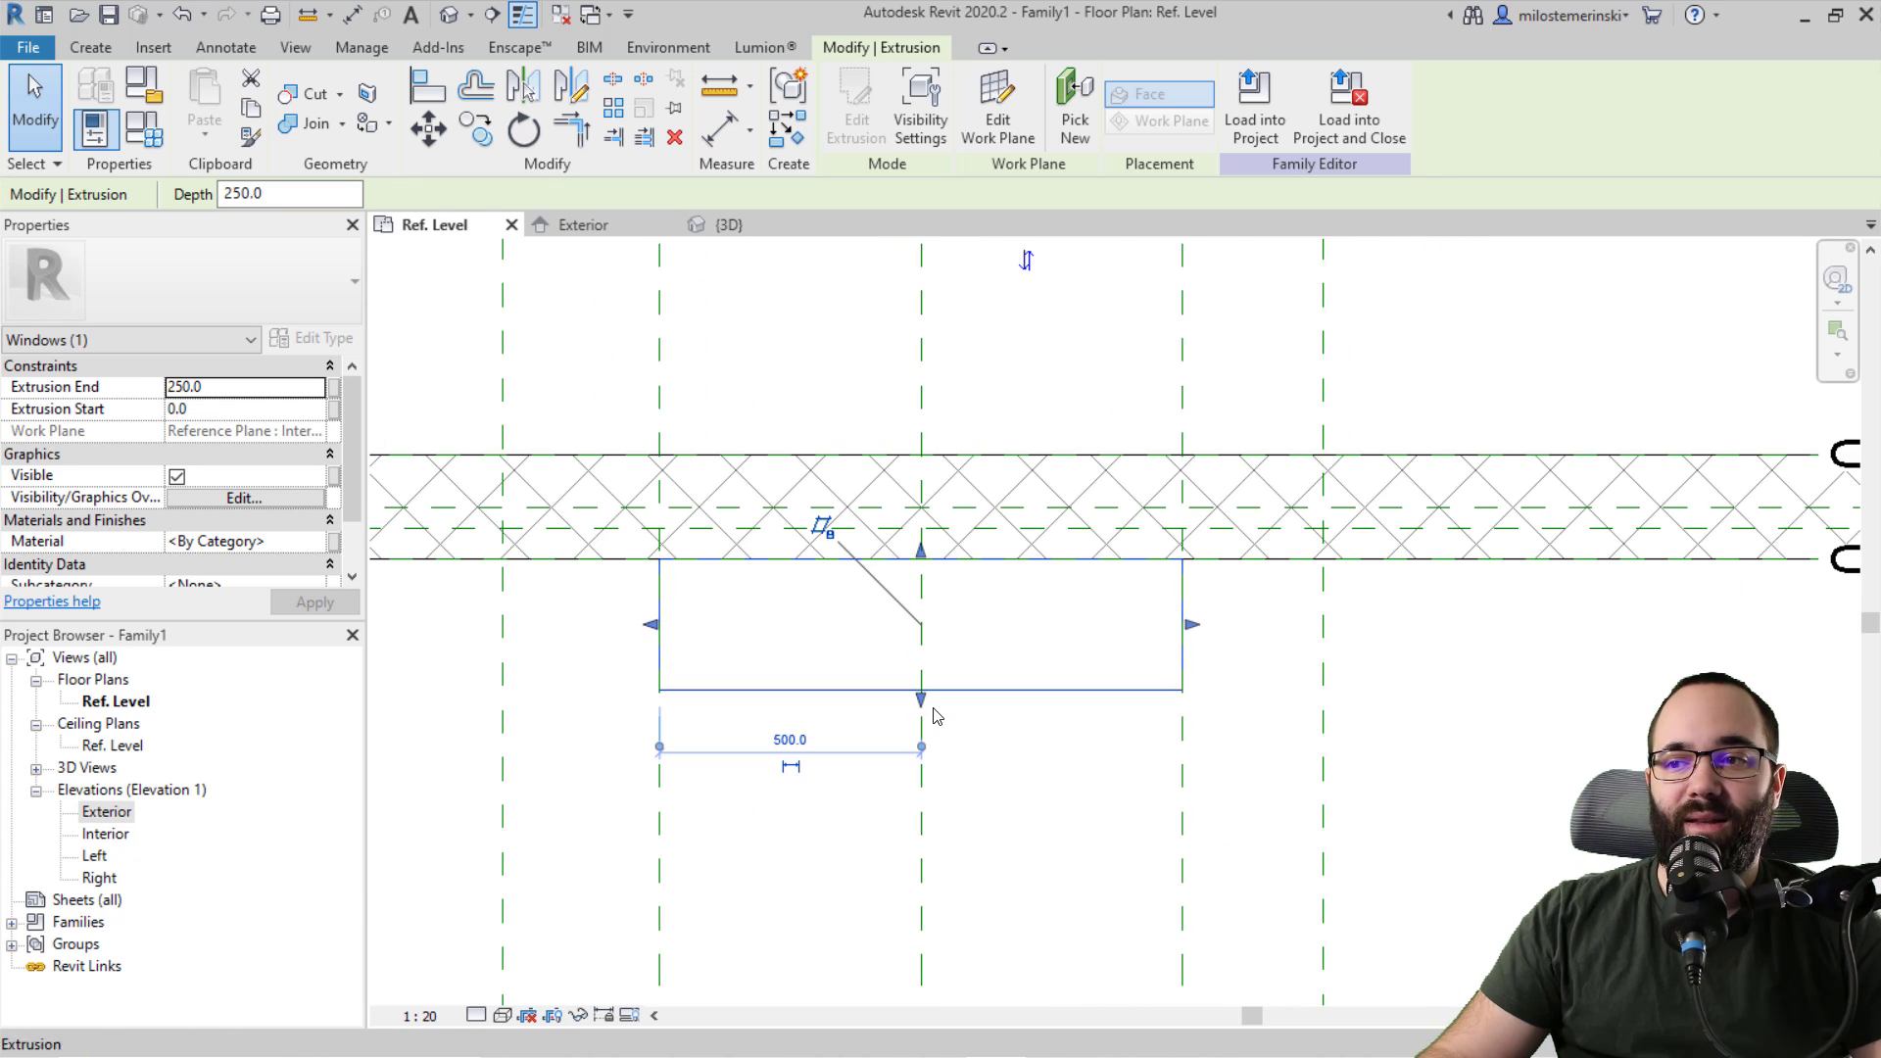
pyautogui.moveTo(925, 705); pyautogui.dragTo(925, 539)
pyautogui.scroll(-2, 630, 676)
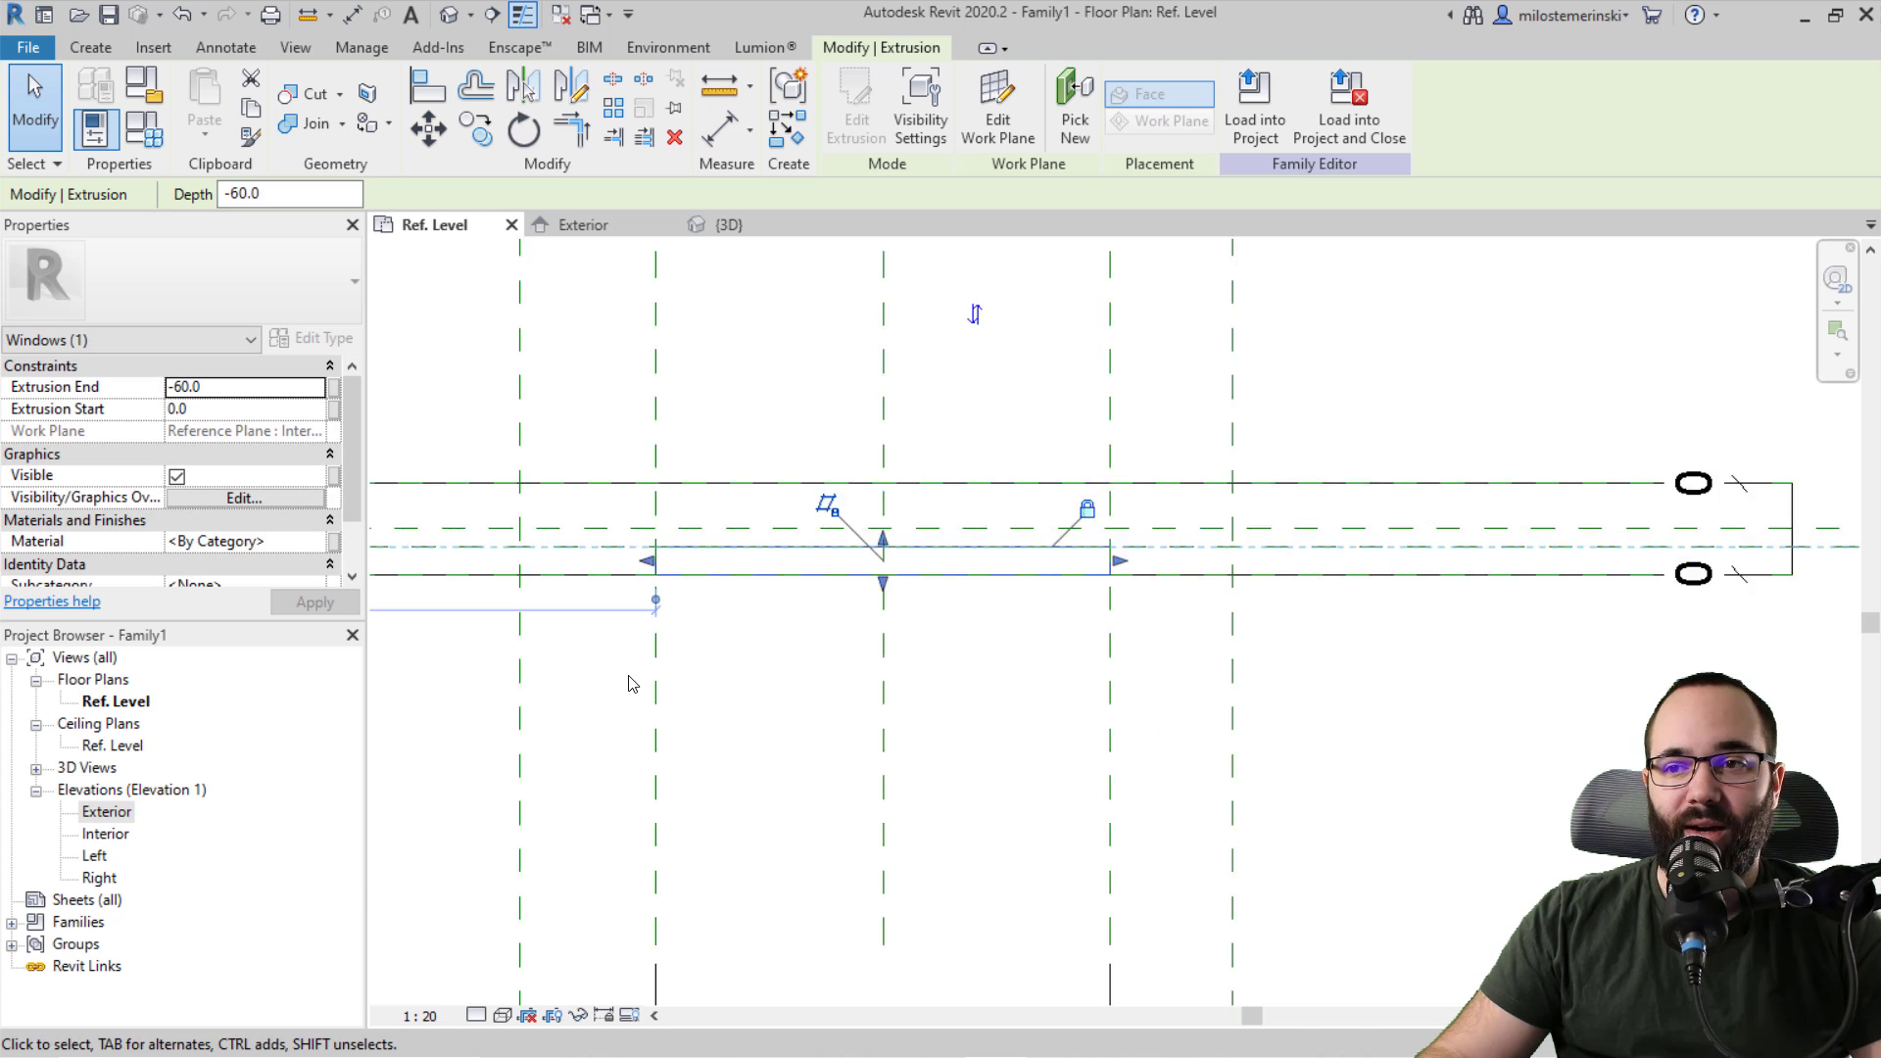
pyautogui.moveTo(688, 704); pyautogui.dragTo(1182, 704, button='middle')
pyautogui.click(652, 676)
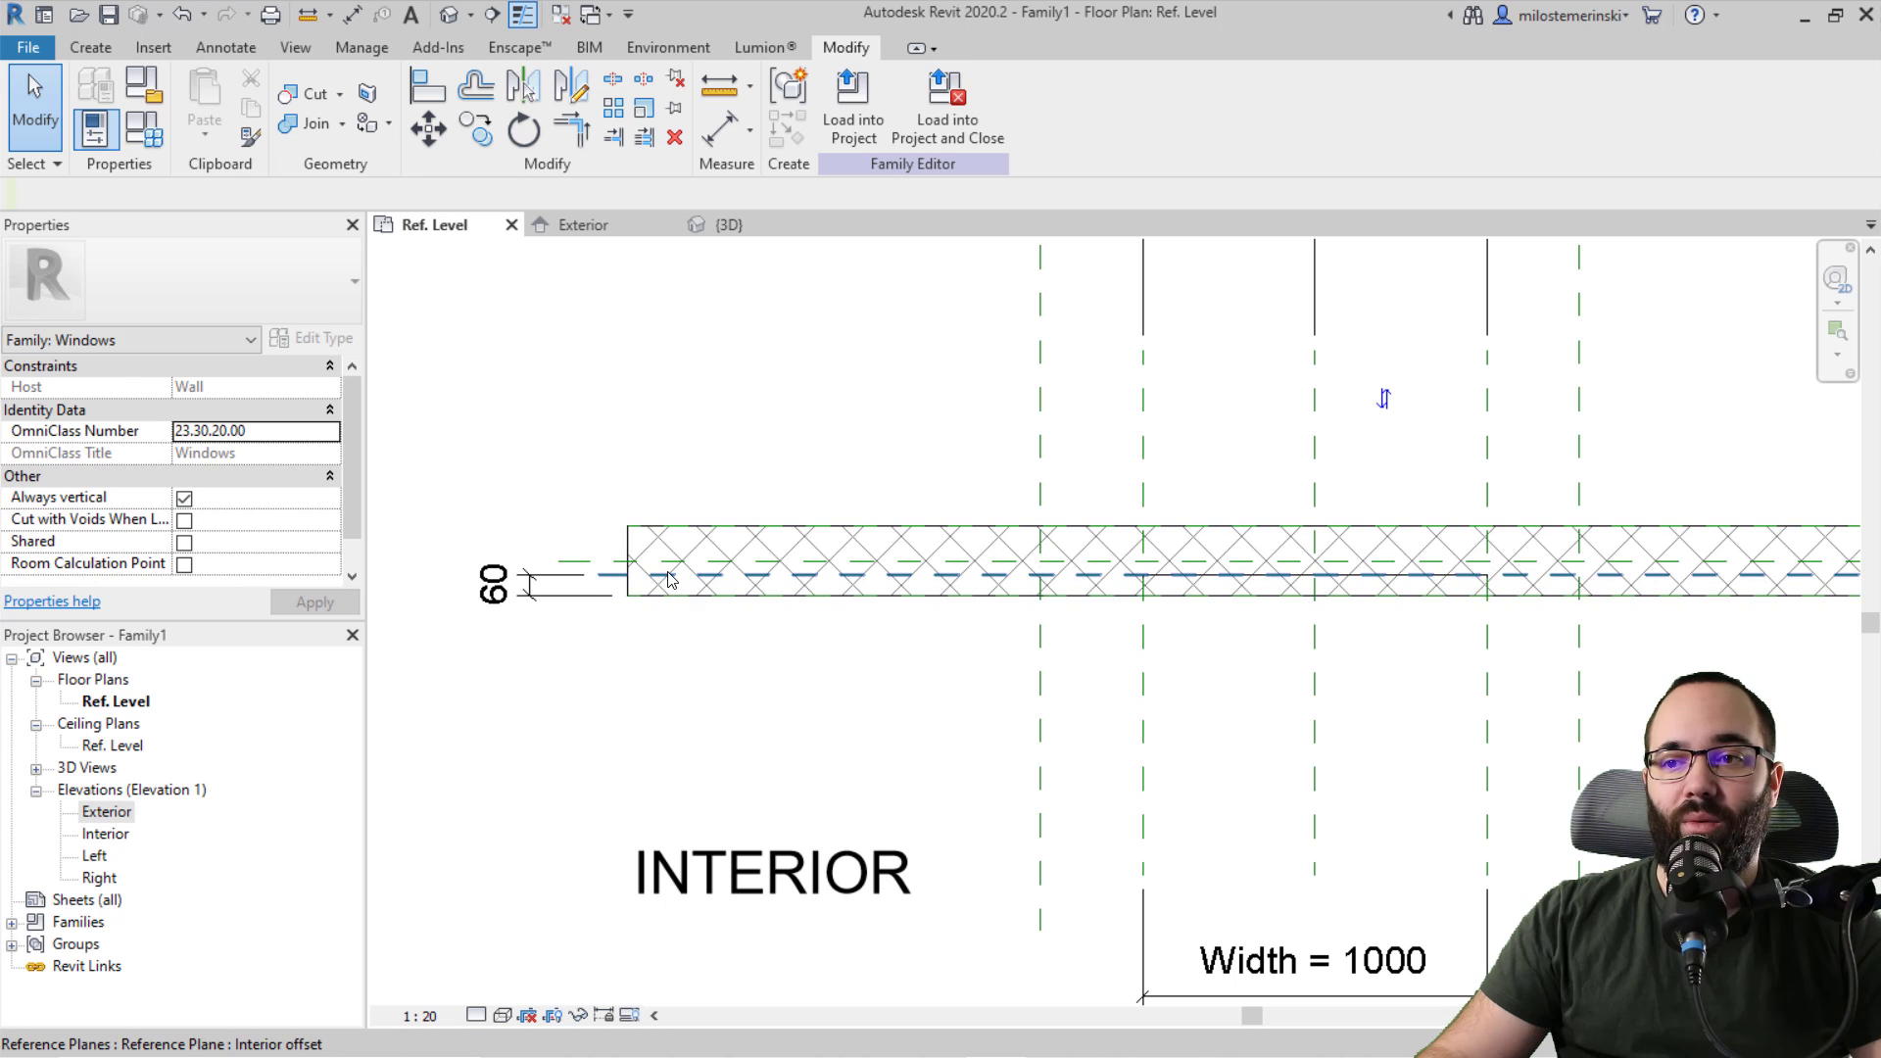
# Step: Examine the extrusion within the wall in plan and from the interior side in the 3D view, including its properties
pyautogui.click(637, 595)
pyautogui.click(747, 685)
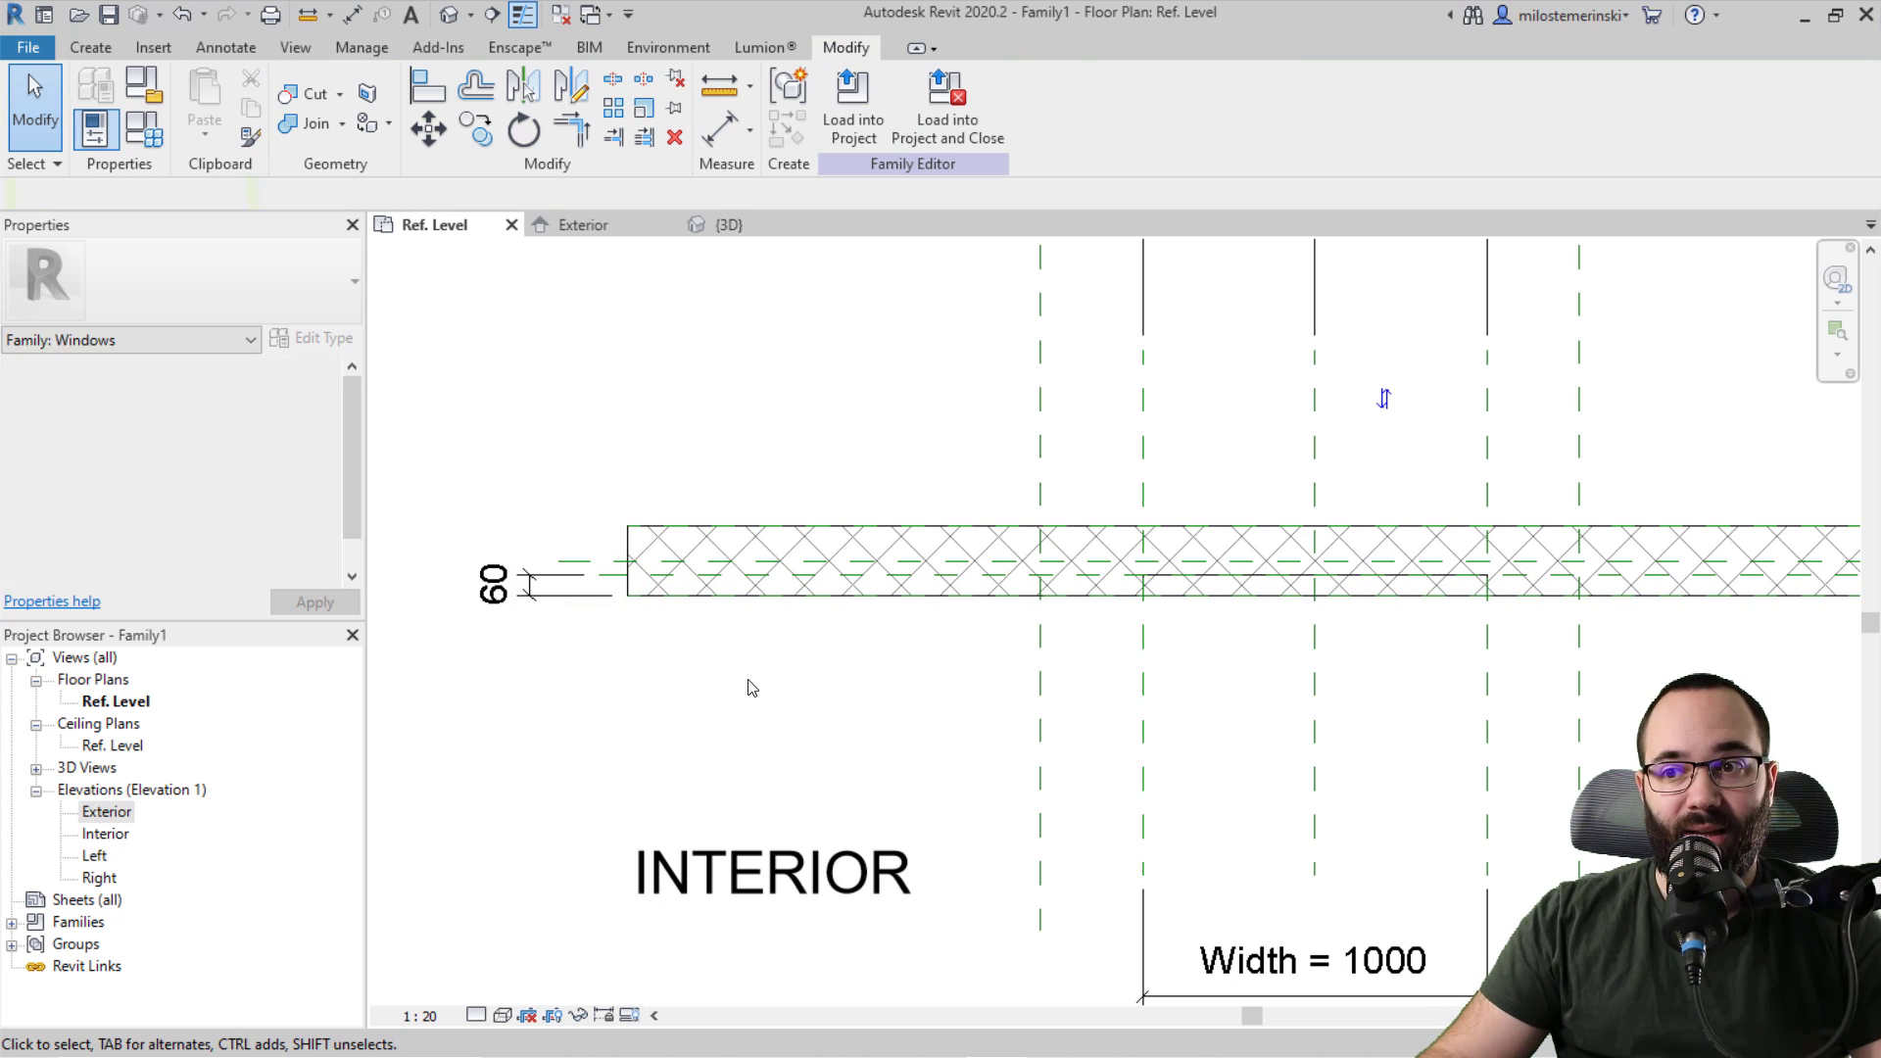
pyautogui.moveTo(747, 685); pyautogui.dragTo(596, 684, button='middle')
pyautogui.scroll(2, 970, 608)
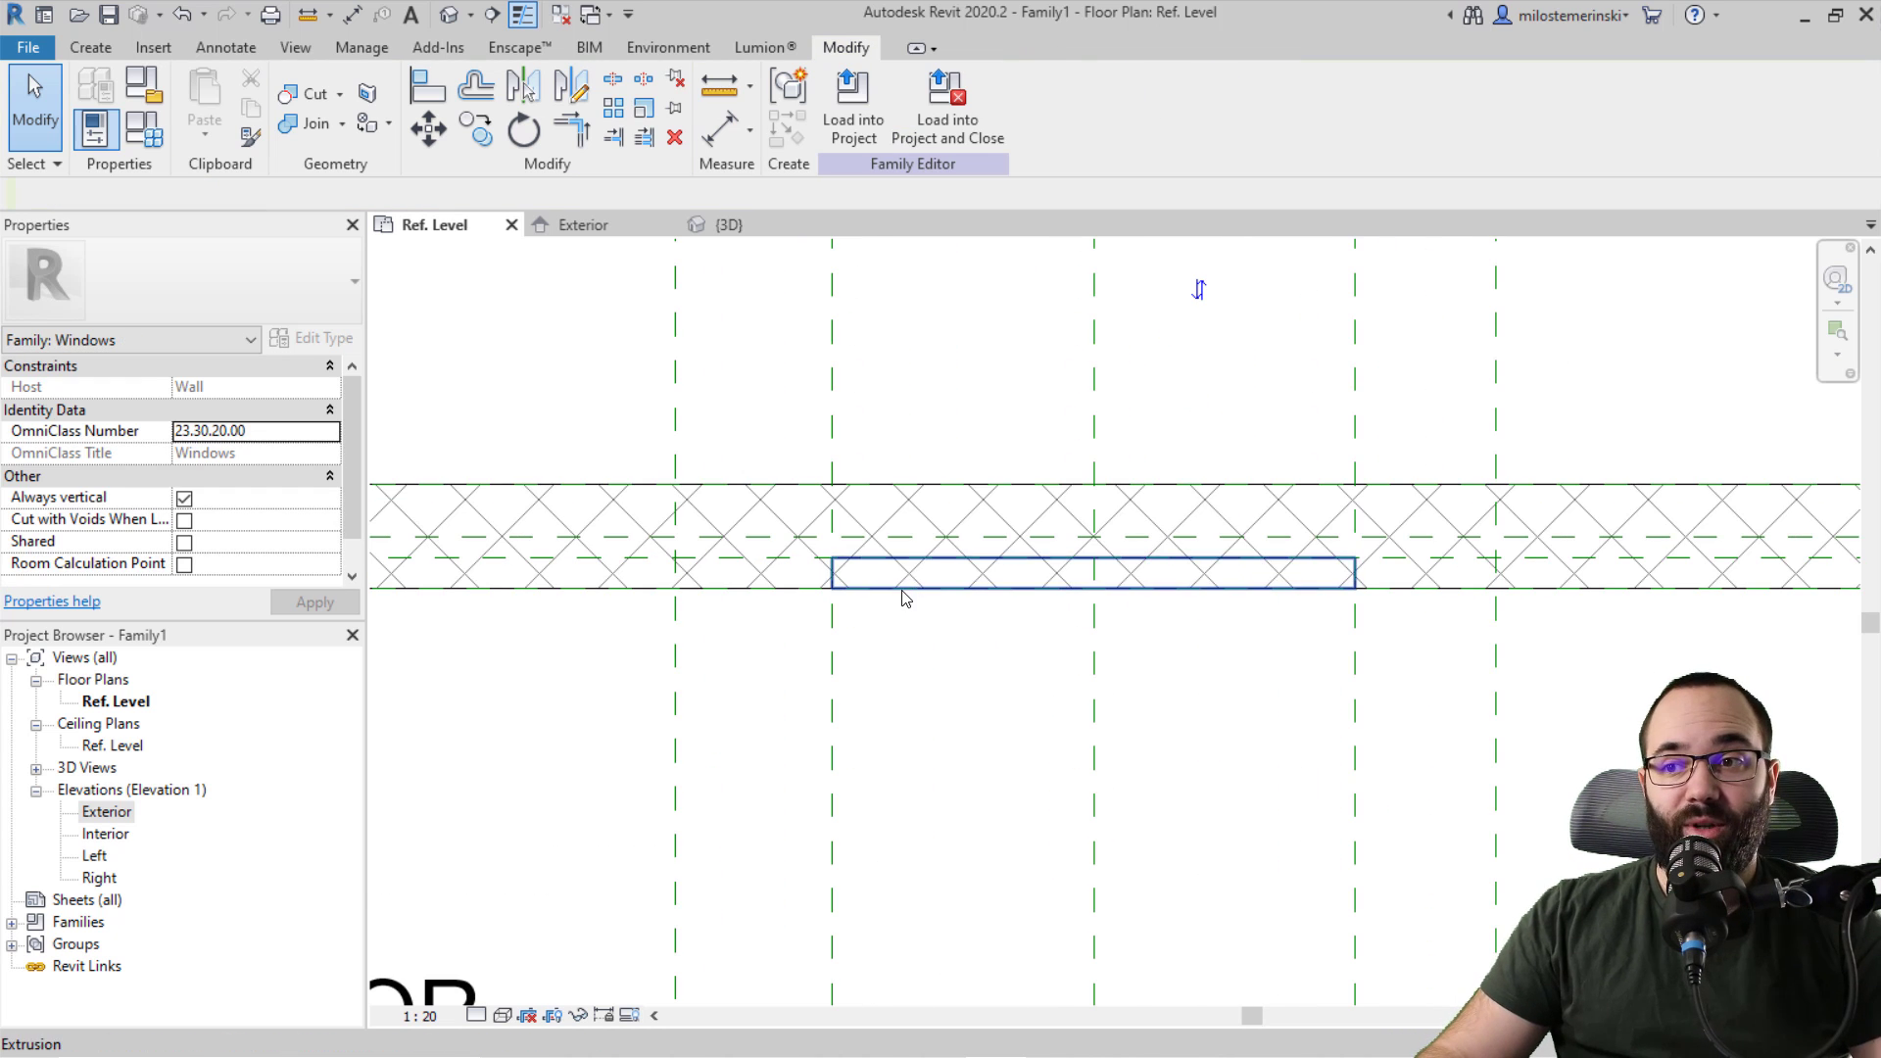
pyautogui.click(730, 224)
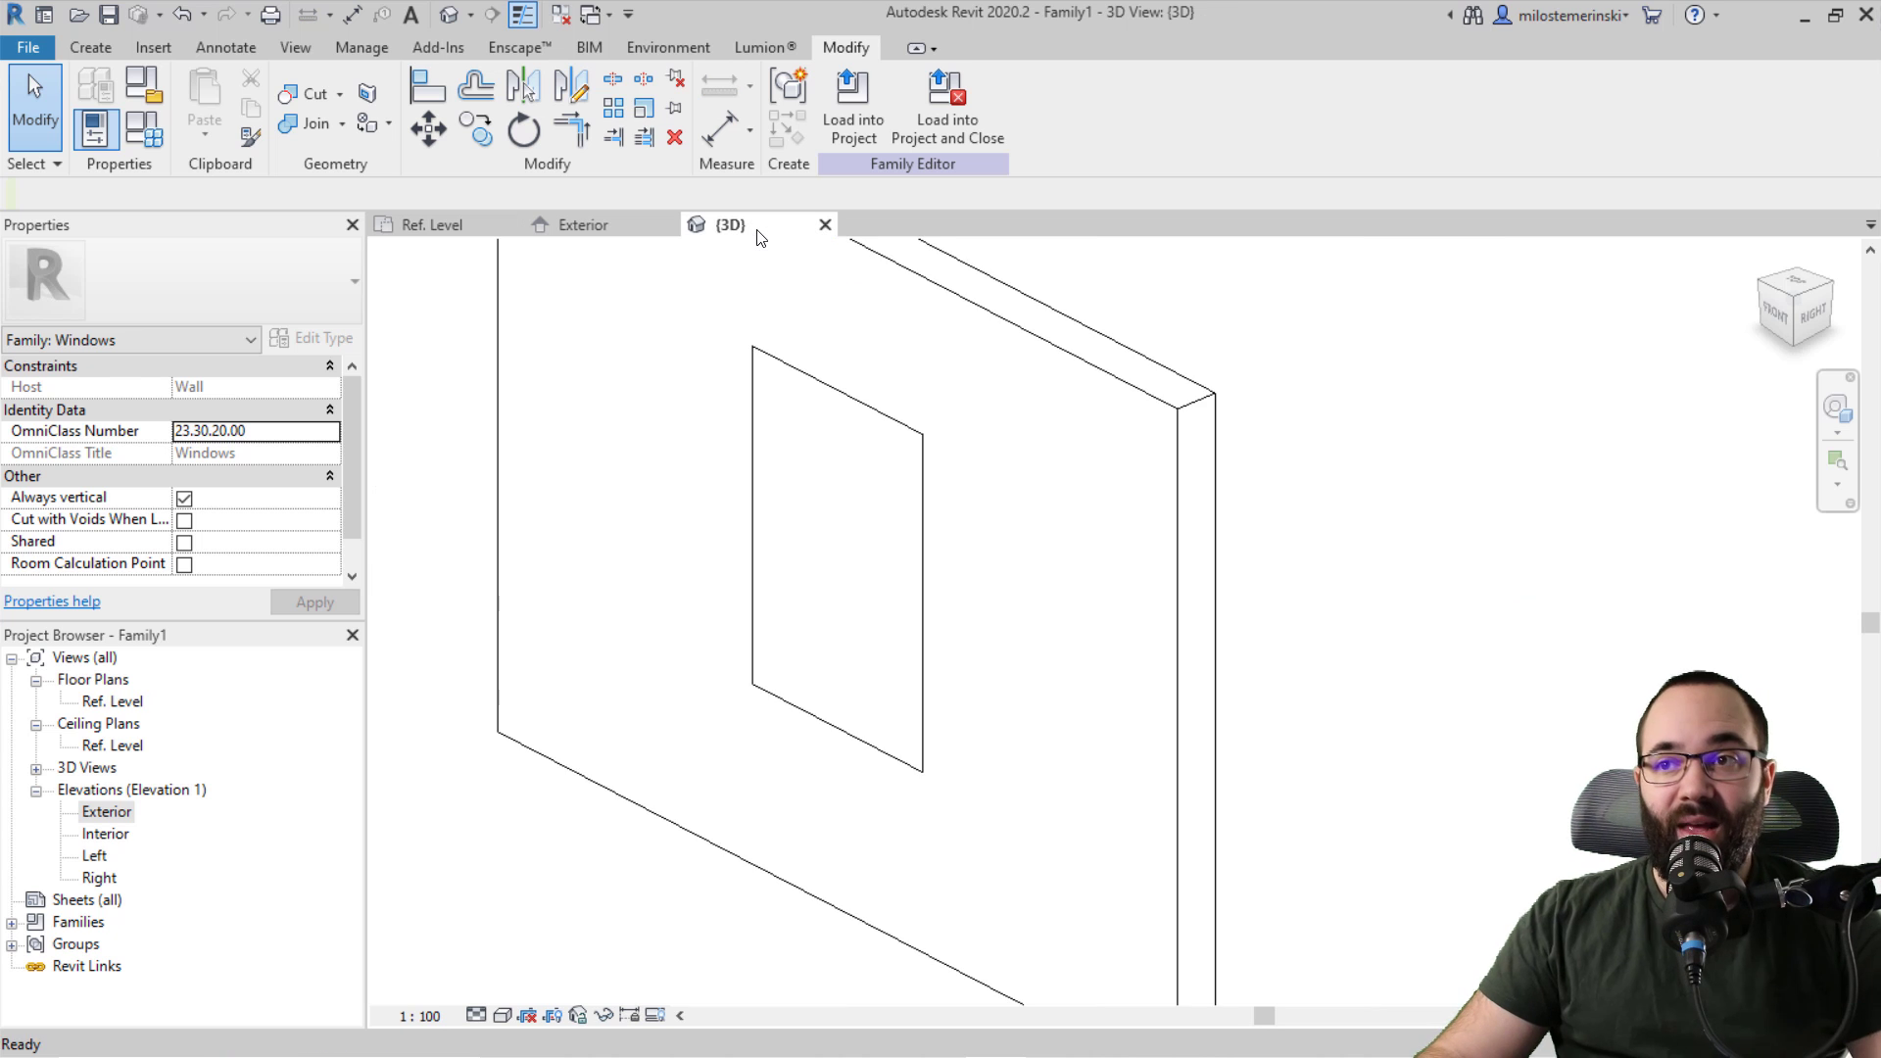
pyautogui.keyDown('shift'); pyautogui.moveTo(1024, 622); pyautogui.dragTo(948, 696, button='middle'); pyautogui.keyUp('shift')
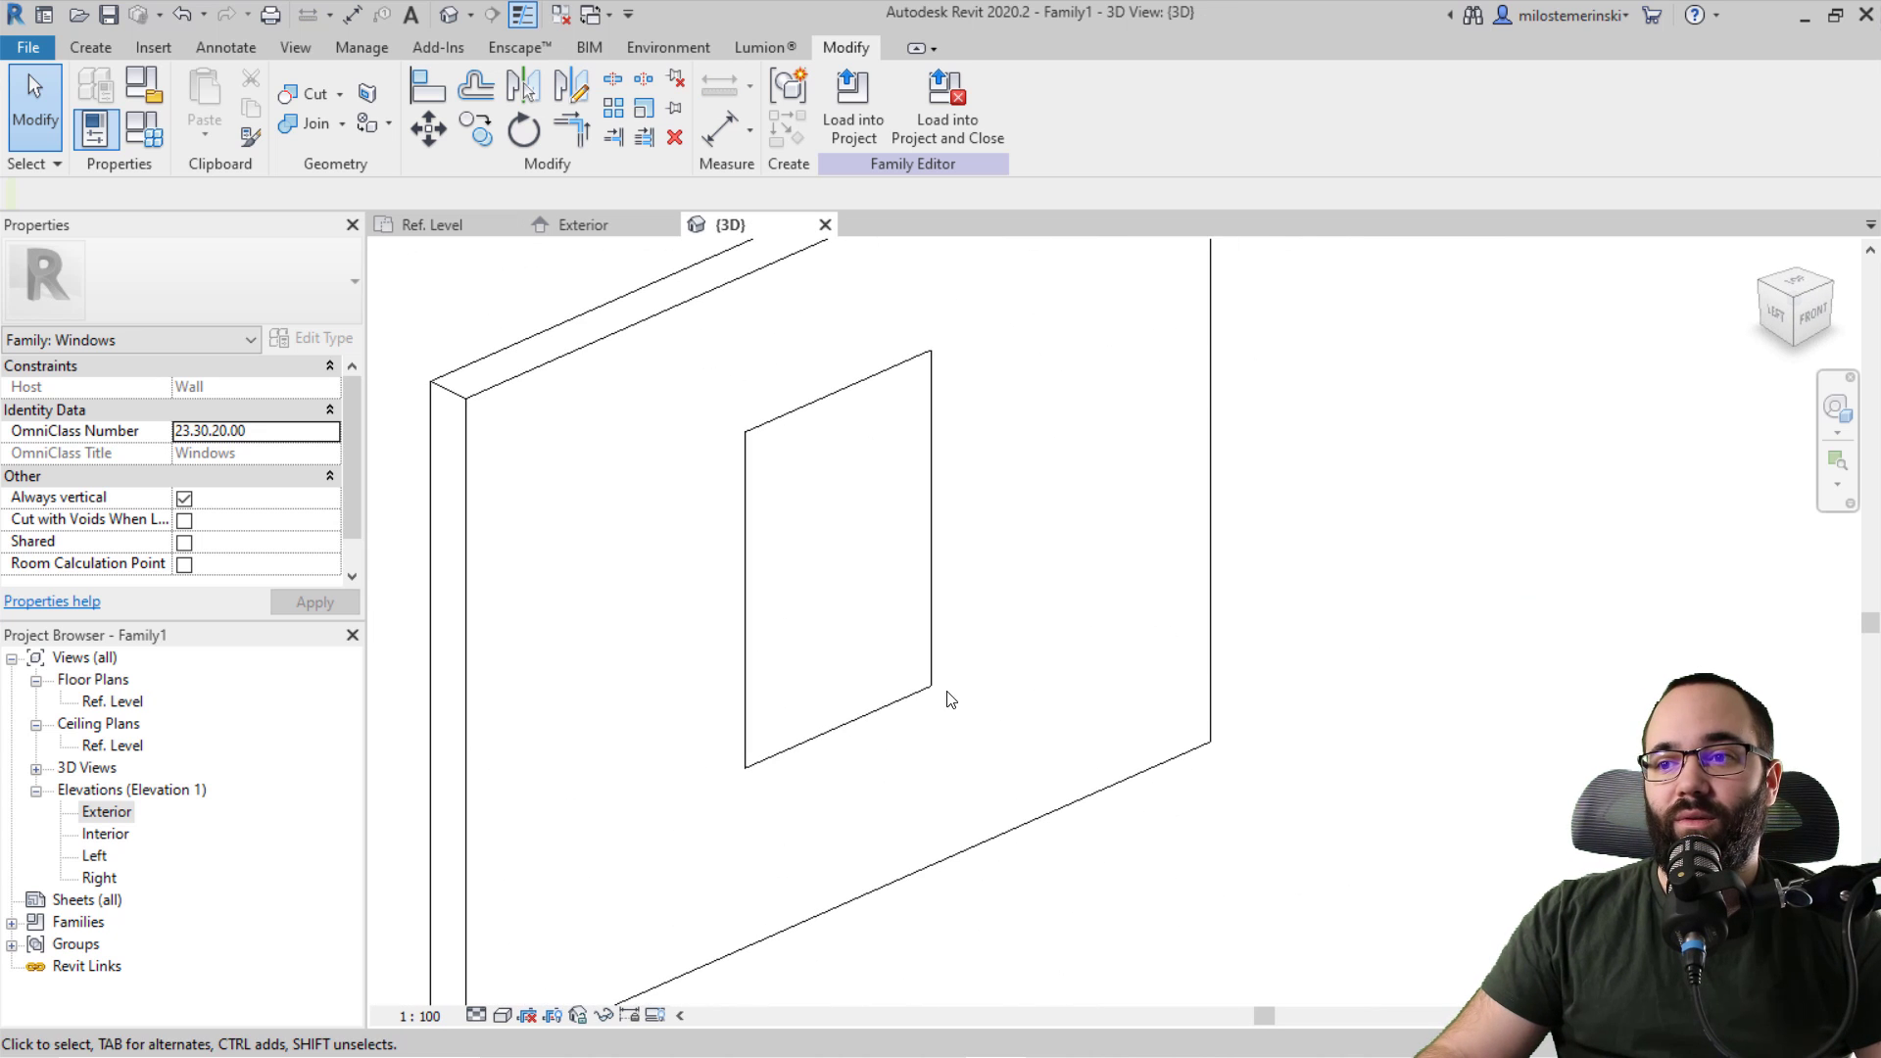
pyautogui.click(930, 691)
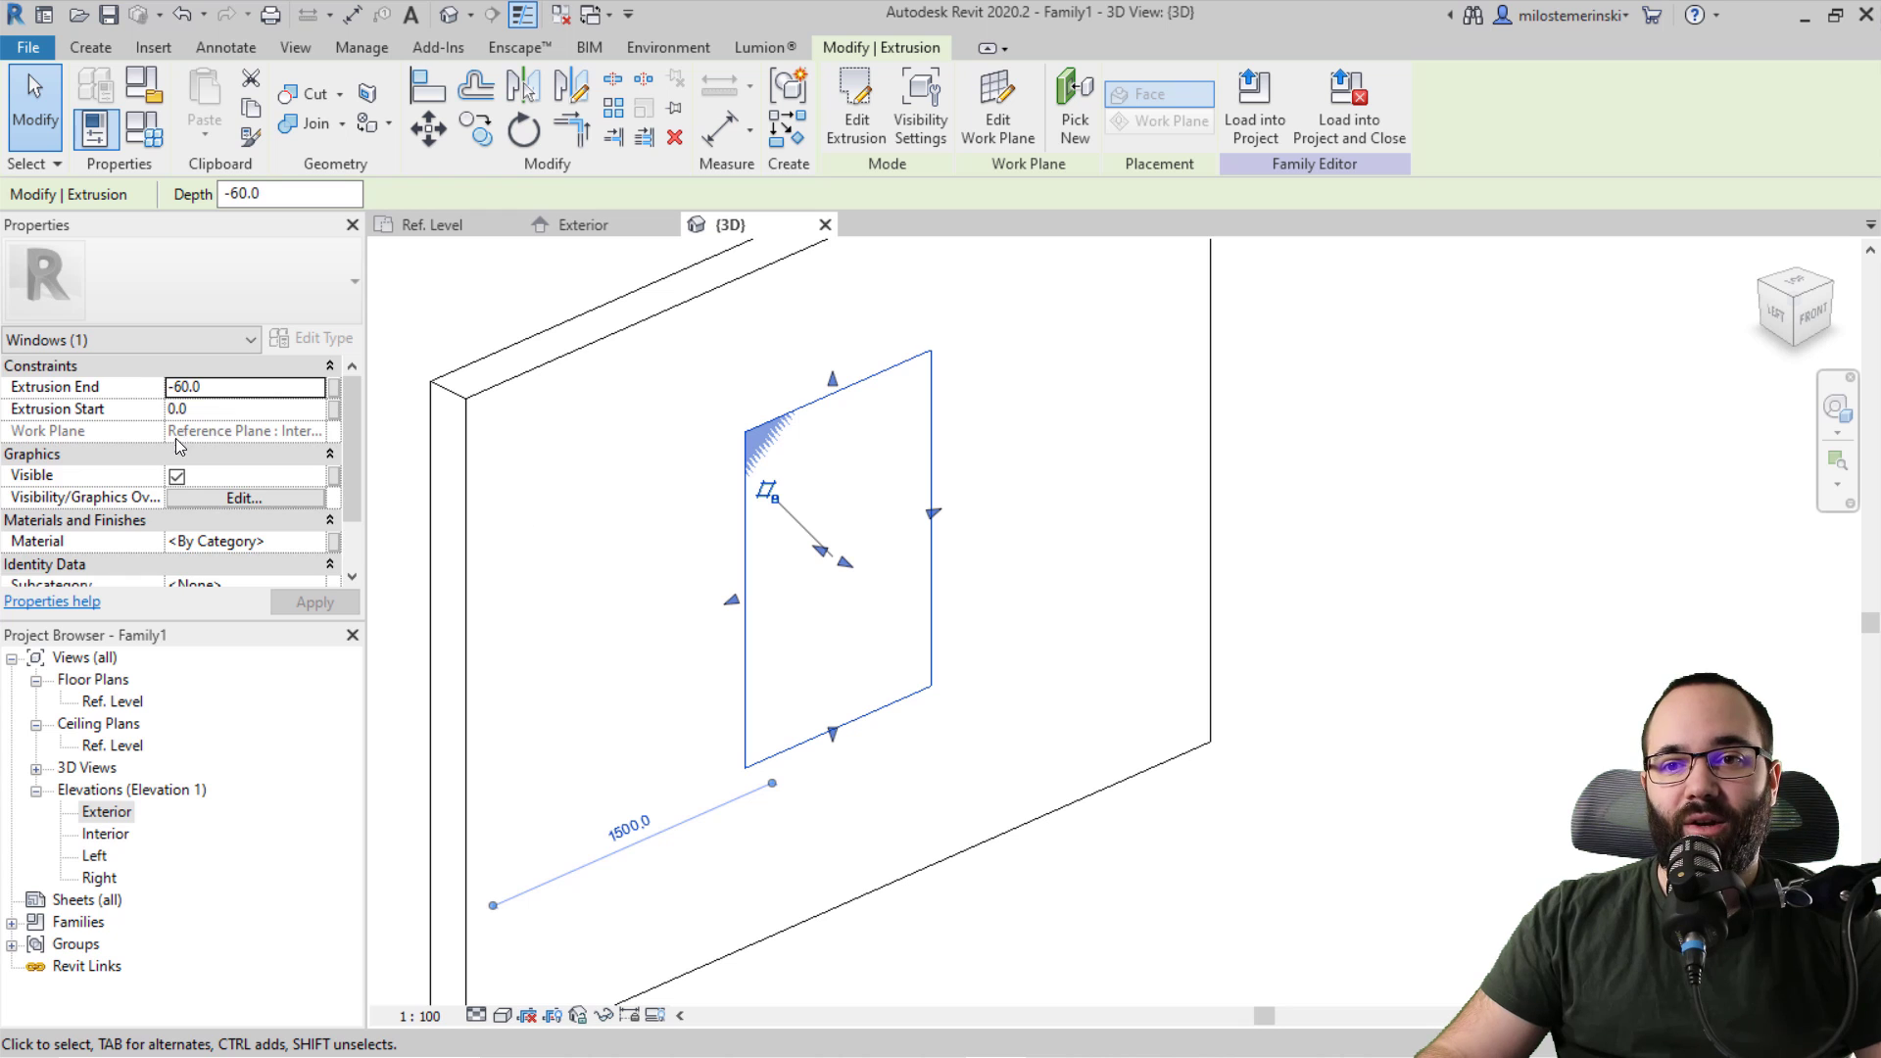
pyautogui.scroll(-2, 176, 446)
pyautogui.click(82, 49)
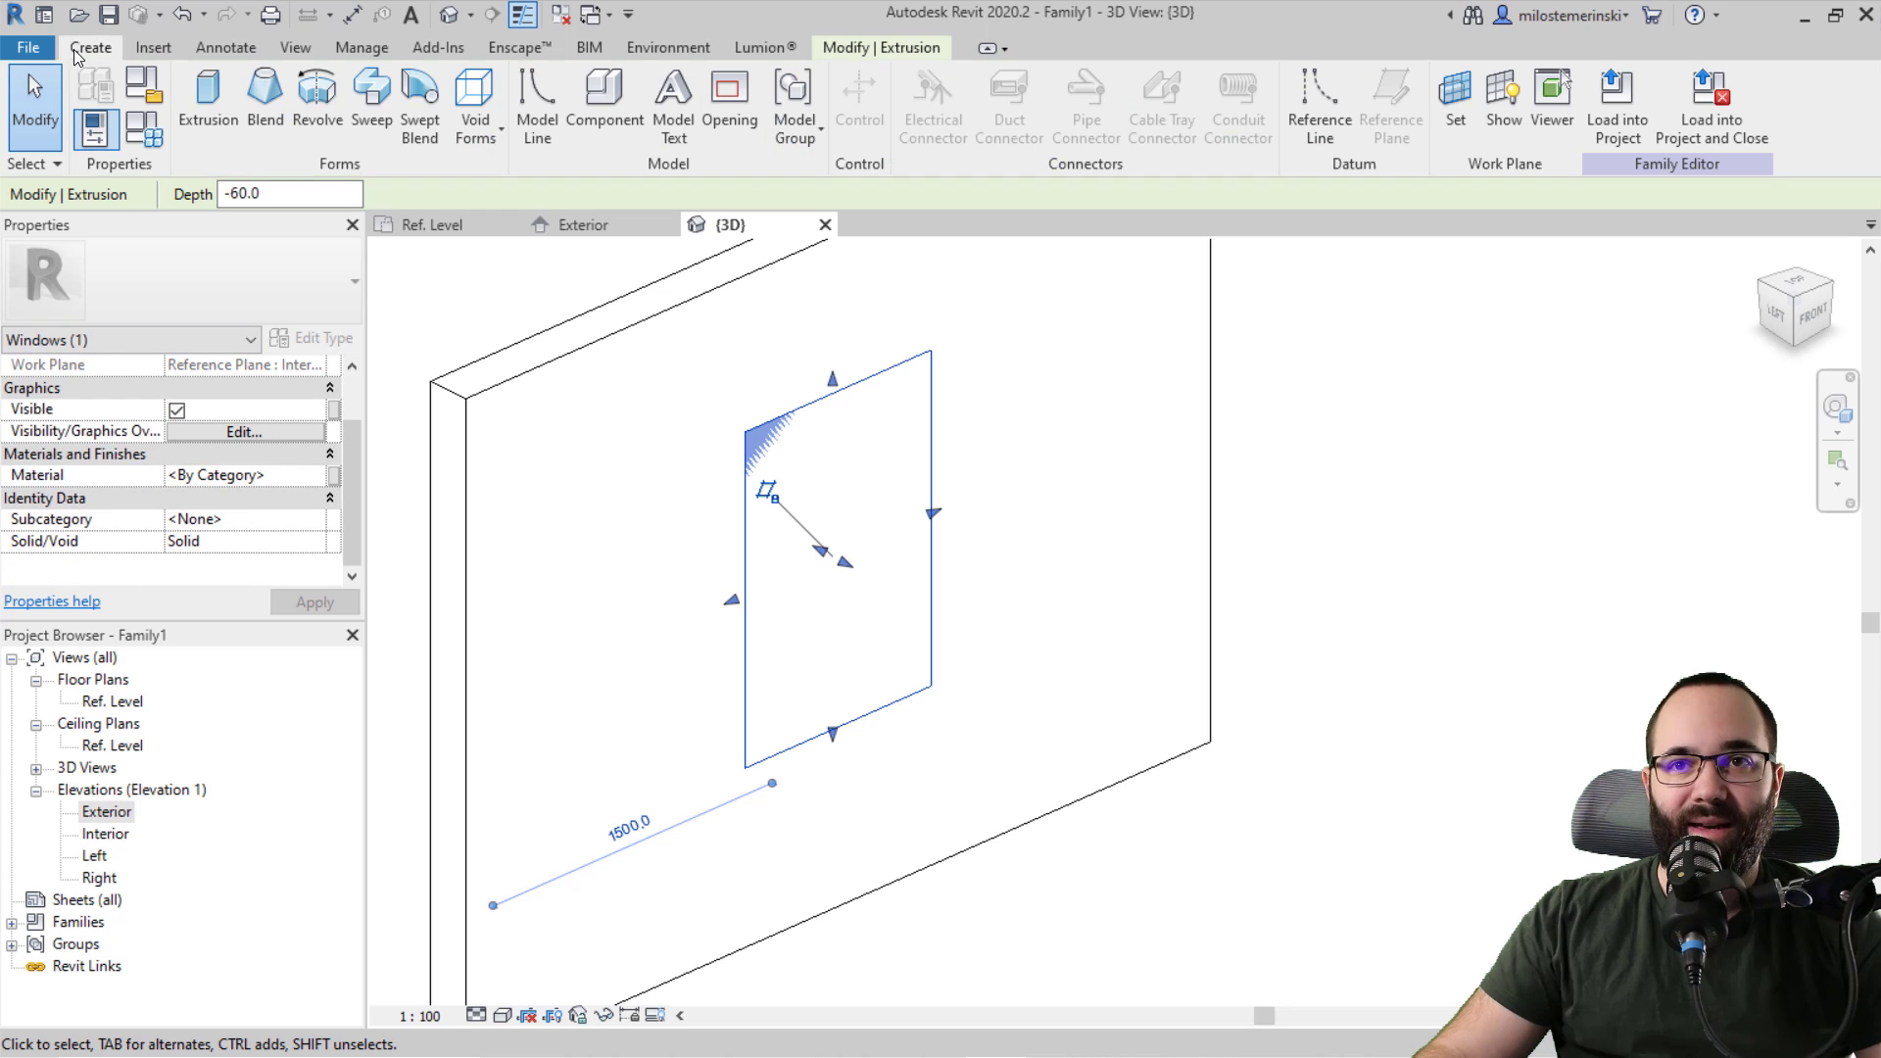
pyautogui.click(467, 137)
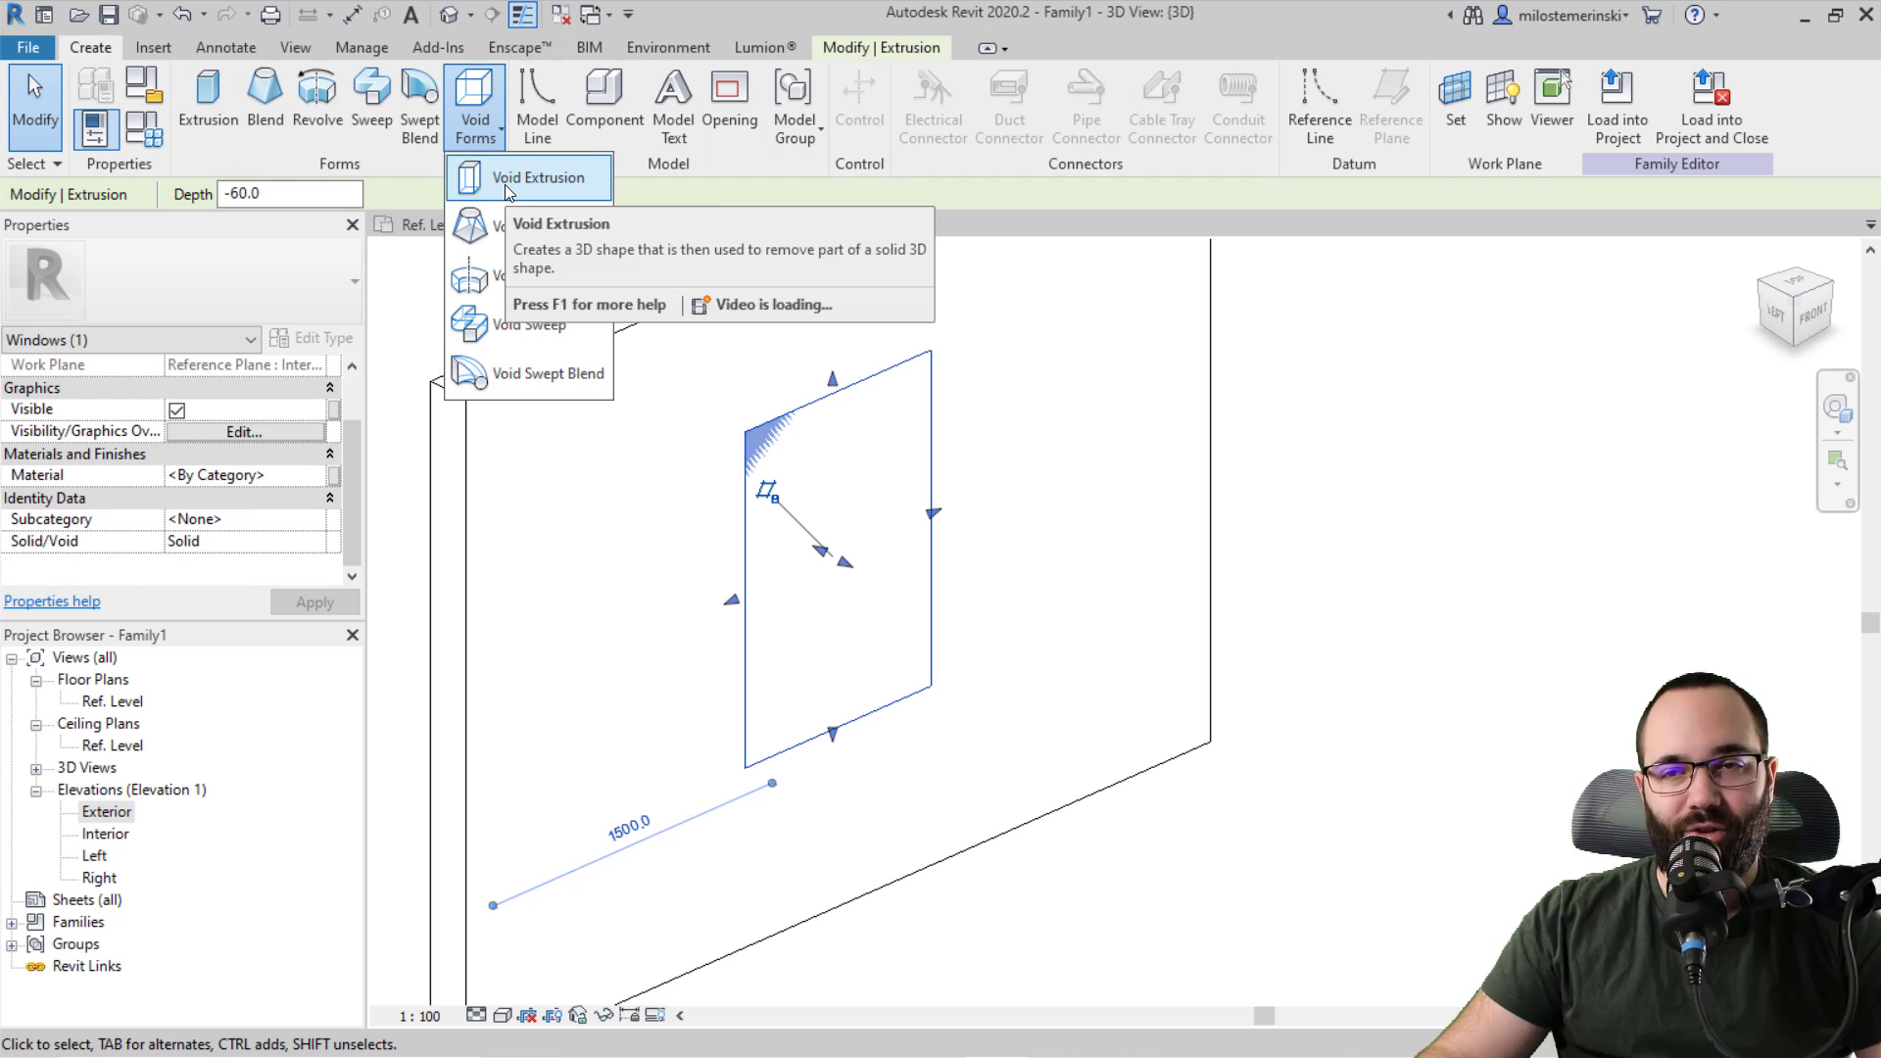
pyautogui.click(206, 132)
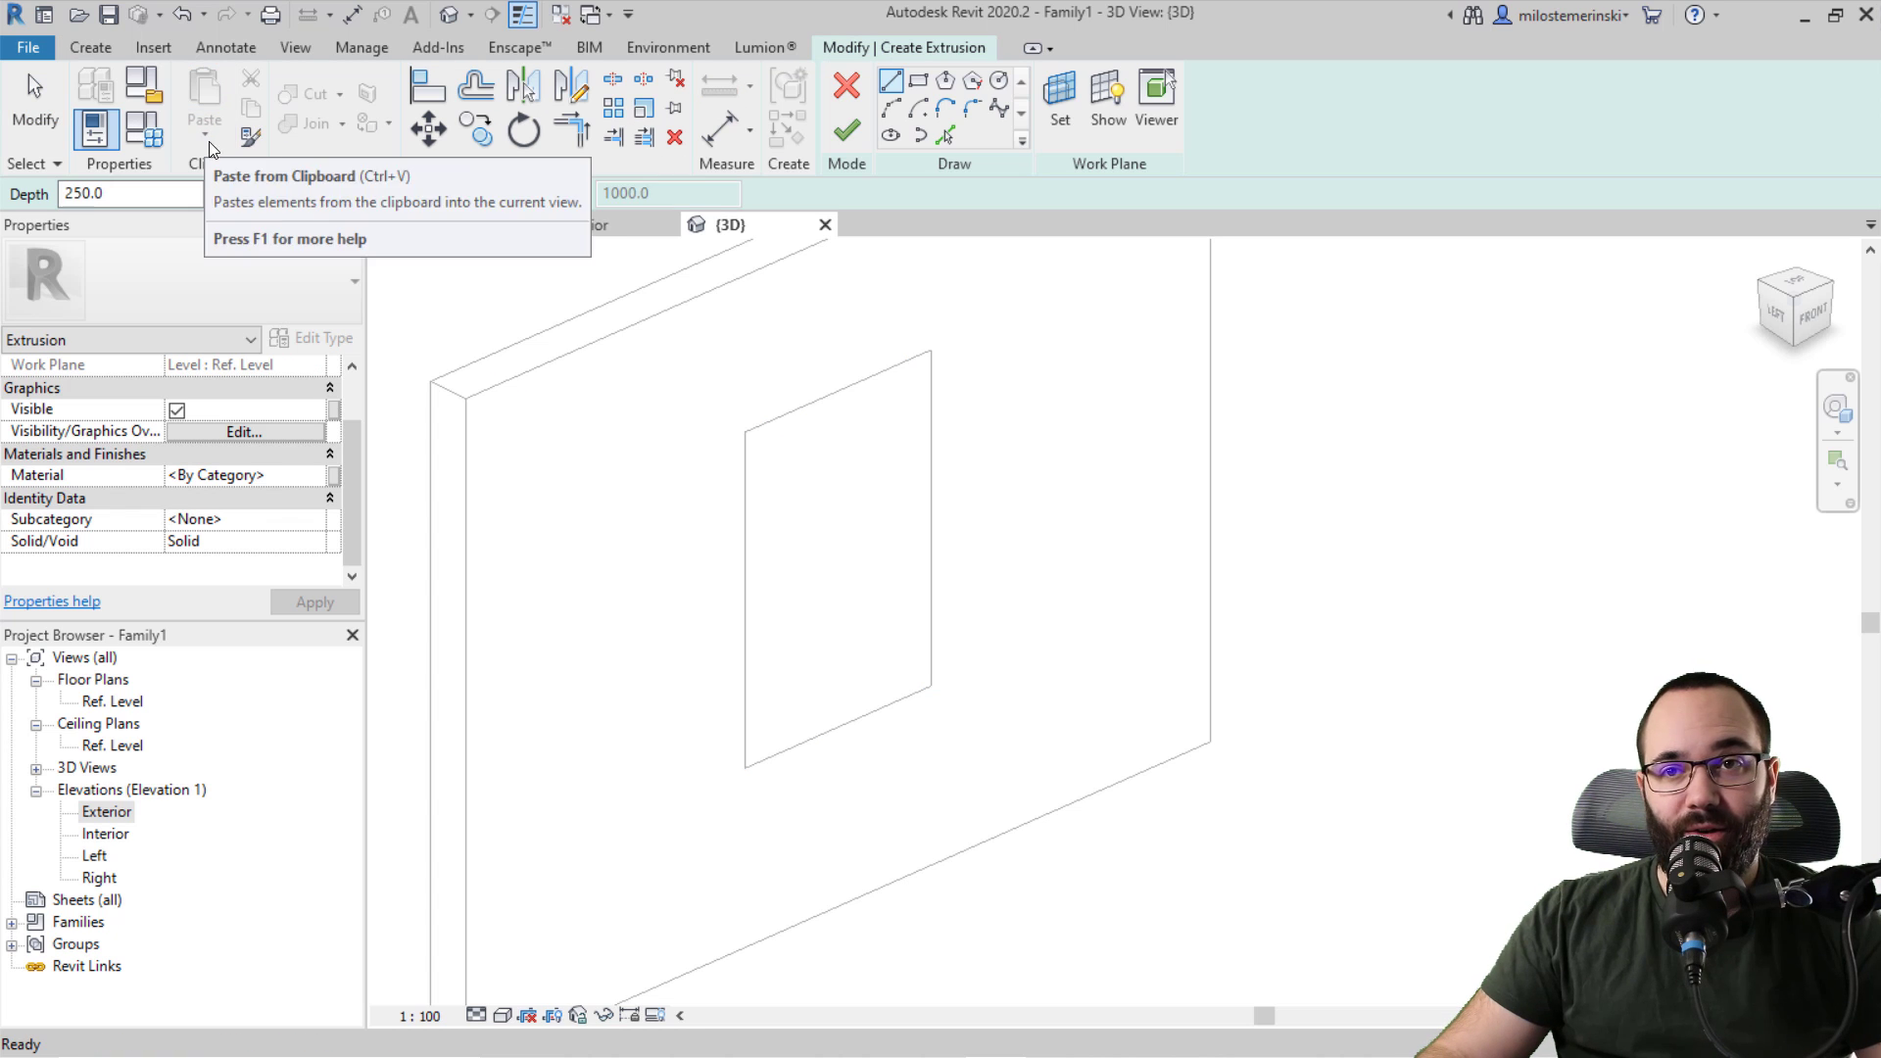
pyautogui.click(897, 91)
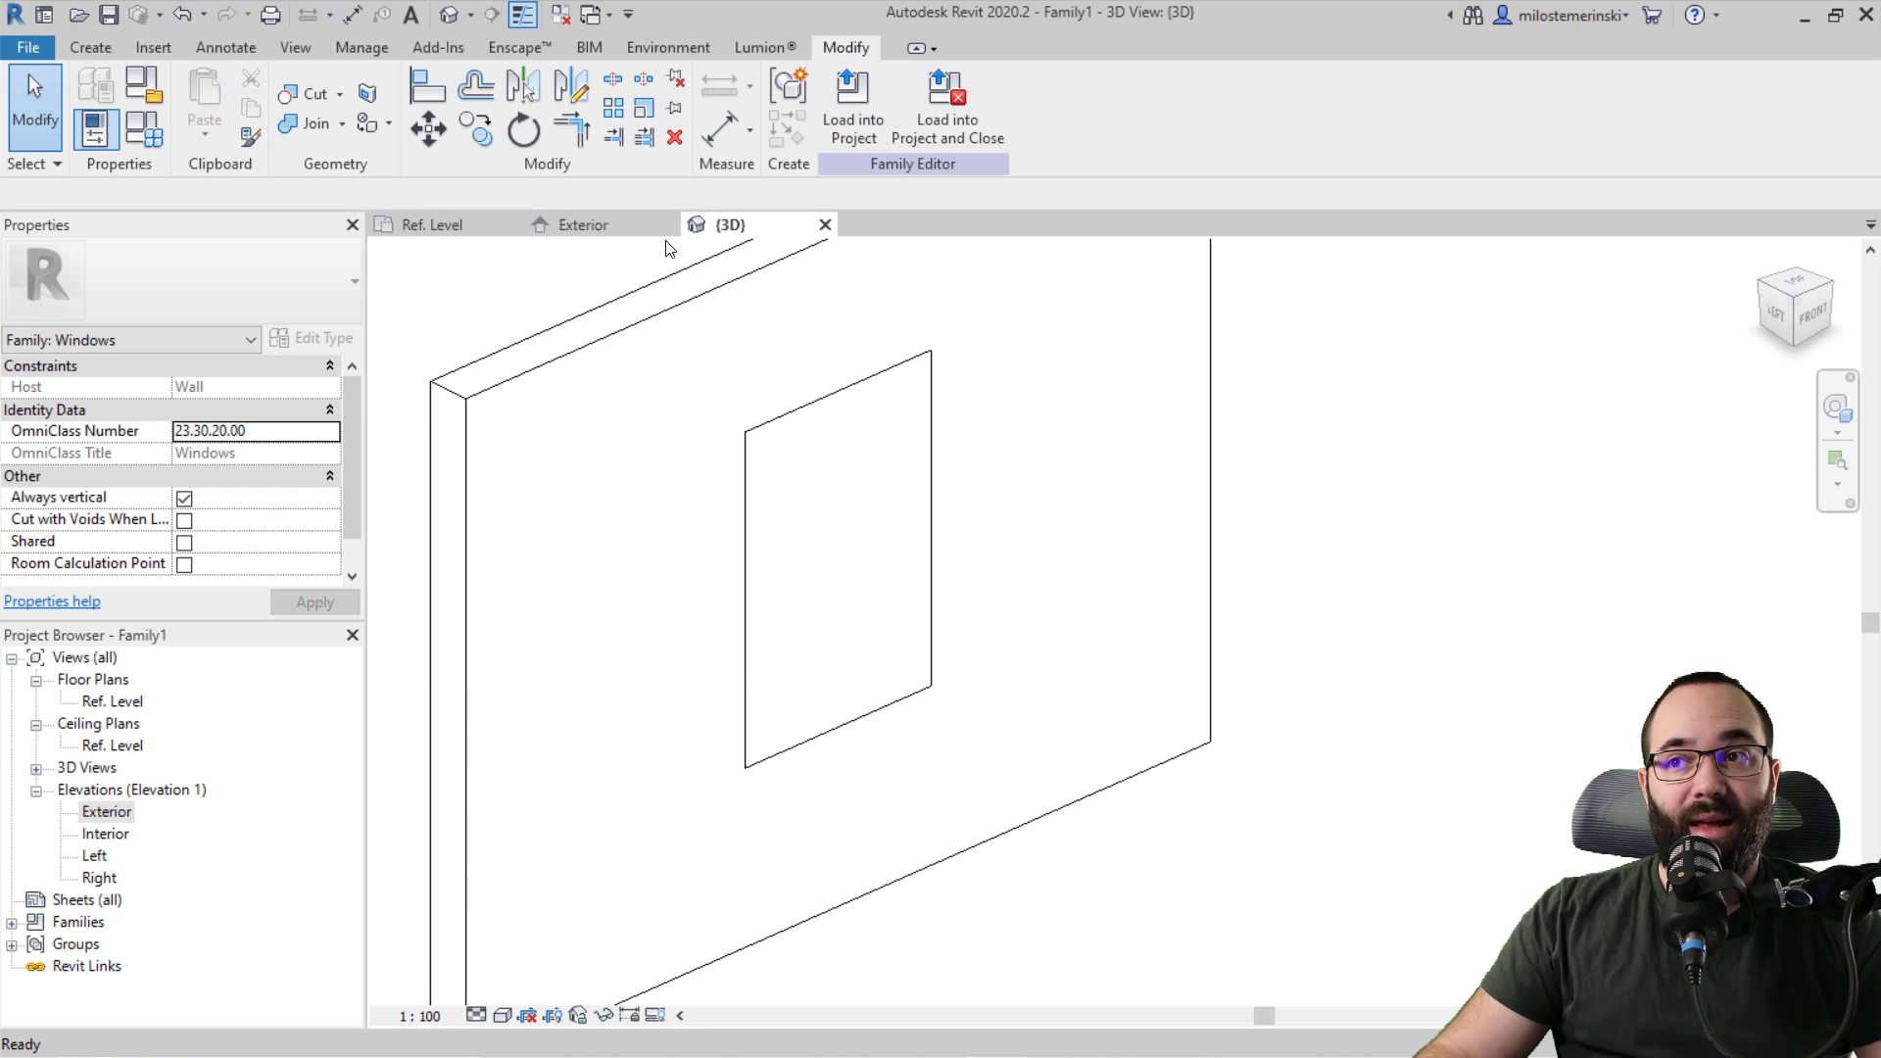
# Step: Change the window extrusion's Solid/Void property to Void and apply it
pyautogui.click(757, 478)
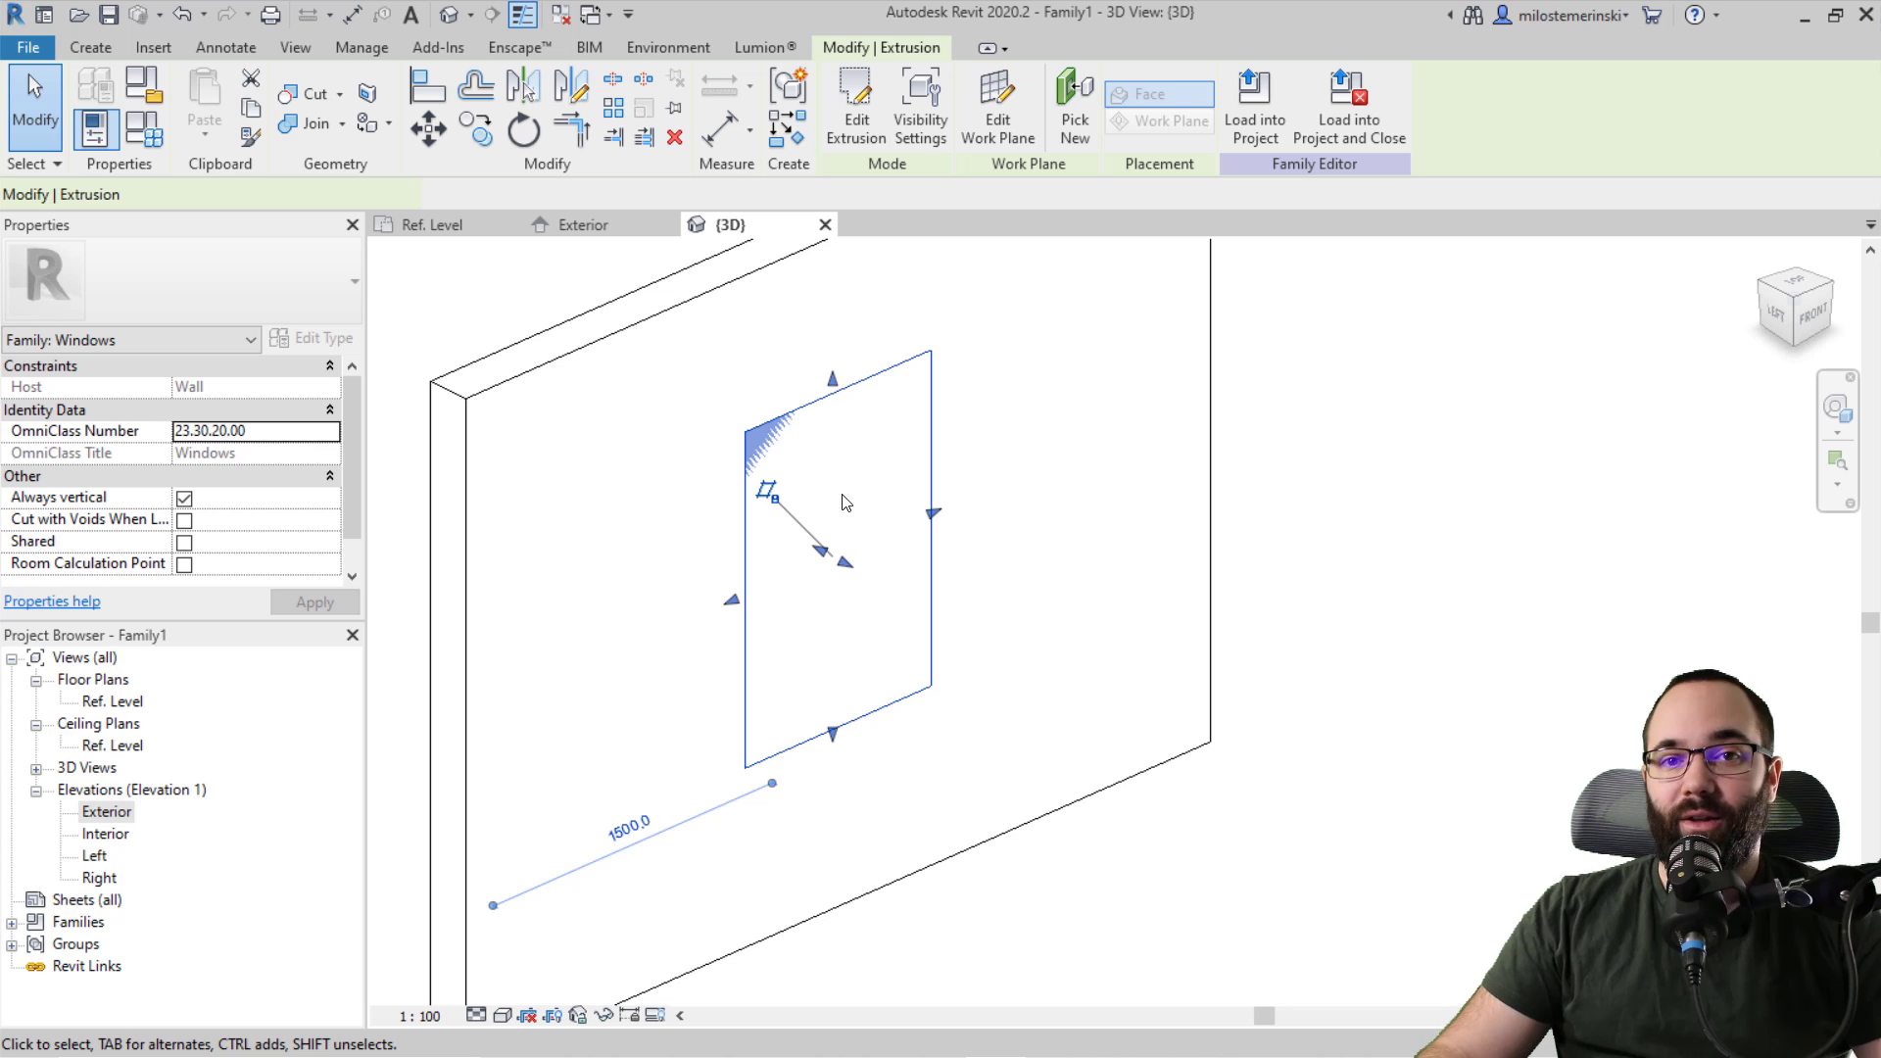
pyautogui.scroll(-3, 235, 504)
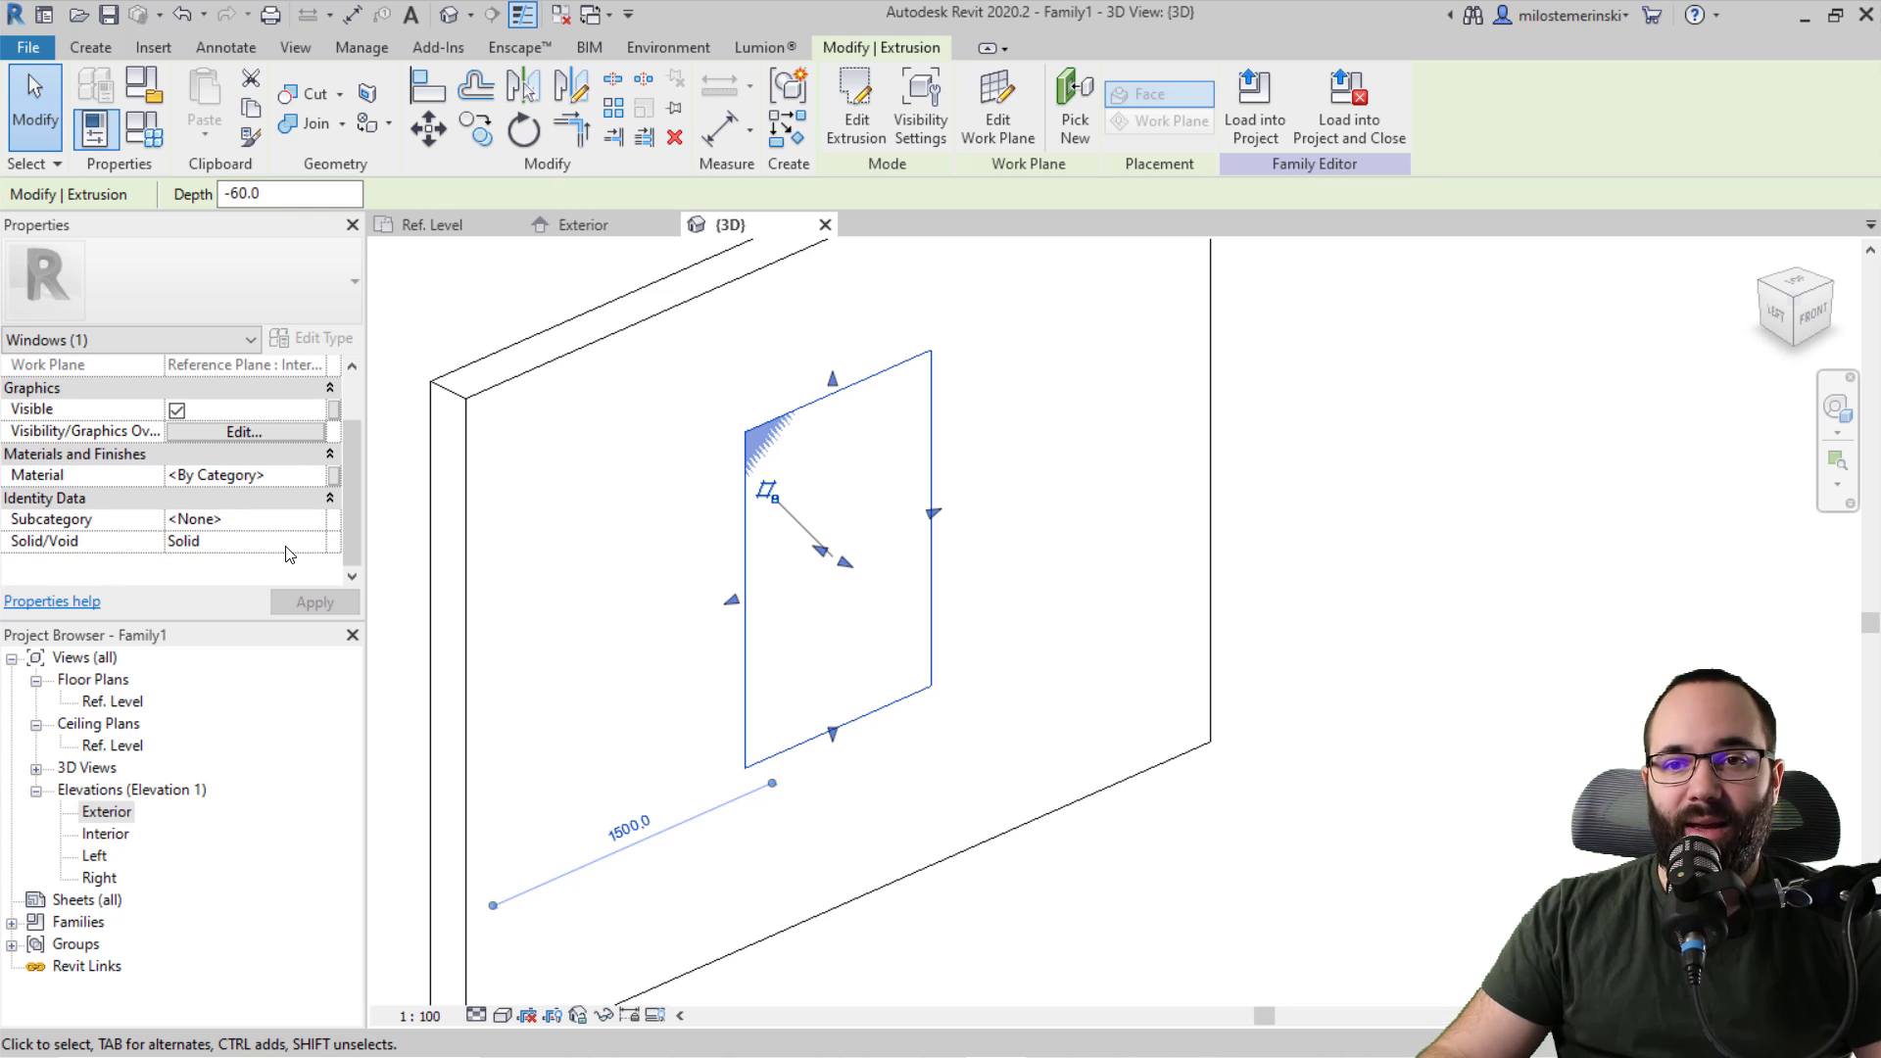
pyautogui.click(329, 542)
pyautogui.click(327, 542)
pyautogui.click(240, 585)
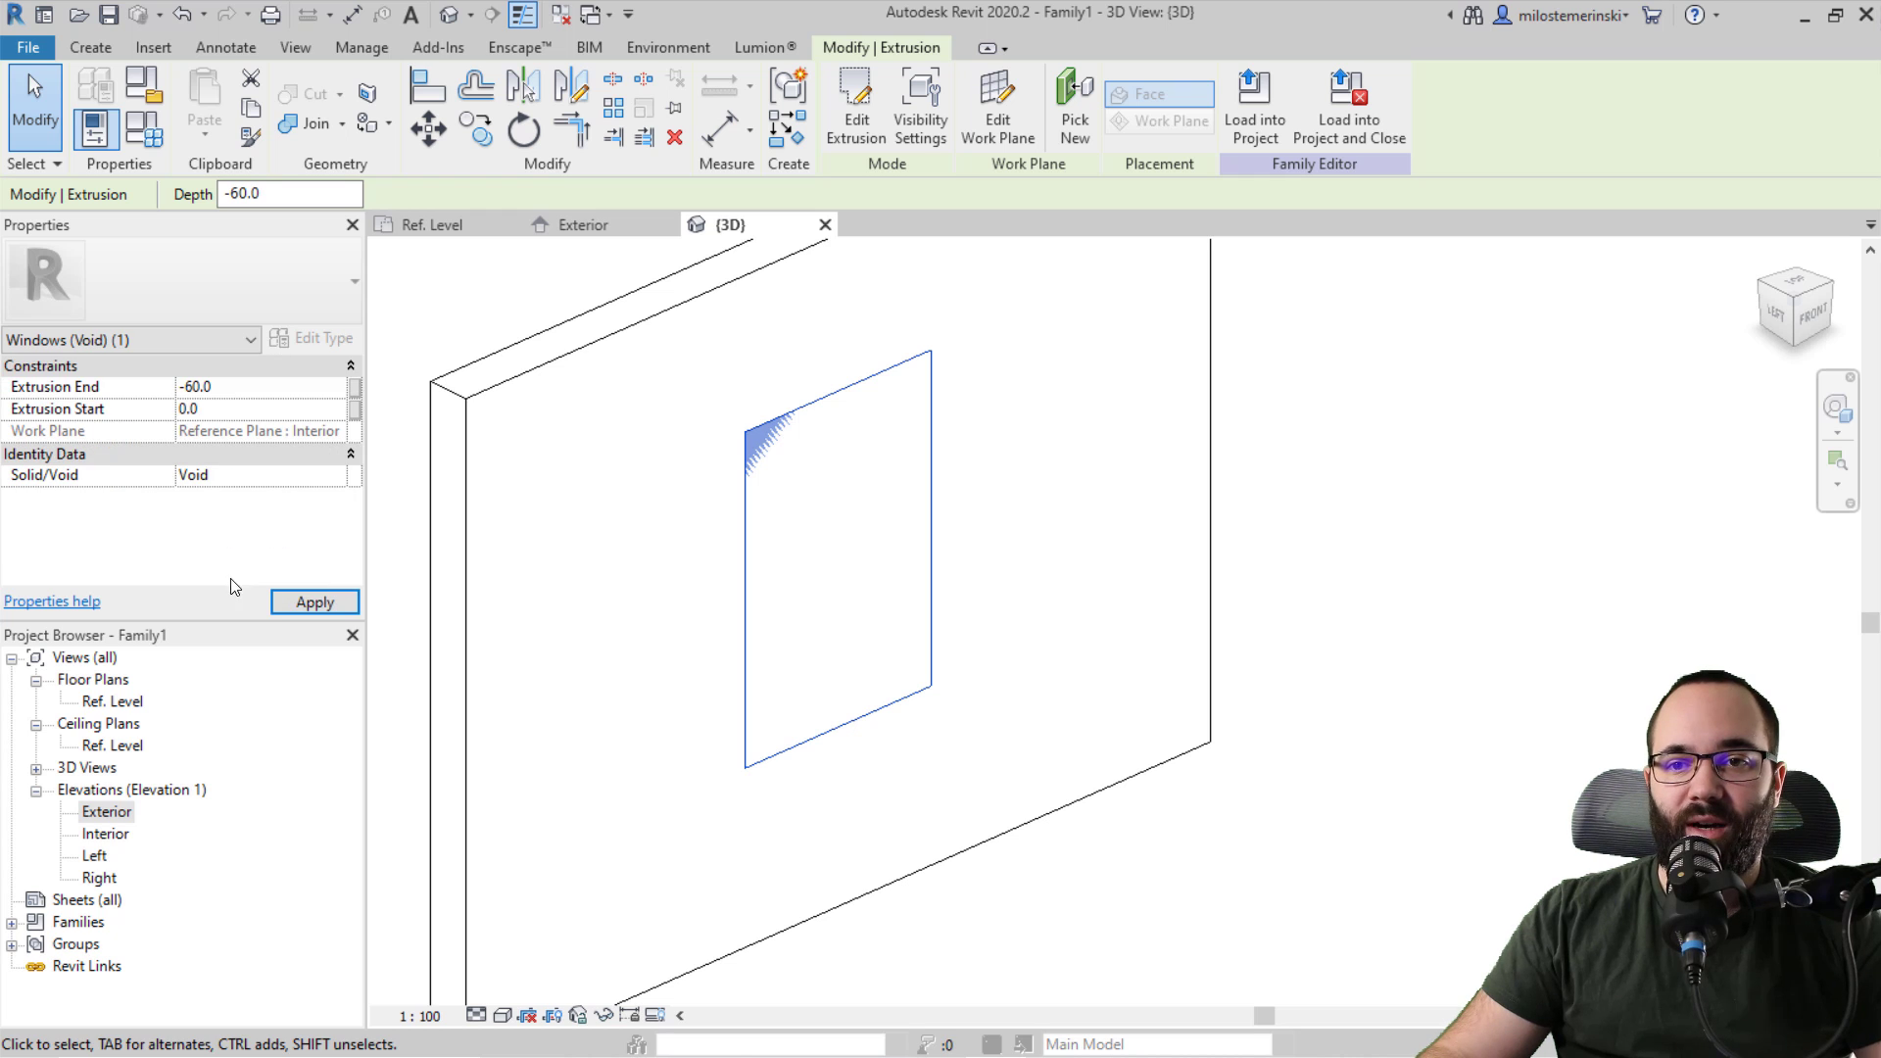
pyautogui.click(343, 604)
pyautogui.press('Escape')
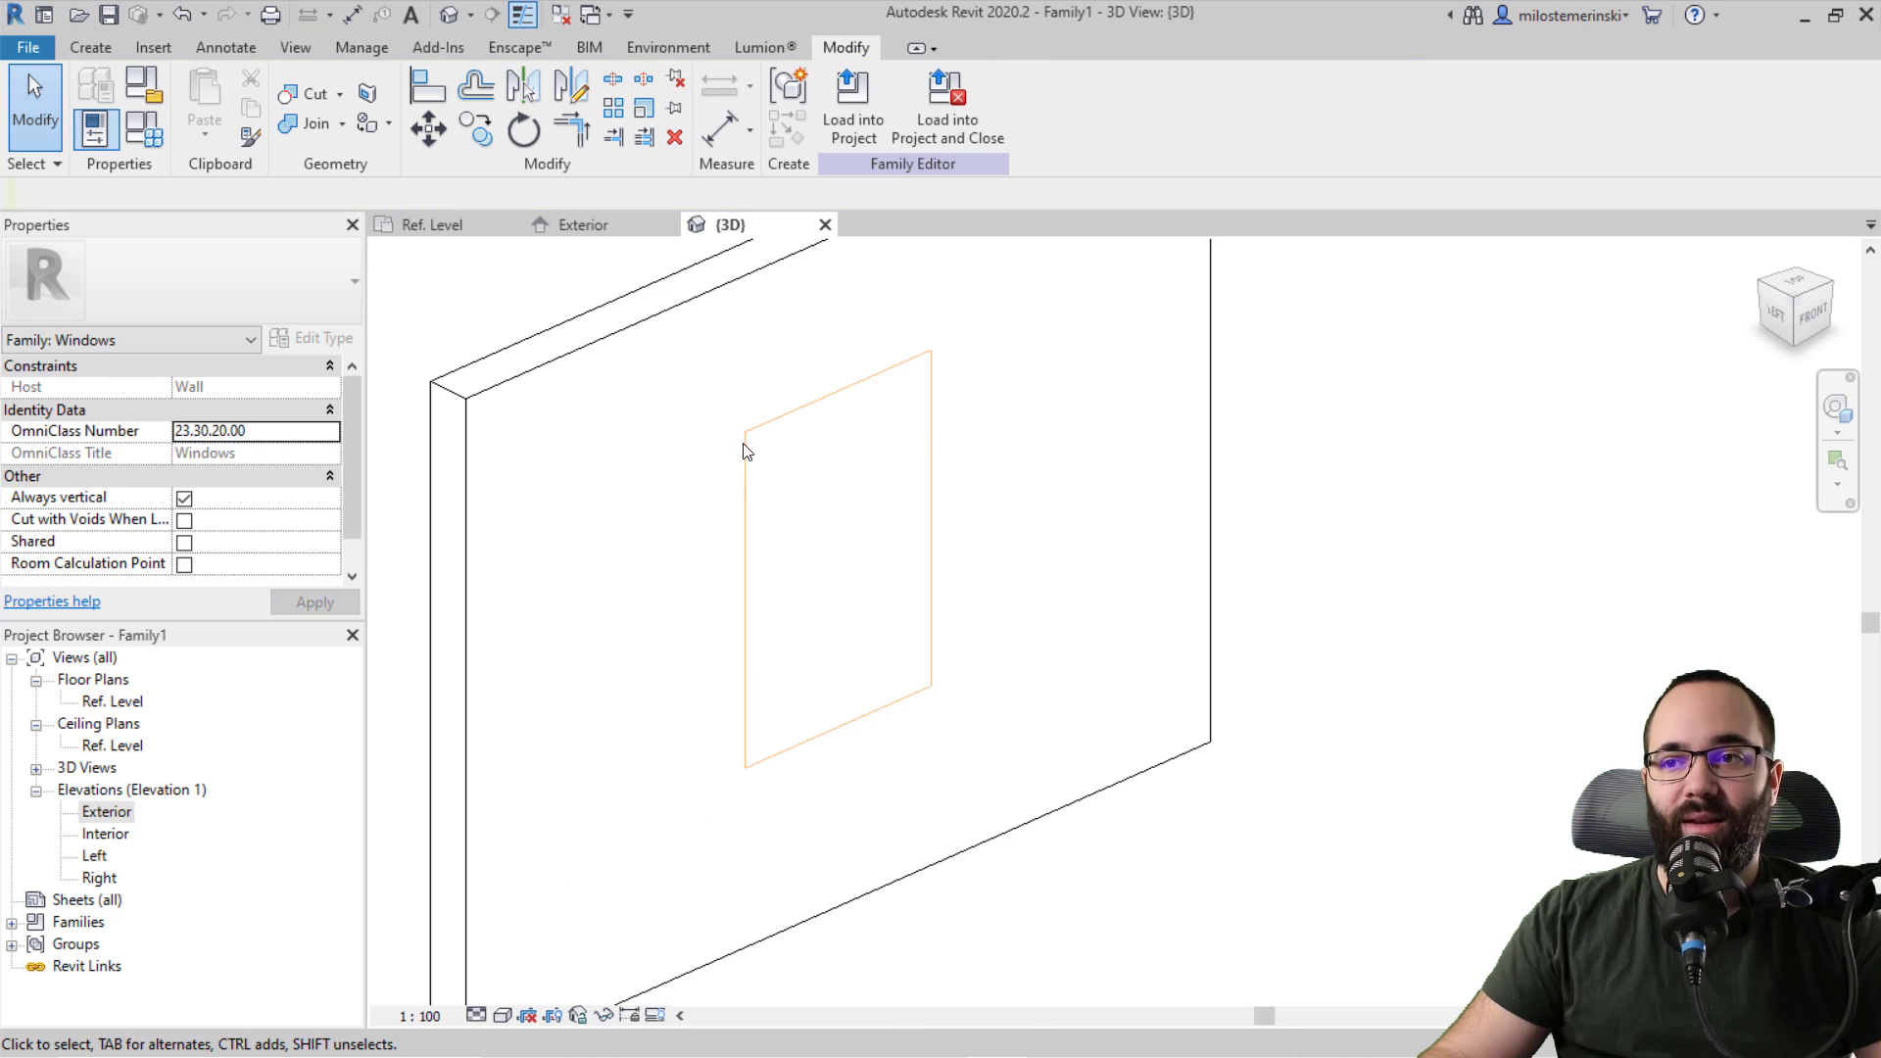
# Step: Cut the host wall with the void extrusion using Cut Geometry
pyautogui.click(302, 94)
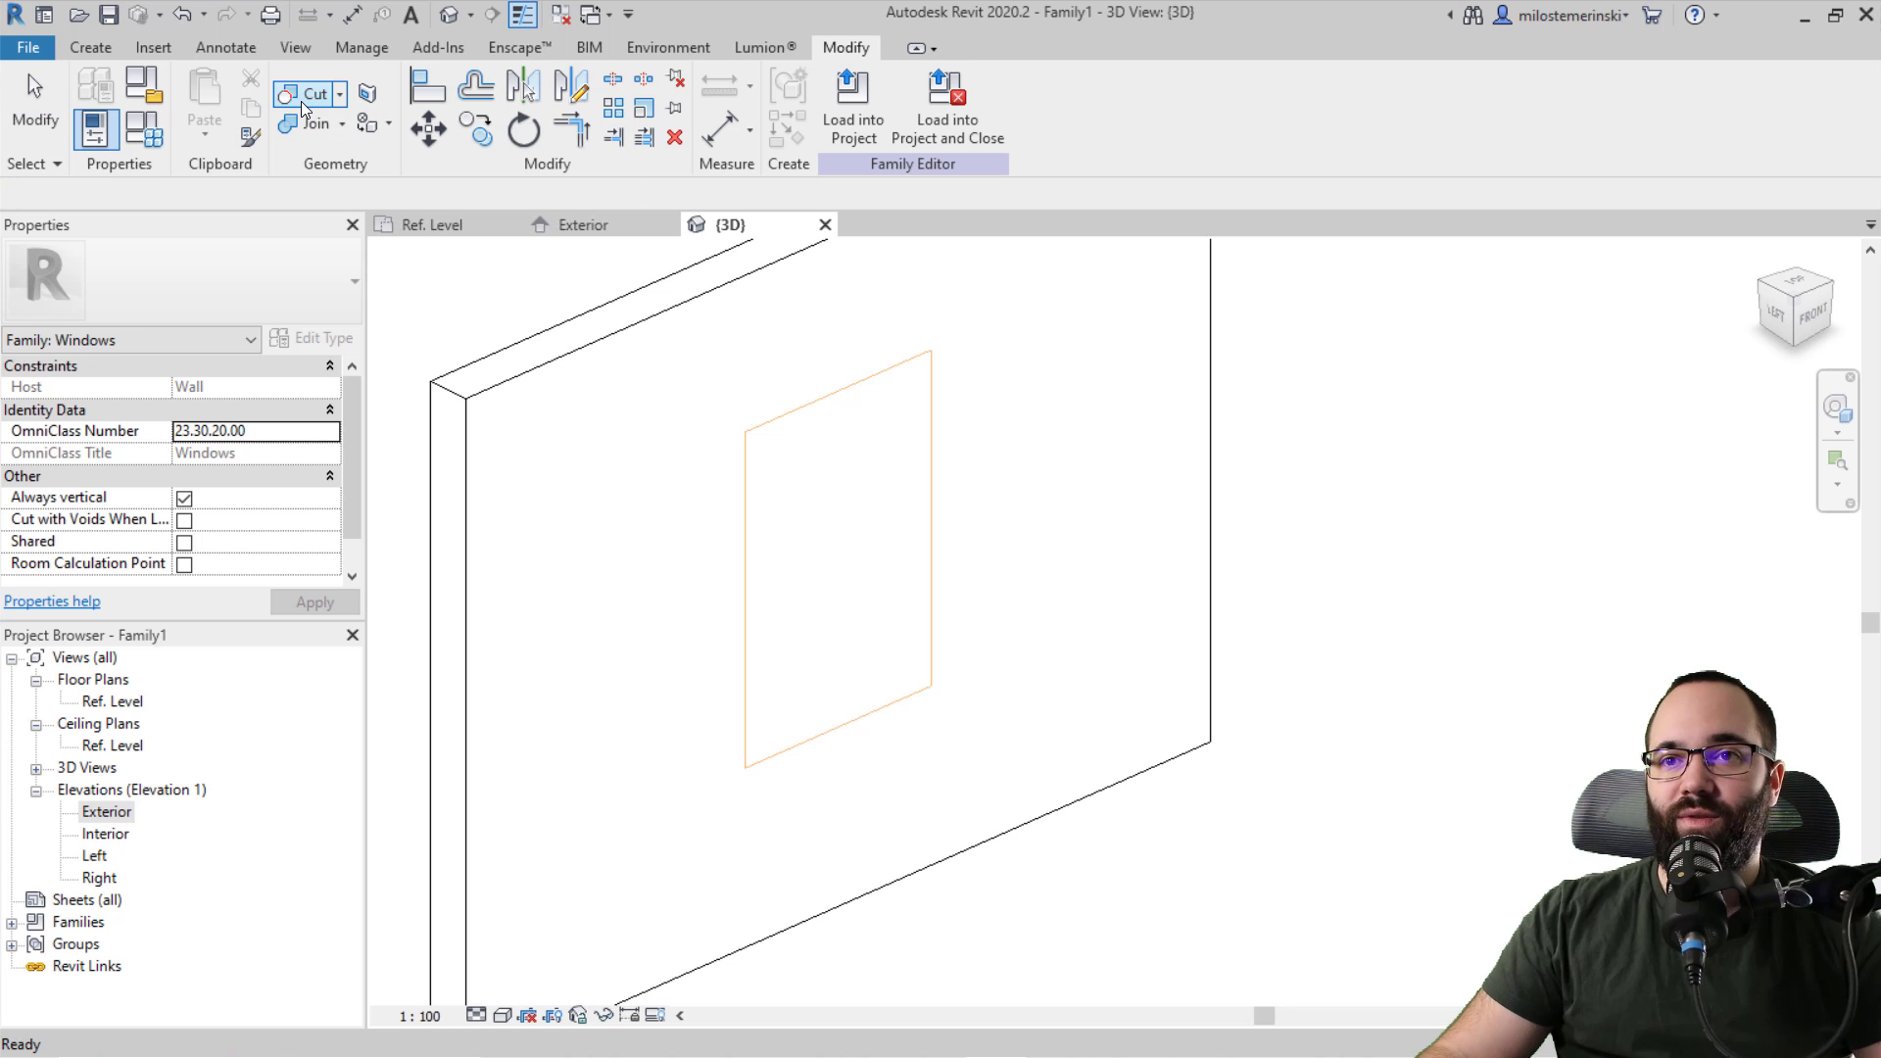
pyautogui.click(569, 350)
pyautogui.click(772, 402)
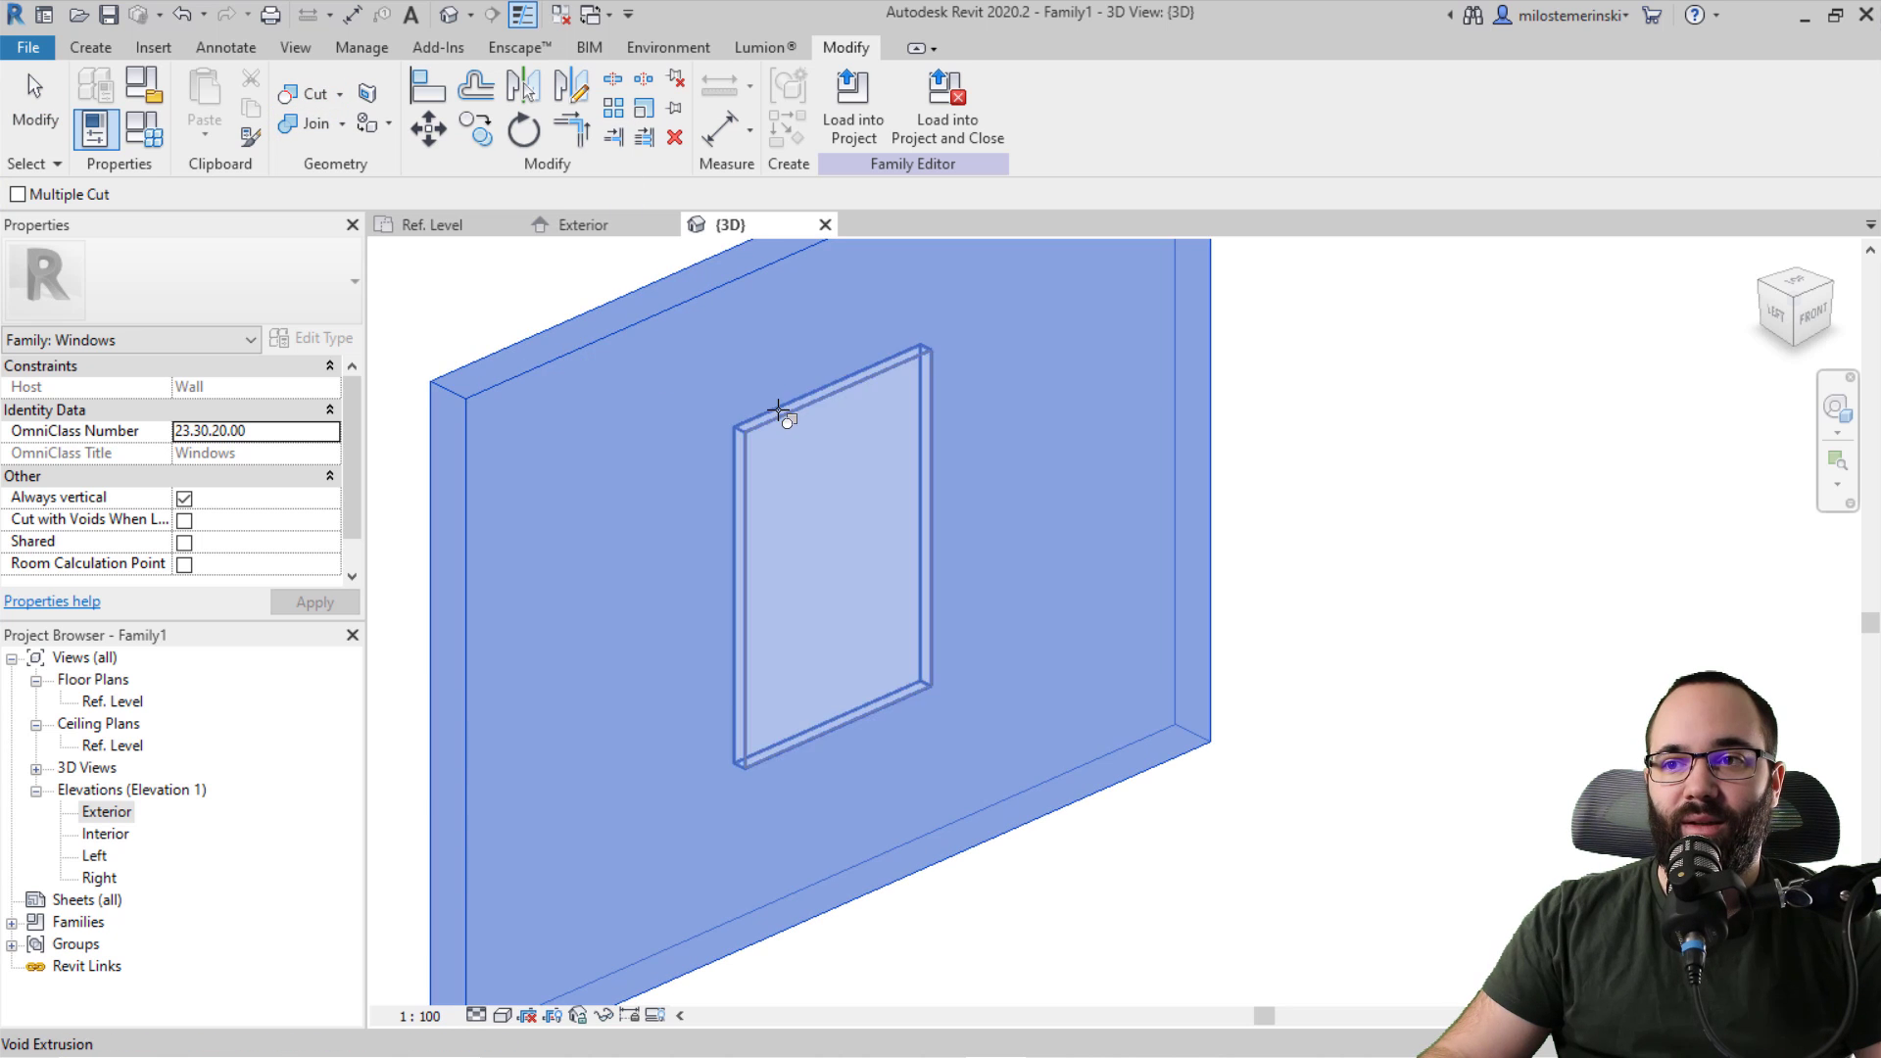
pyautogui.press('Escape')
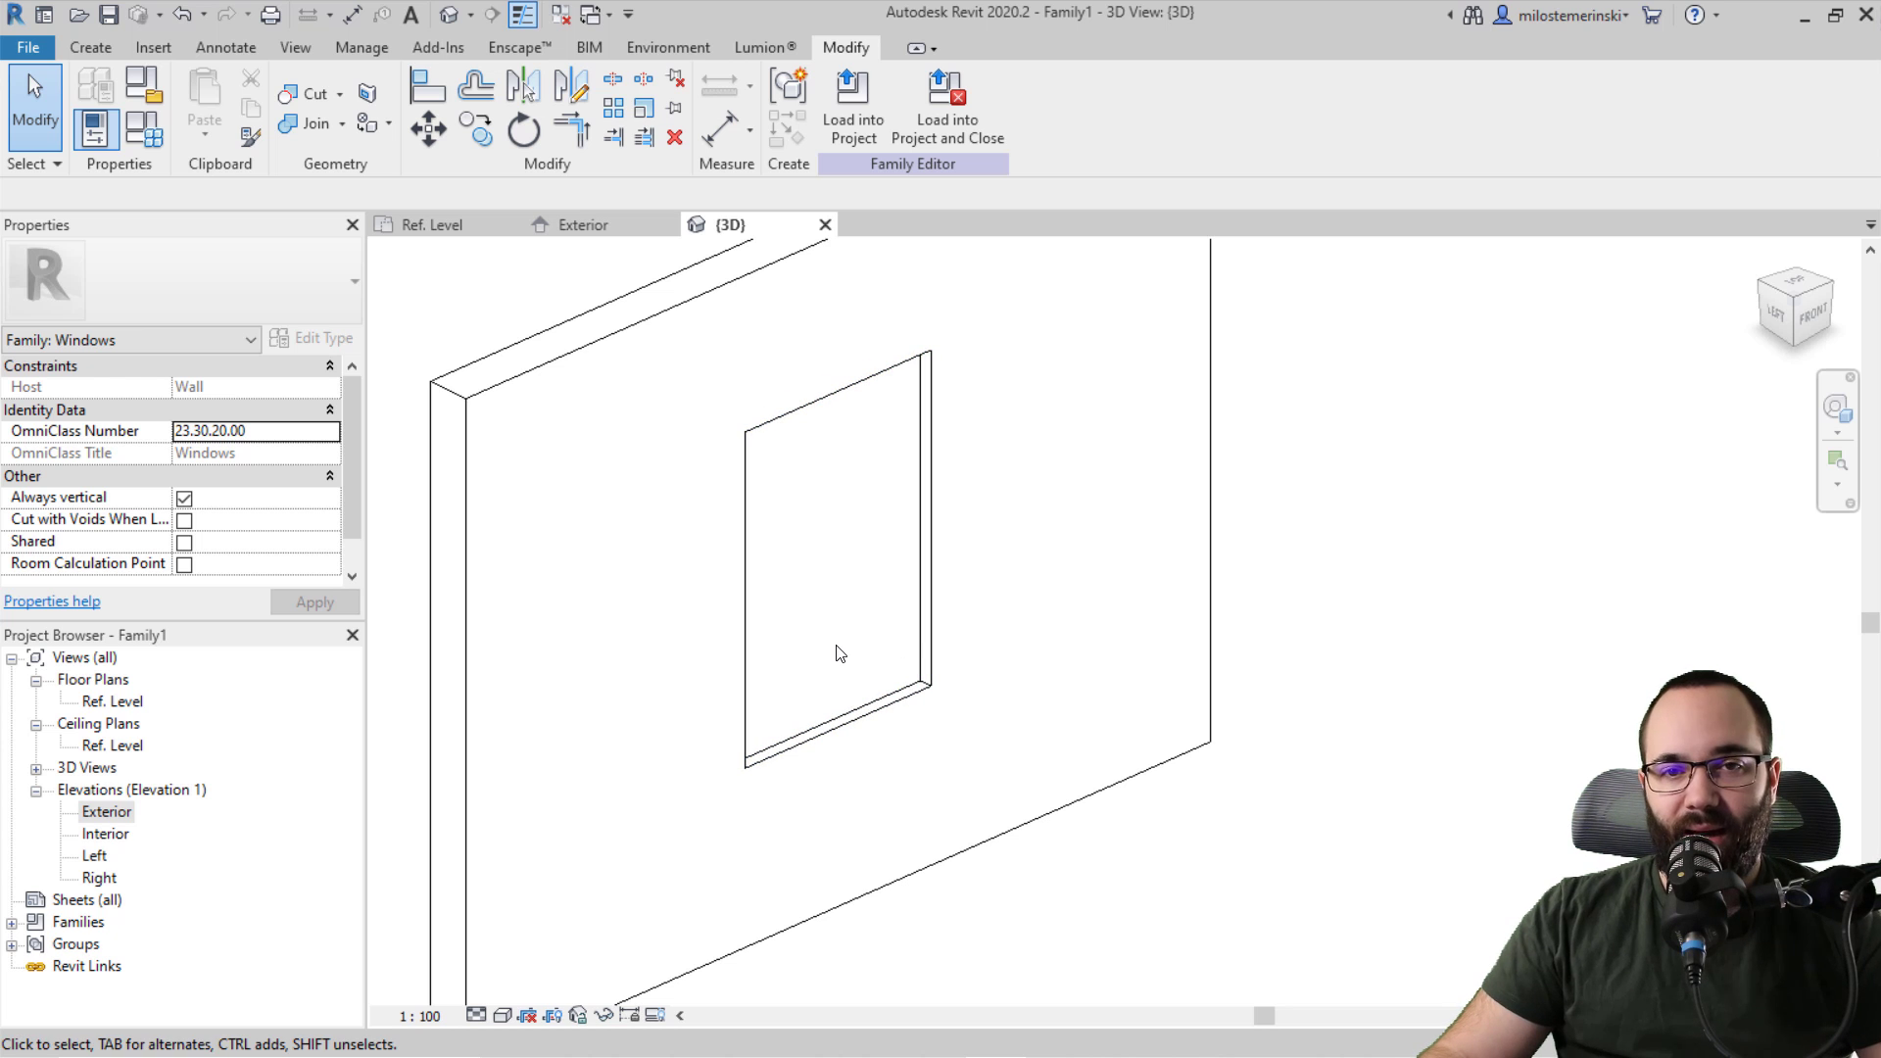
pyautogui.moveTo(838, 652)
pyautogui.keyDown('shift'); pyautogui.mouseDown(button='middle')
pyautogui.moveTo(853, 630)
pyautogui.moveTo(851, 673)
pyautogui.mouseUp(button='middle'); pyautogui.keyUp('shift')
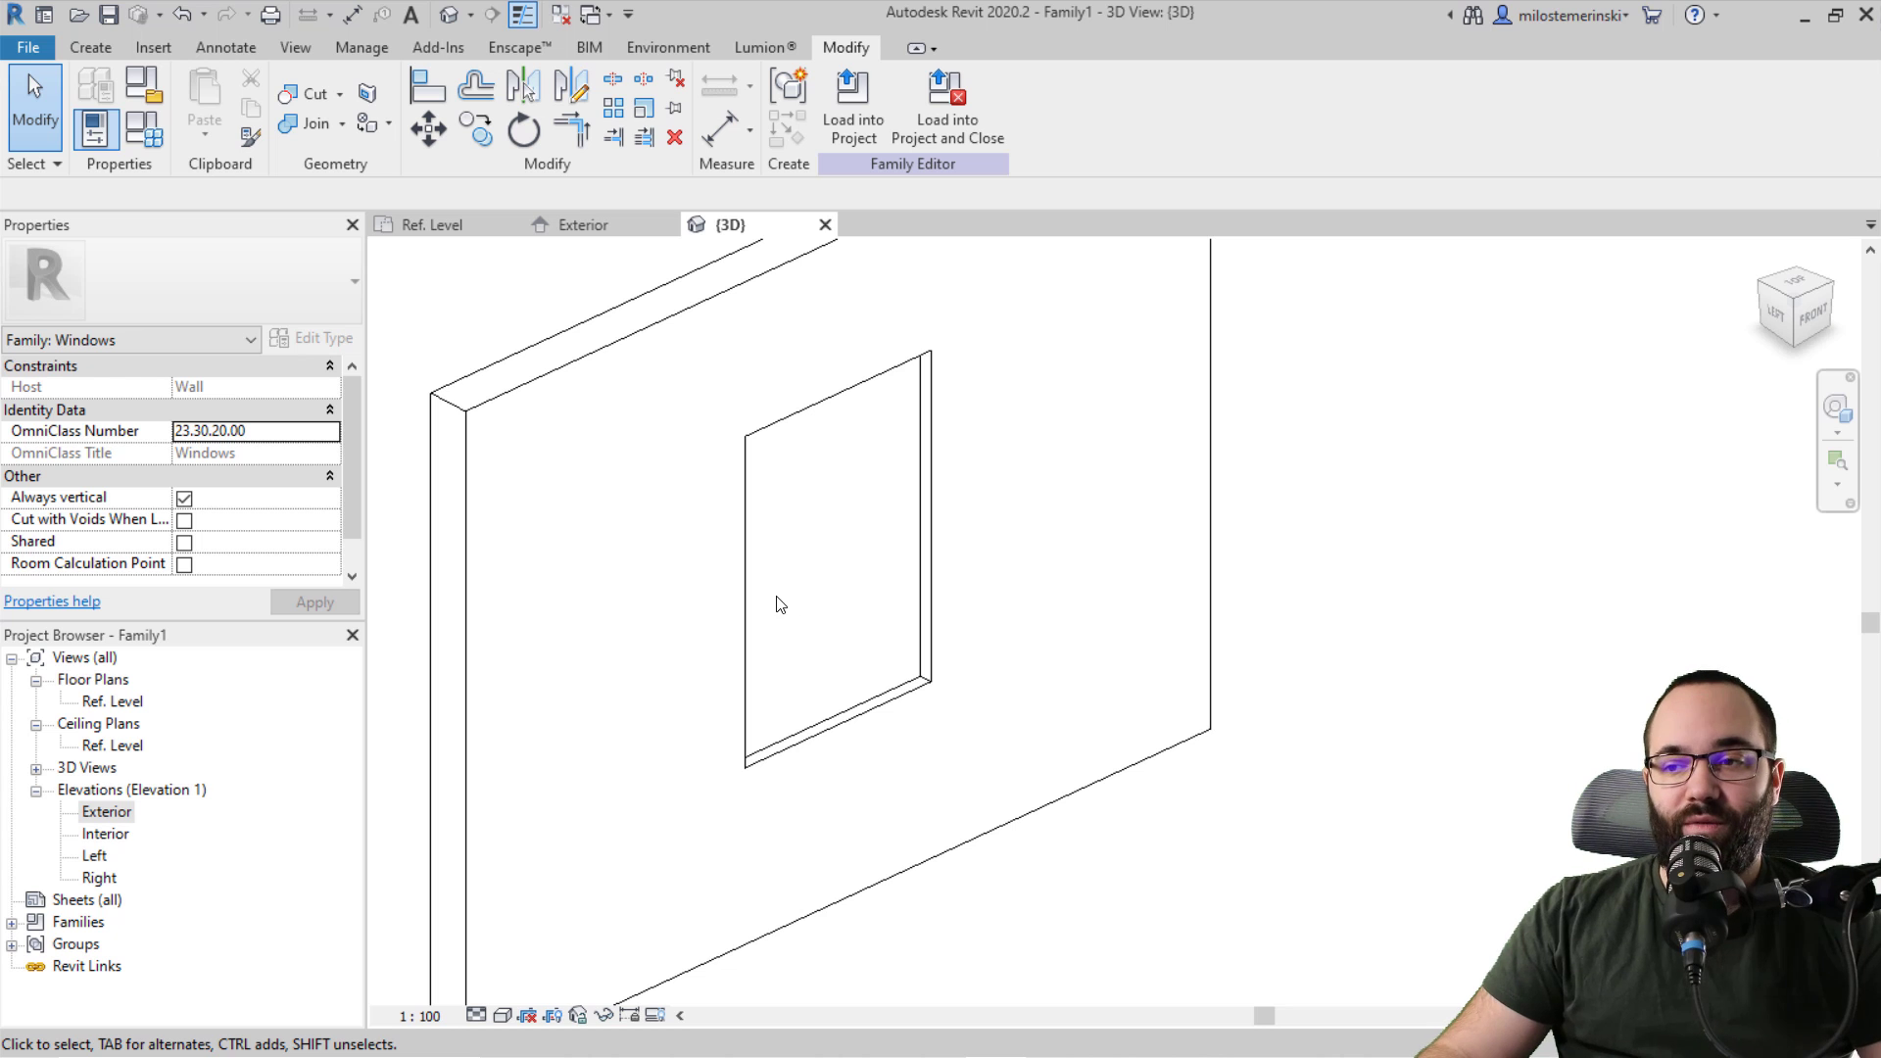
# Step: In the Exterior elevation, start a Void Blend and set its base work plane to the Interior offset reference plane
pyautogui.click(586, 224)
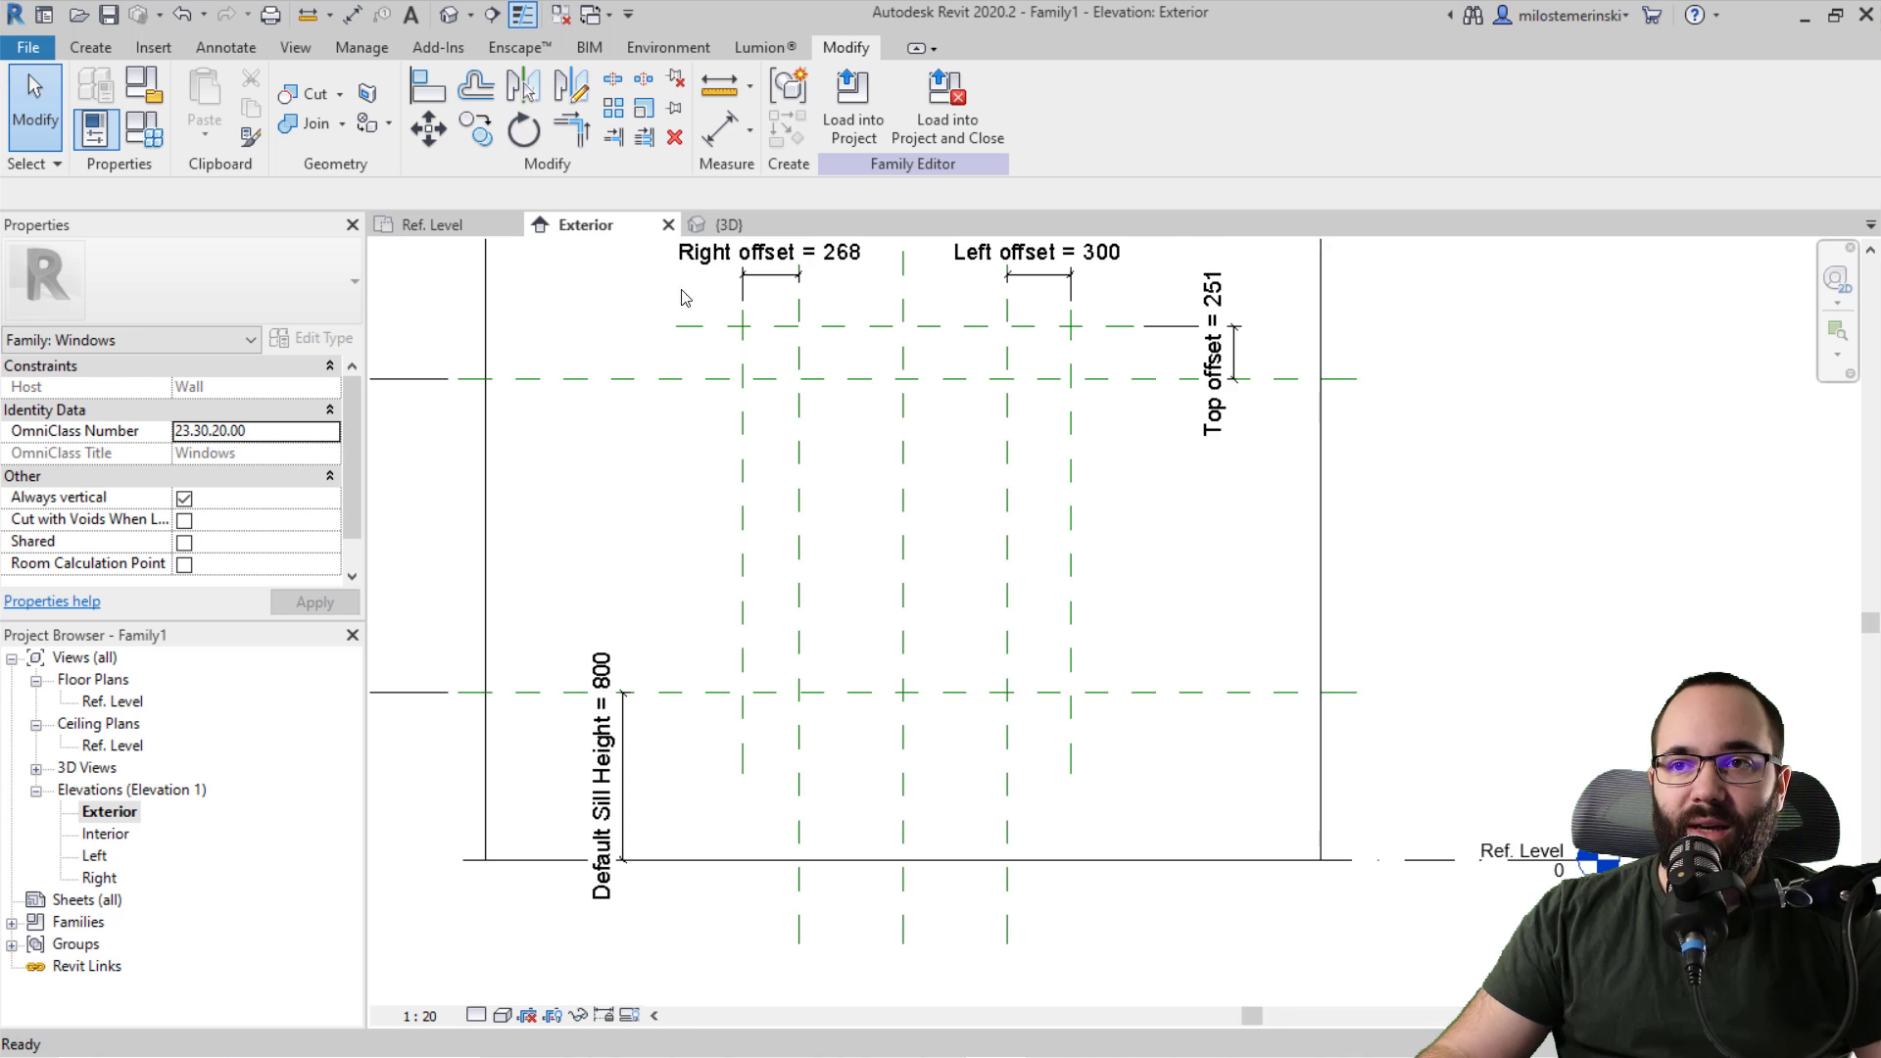
pyautogui.moveTo(873, 651); pyautogui.dragTo(664, 547, button='middle')
pyautogui.scroll(1, 747, 569)
pyautogui.click(98, 49)
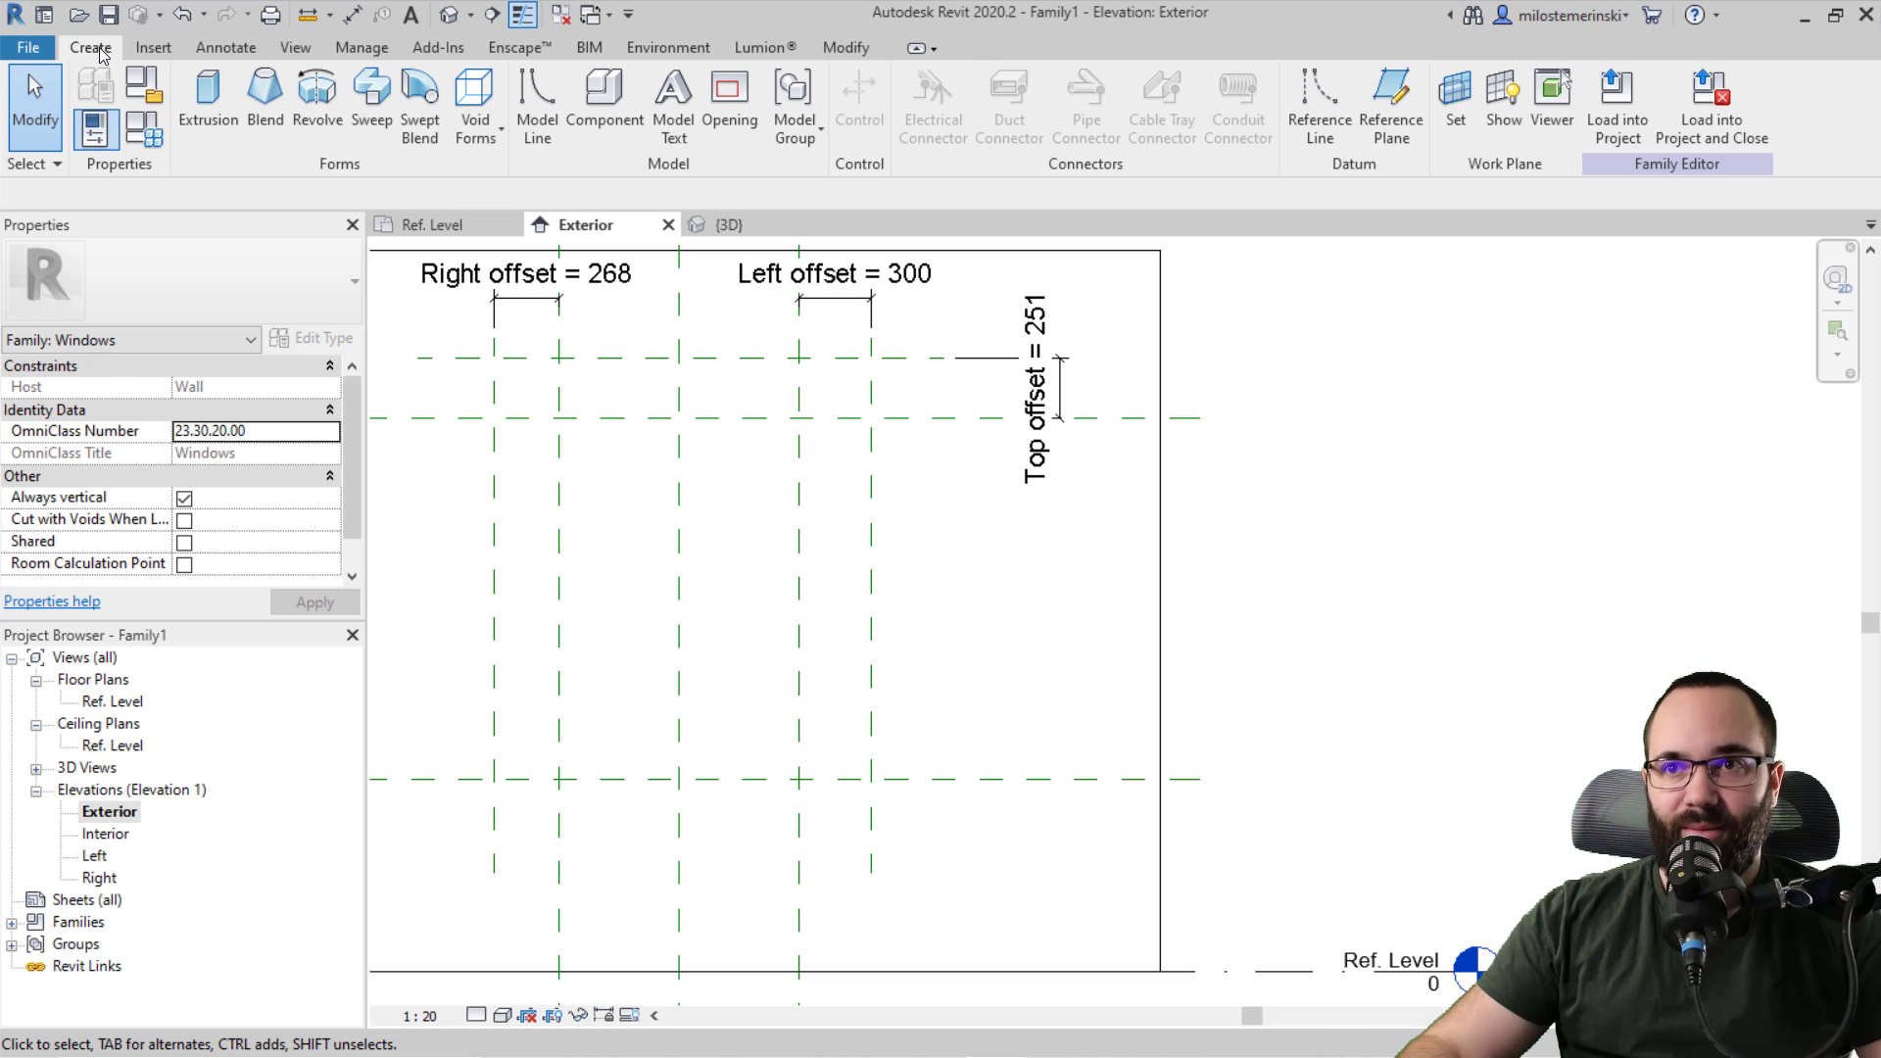
pyautogui.click(476, 116)
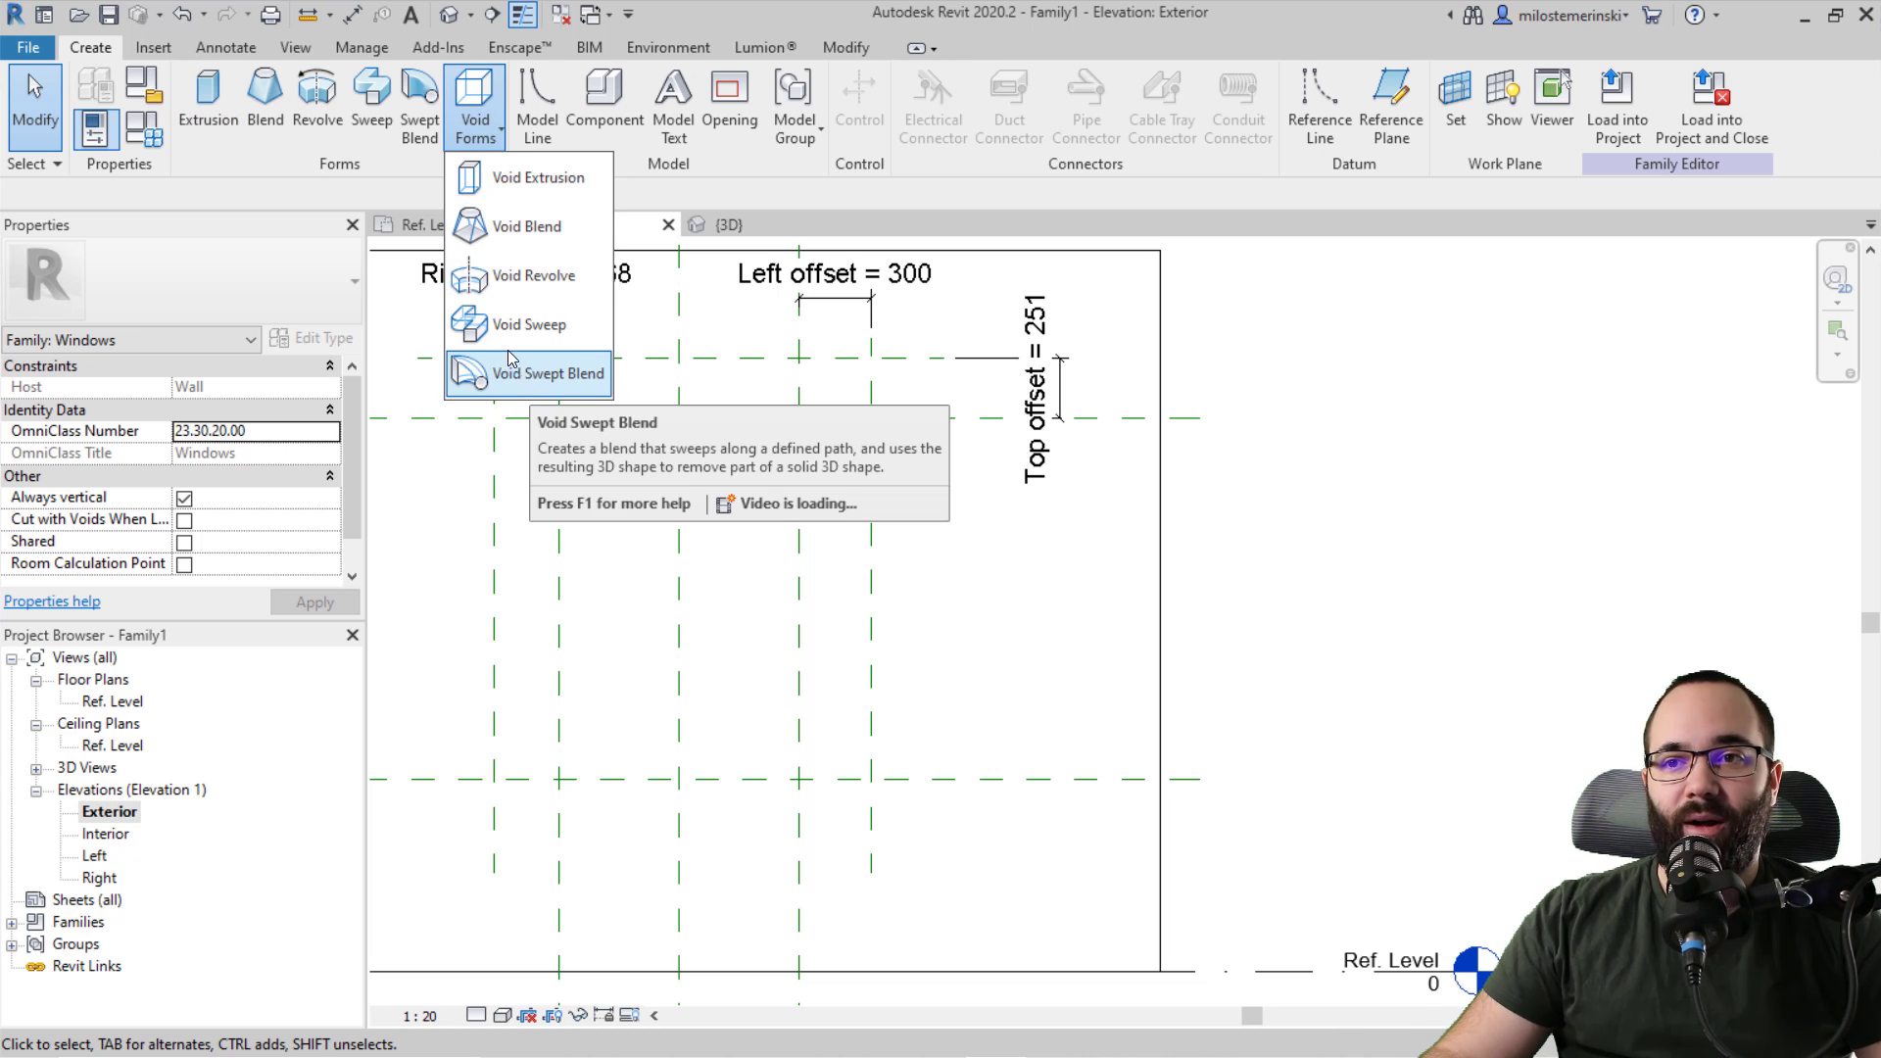
pyautogui.click(522, 245)
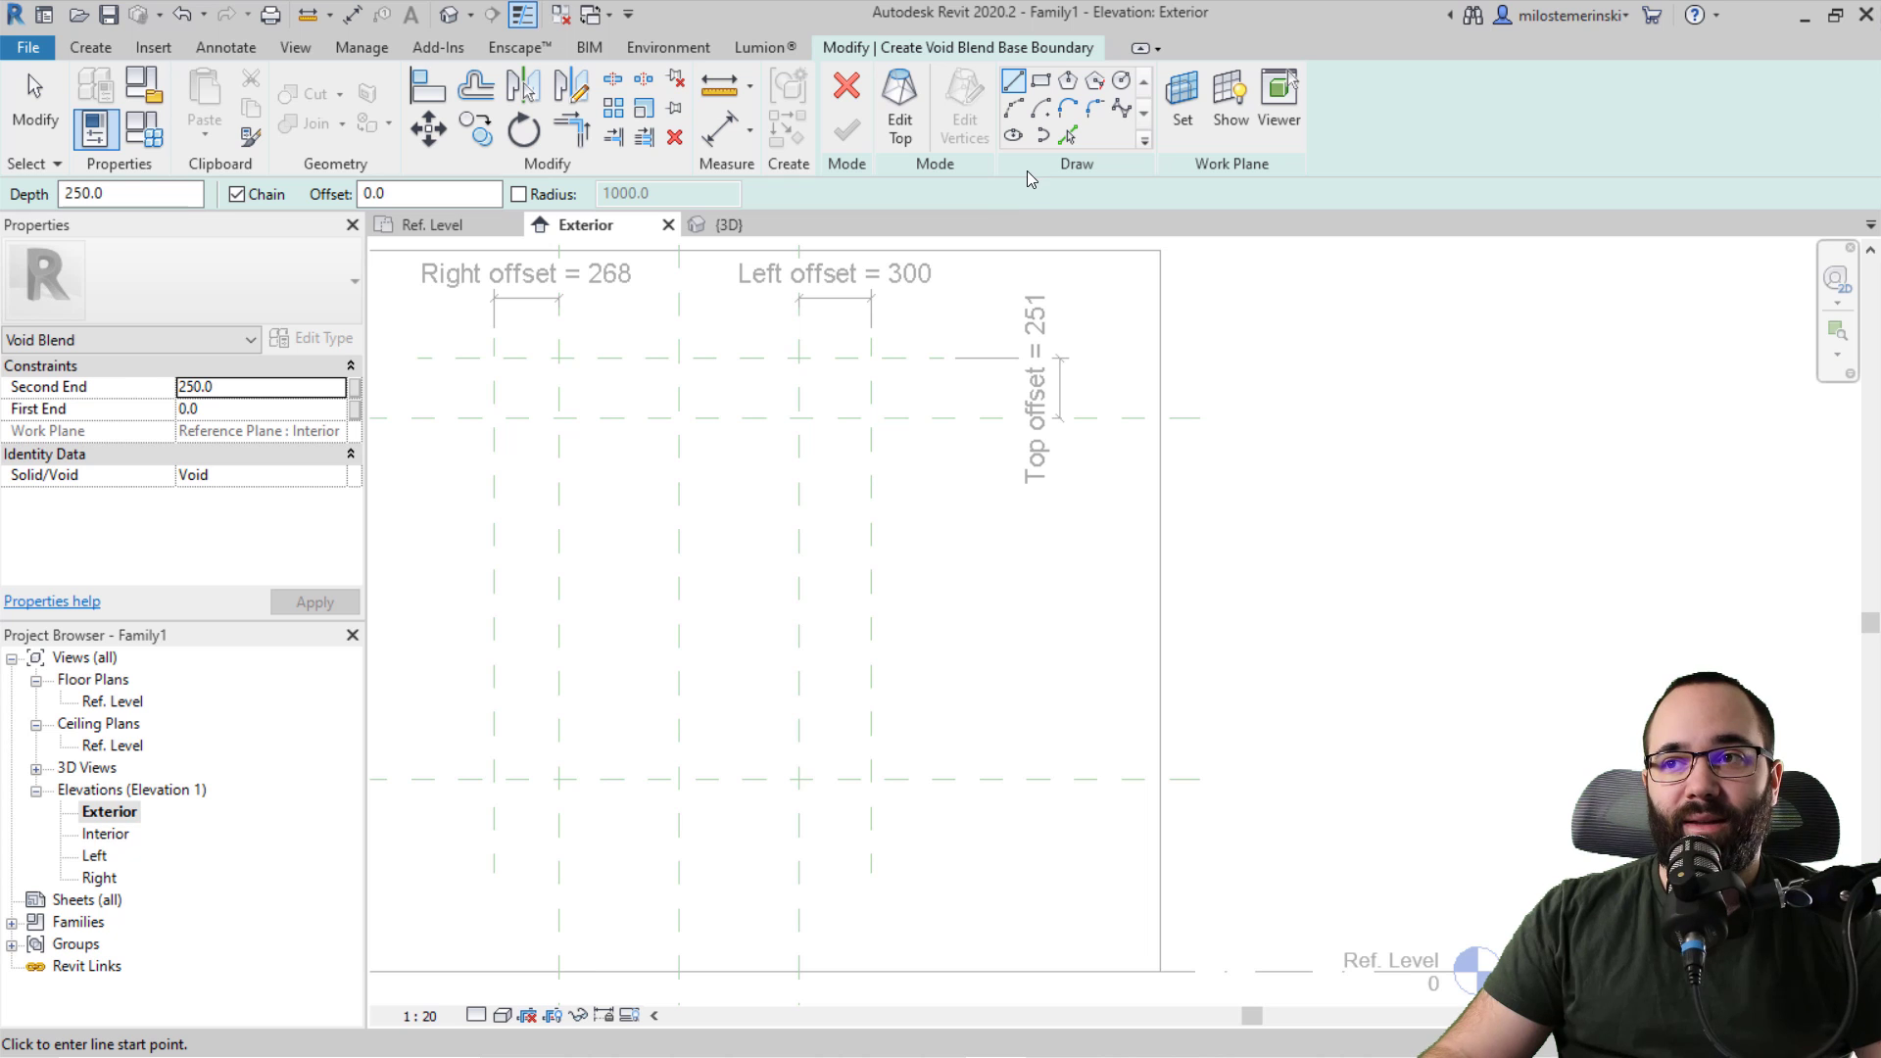
pyautogui.moveTo(622, 460); pyautogui.dragTo(646, 474, button='middle')
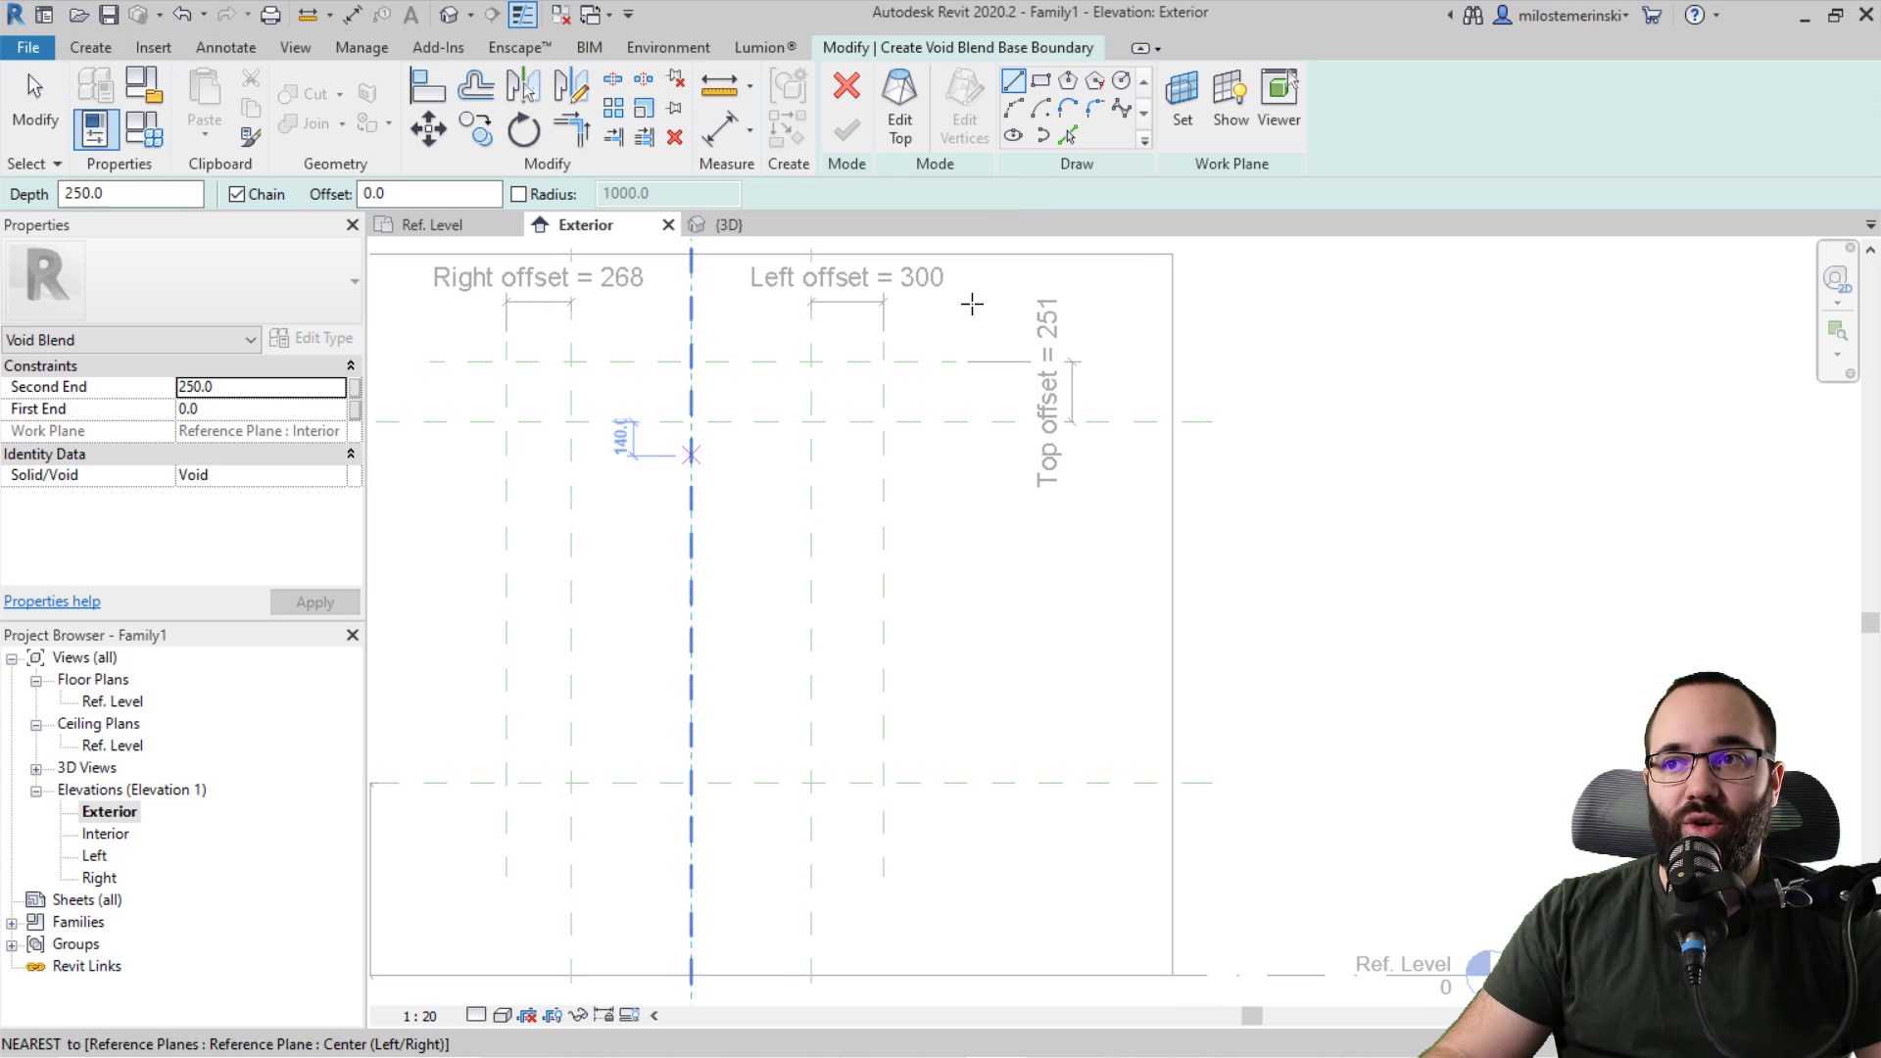
pyautogui.click(1183, 113)
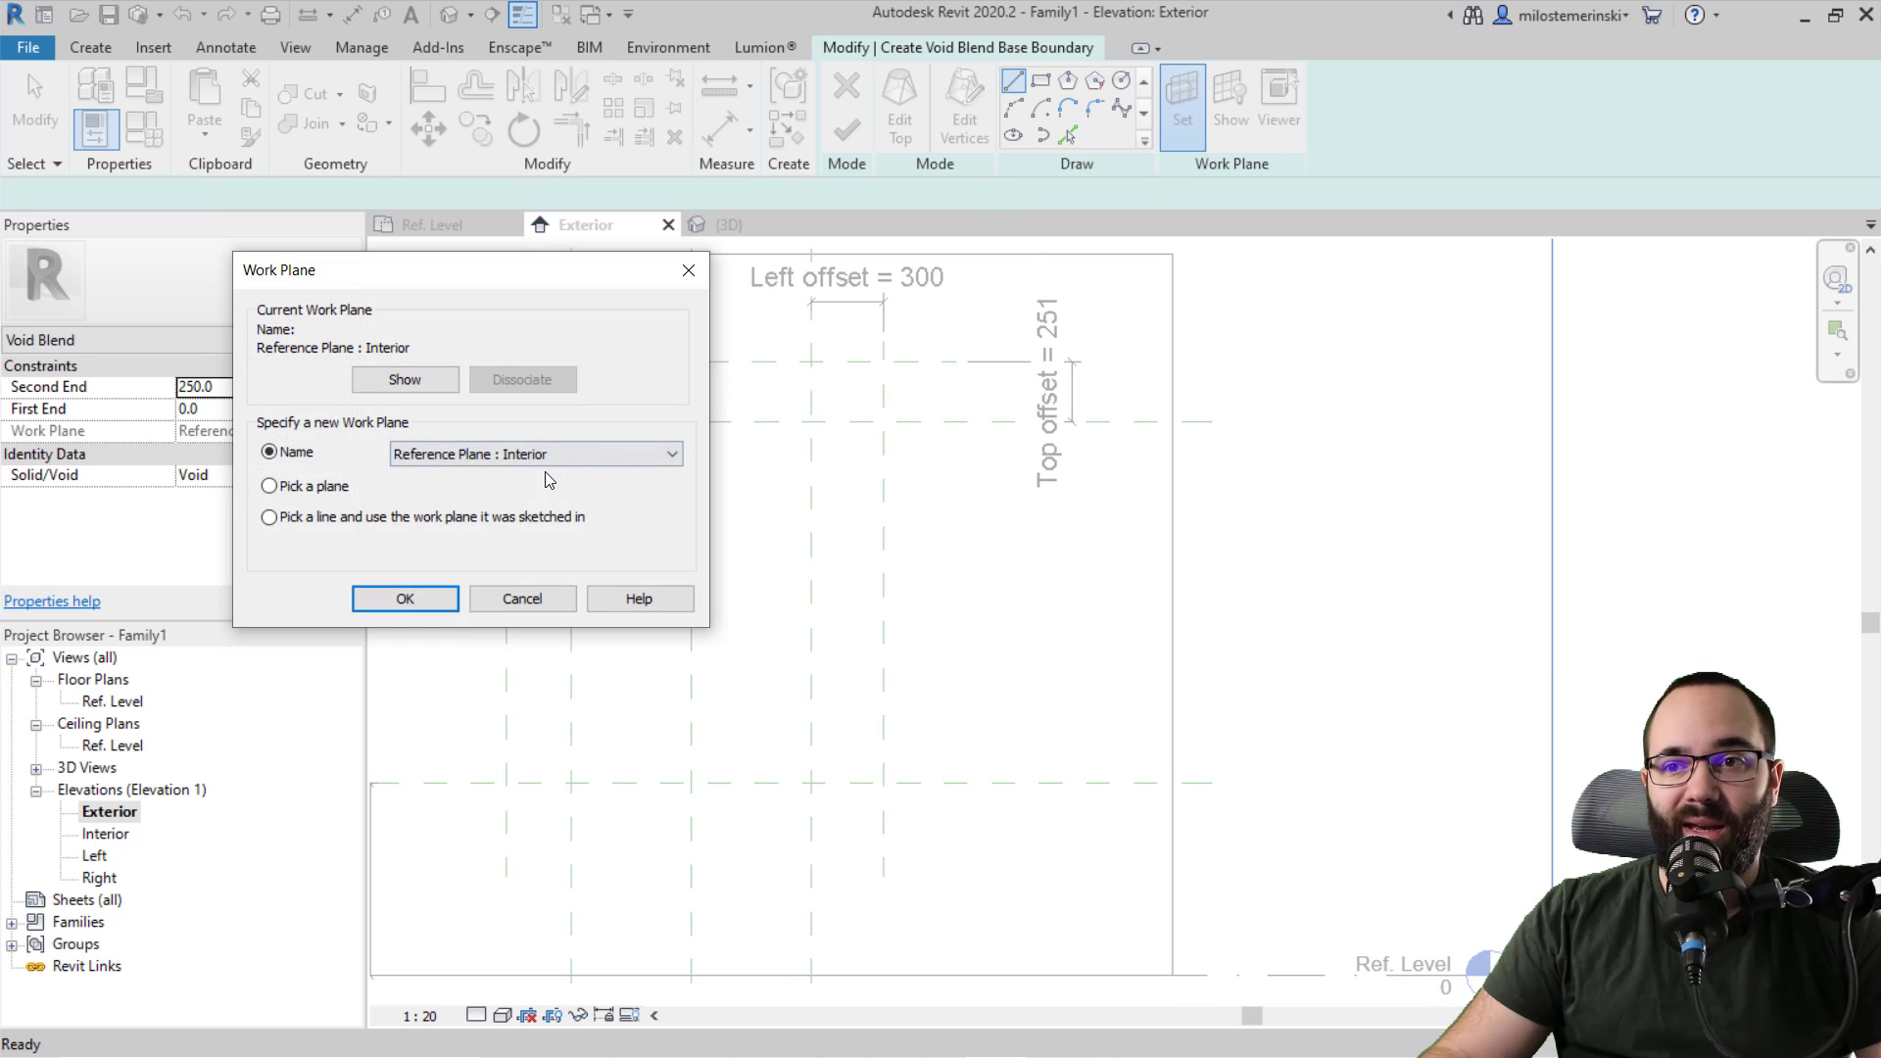
pyautogui.click(547, 456)
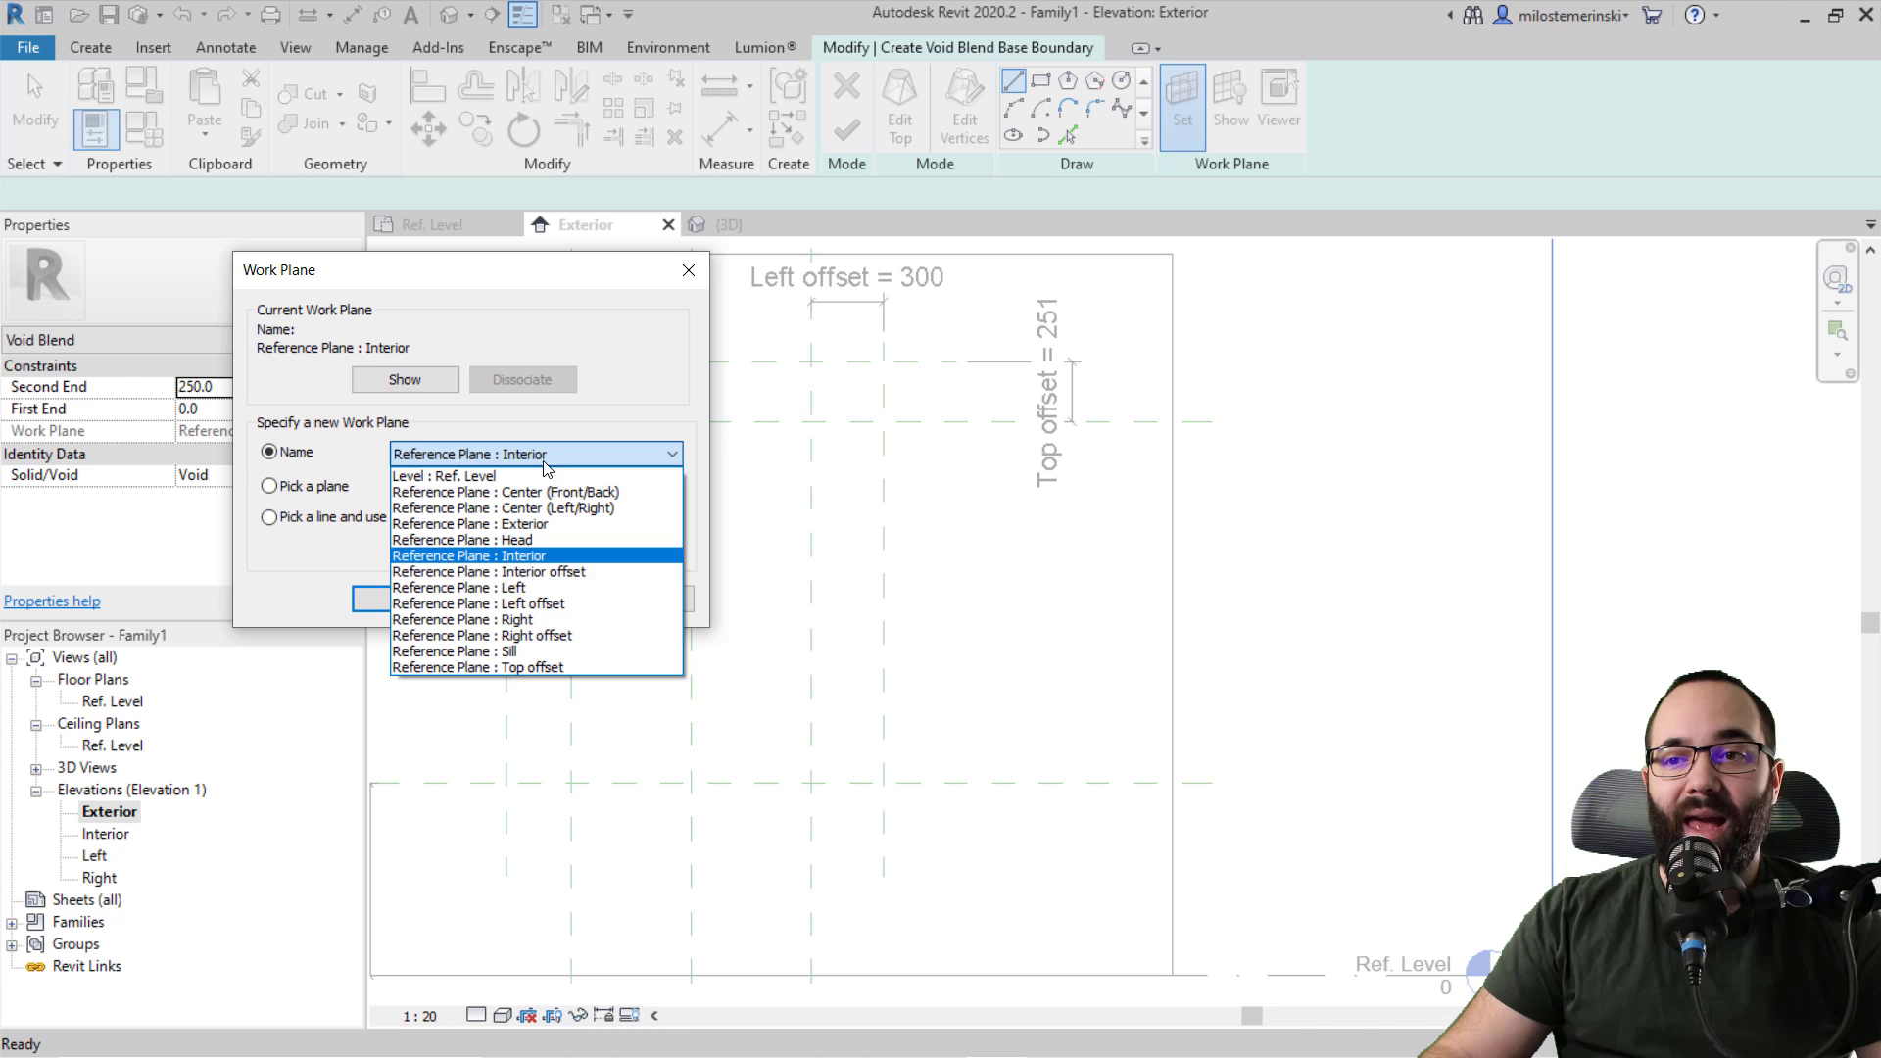
pyautogui.click(546, 574)
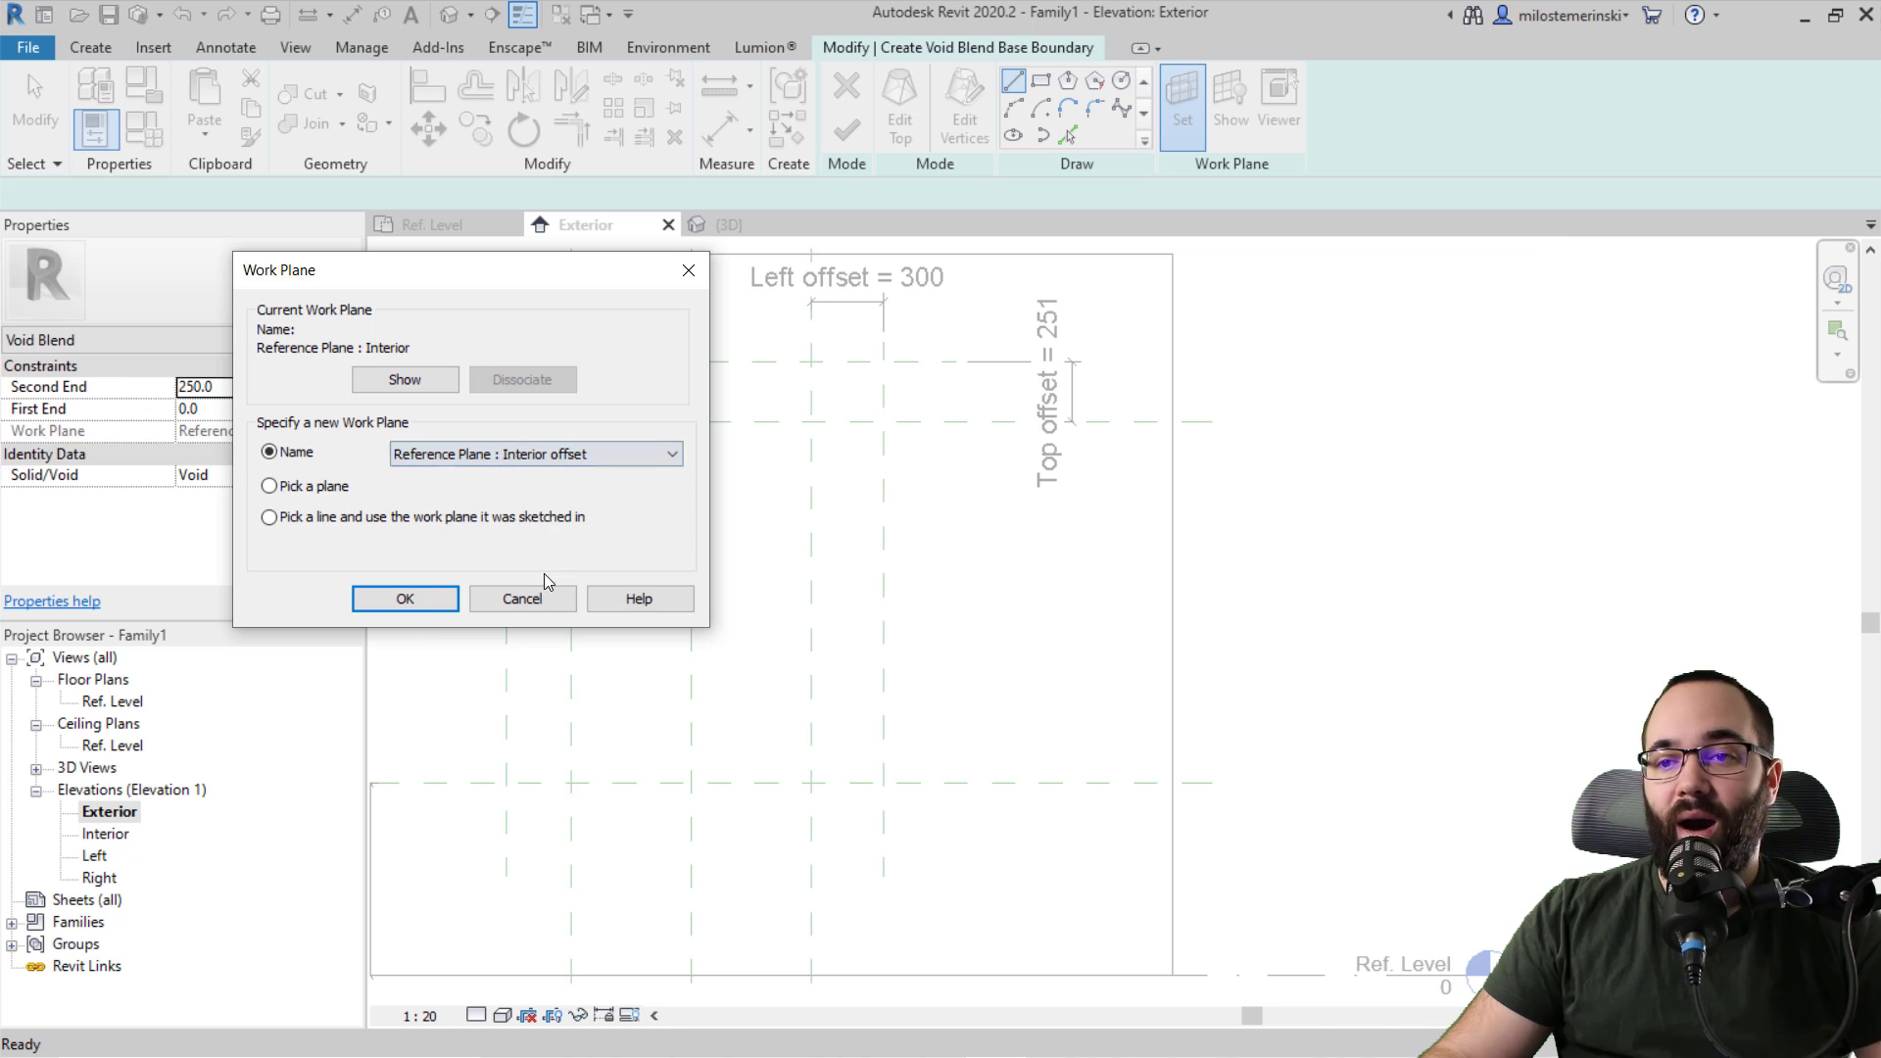
pyautogui.click(433, 604)
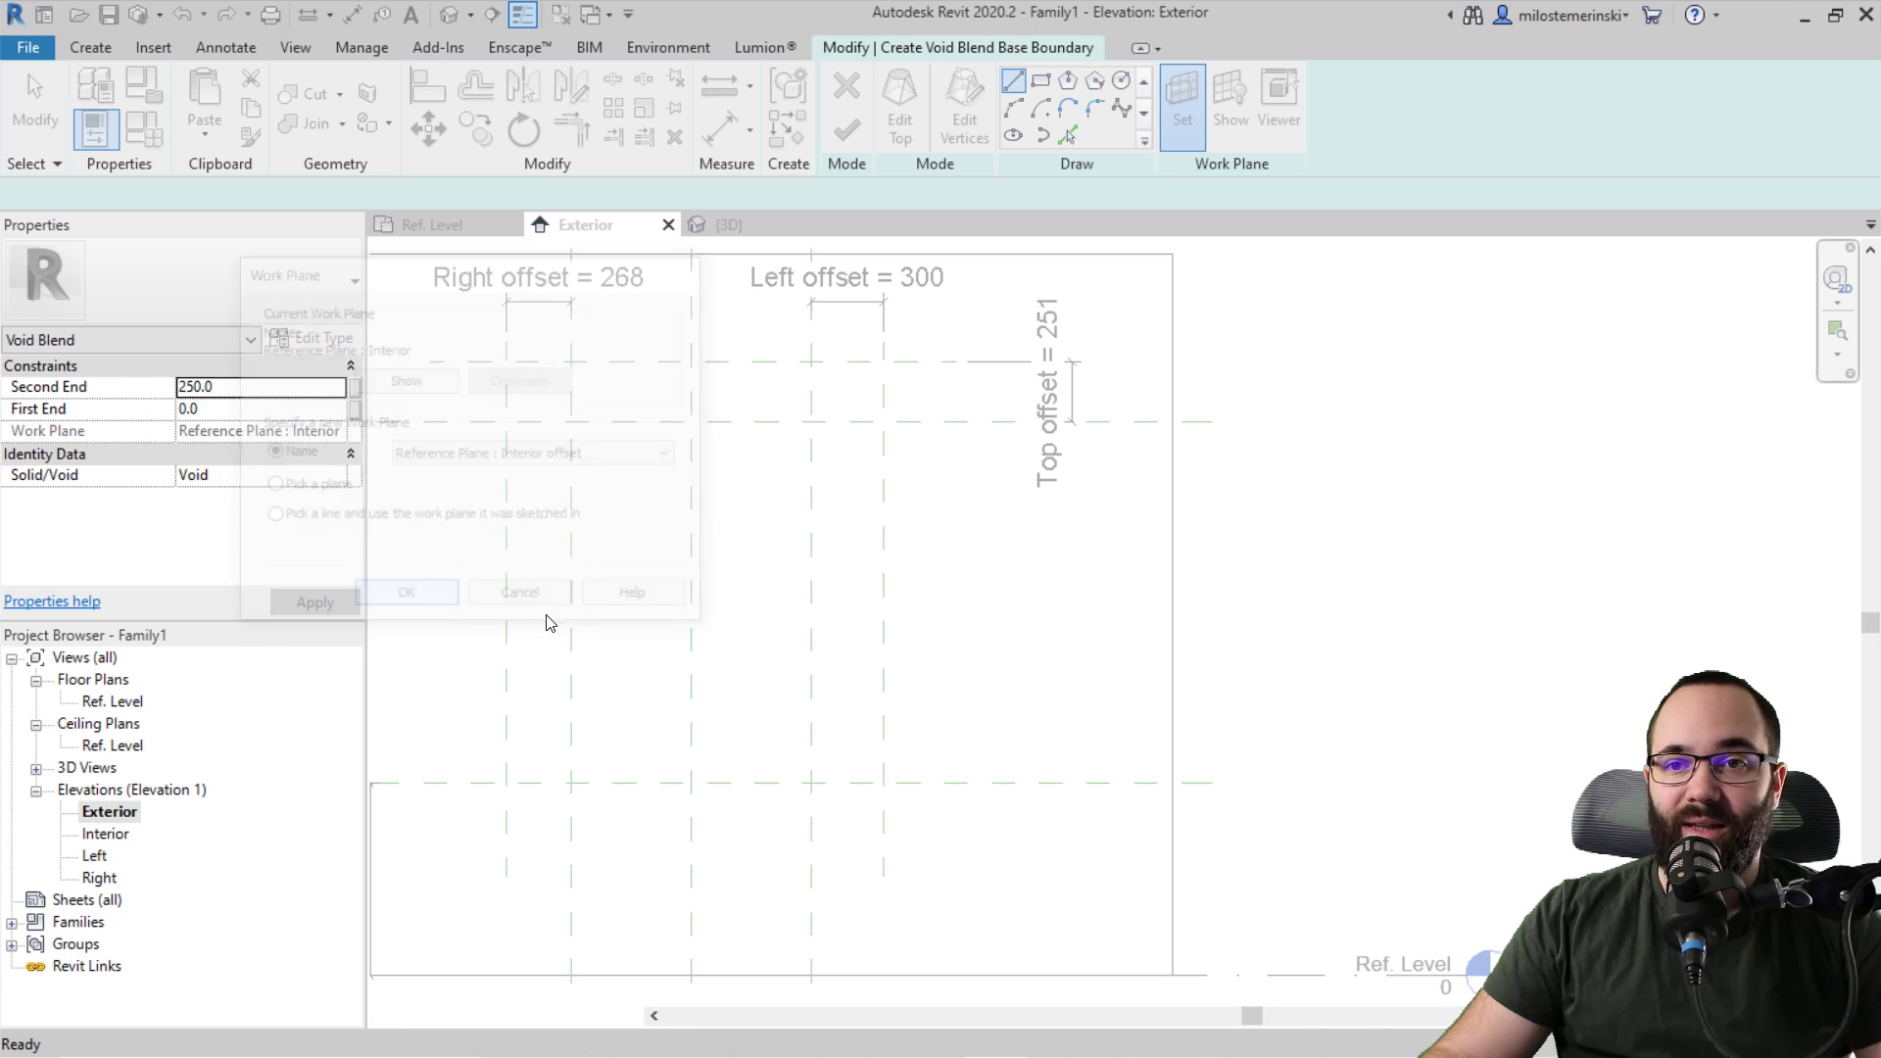
# Step: Sketch the blend's base as a rectangle between the Left, Right, Head and Sill reference planes and lock all four sides
pyautogui.click(1044, 90)
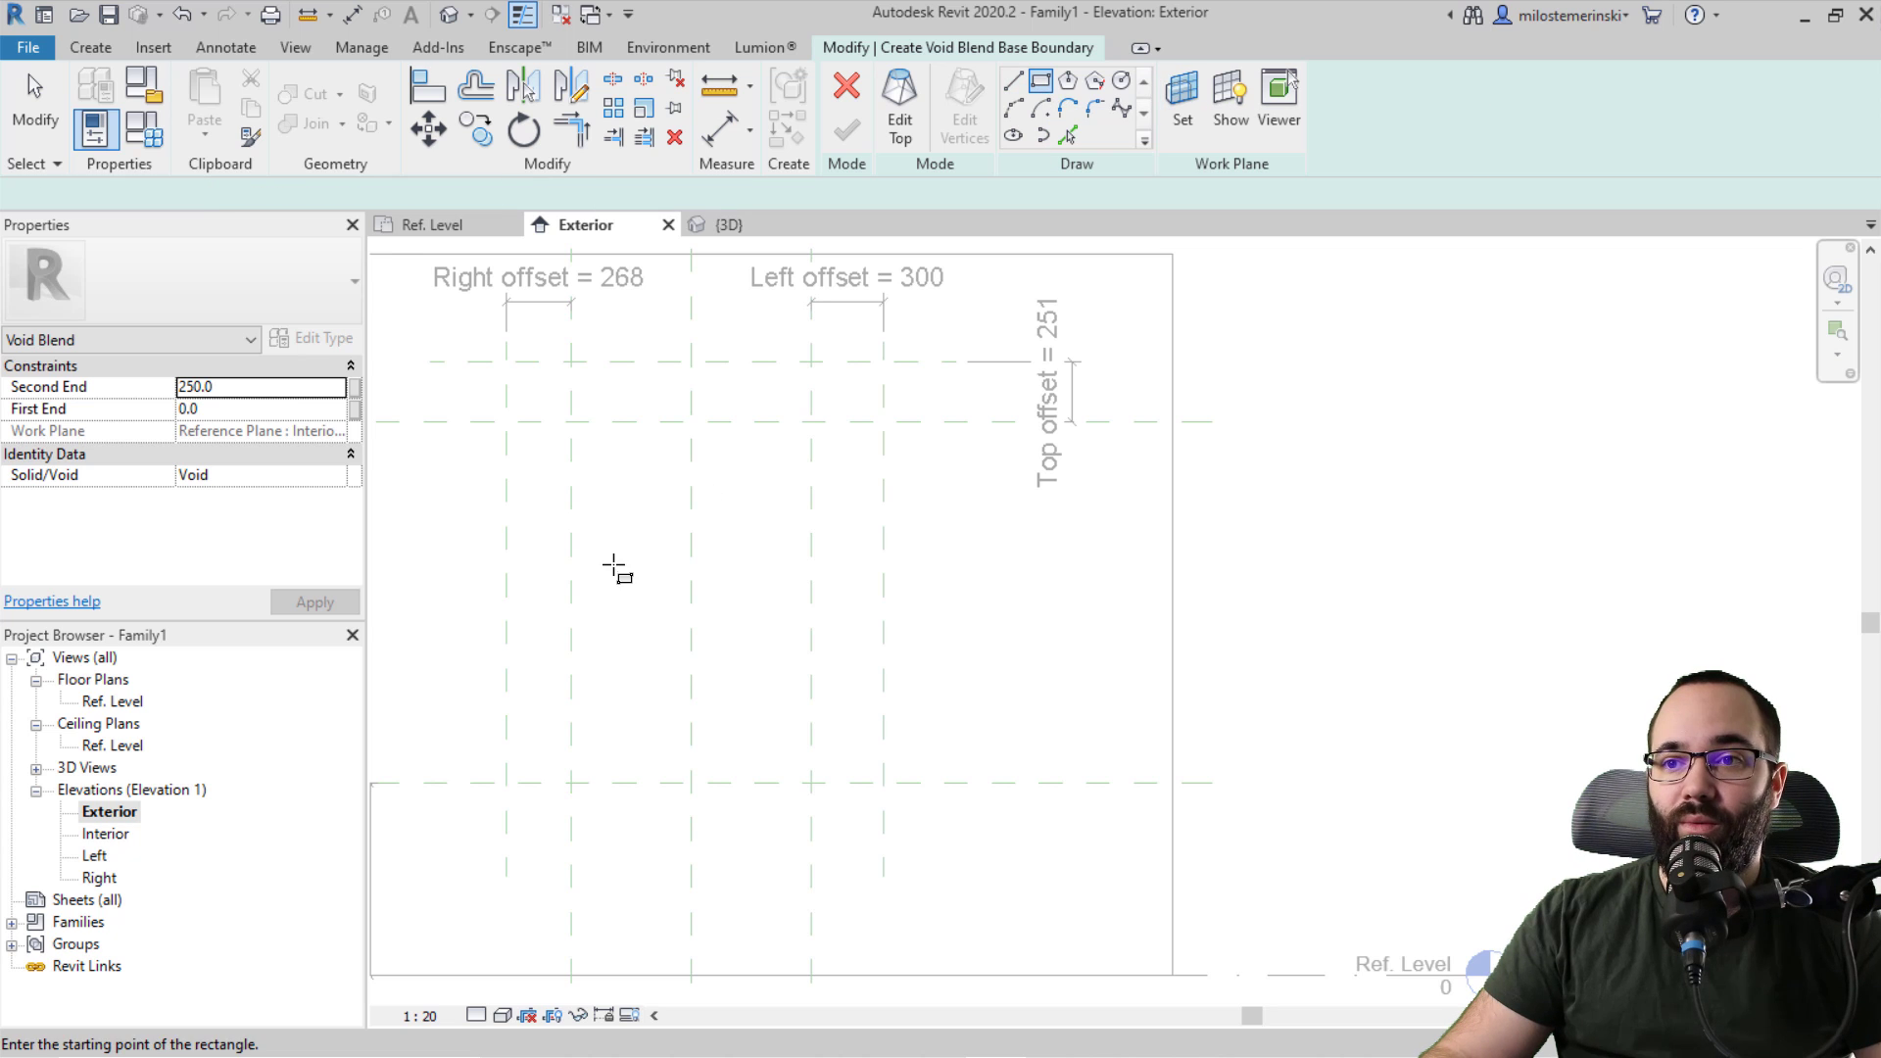
pyautogui.click(571, 422)
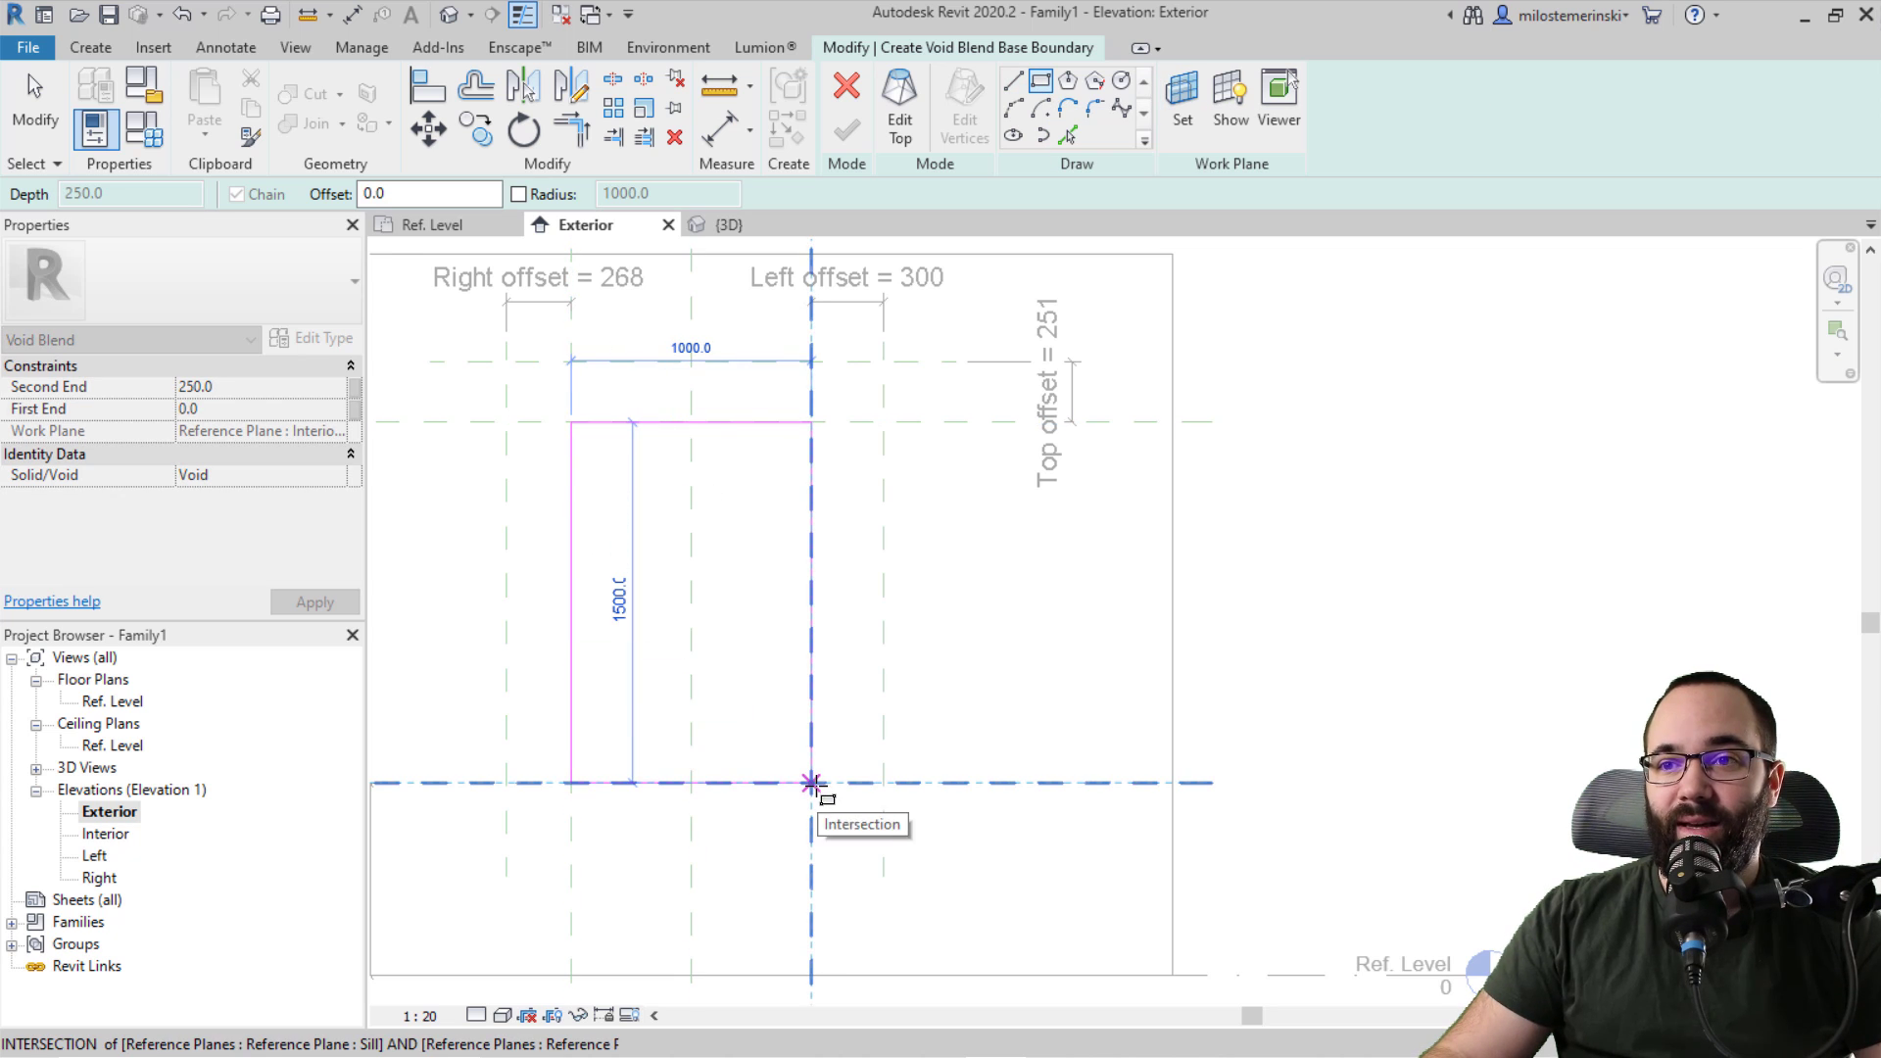
pyautogui.click(813, 782)
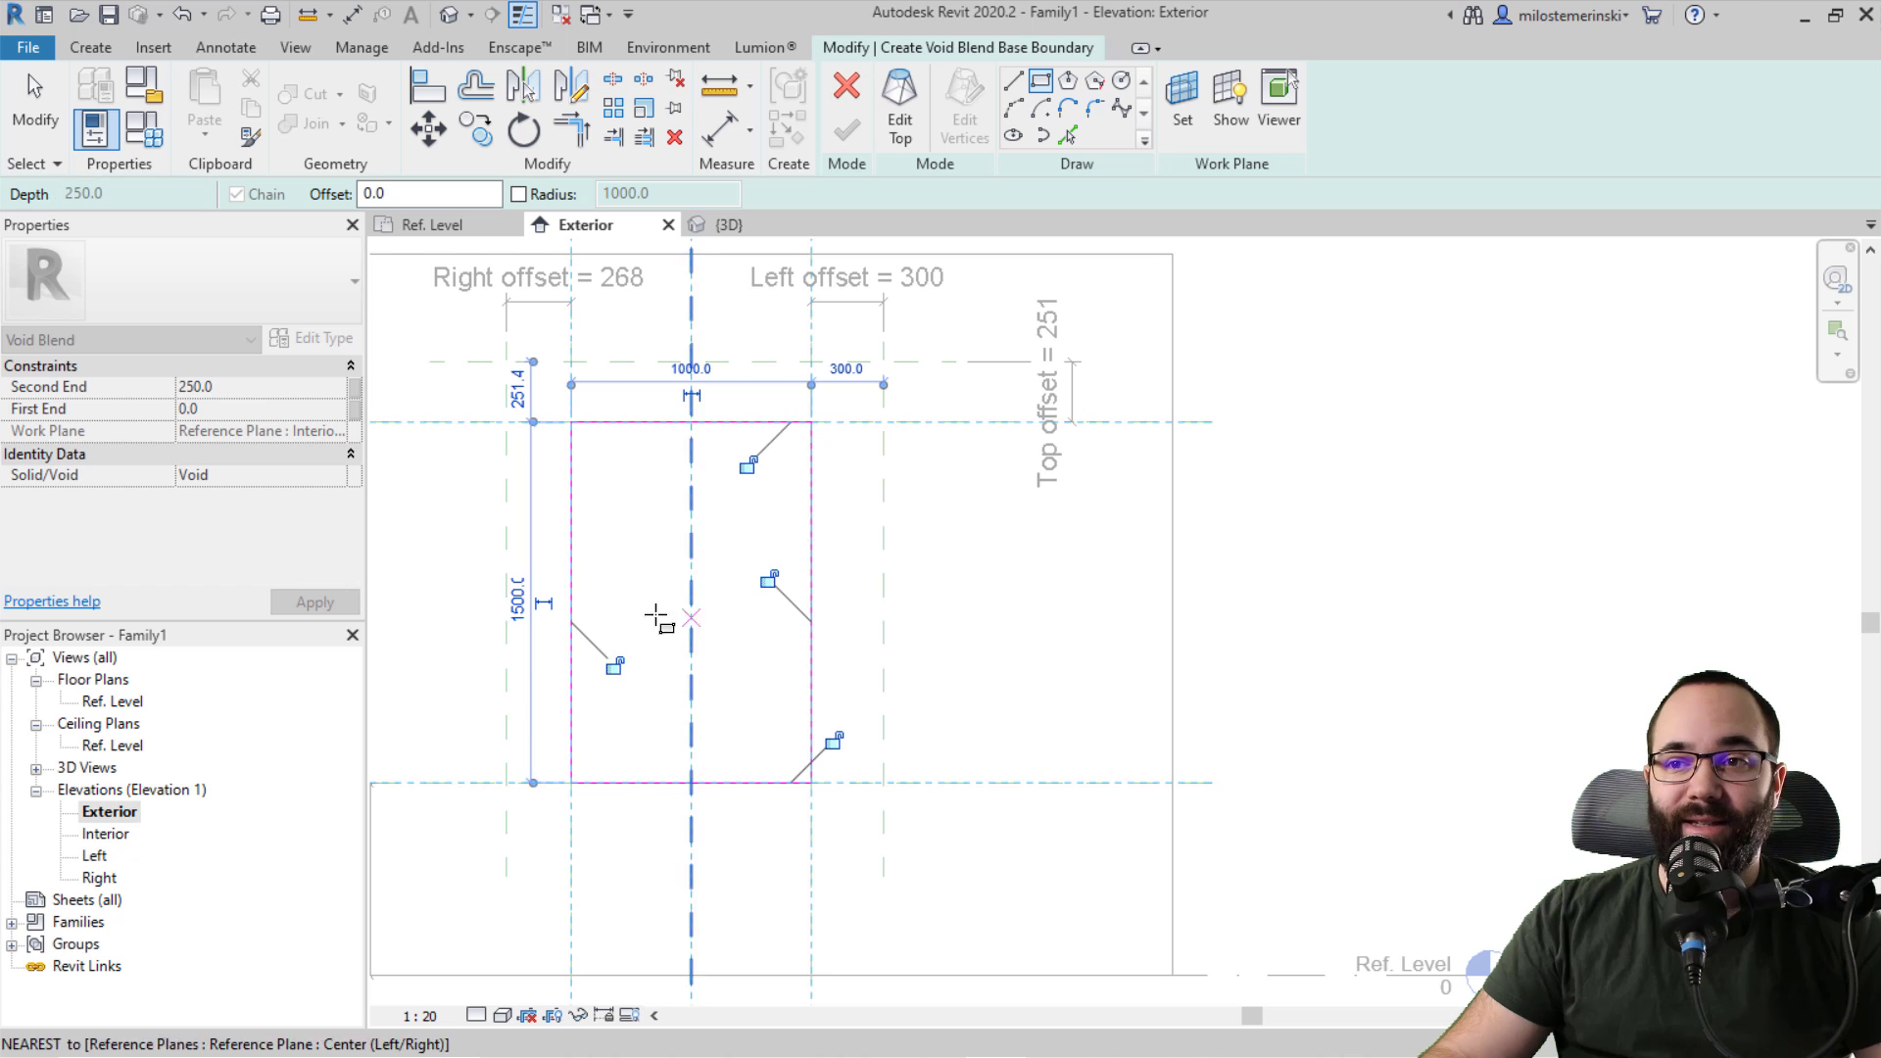
pyautogui.click(613, 670)
pyautogui.click(769, 579)
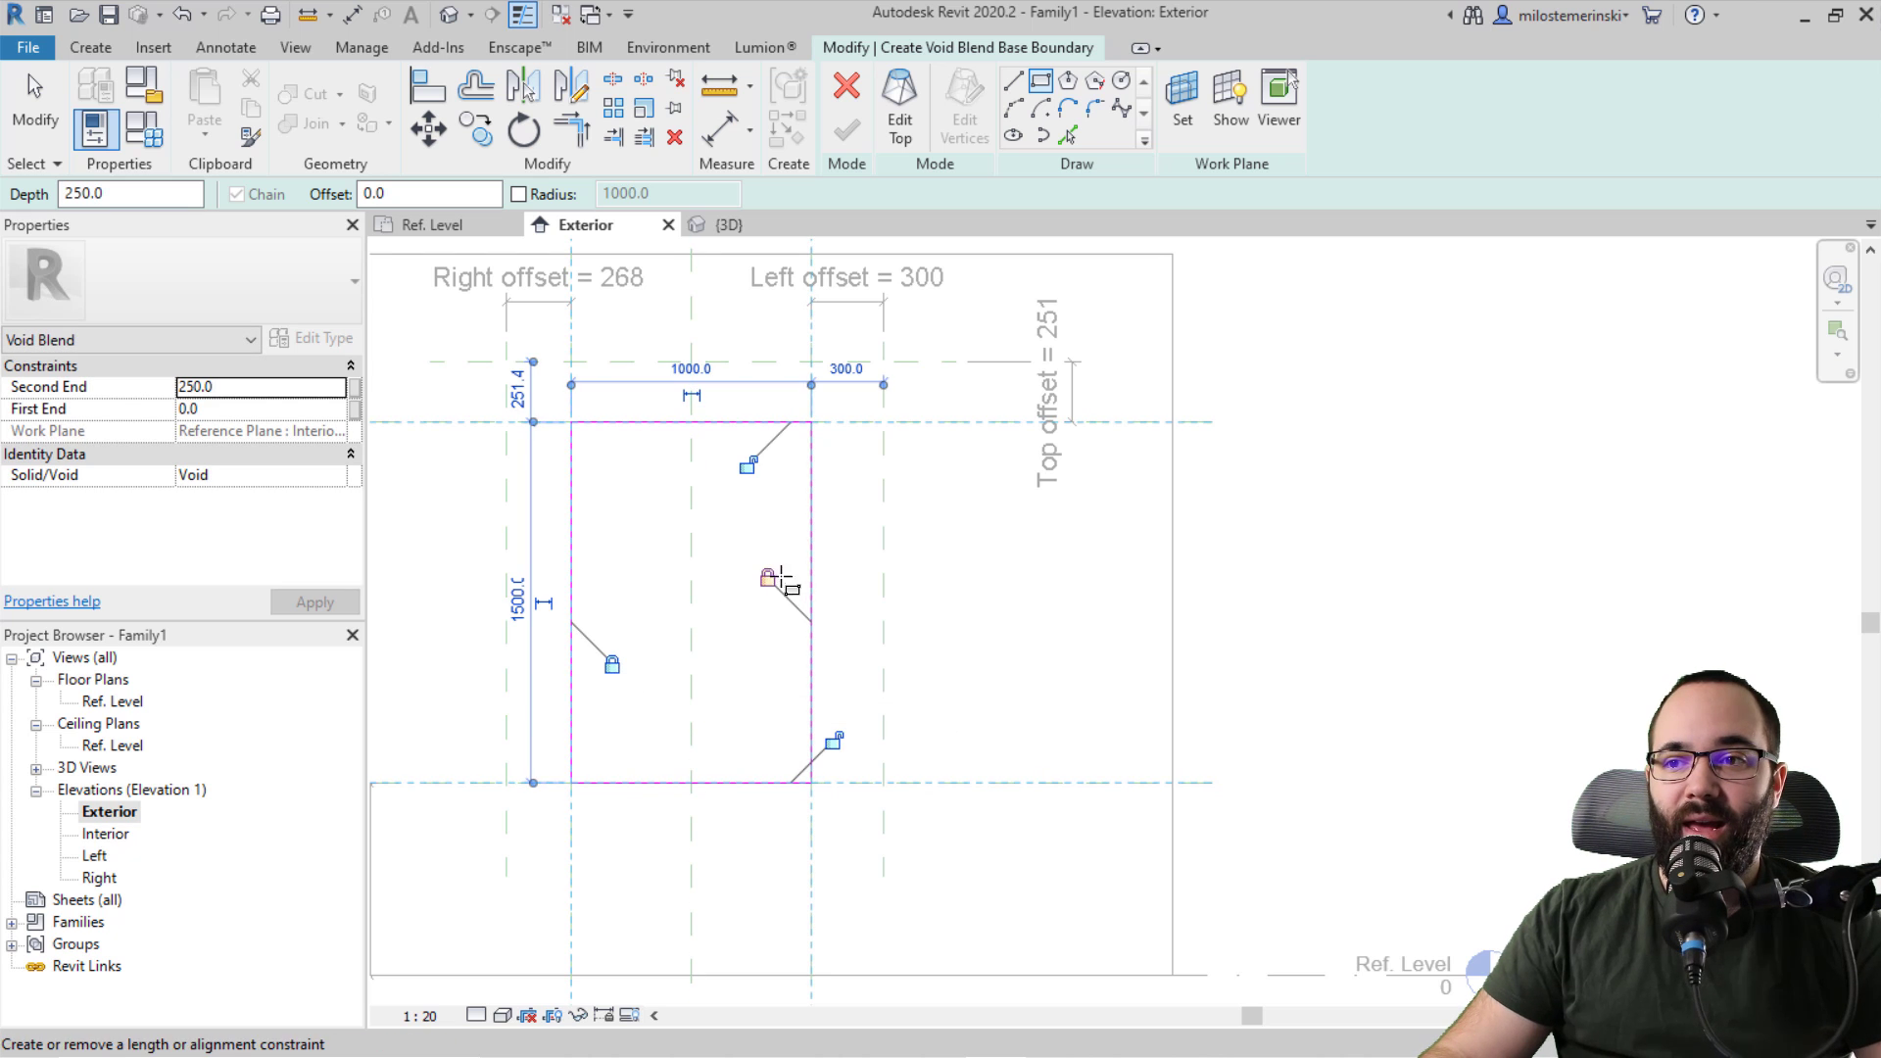
pyautogui.click(748, 466)
pyautogui.click(832, 742)
# Step: Switch to the blend's top boundary and set its work plane to the Exterior reference plane
pyautogui.click(900, 107)
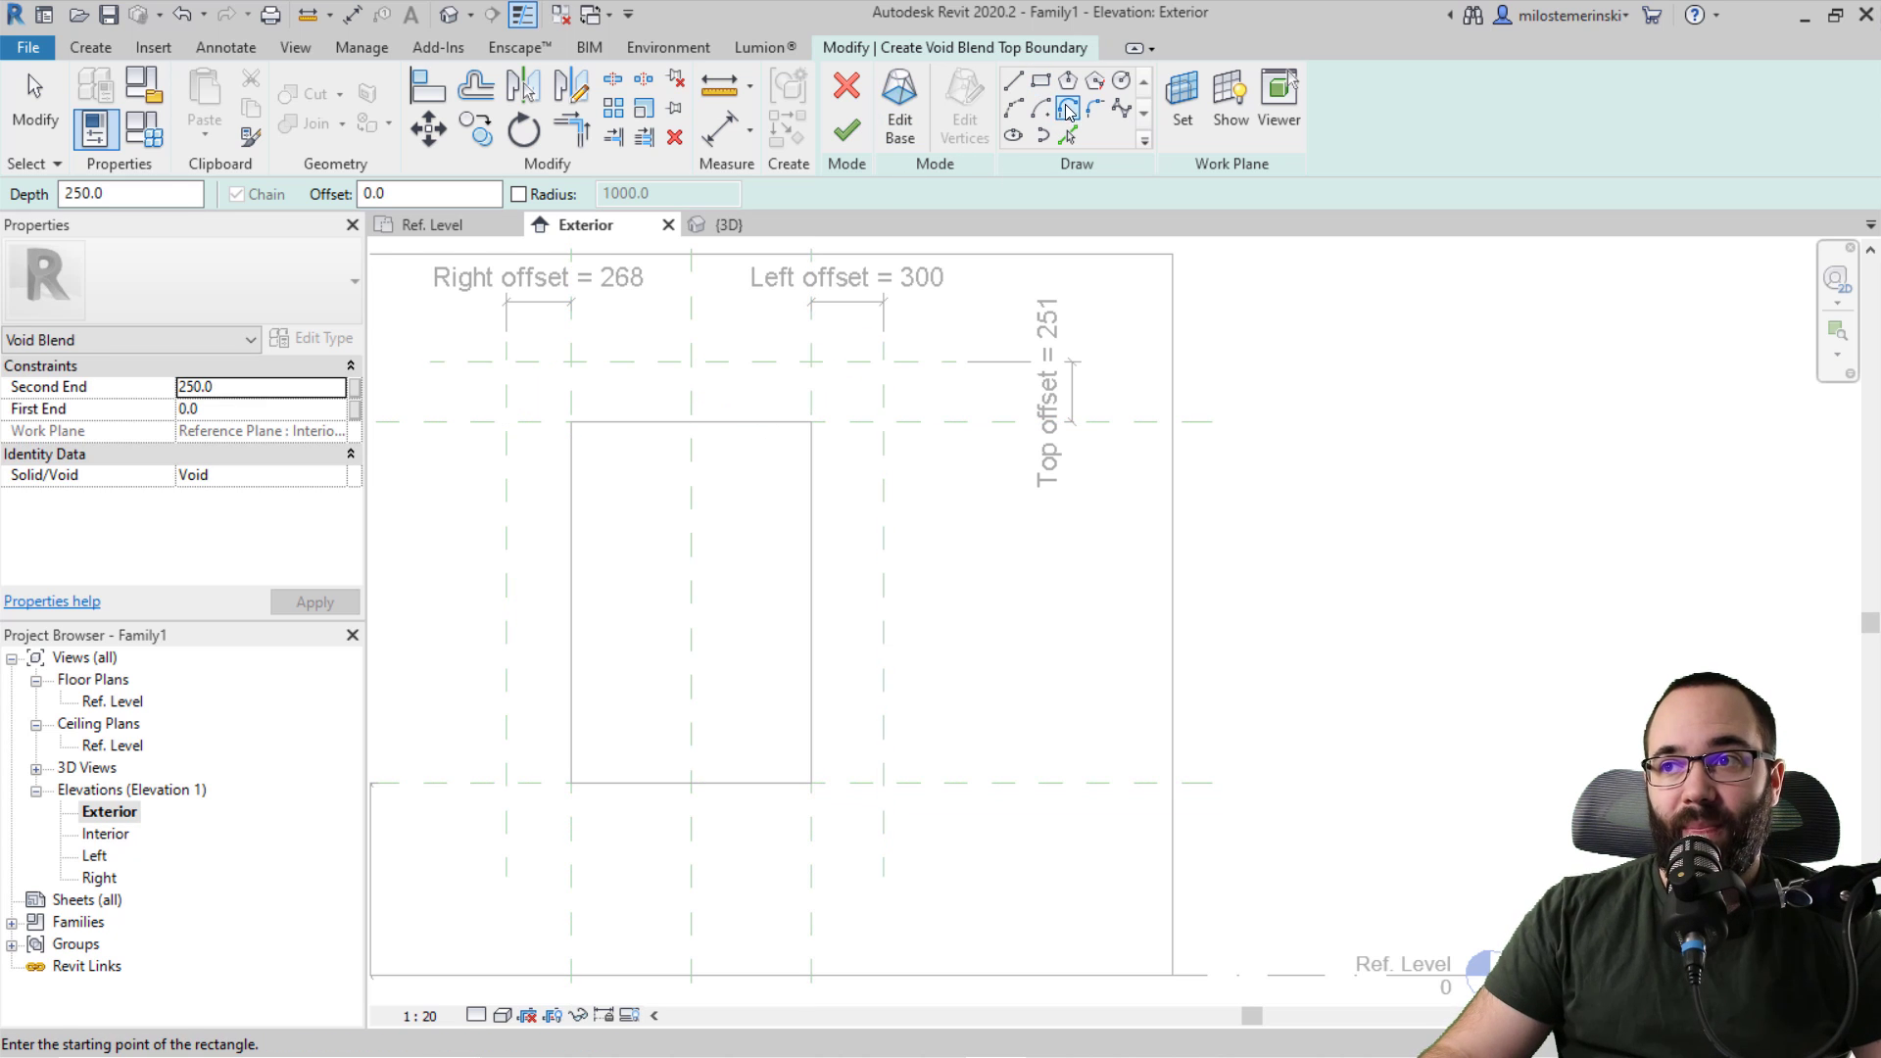
pyautogui.click(1181, 115)
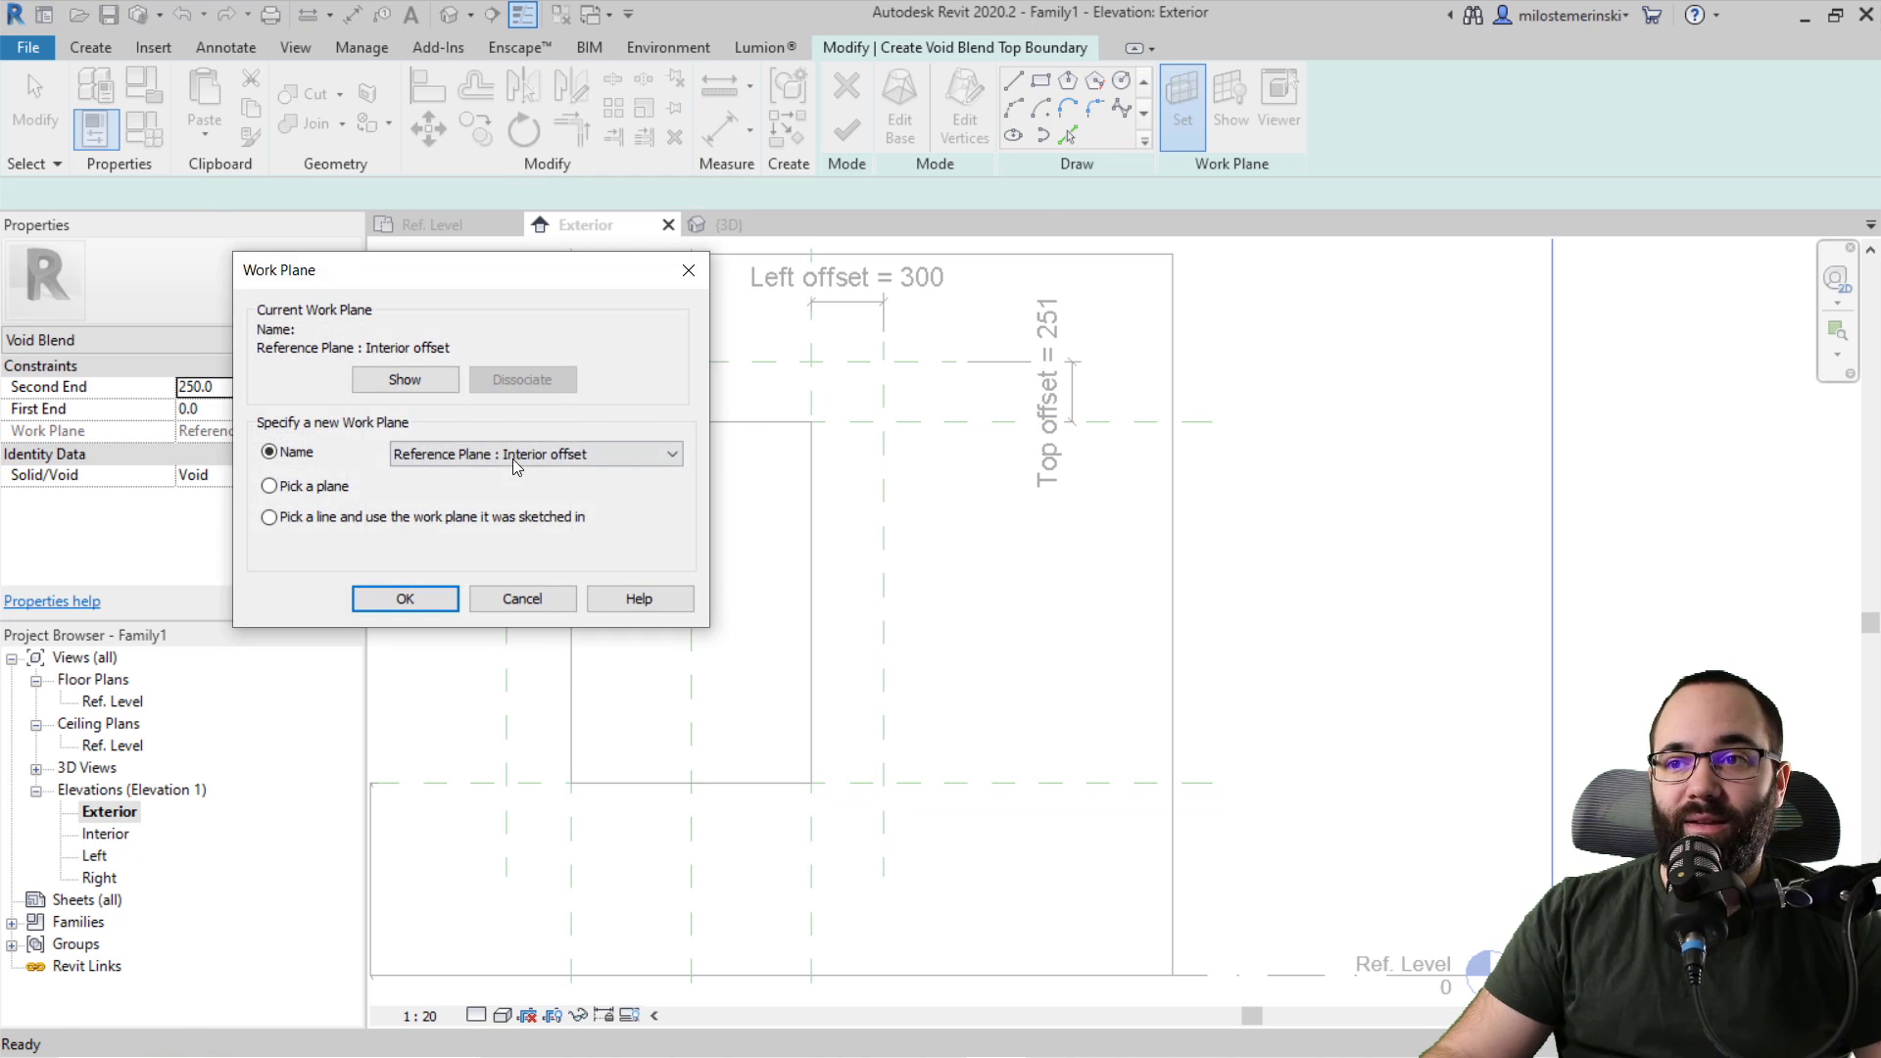
pyautogui.click(463, 457)
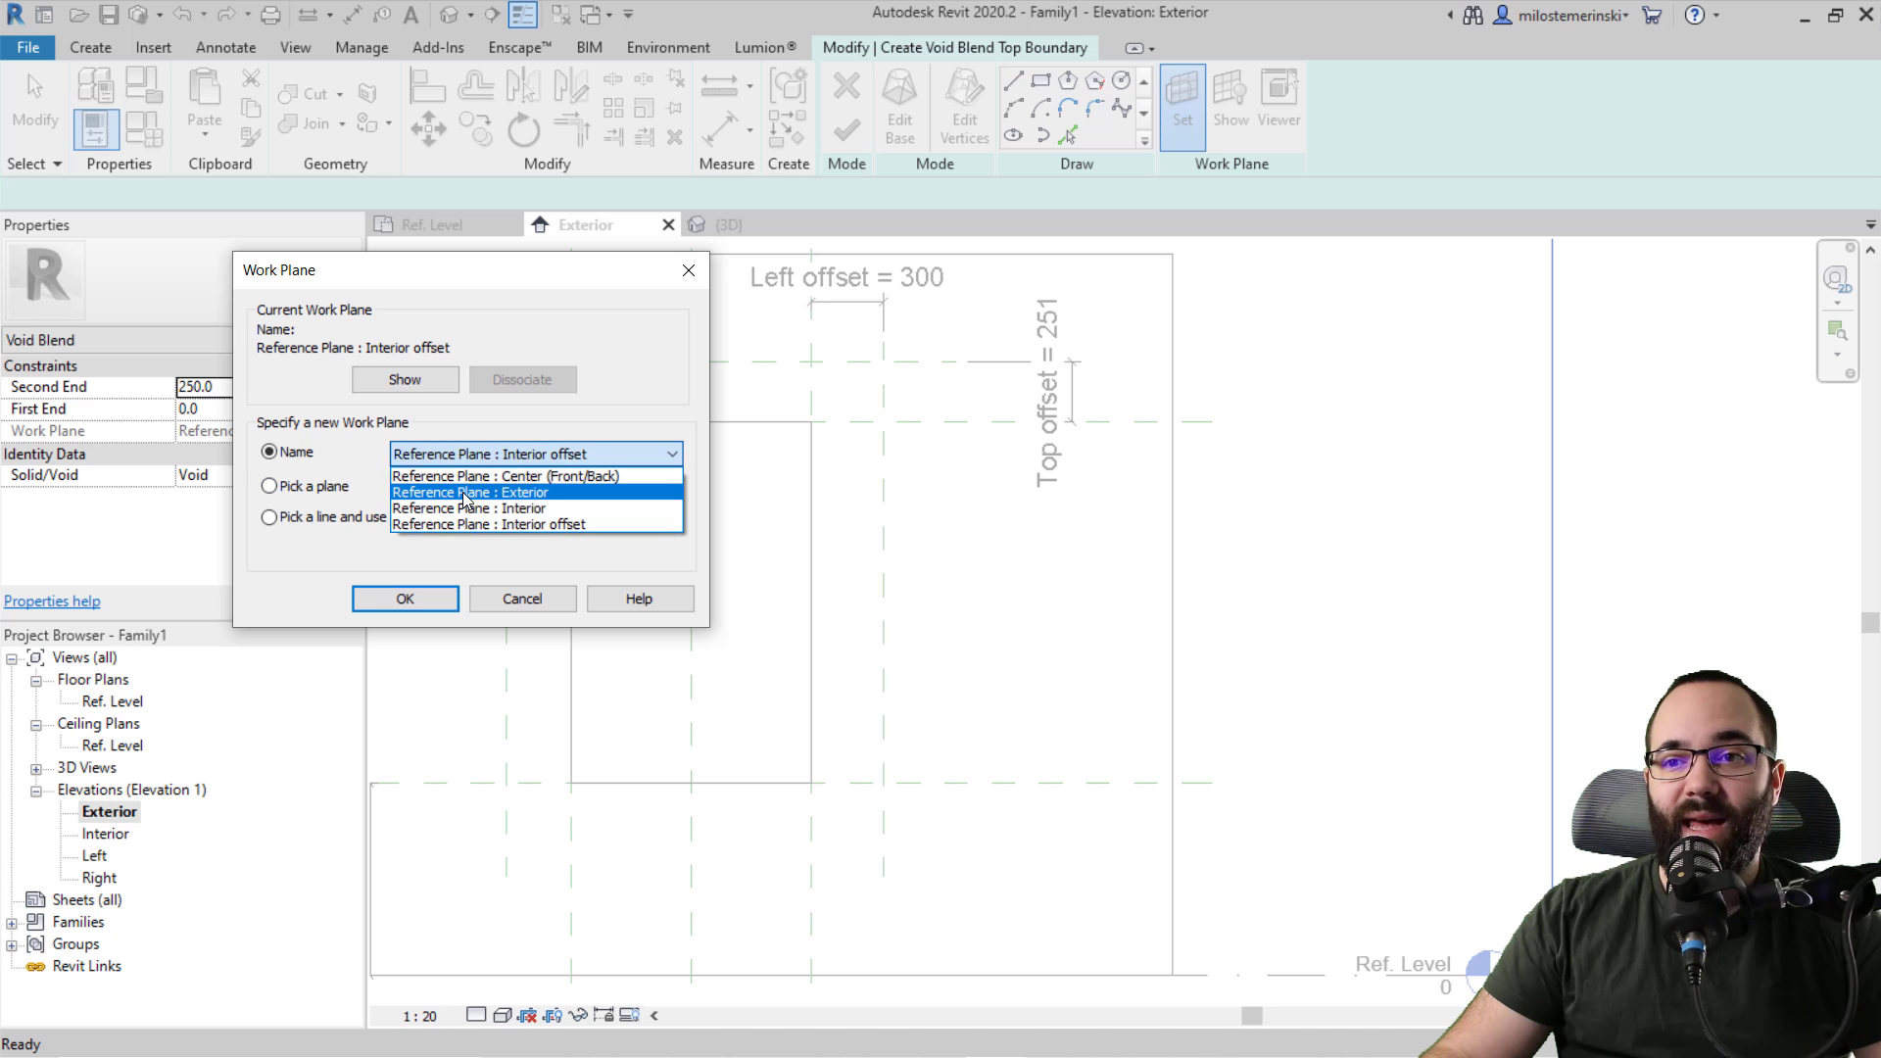
pyautogui.click(465, 493)
pyautogui.click(406, 599)
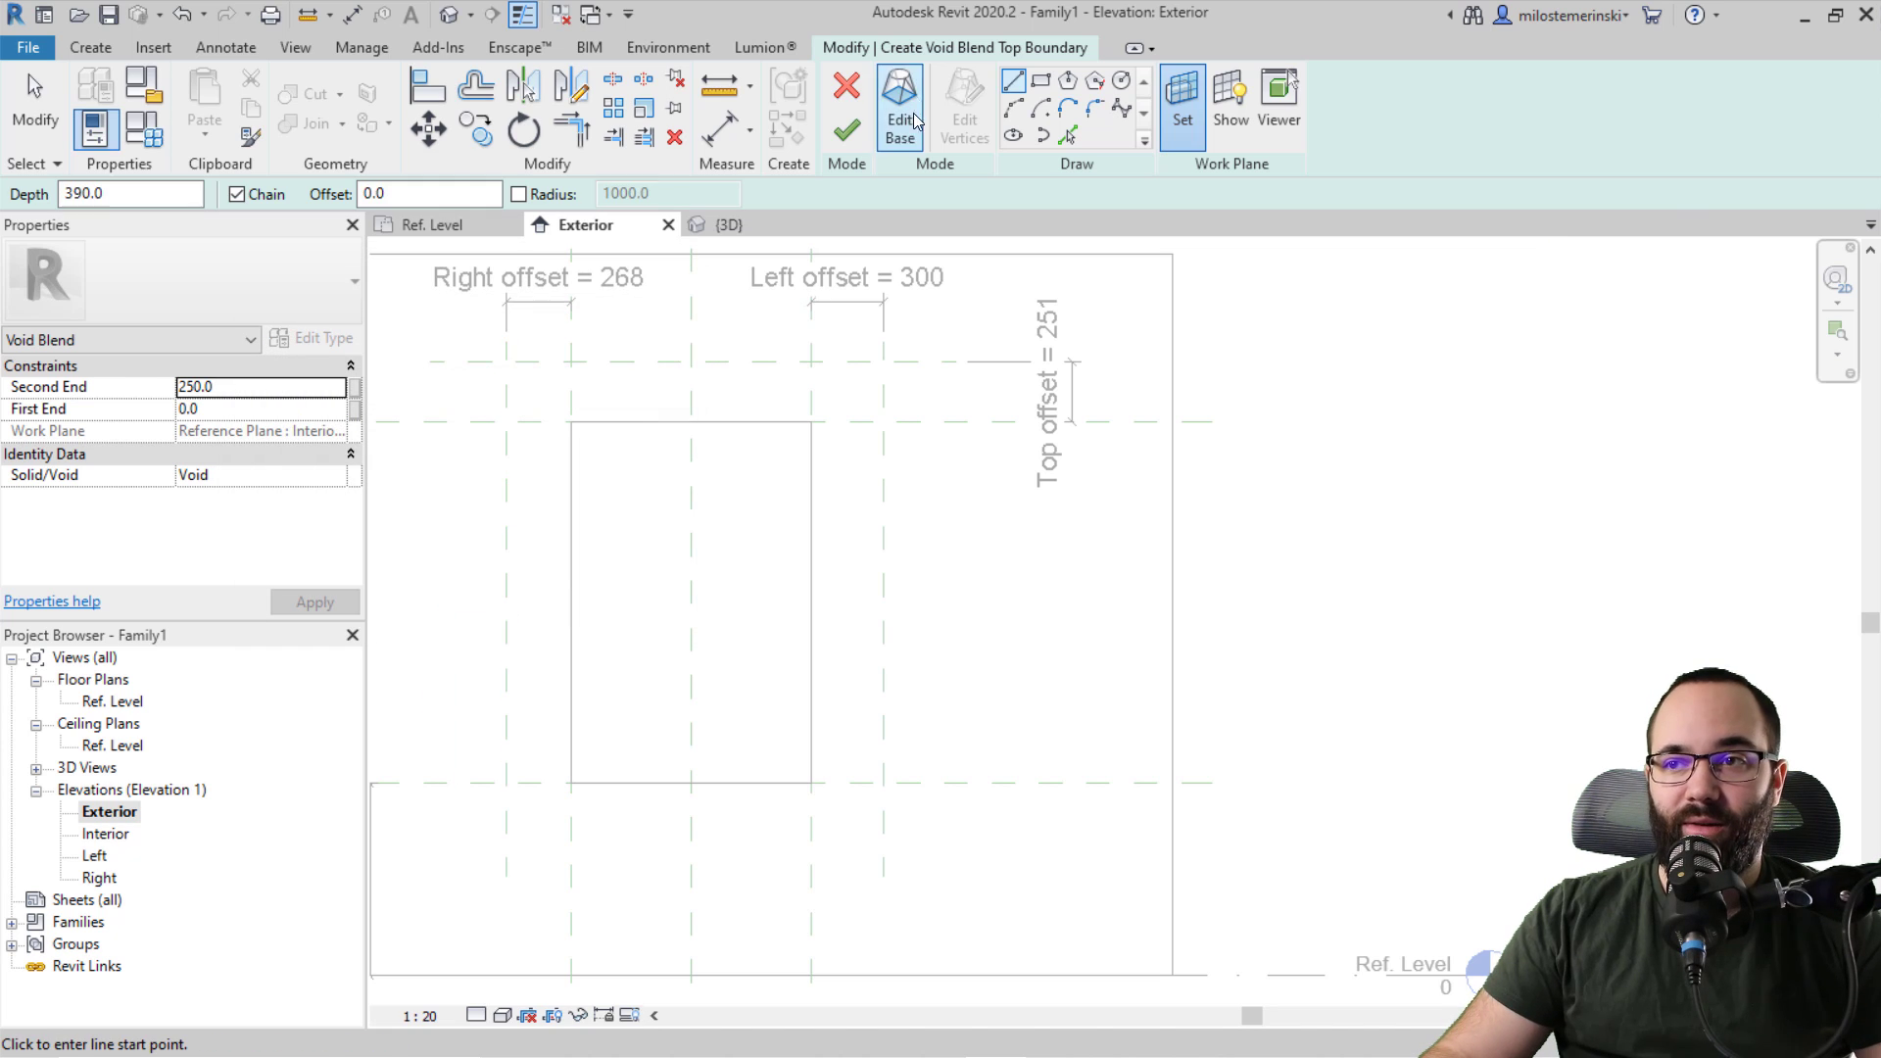
# Step: Sketch the top boundary as a rectangle between the Right offset, Left offset, Top offset and Sill planes and lock all four sides
pyautogui.click(1043, 86)
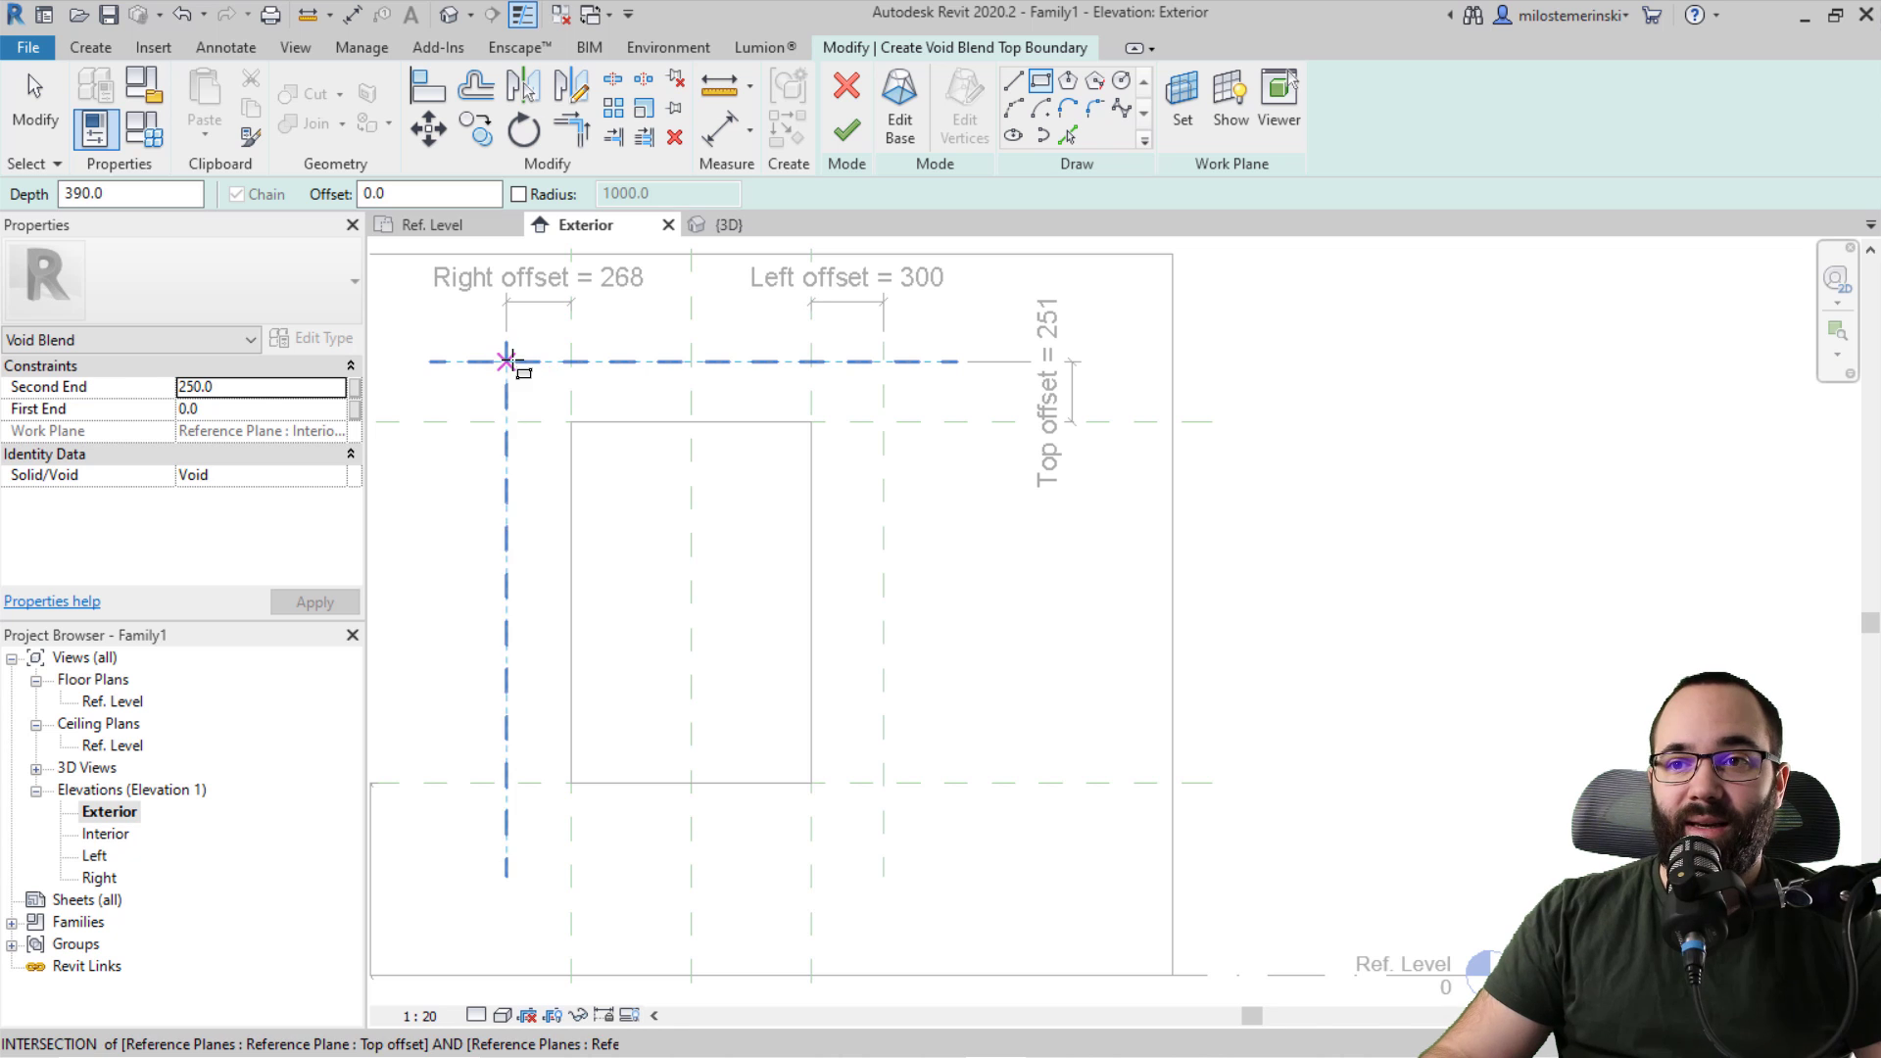
pyautogui.click(507, 361)
pyautogui.click(882, 781)
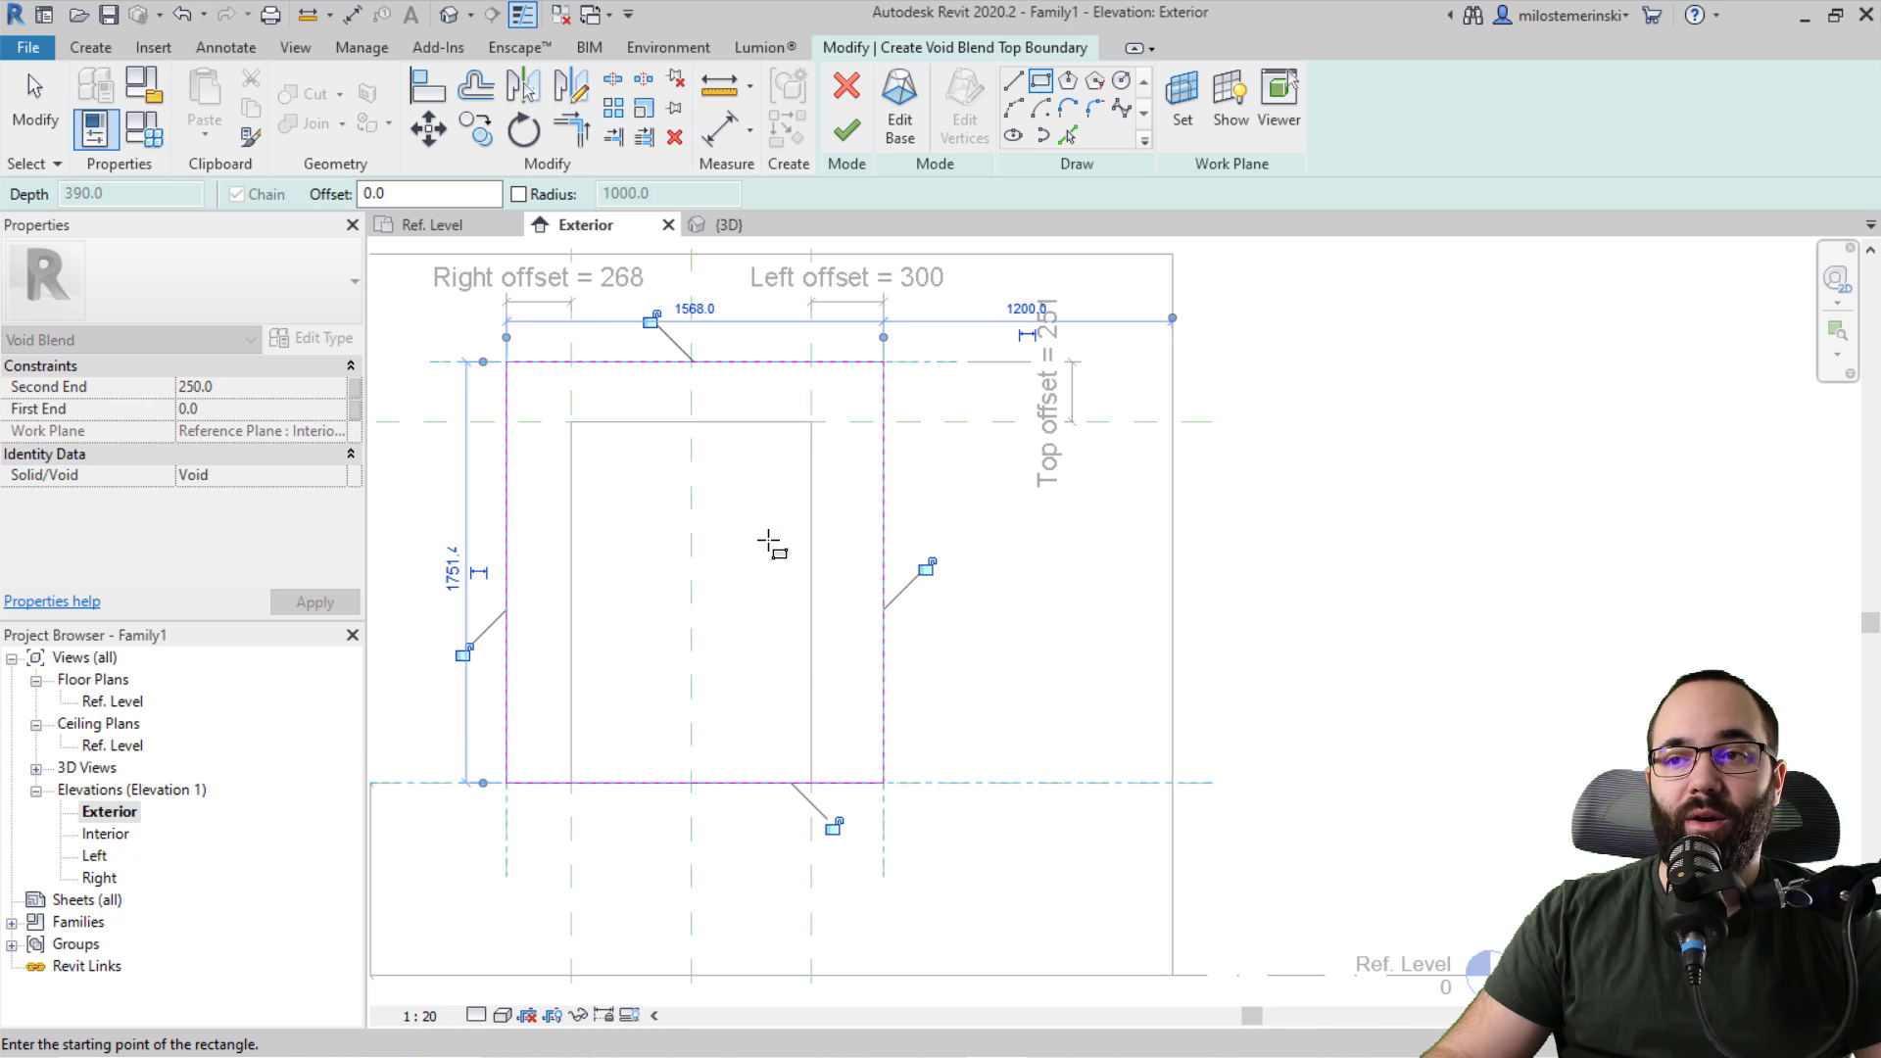
pyautogui.moveTo(768, 542); pyautogui.dragTo(924, 555, button='middle')
pyautogui.scroll(-1, 813, 578)
pyautogui.click(720, 641)
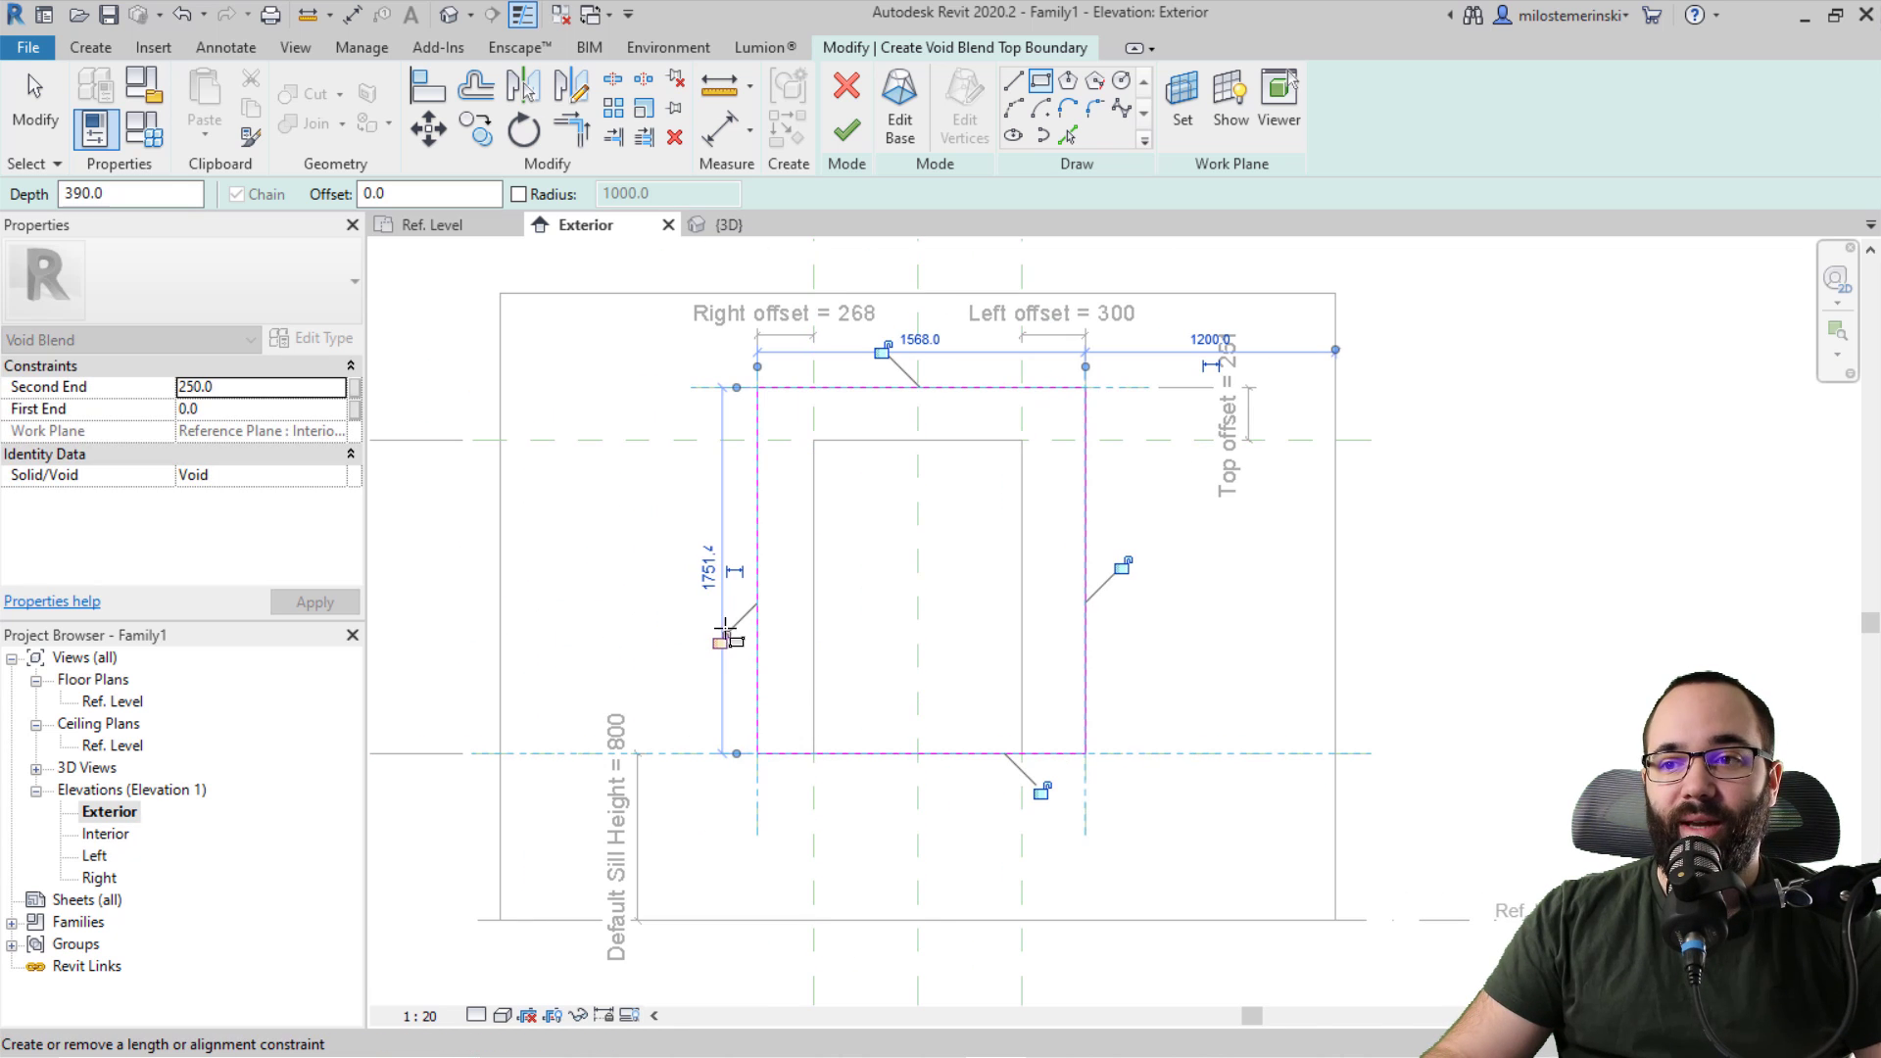
pyautogui.click(882, 350)
pyautogui.click(1127, 563)
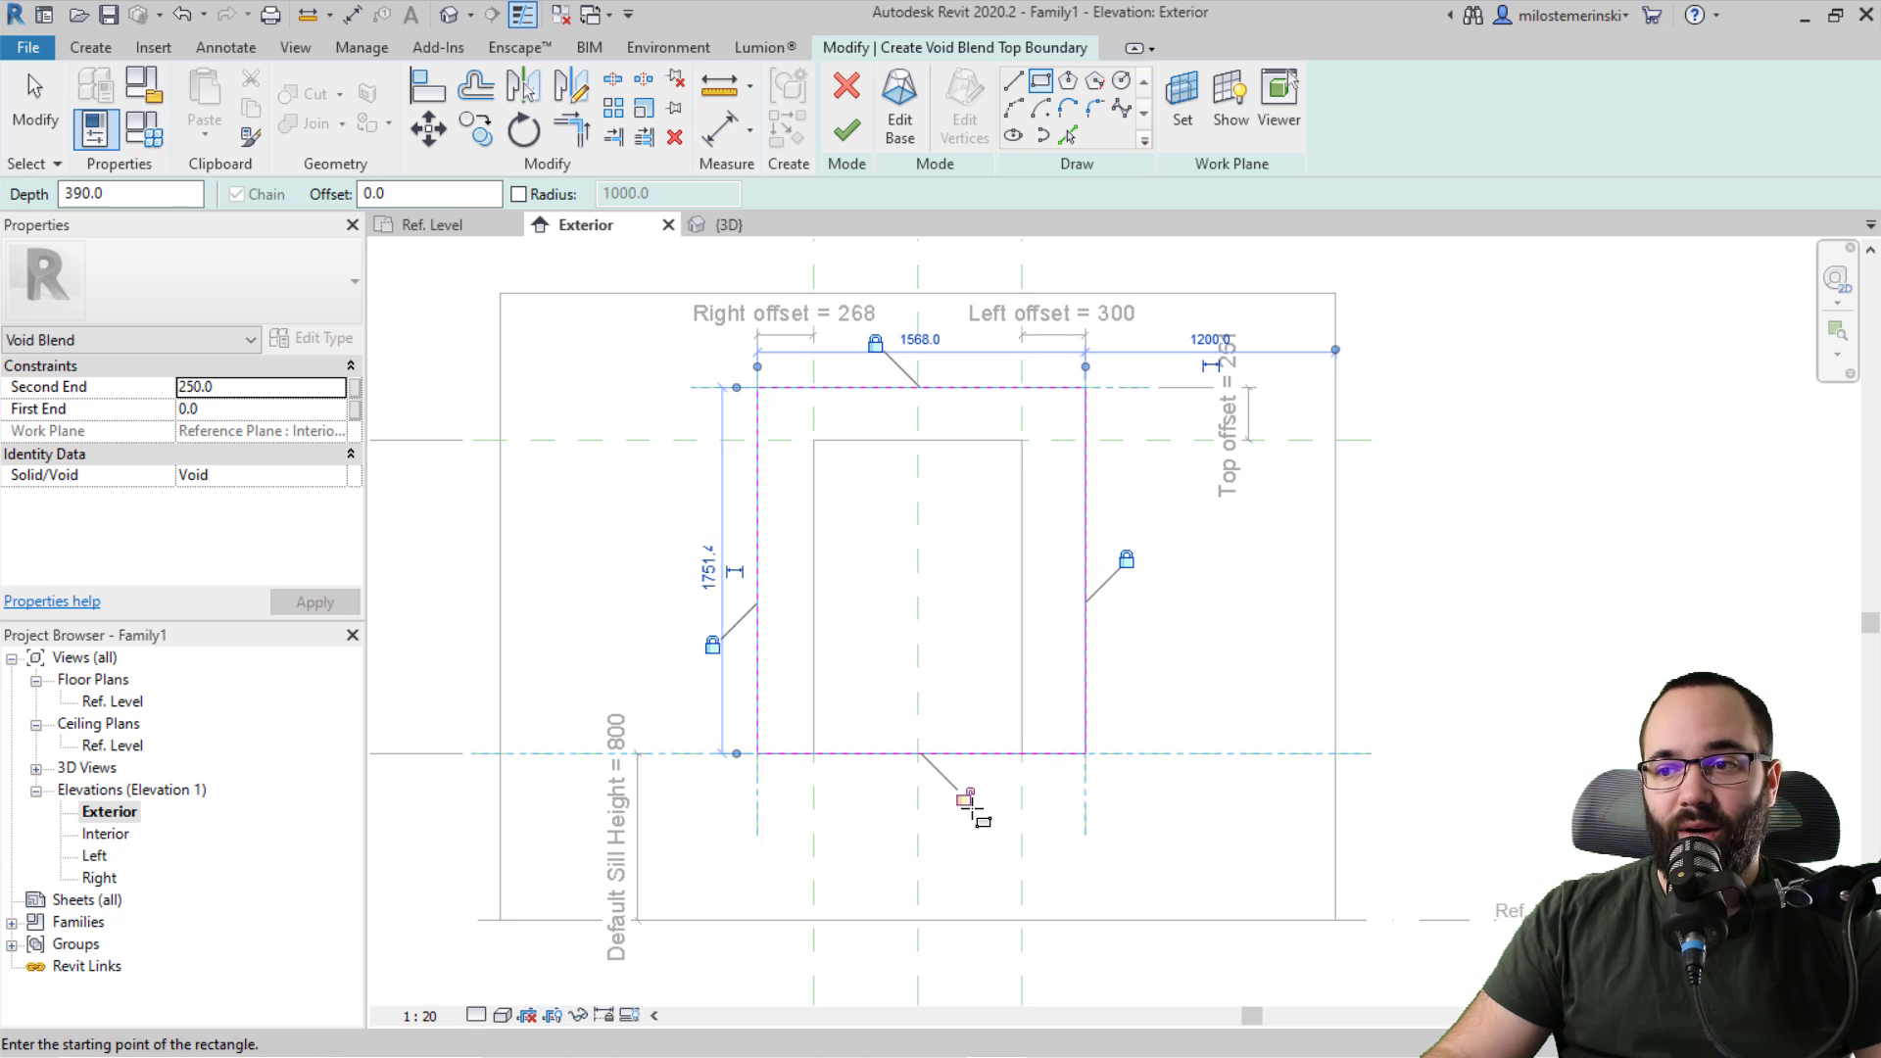
pyautogui.moveTo(940, 593); pyautogui.dragTo(852, 617, button='middle')
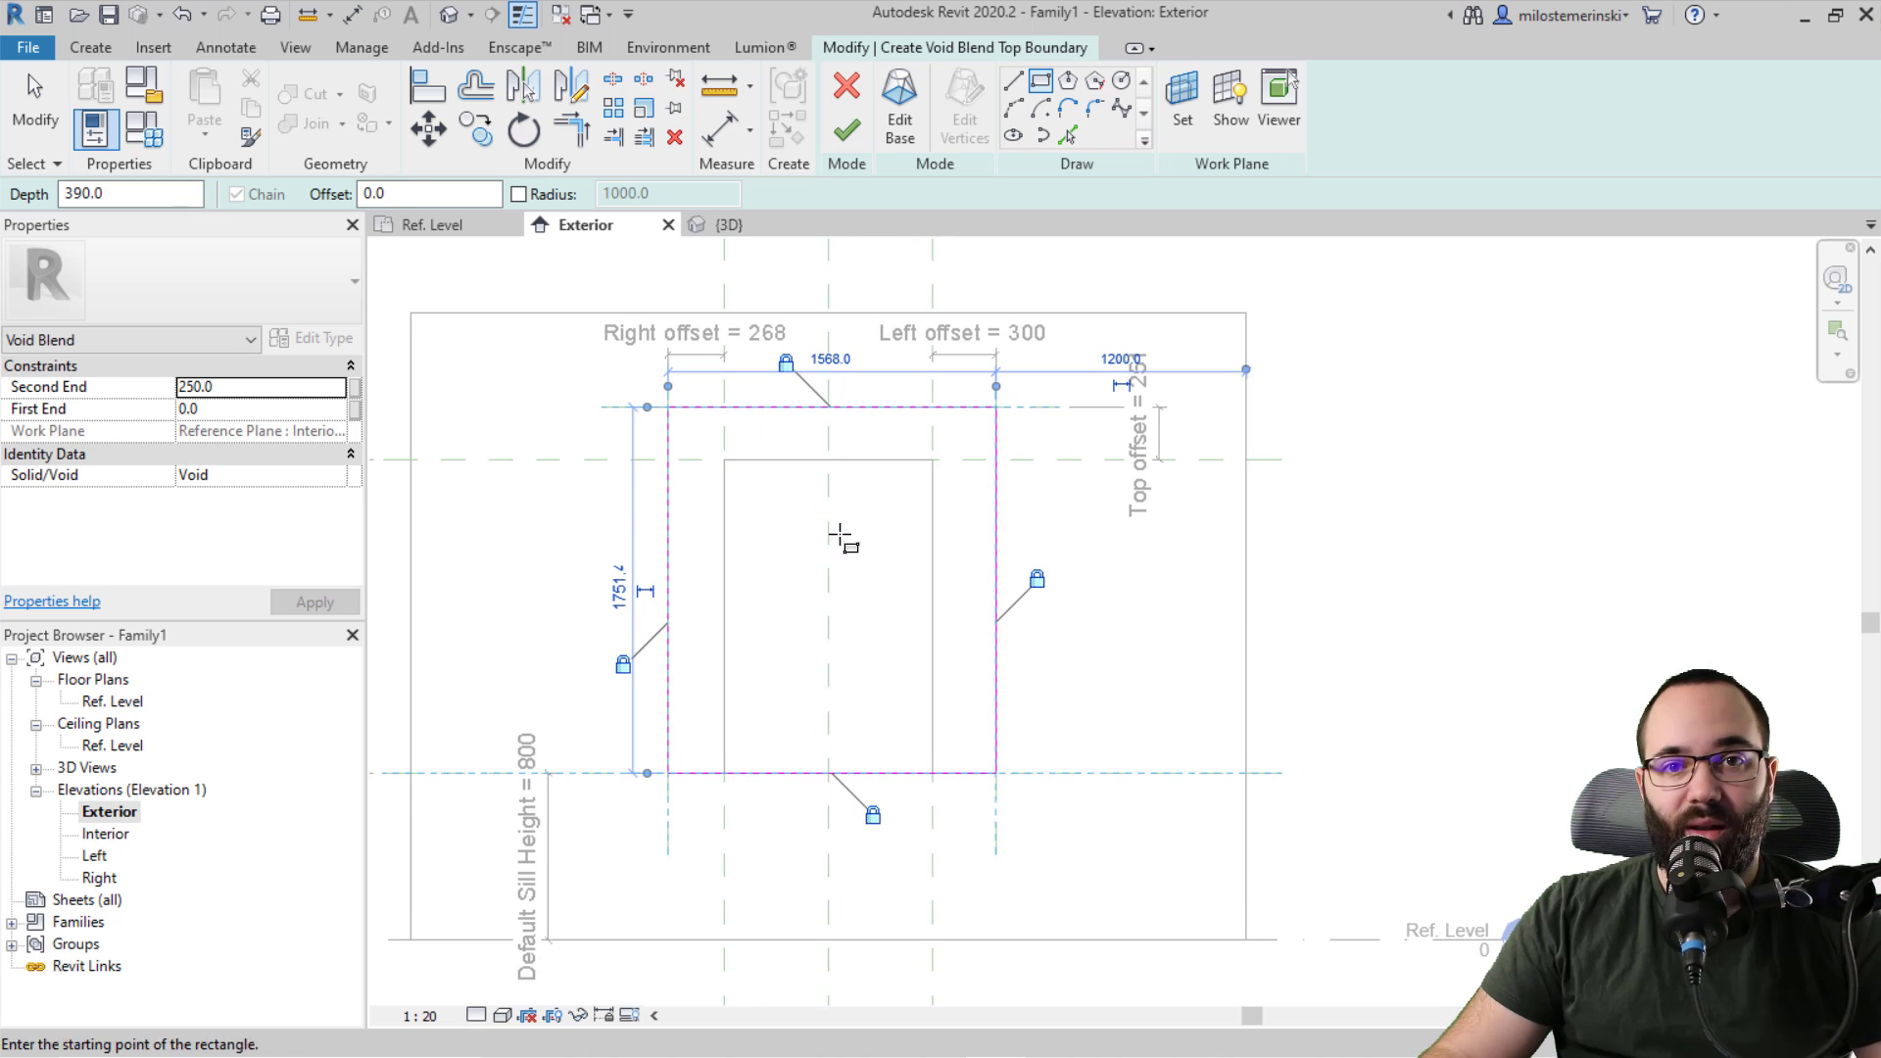
pyautogui.moveTo(844, 538); pyautogui.dragTo(779, 568, button='middle')
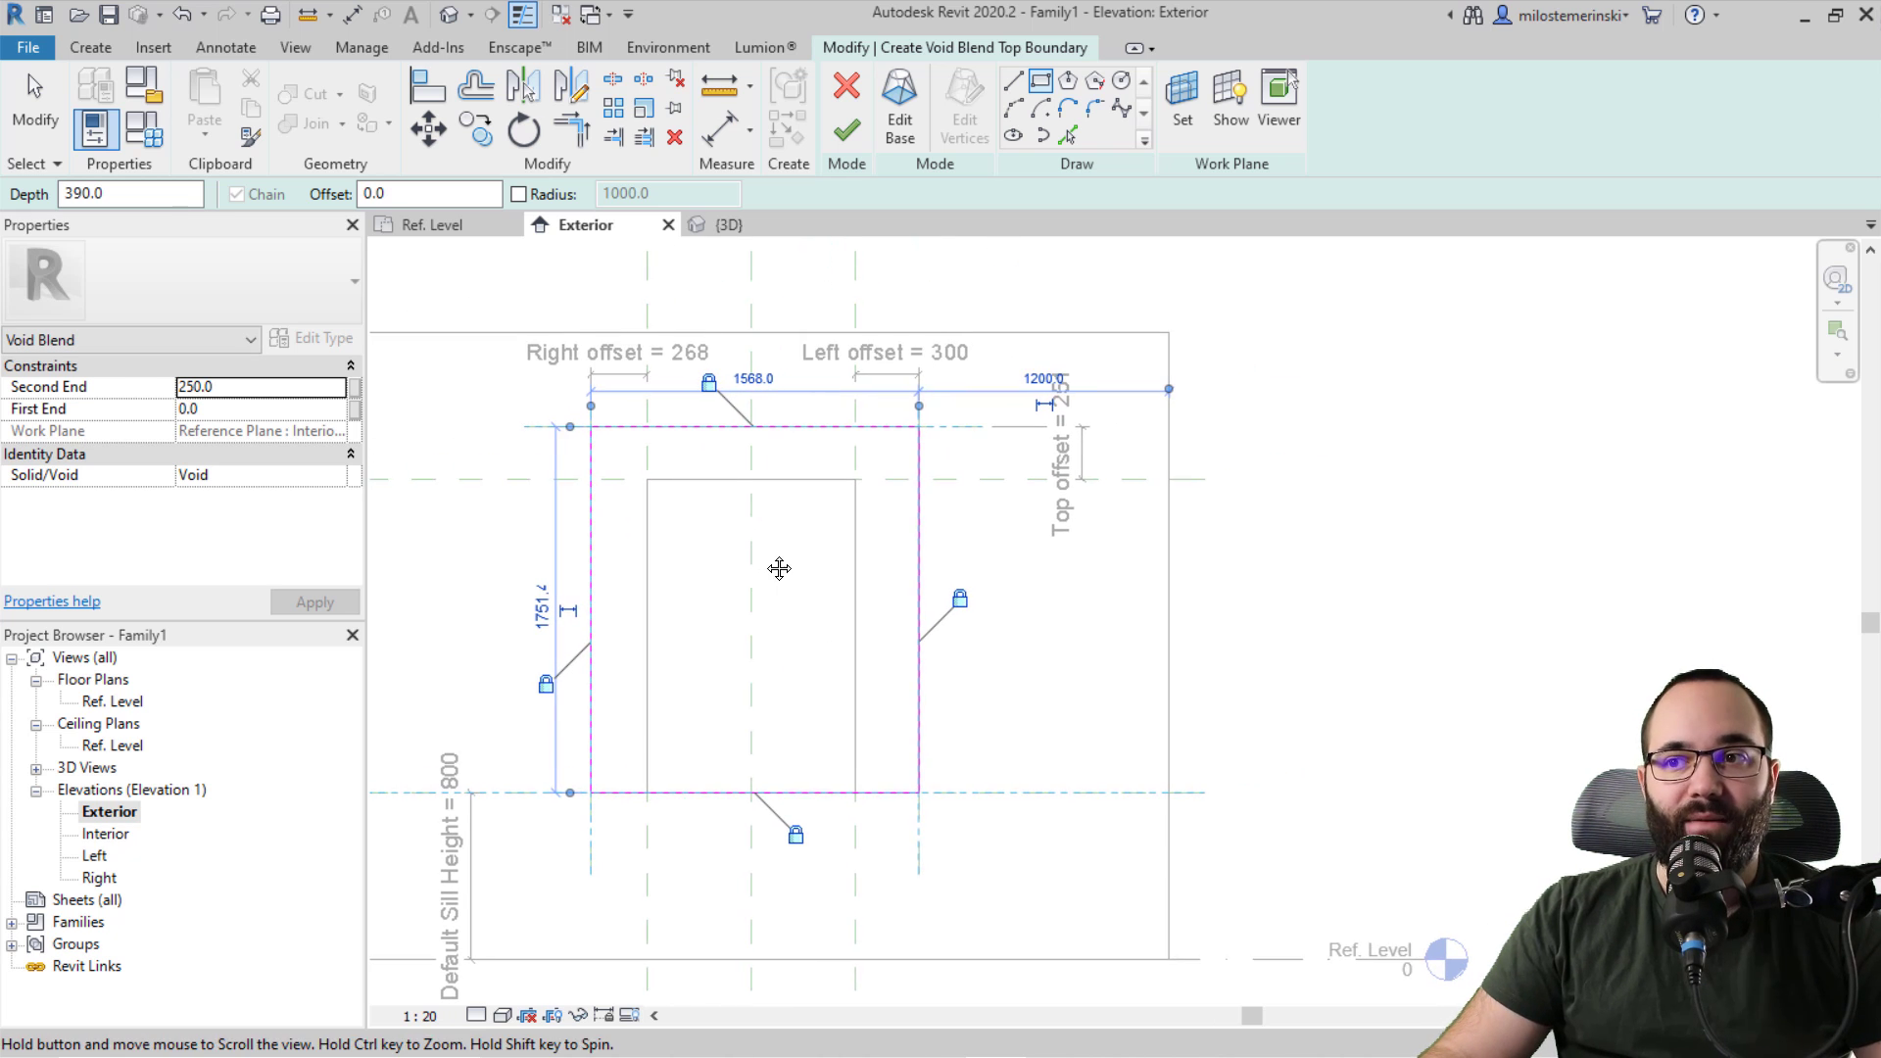
# Step: Set the void blend's Second End to 0 and finish the blend
pyautogui.click(251, 384)
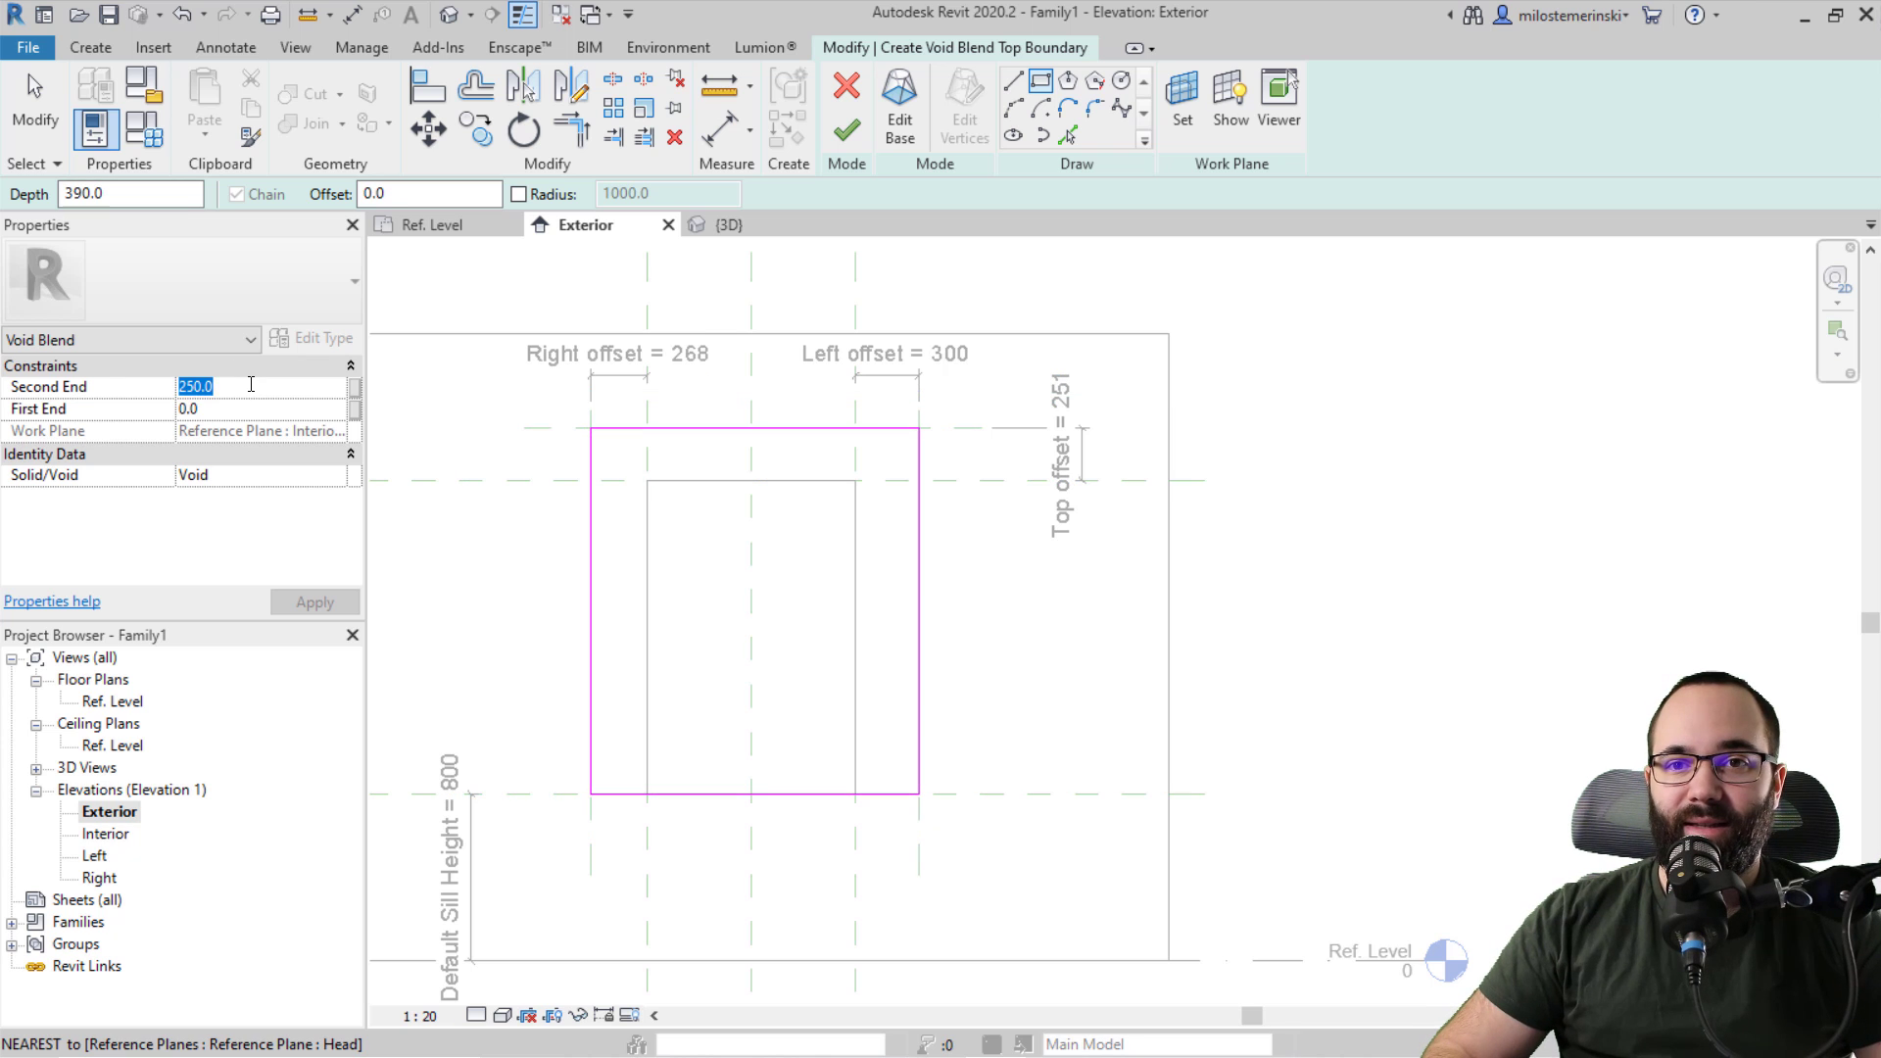
pyautogui.click(310, 600)
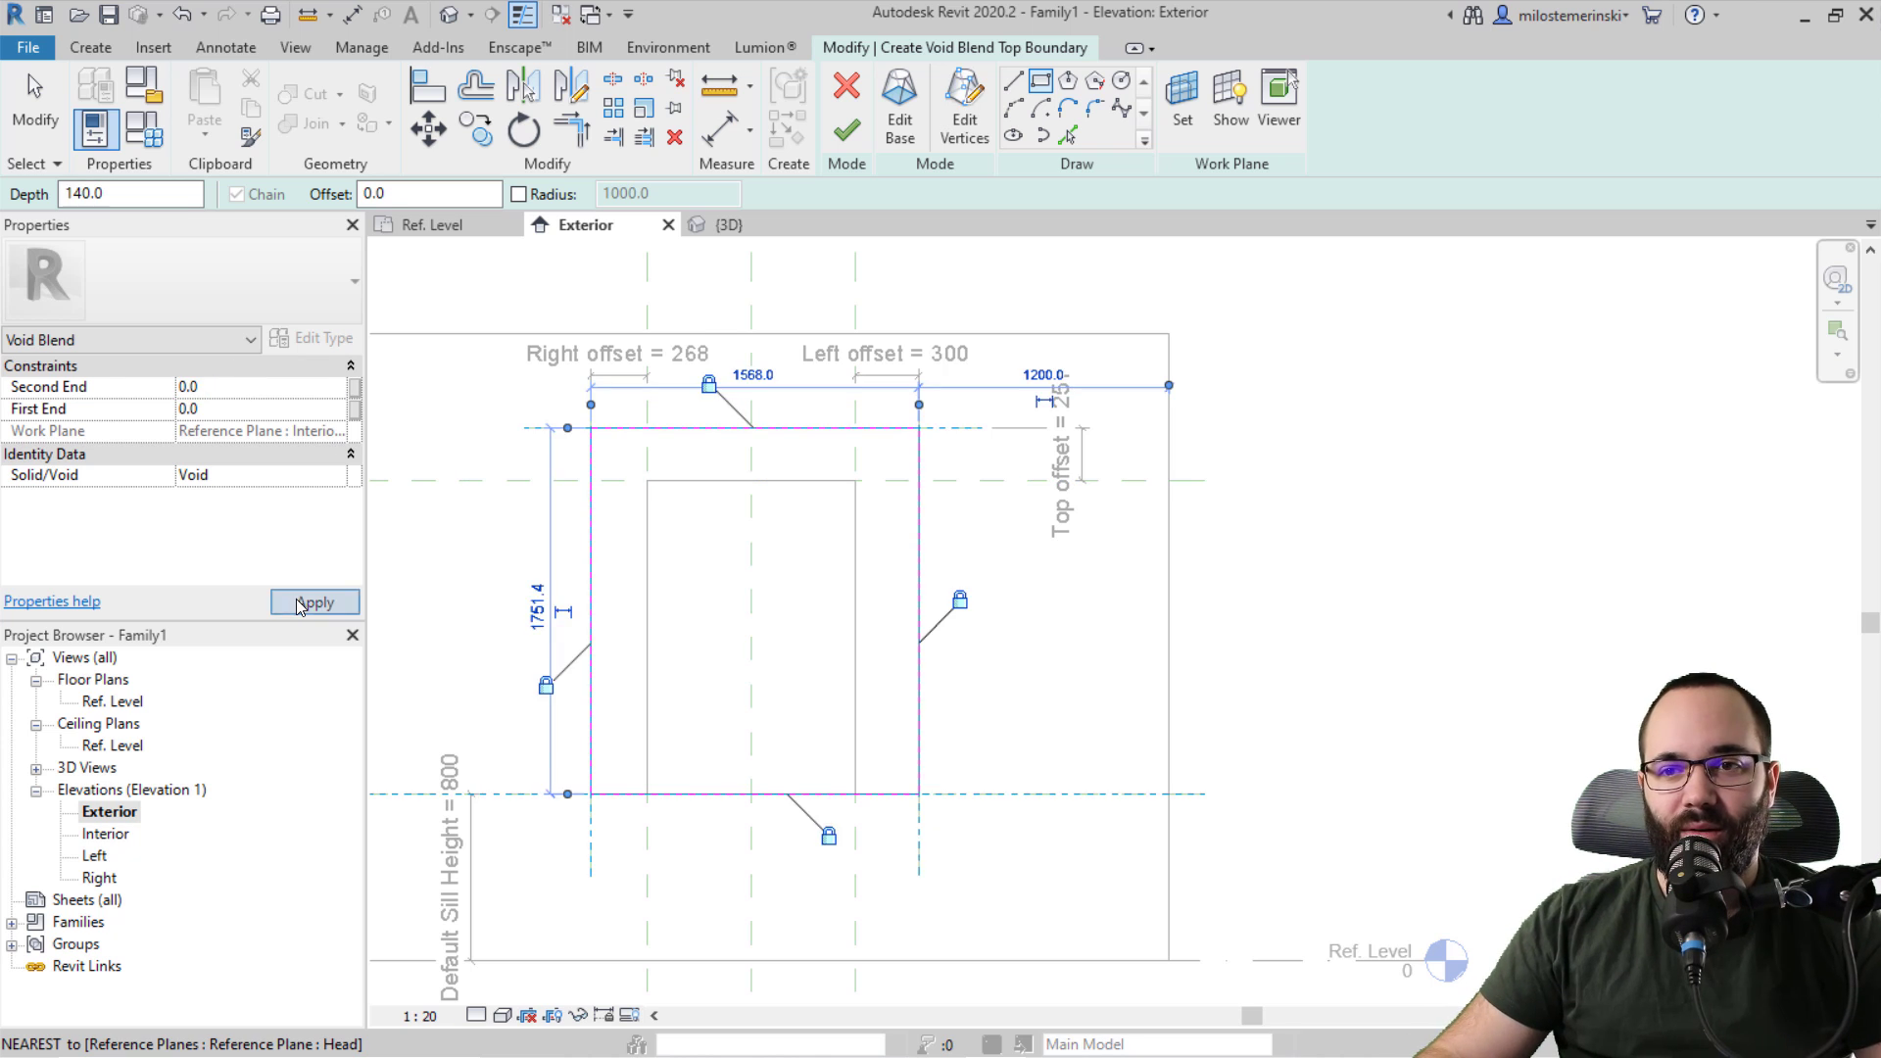
pyautogui.click(838, 143)
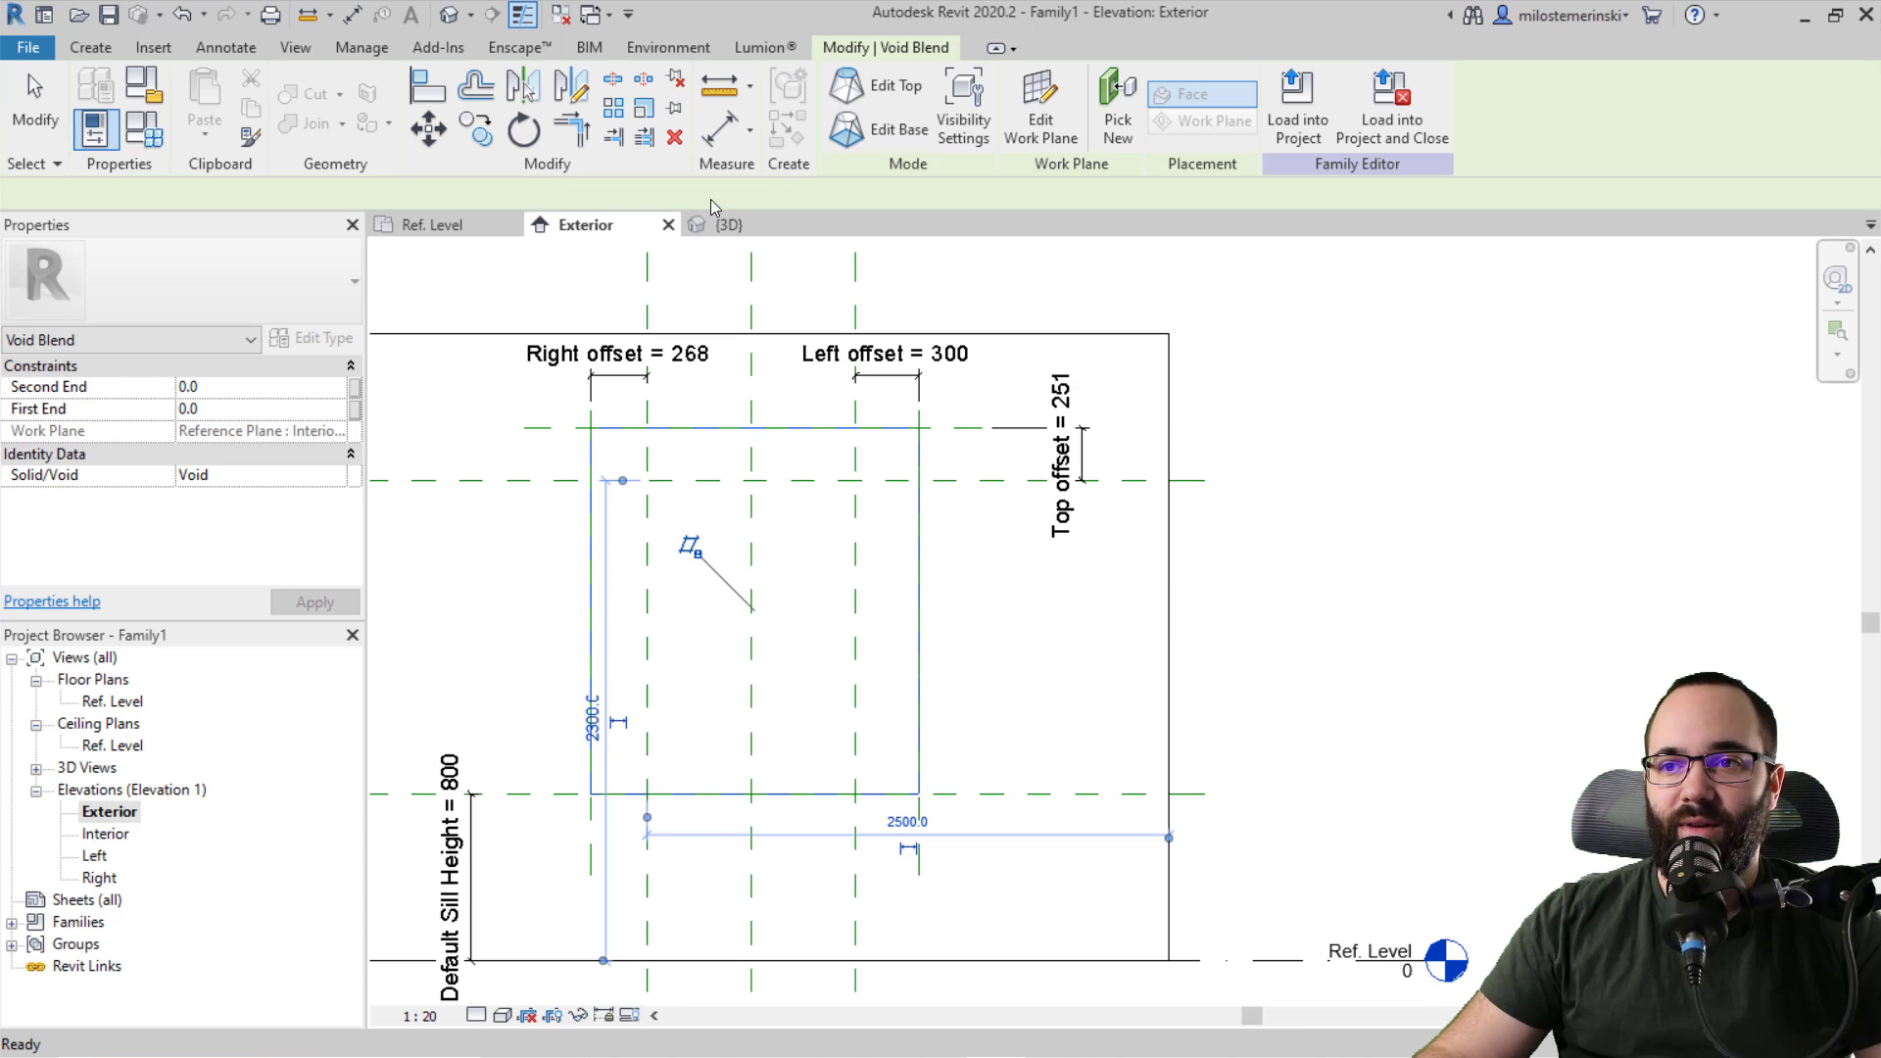
# Step: Examine the void blend's position and splayed profile within the wall in the 3D view and the Ref. Level plan
pyautogui.click(730, 225)
pyautogui.keyDown('shift'); pyautogui.moveTo(969, 474); pyautogui.dragTo(760, 417, button='middle'); pyautogui.keyUp('shift')
pyautogui.click(973, 489)
pyautogui.click(960, 534)
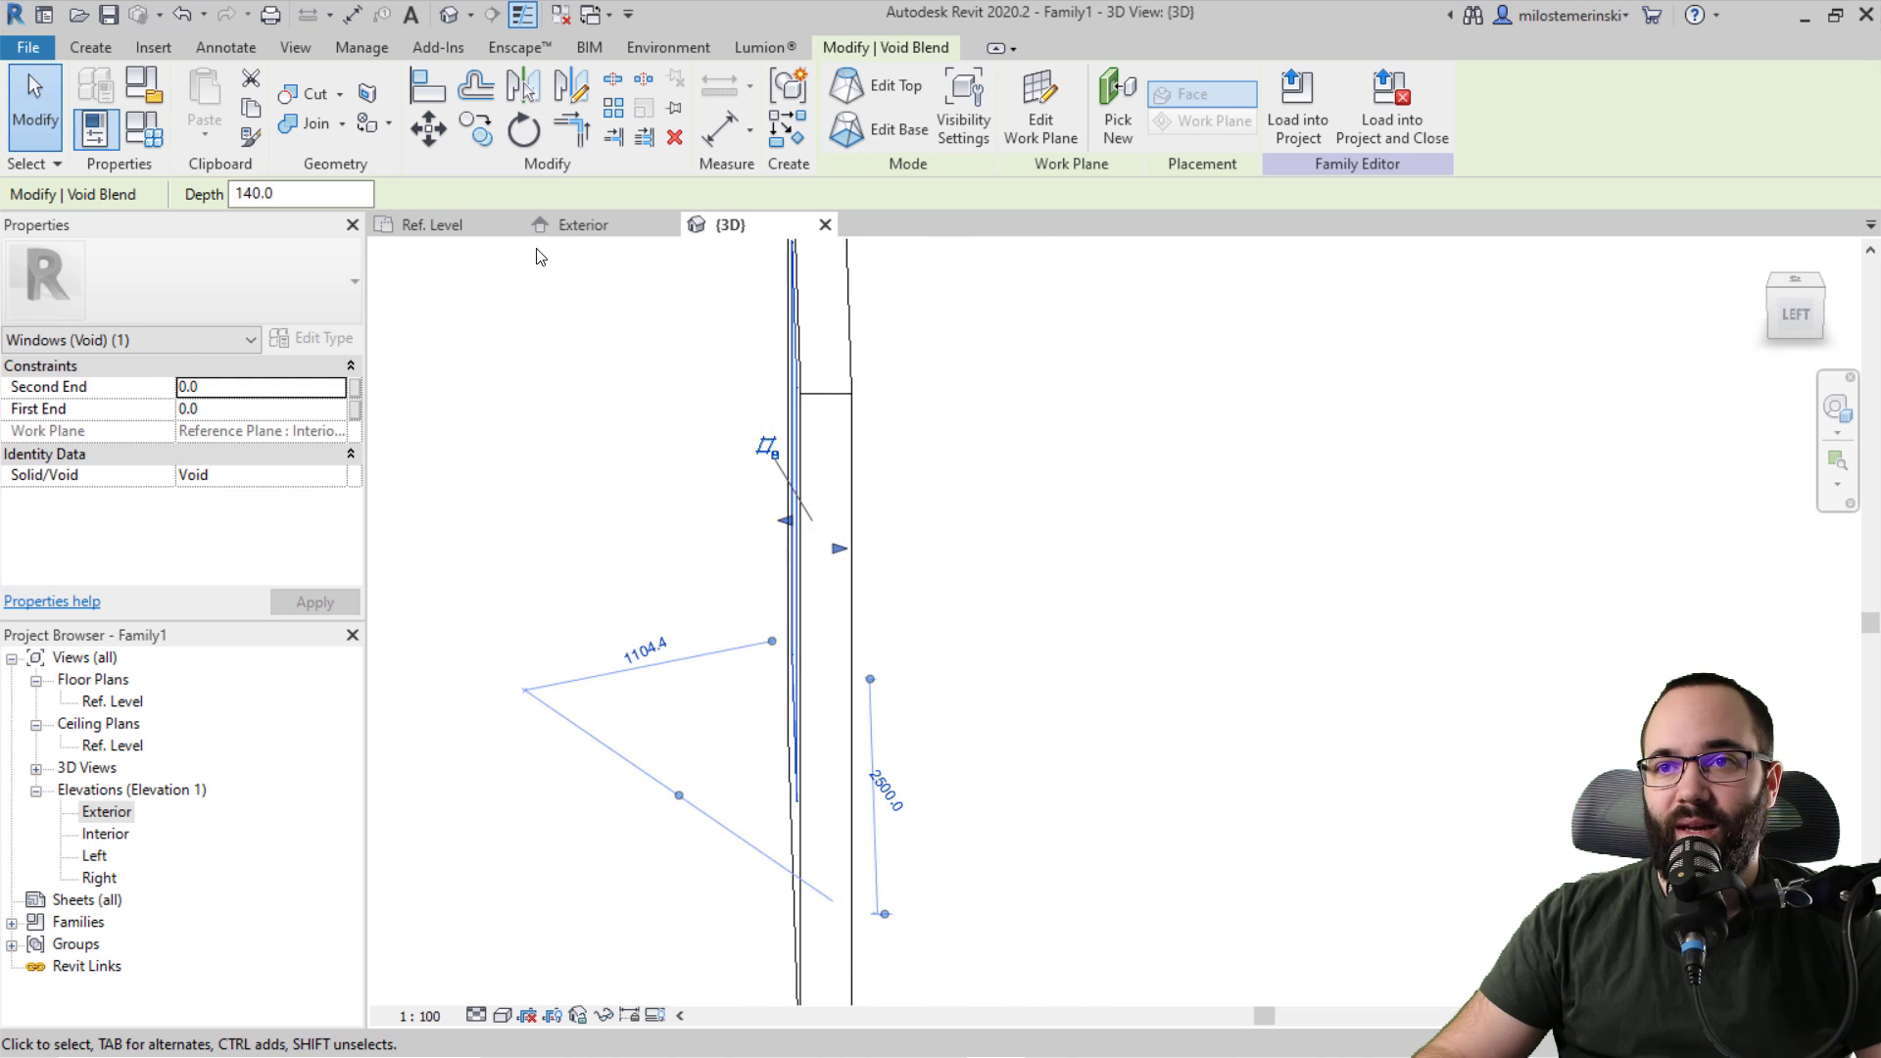
pyautogui.click(443, 225)
pyautogui.keyDown('shift'); pyautogui.hscroll(2, 956, 575); pyautogui.keyUp('shift')
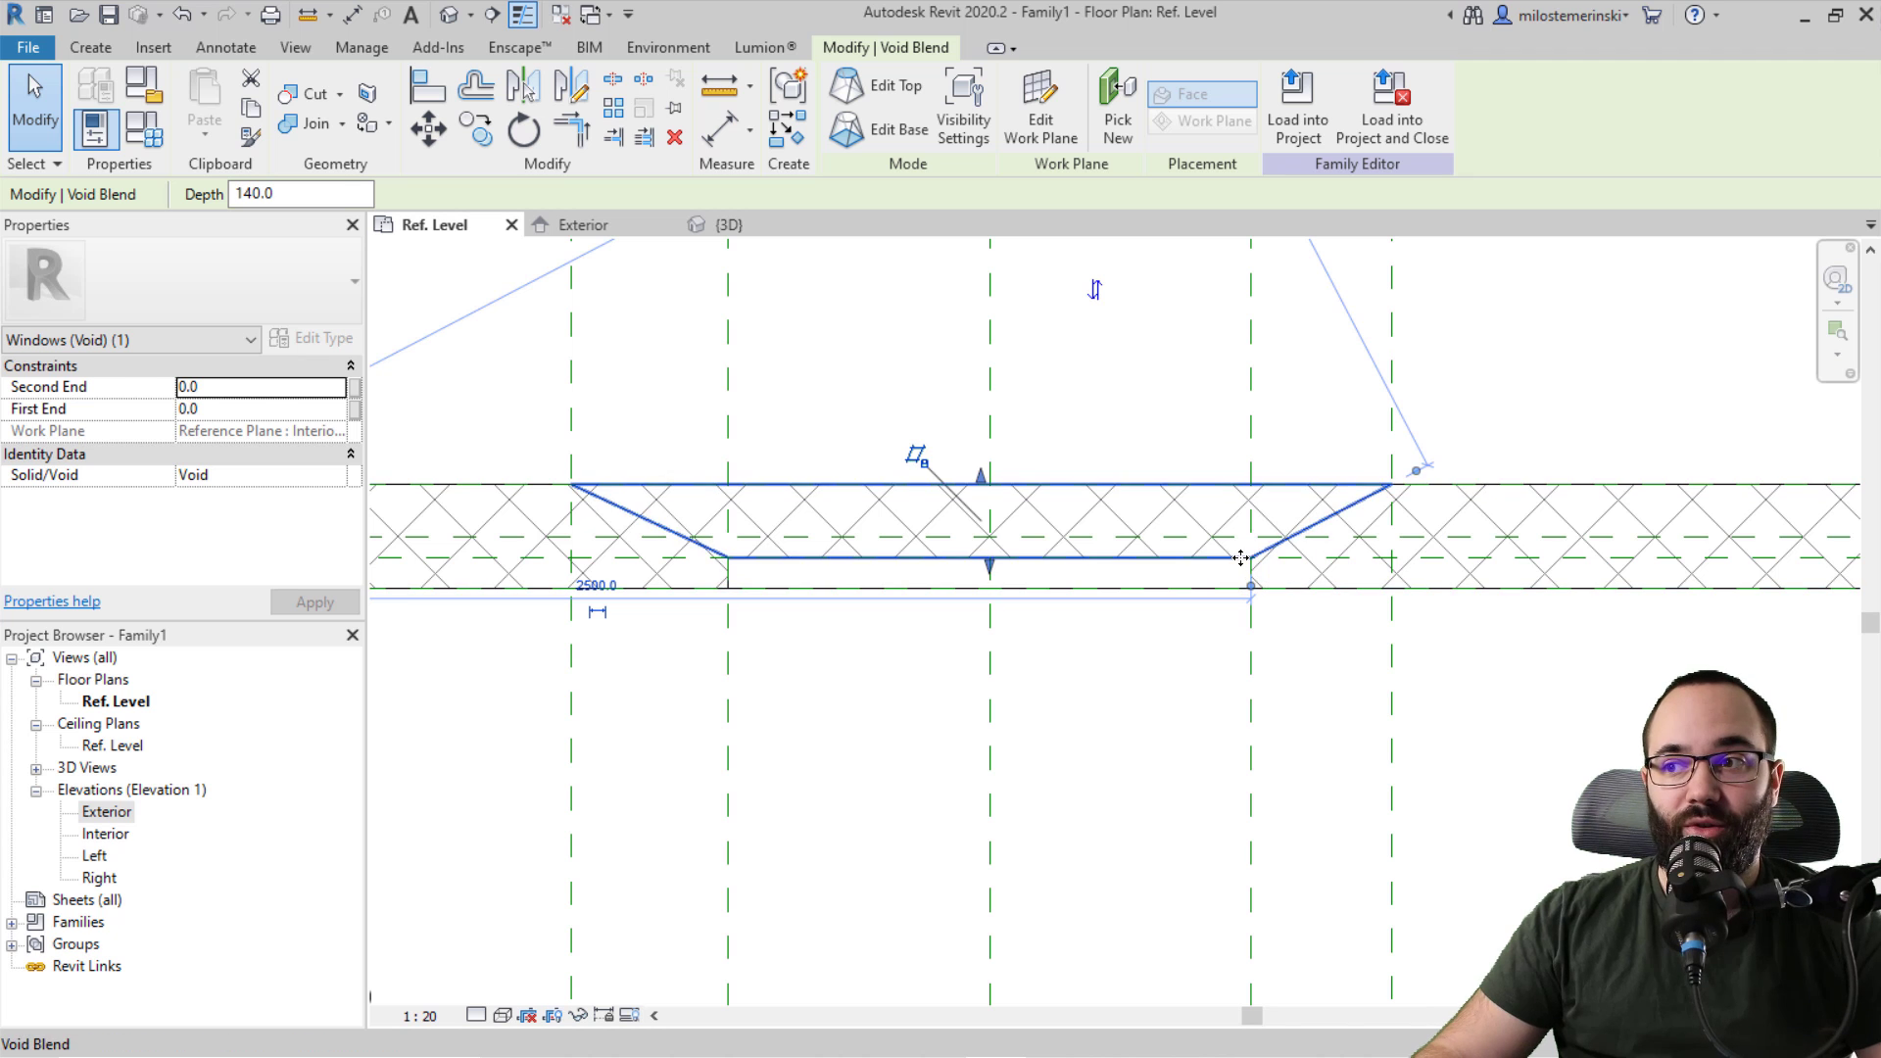
pyautogui.click(729, 225)
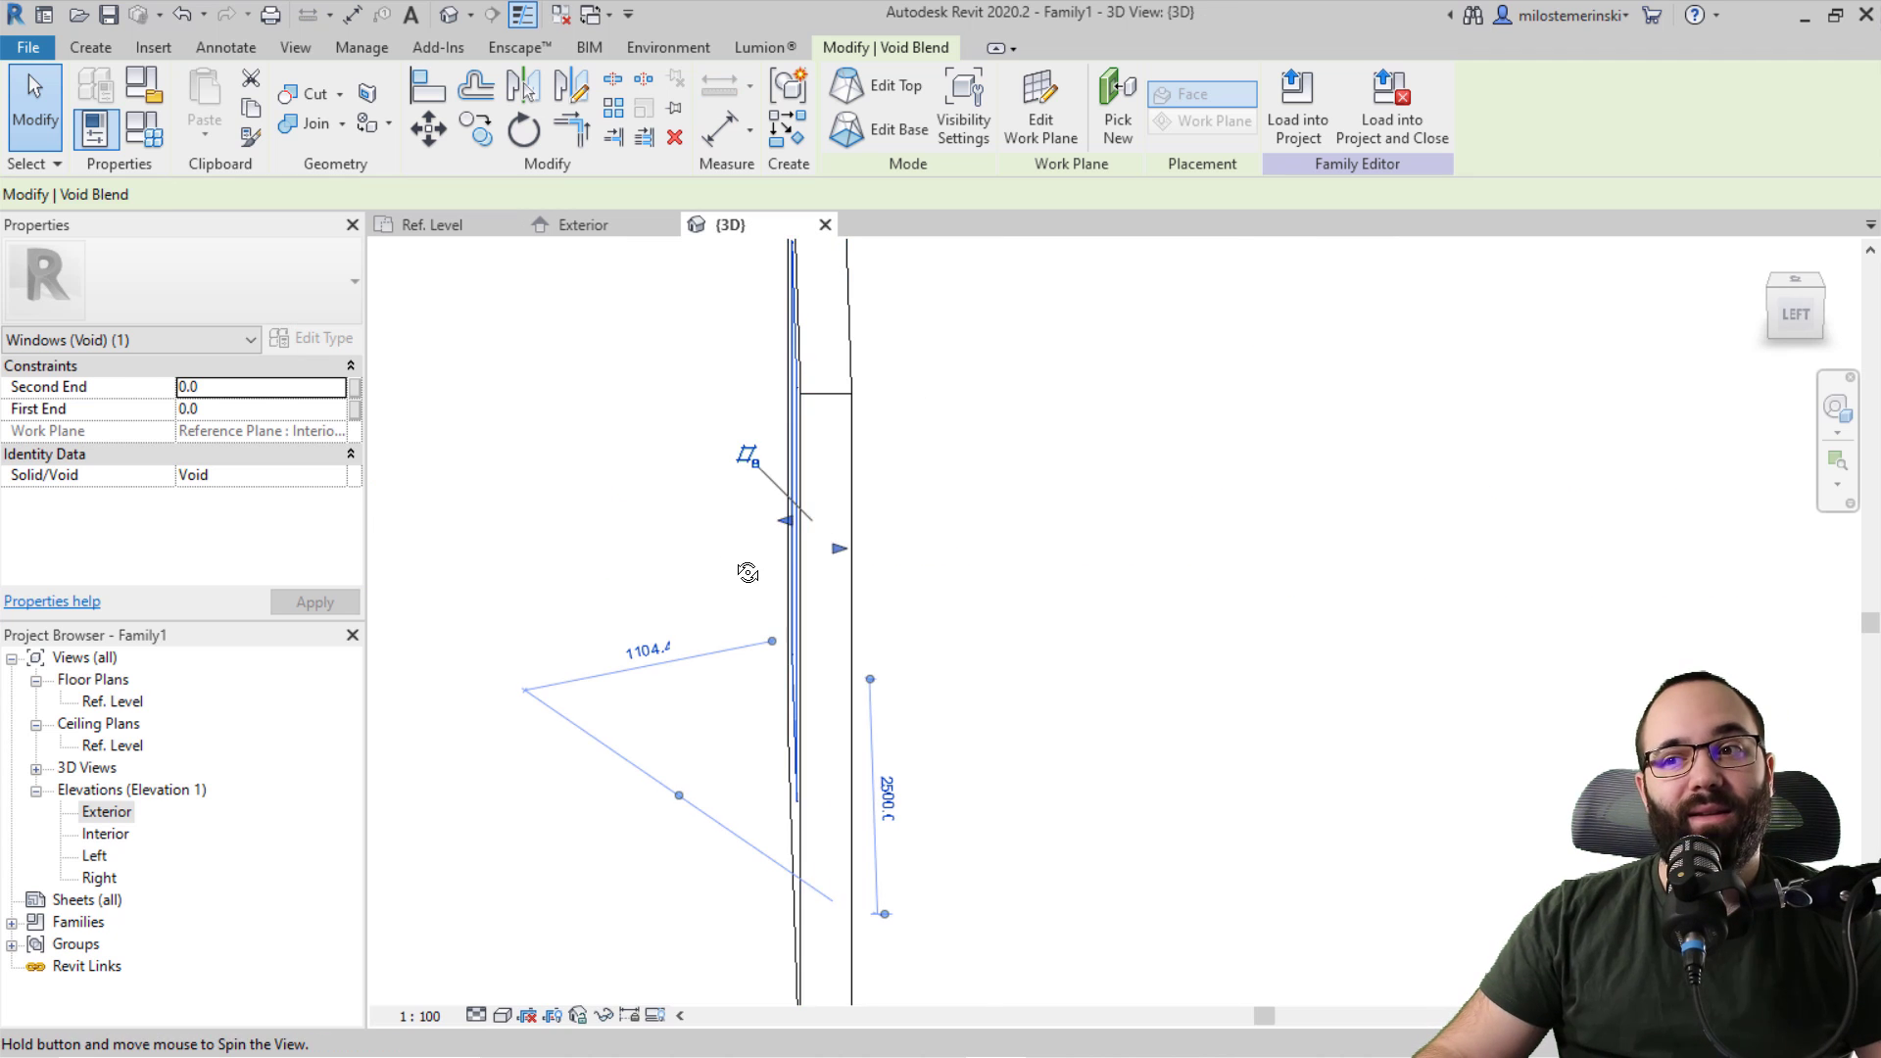
pyautogui.keyDown('shift'); pyautogui.moveTo(755, 569); pyautogui.dragTo(929, 577, button='middle'); pyautogui.keyUp('shift')
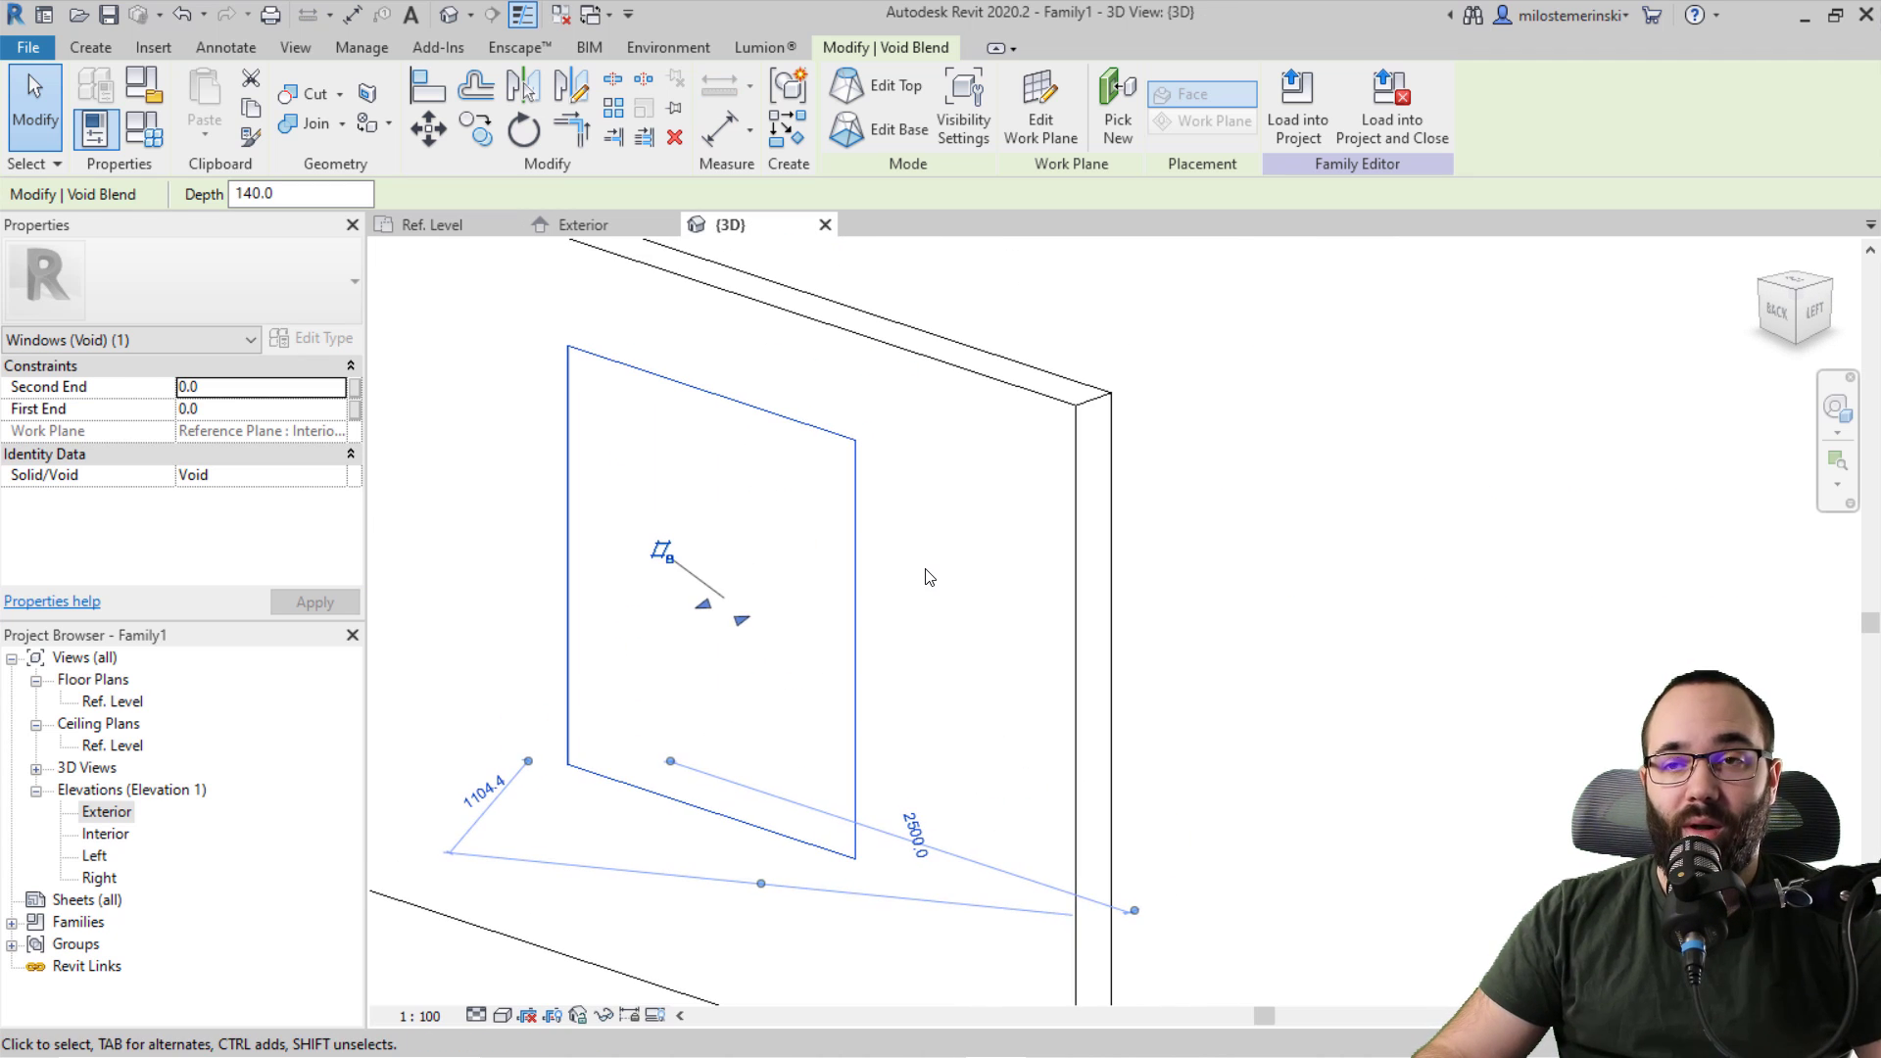
# Step: Cut the host wall with the void blend using Cut Geometry and view the splayed opening from the interior side
pyautogui.click(302, 102)
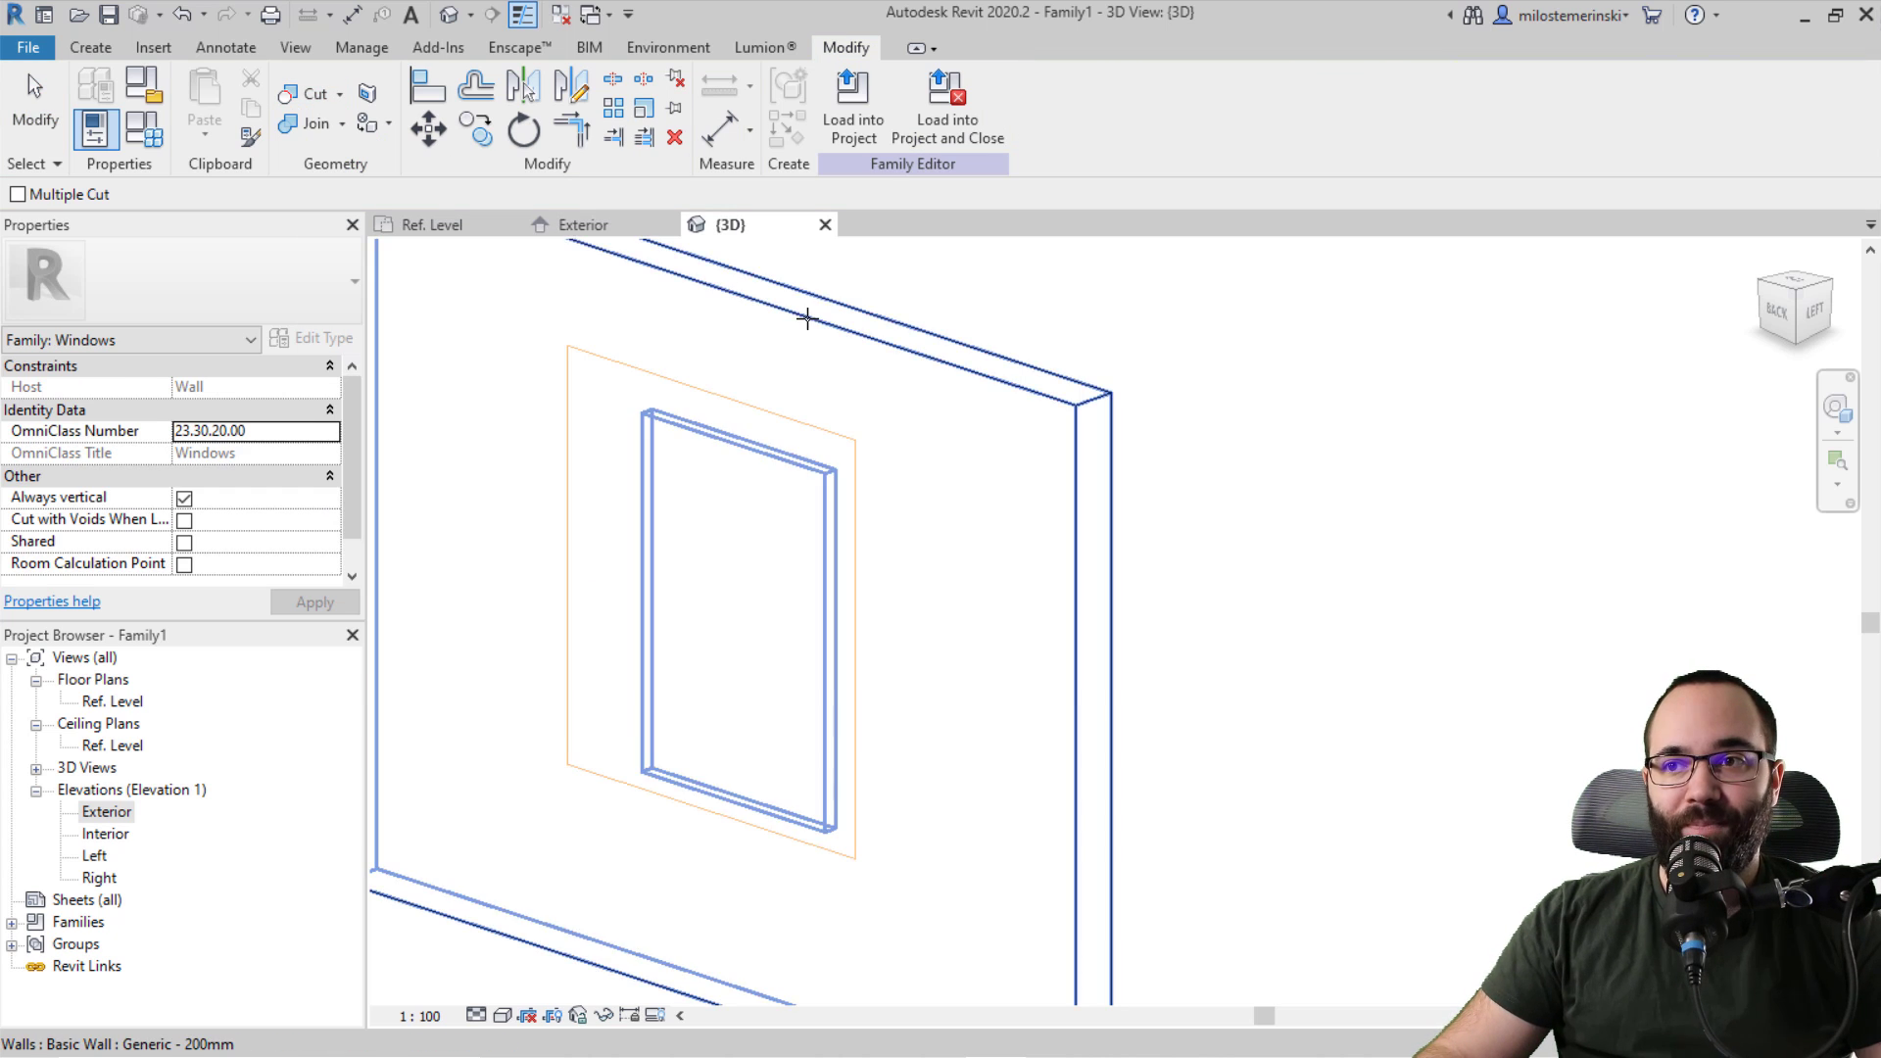
pyautogui.click(806, 319)
pyautogui.click(790, 432)
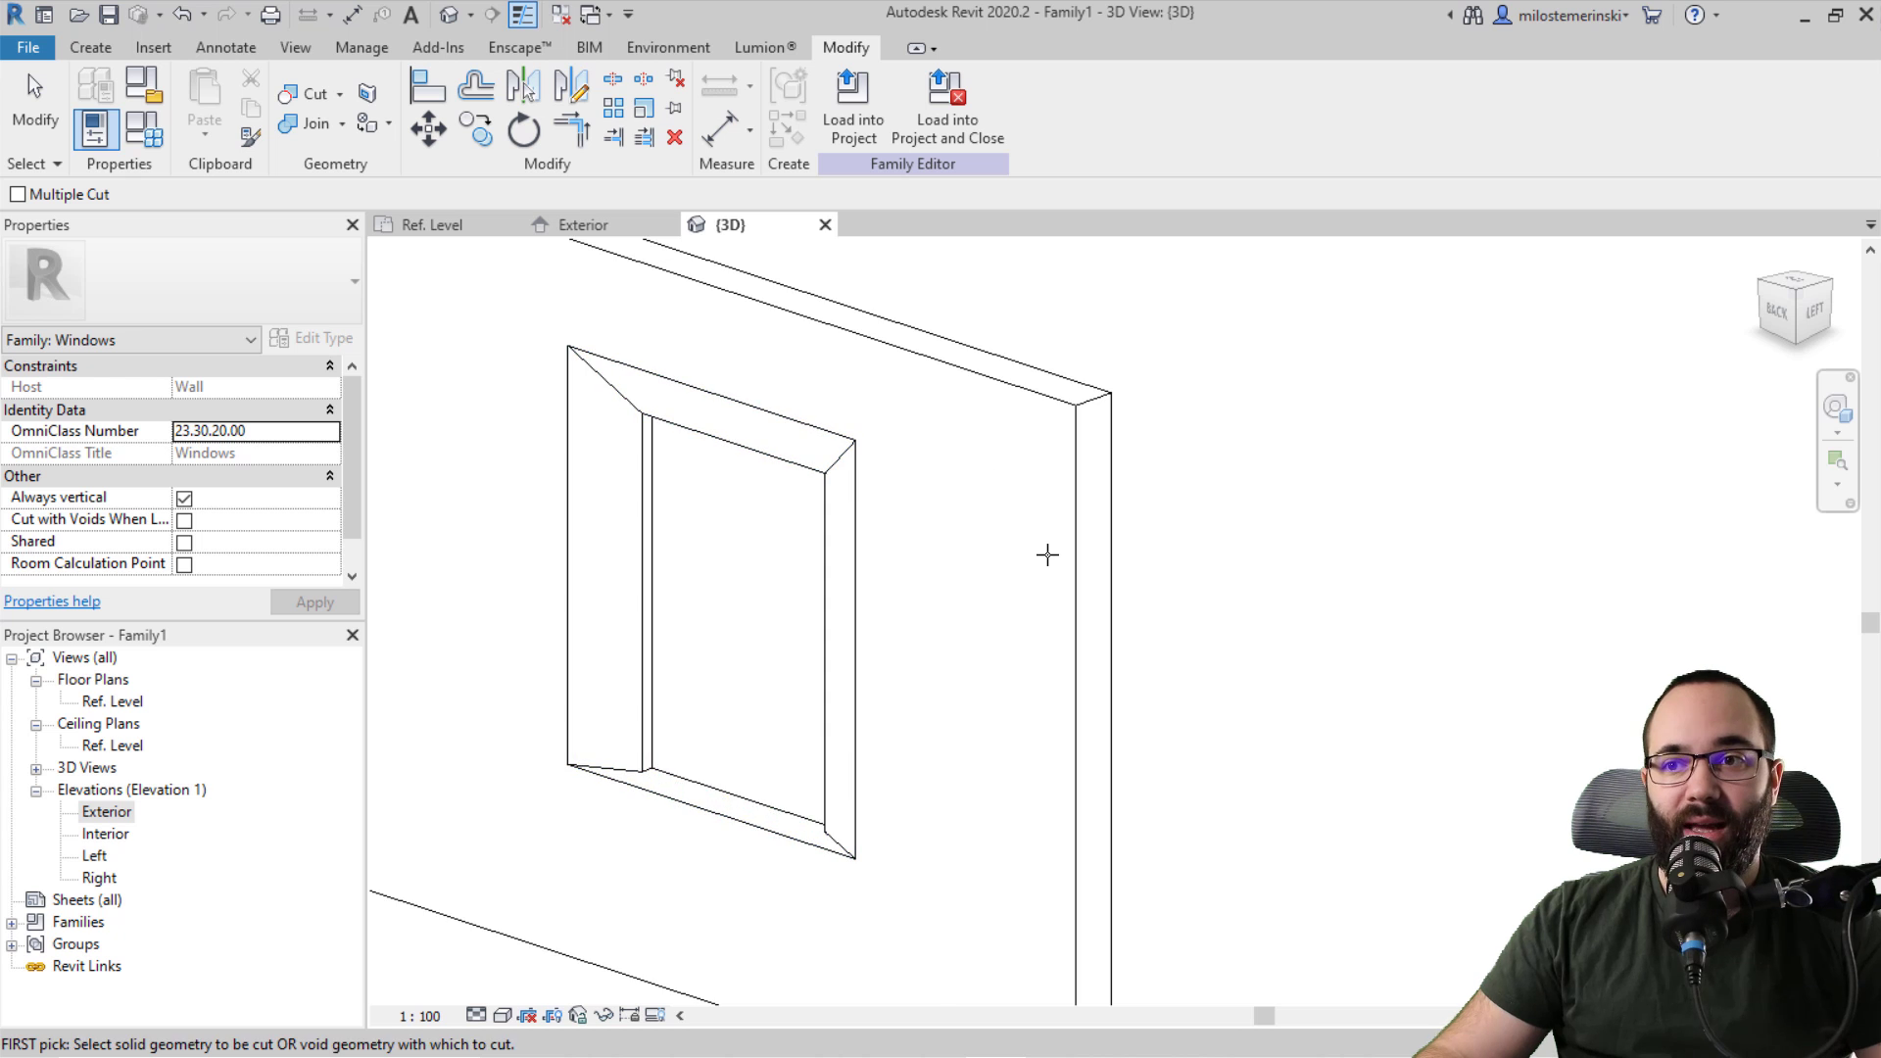
pyautogui.keyDown('shift'); pyautogui.moveTo(1047, 555); pyautogui.dragTo(921, 621, button='middle'); pyautogui.keyUp('shift')
pyautogui.press('Escape')
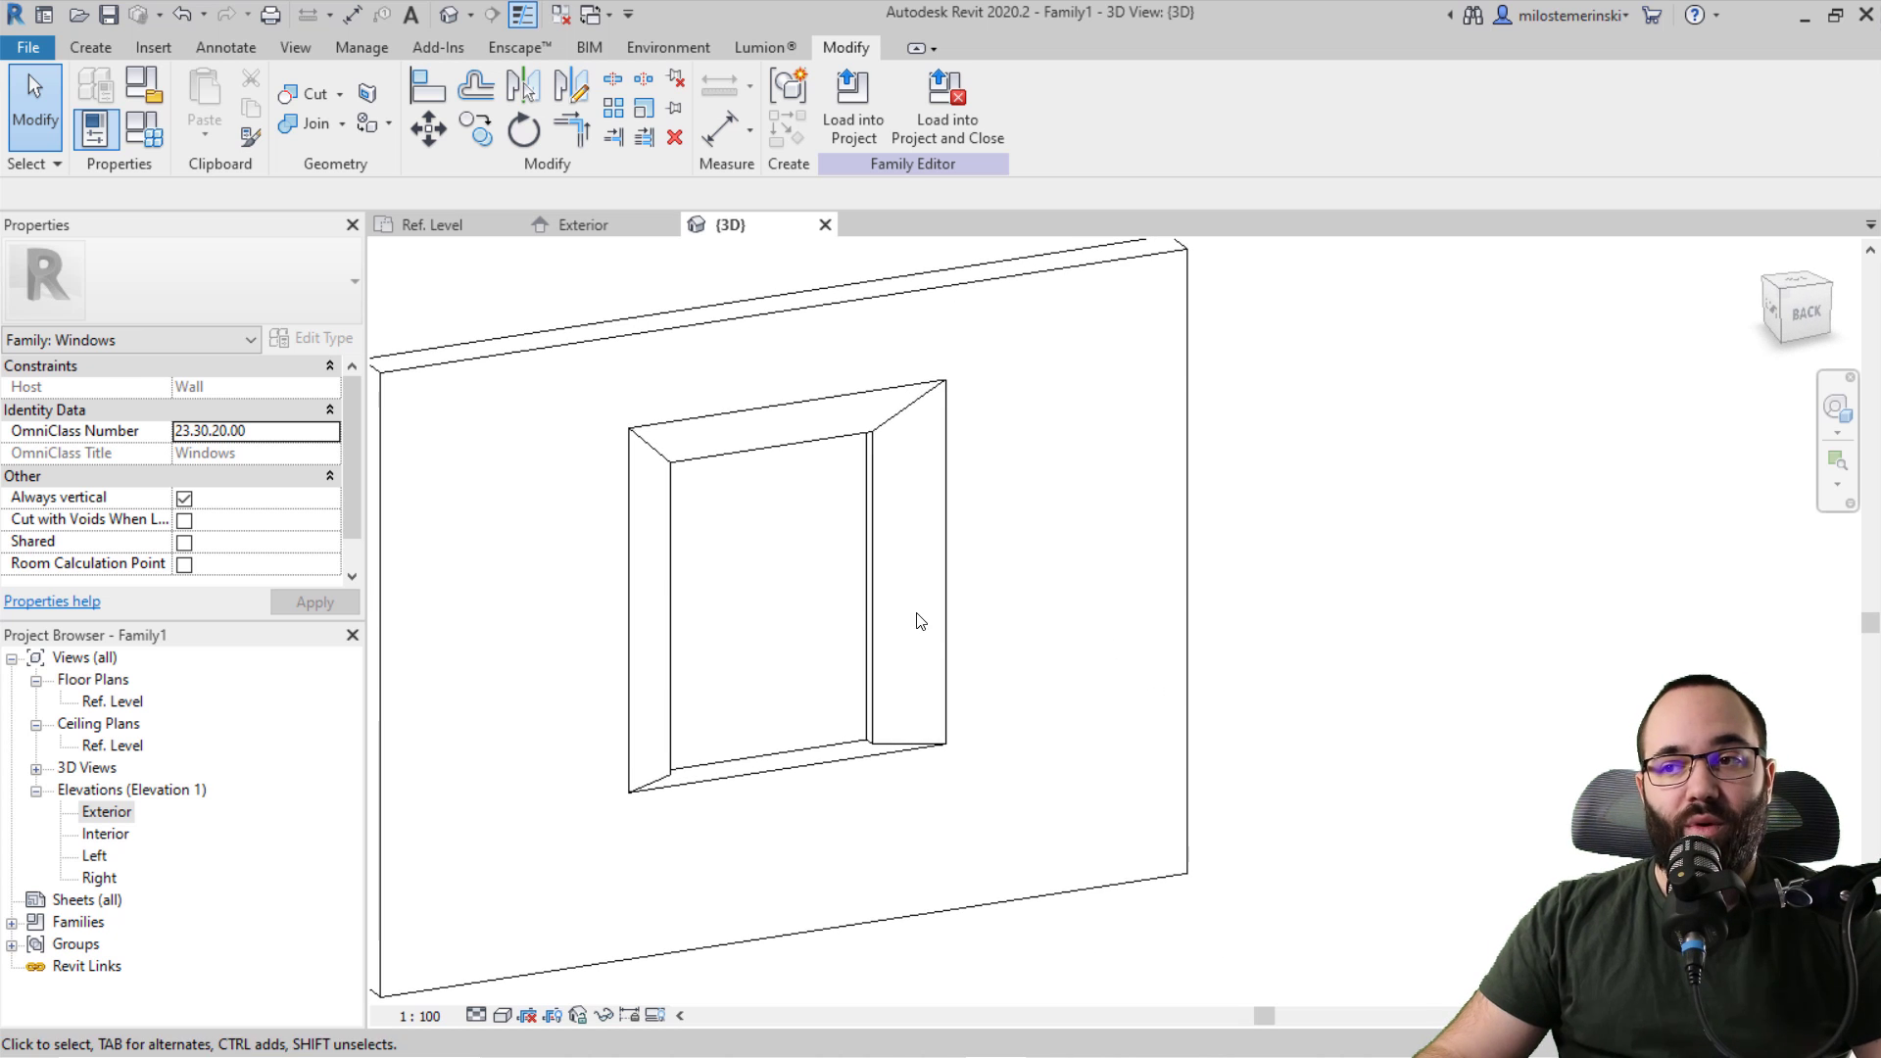
# Step: Open Family Types and flex the Left offset parameter, applying 100 first and 0 as its final value
pyautogui.click(145, 137)
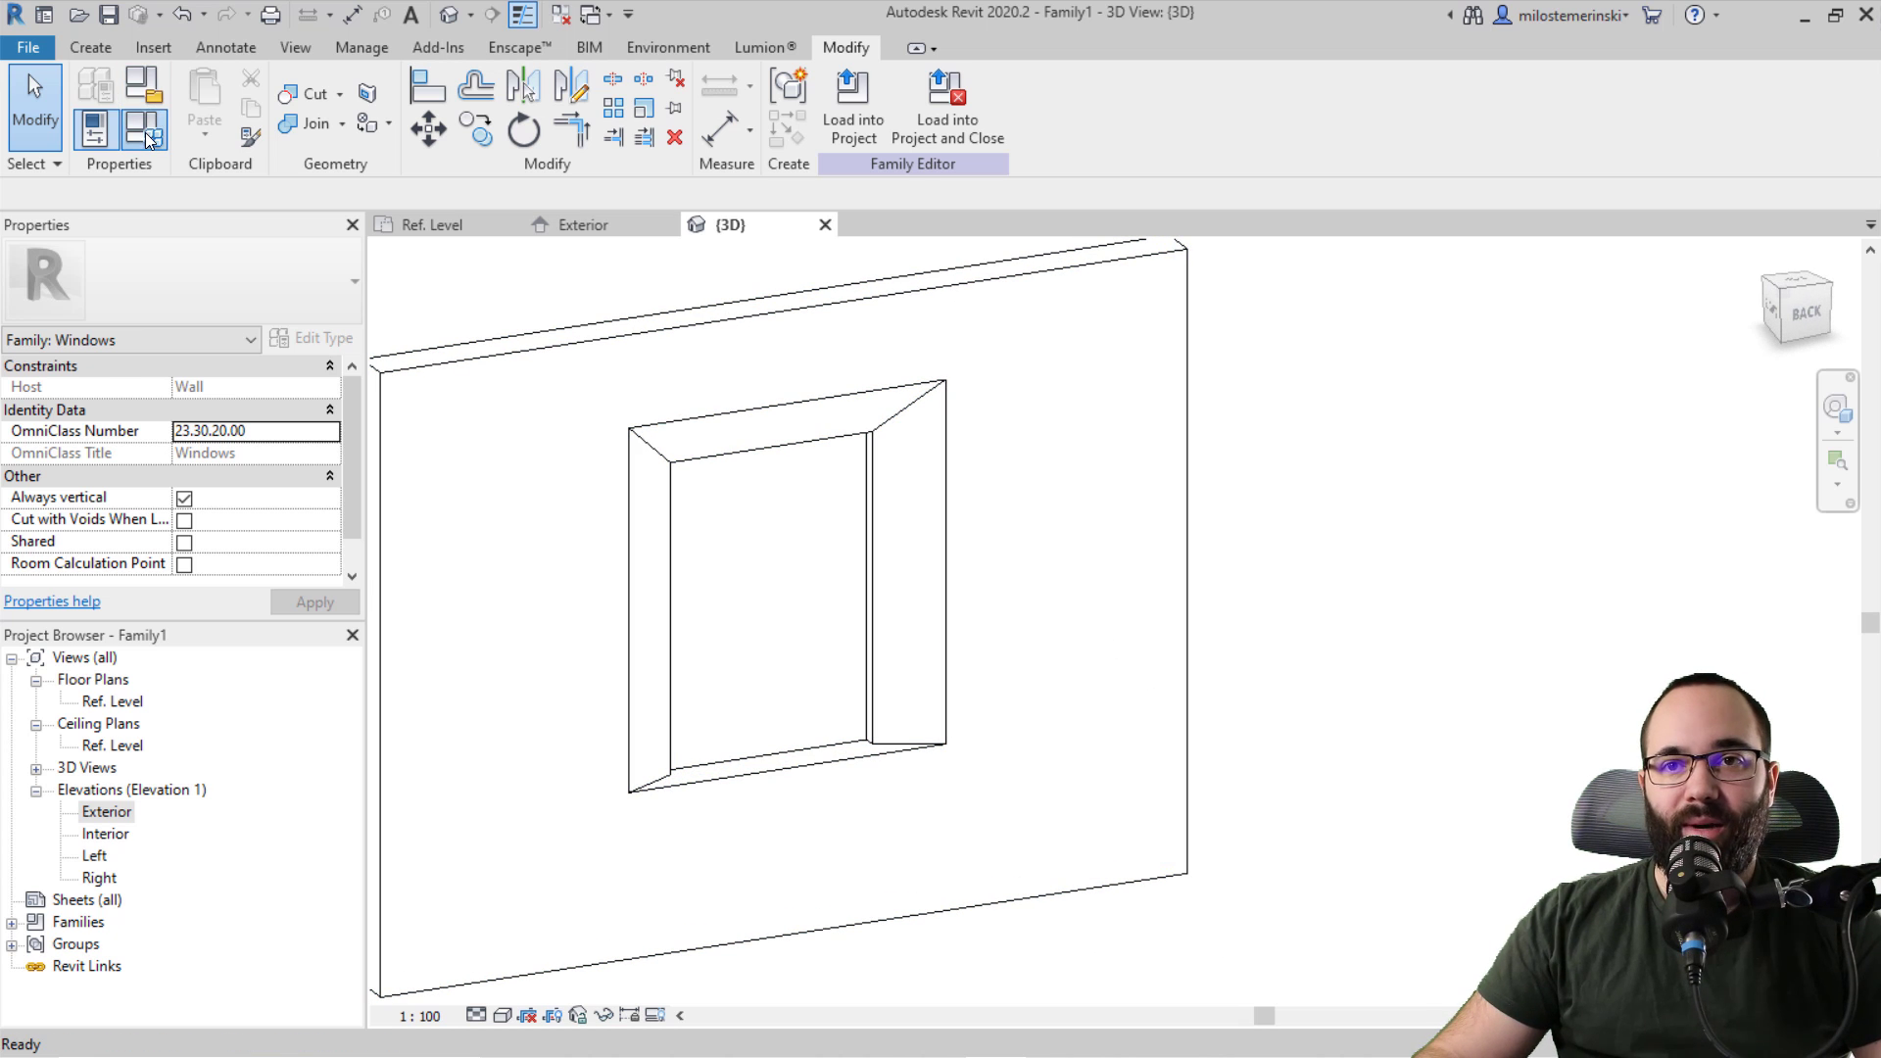
pyautogui.moveTo(338, 111); pyautogui.dragTo(274, 105)
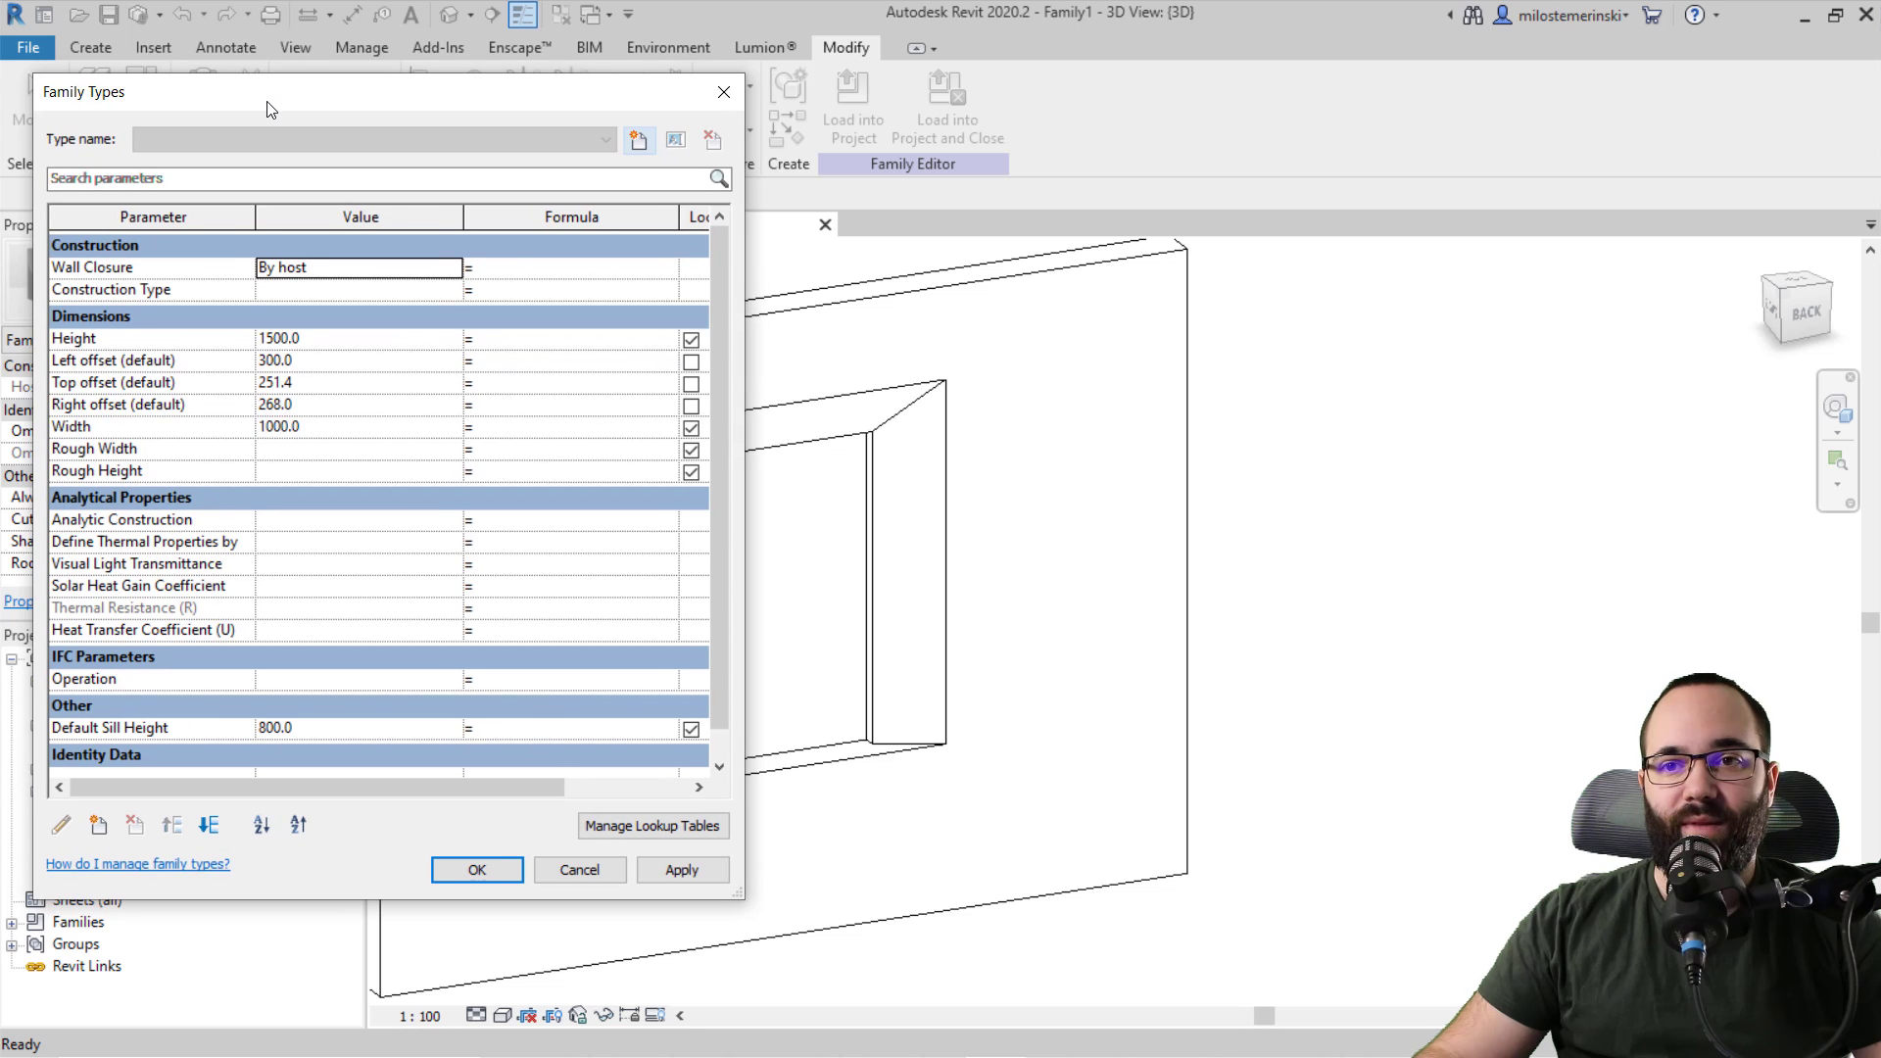
pyautogui.moveTo(747, 849); pyautogui.dragTo(584, 849)
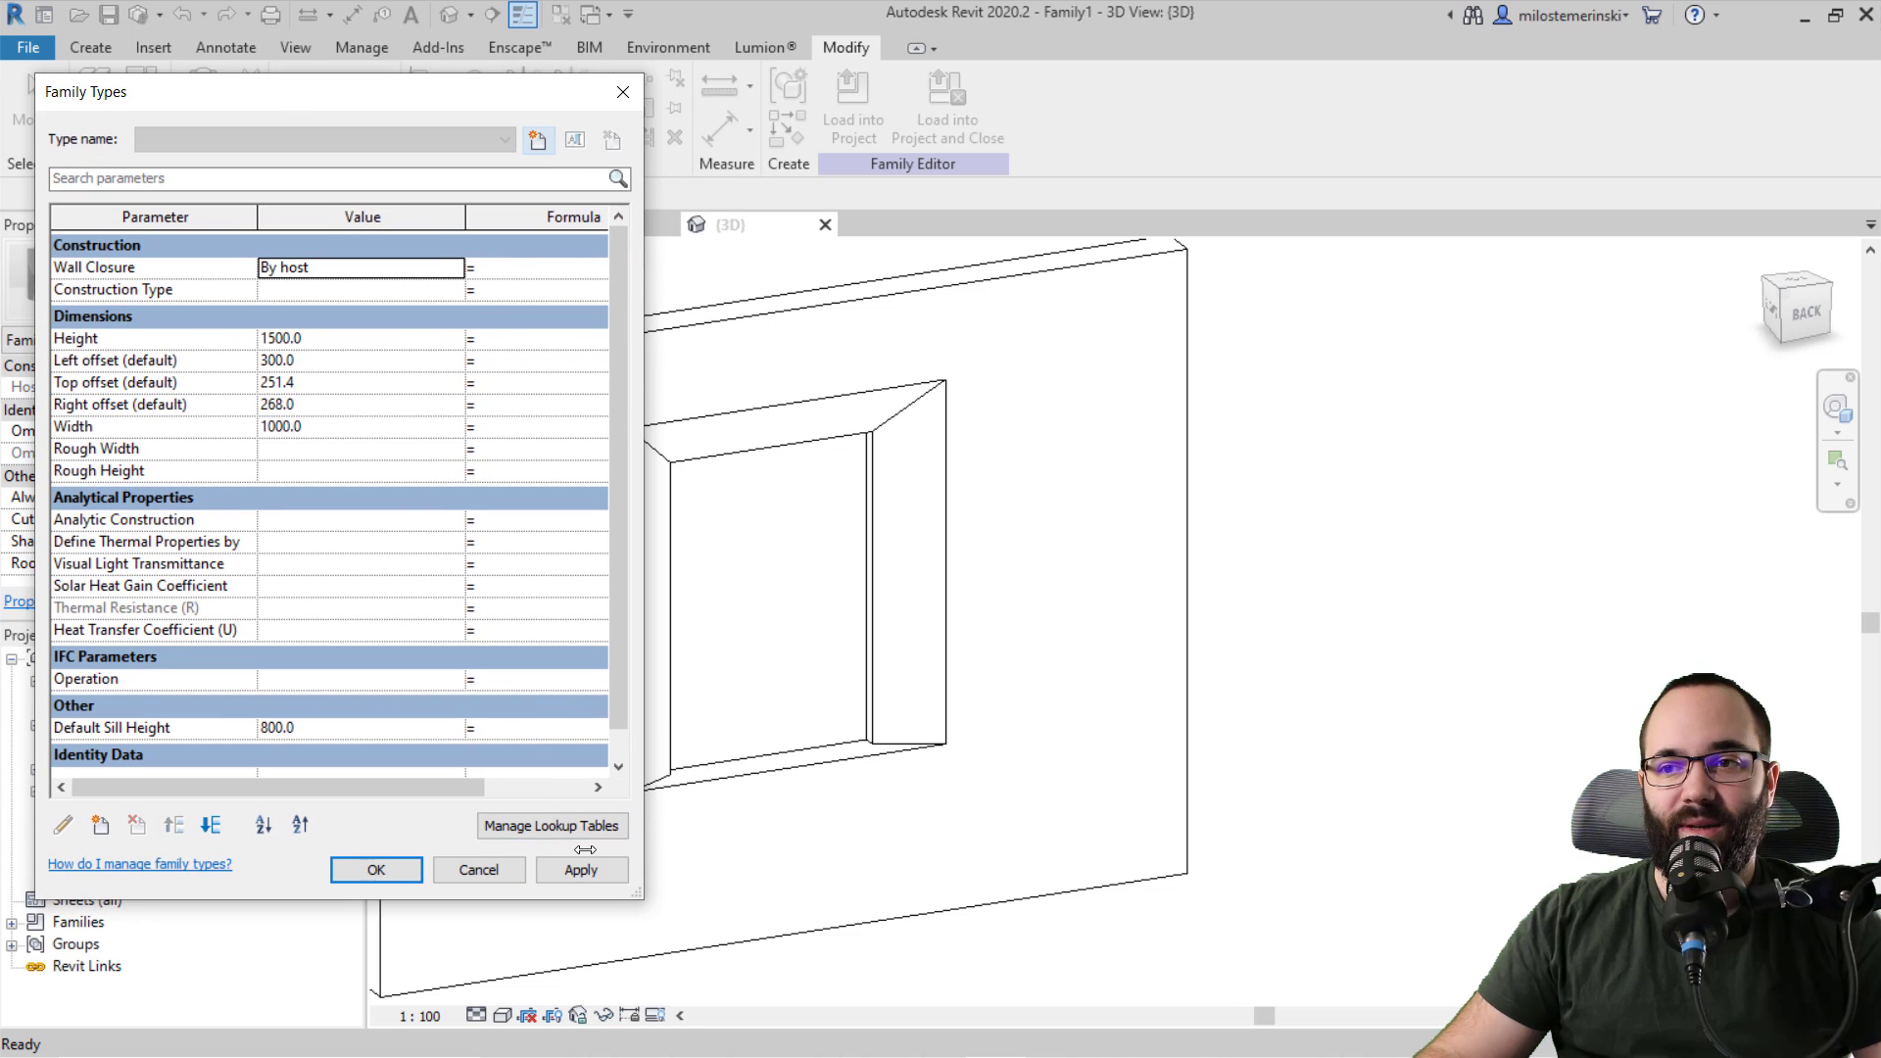
pyautogui.moveTo(375, 83)
pyautogui.mouseDown()
pyautogui.moveTo(314, 92)
pyautogui.moveTo(354, 90)
pyautogui.mouseUp()
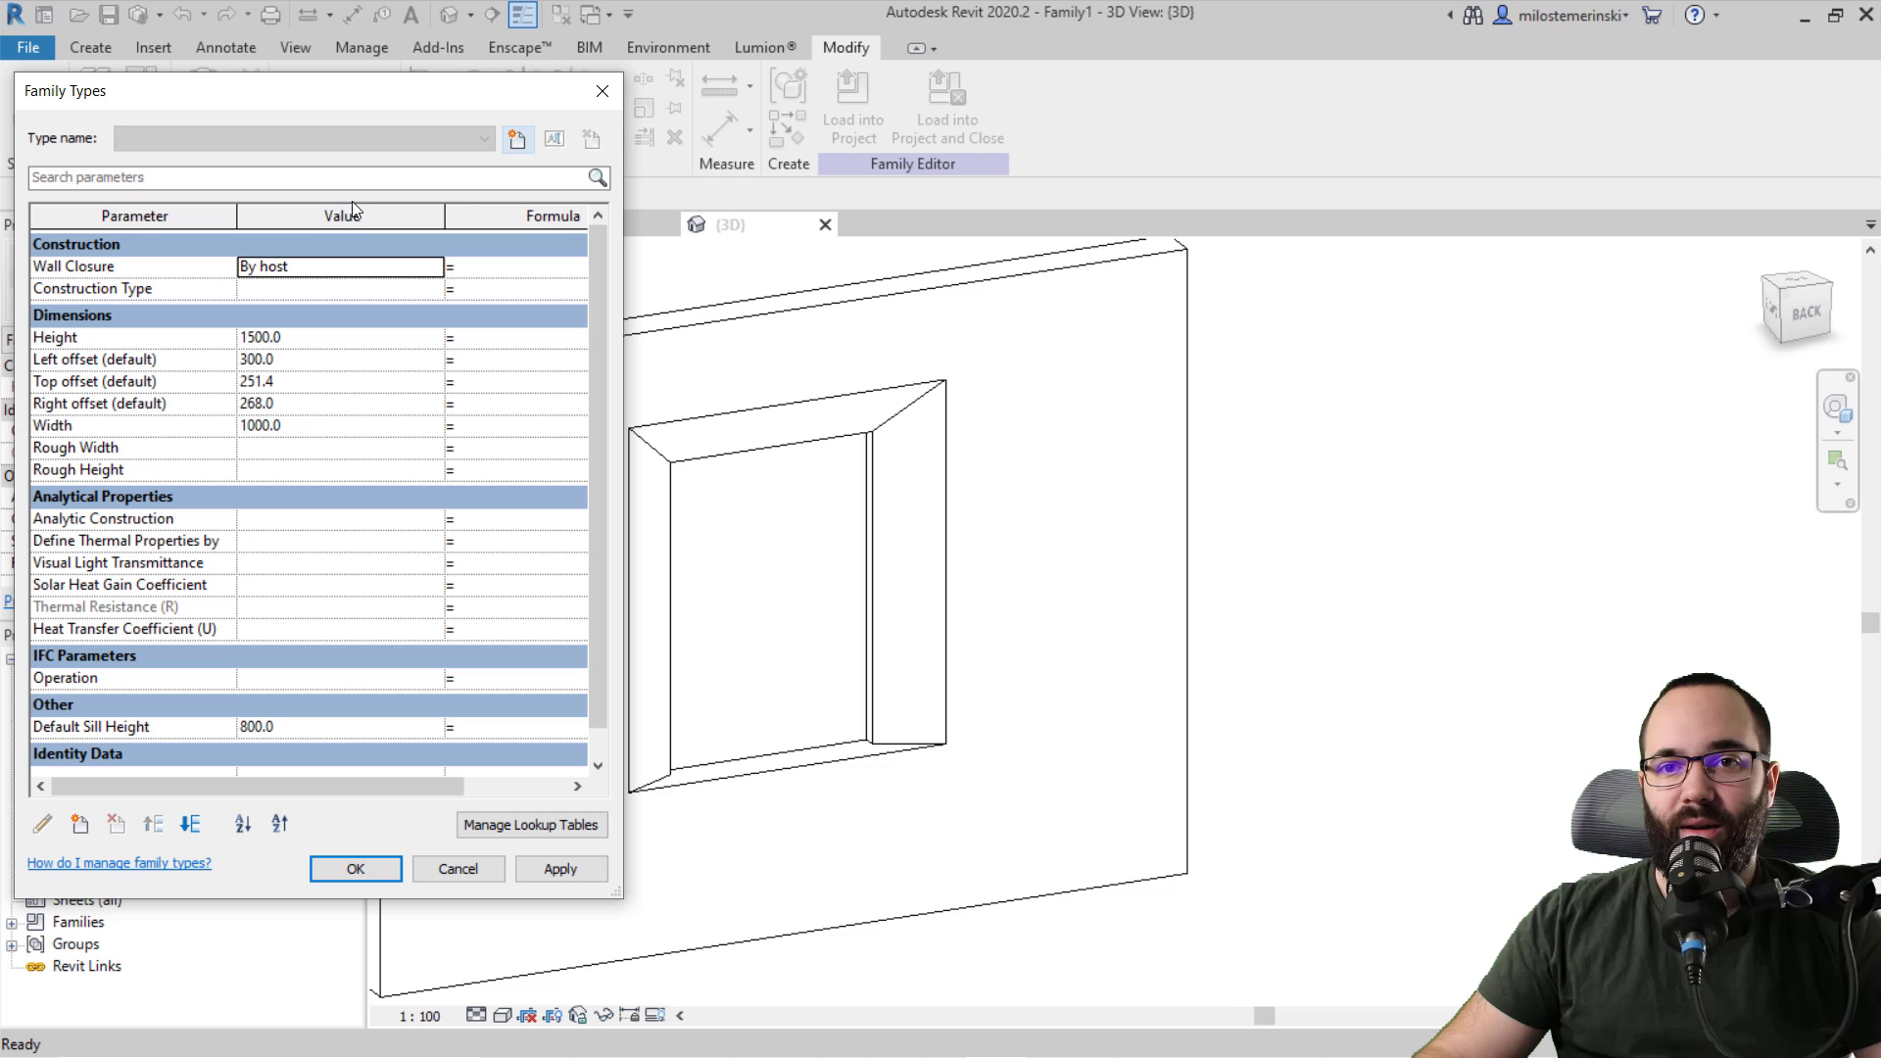
pyautogui.click(316, 361)
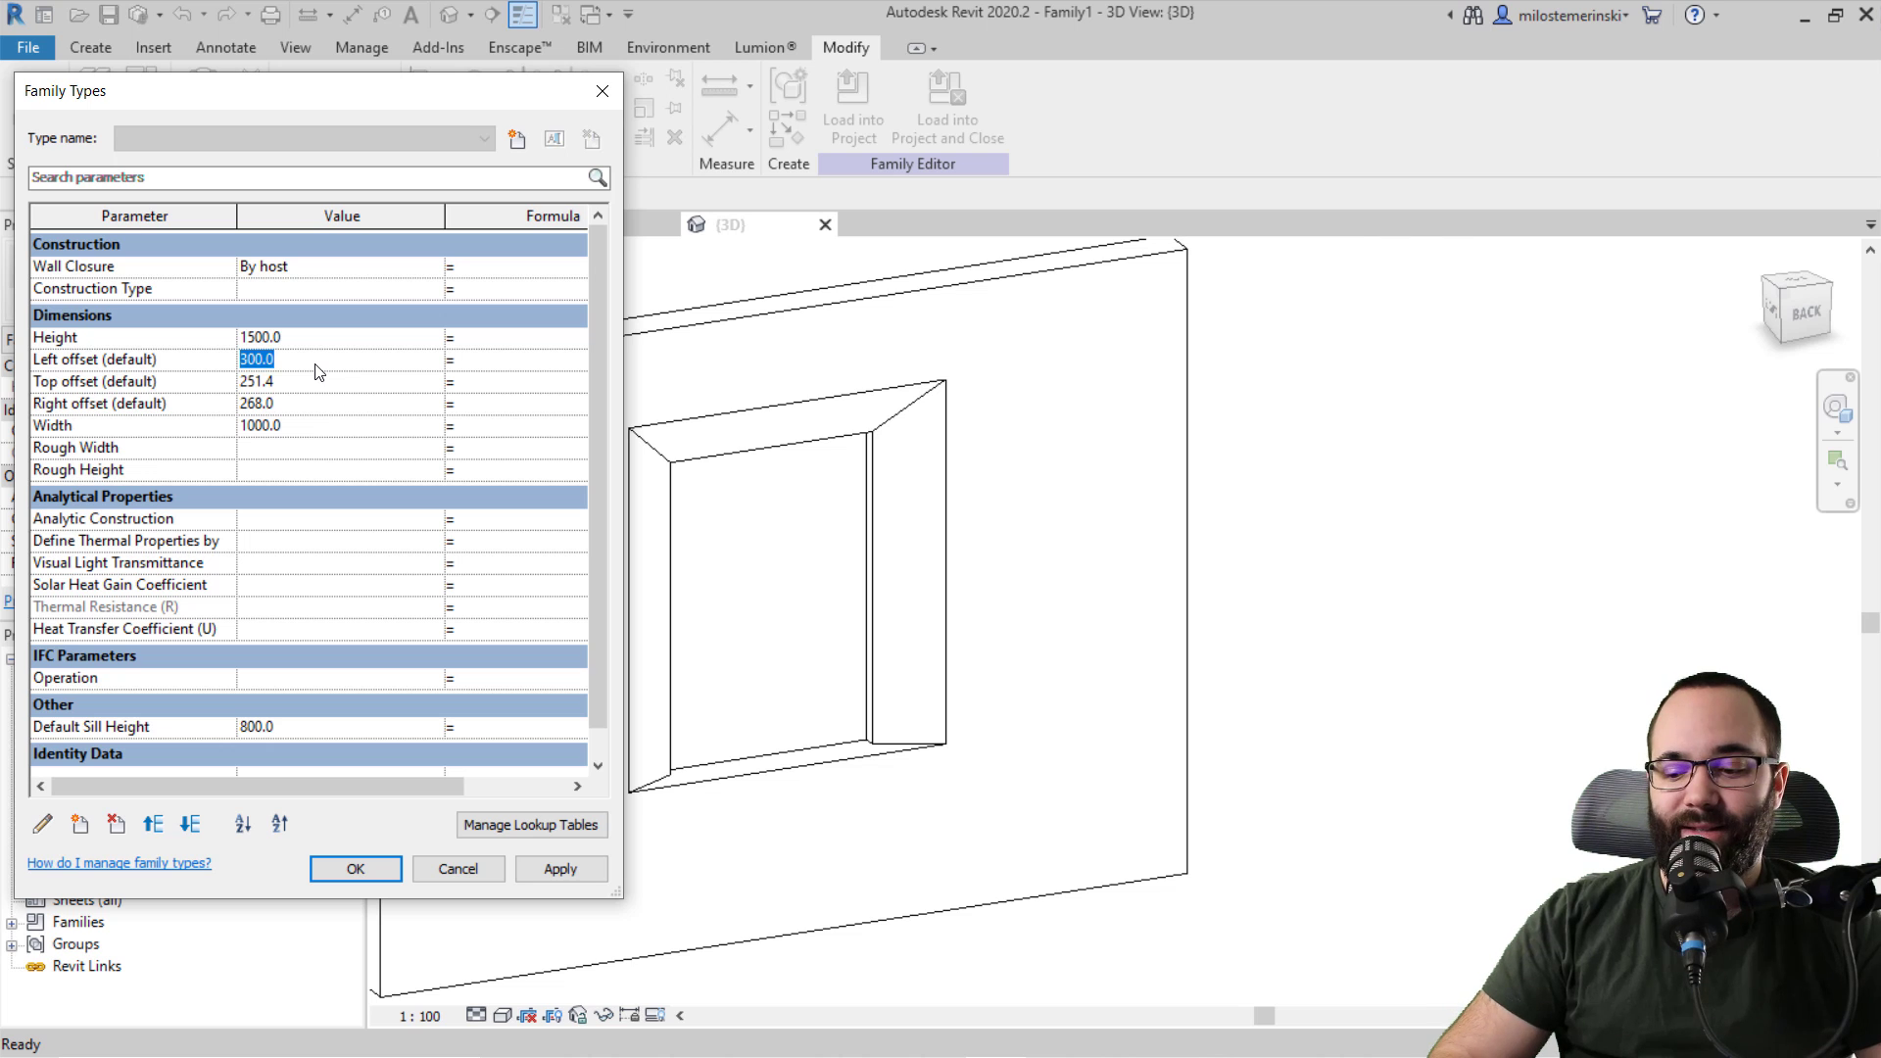
pyautogui.click(559, 869)
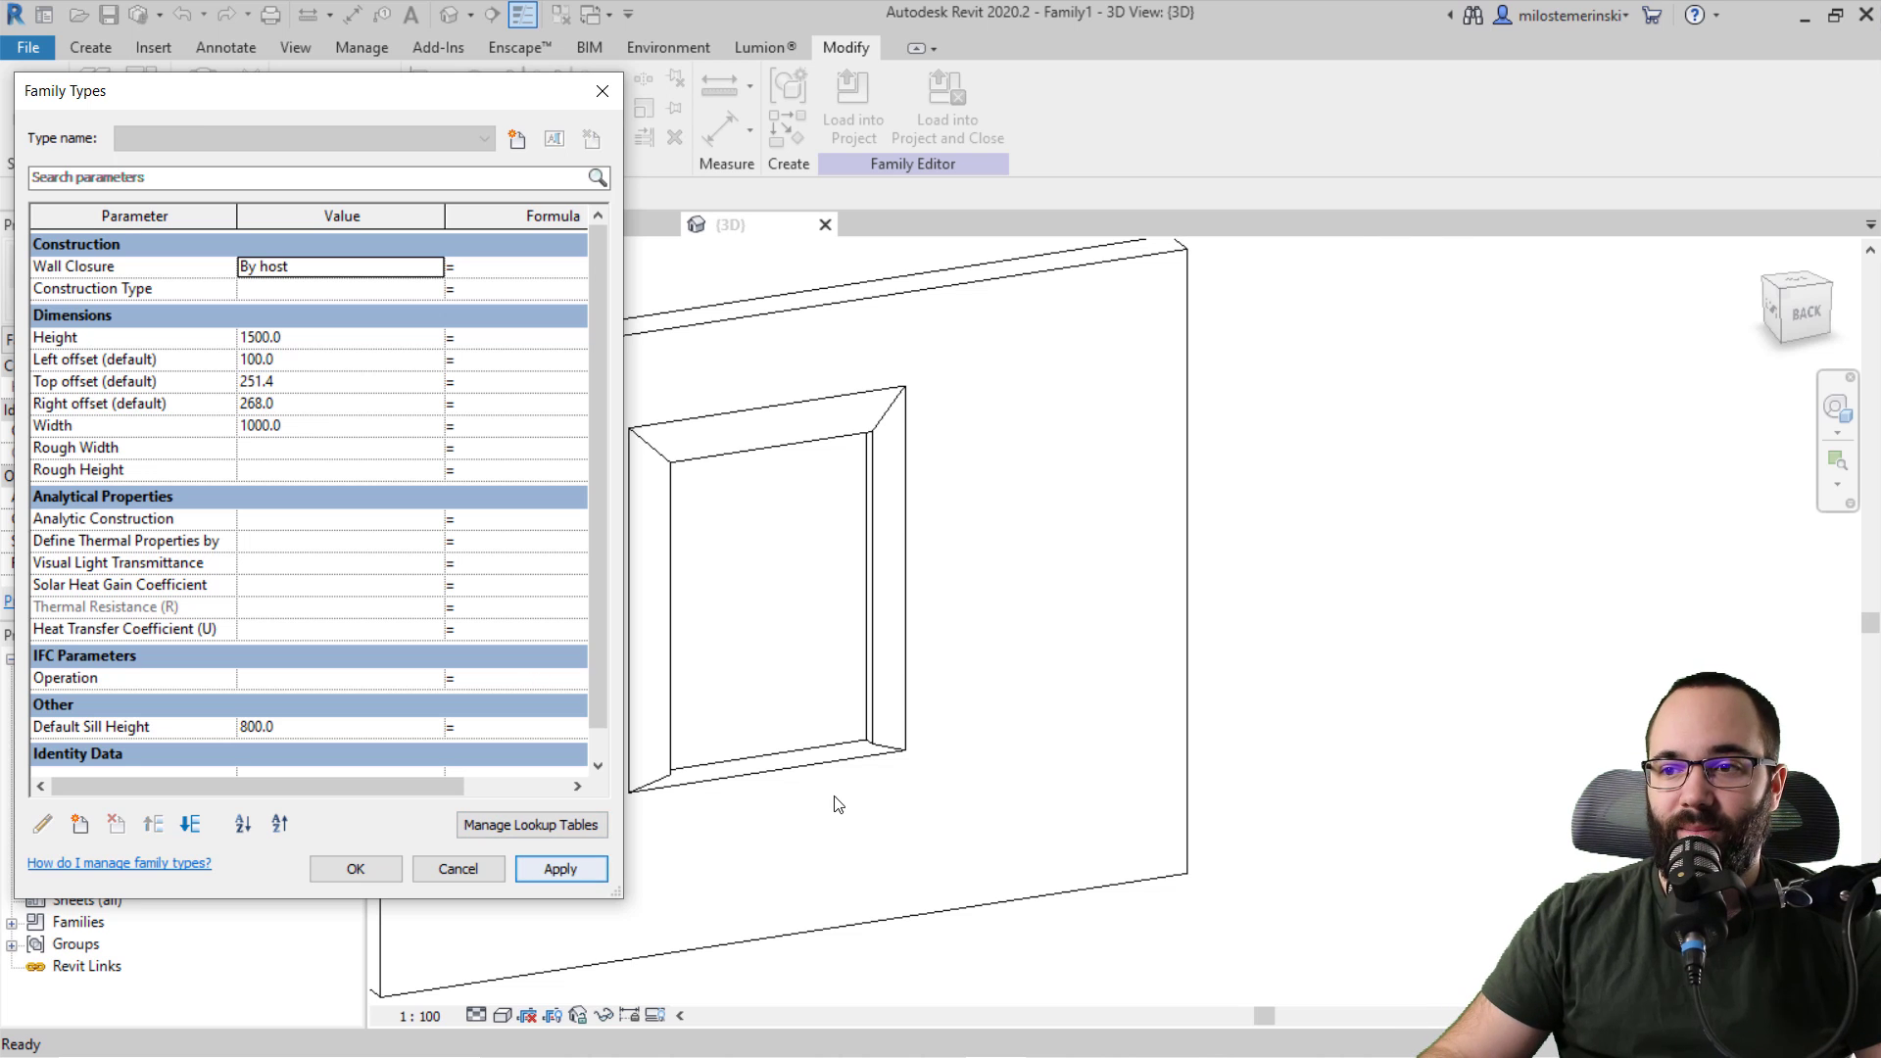
pyautogui.click(331, 359)
pyautogui.write('0')
pyautogui.click(542, 868)
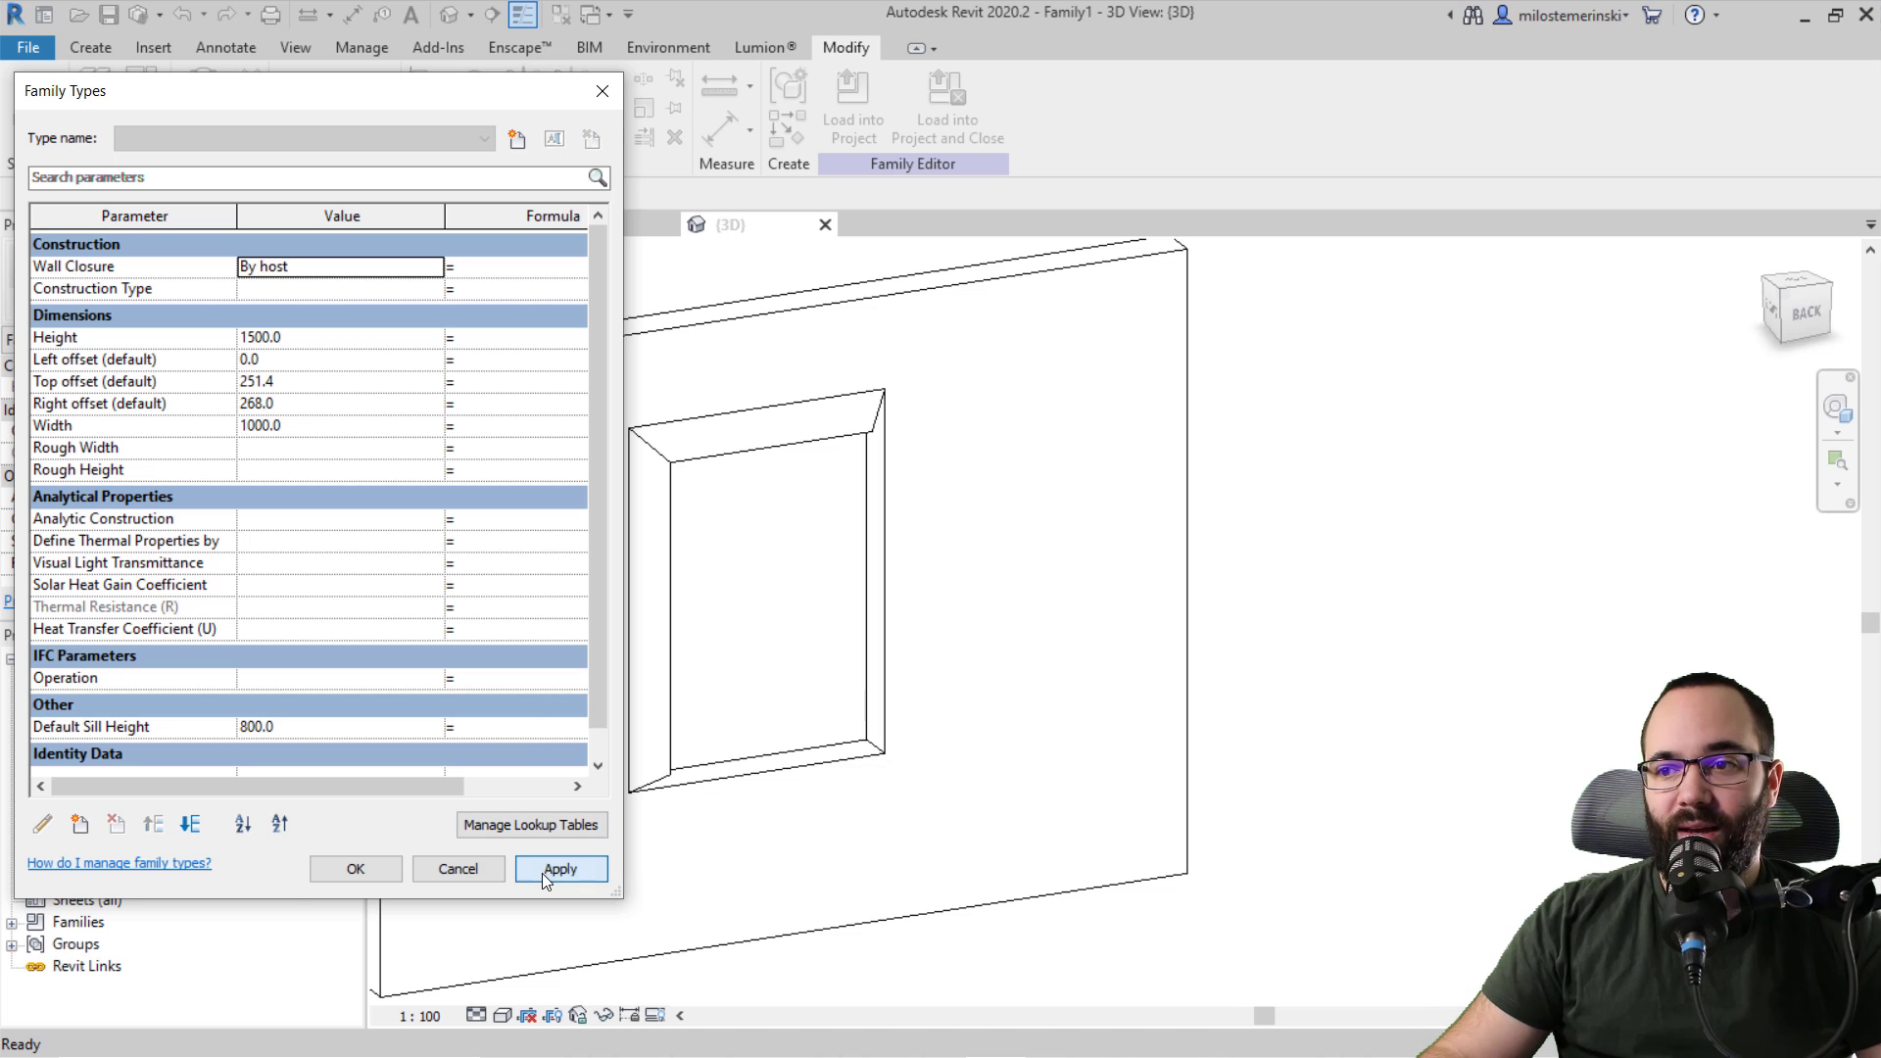
# Step: Set the Top offset parameter to 300 and the Right offset parameter to 250, applying each value
pyautogui.click(321, 381)
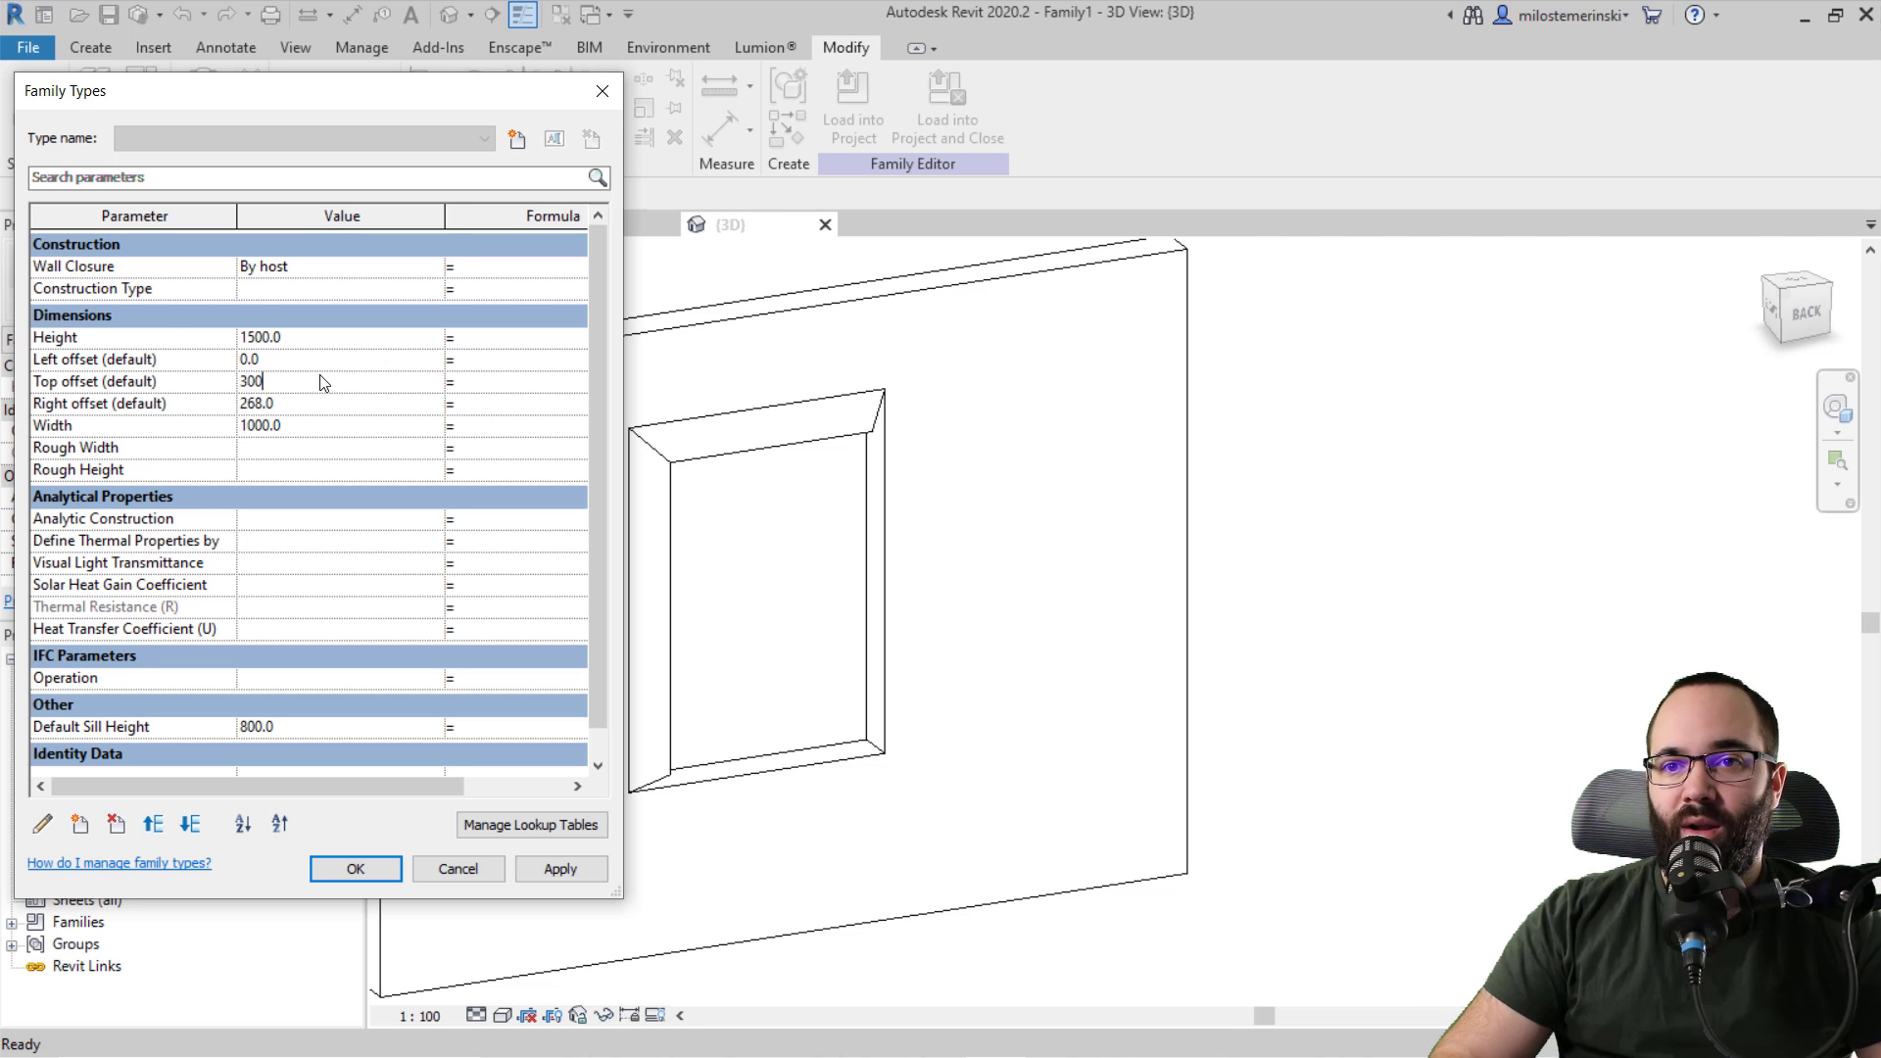
pyautogui.press('Tab')
pyautogui.click(573, 868)
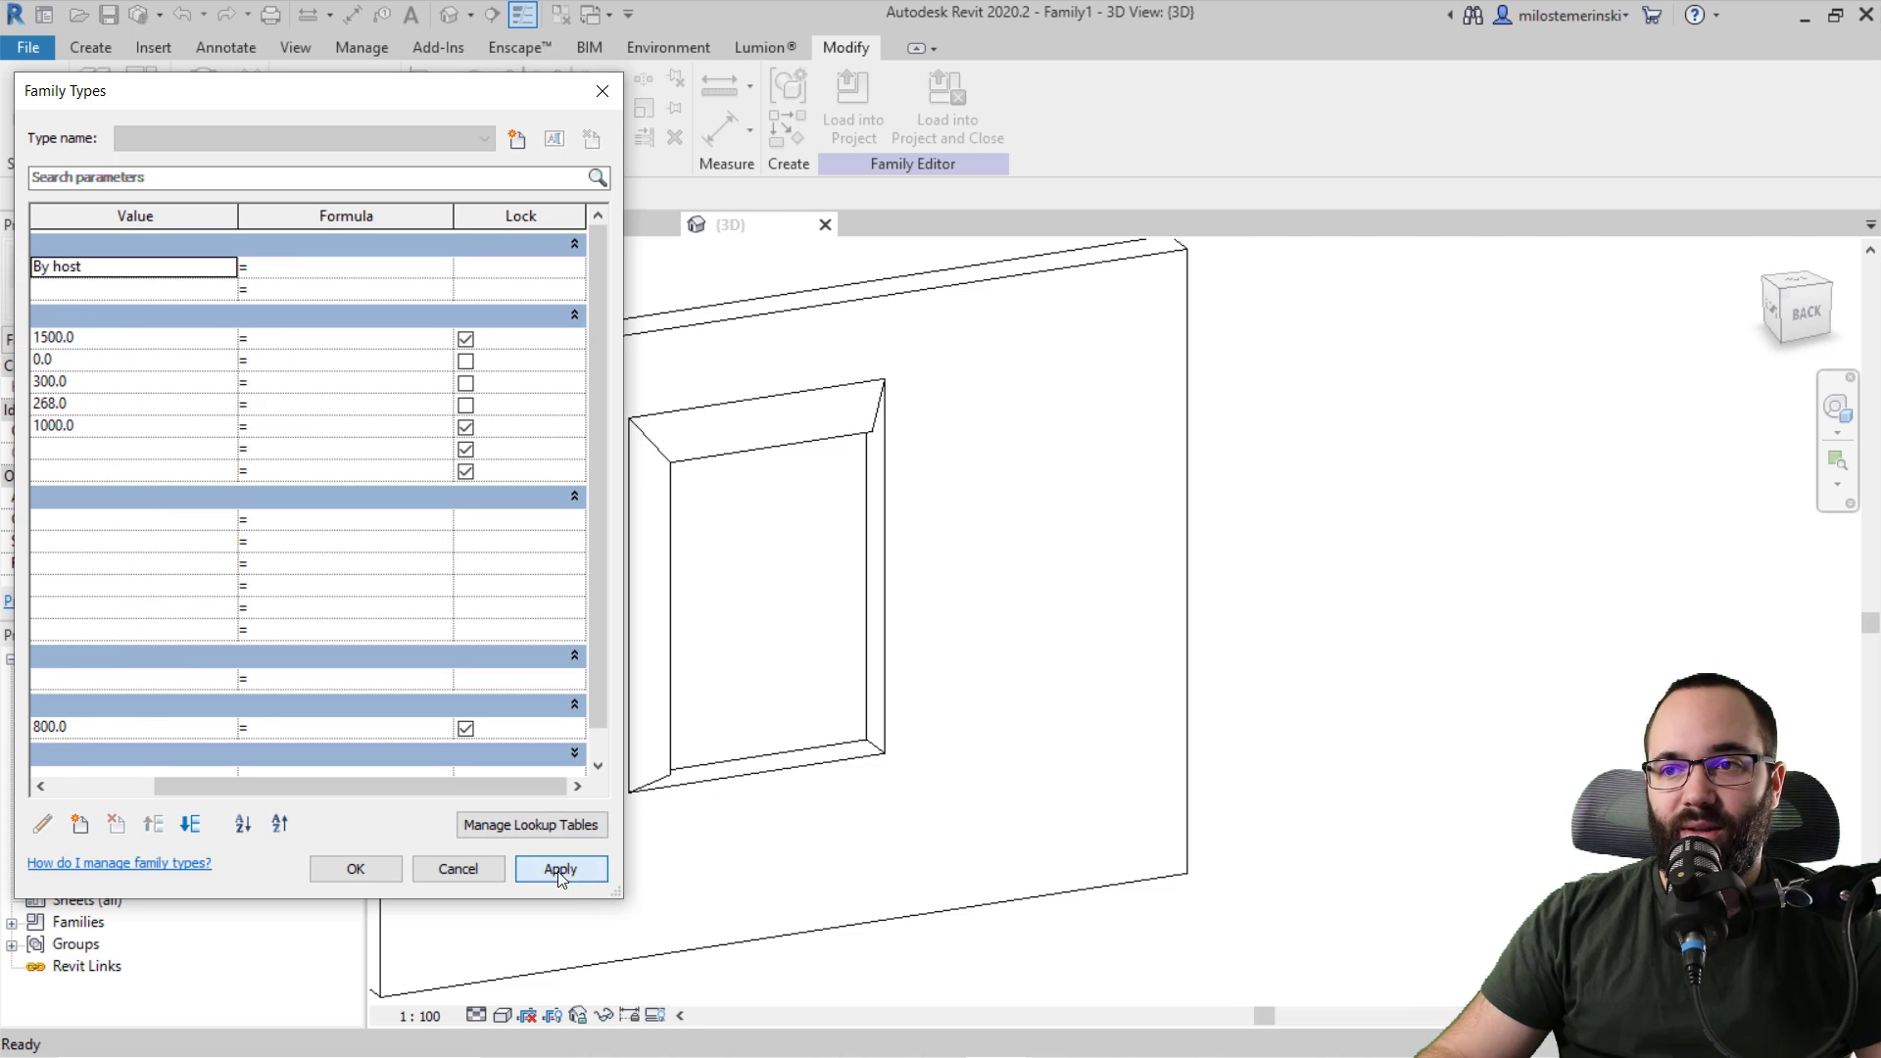
pyautogui.moveTo(412, 787); pyautogui.dragTo(249, 774)
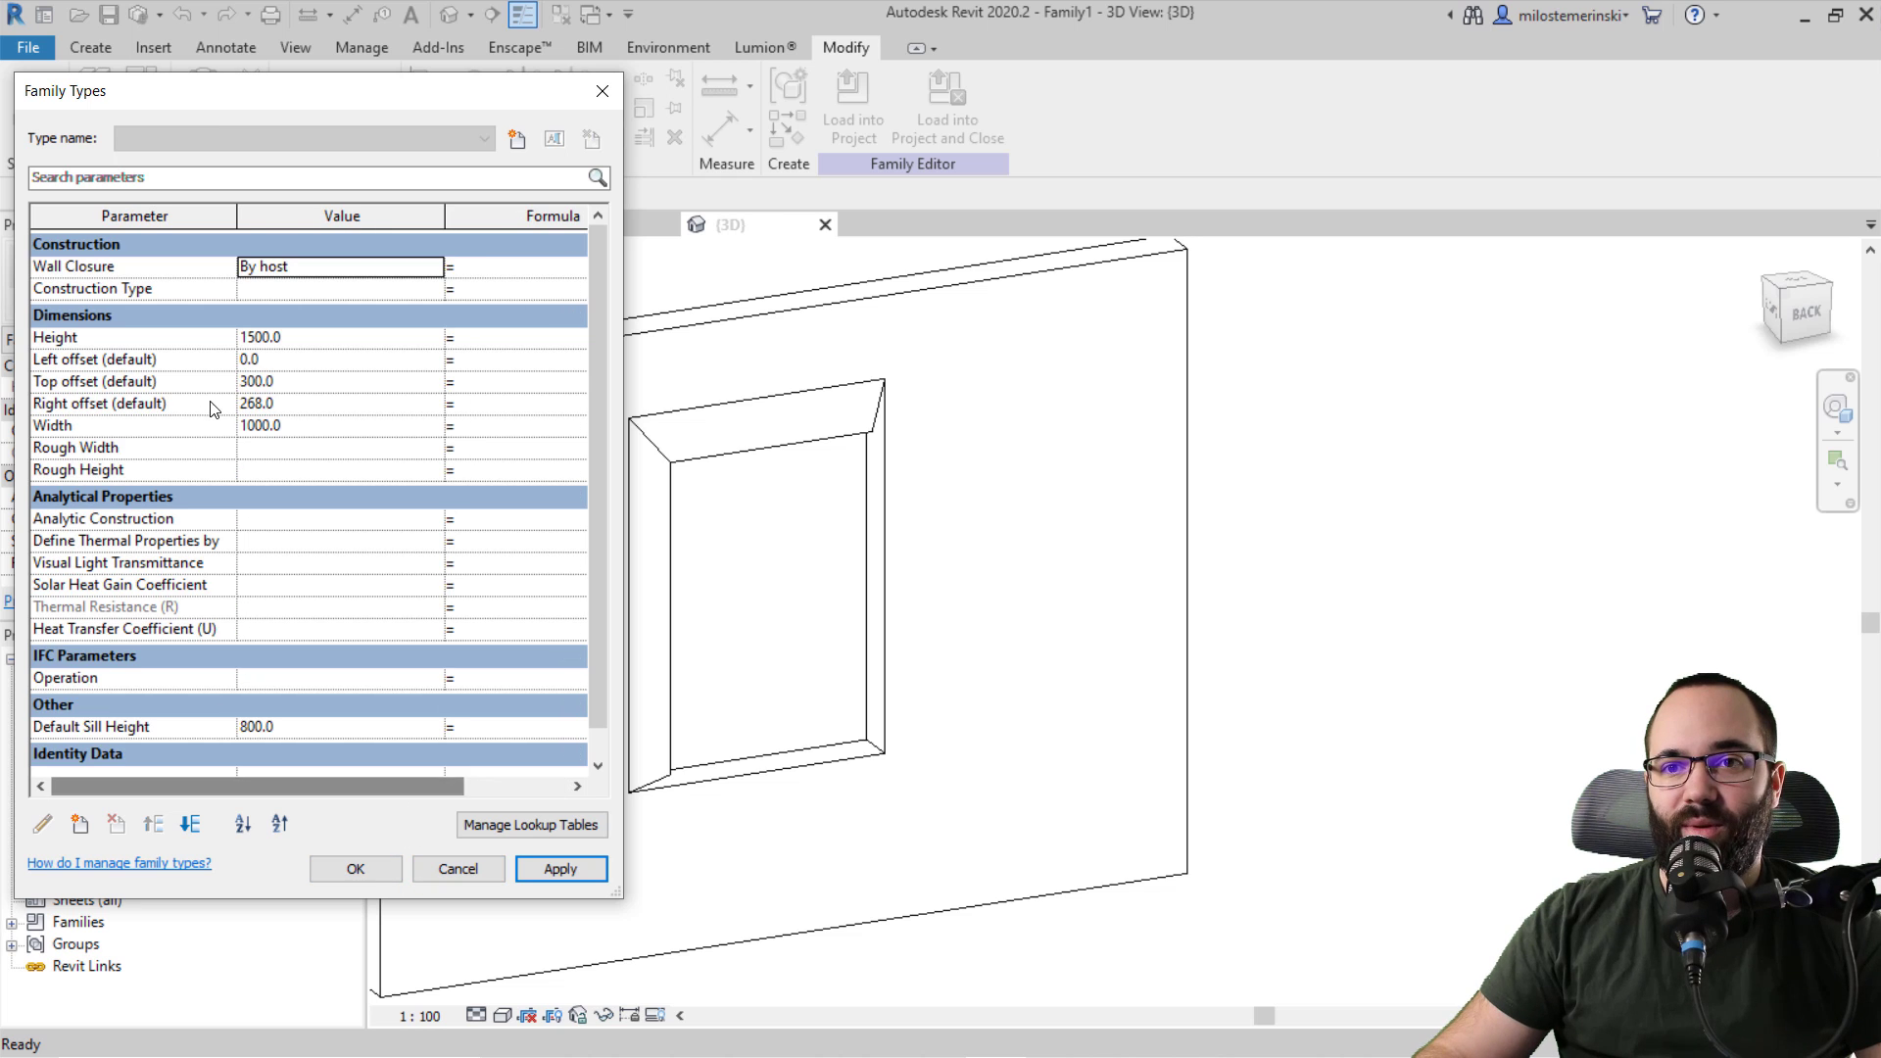
pyautogui.click(333, 405)
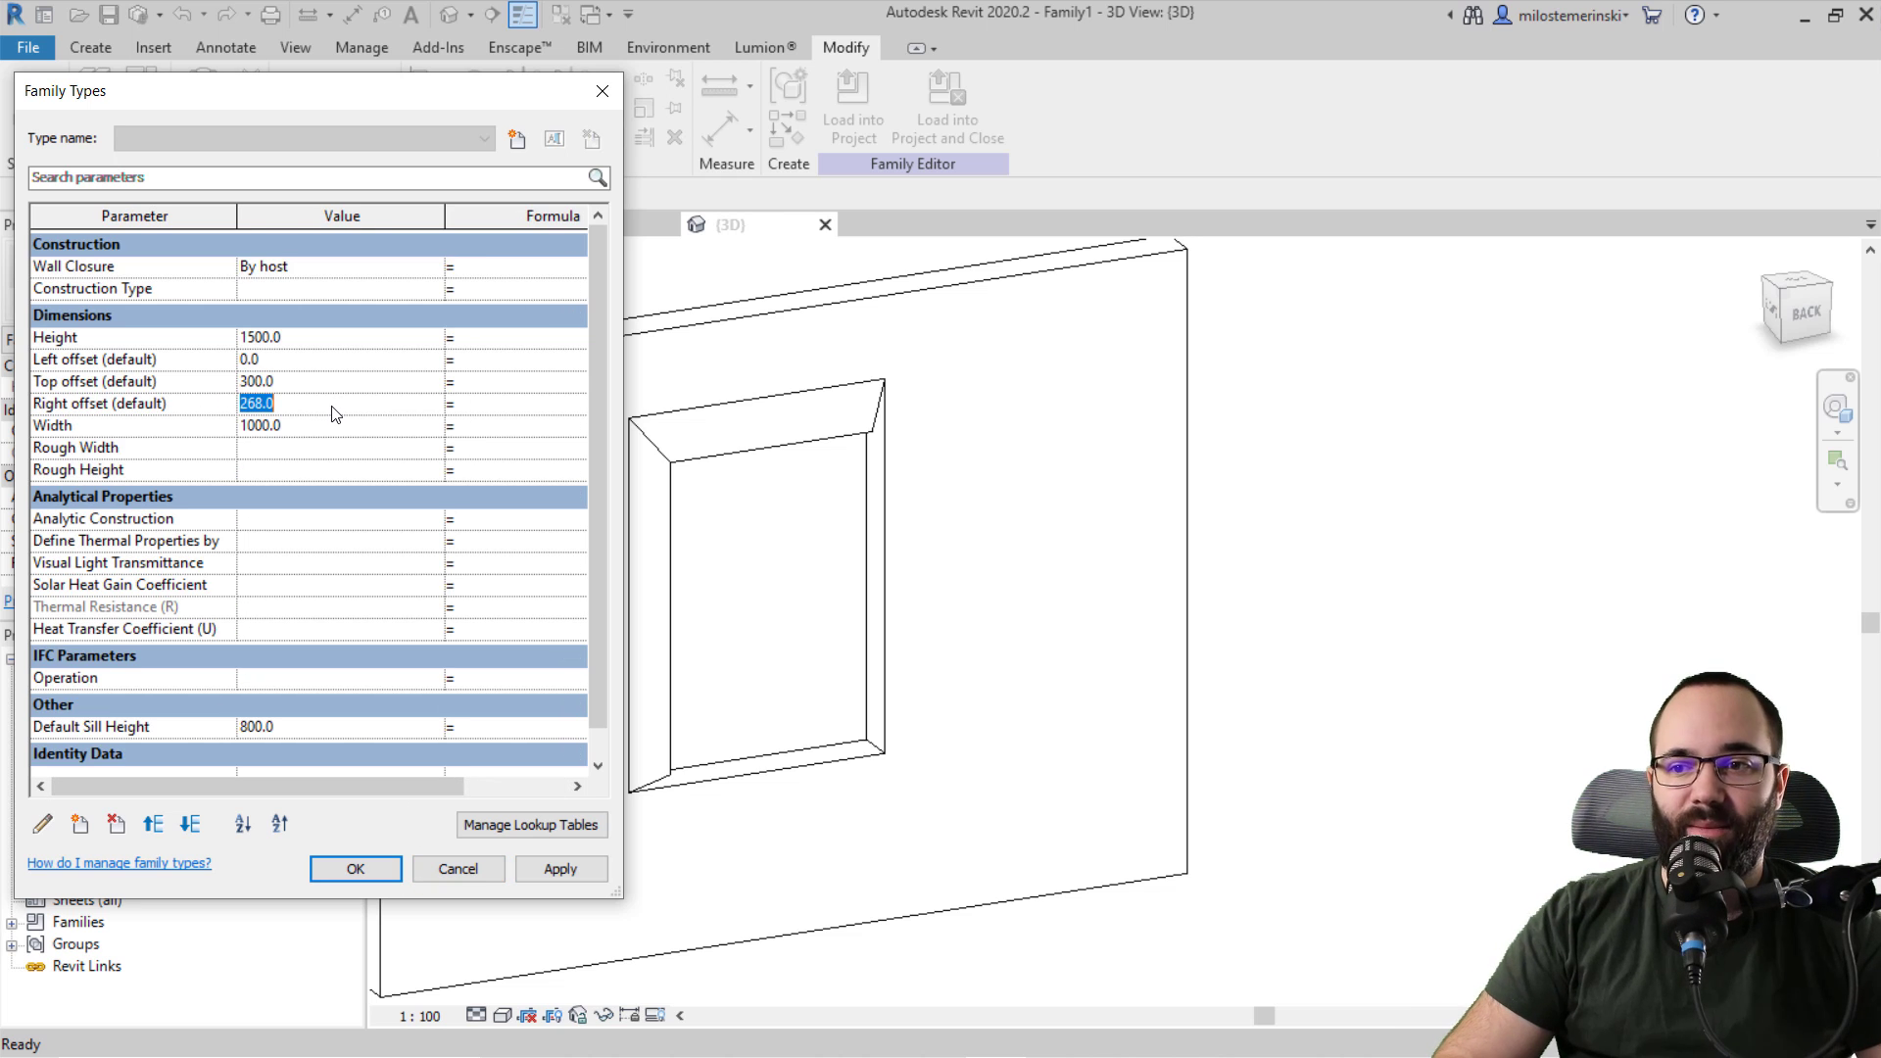
pyautogui.click(569, 869)
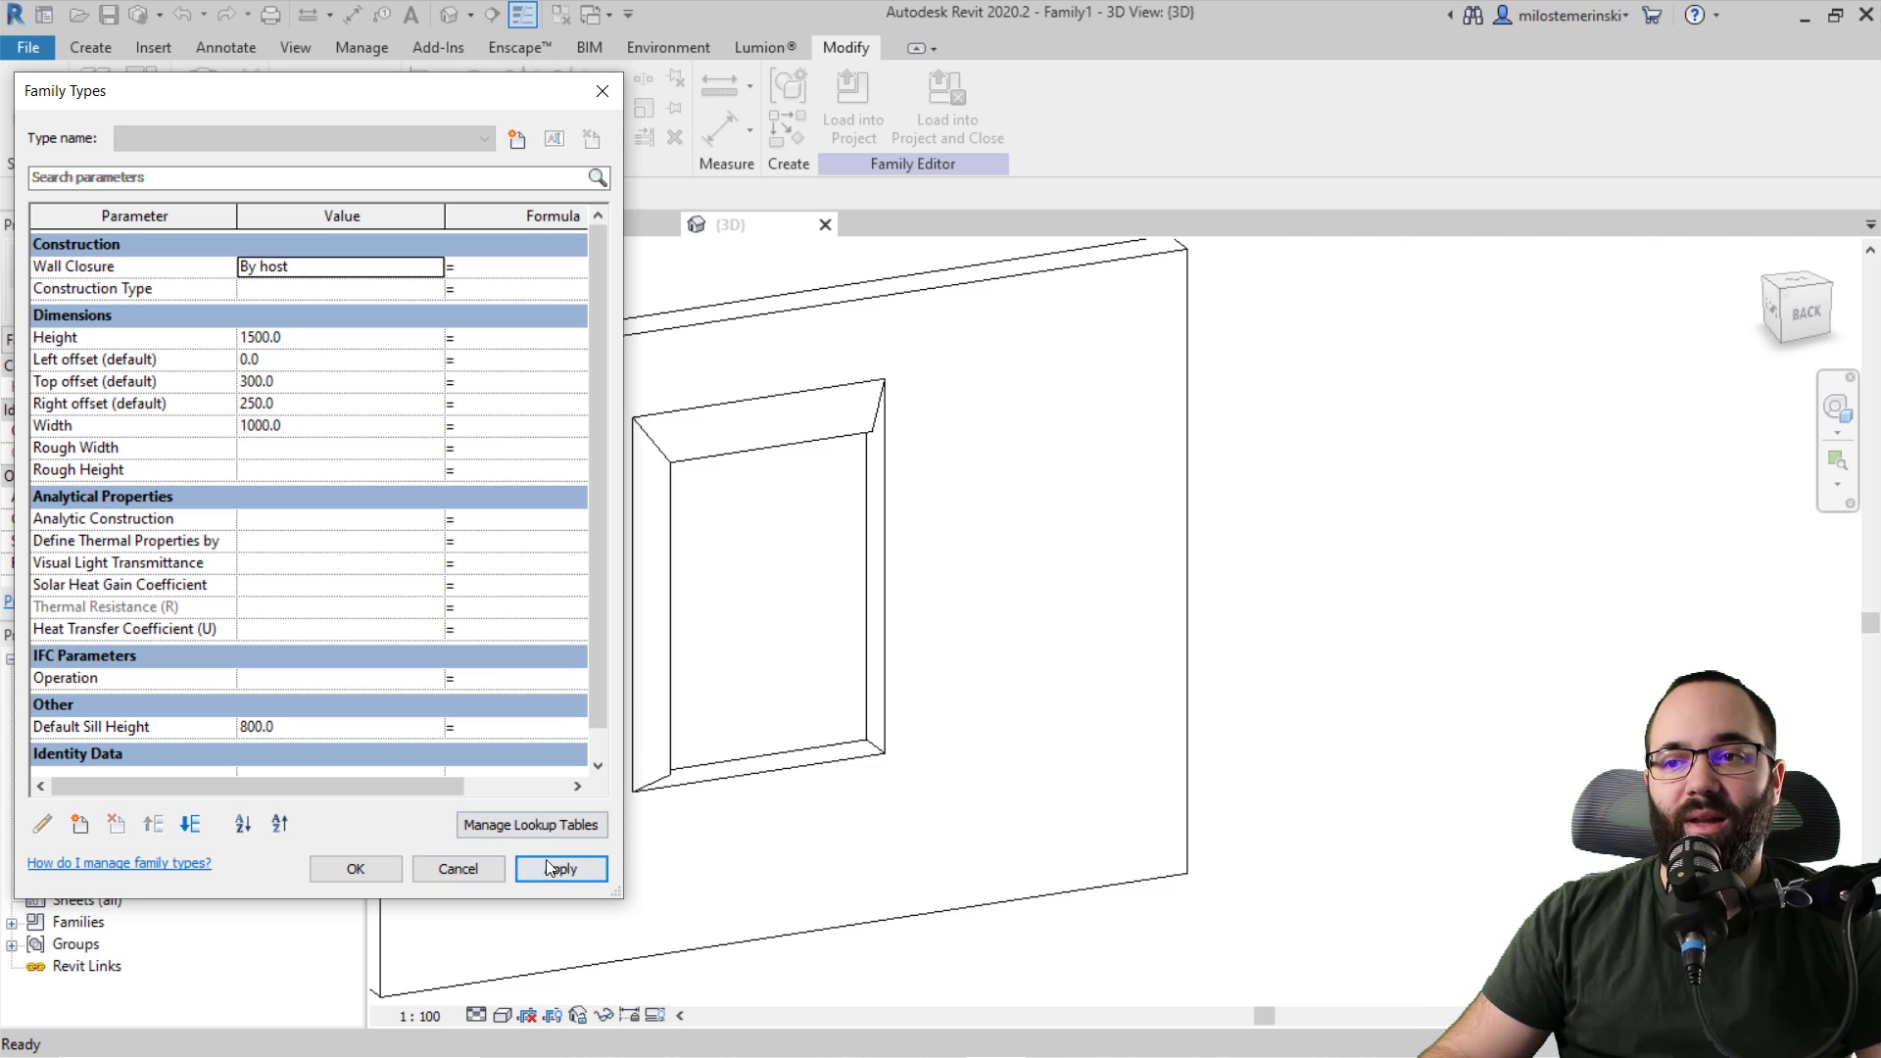
# Step: Test the Height parameter at 1600, restore it to 1500 and close Family Types
pyautogui.click(306, 339)
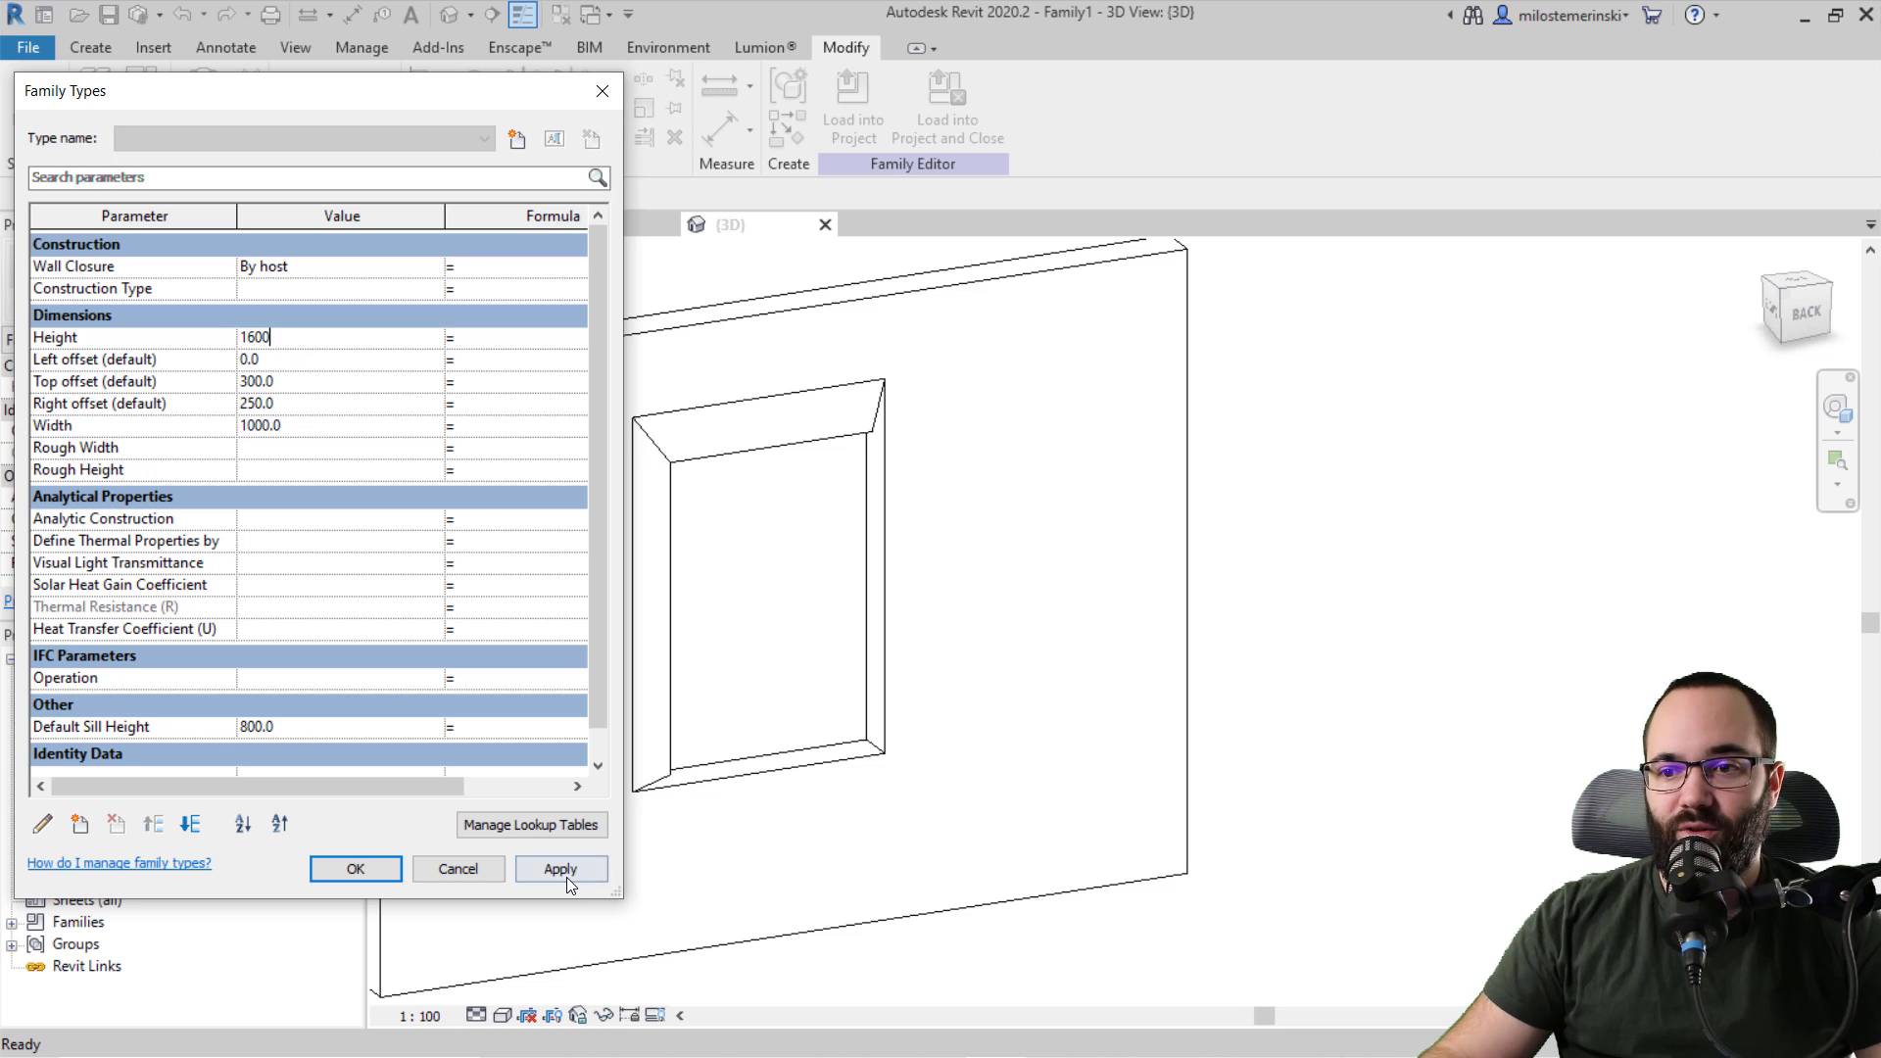
pyautogui.click(566, 878)
pyautogui.click(333, 347)
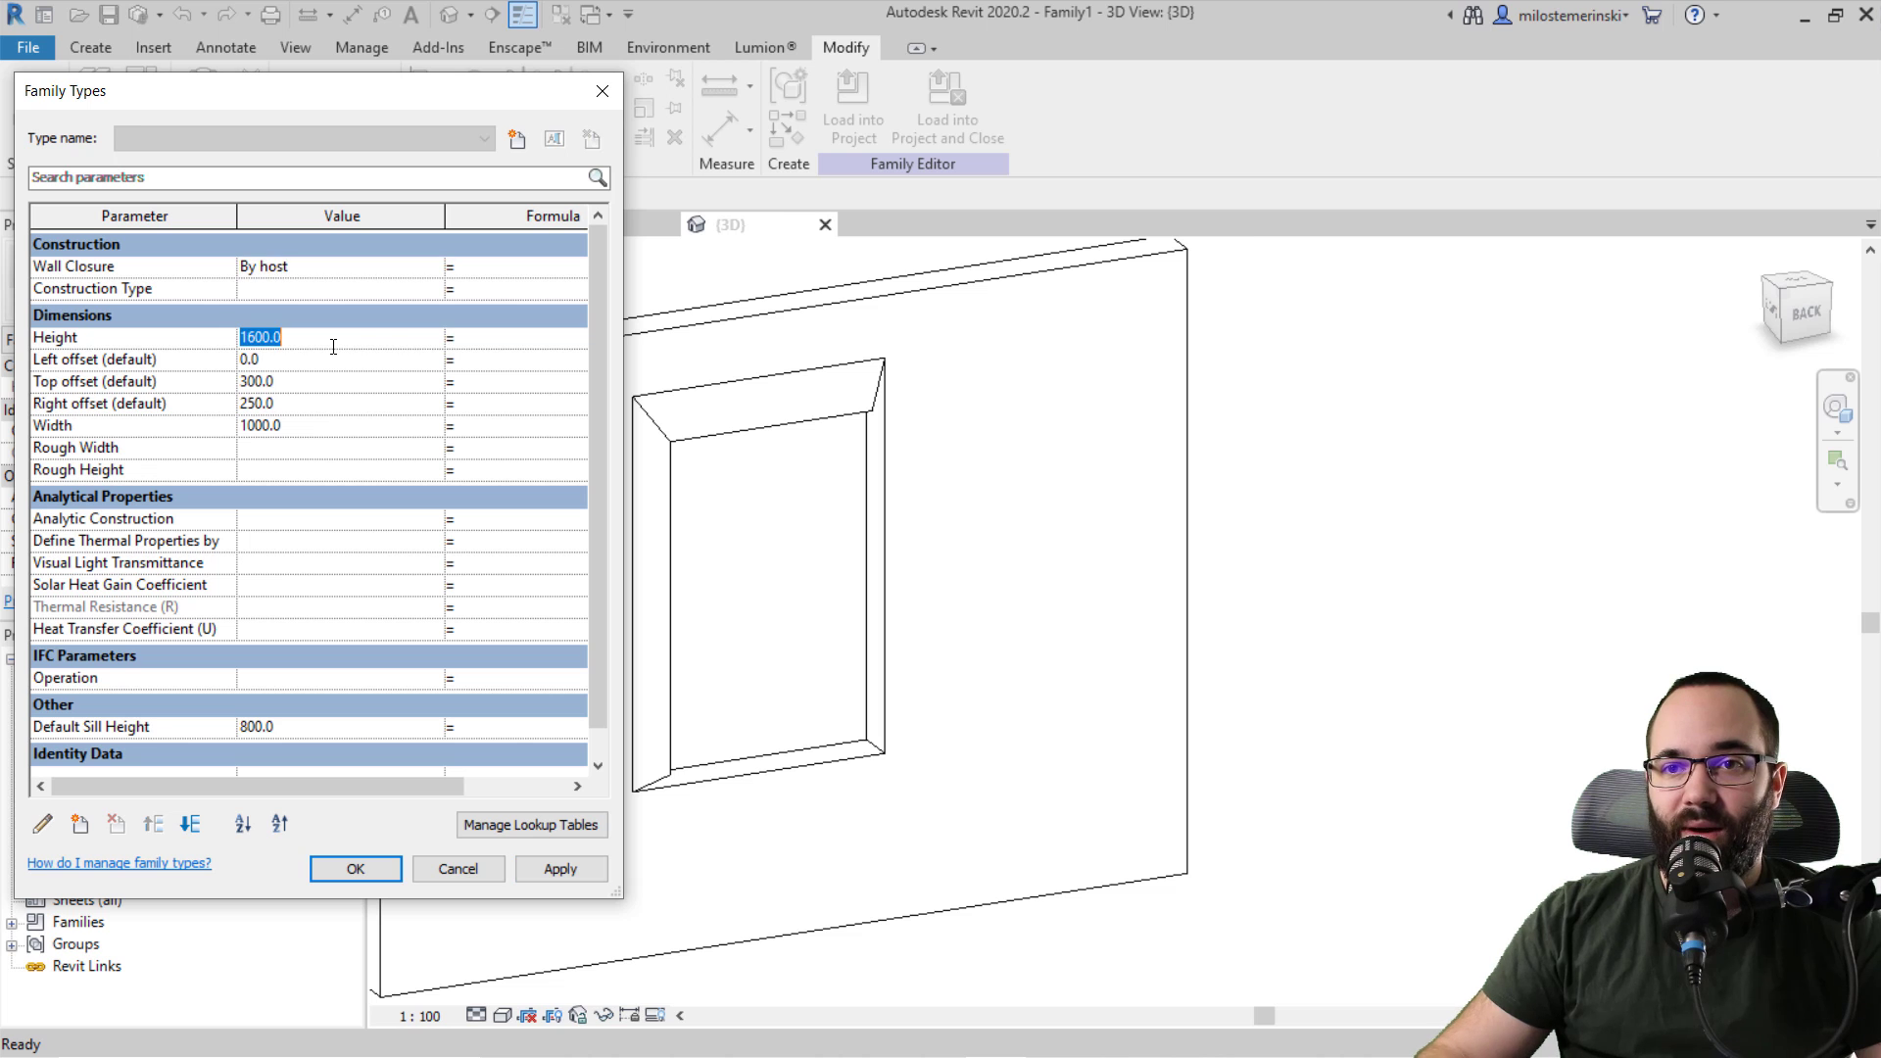
pyautogui.press('Tab')
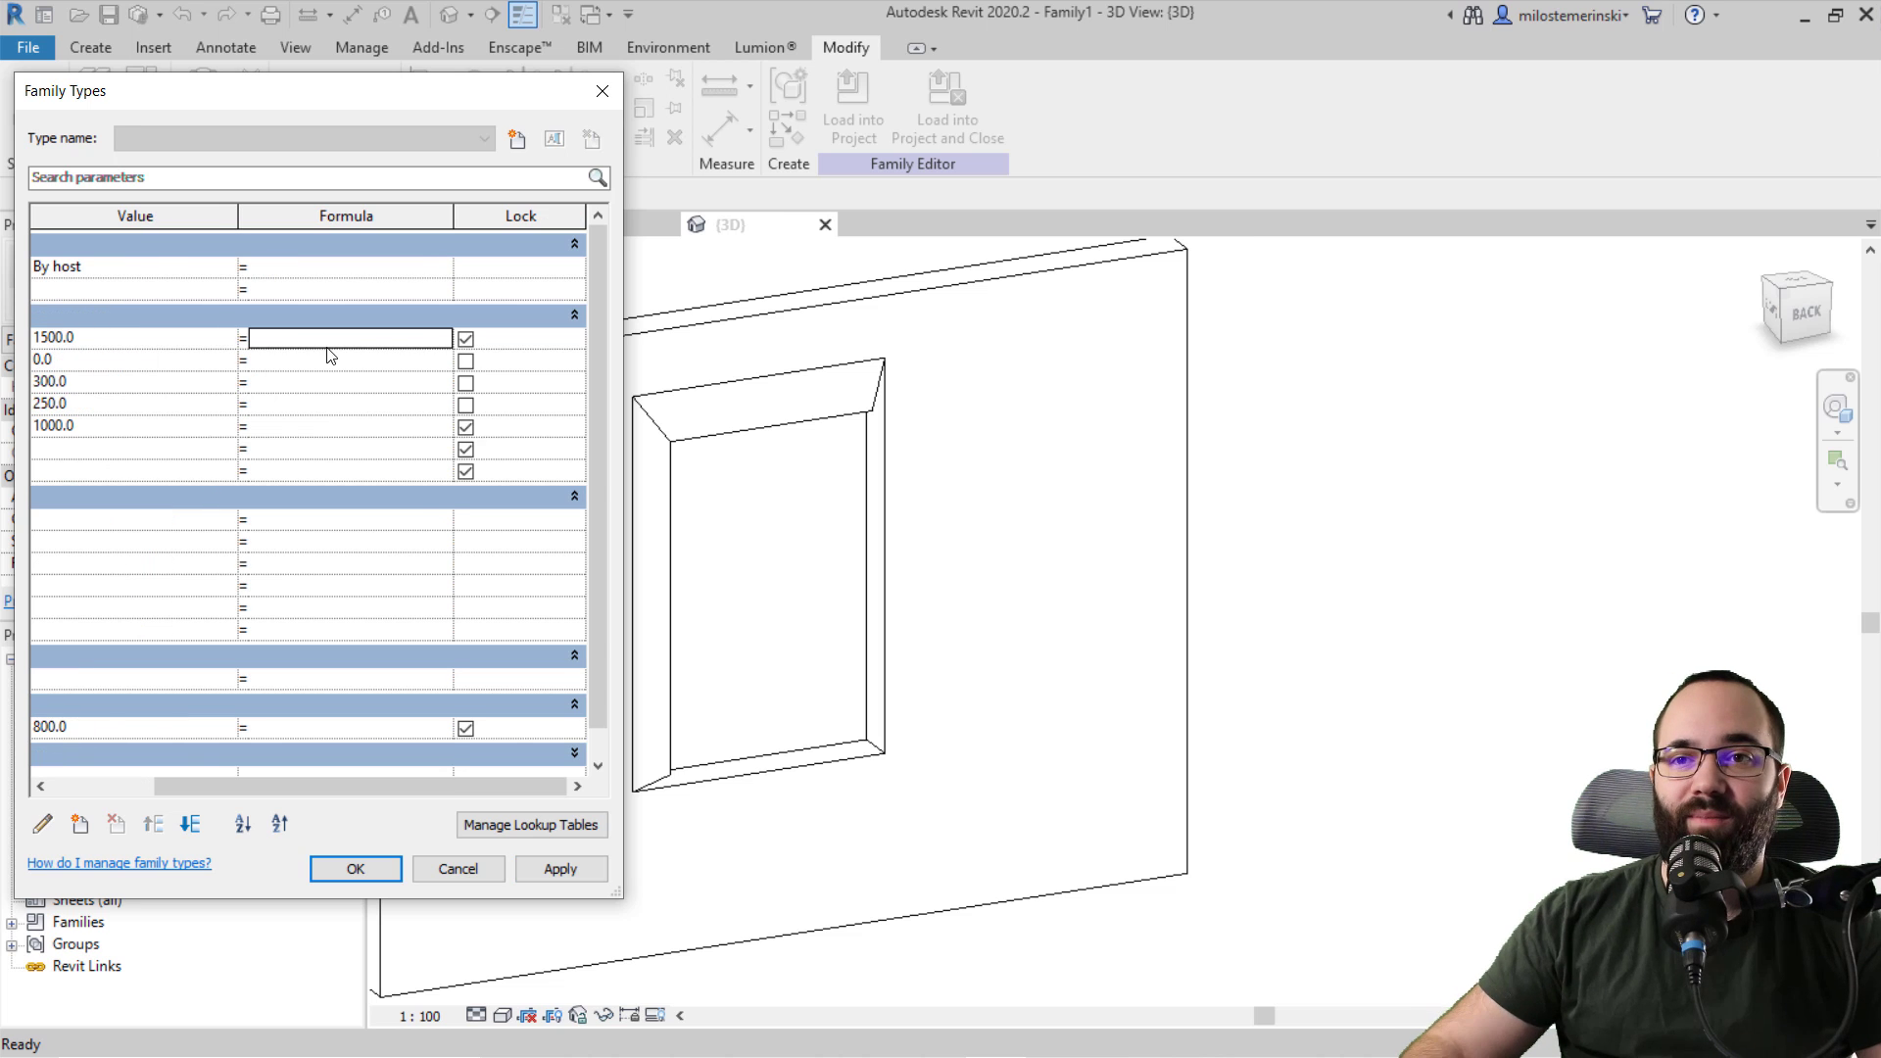
pyautogui.click(573, 868)
pyautogui.click(385, 871)
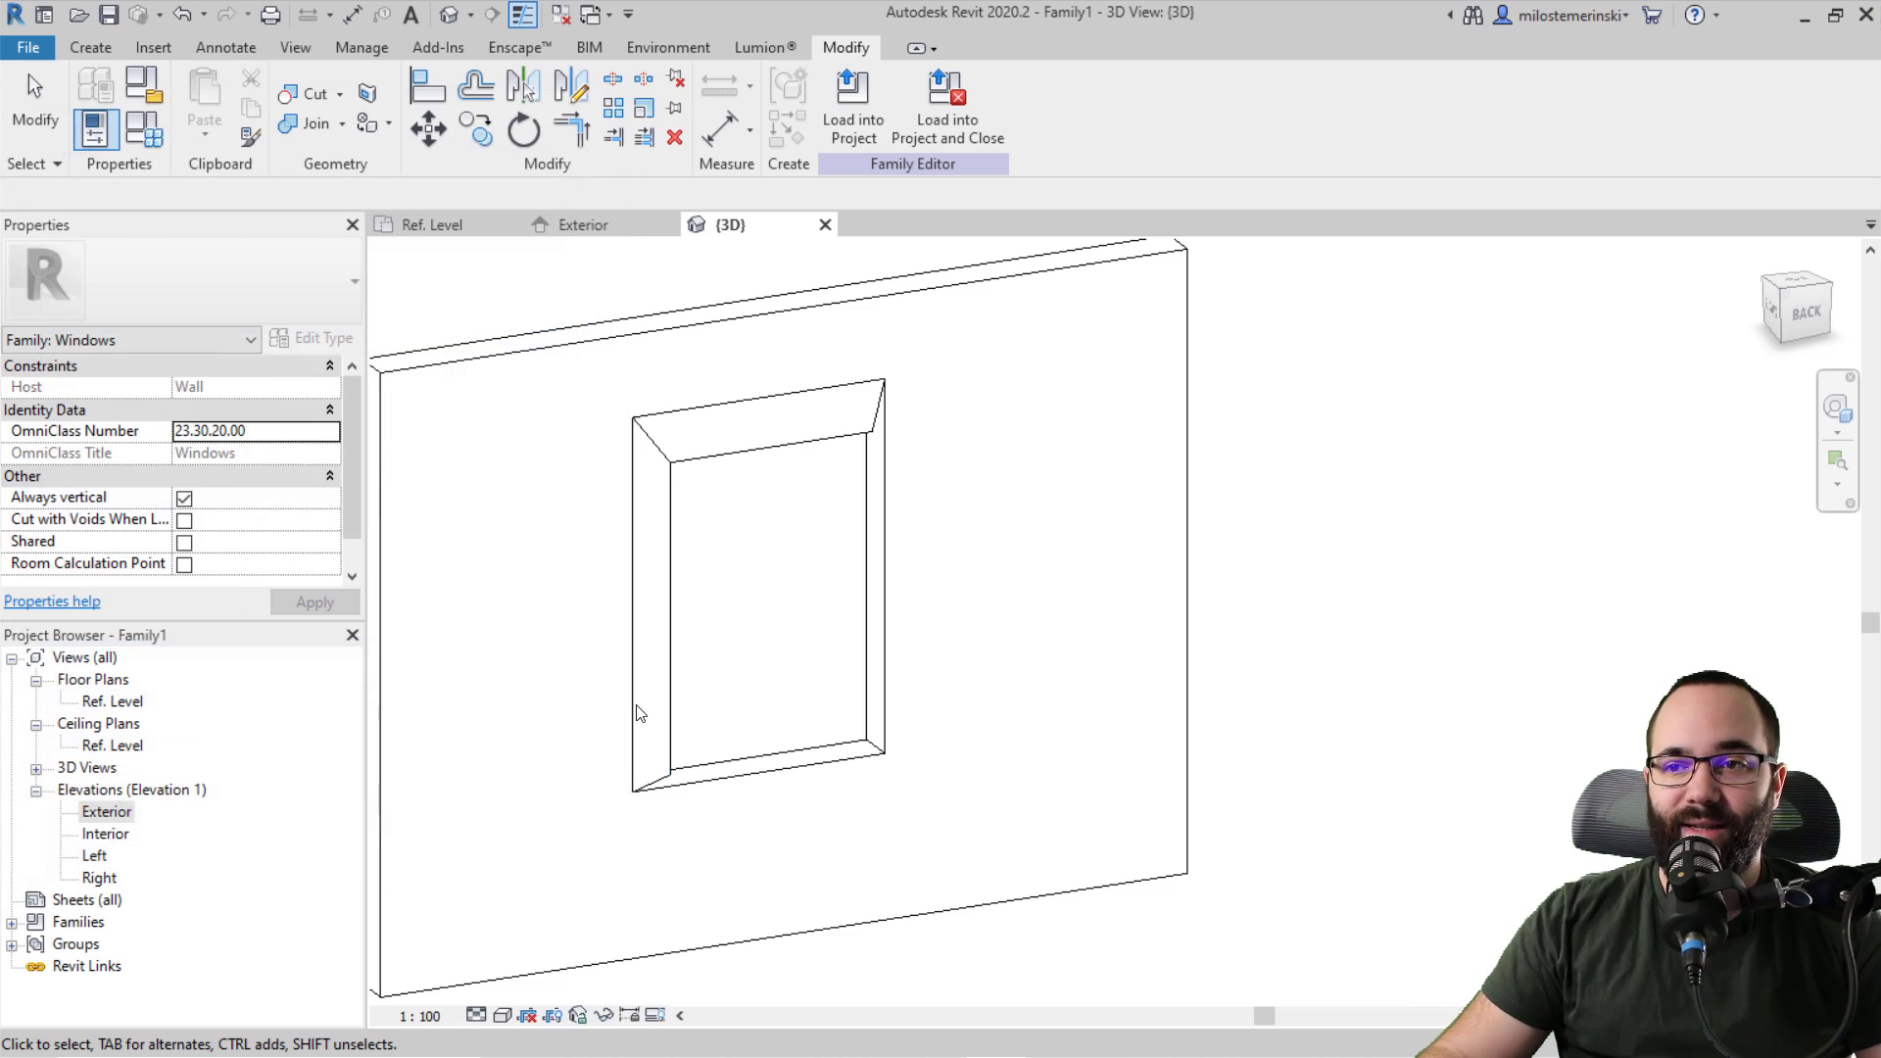
# Step: Change the host wall's type to Generic - 300mm and examine how the splayed opening adapts in the 3D view
pyautogui.keyDown('shift'); pyautogui.moveTo(730, 650); pyautogui.dragTo(441, 722, button='middle'); pyautogui.keyUp('shift')
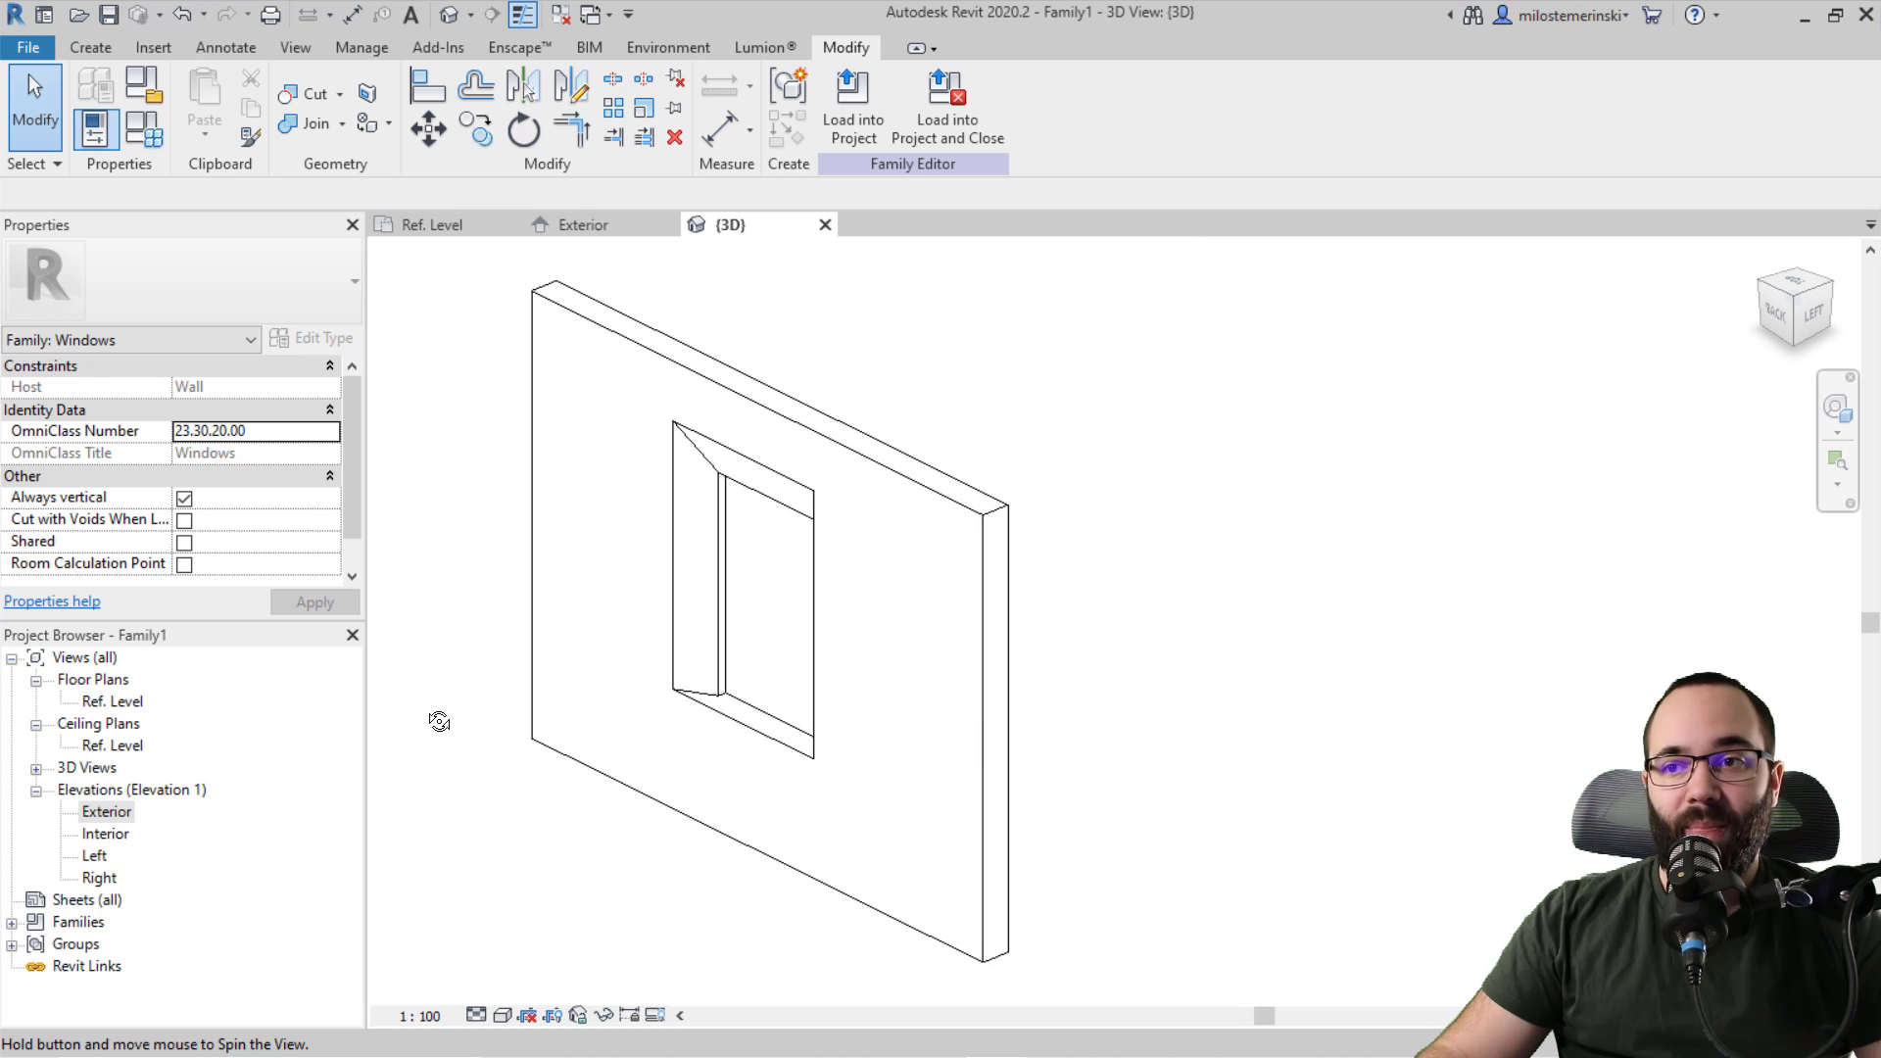
pyautogui.click(553, 723)
pyautogui.click(183, 279)
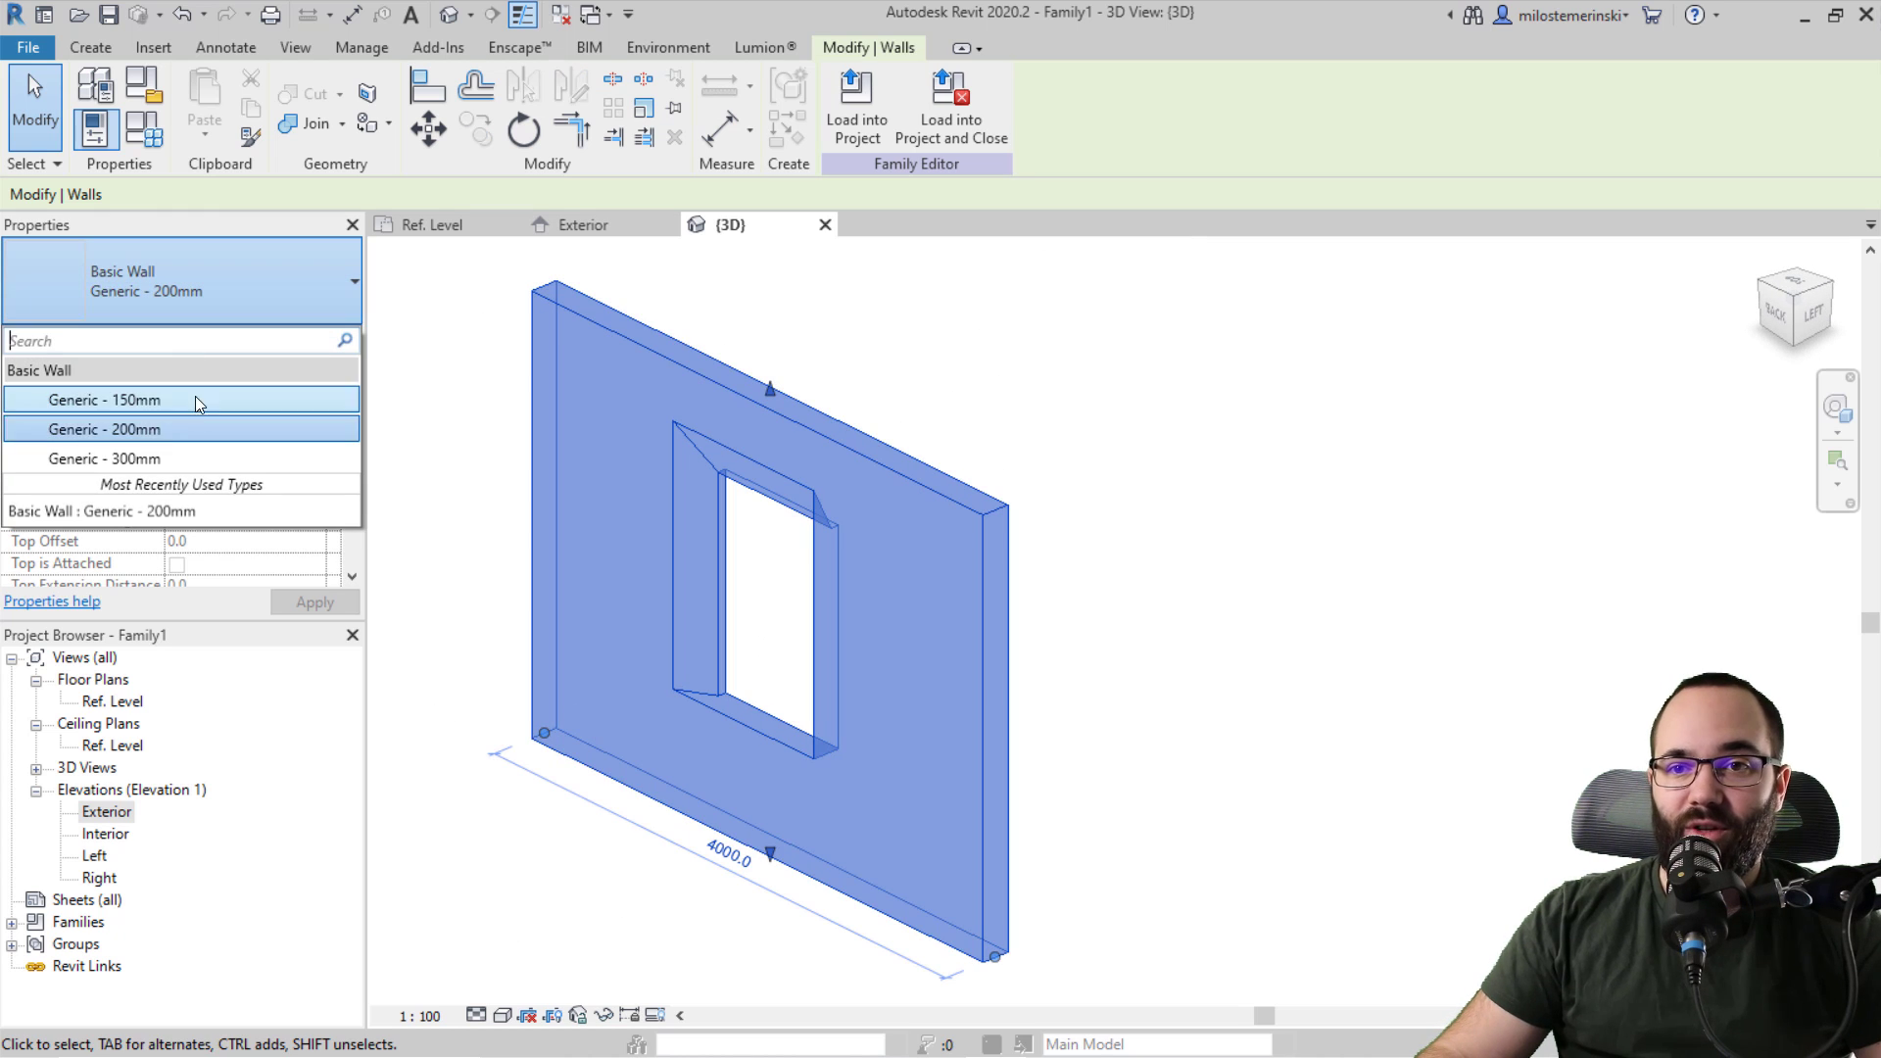
pyautogui.click(133, 460)
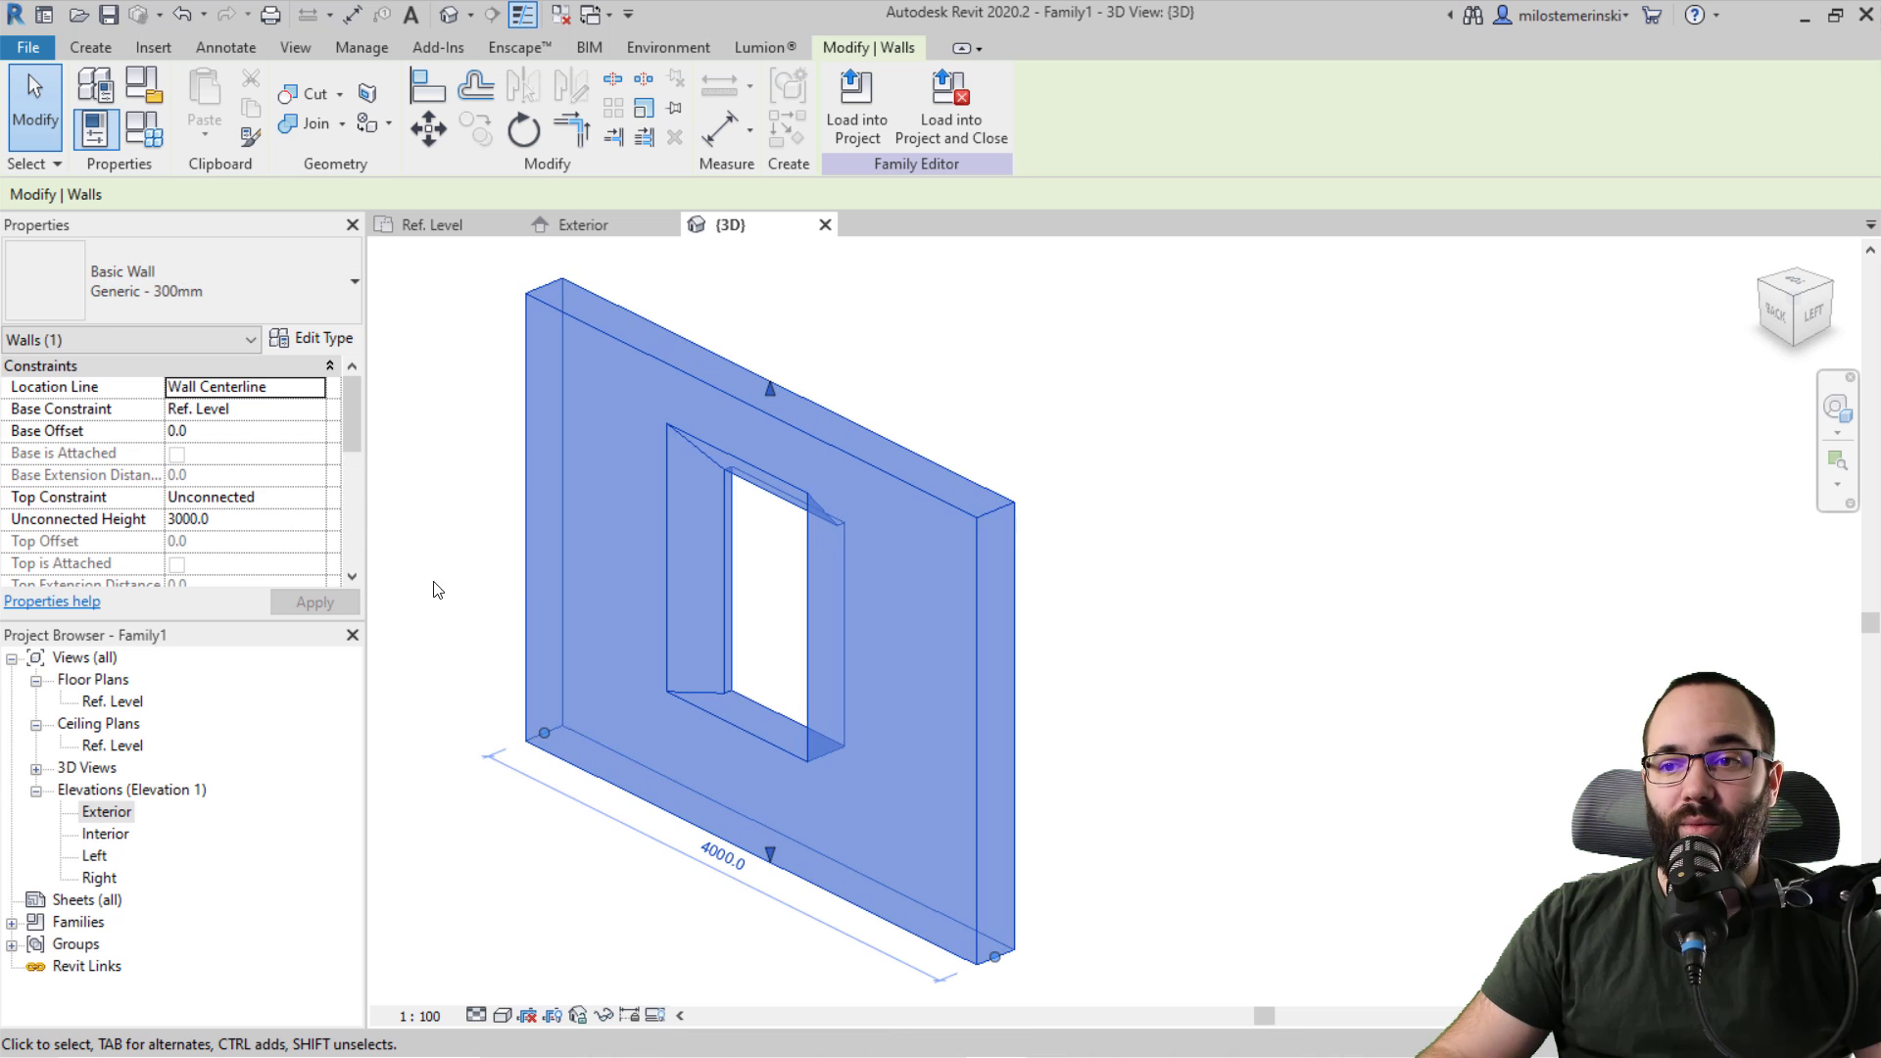
pyautogui.keyDown('shift'); pyautogui.moveTo(662, 715); pyautogui.dragTo(1020, 693, button='middle'); pyautogui.keyUp('shift')
pyautogui.click(772, 637)
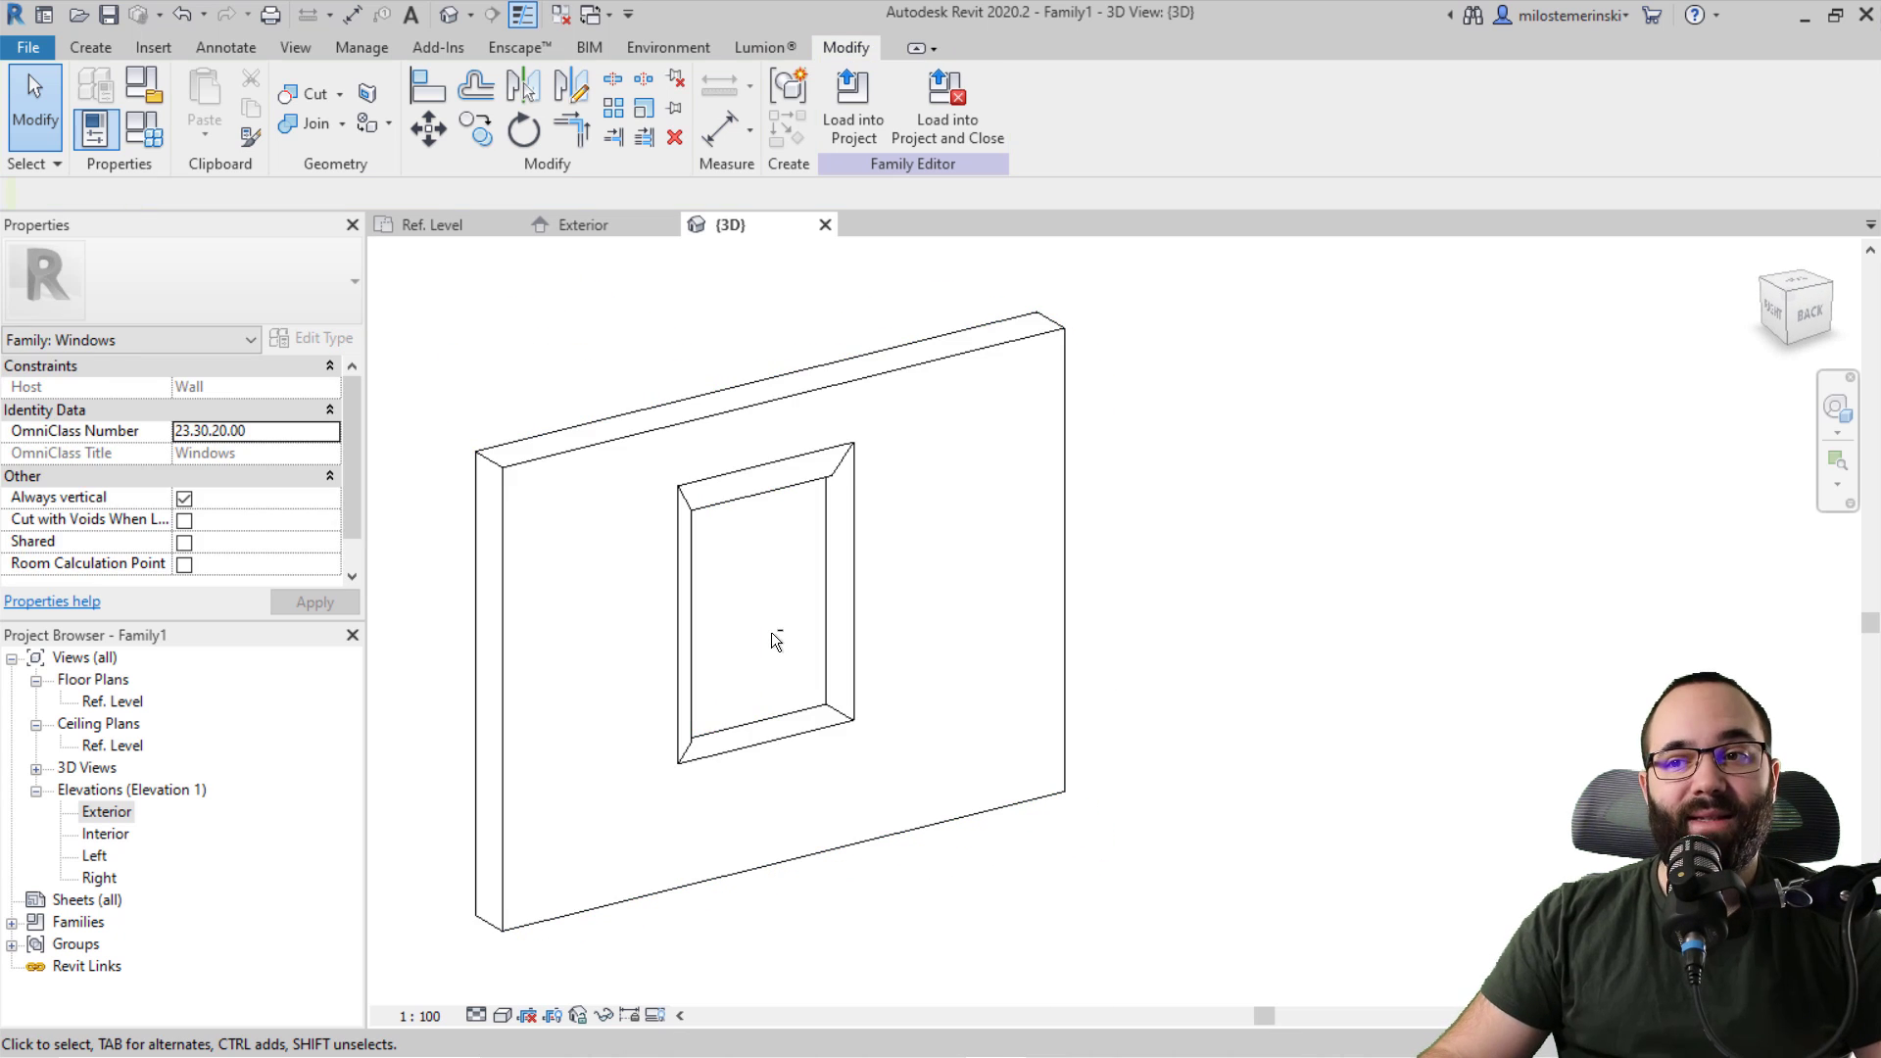
pyautogui.keyDown('shift'); pyautogui.moveTo(772, 637); pyautogui.dragTo(561, 676, button='middle'); pyautogui.keyUp('shift')
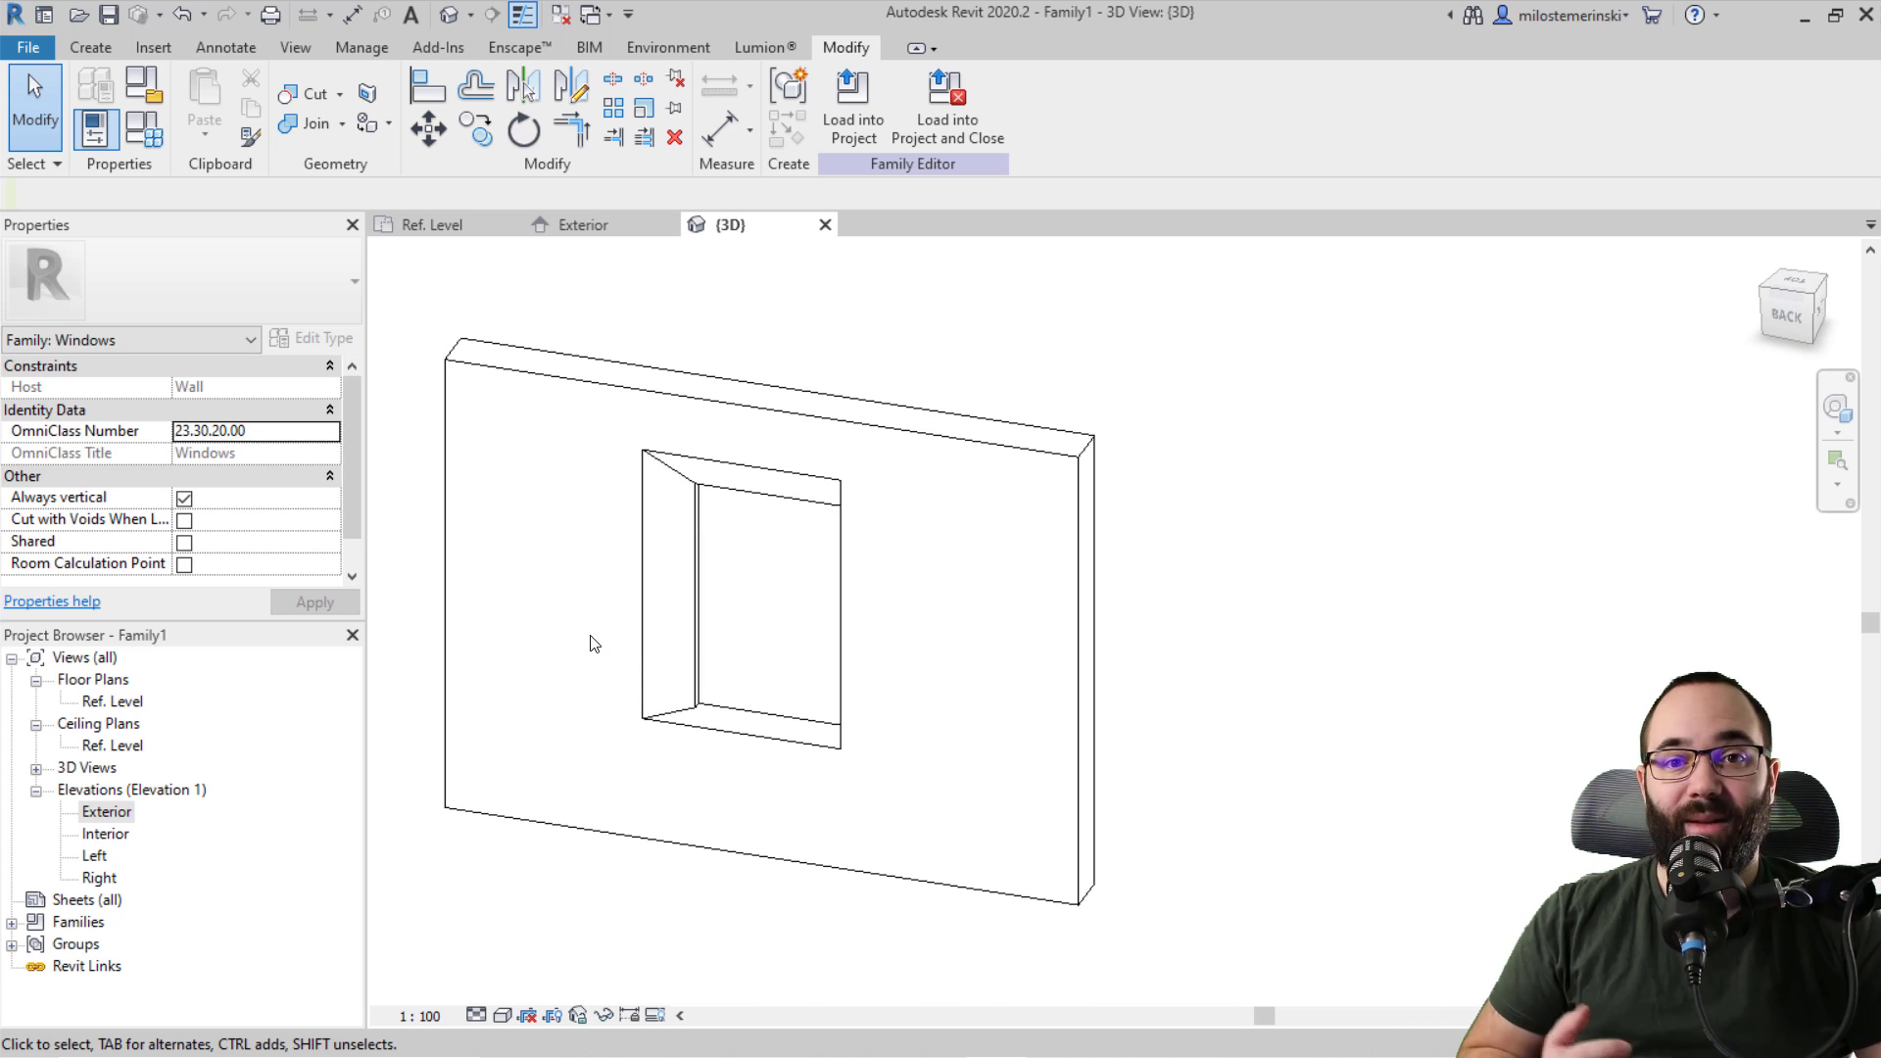
pyautogui.keyDown('shift'); pyautogui.moveTo(720, 573); pyautogui.dragTo(902, 545, button='middle'); pyautogui.keyUp('shift')
pyautogui.moveTo(785, 604); pyautogui.dragTo(763, 666, button='middle')
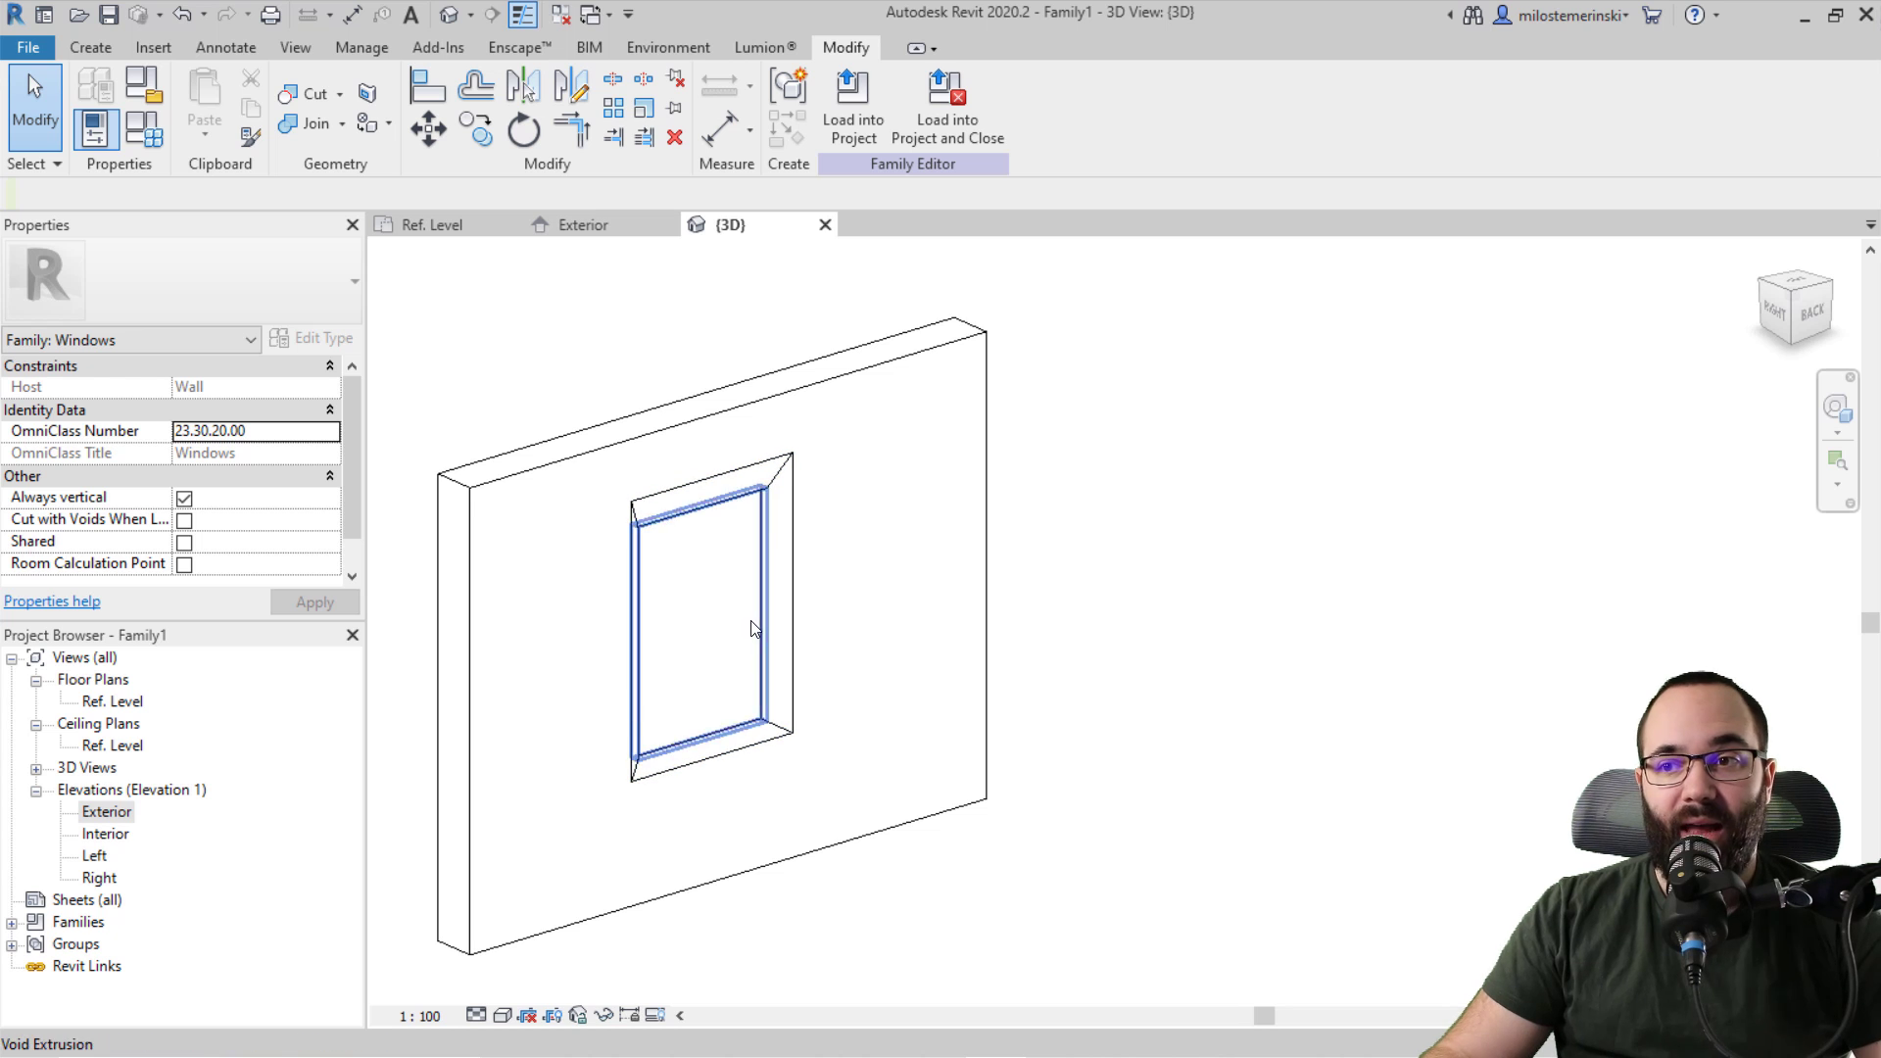
# Step: Start a solid extrusion in the Exterior elevation with Reference Plane : Interior as its work plane
pyautogui.click(581, 227)
pyautogui.scroll(3, 747, 563)
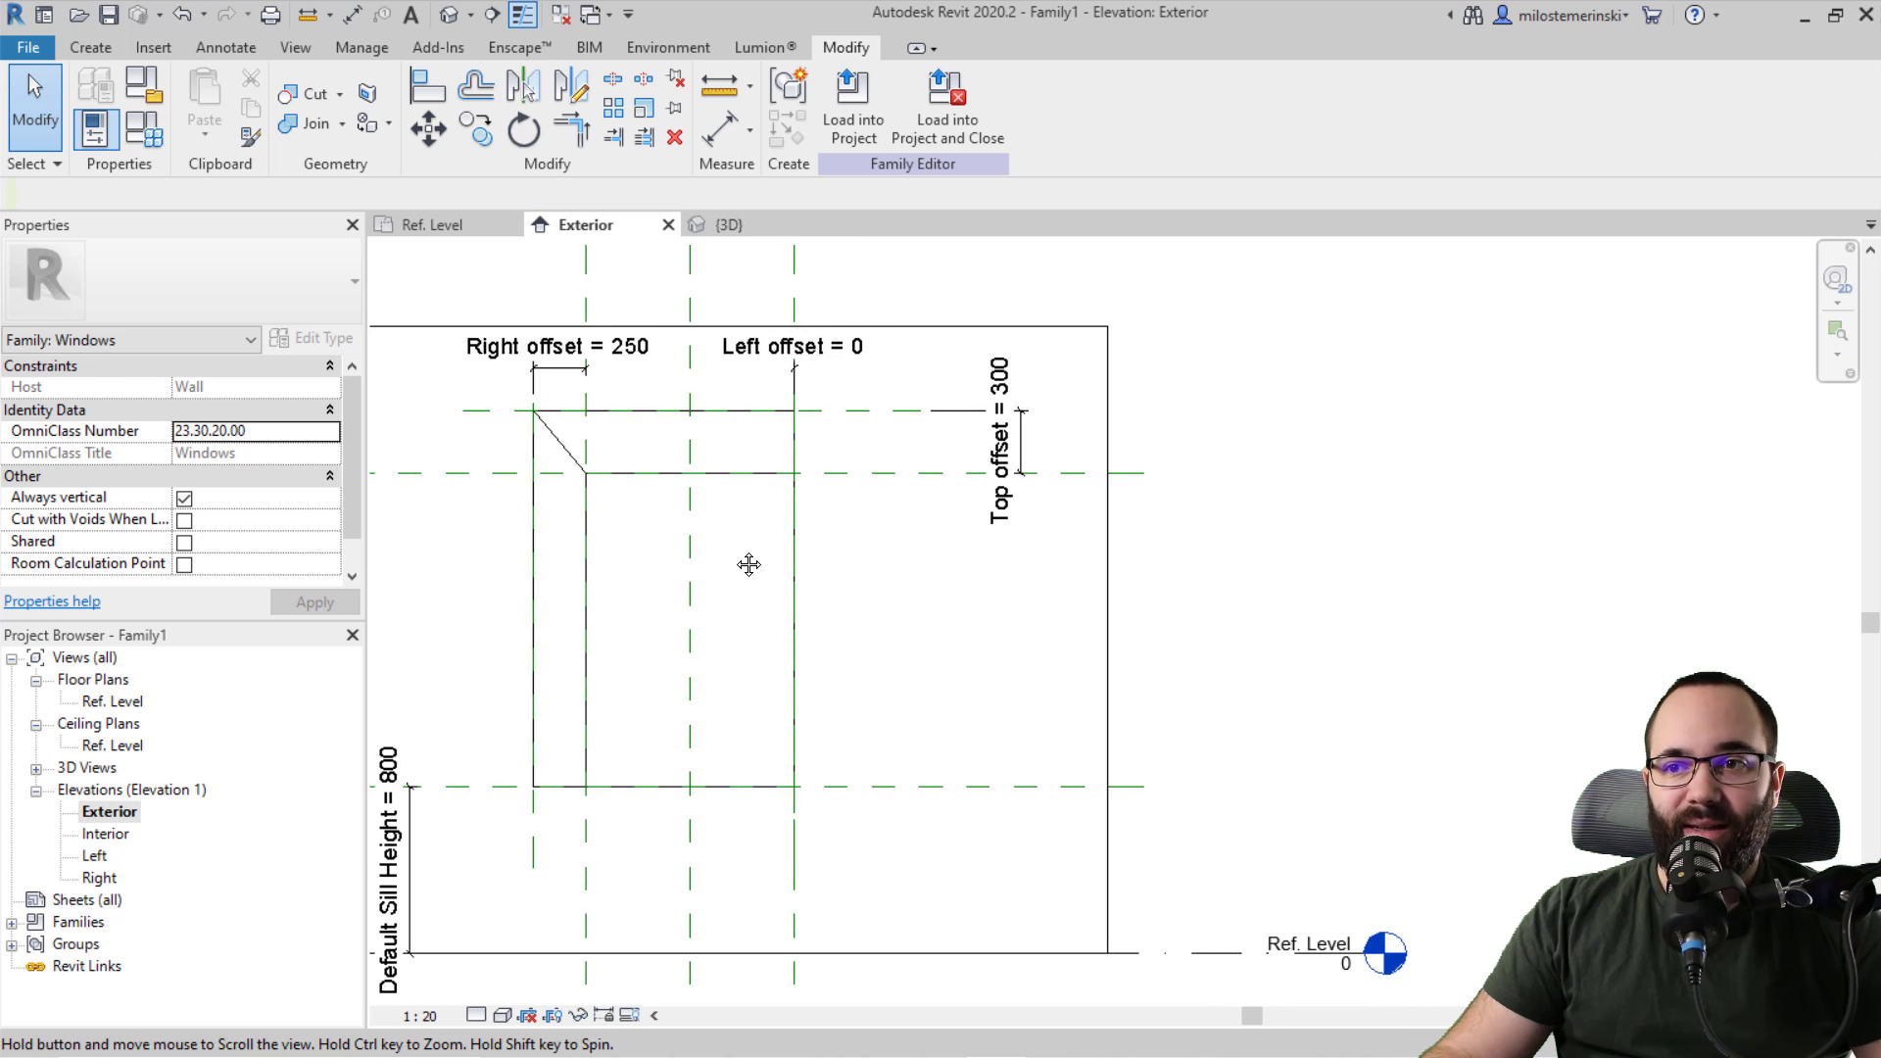
pyautogui.click(98, 49)
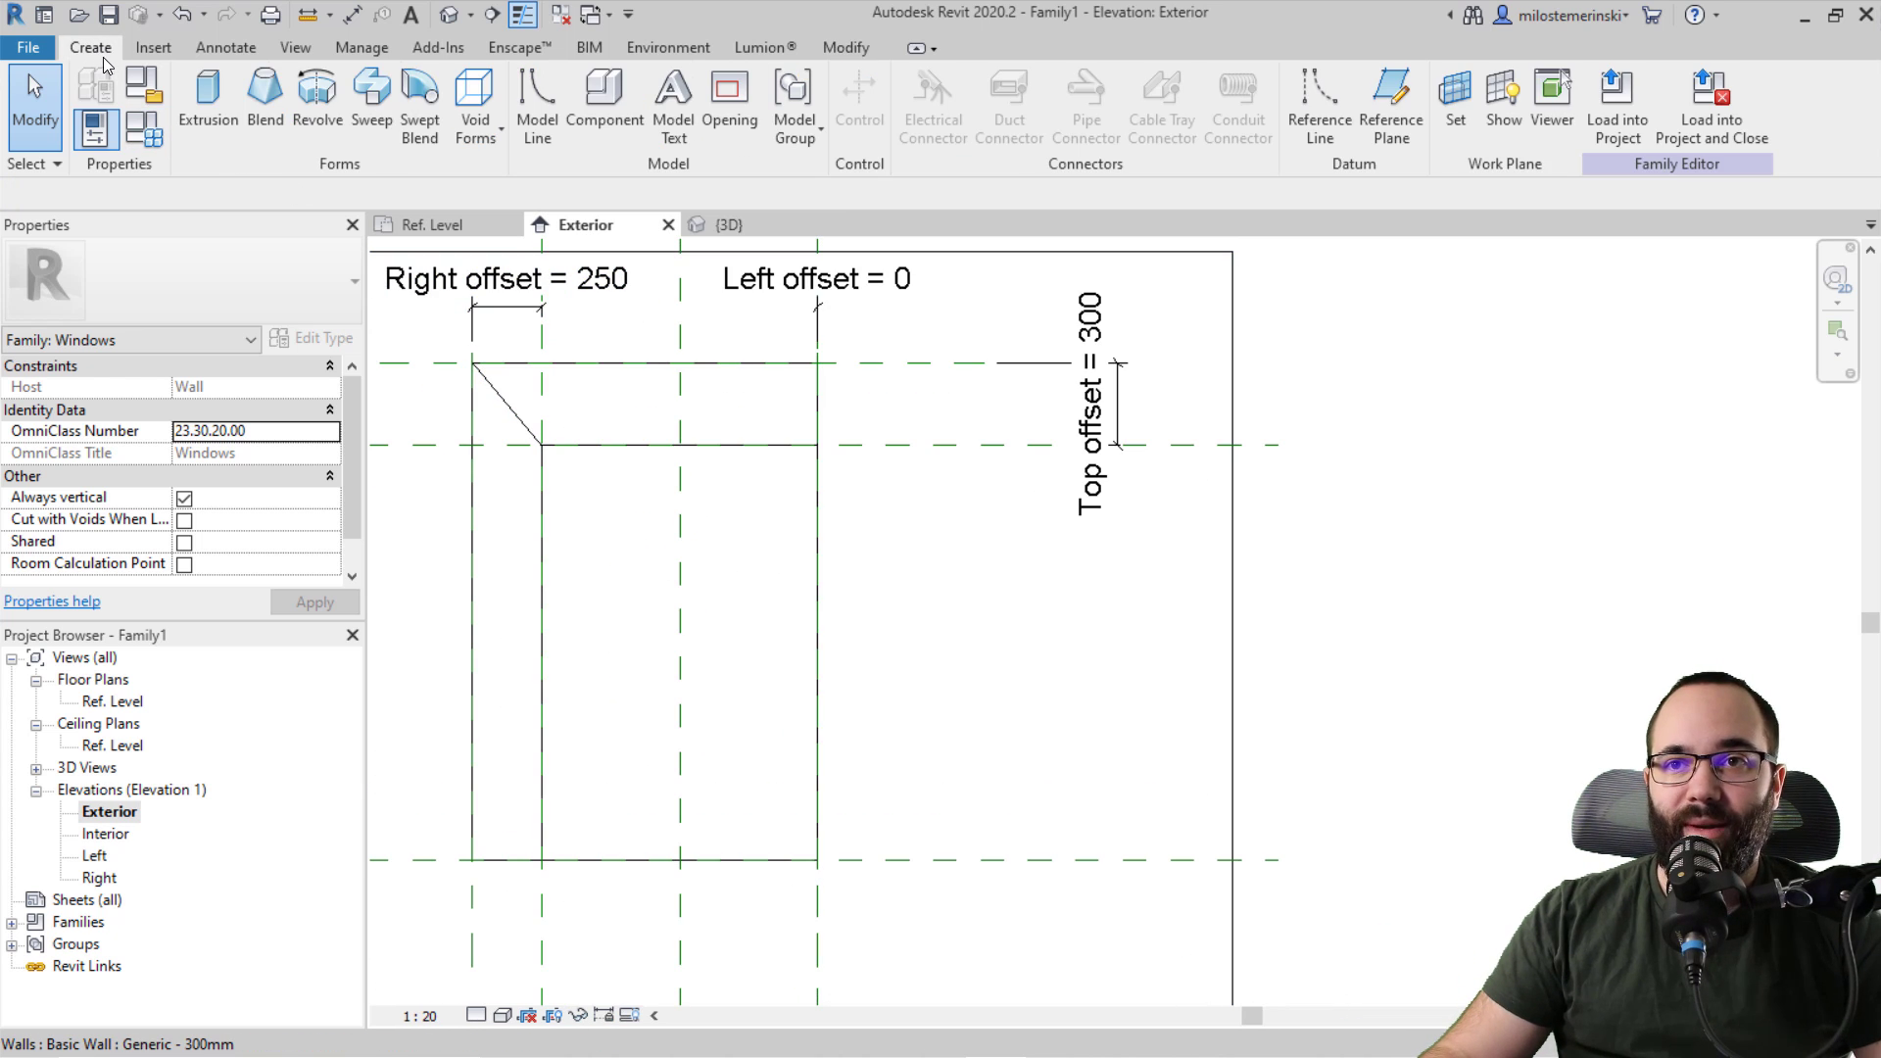
pyautogui.click(206, 133)
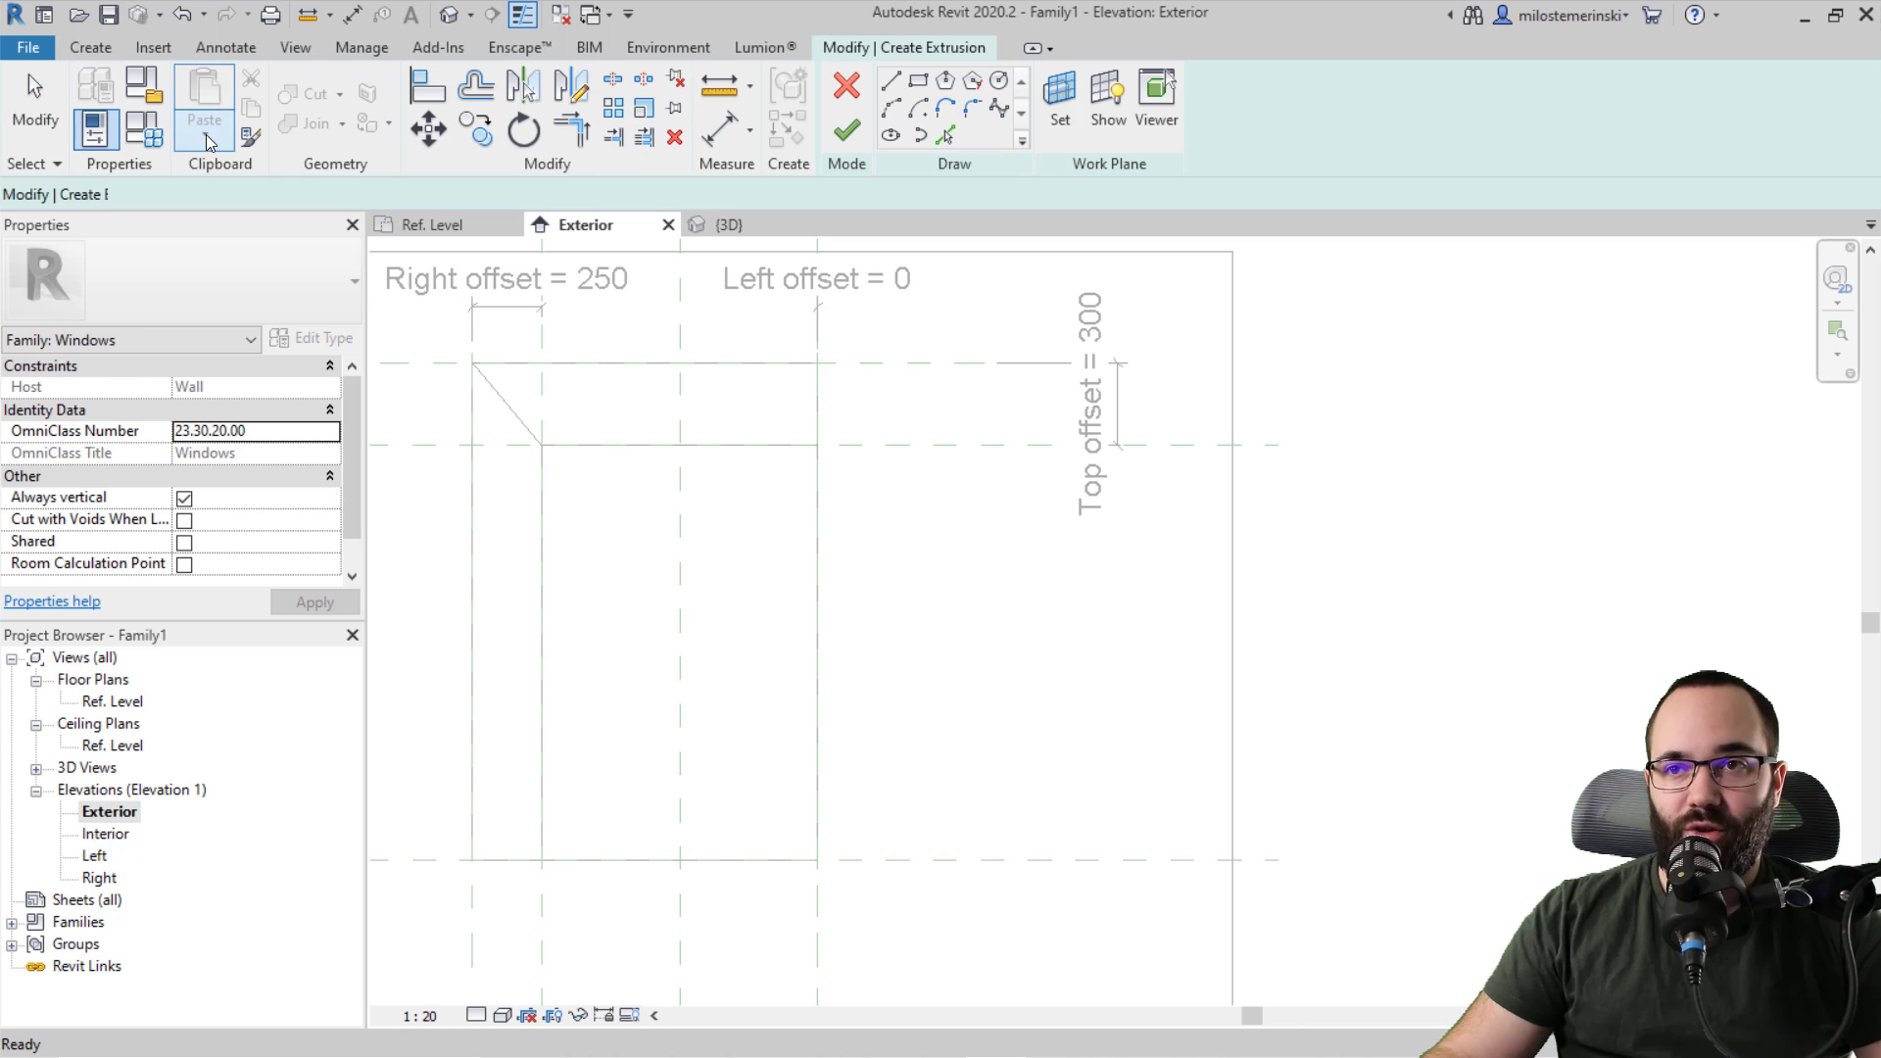
pyautogui.click(1060, 109)
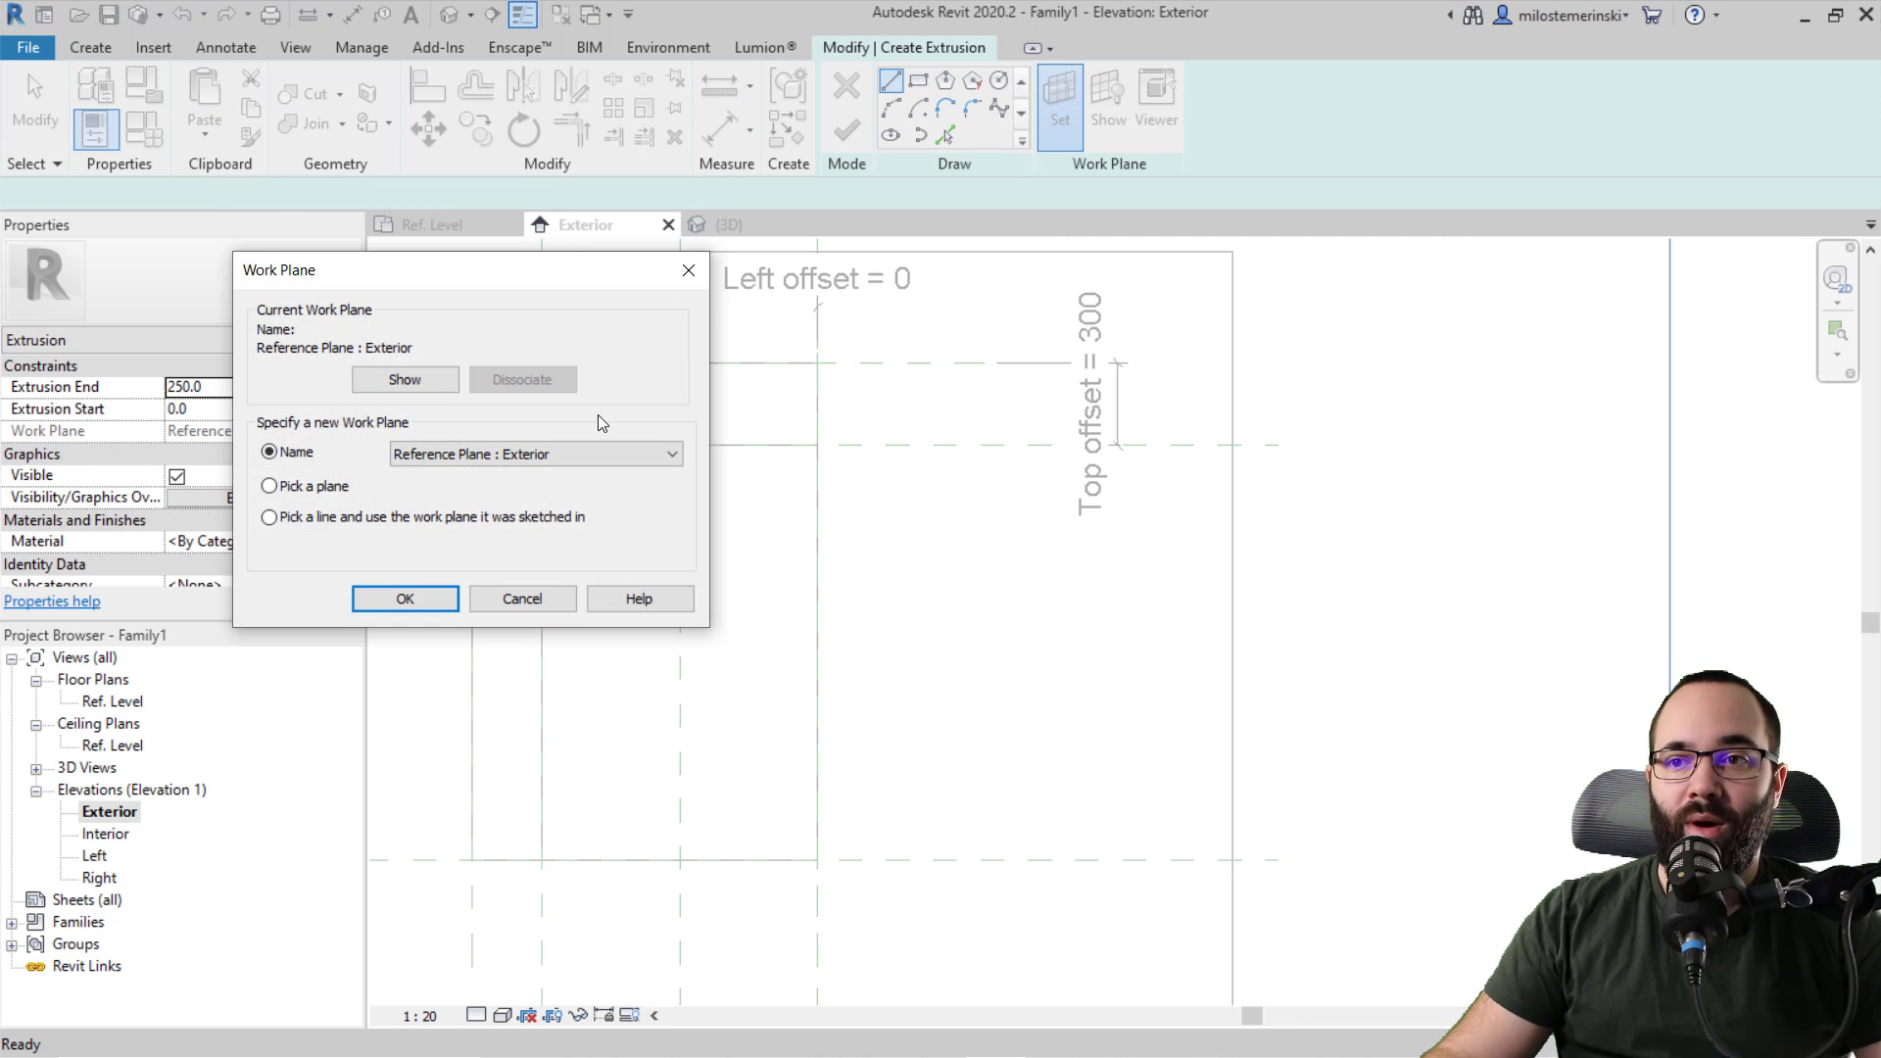
pyautogui.click(569, 453)
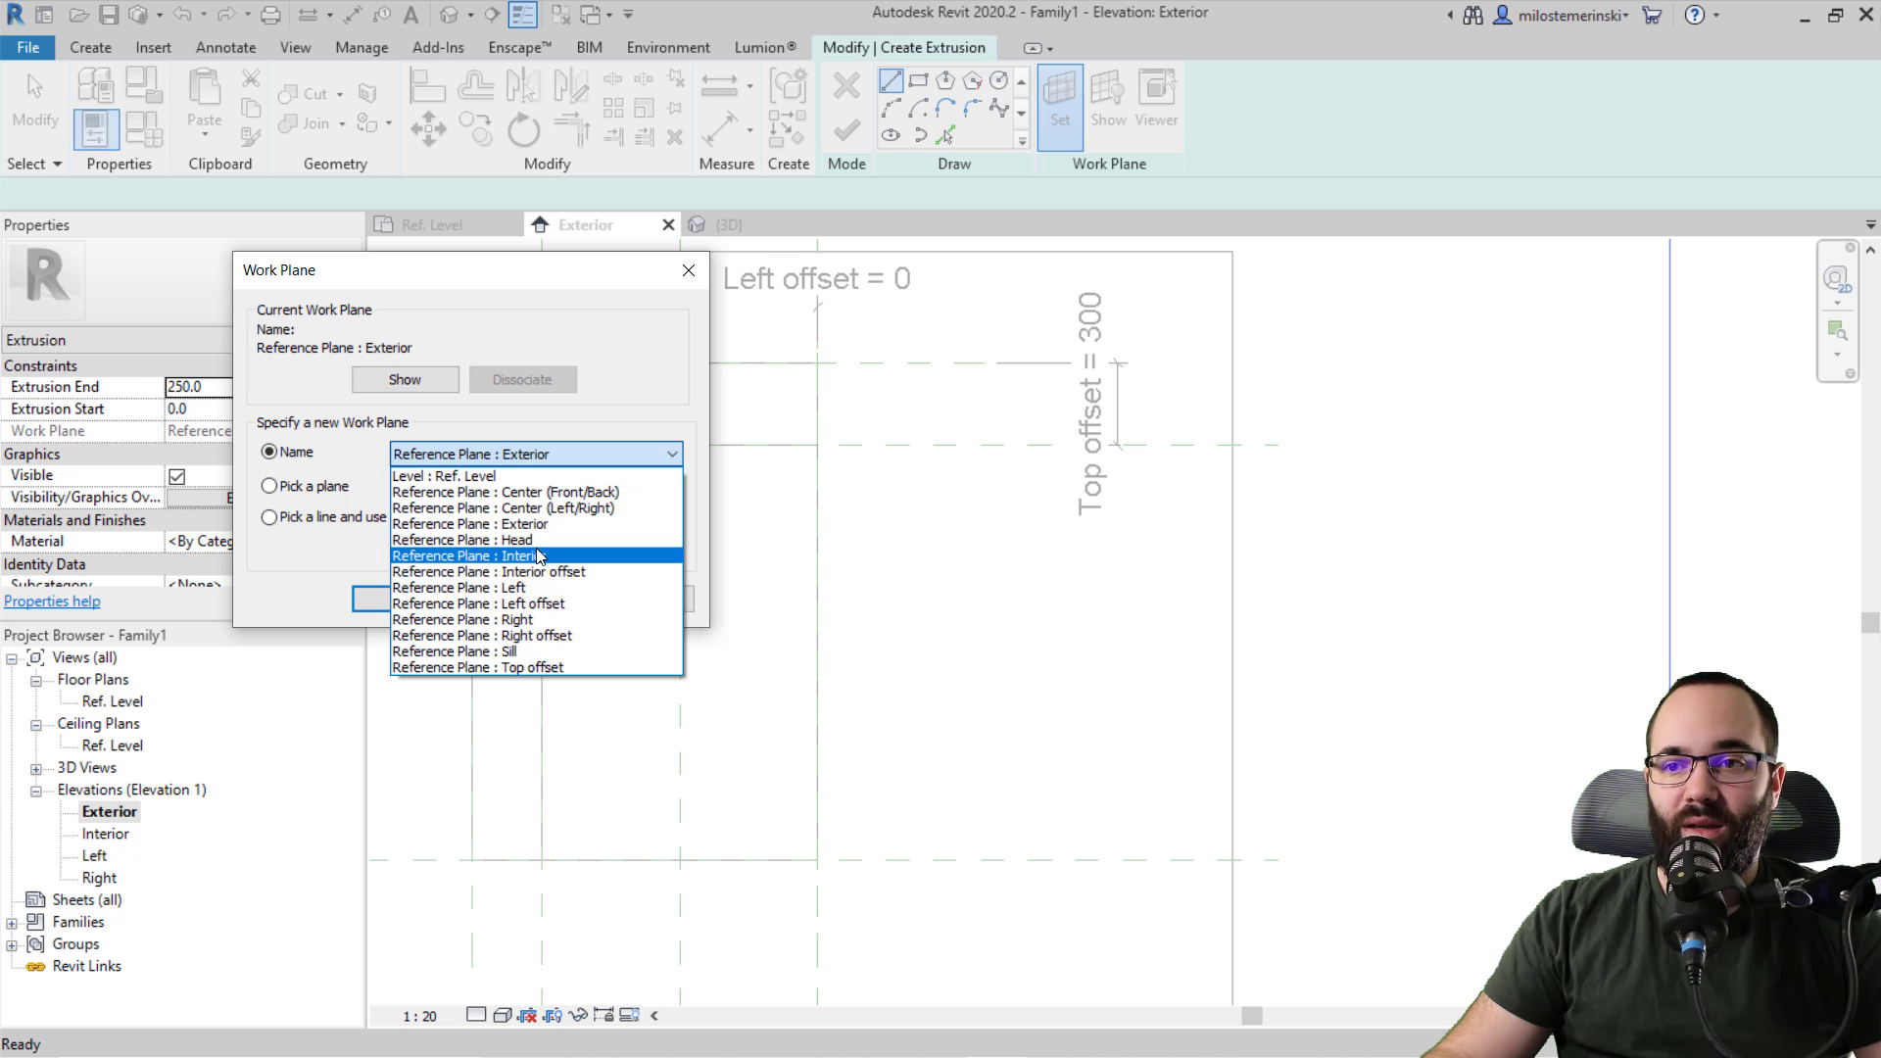
pyautogui.click(539, 555)
pyautogui.click(427, 602)
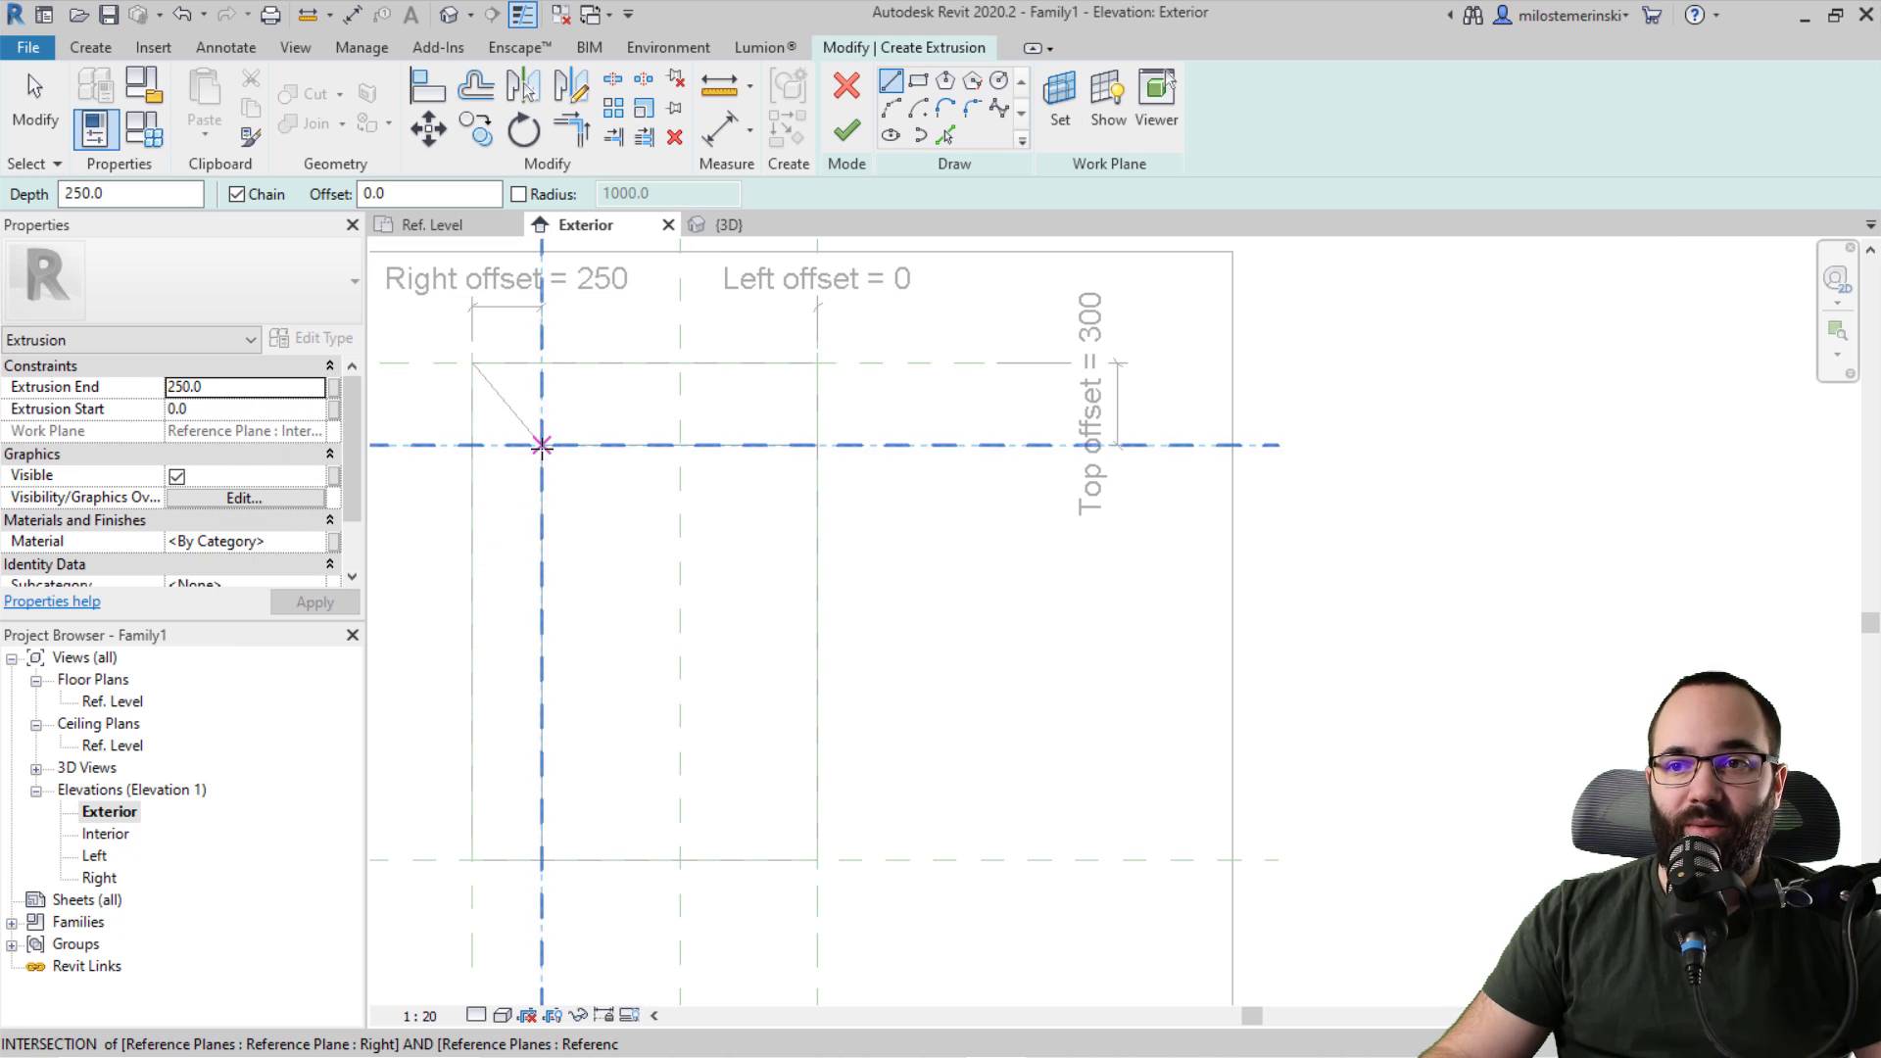
# Step: Sketch the frame's outer rectangle between the Right, Left, Head and Sill reference planes and lock all four sides
pyautogui.click(541, 446)
pyautogui.click(918, 80)
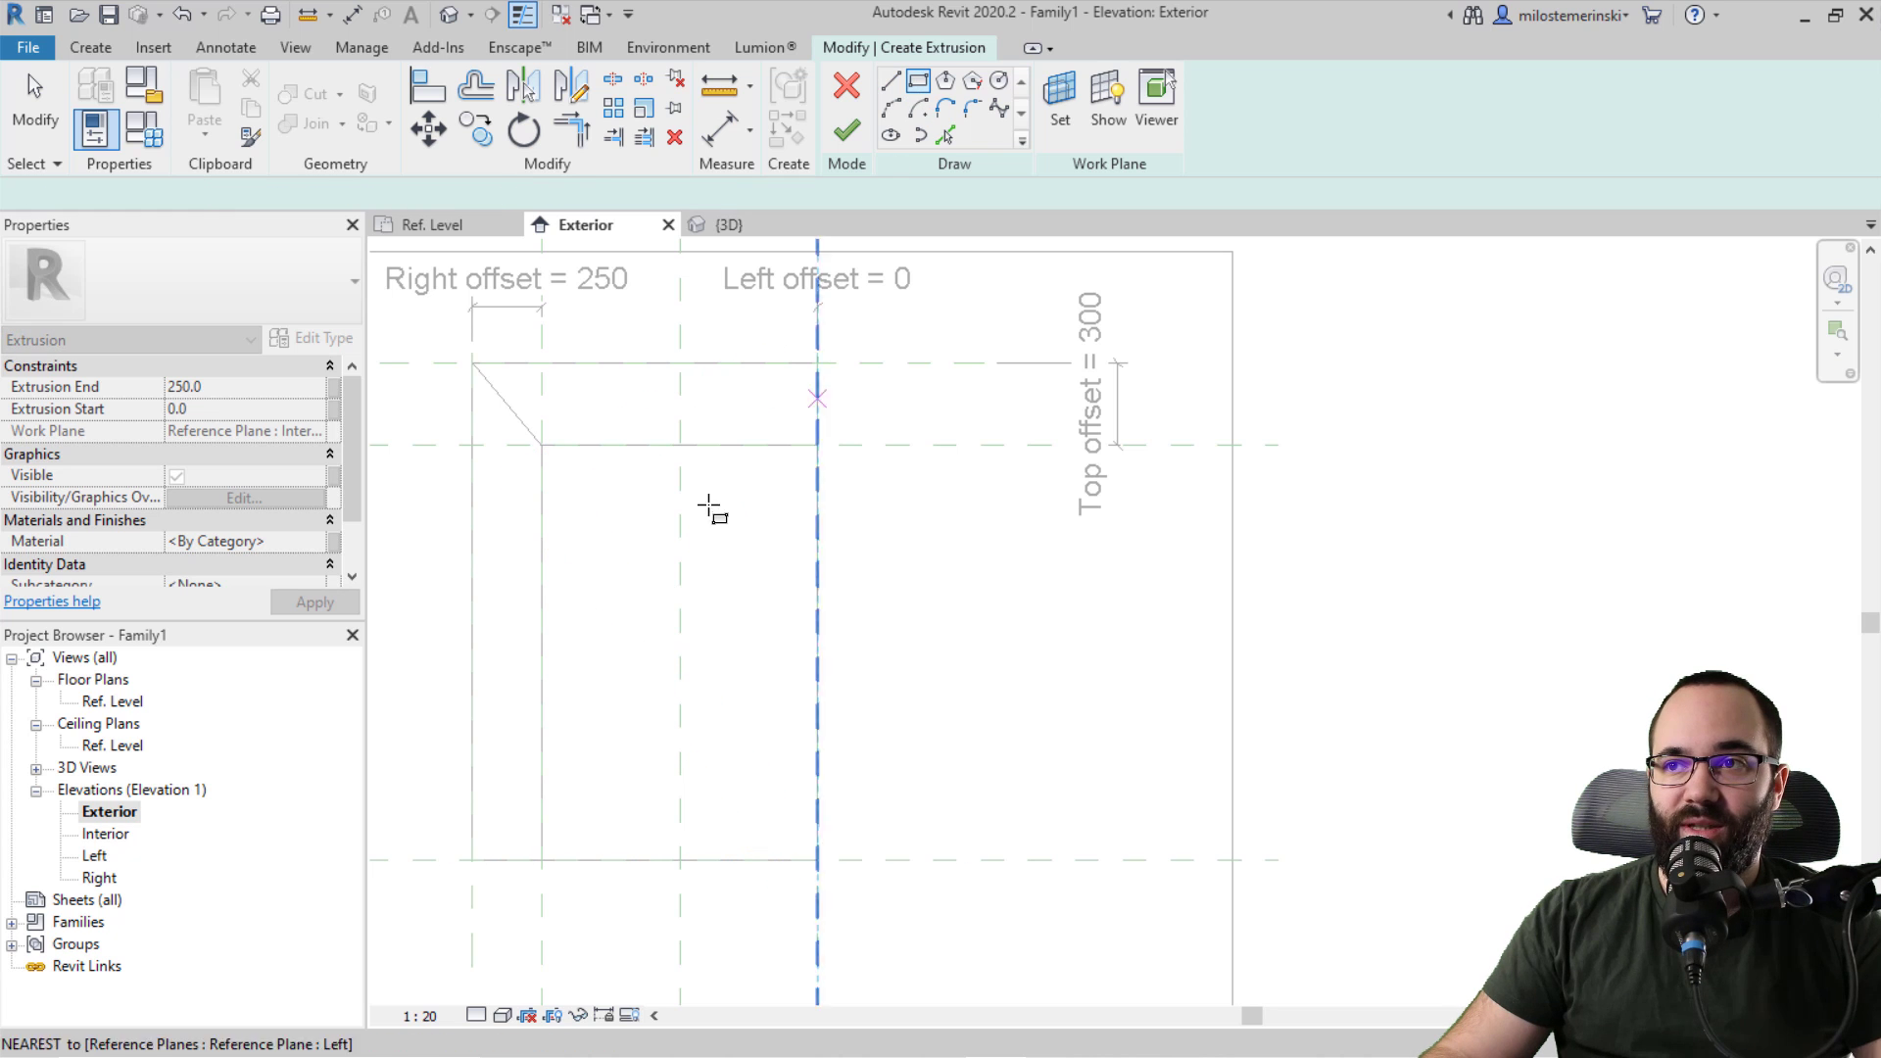
pyautogui.click(541, 446)
pyautogui.click(817, 860)
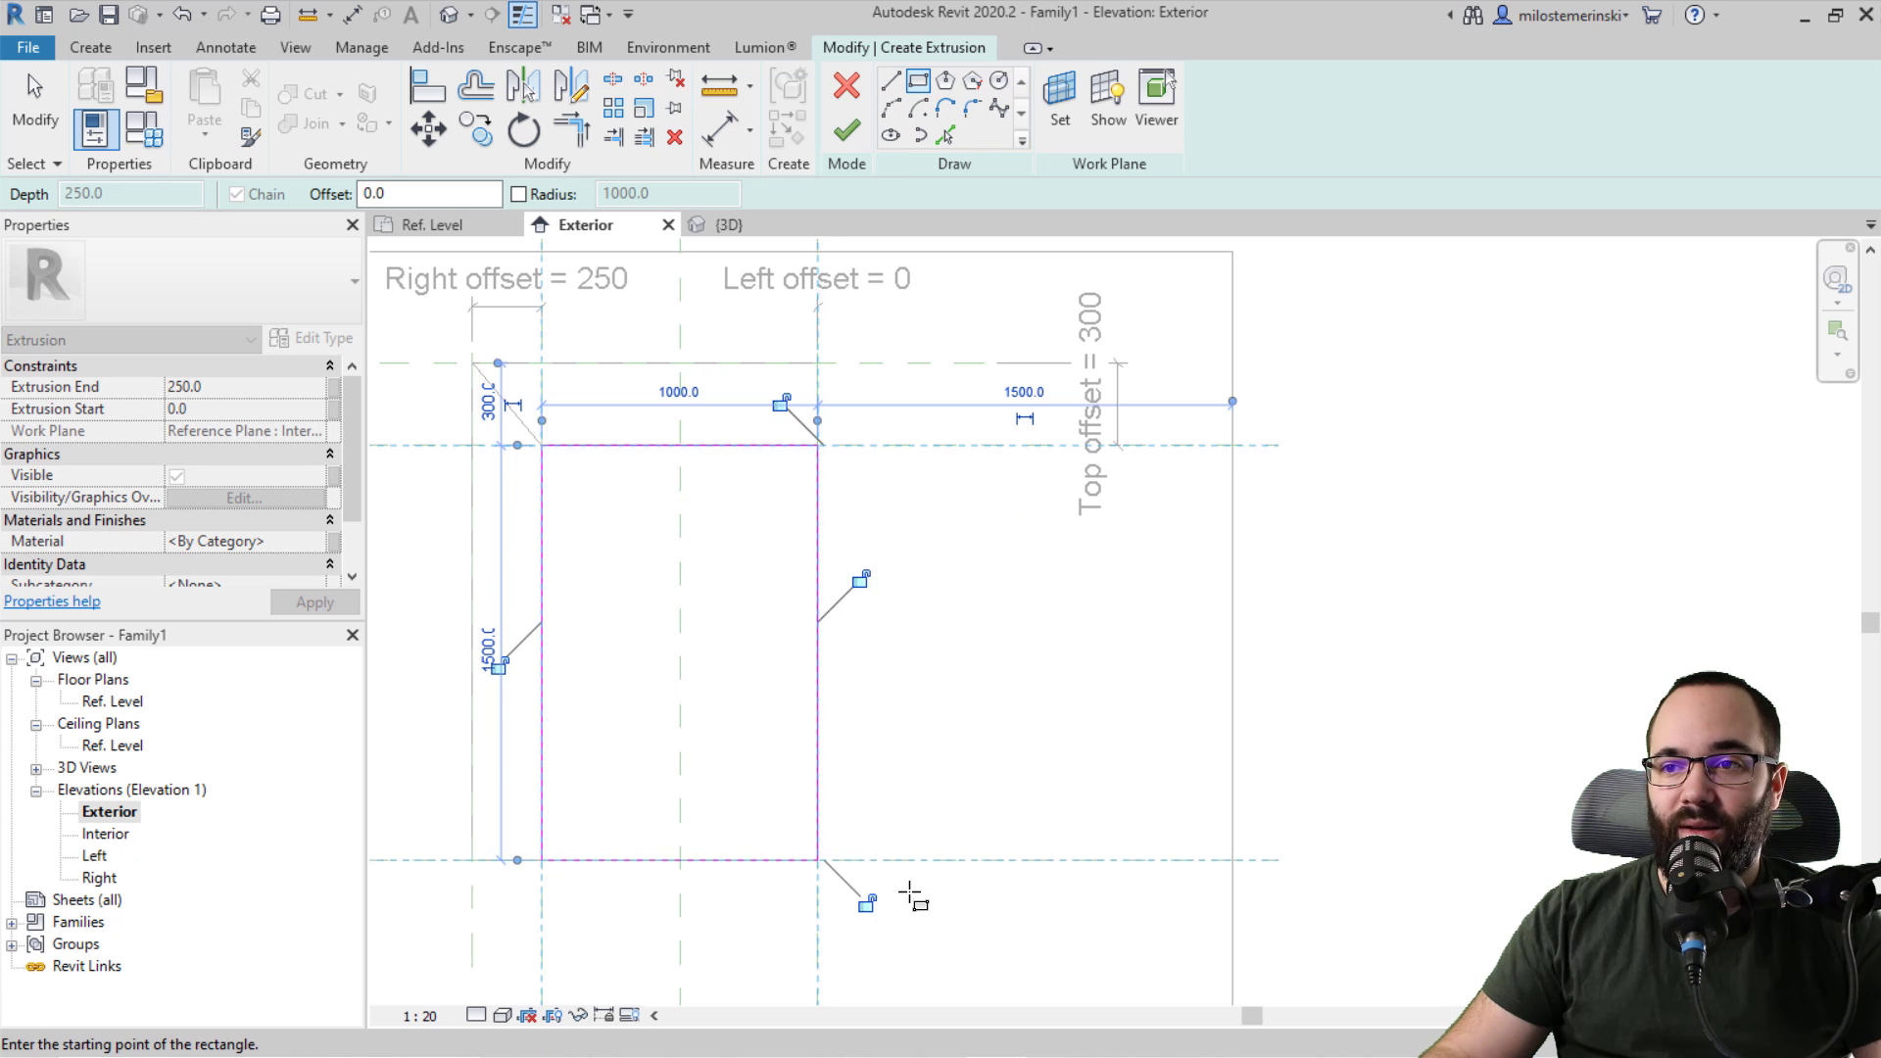
pyautogui.click(781, 404)
pyautogui.click(499, 665)
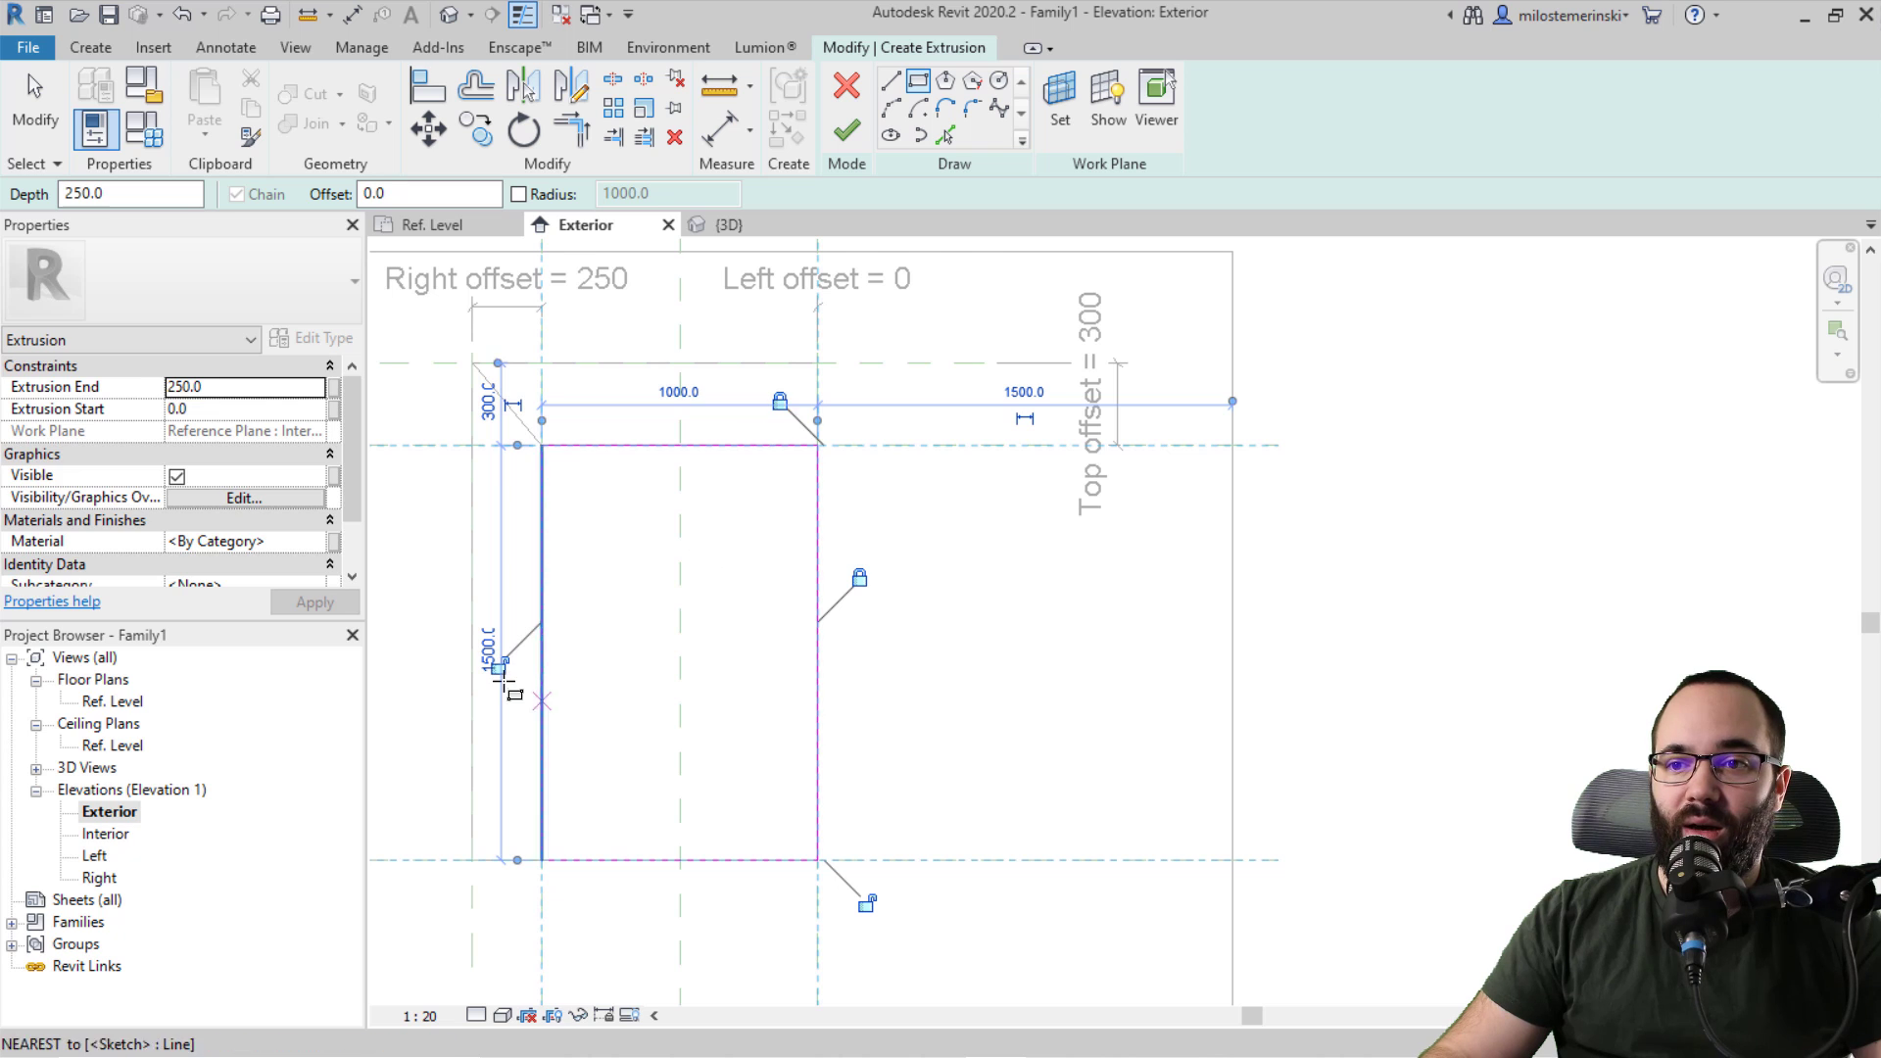
pyautogui.click(866, 902)
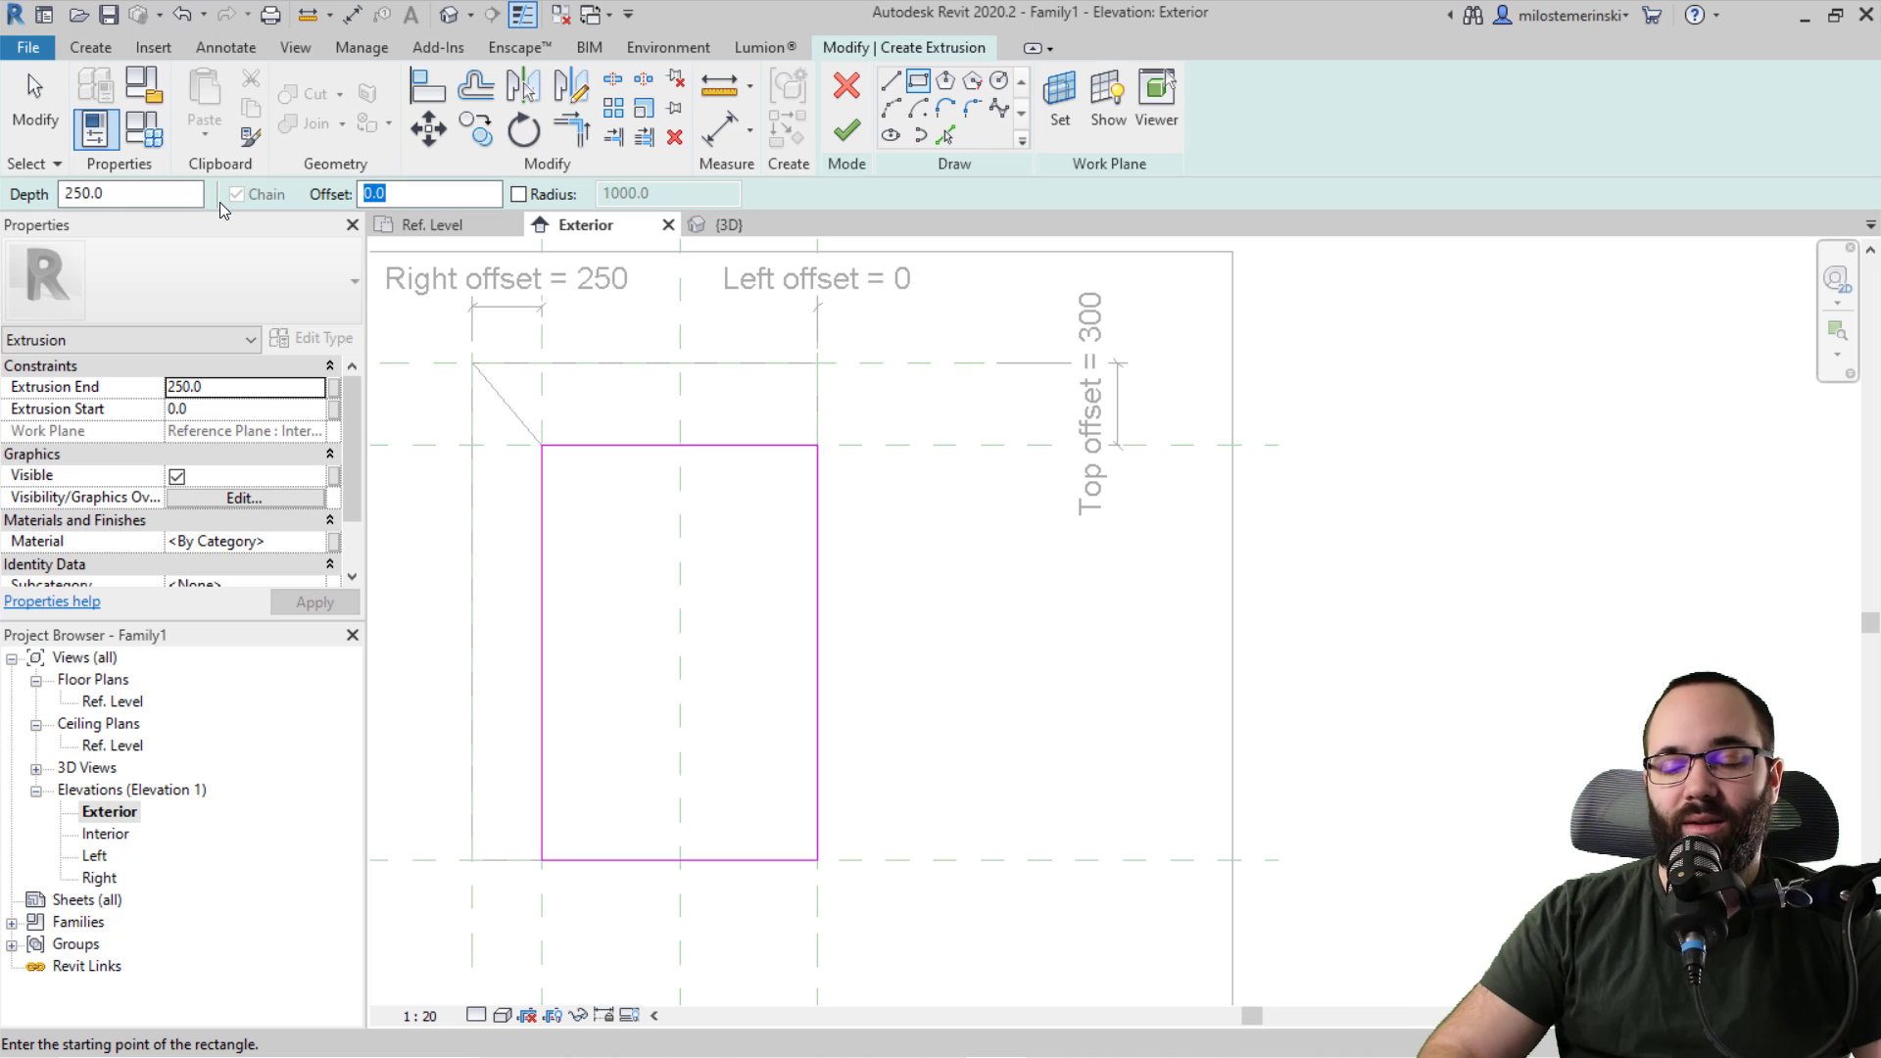
# Step: Sketch the frame's inner rectangle offset 50 inward from the outer rectangle in the Exterior elevation
pyautogui.write('40.0')
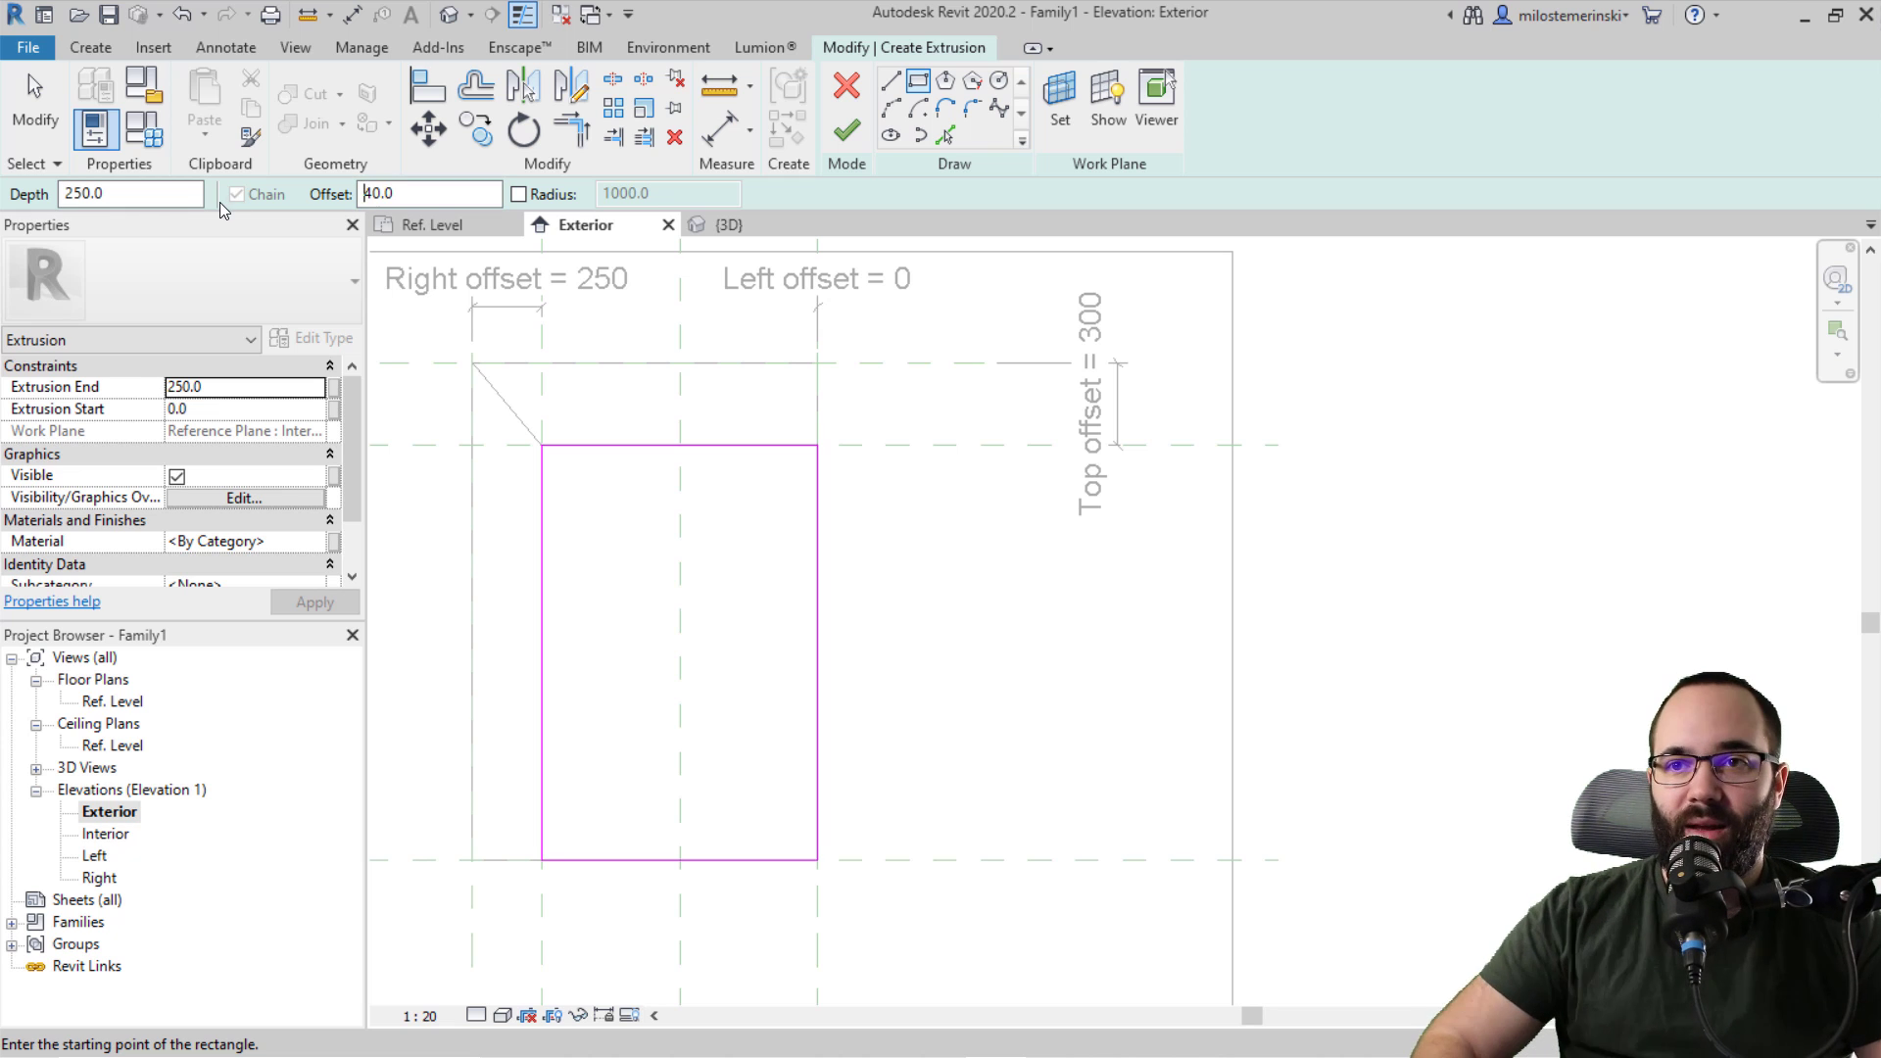
pyautogui.press('Return')
pyautogui.write('50.0')
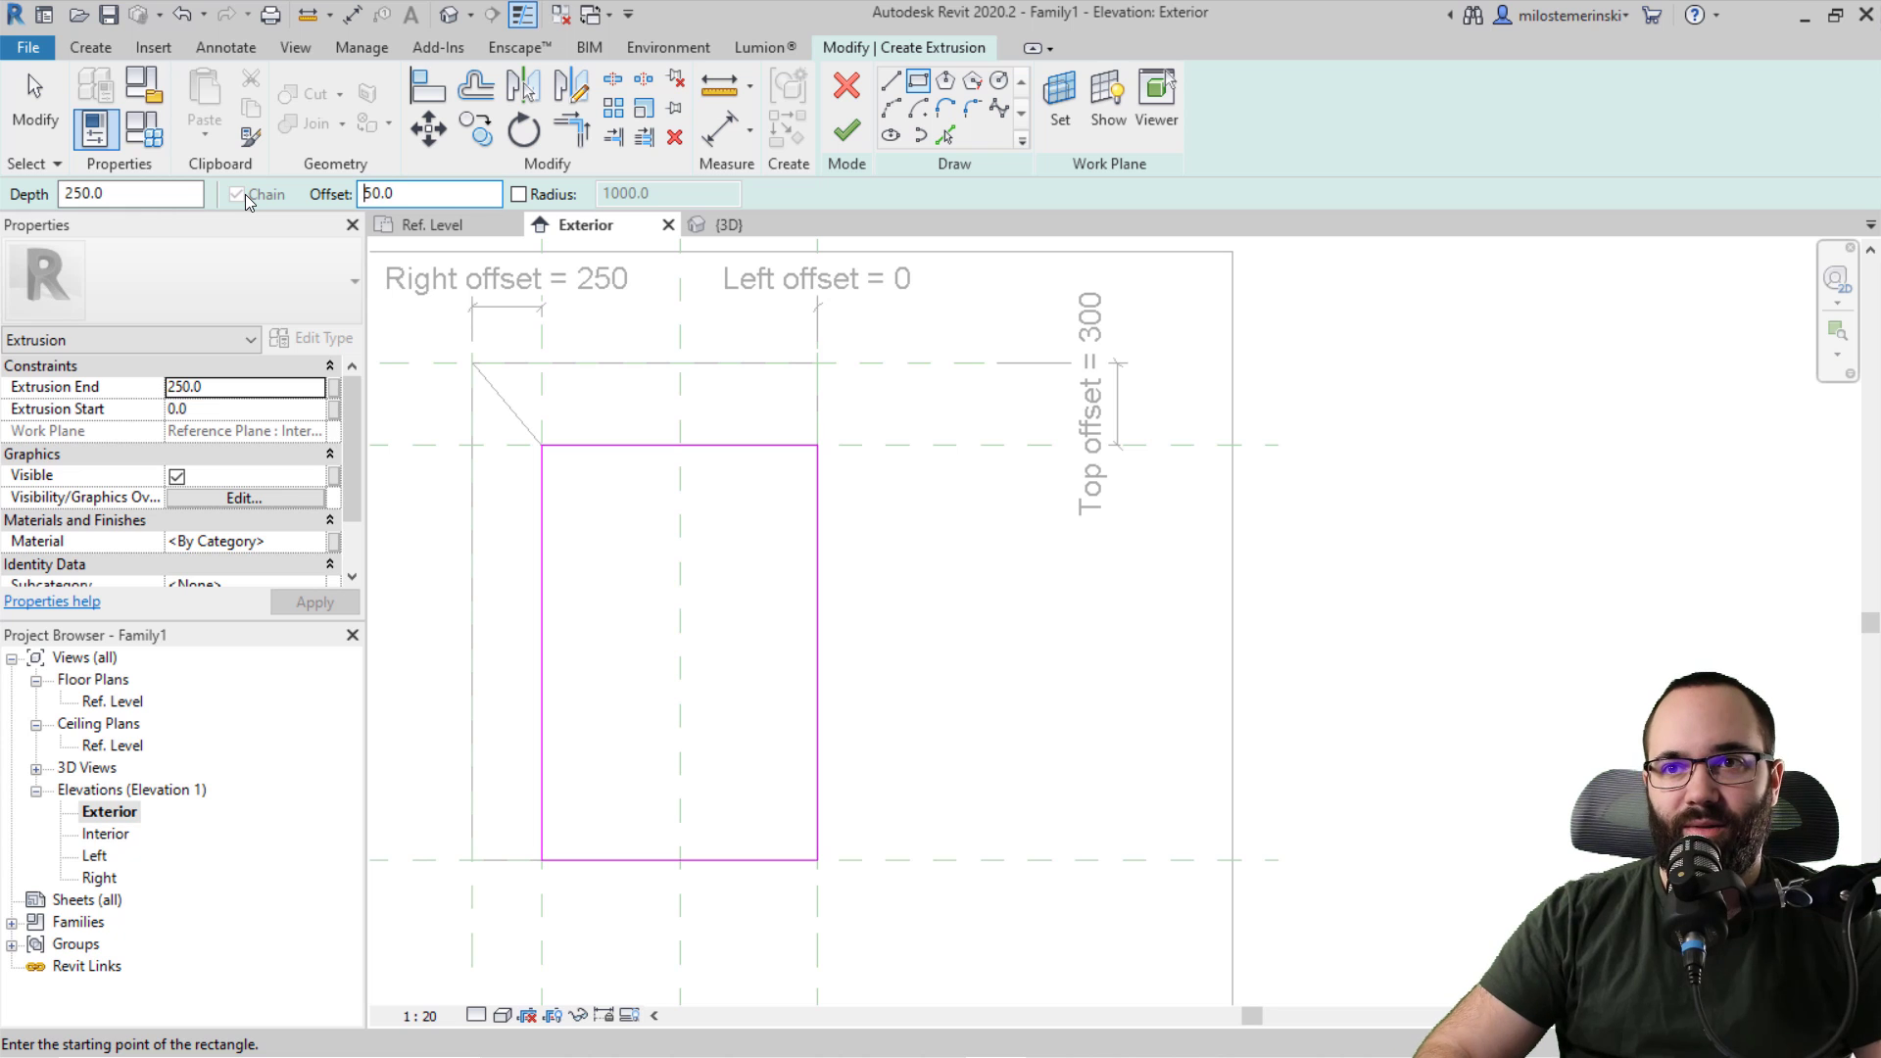
pyautogui.click(542, 446)
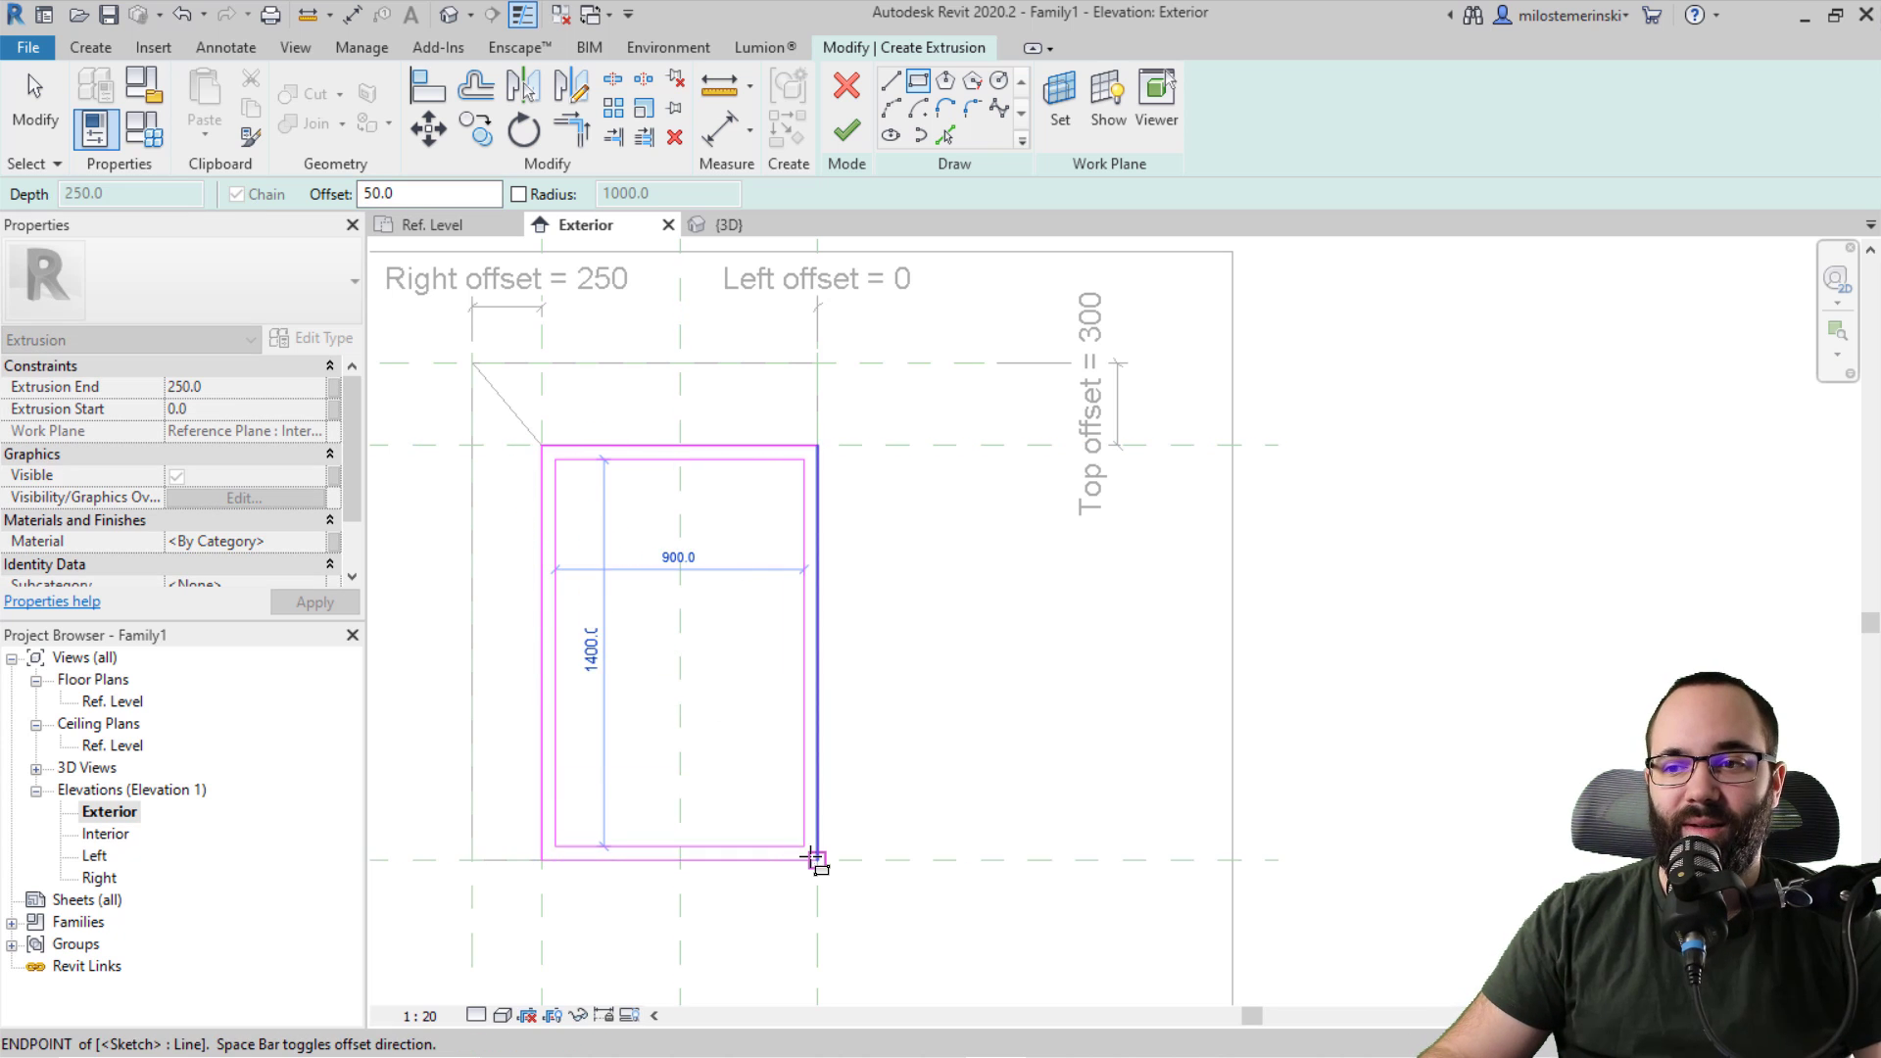
pyautogui.click(662, 801)
pyautogui.press('Escape')
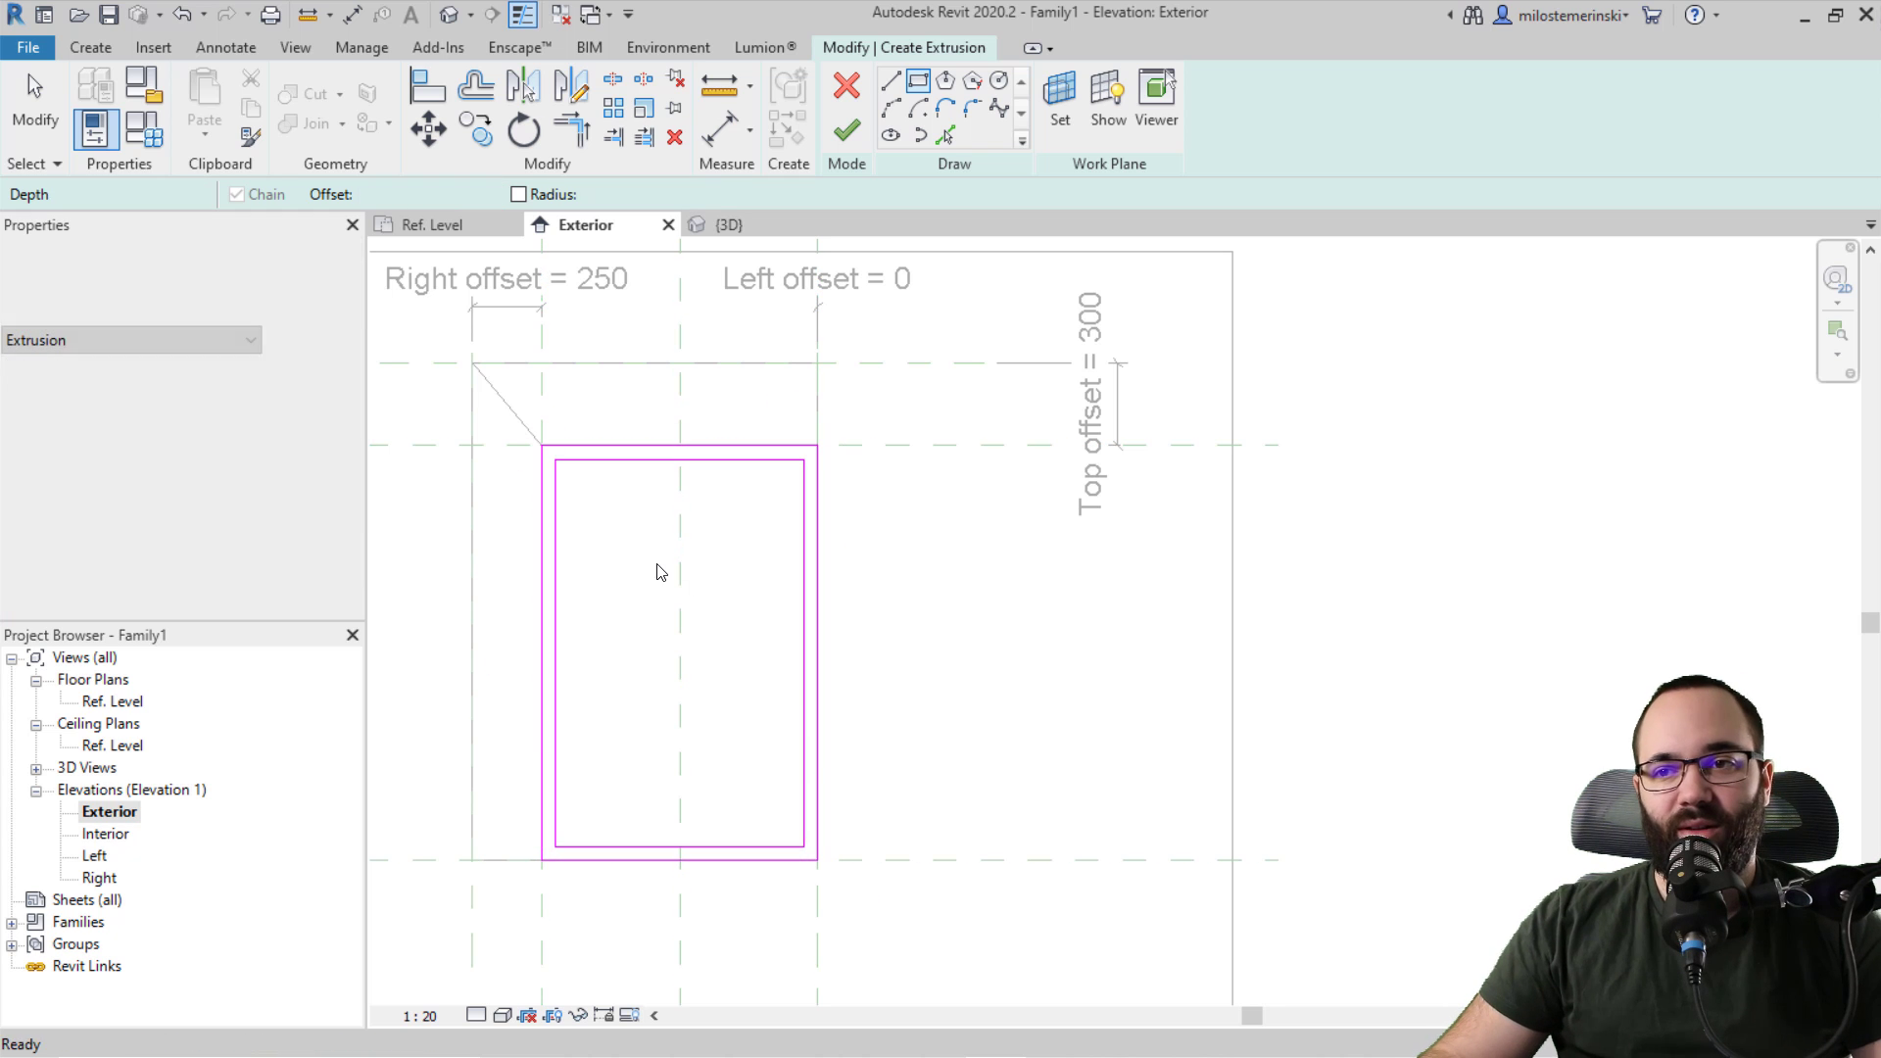
pyautogui.moveTo(726, 571); pyautogui.dragTo(736, 570, button='middle')
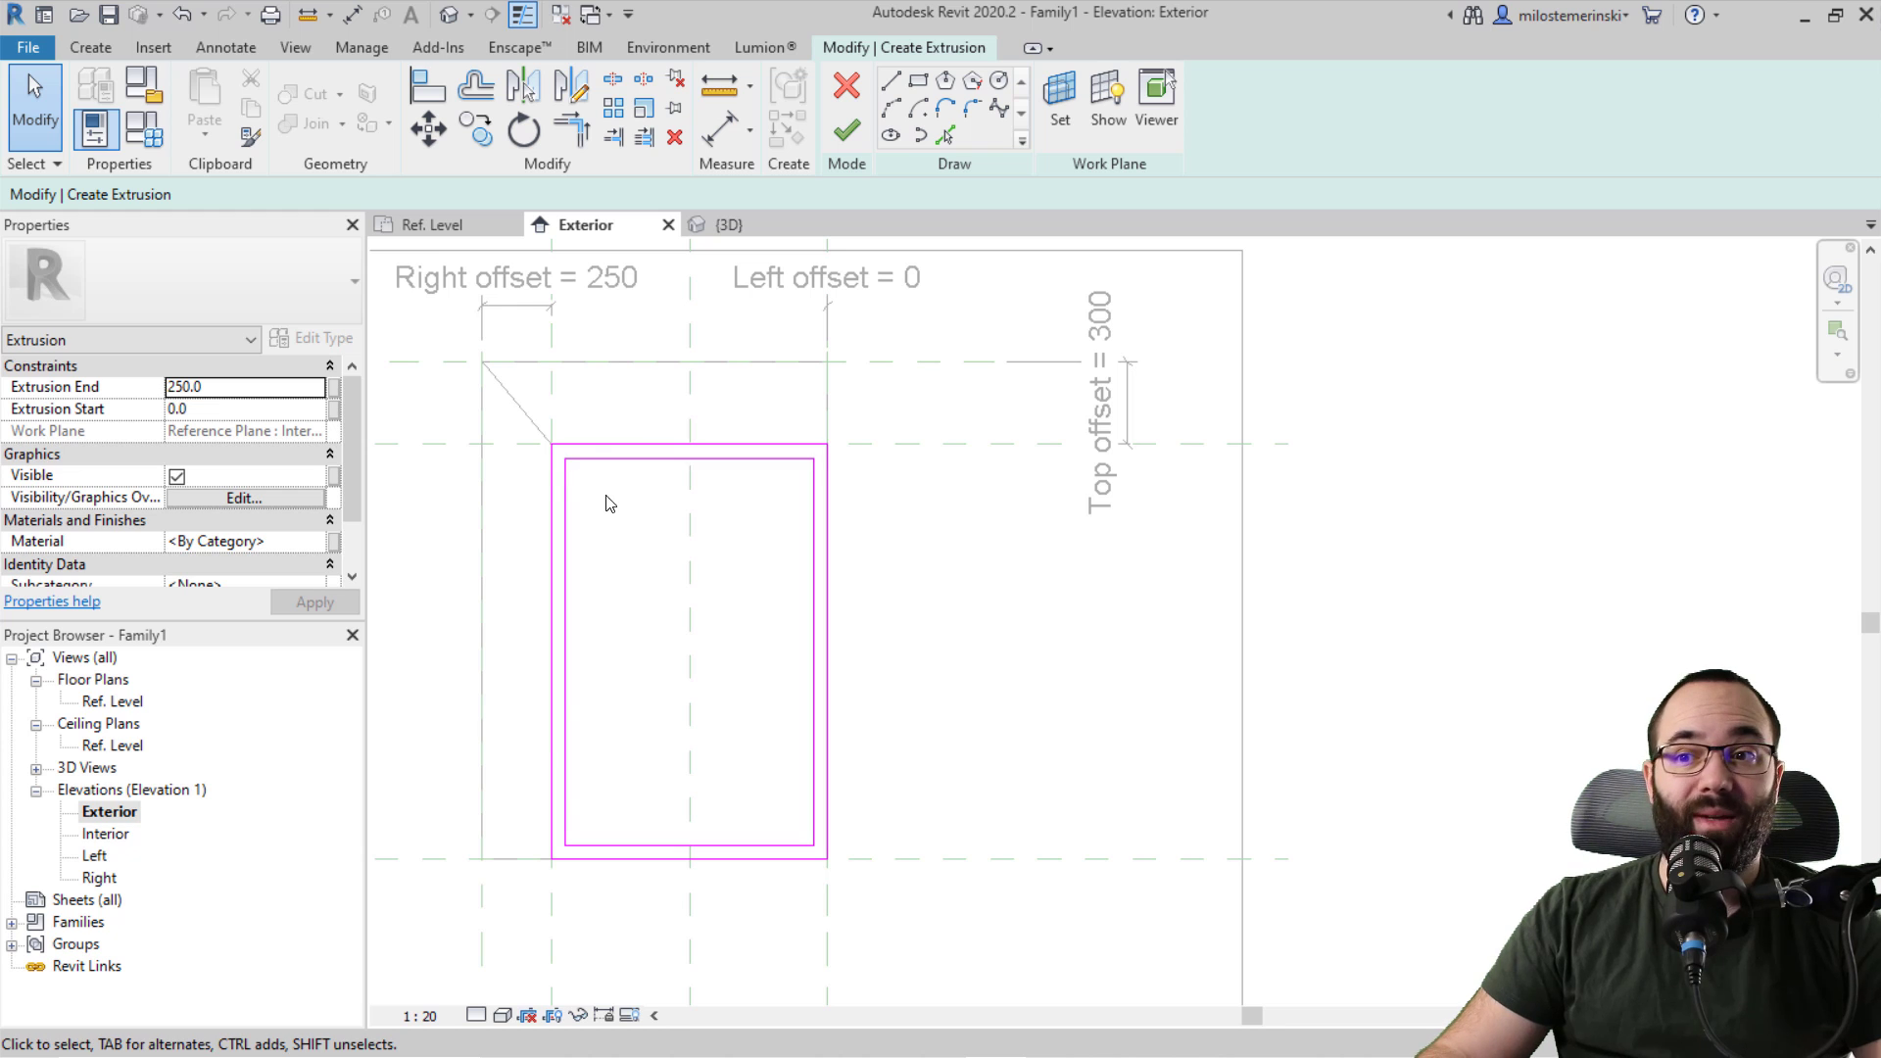
pyautogui.moveTo(700, 532); pyautogui.dragTo(690, 537, button='middle')
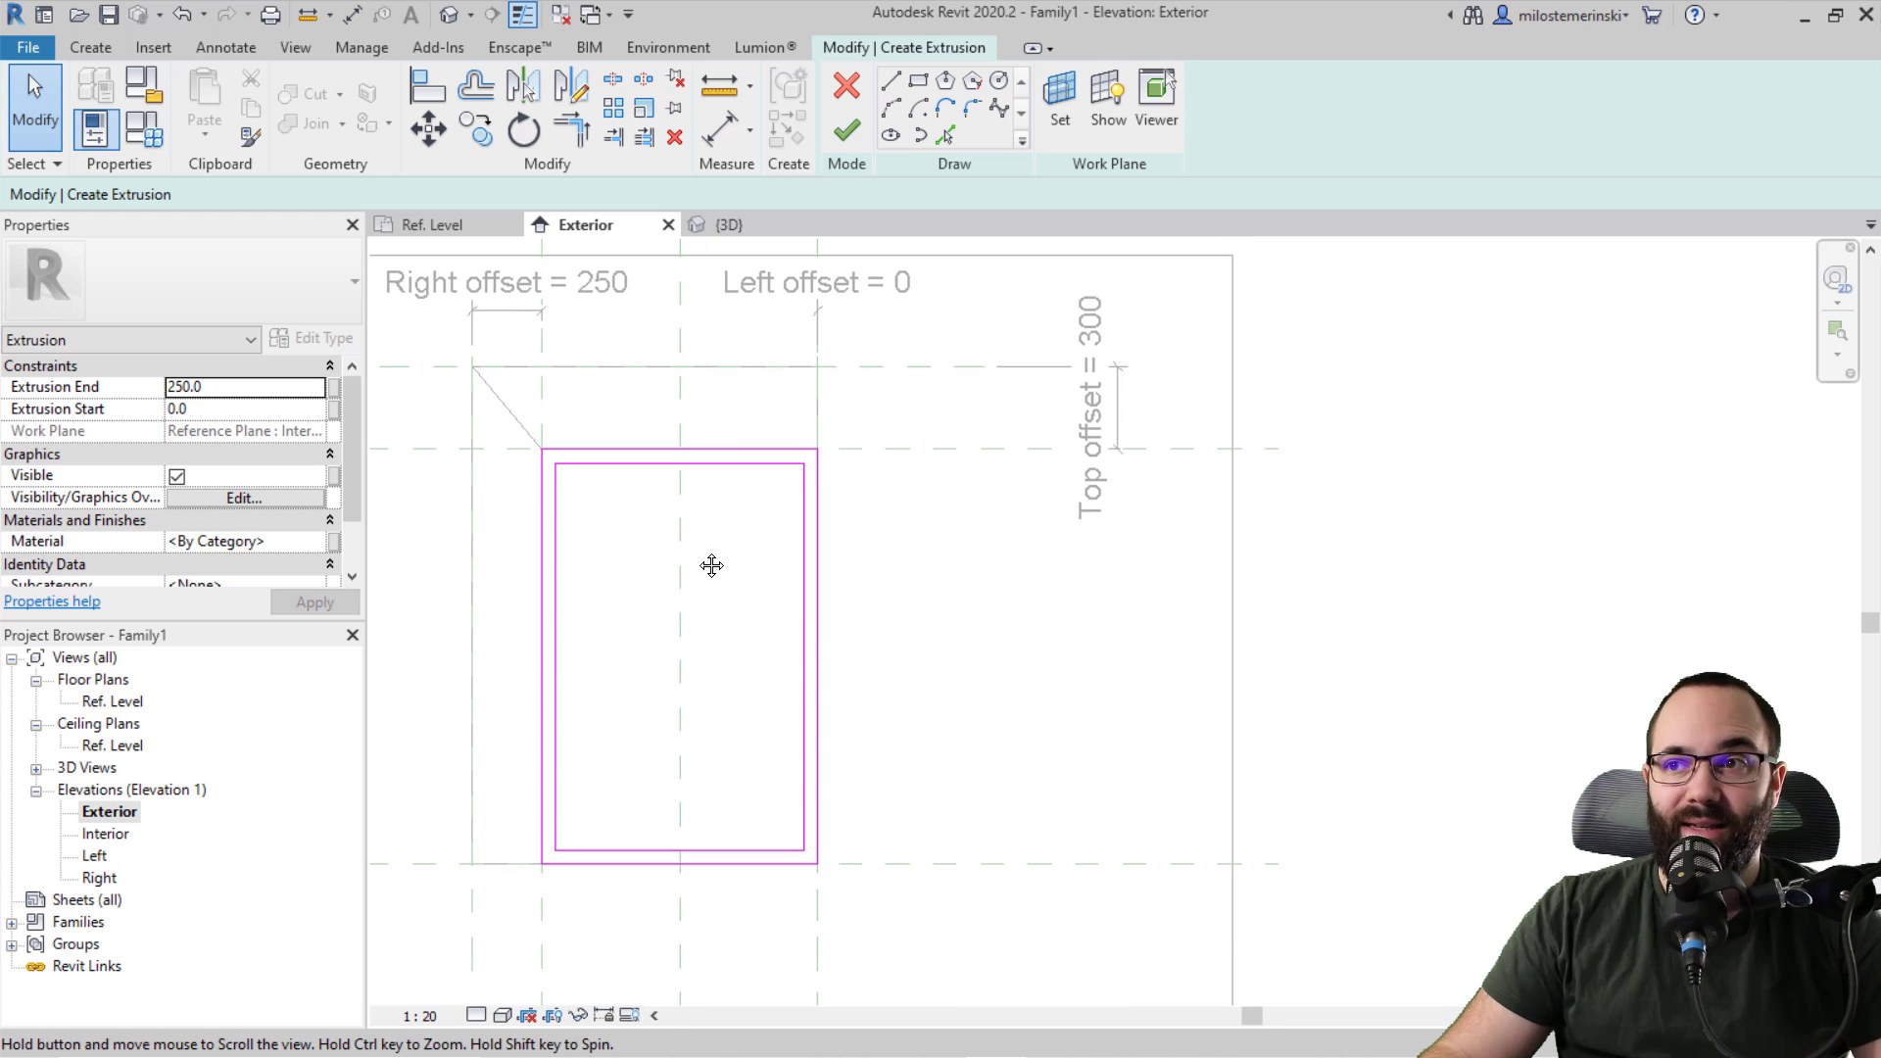
# Step: Dimension the inner rectangle's upper and left-jamb edges from the Head and Left reference planes with aligned dimensions
pyautogui.click(721, 132)
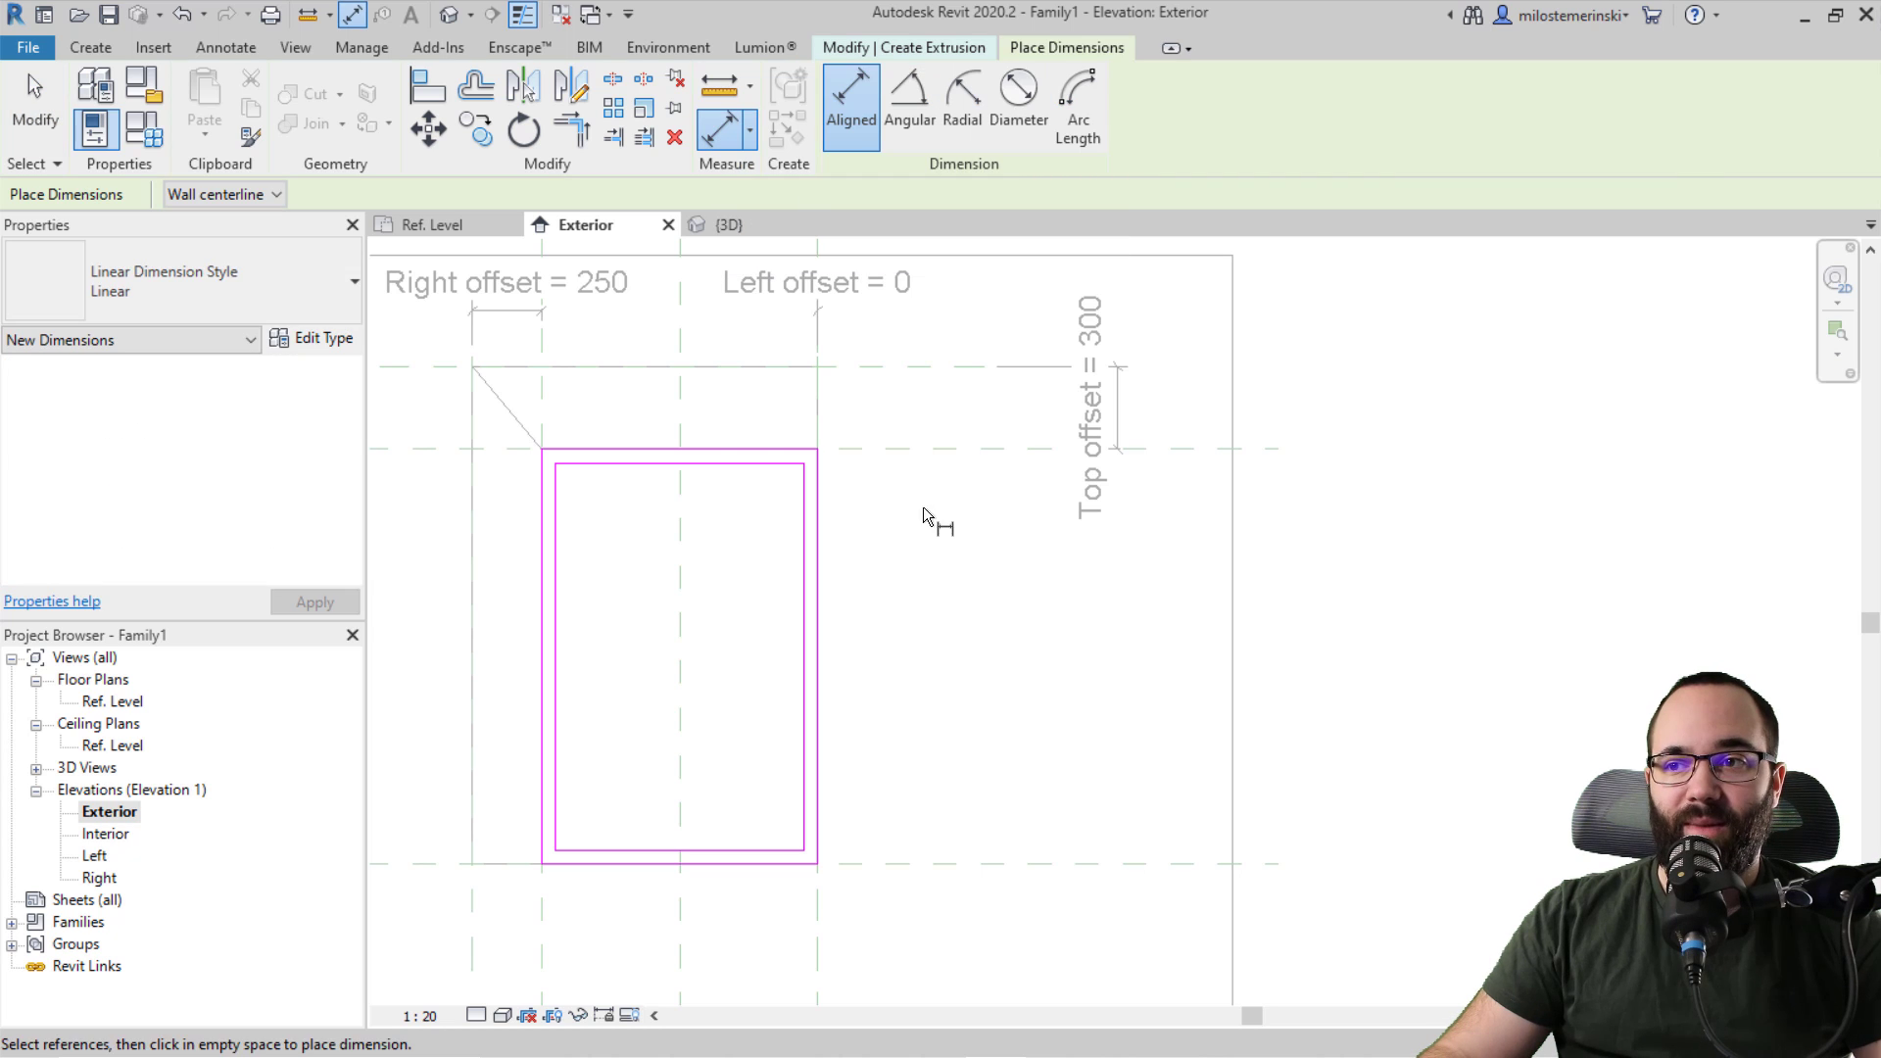
pyautogui.click(867, 451)
pyautogui.click(755, 466)
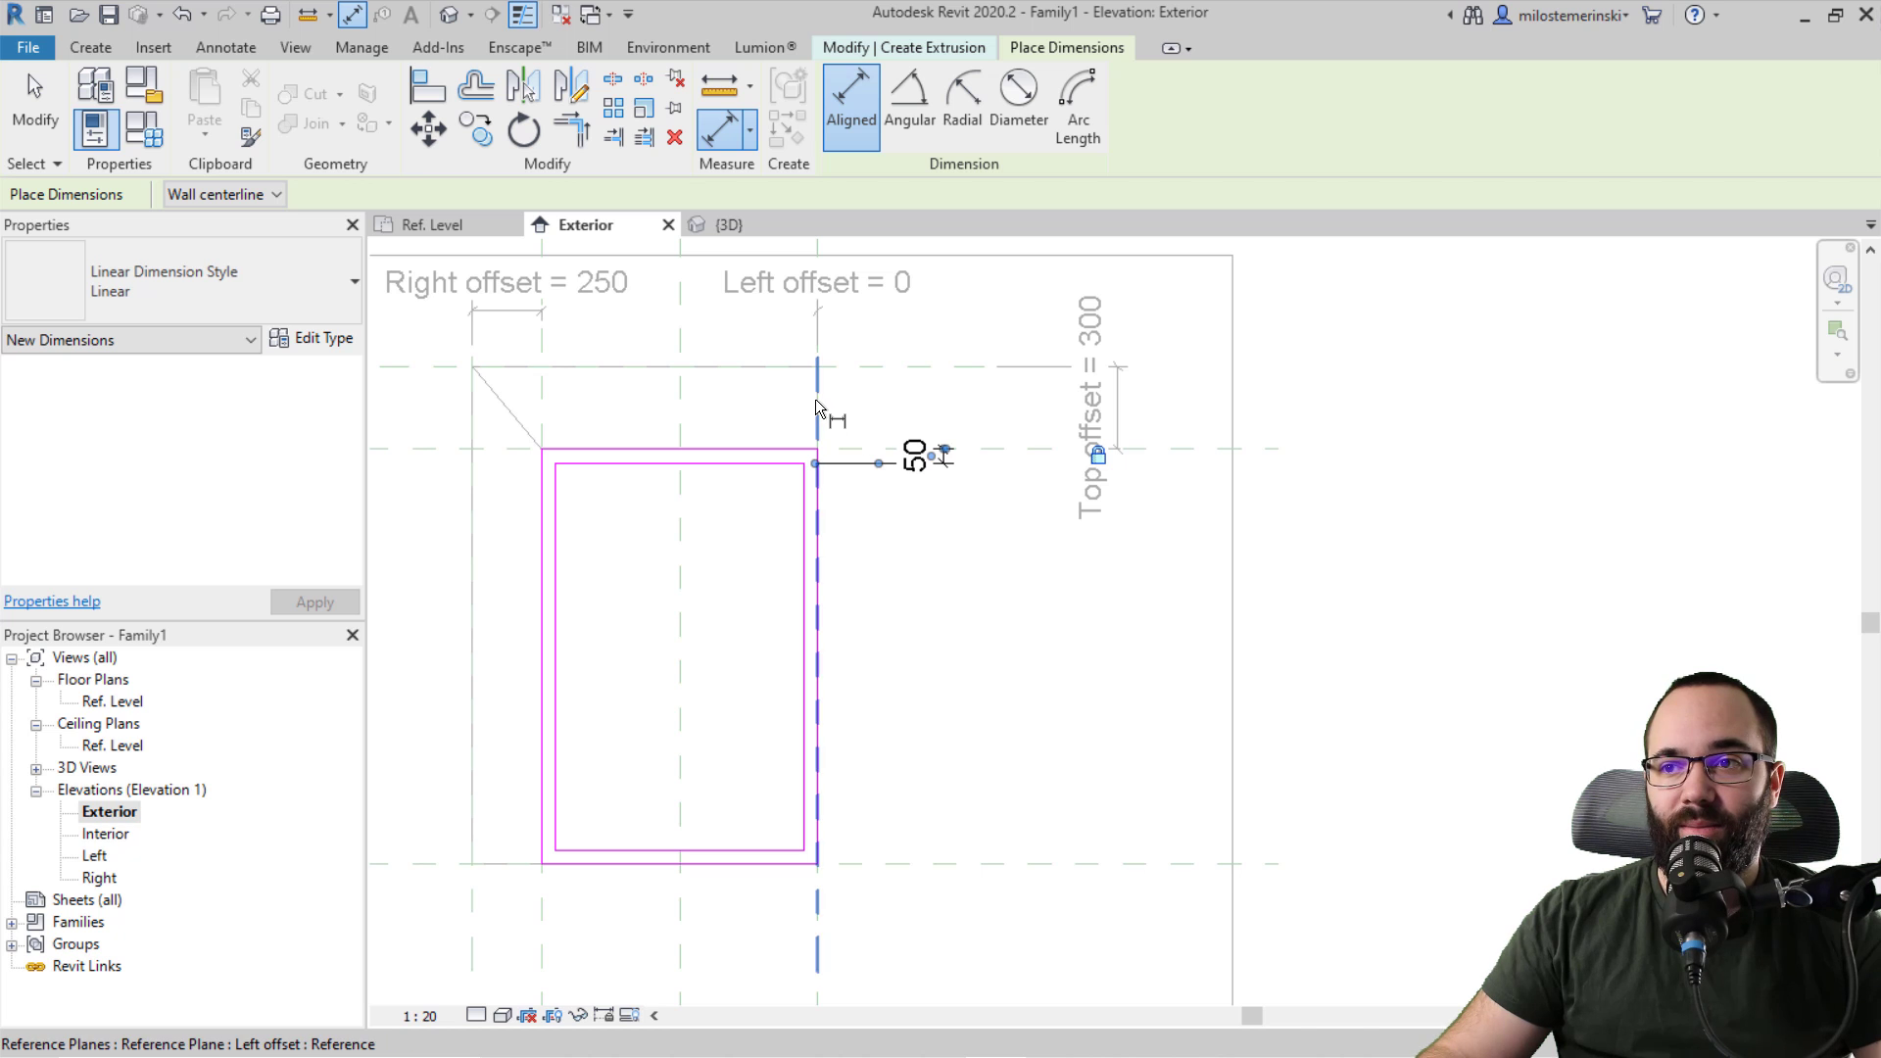
pyautogui.scroll(-3, 817, 401)
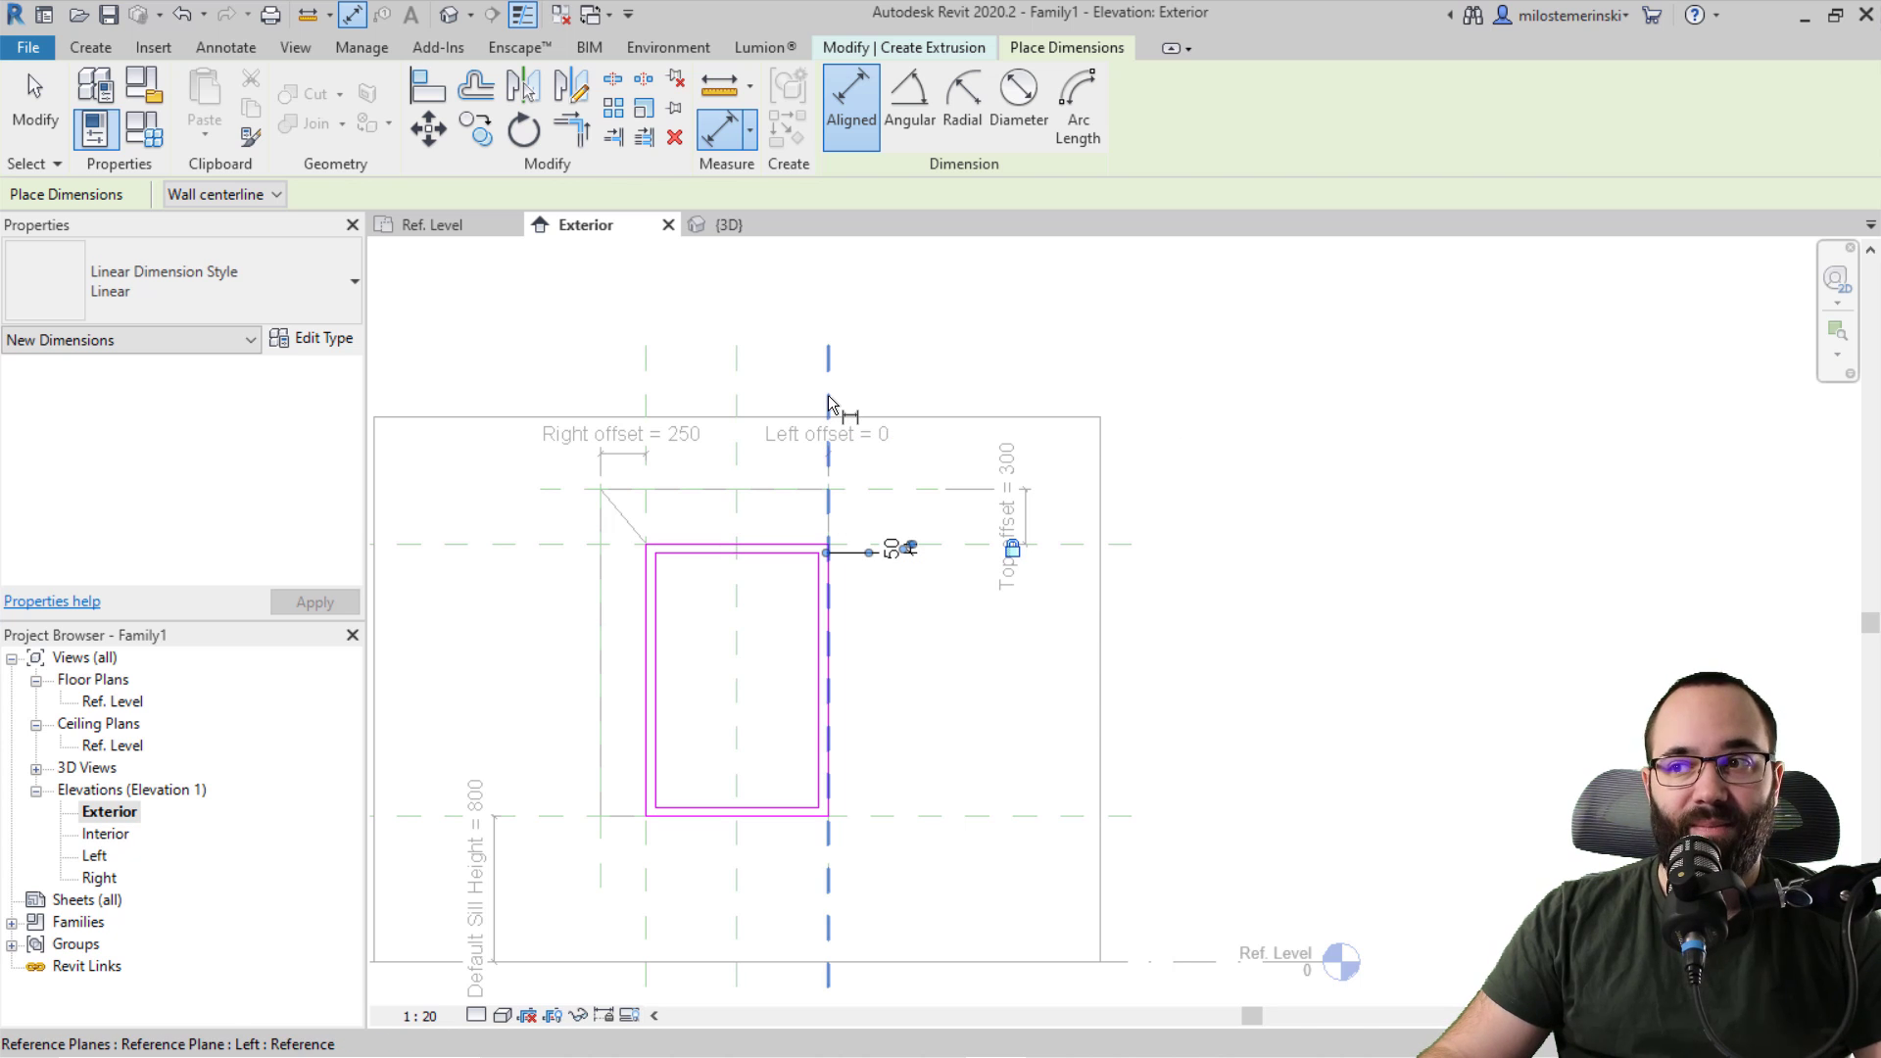
pyautogui.click(819, 600)
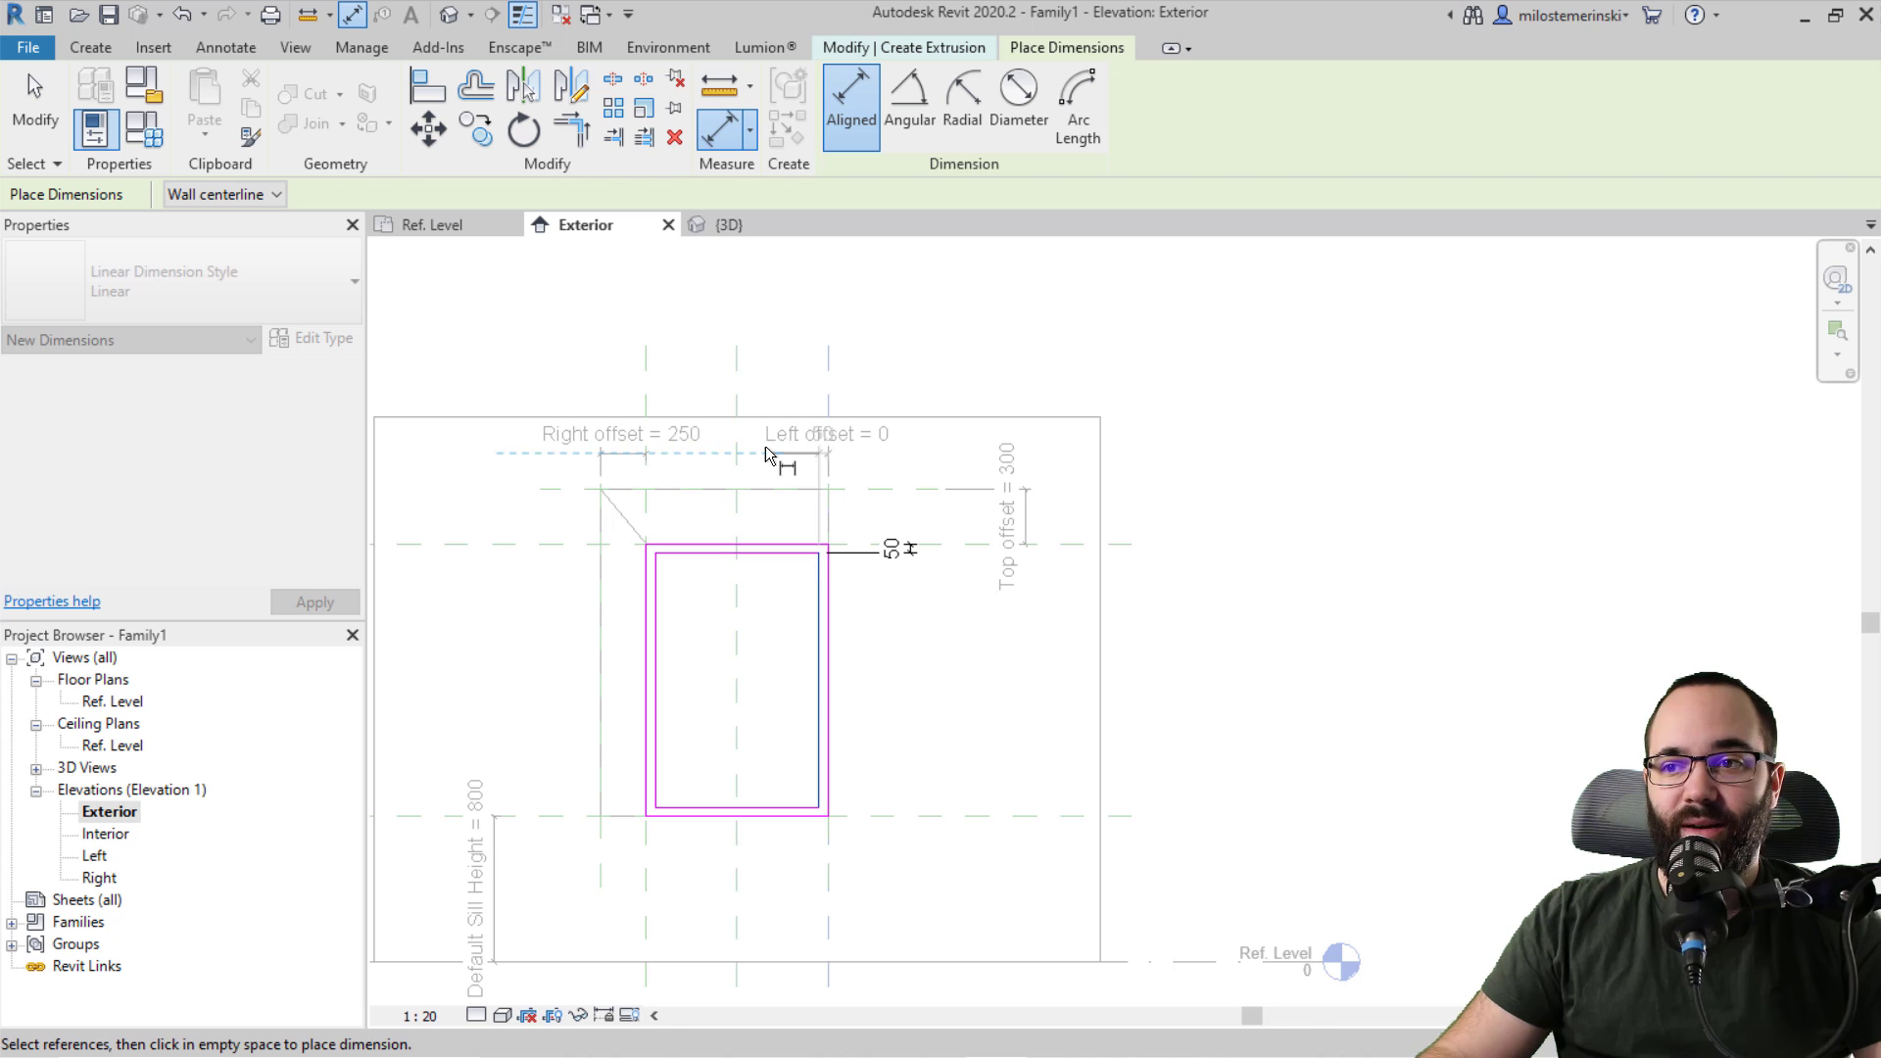
pyautogui.click(750, 390)
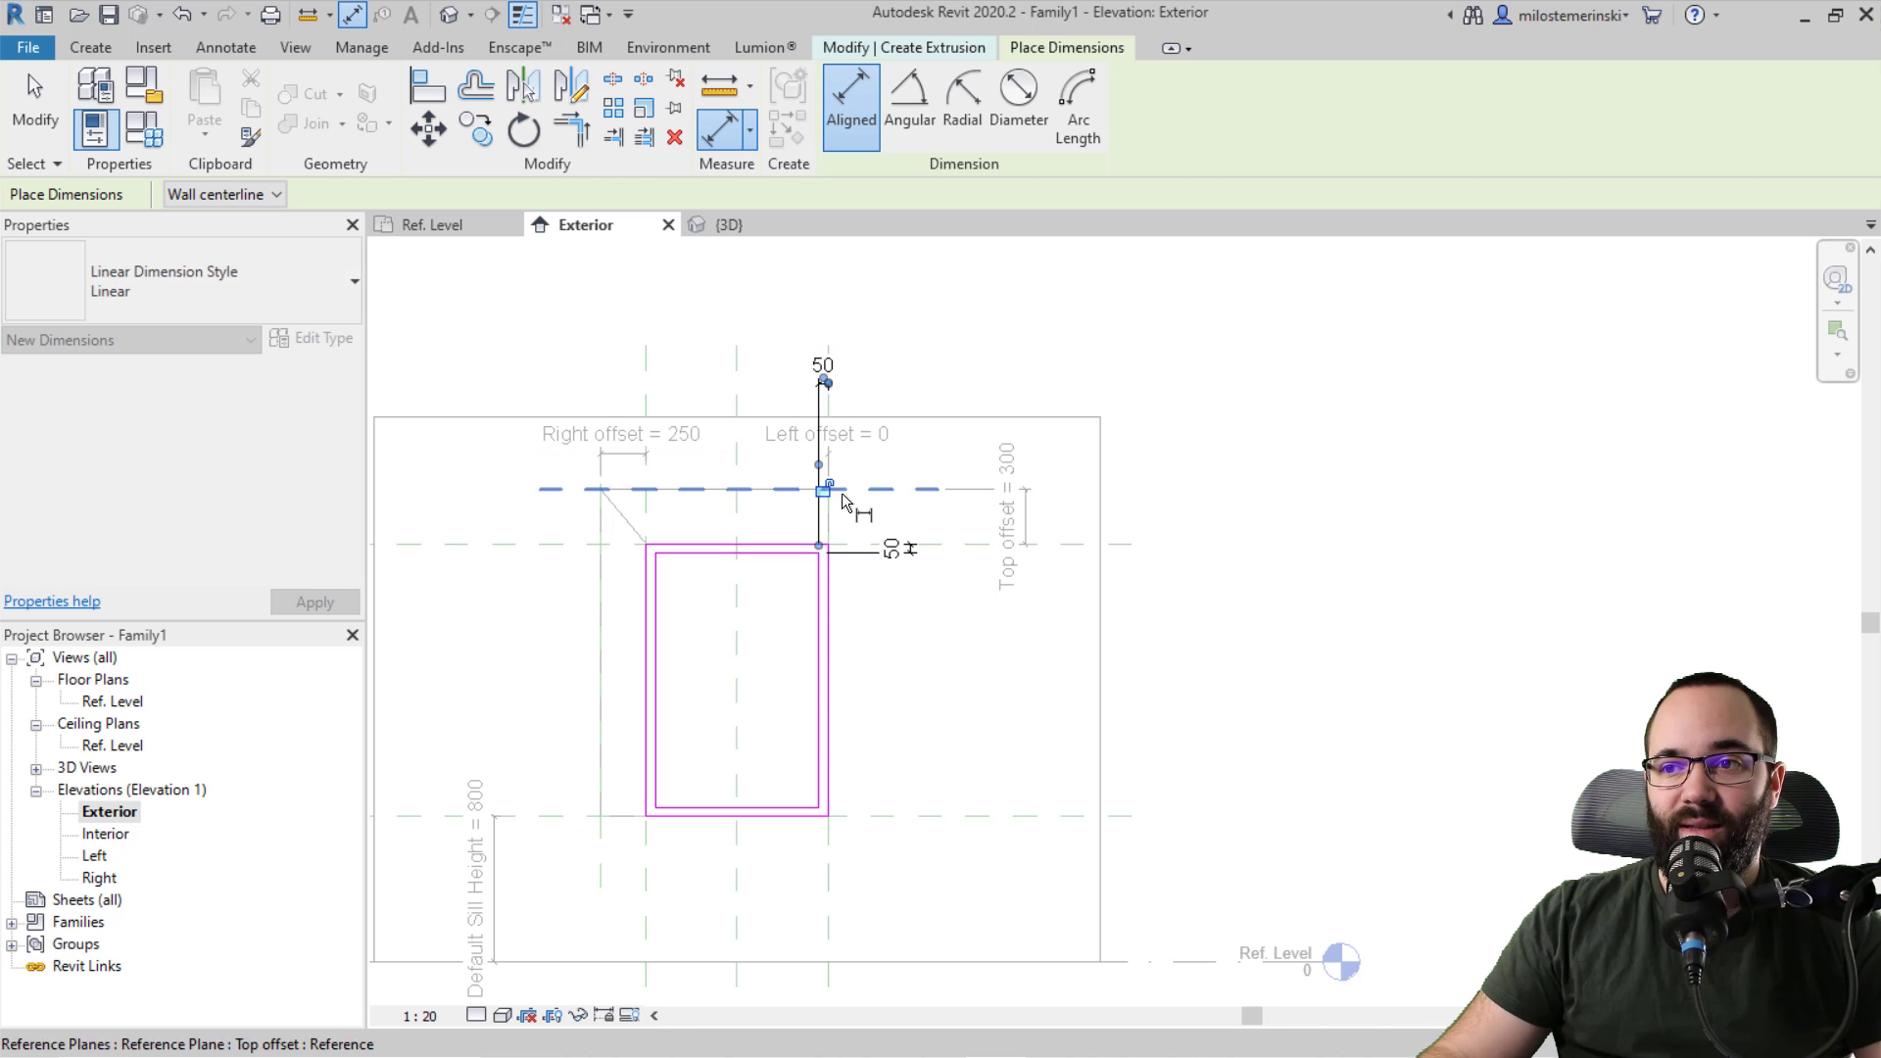
# Step: Dimension the inner rectangle's remaining side and lower edges from the Right and Sill reference planes and lock these dimensions
pyautogui.click(645, 515)
pyautogui.click(666, 576)
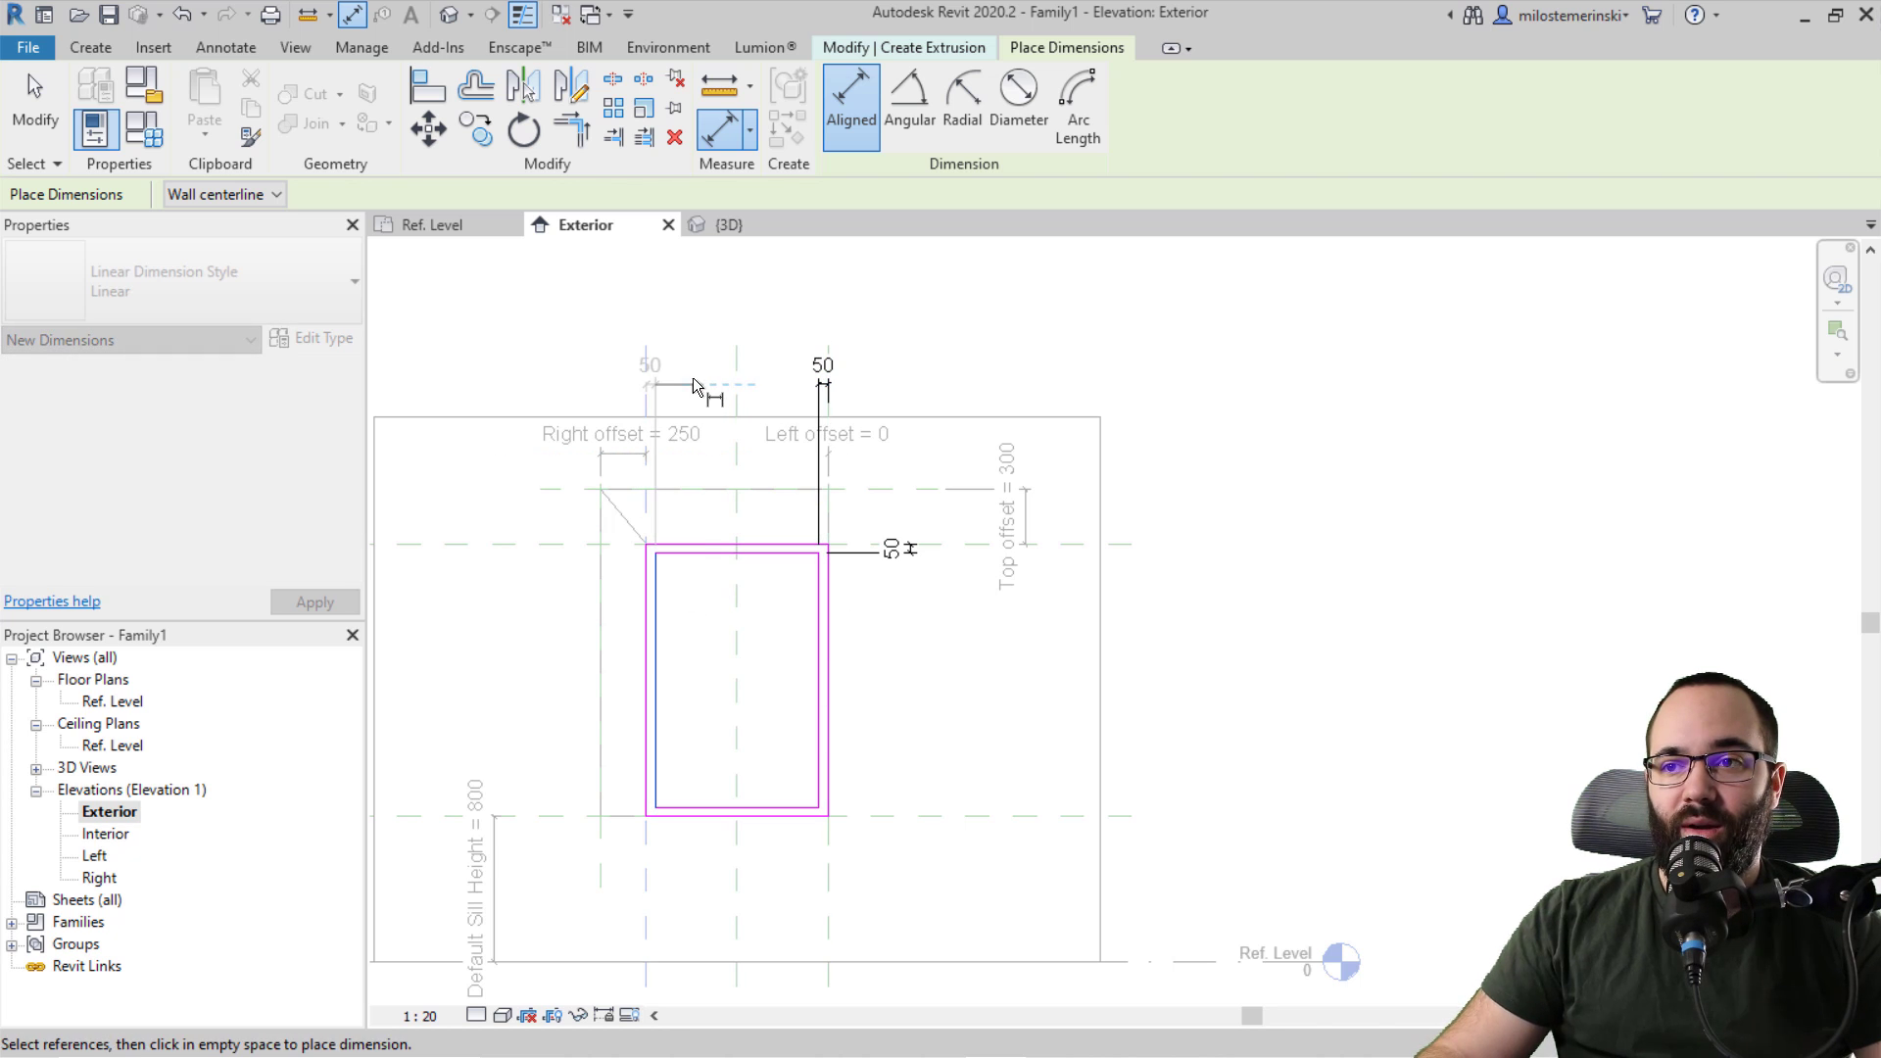
pyautogui.click(692, 380)
pyautogui.click(650, 490)
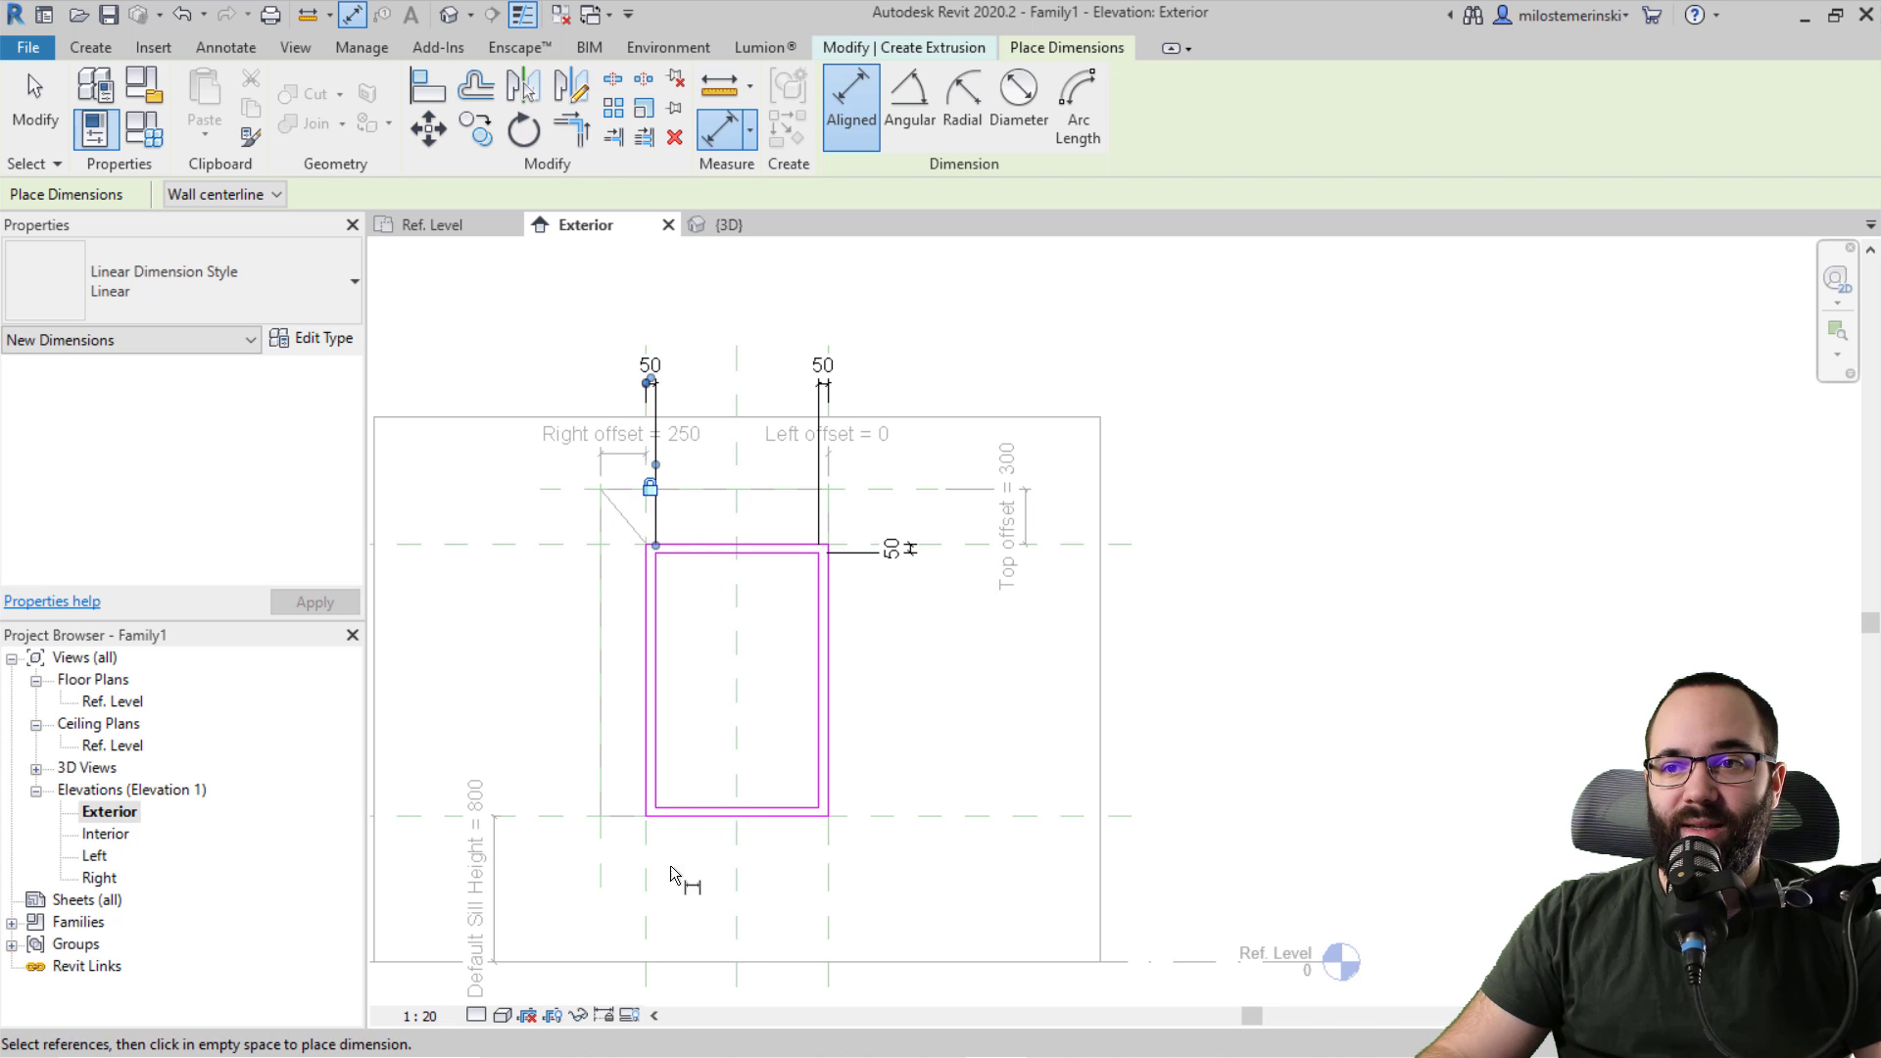
pyautogui.click(578, 825)
pyautogui.click(688, 806)
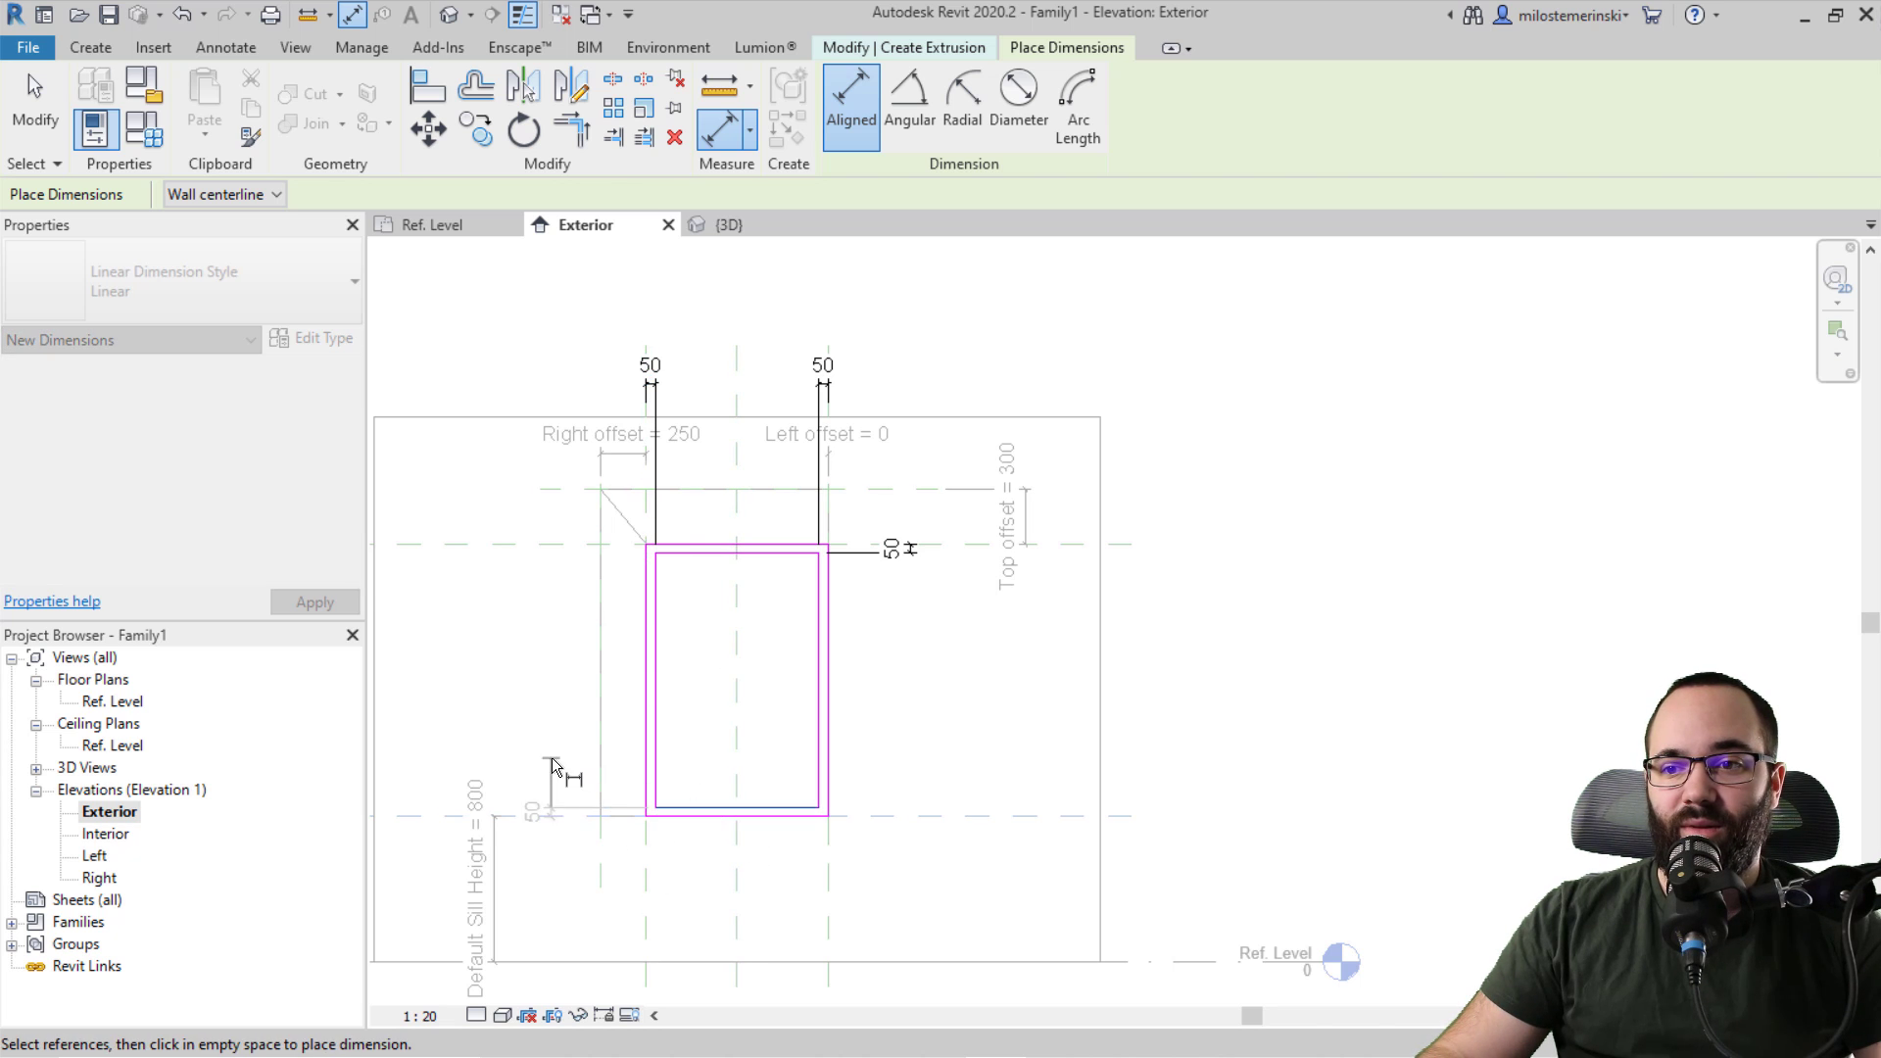
pyautogui.click(551, 764)
pyautogui.click(655, 809)
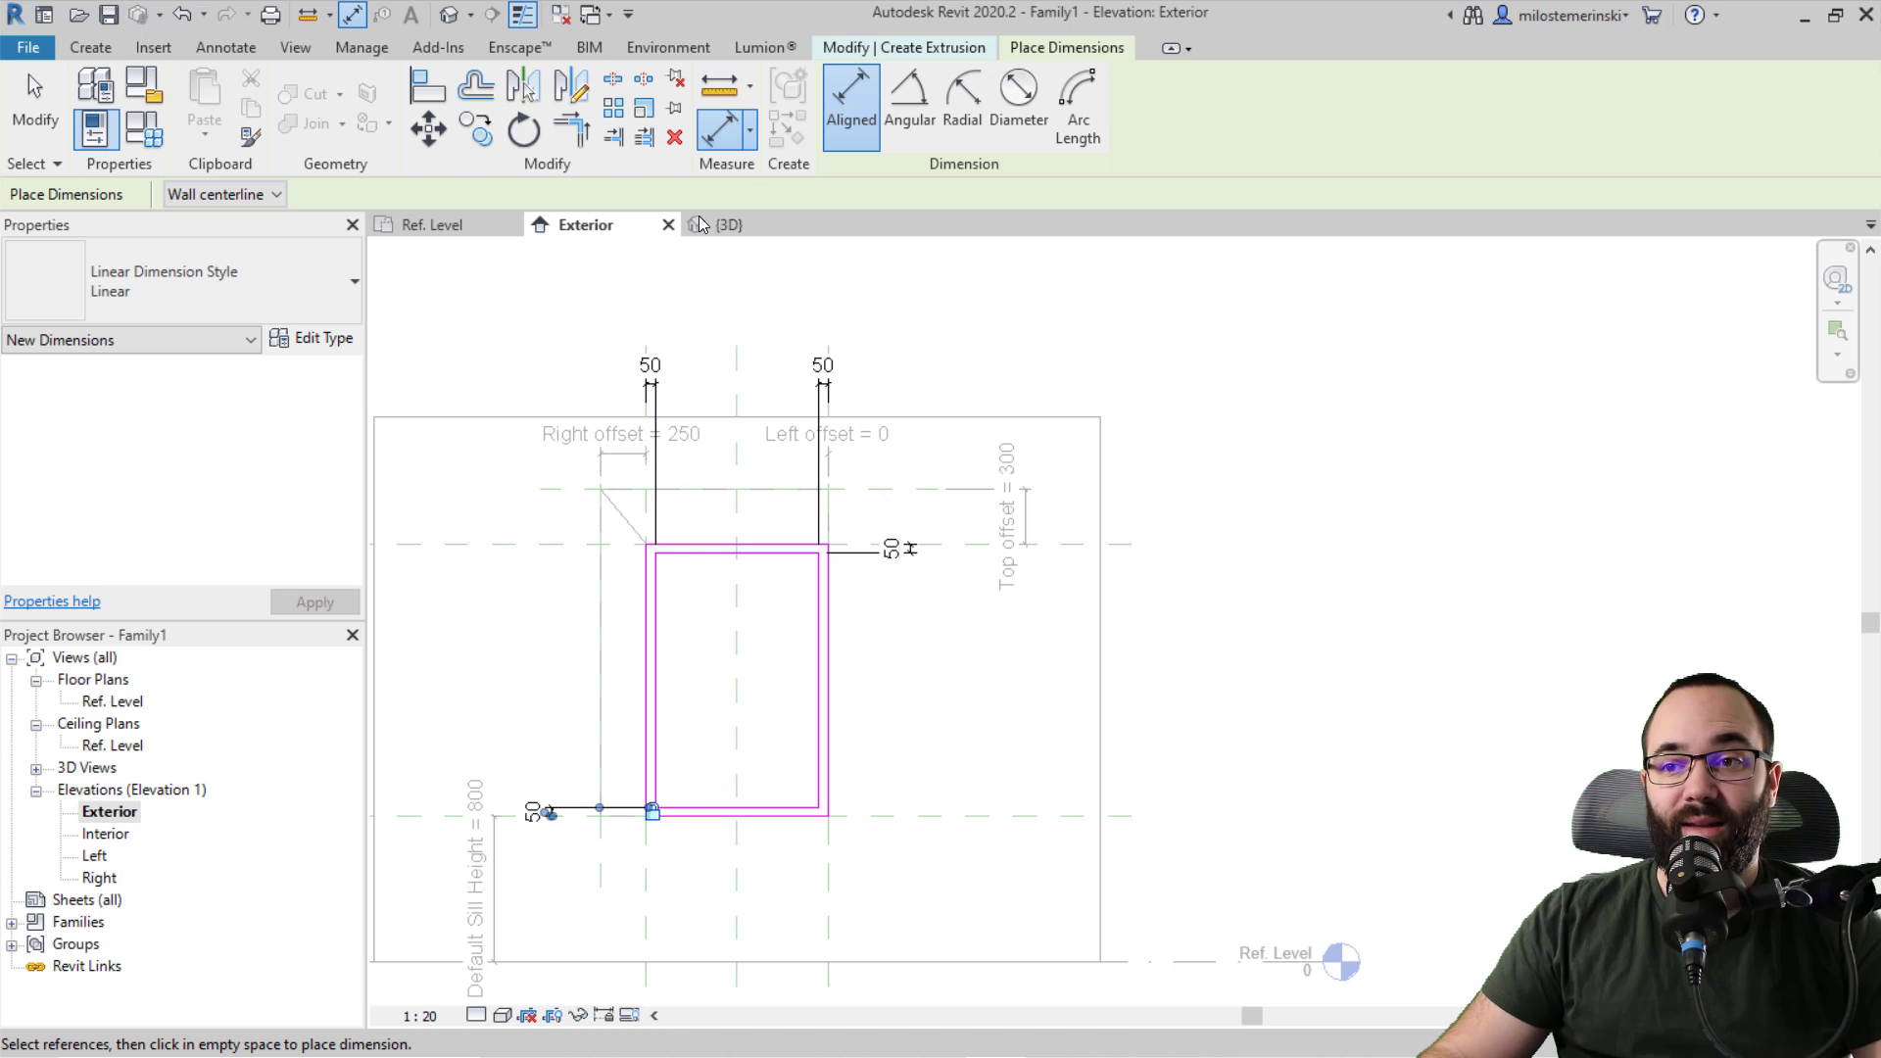
# Step: Finish the frame extrusion and, in the Ref. Level plan, stretch its end to -60 at the reference plane where the splay begins
pyautogui.click(57, 129)
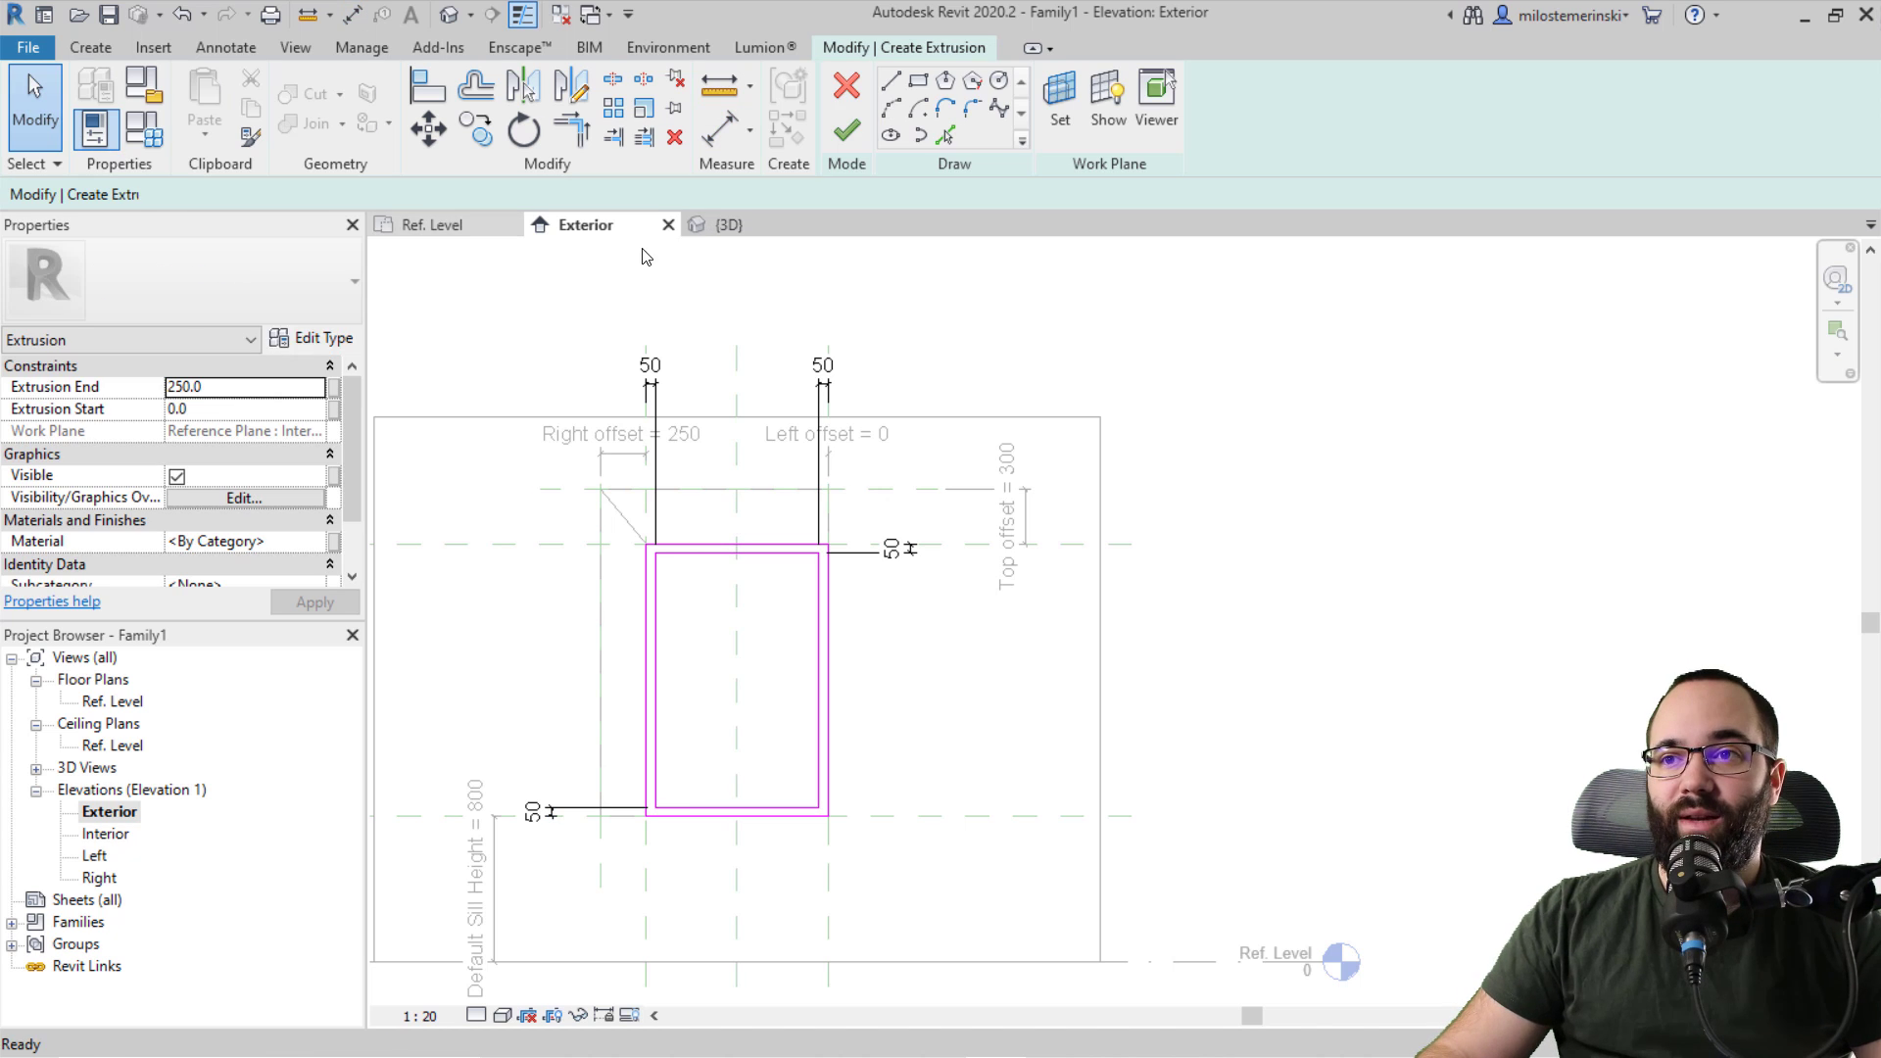
pyautogui.click(838, 132)
pyautogui.click(431, 224)
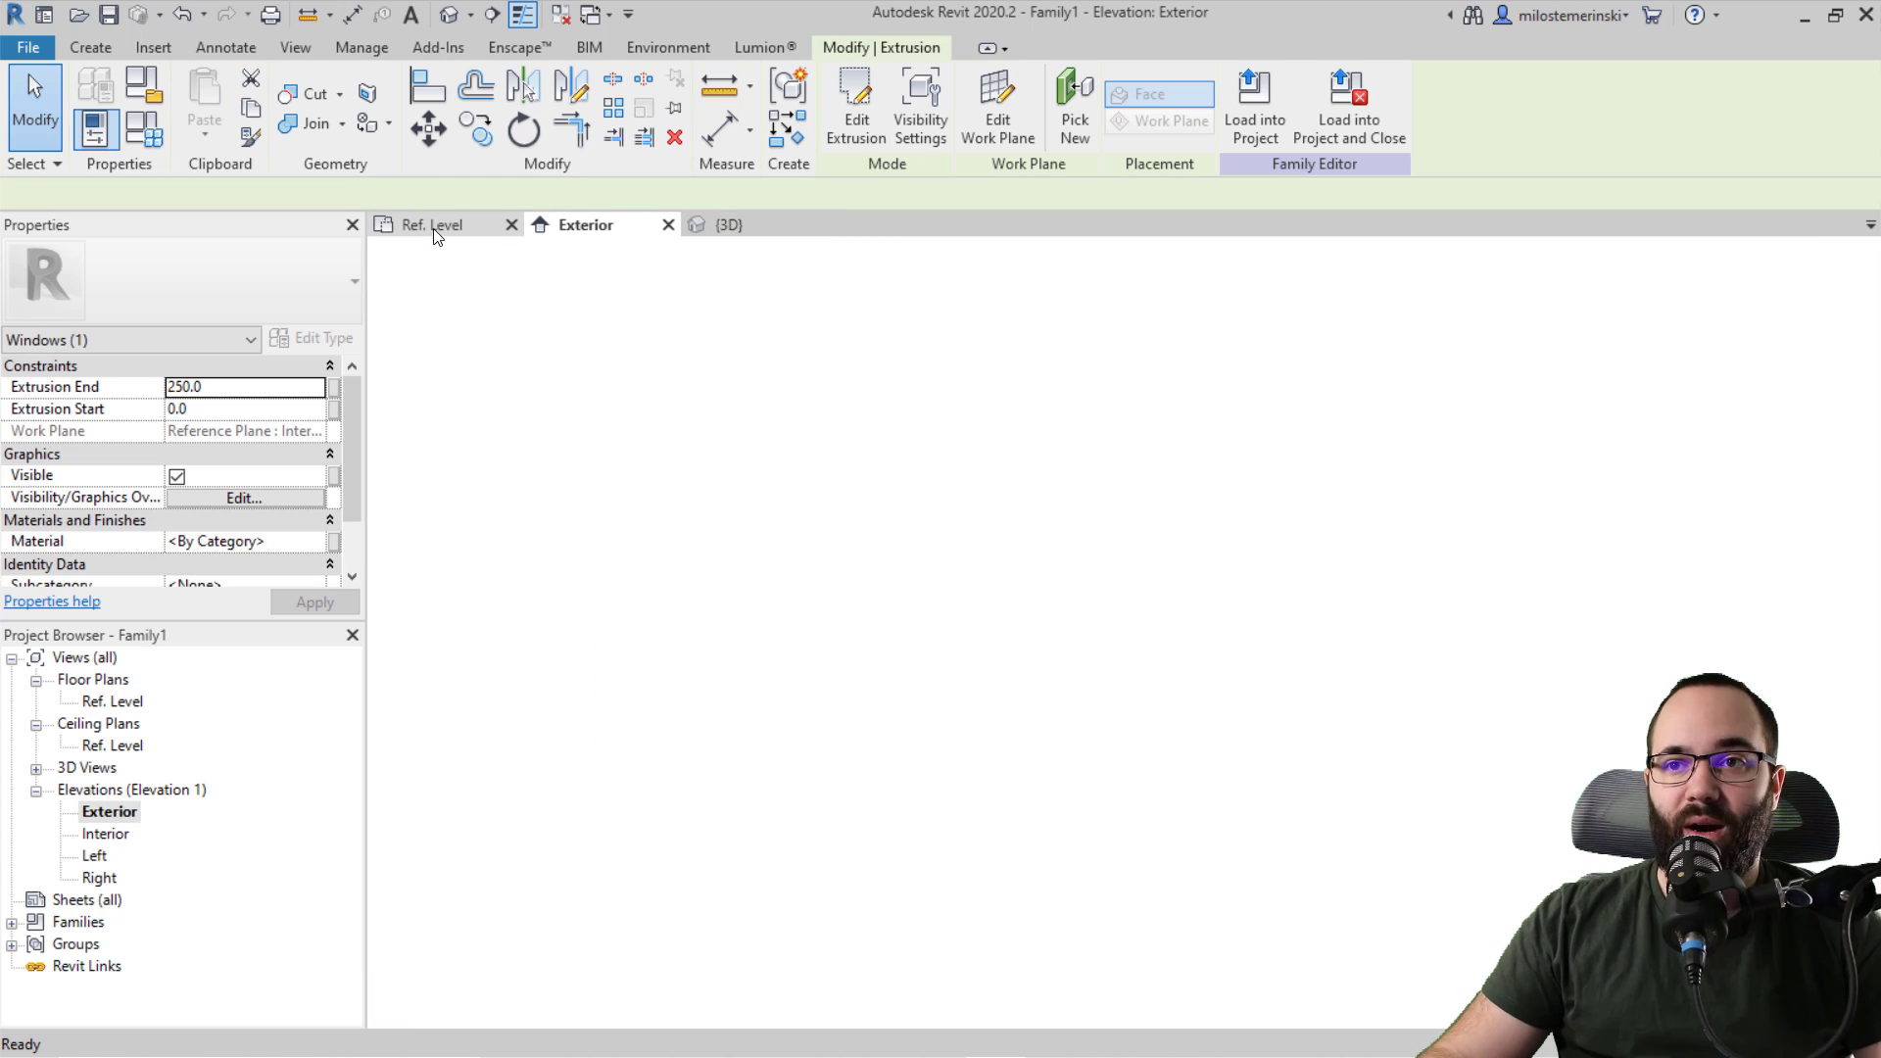
pyautogui.scroll(1, 992, 799)
pyautogui.moveTo(987, 740); pyautogui.dragTo(997, 532)
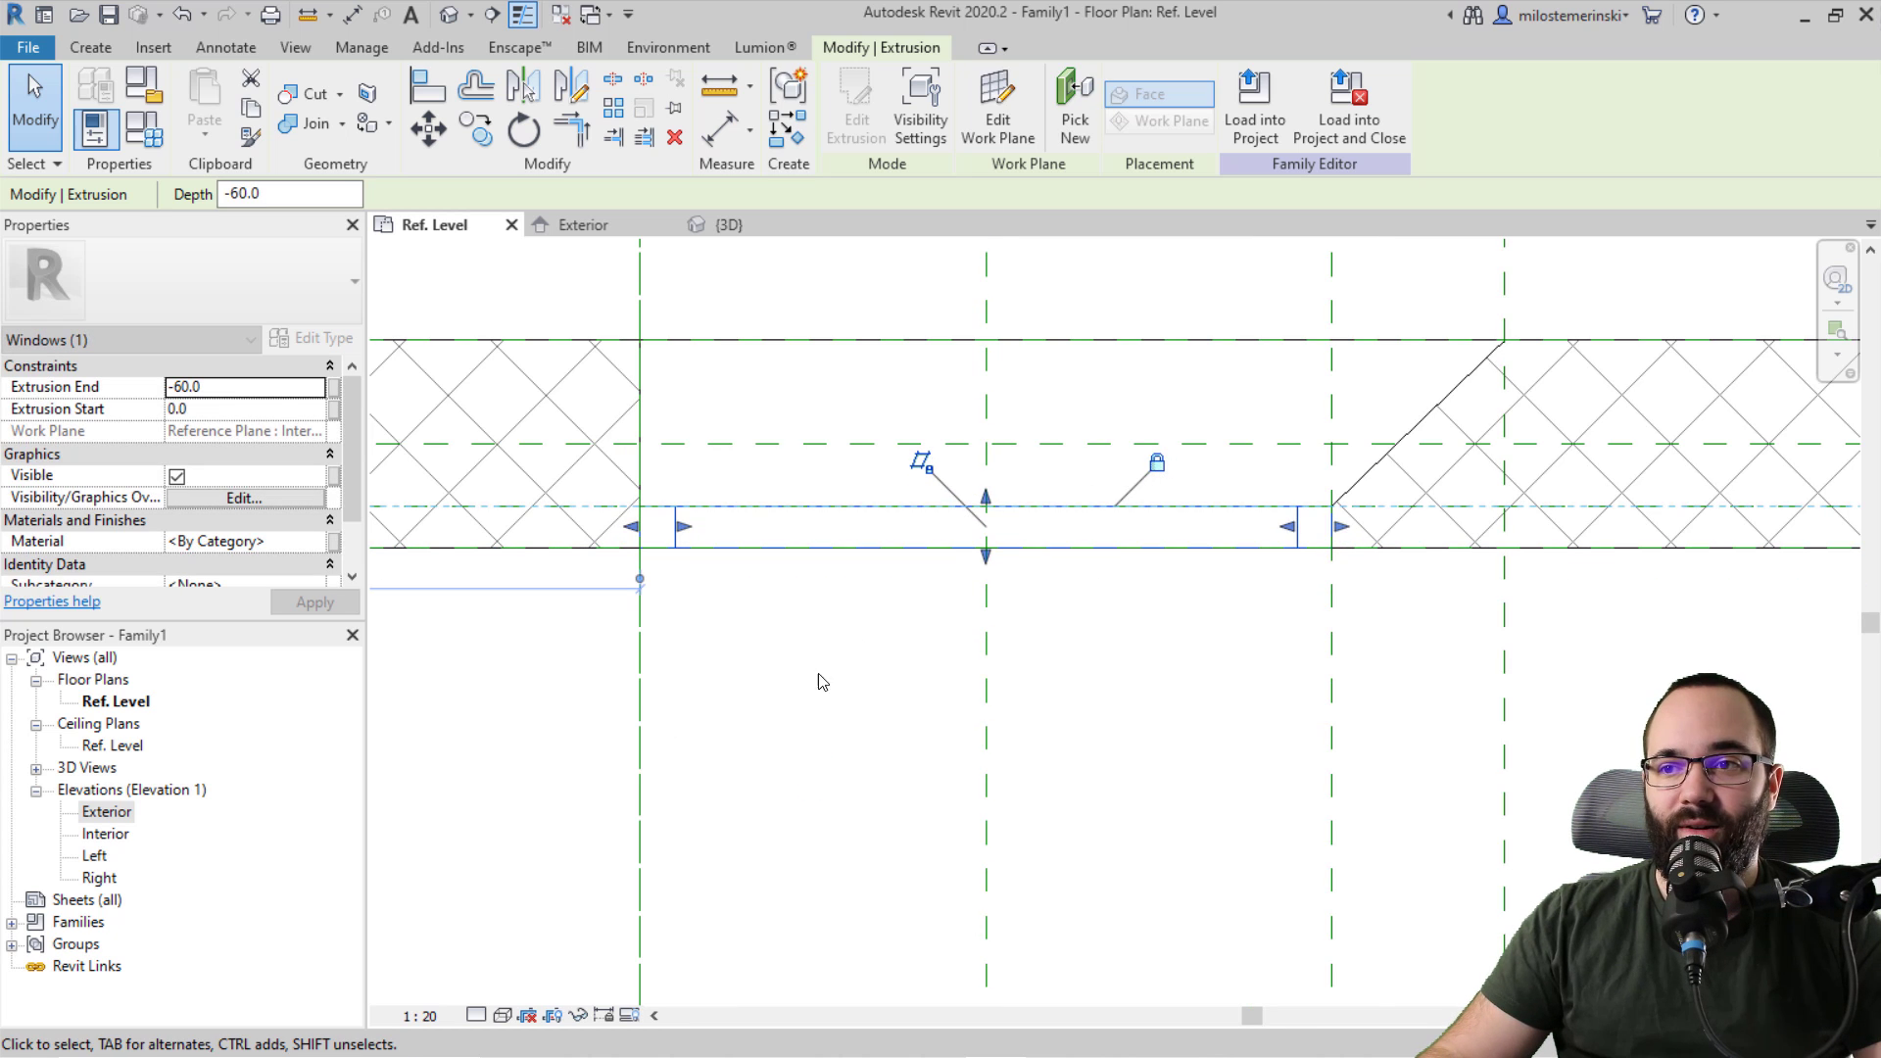
pyautogui.click(784, 637)
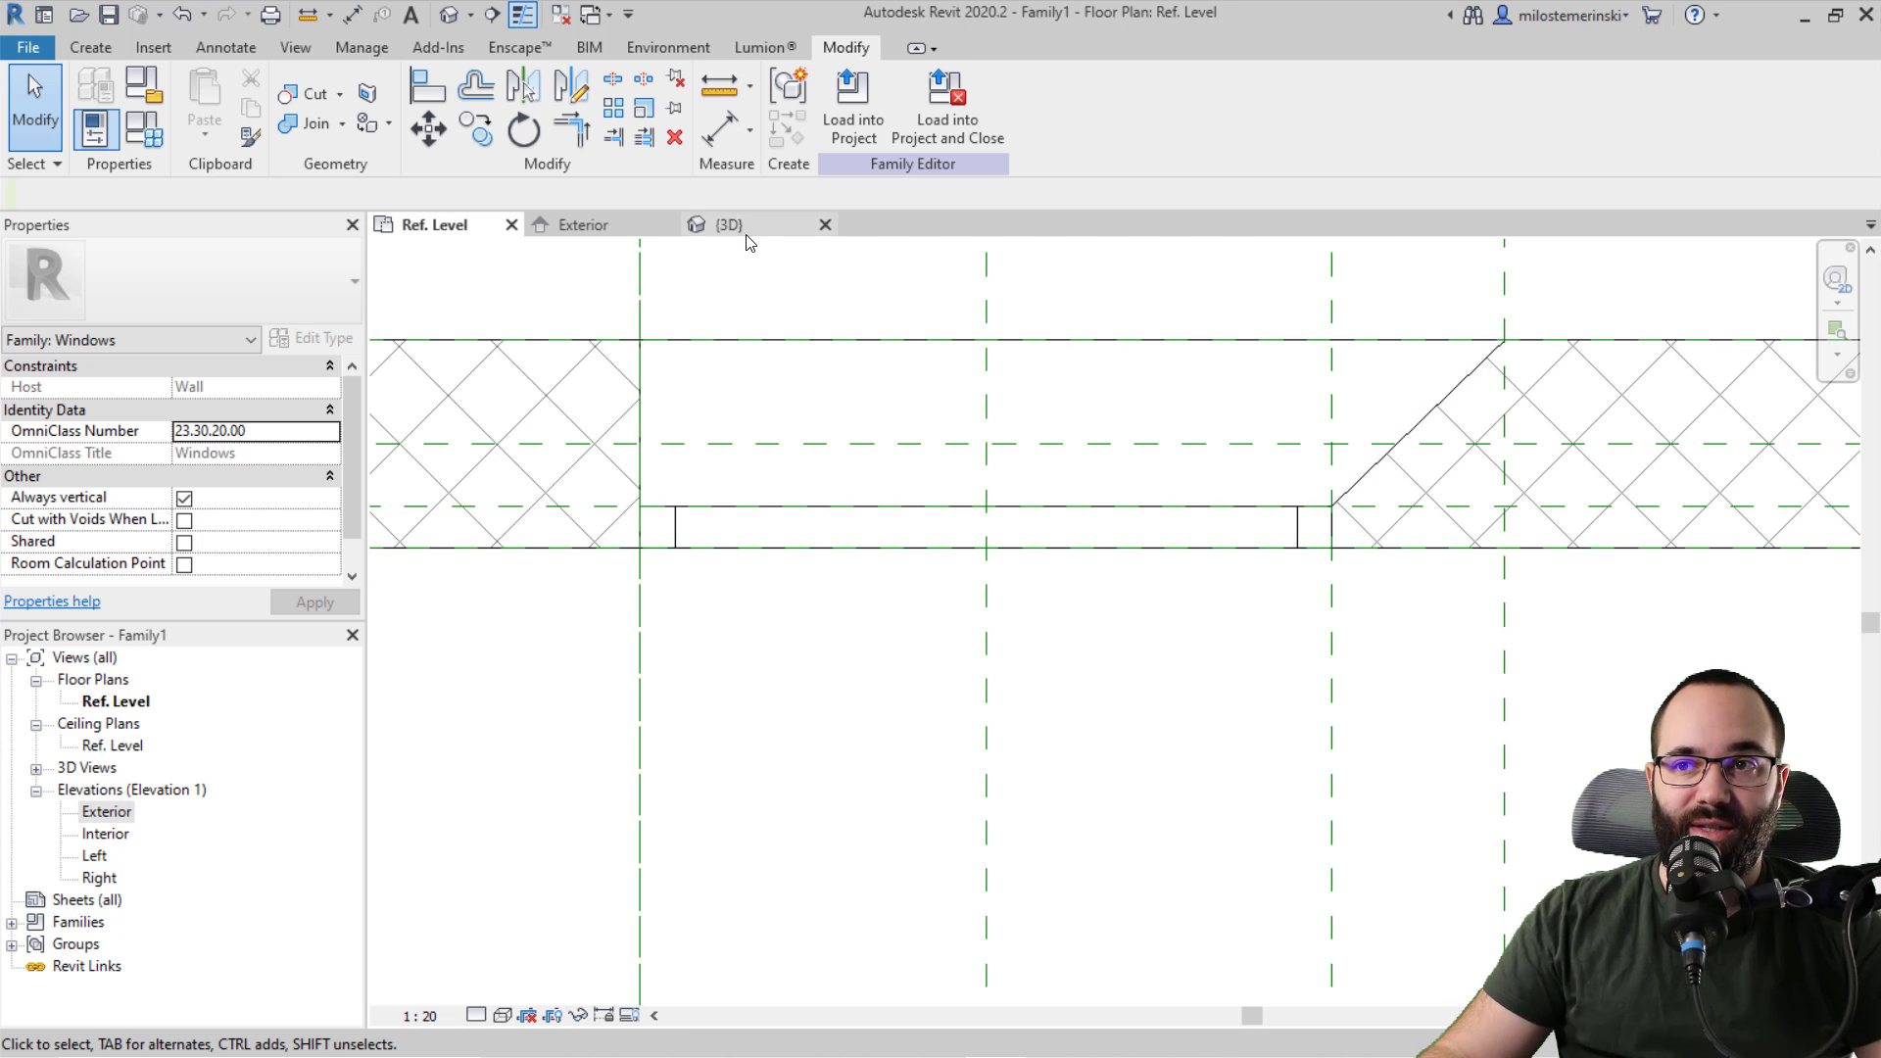
# Step: Start another solid extrusion in the Exterior elevation and sketch a rectangle along the frame's inner edges for the glass pane
pyautogui.click(584, 235)
pyautogui.scroll(4, 744, 737)
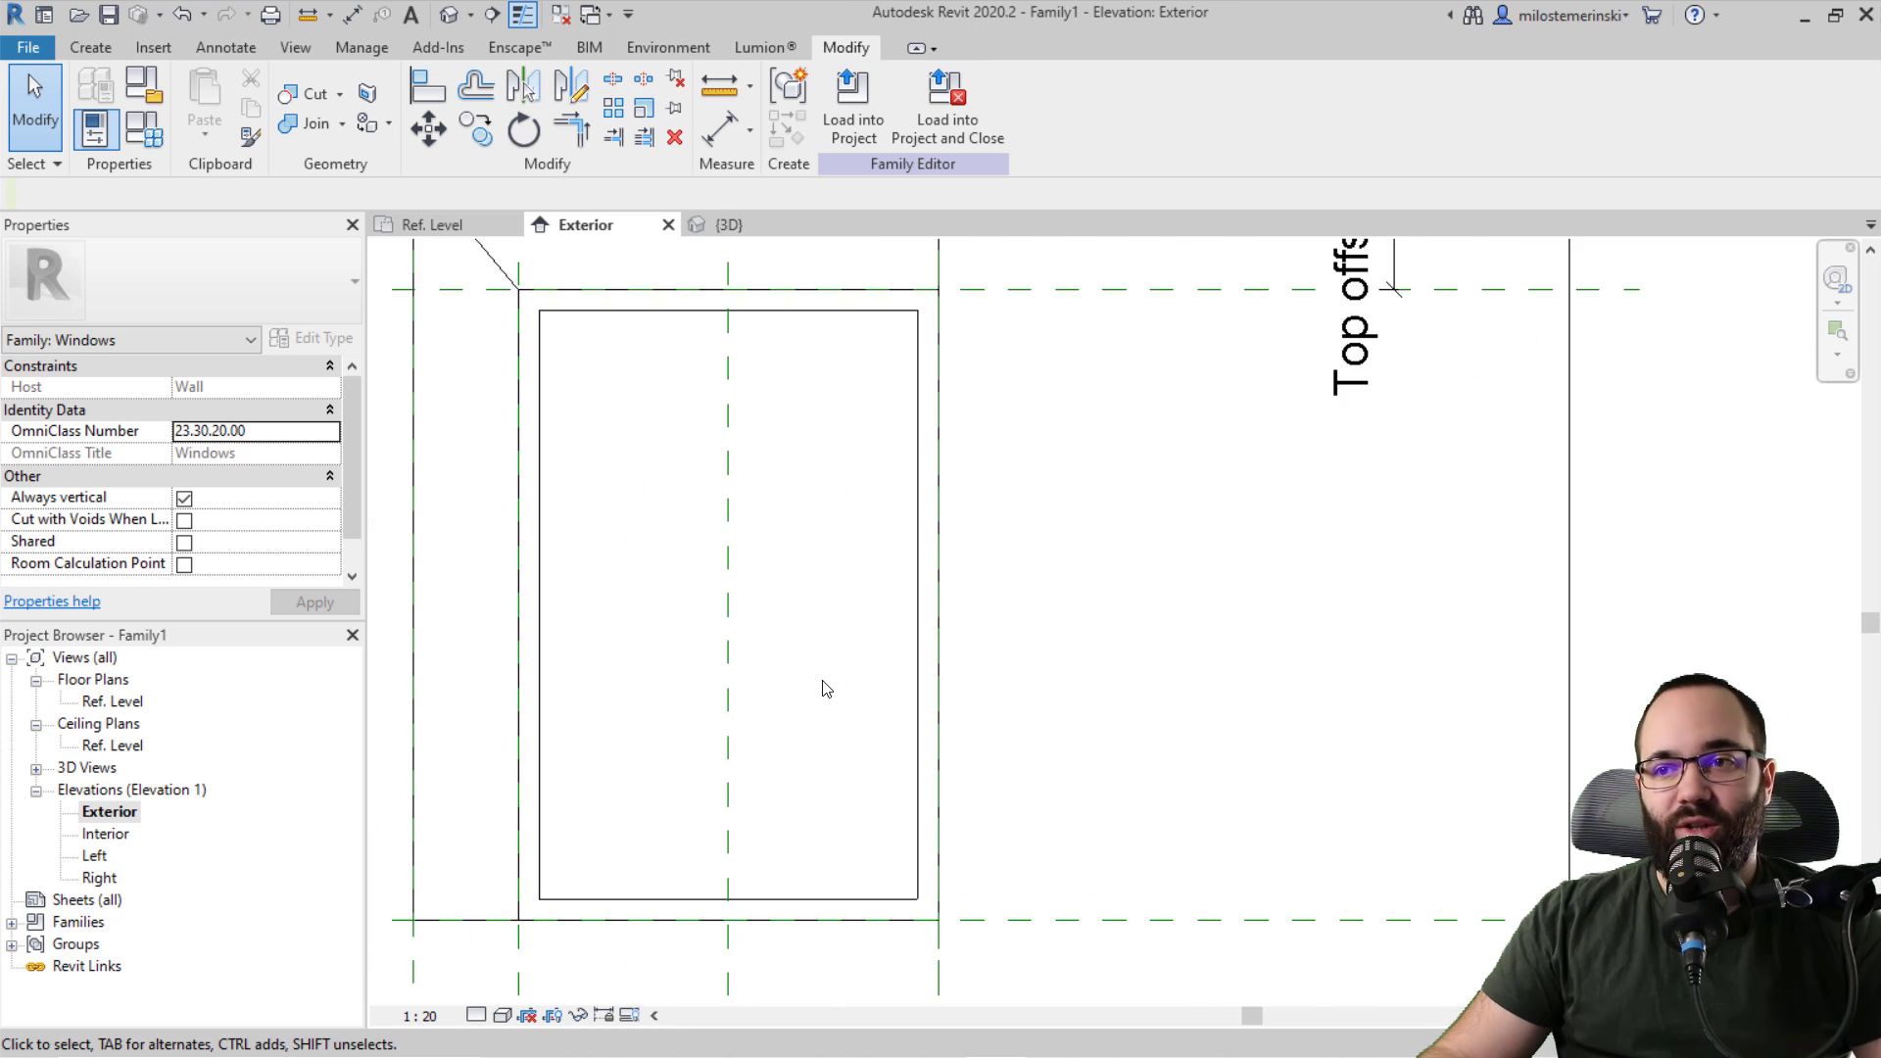
pyautogui.click(92, 48)
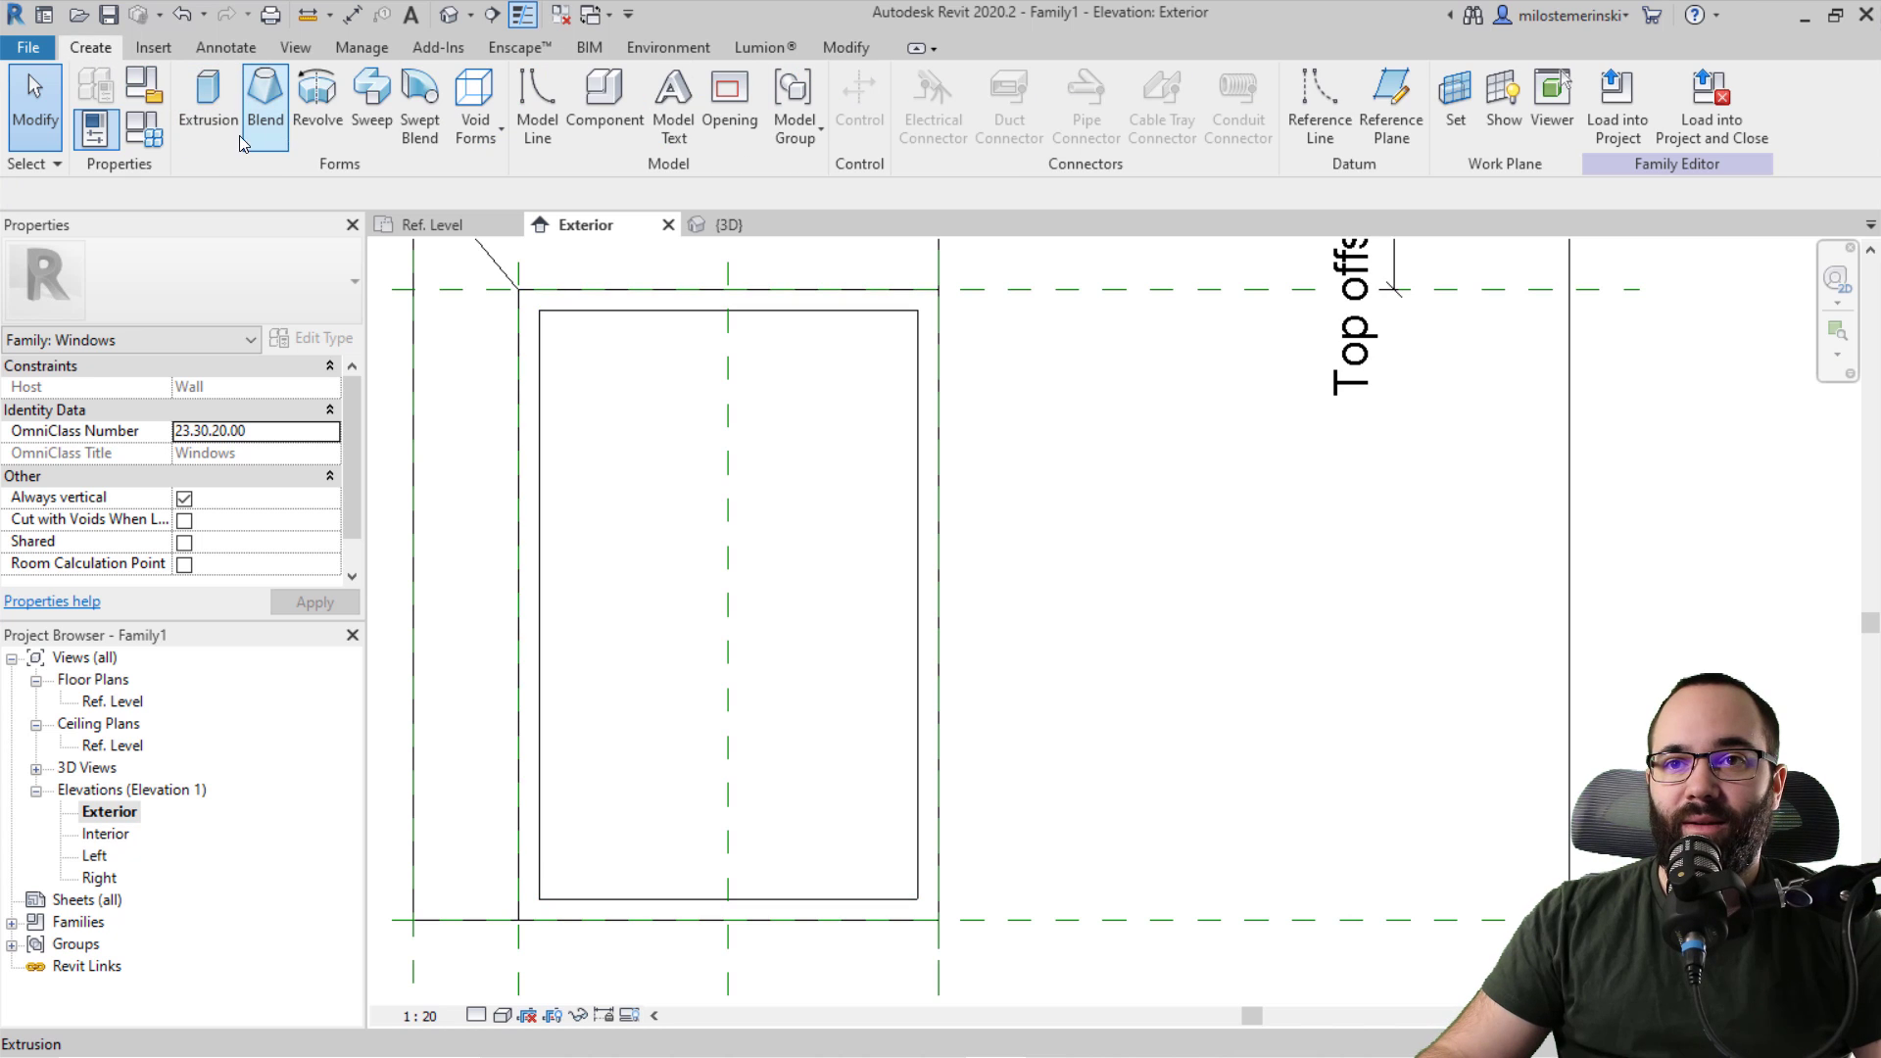
pyautogui.click(208, 96)
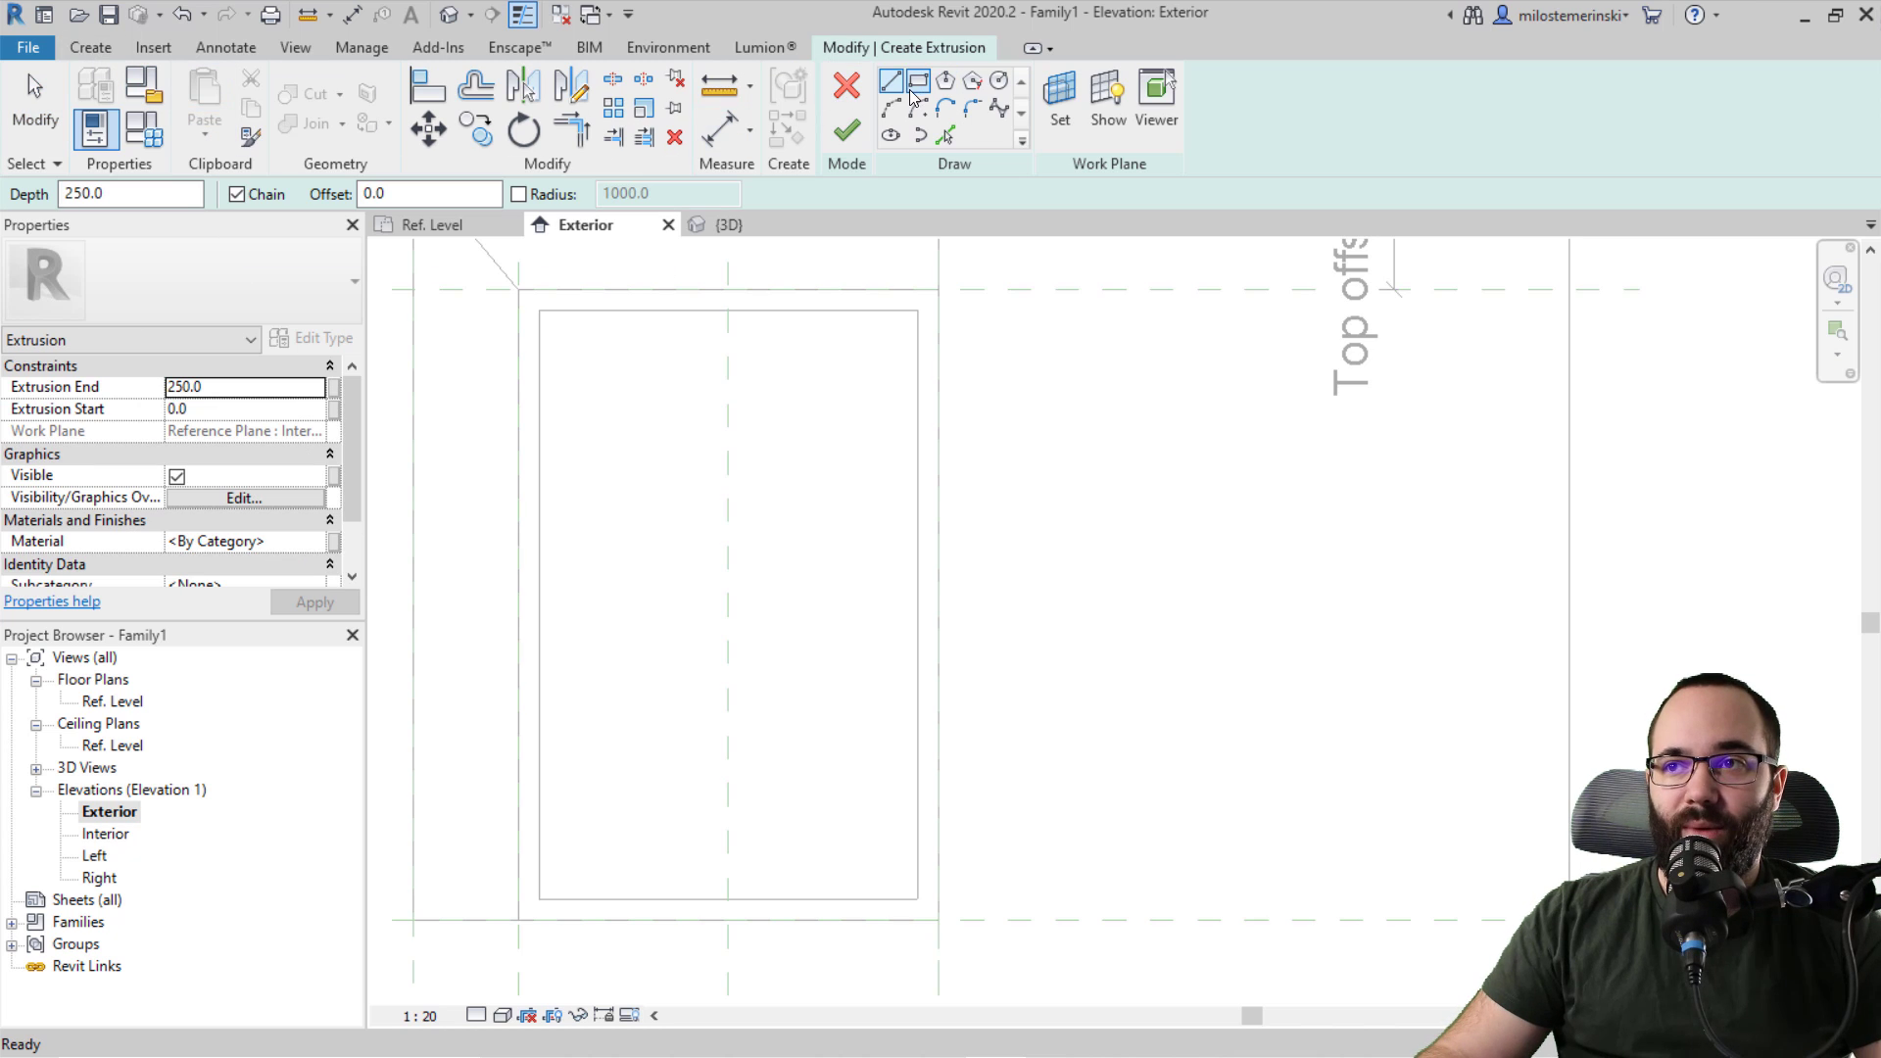
pyautogui.click(914, 88)
pyautogui.click(539, 312)
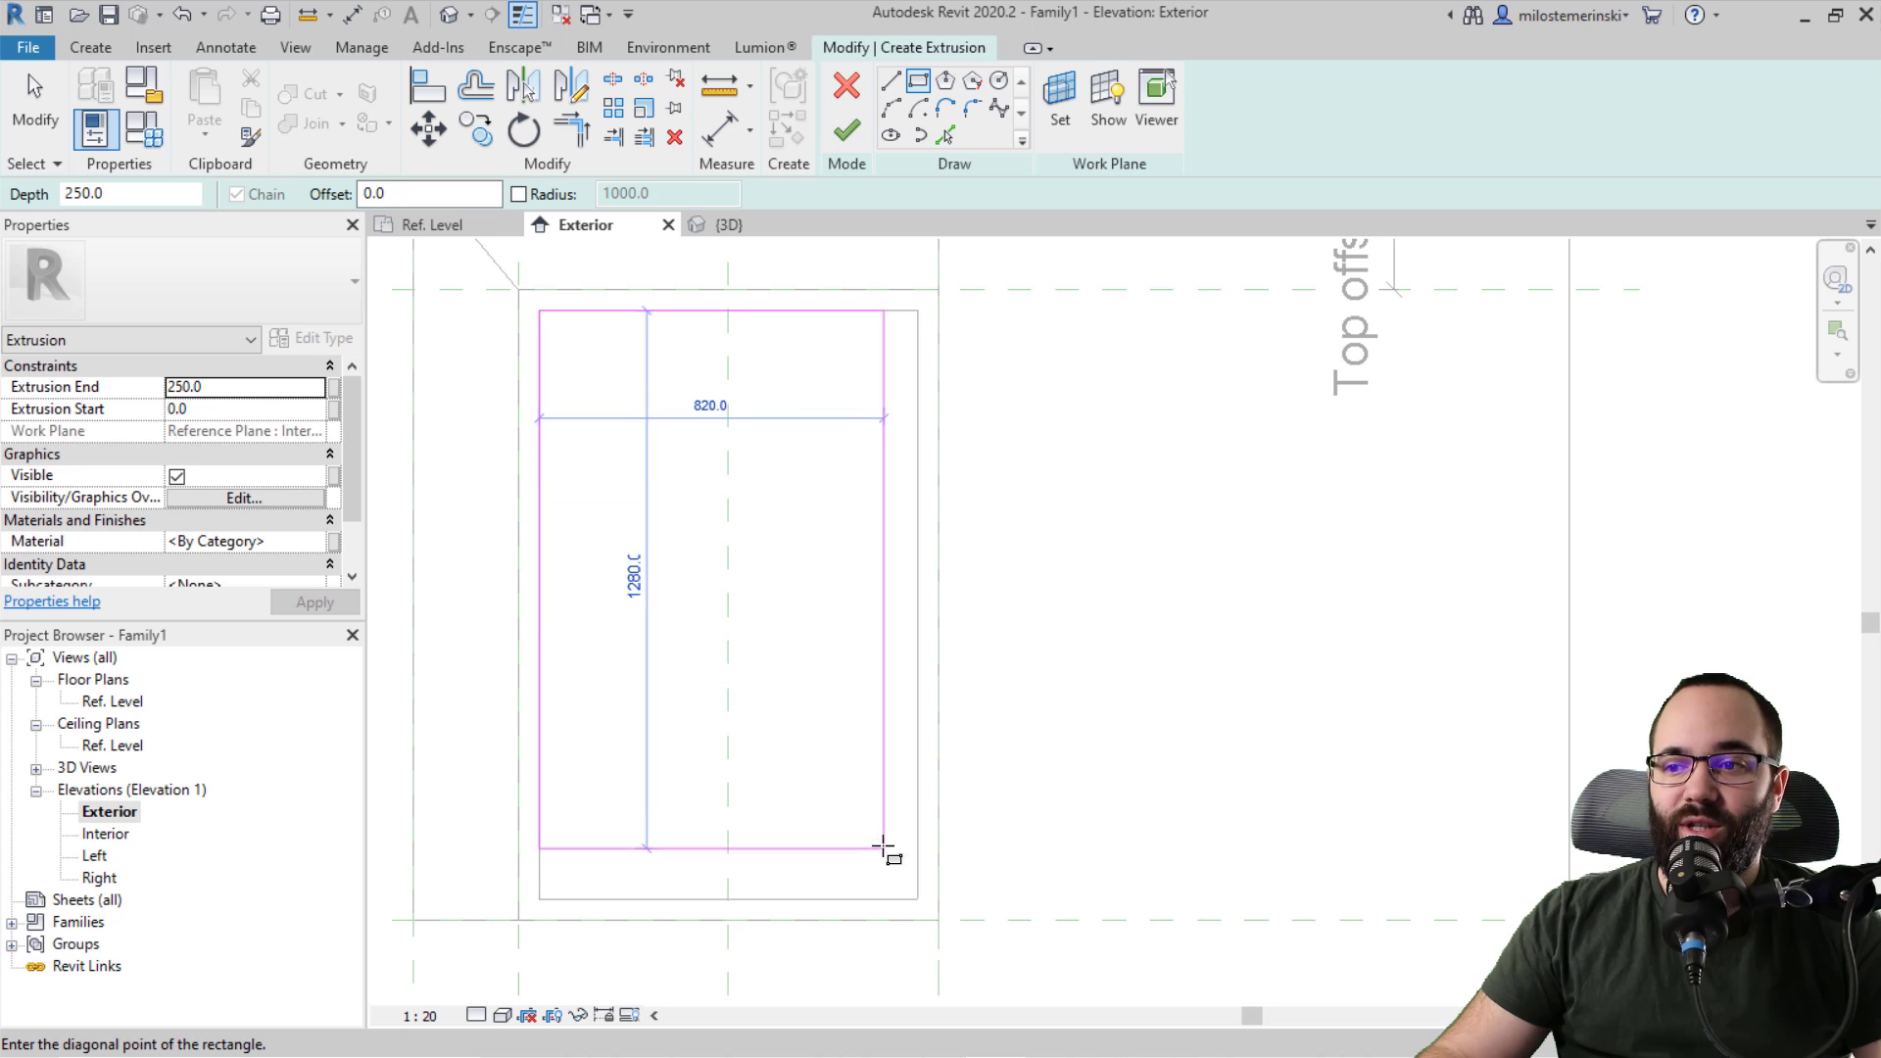
pyautogui.click(918, 898)
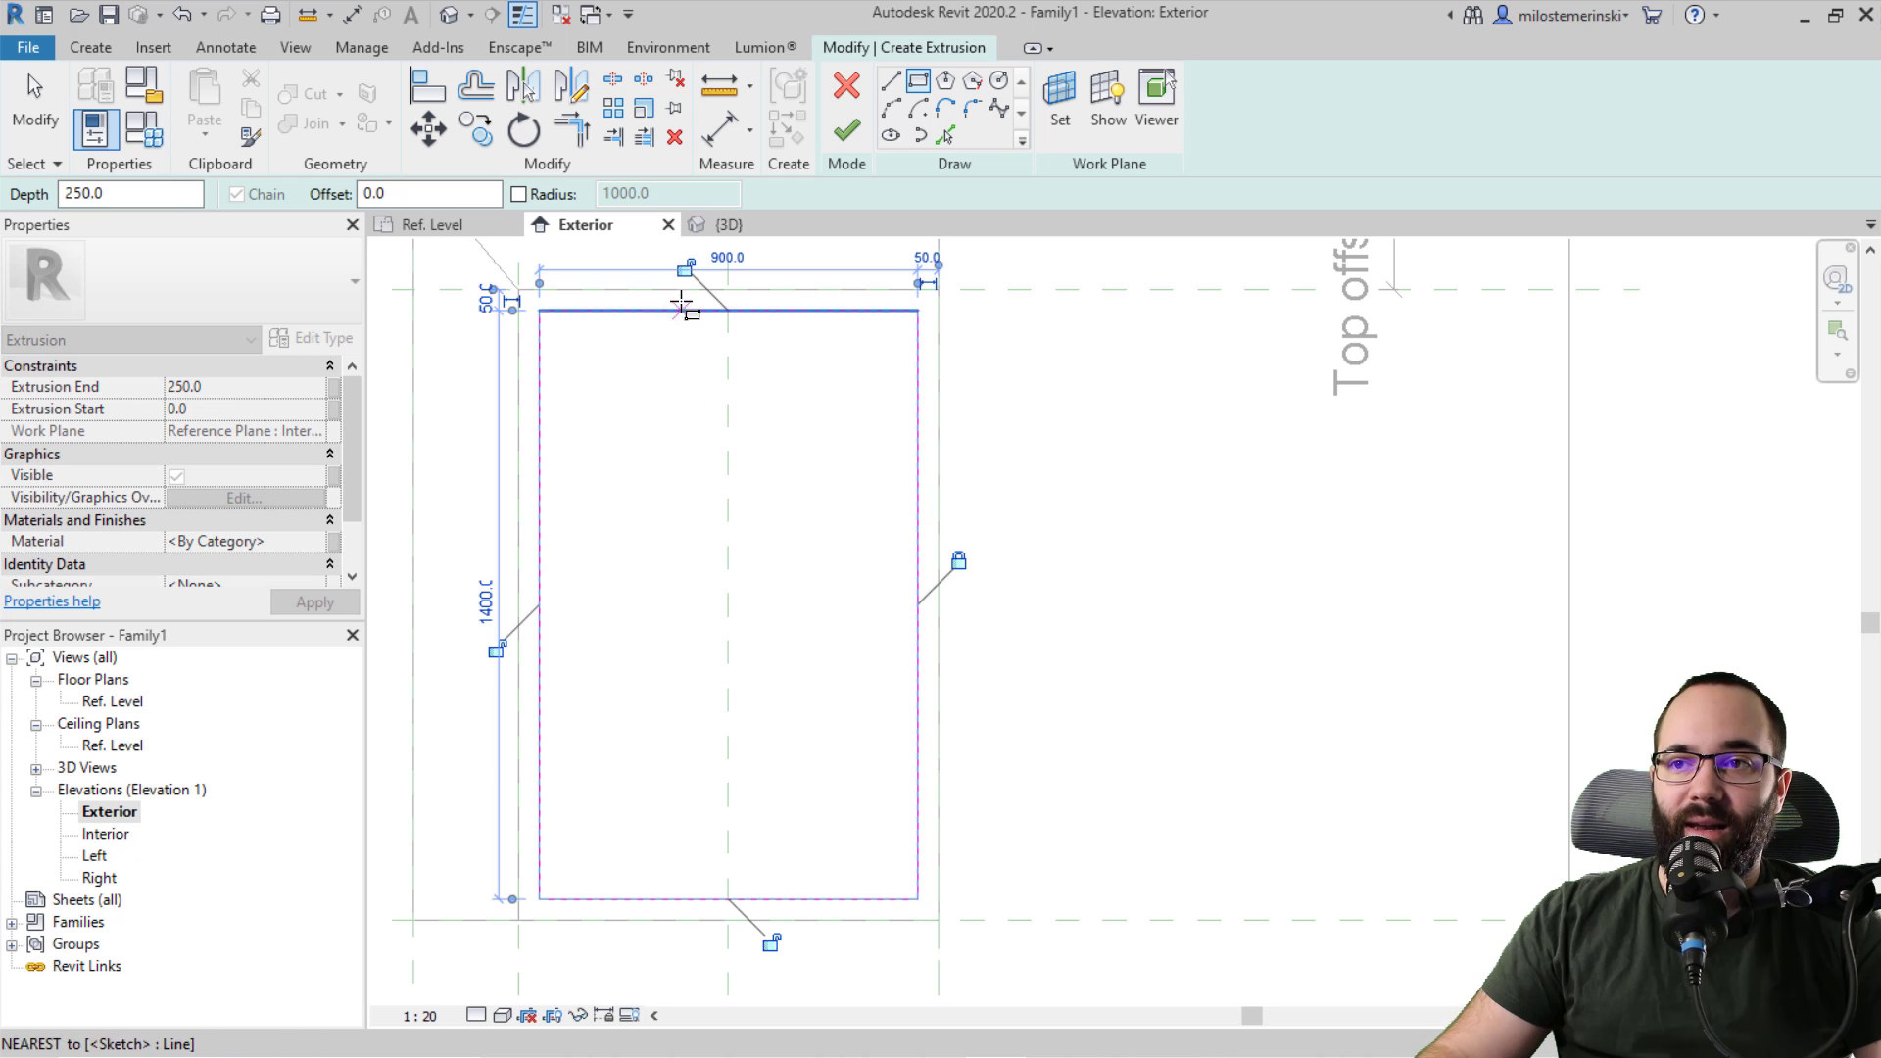
# Step: Lock the glass sketch lines to the frame's inner edges and finish the extrusion
pyautogui.click(685, 270)
pyautogui.click(495, 649)
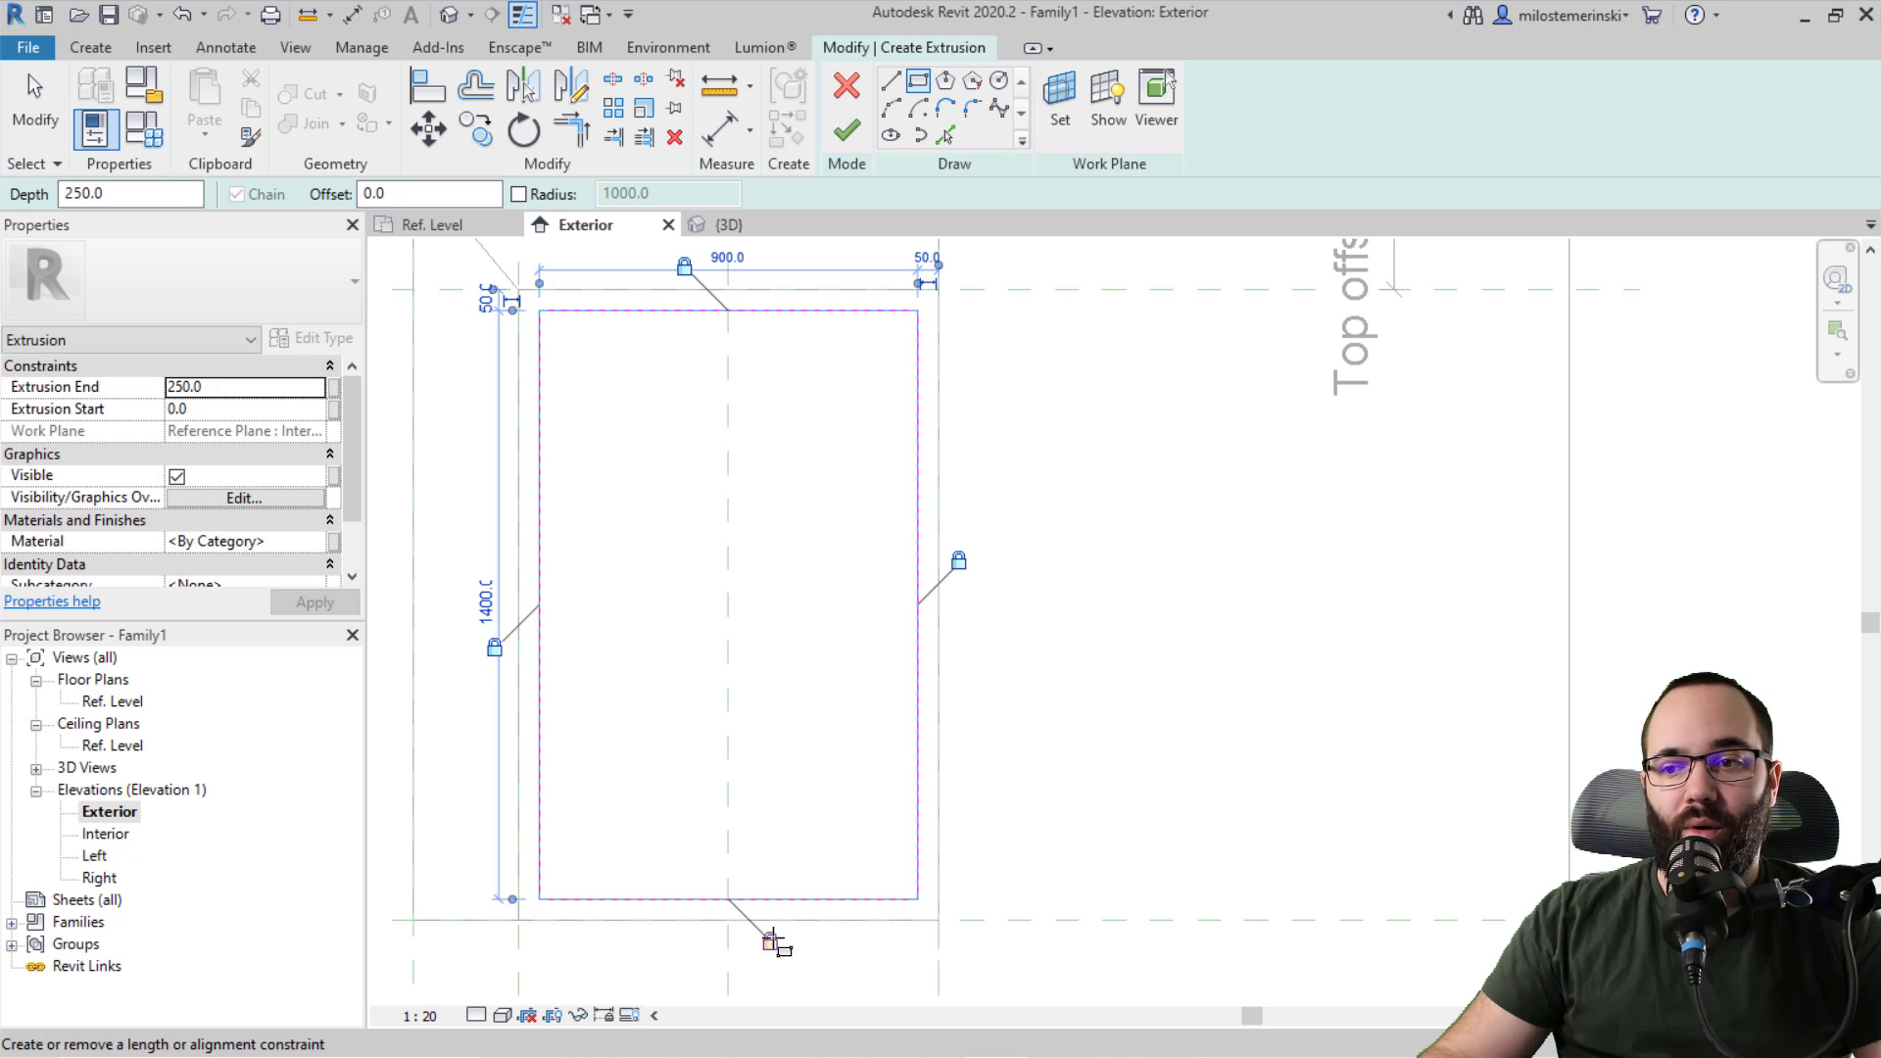
pyautogui.click(771, 941)
pyautogui.click(848, 133)
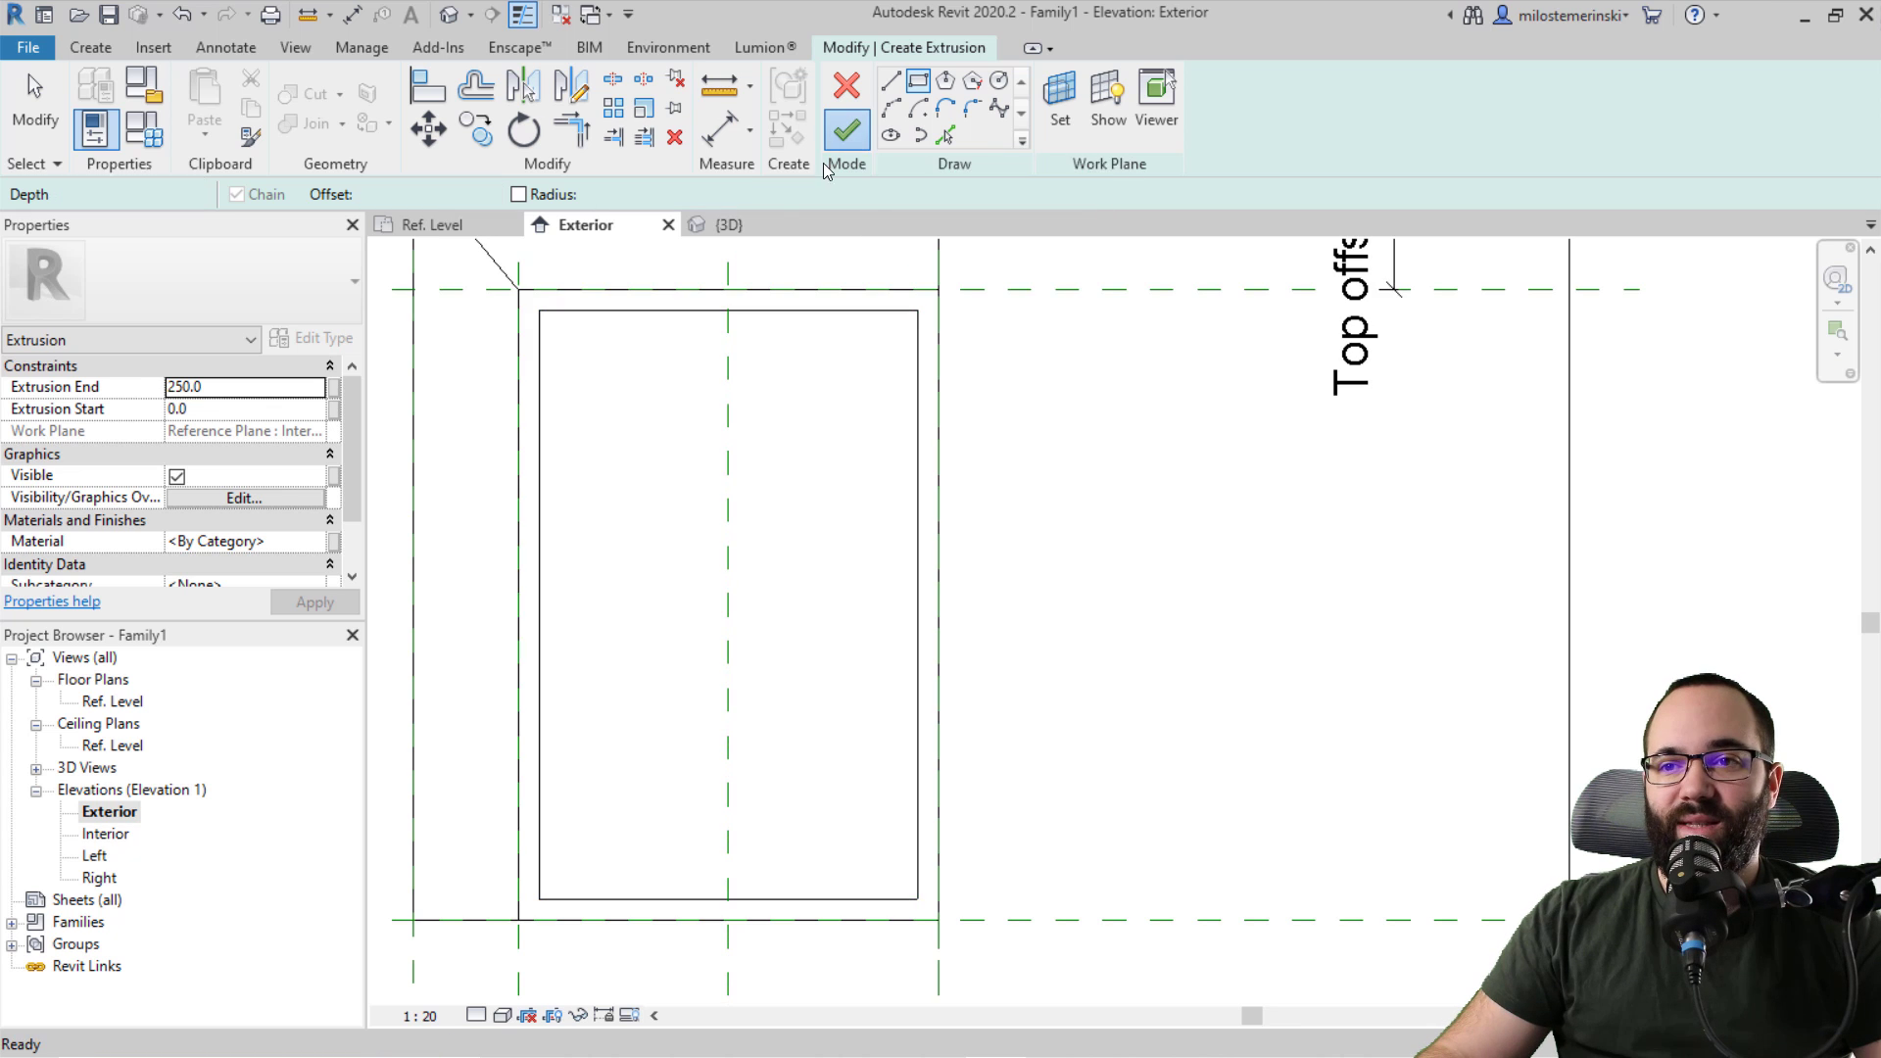
# Step: Set the glass pane's Extrusion End to -4 in the 3D view and inspect its thickness inside the frame
pyautogui.click(728, 228)
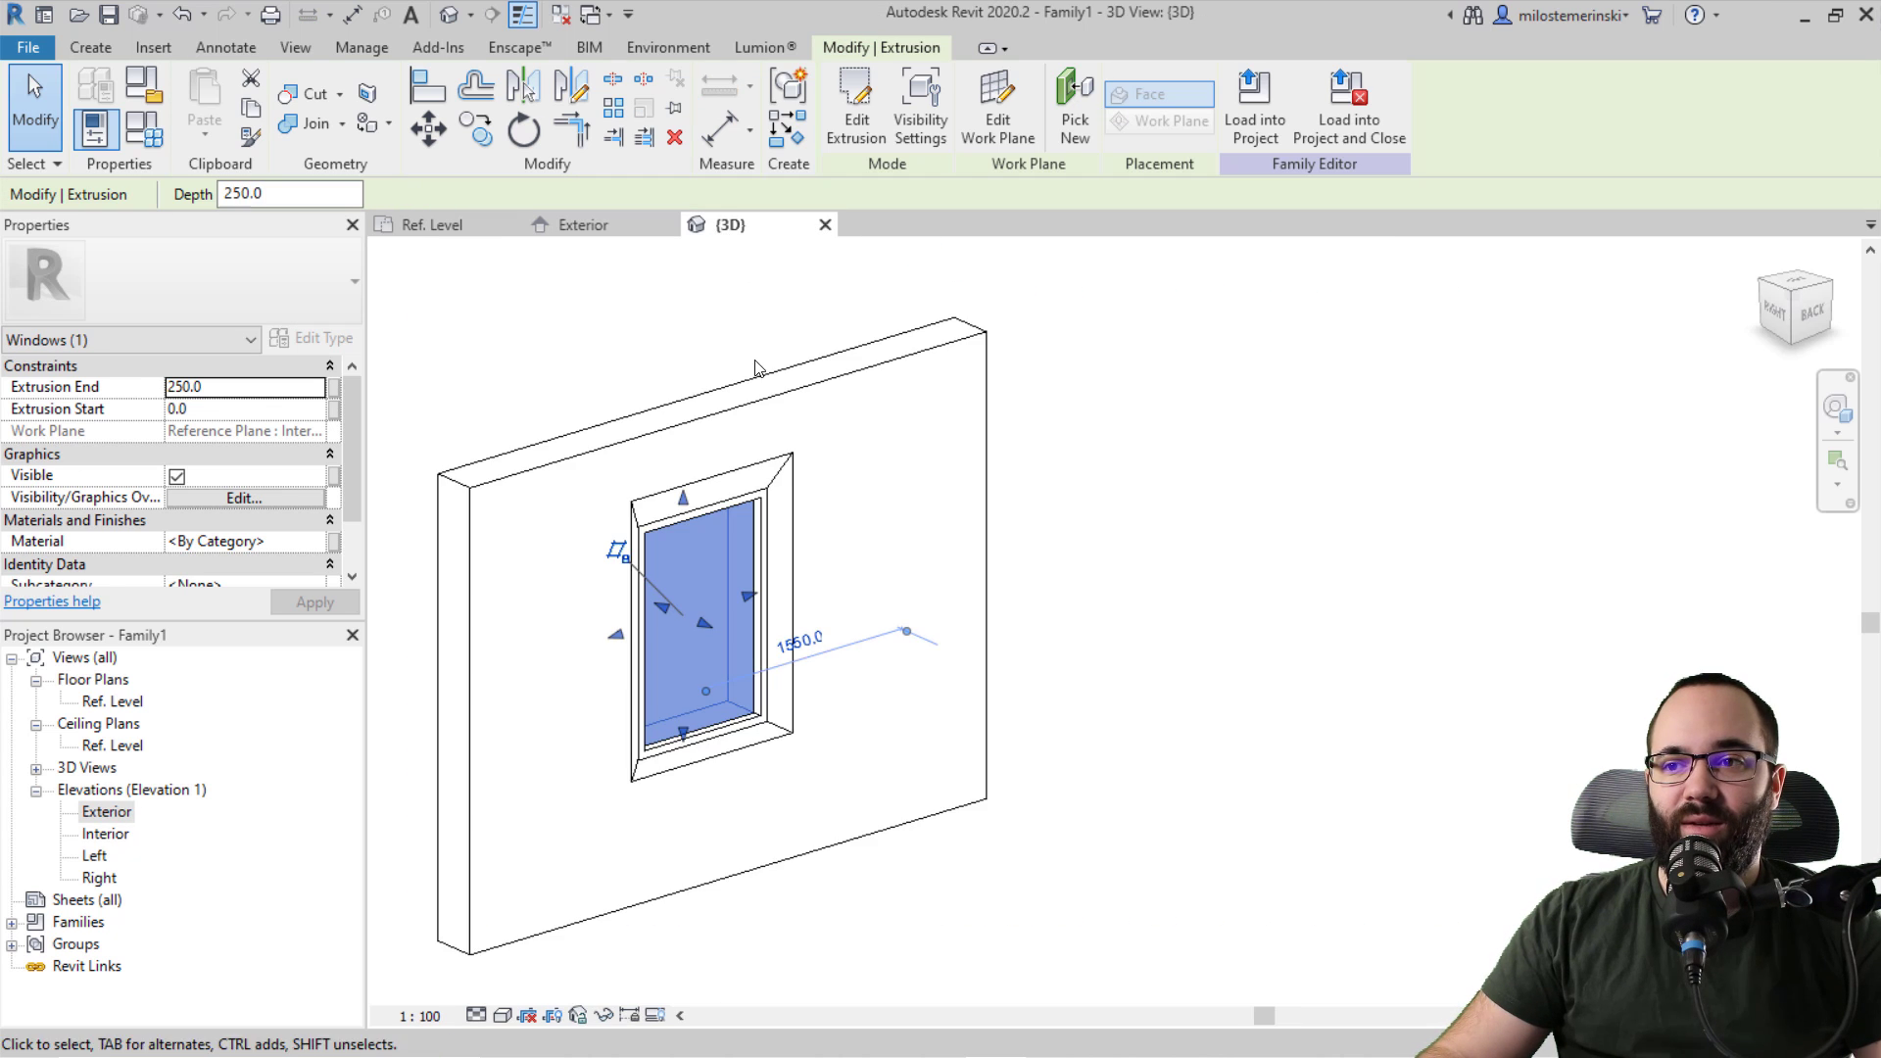
pyautogui.keyDown('shift'); pyautogui.moveTo(843, 563); pyautogui.dragTo(663, 521, button='middle'); pyautogui.keyUp('shift')
pyautogui.scroll(3, 662, 521)
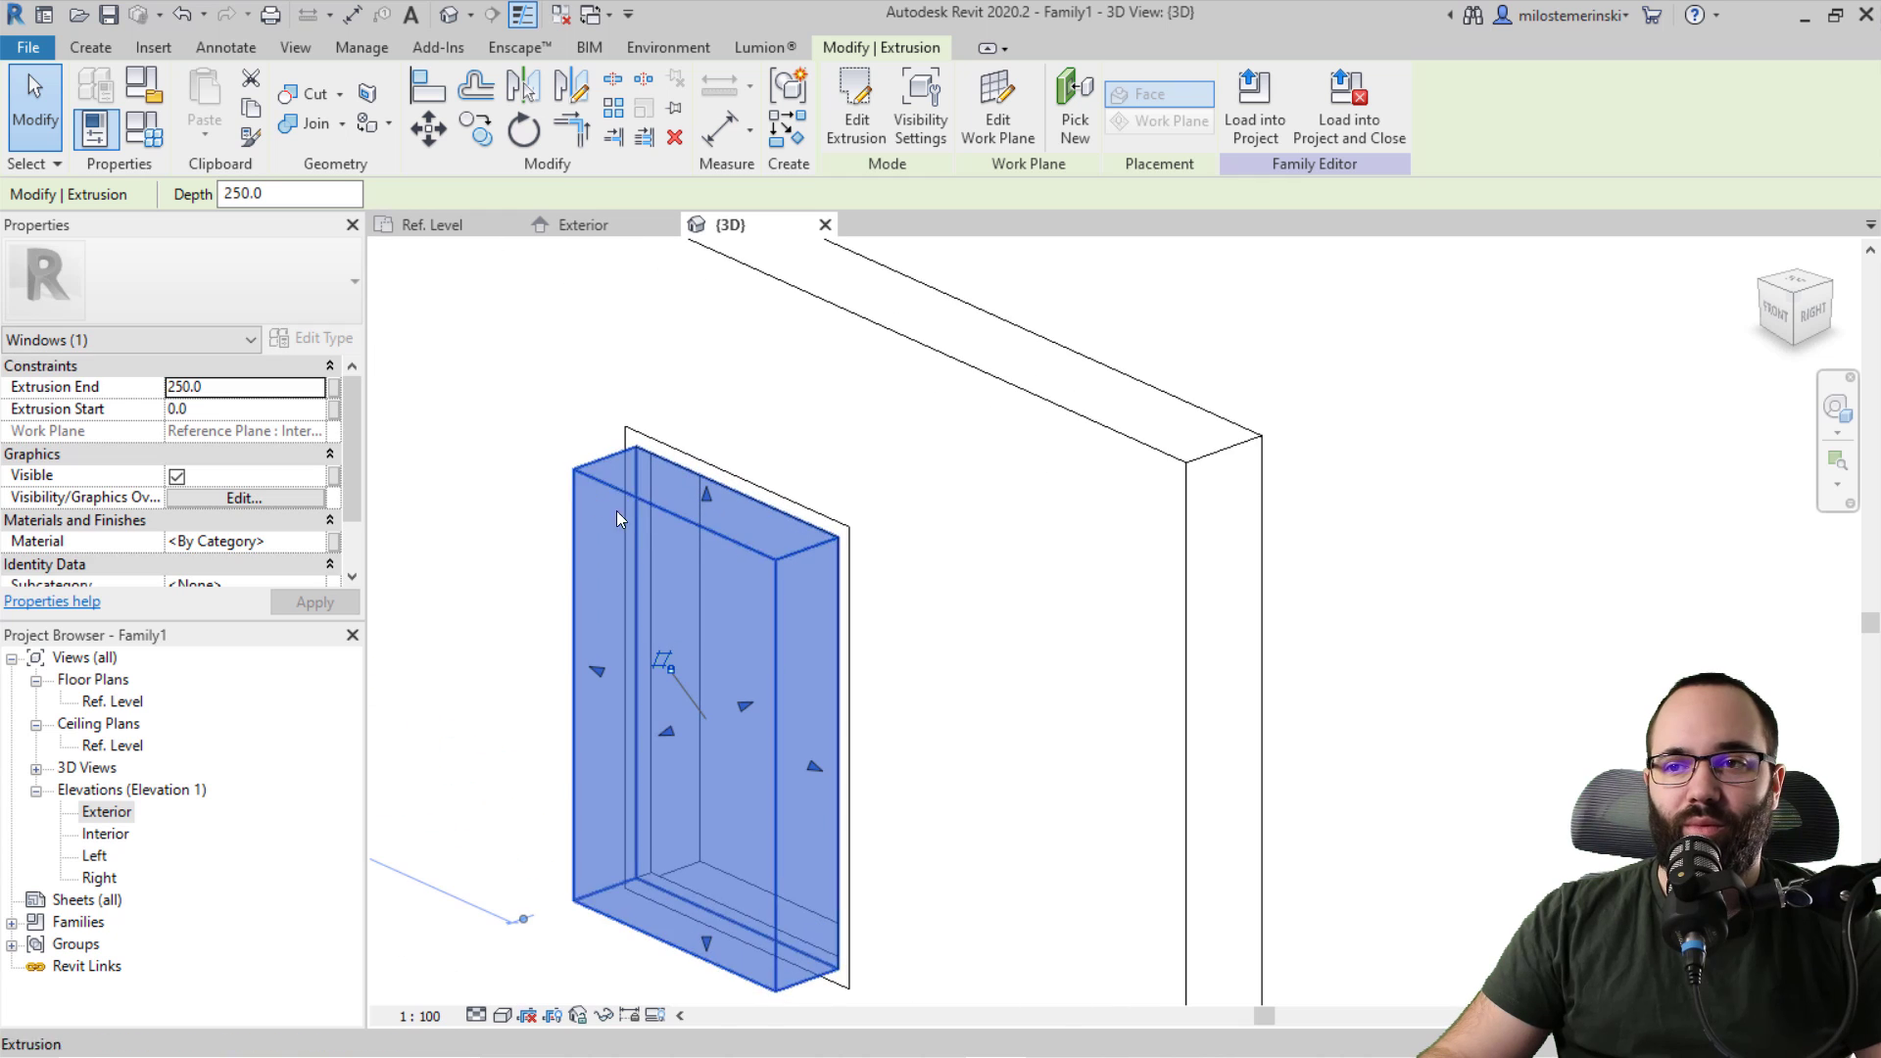
pyautogui.click(281, 388)
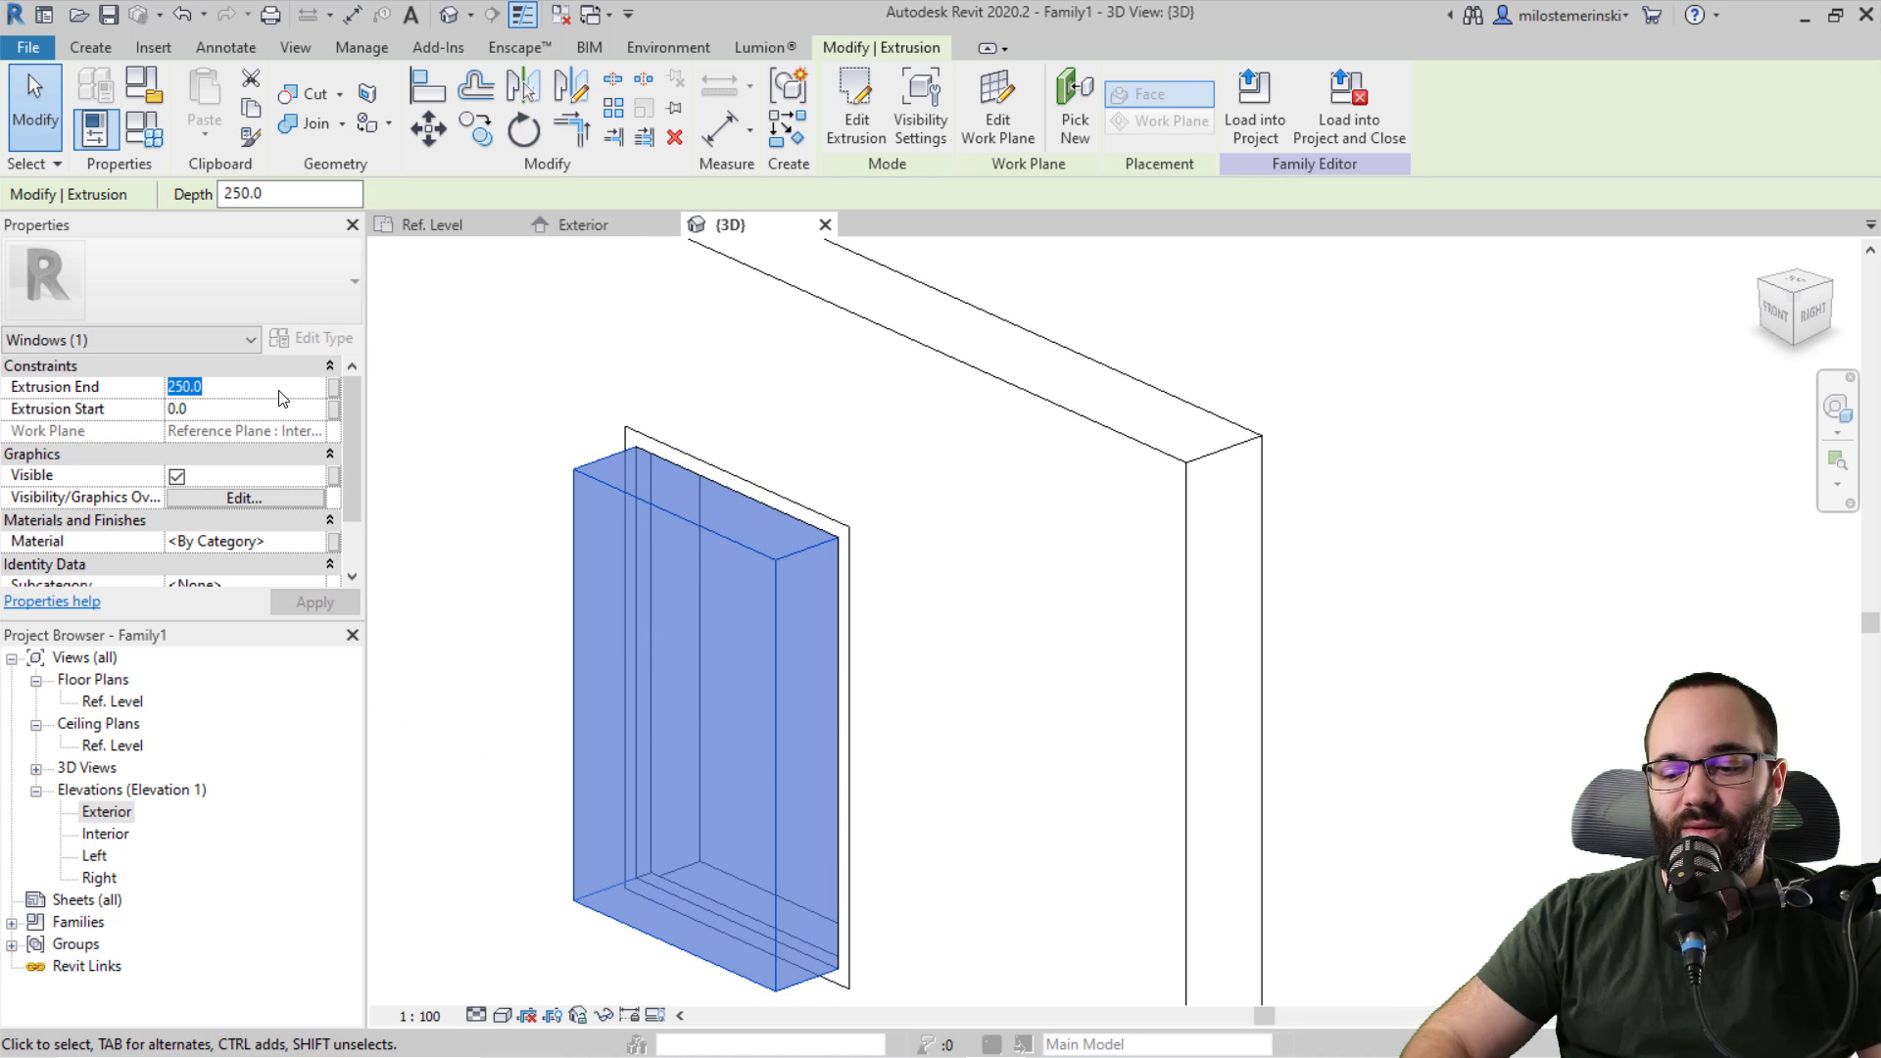
pyautogui.click(316, 608)
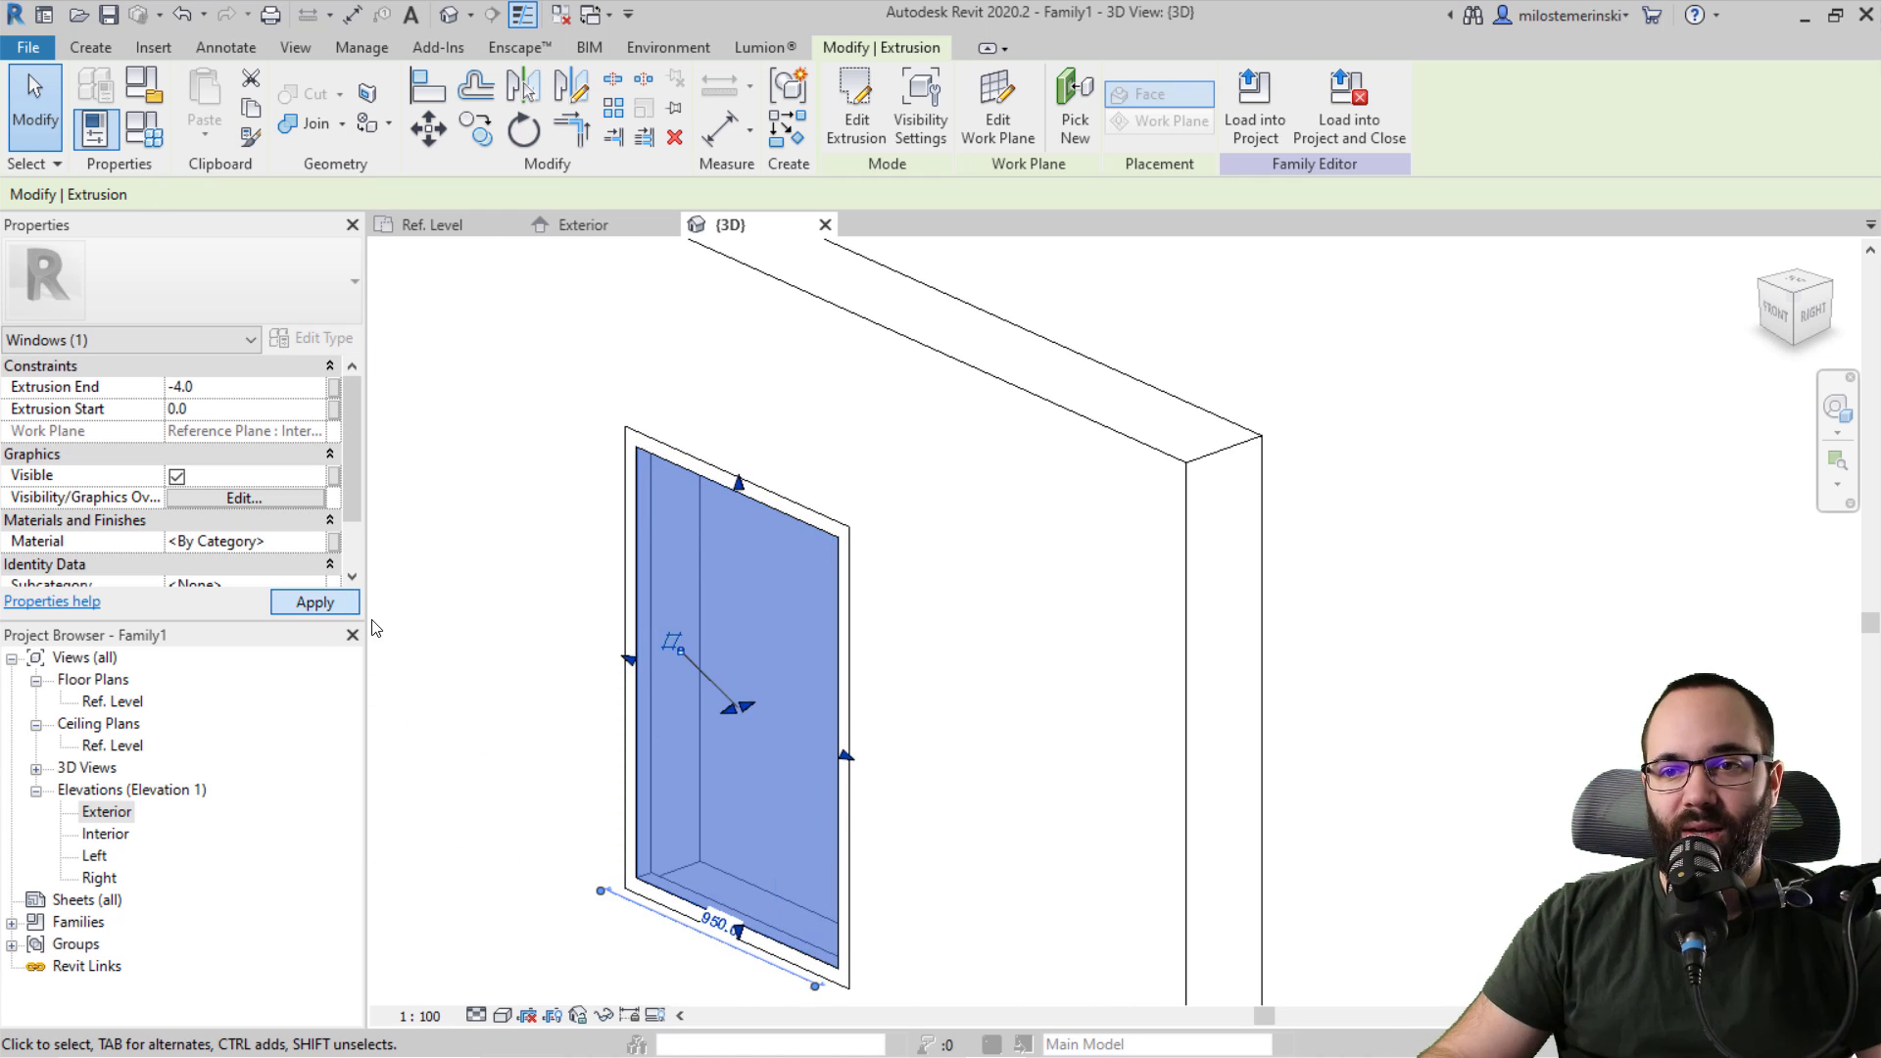
pyautogui.scroll(4, 667, 907)
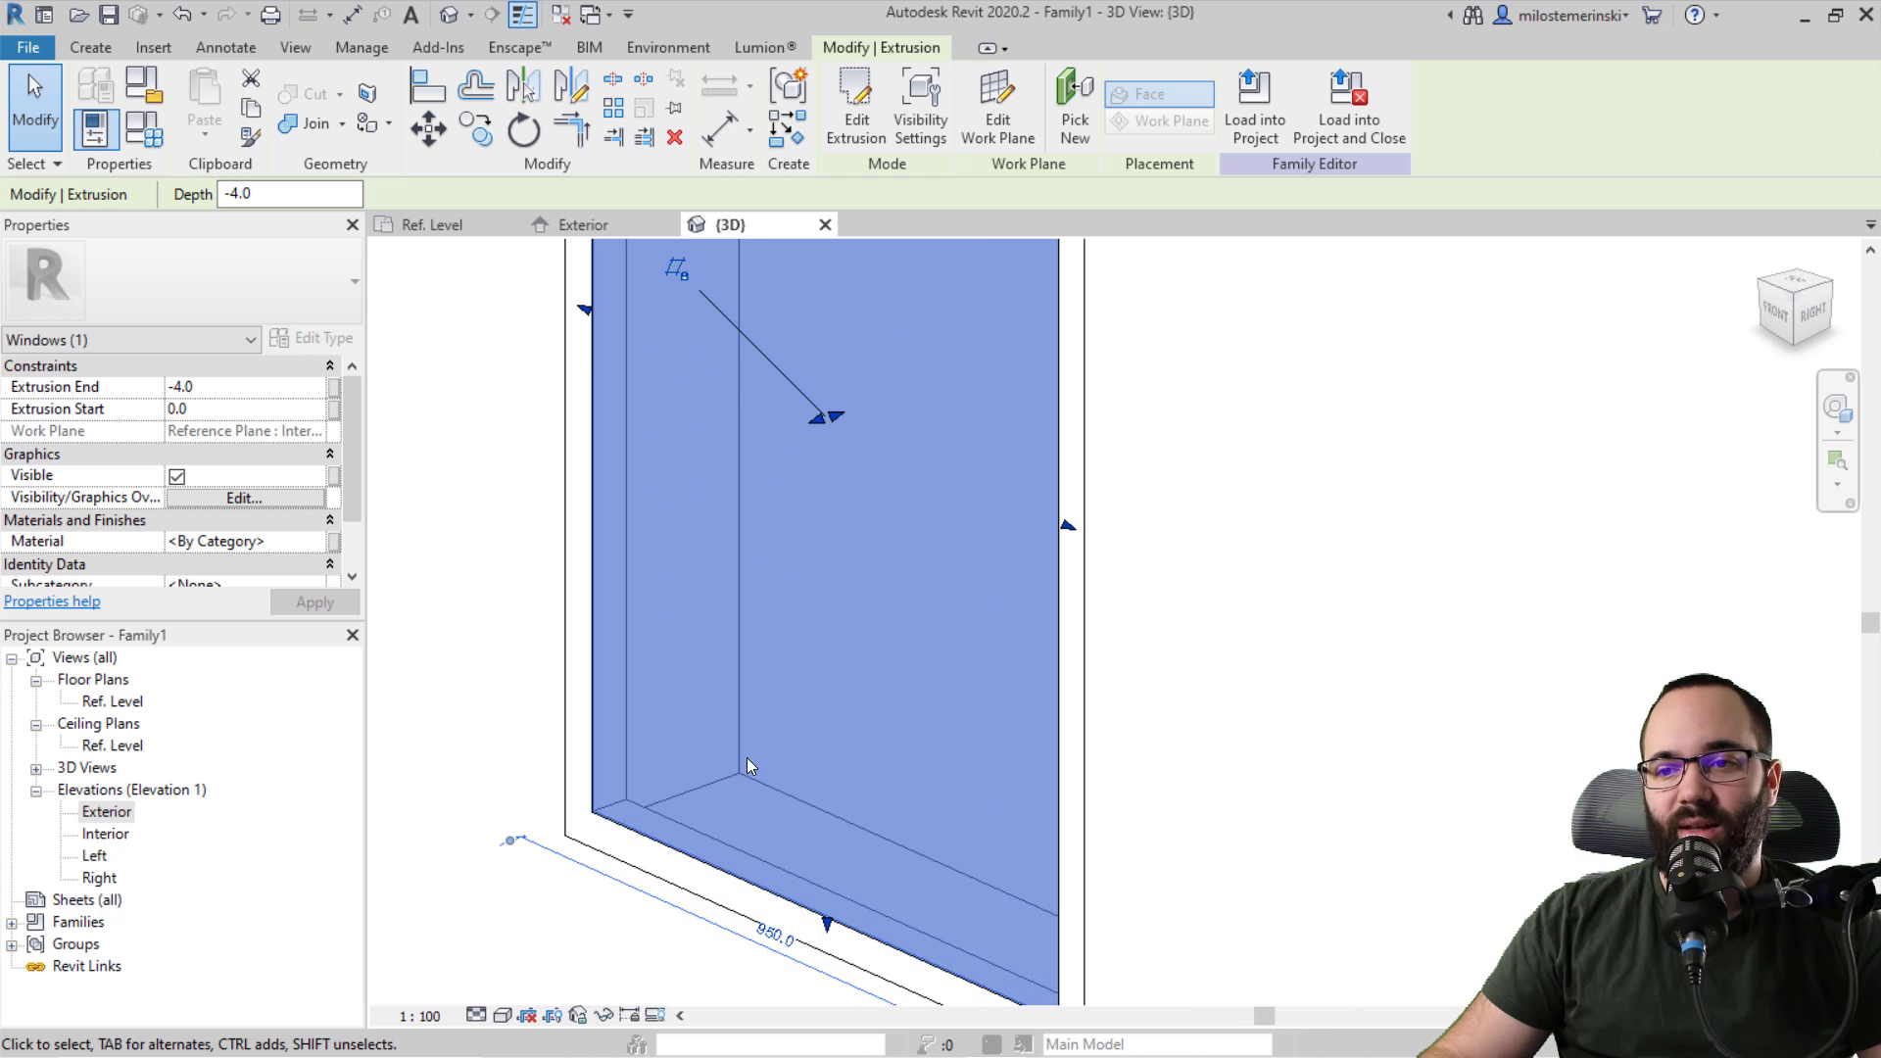
pyautogui.scroll(-4, 748, 766)
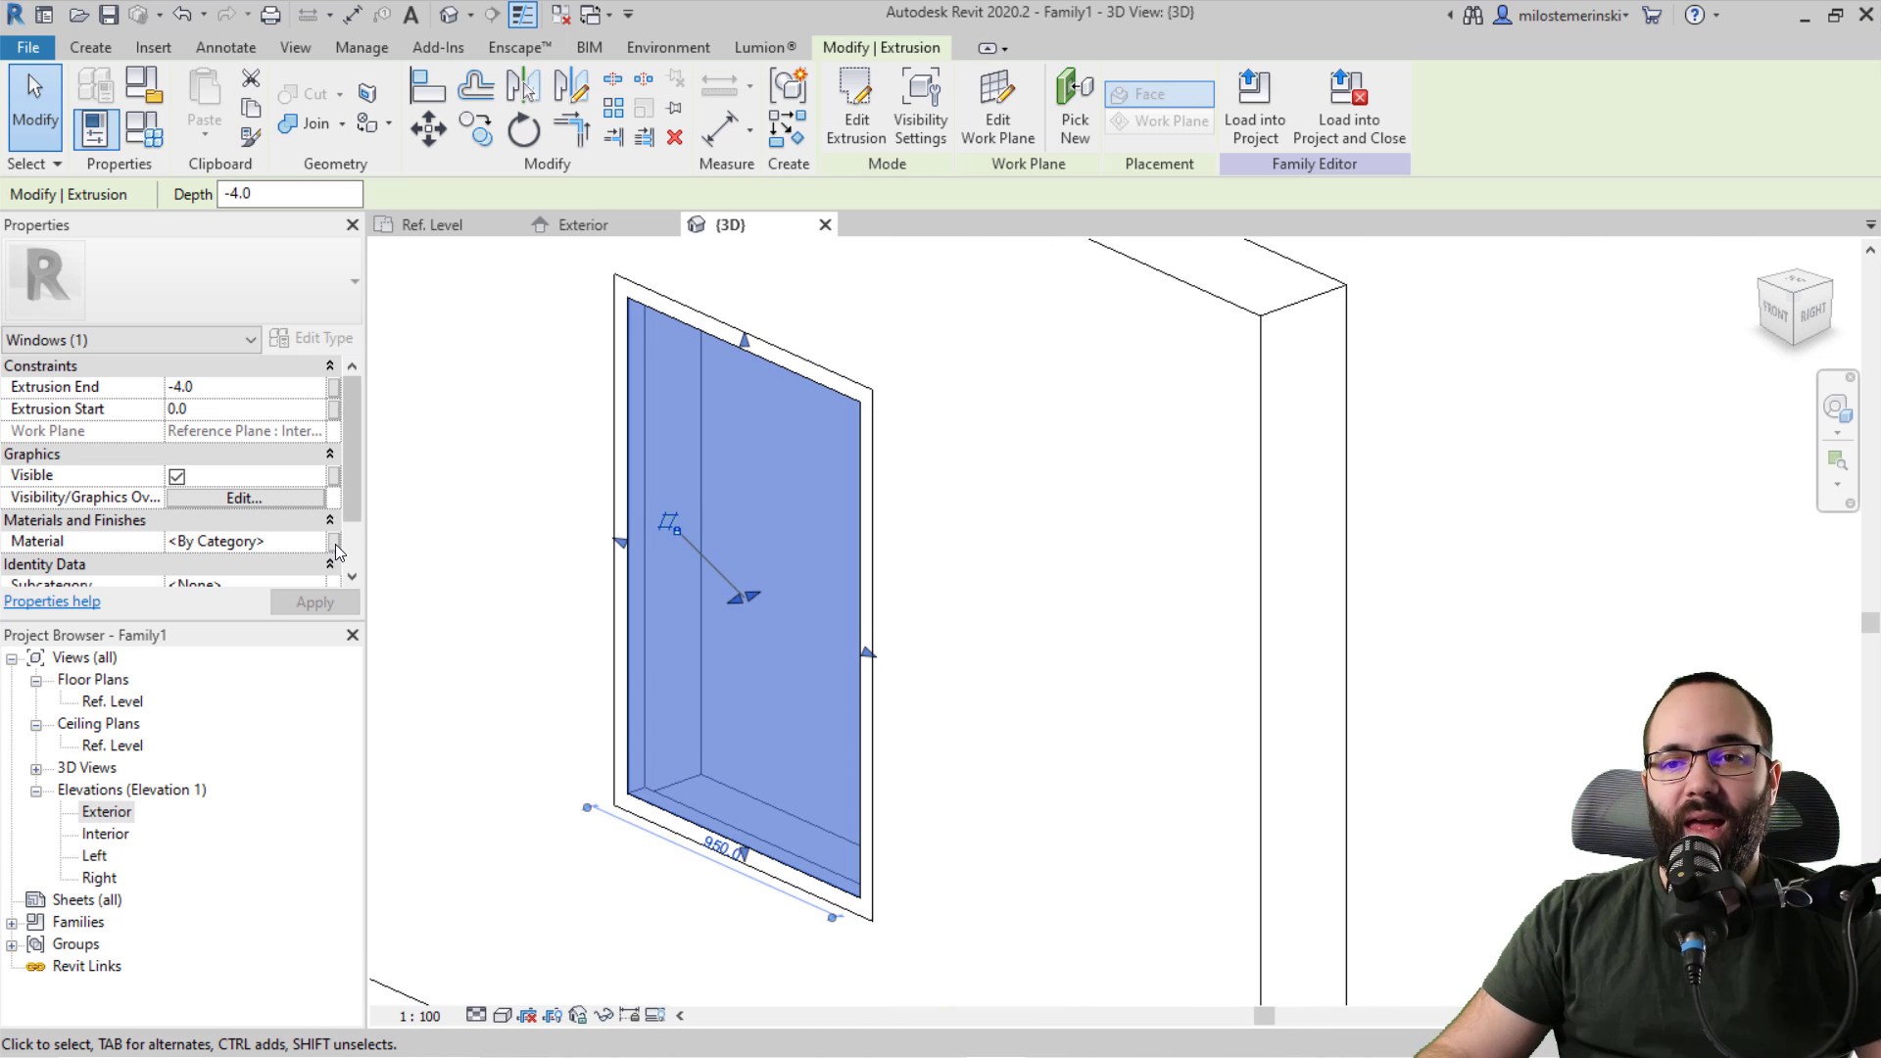
# Step: Assign the Glass material to the window pane extrusion, finding it in the project materials with a search for "glass"
pyautogui.click(319, 547)
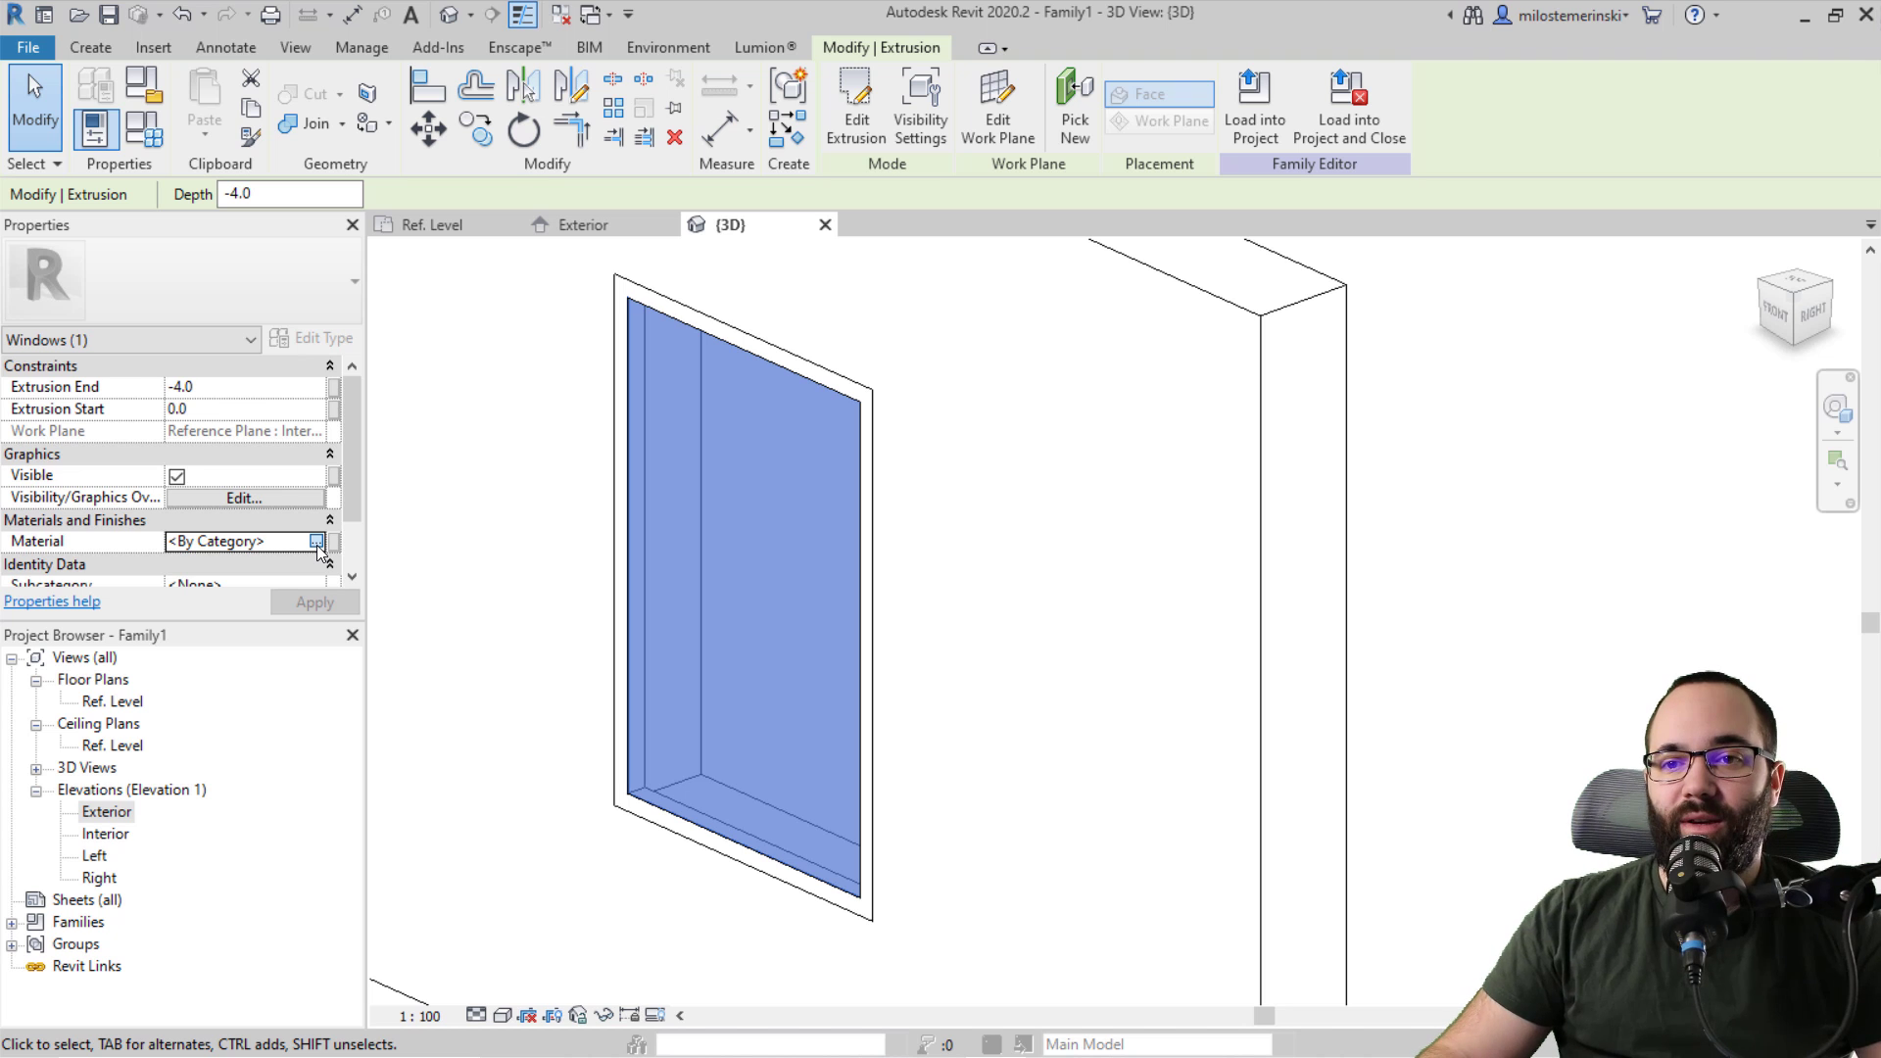
pyautogui.click(317, 543)
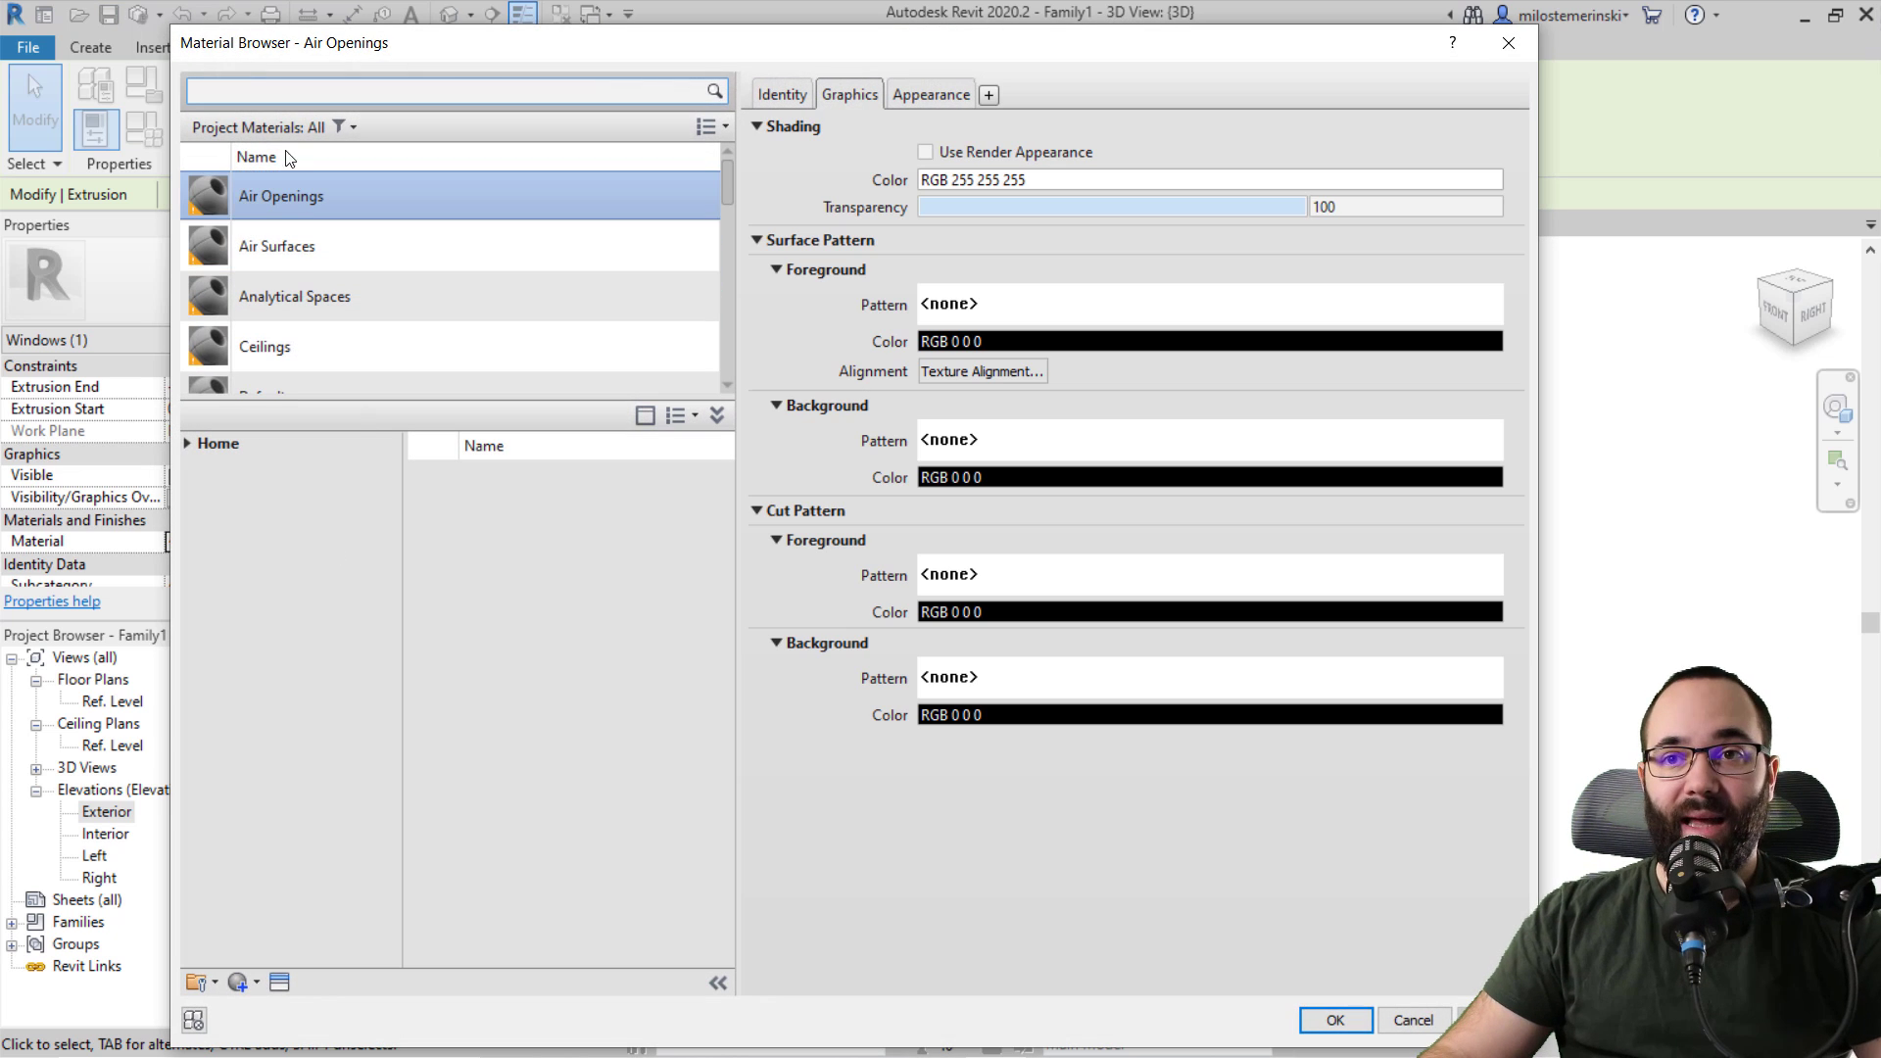
pyautogui.click(251, 93)
pyautogui.write('glass')
pyautogui.click(333, 229)
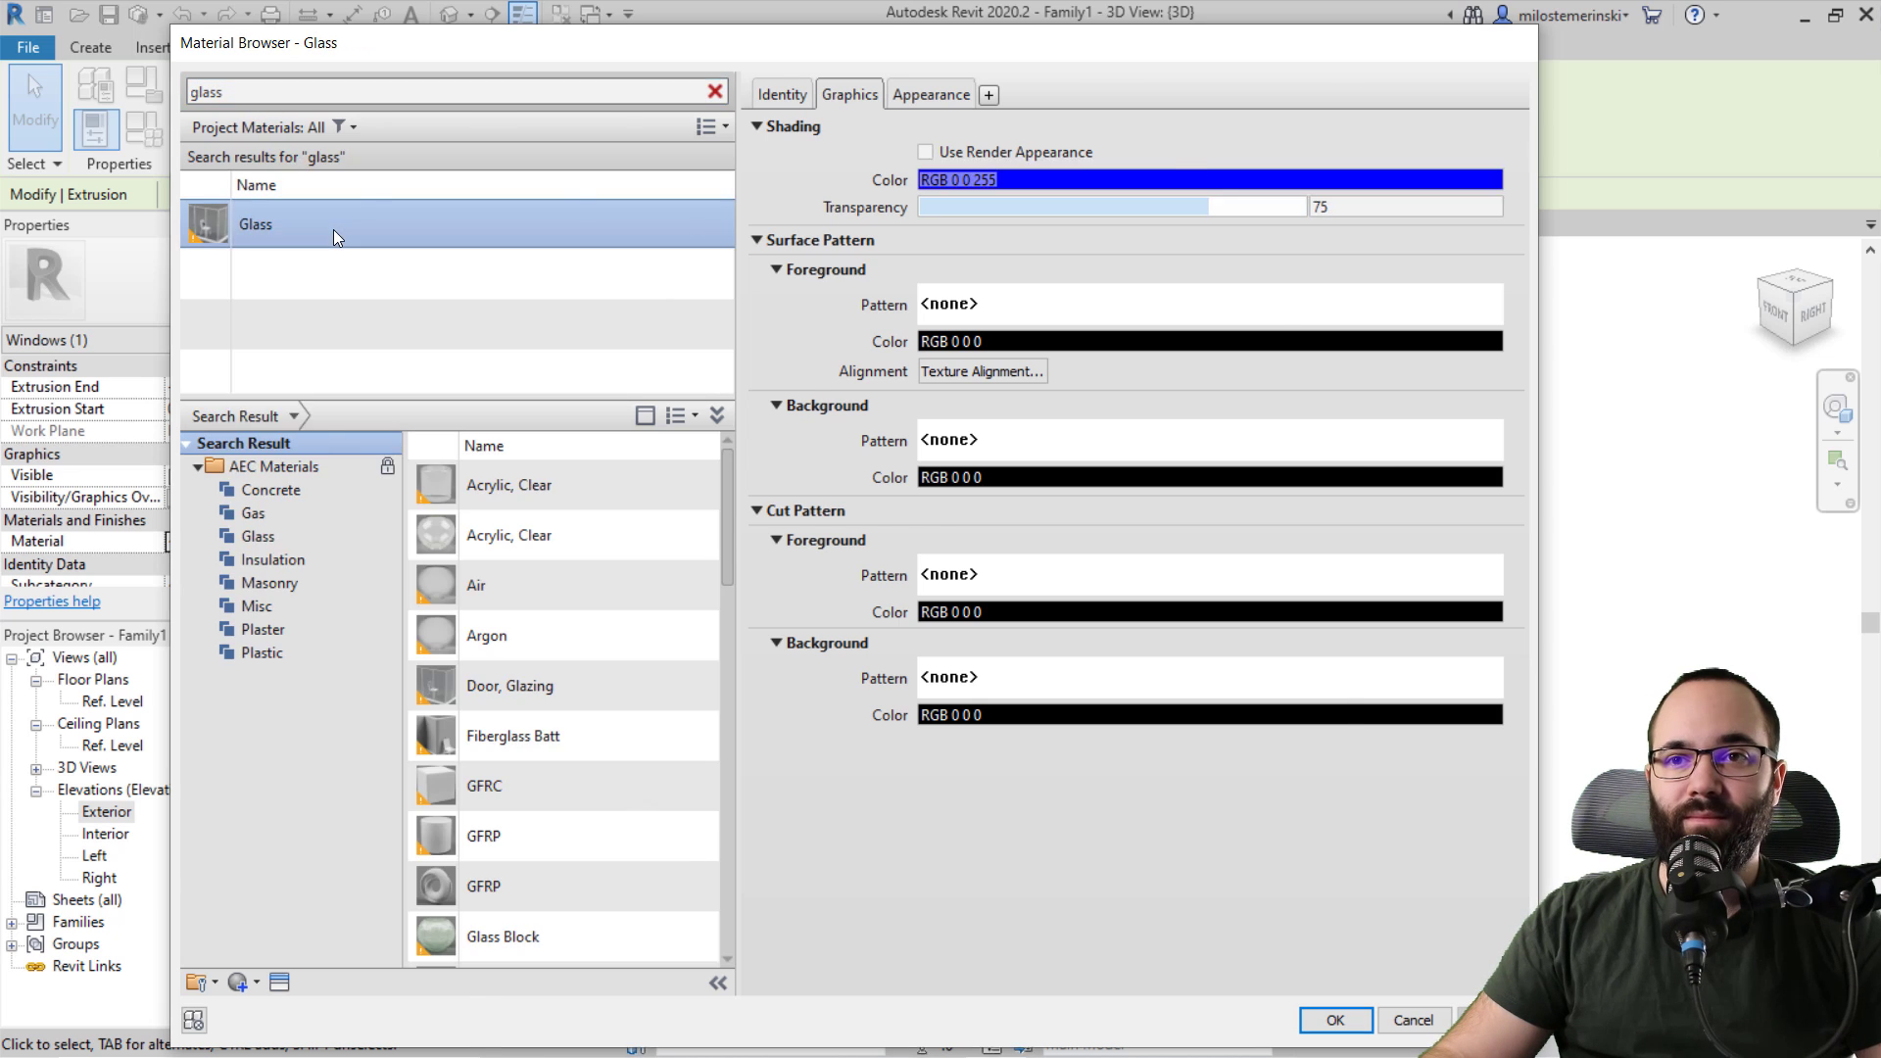
pyautogui.press('Return')
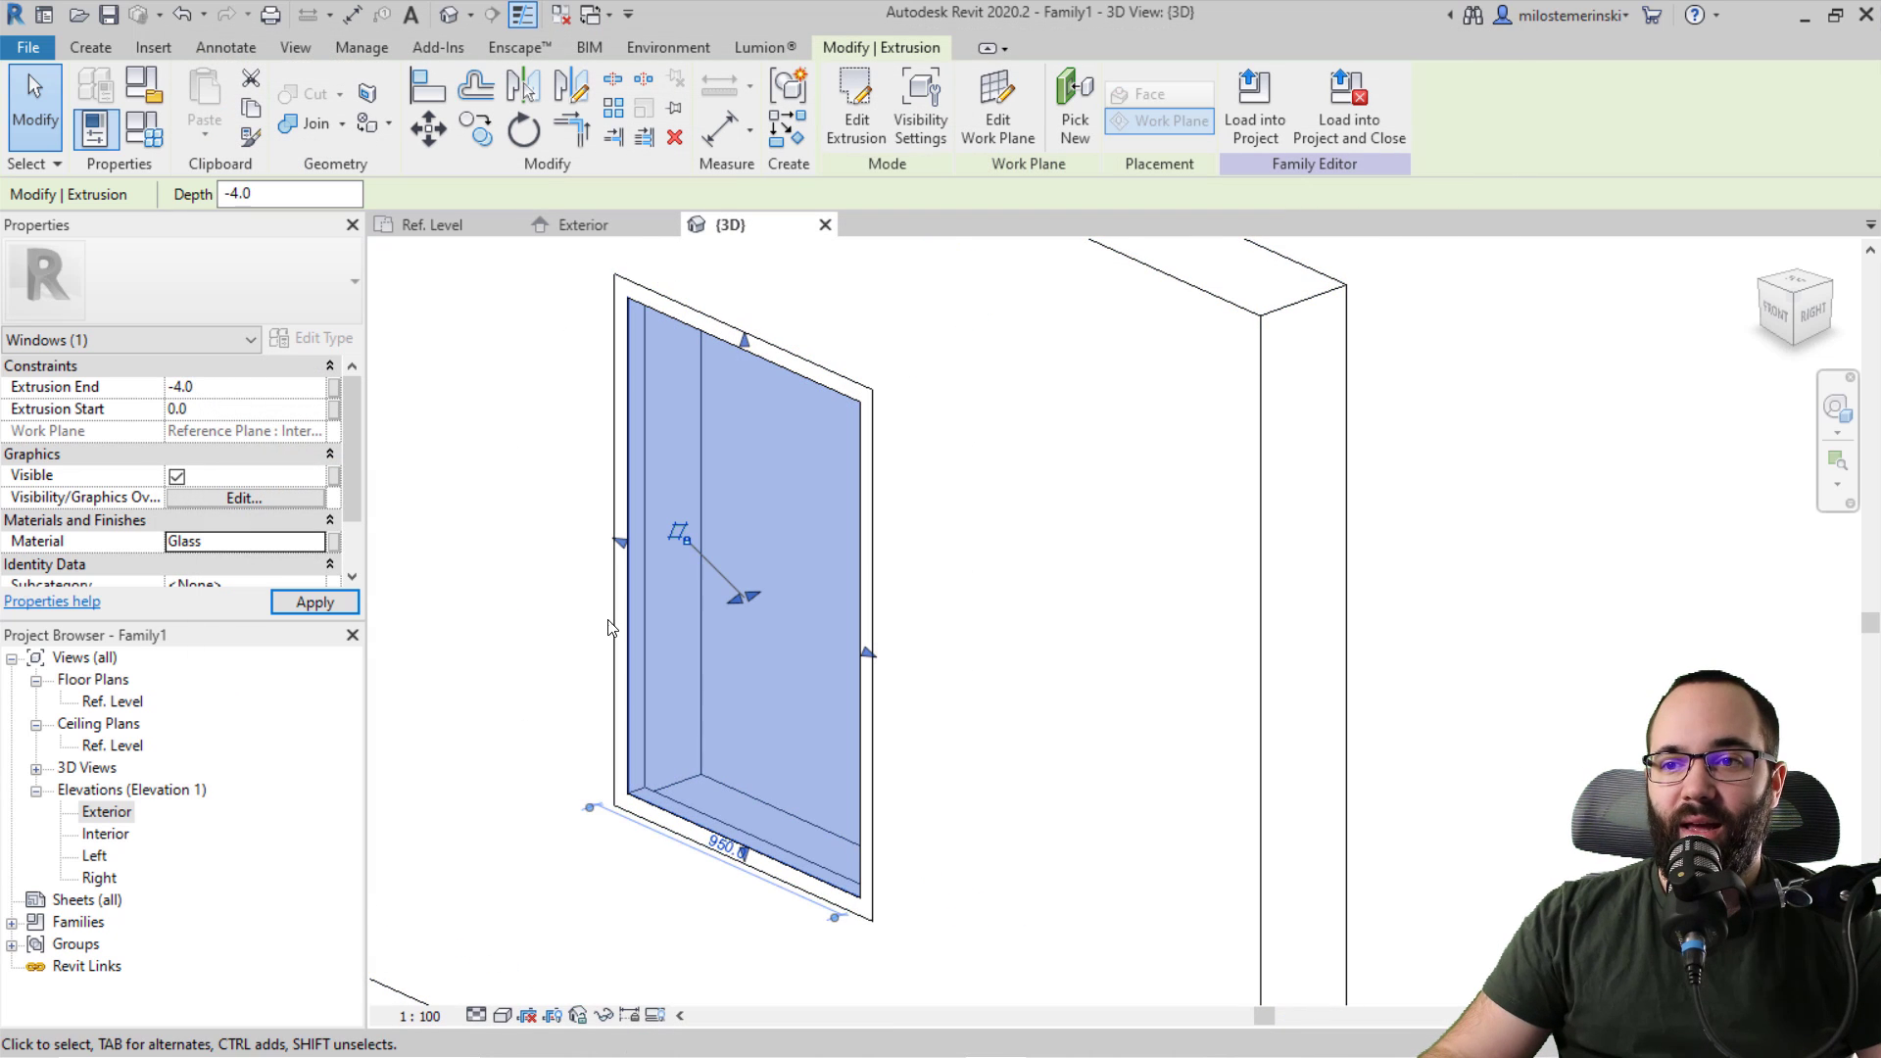
pyautogui.press('Escape')
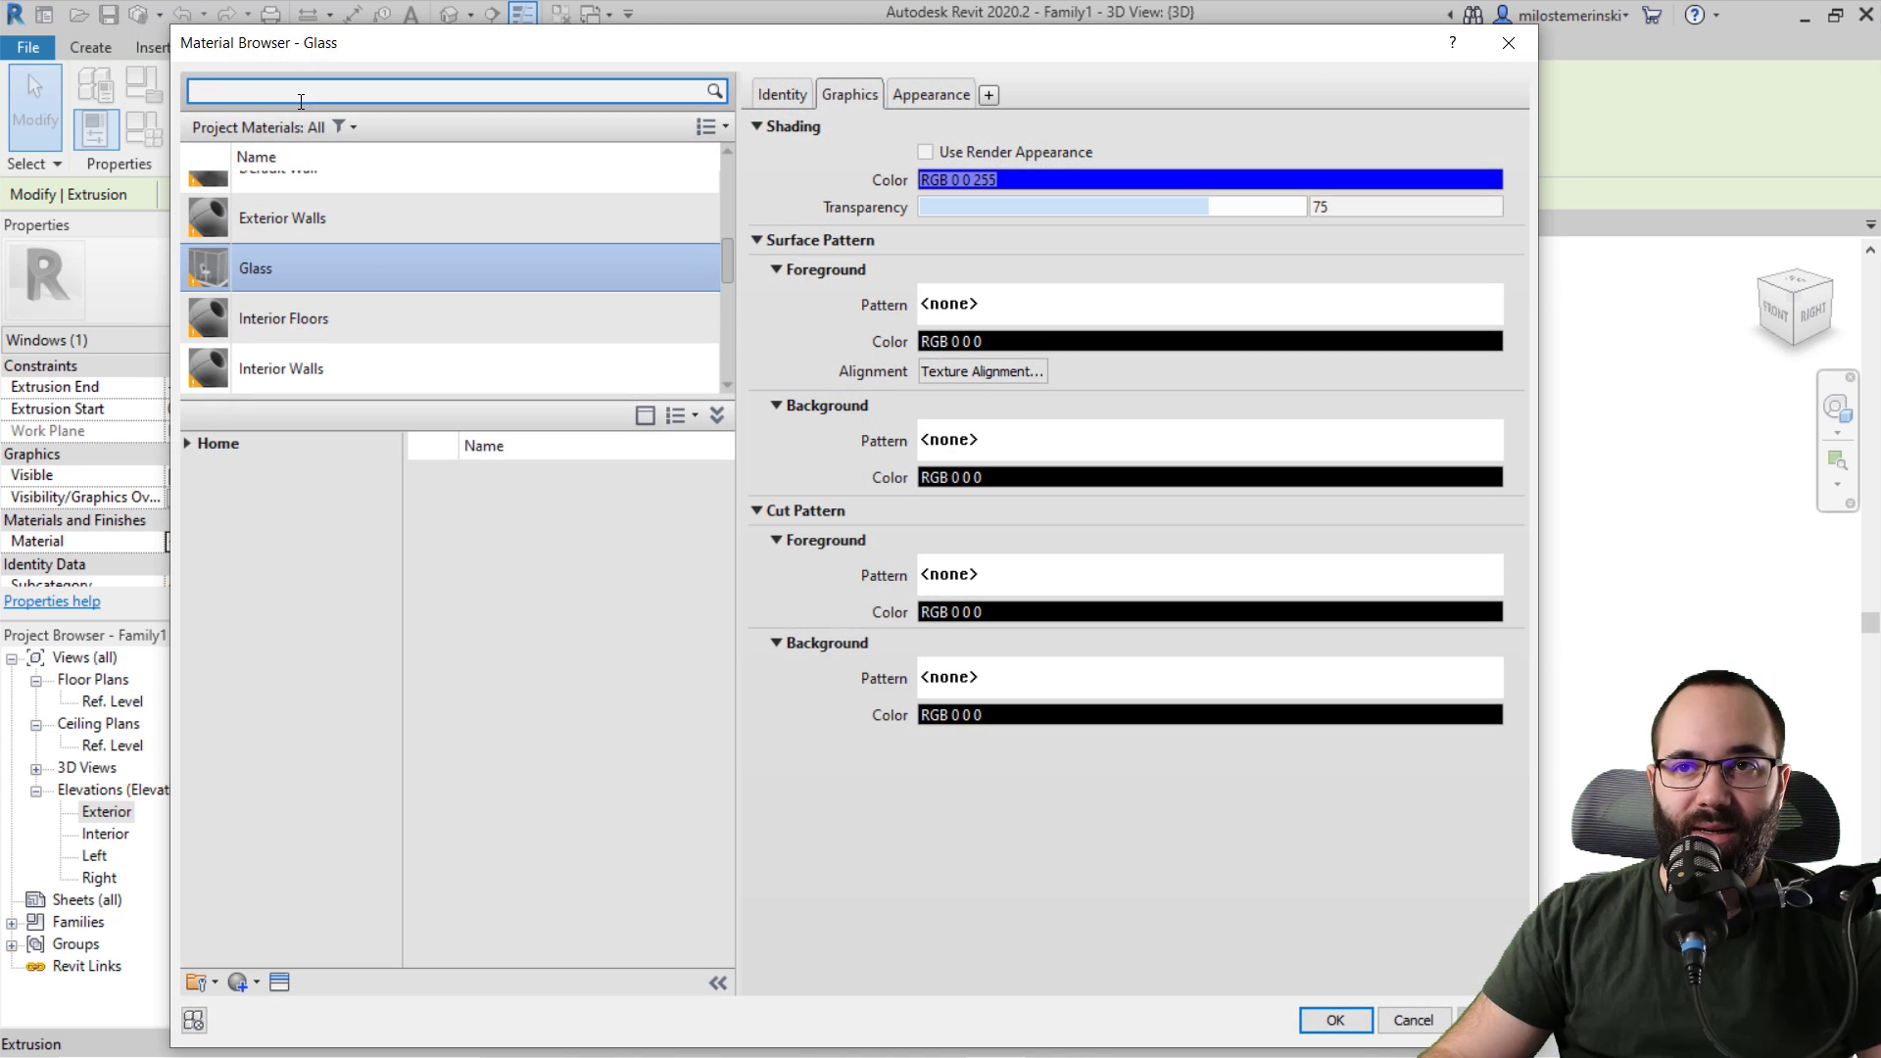
# Step: Search the material library for "alum", add Aluminum, Anodized Silver to the family and assign it to the frame extrusion
pyautogui.click(301, 92)
pyautogui.write('alum')
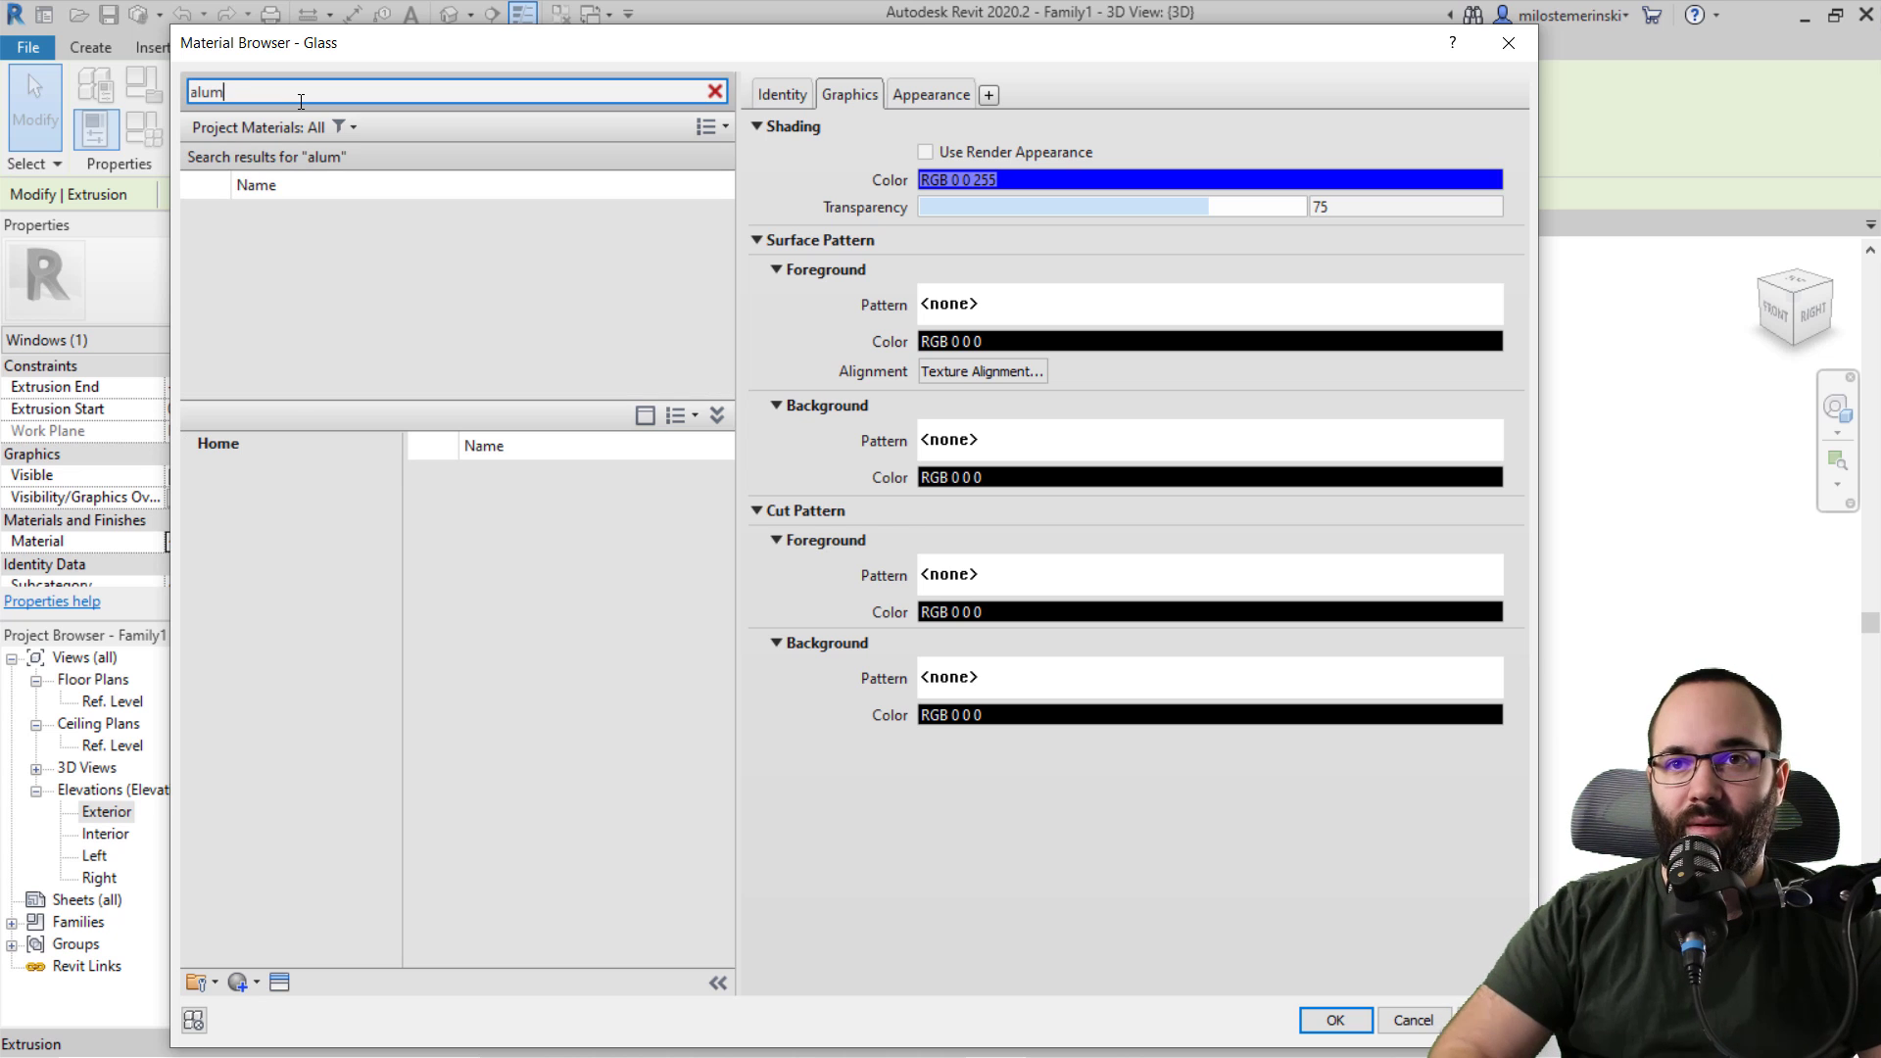
pyautogui.scroll(-3, 580, 542)
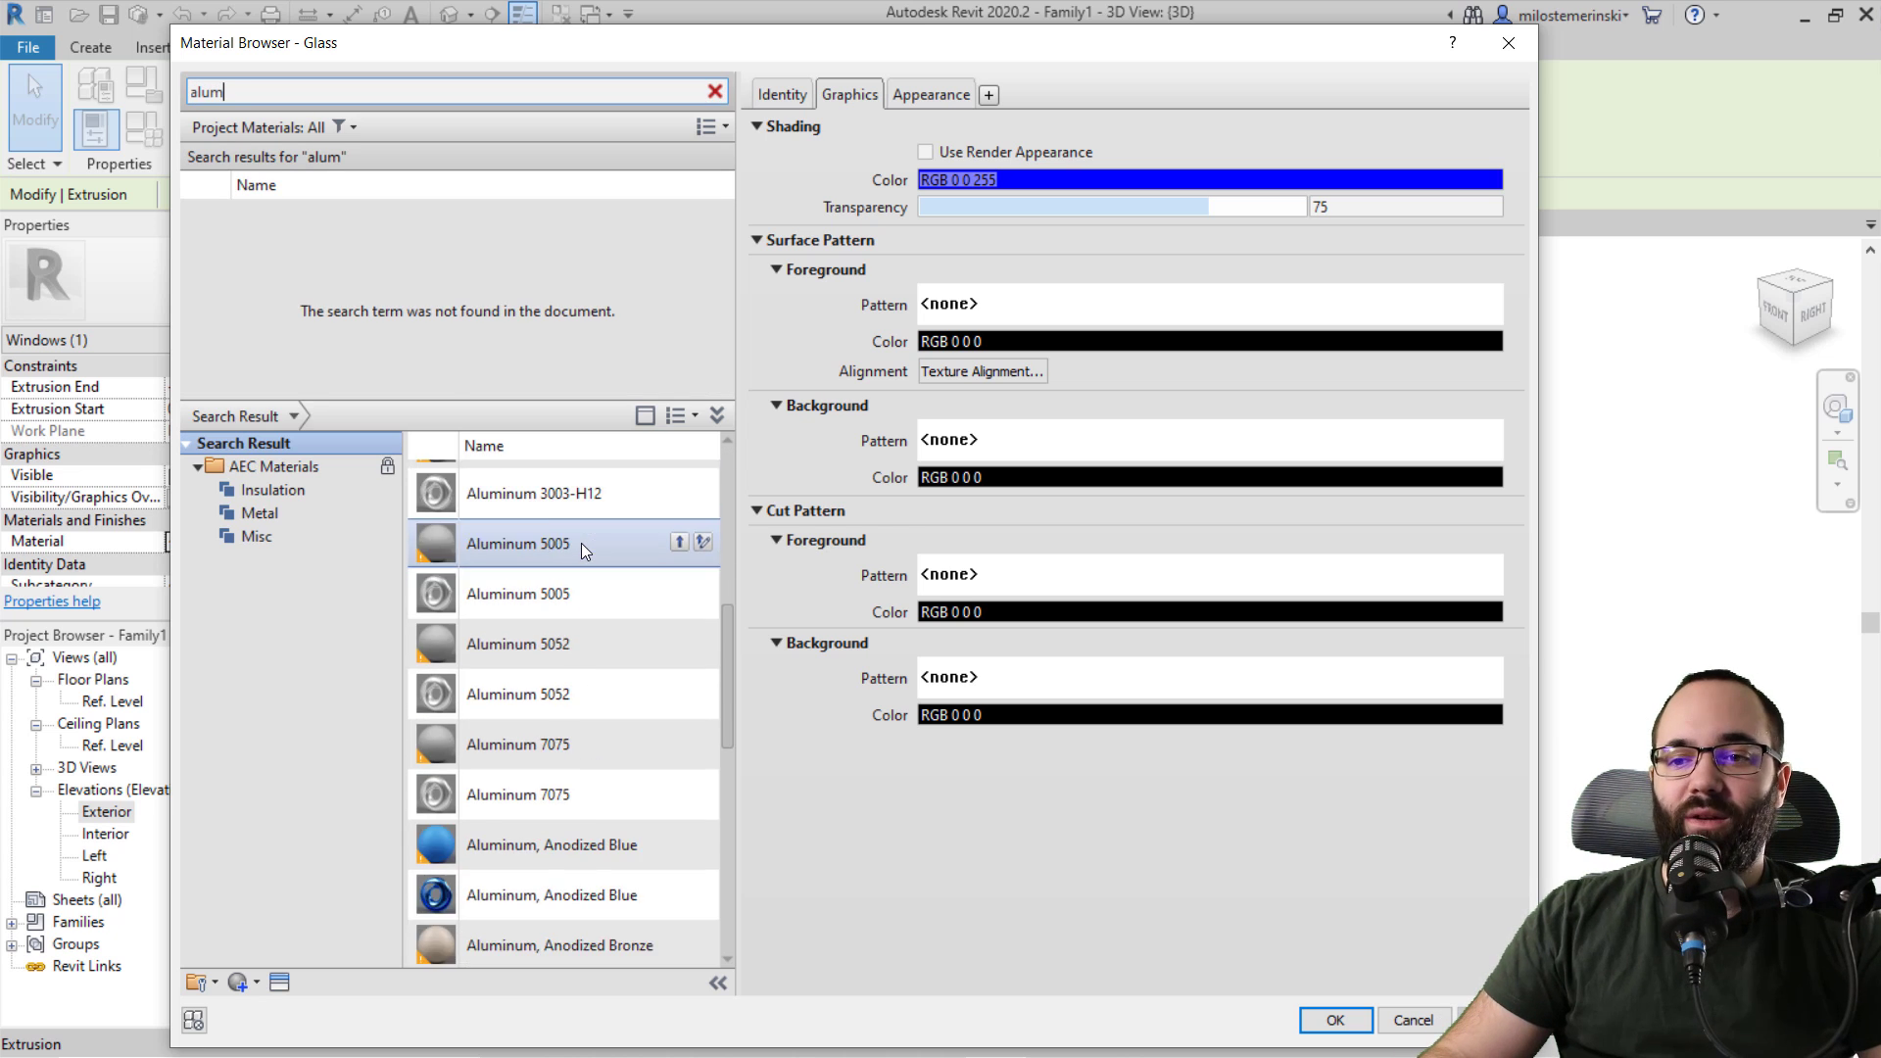
pyautogui.scroll(-4, 580, 544)
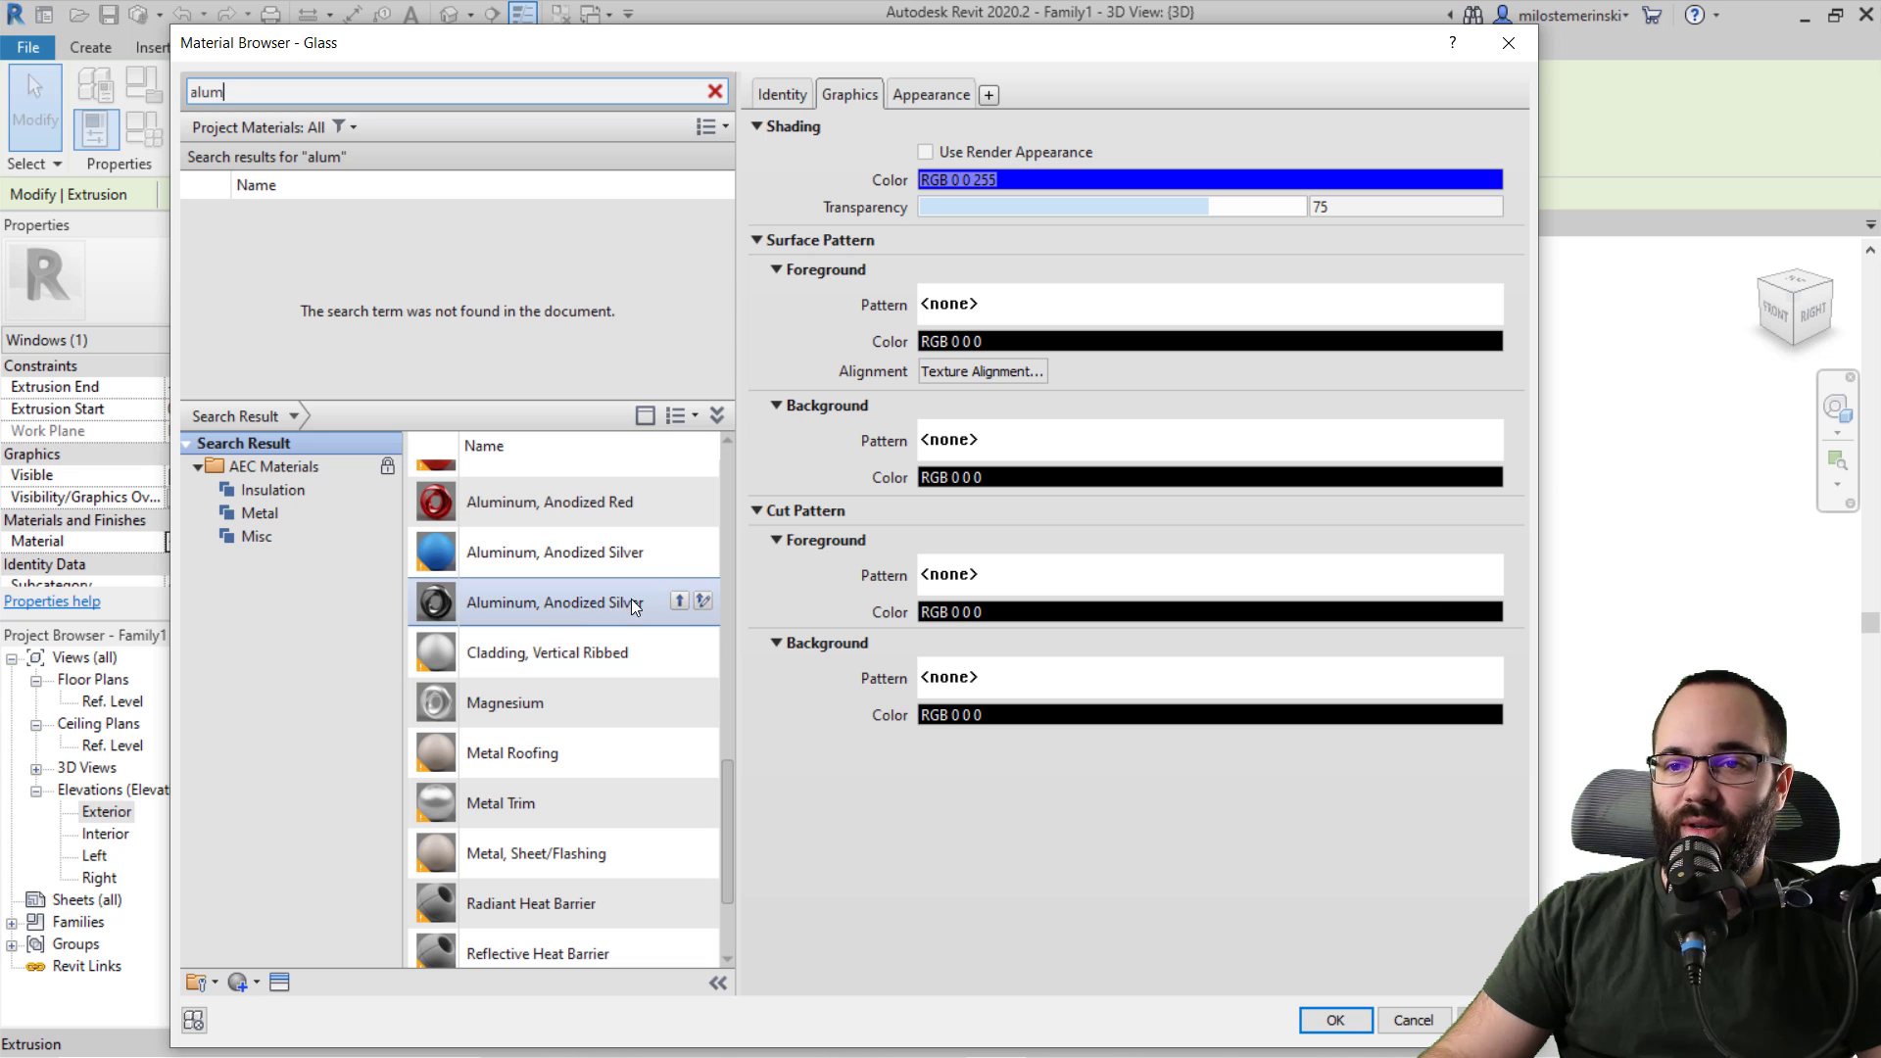
pyautogui.click(679, 600)
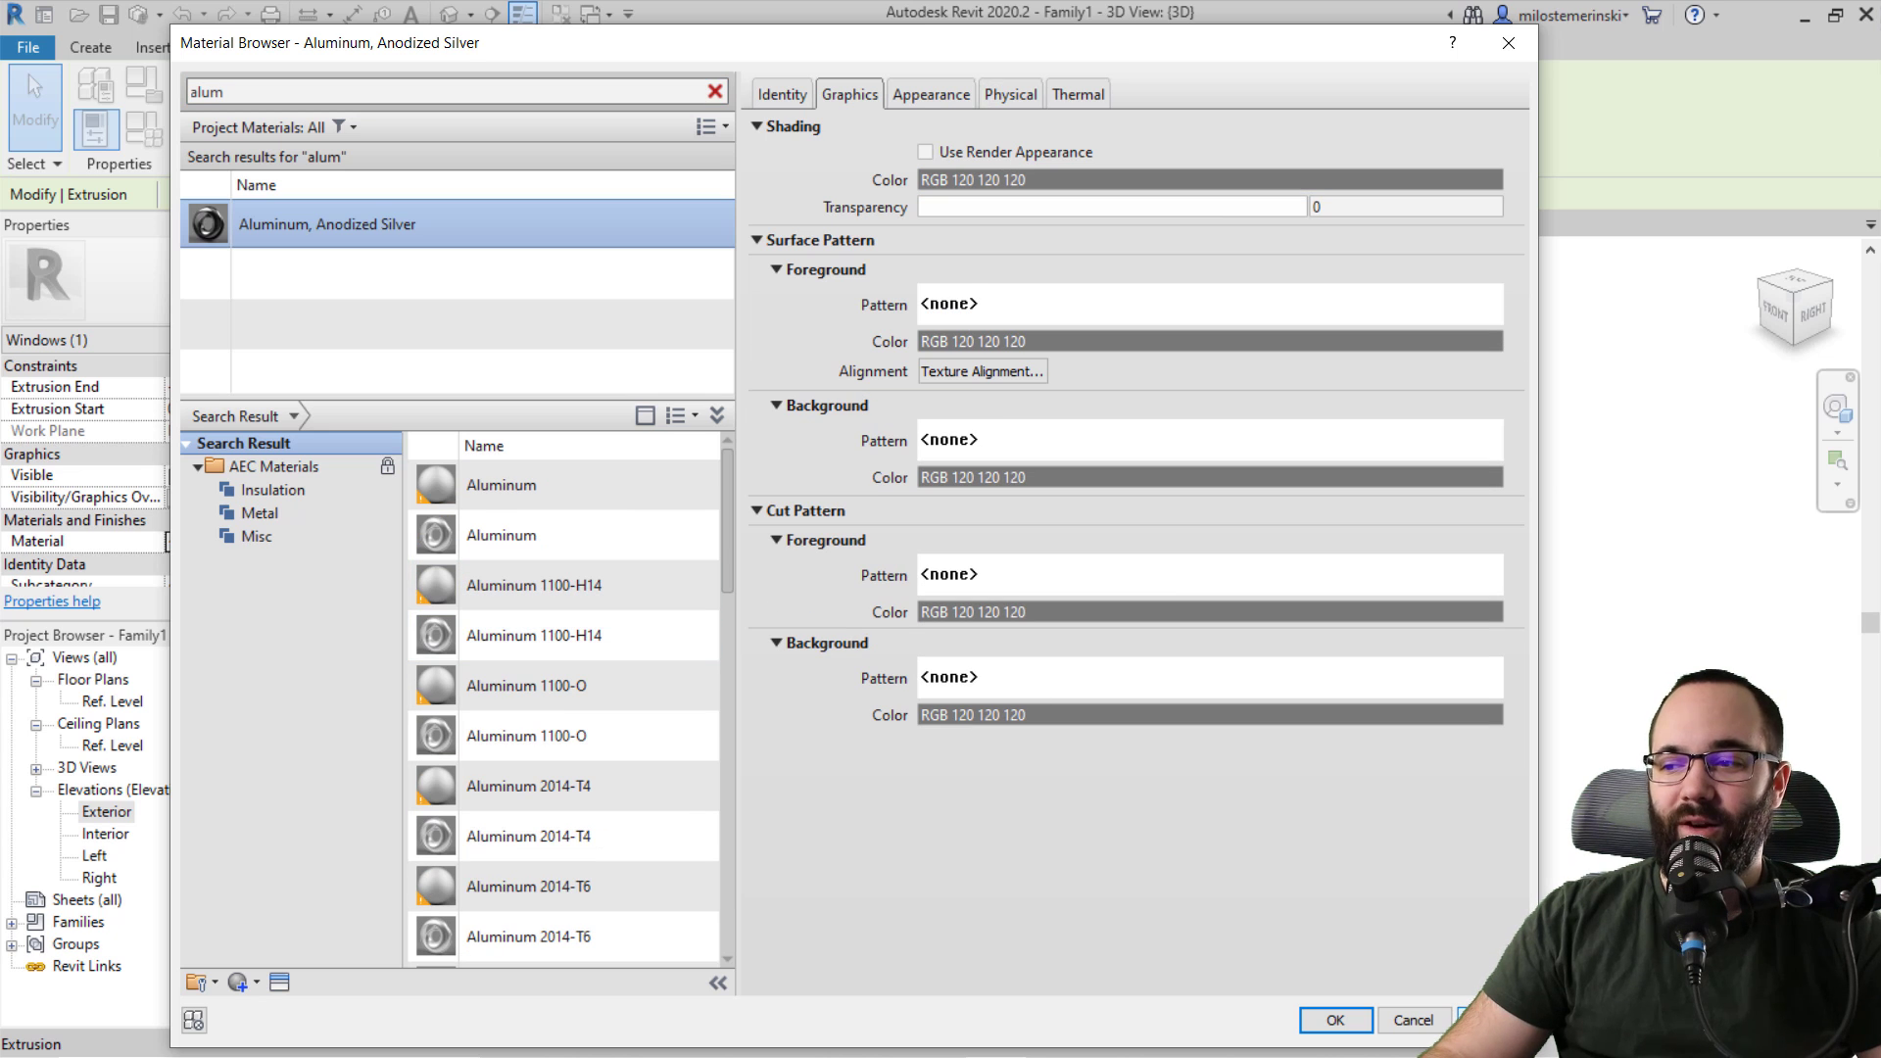
pyautogui.click(1335, 1019)
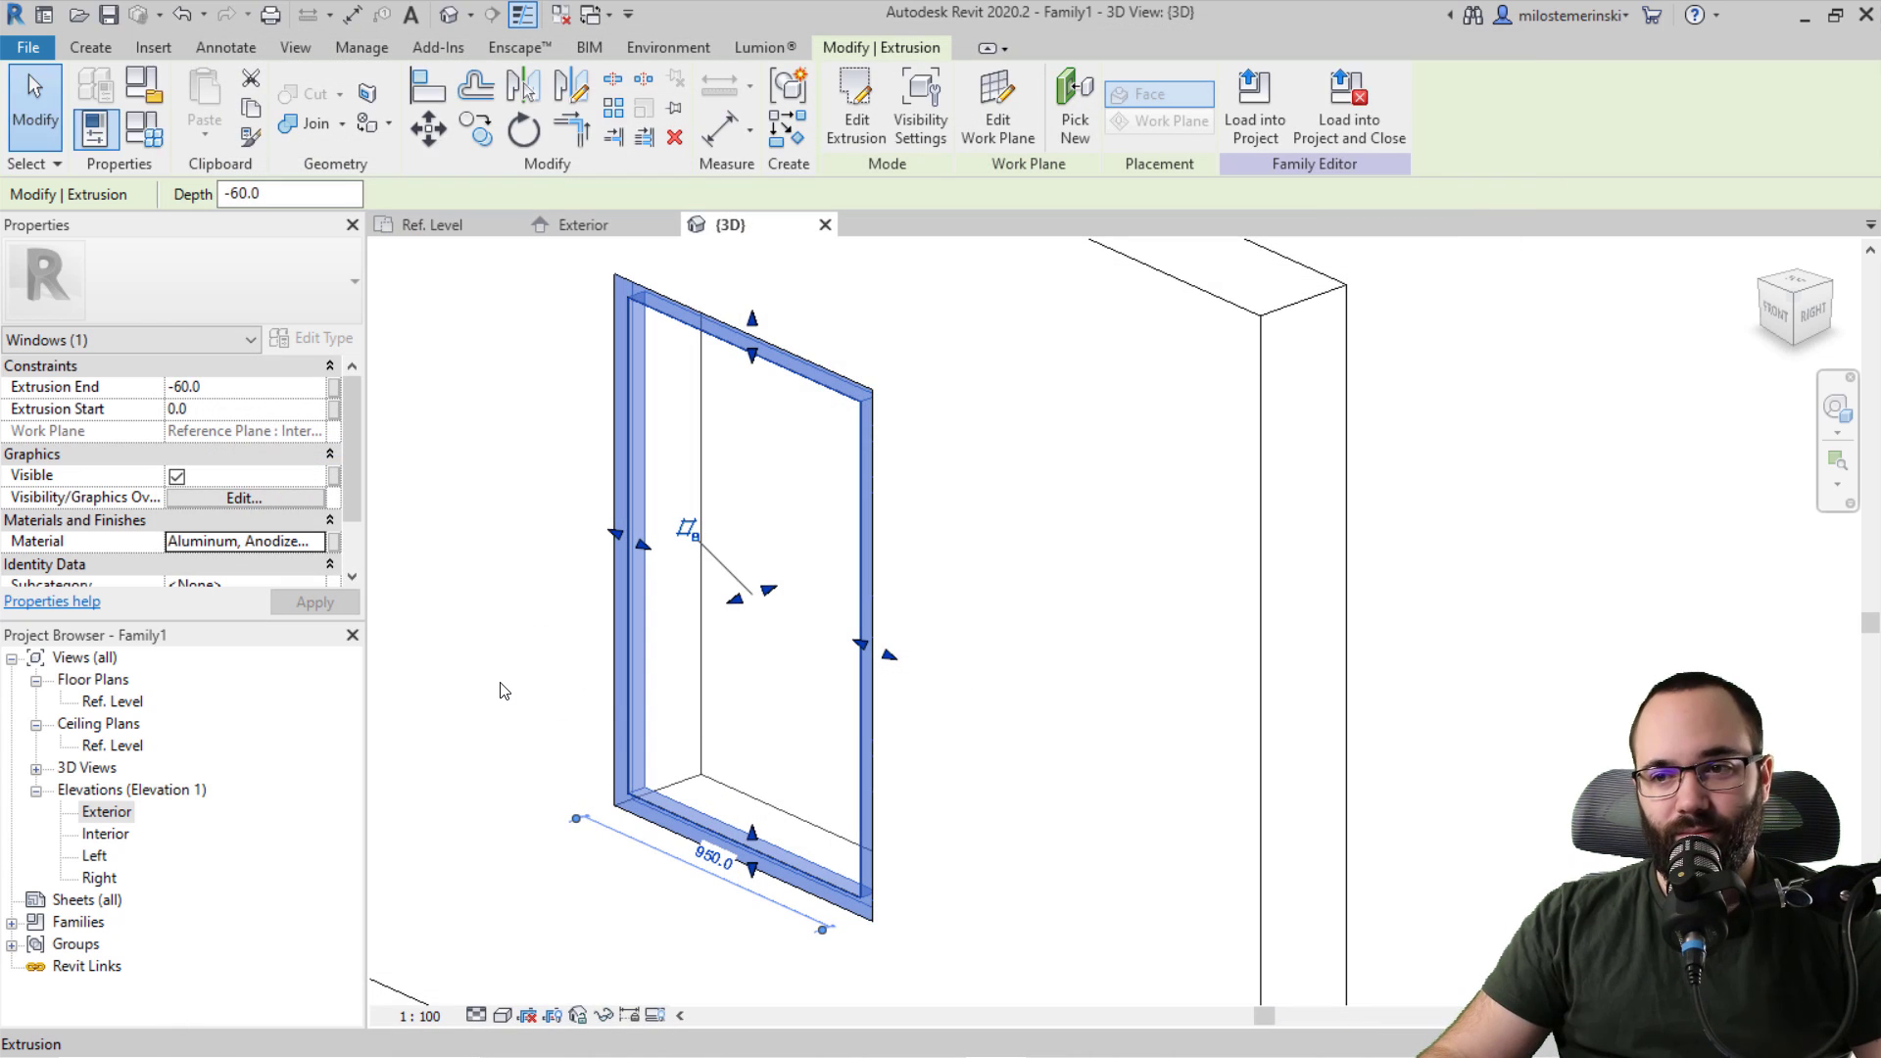
pyautogui.click(1042, 656)
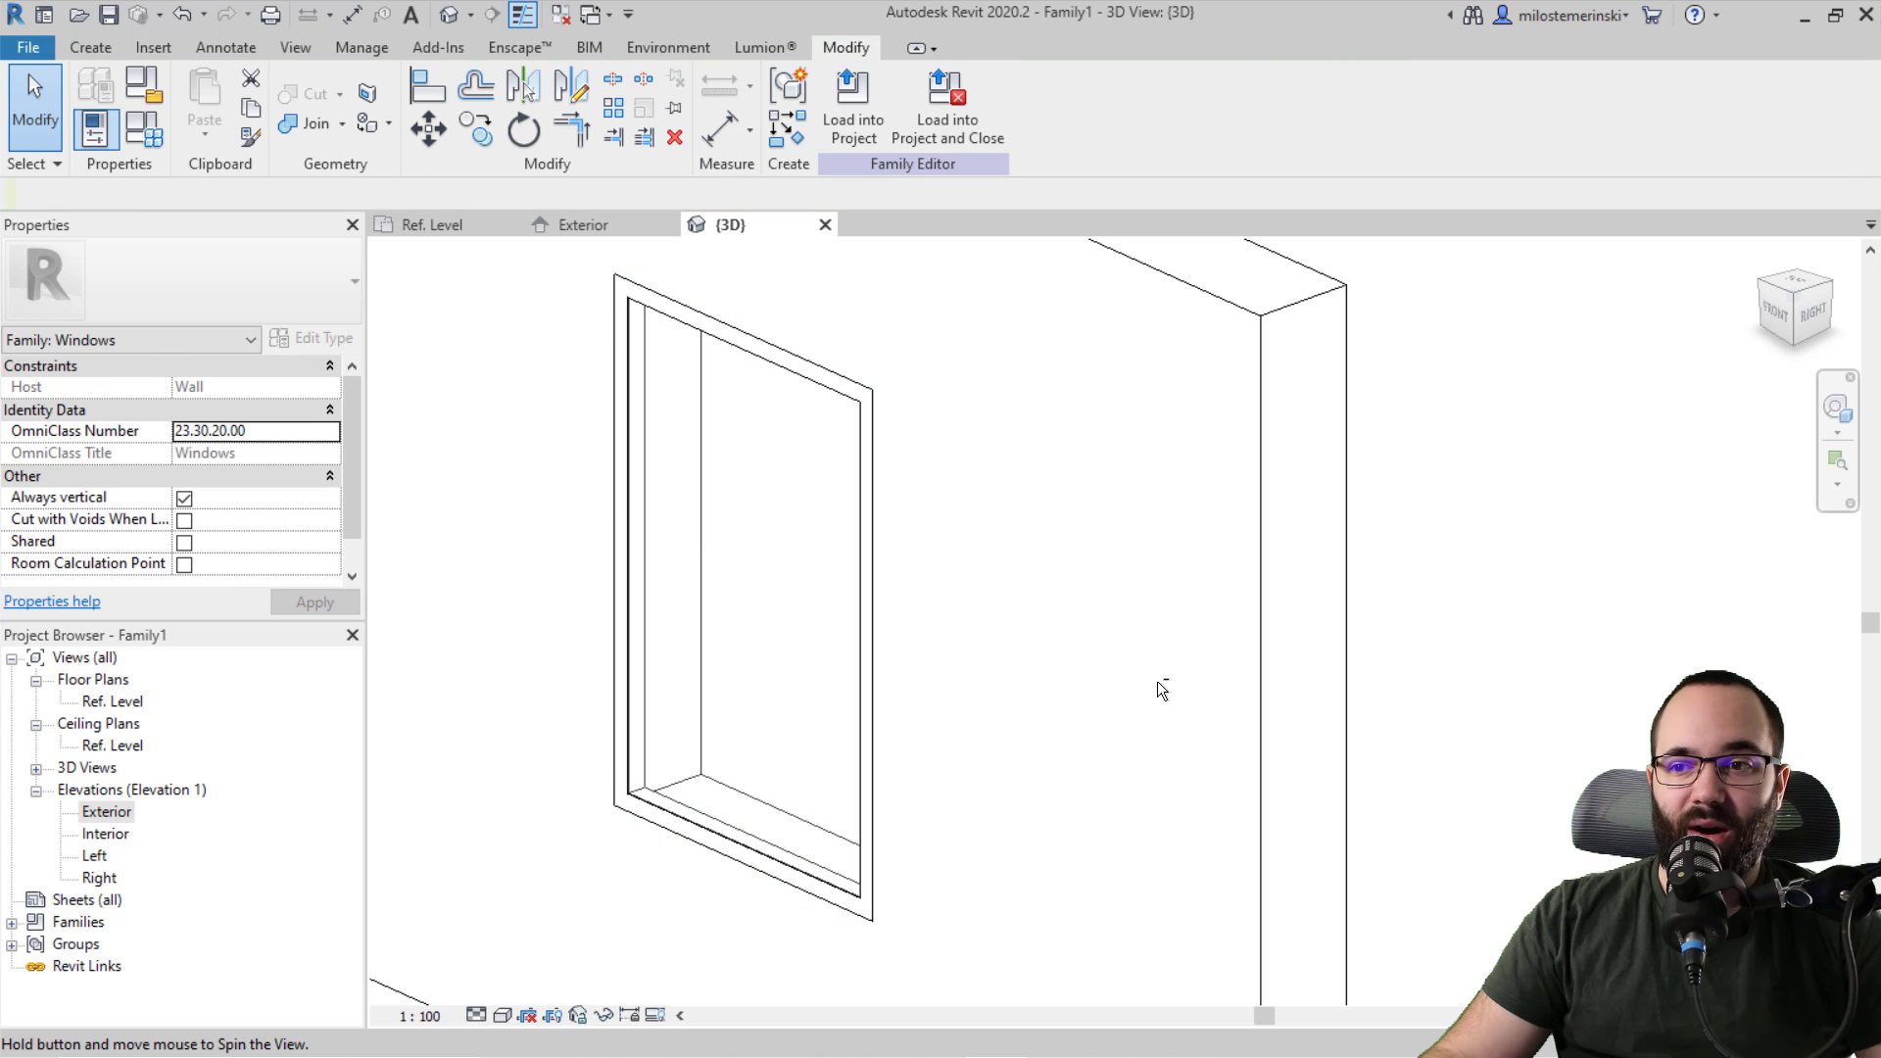
# Step: Inspect the frame, glass and splayed opening from the interior side of the wall
pyautogui.keyDown('shift'); pyautogui.moveTo(1156, 680); pyautogui.dragTo(698, 677, button='middle'); pyautogui.keyUp('shift')
pyautogui.scroll(3, 726, 513)
pyautogui.scroll(-4, 735, 567)
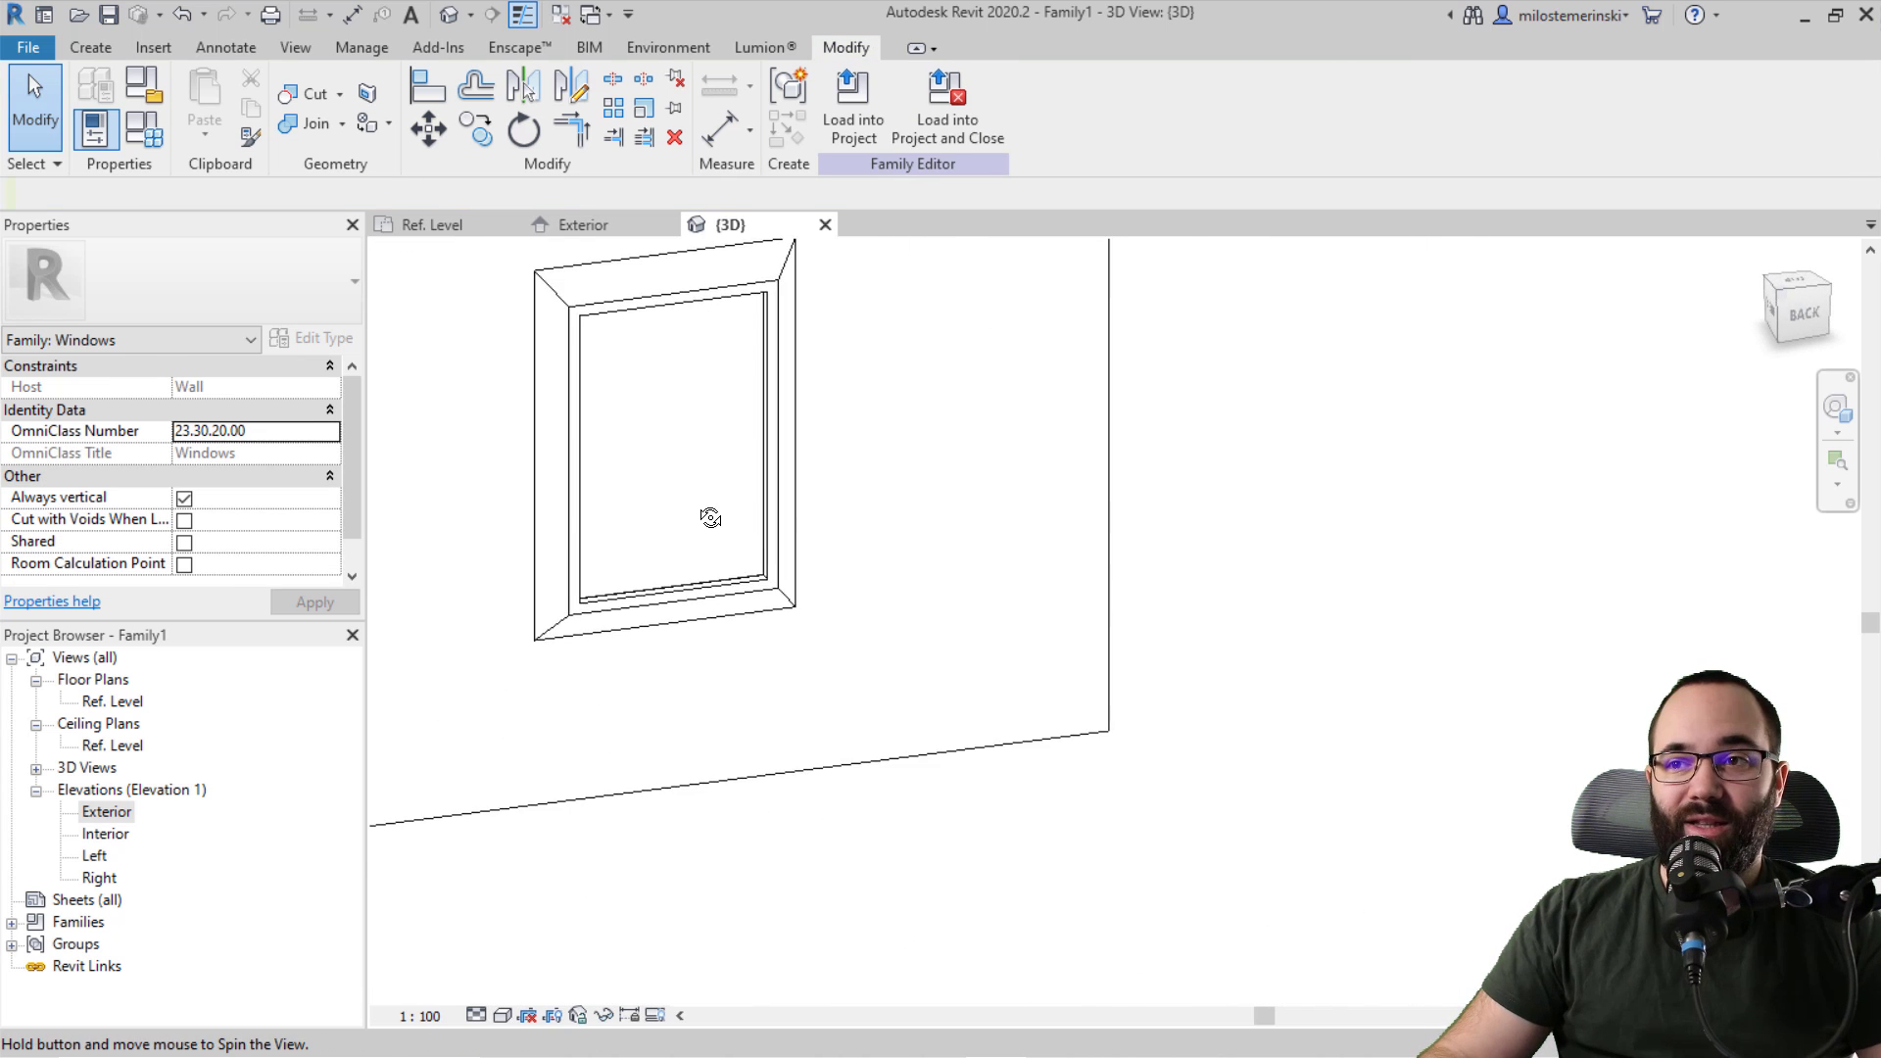
pyautogui.moveTo(714, 512); pyautogui.dragTo(710, 648, button='middle')
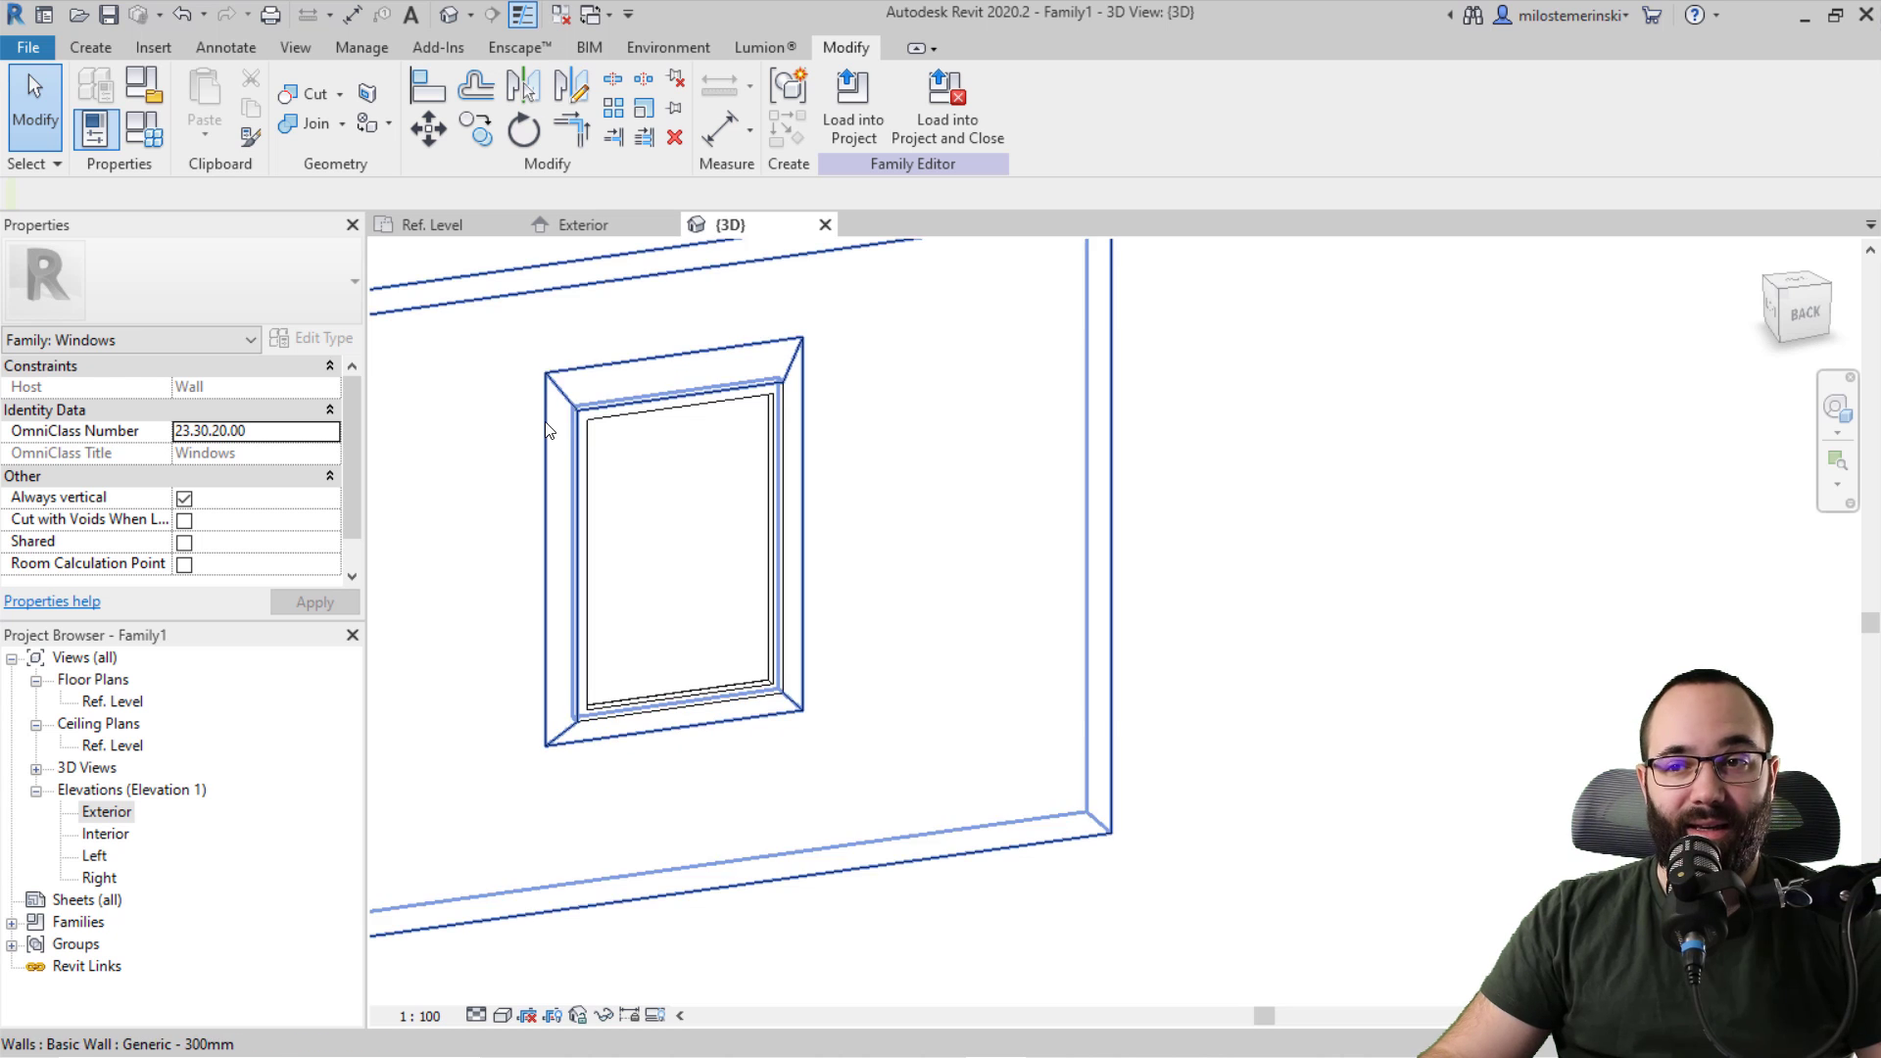
pyautogui.click(156, 139)
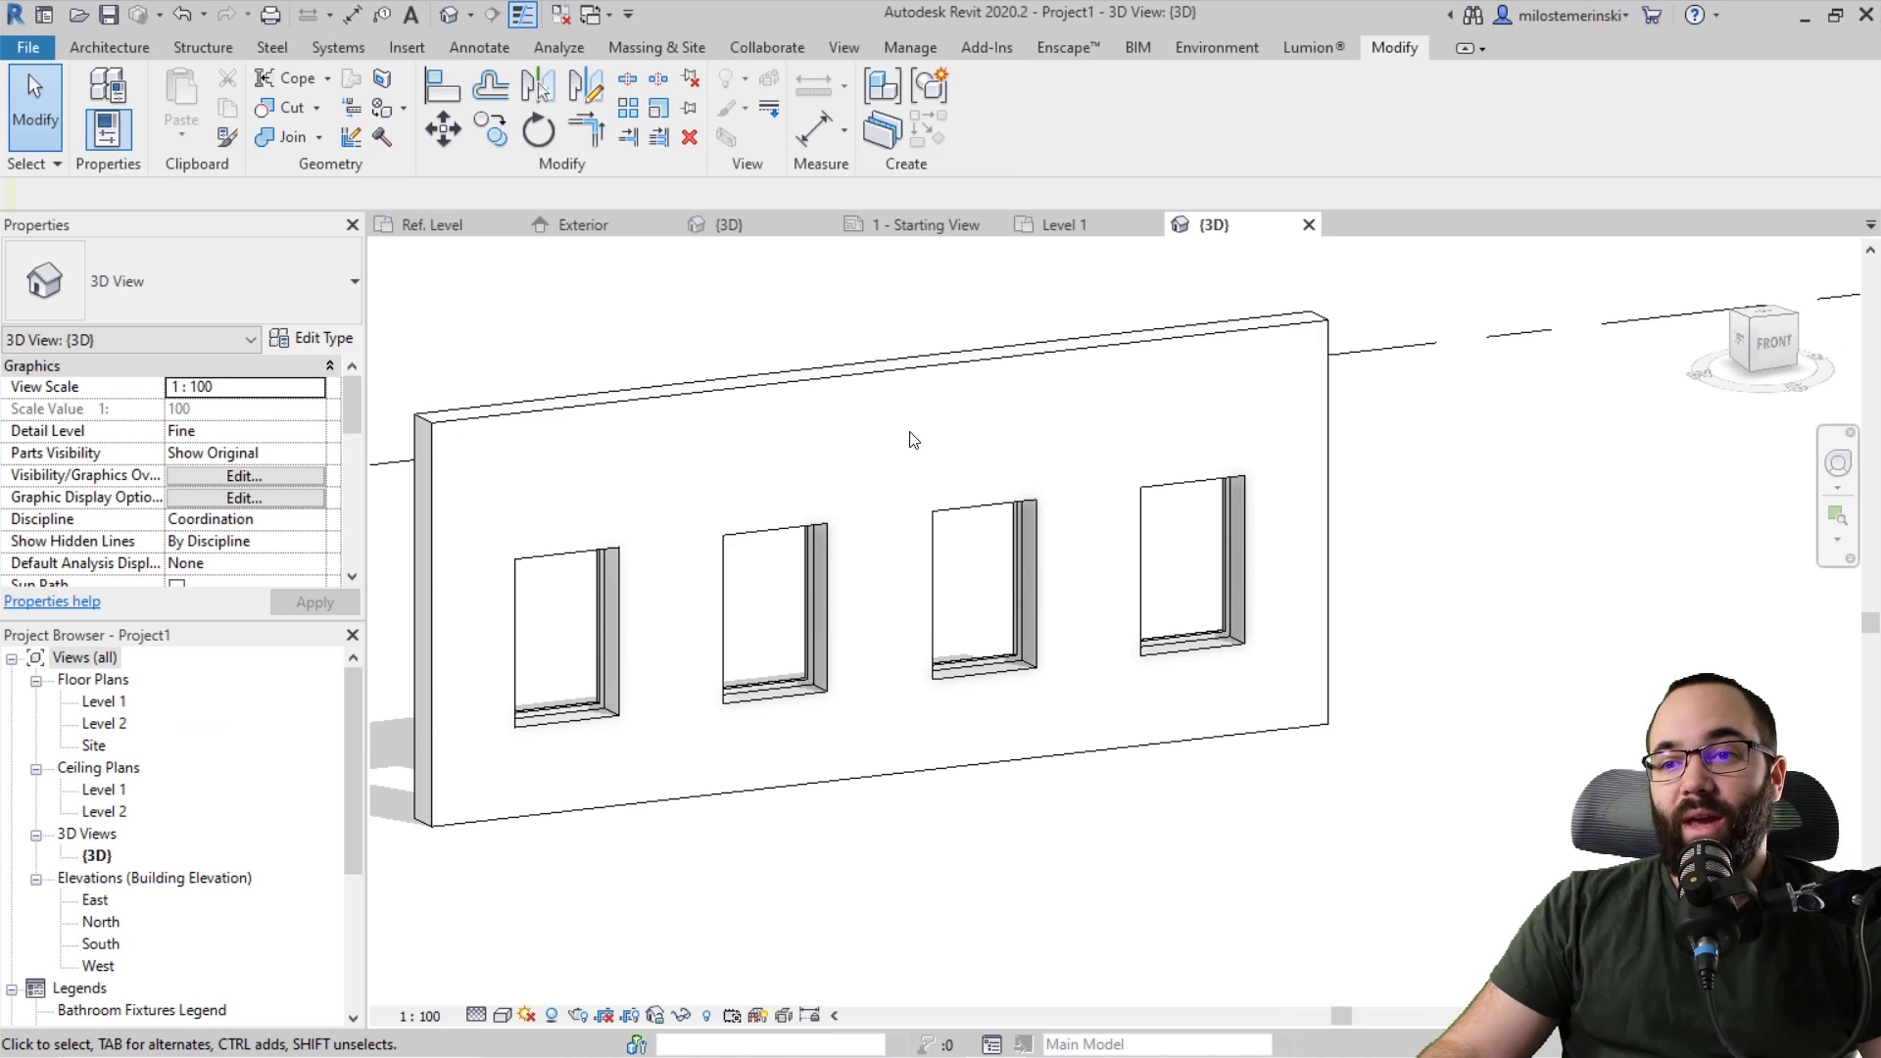
# Step: Set the Left offset of the rightmost Angled Edge Window in the project wall to 30
pyautogui.click(1152, 621)
pyautogui.keyDown('shift'); pyautogui.moveTo(1183, 592); pyautogui.dragTo(1104, 720, button='middle'); pyautogui.keyUp('shift')
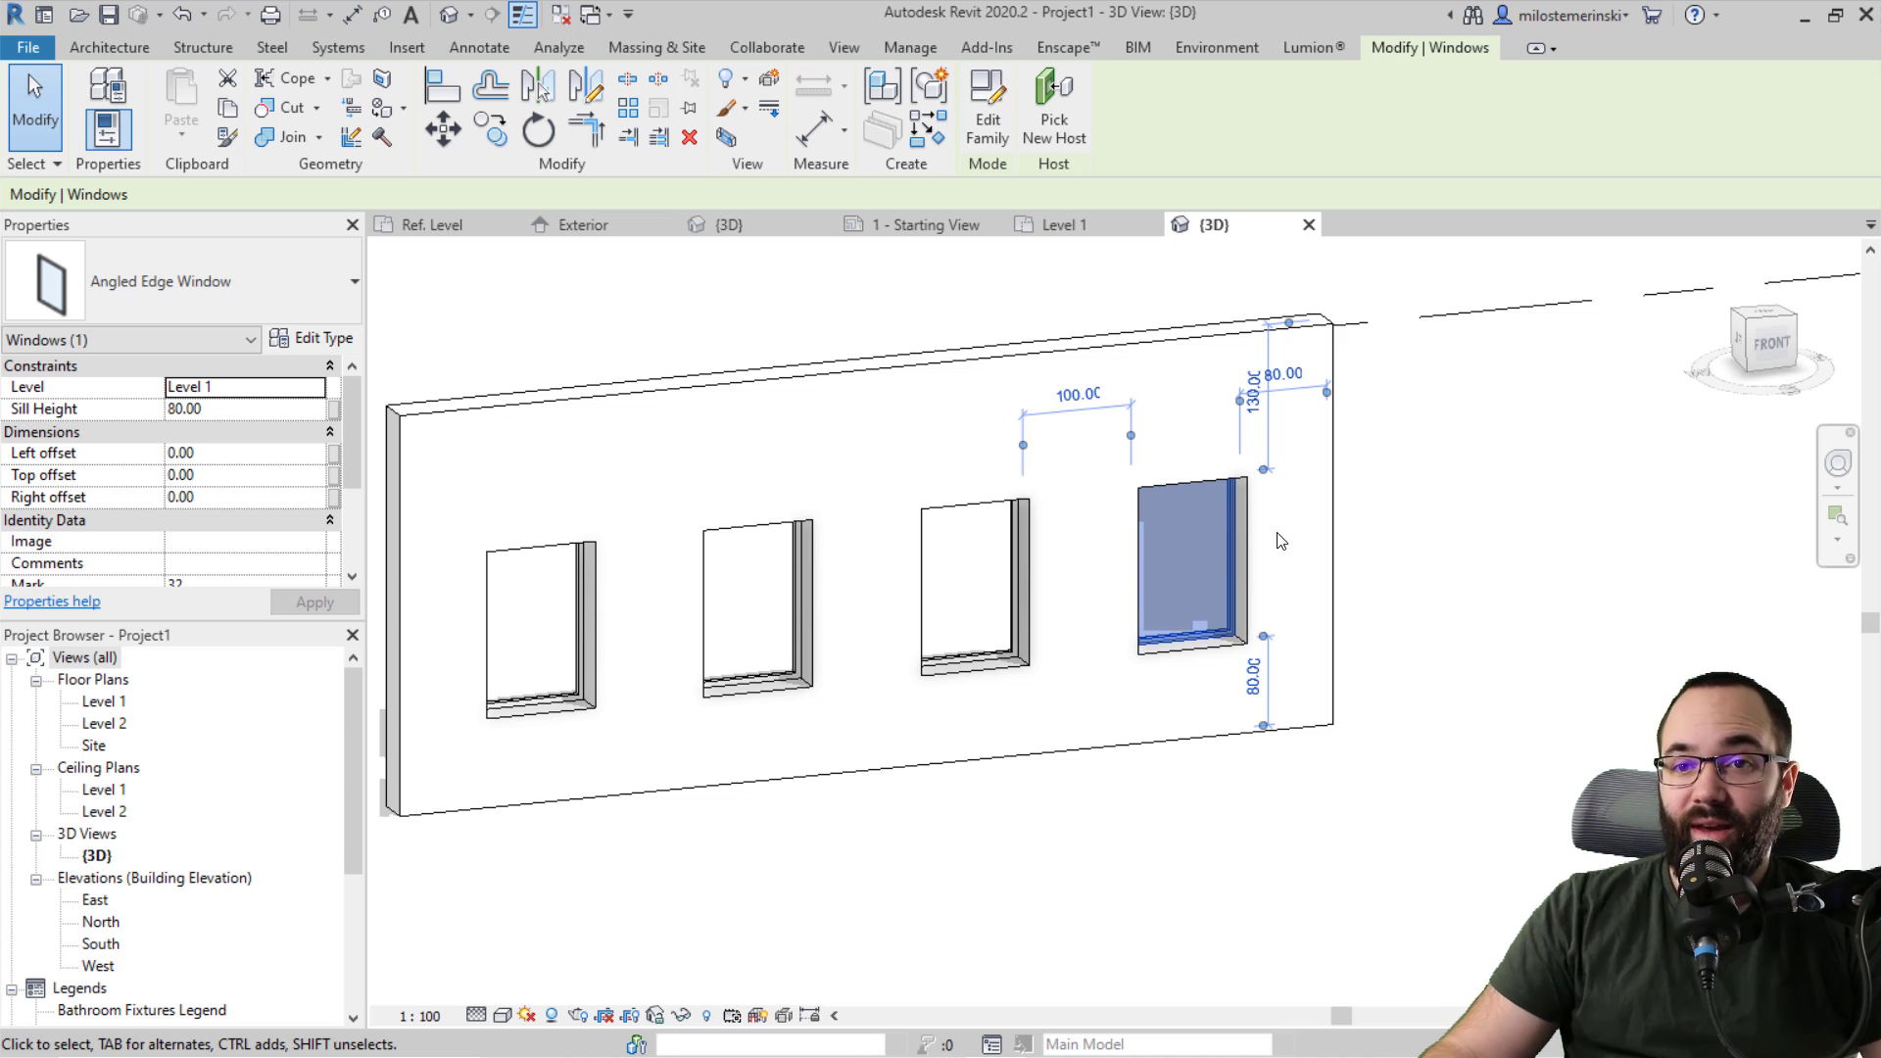
pyautogui.click(231, 453)
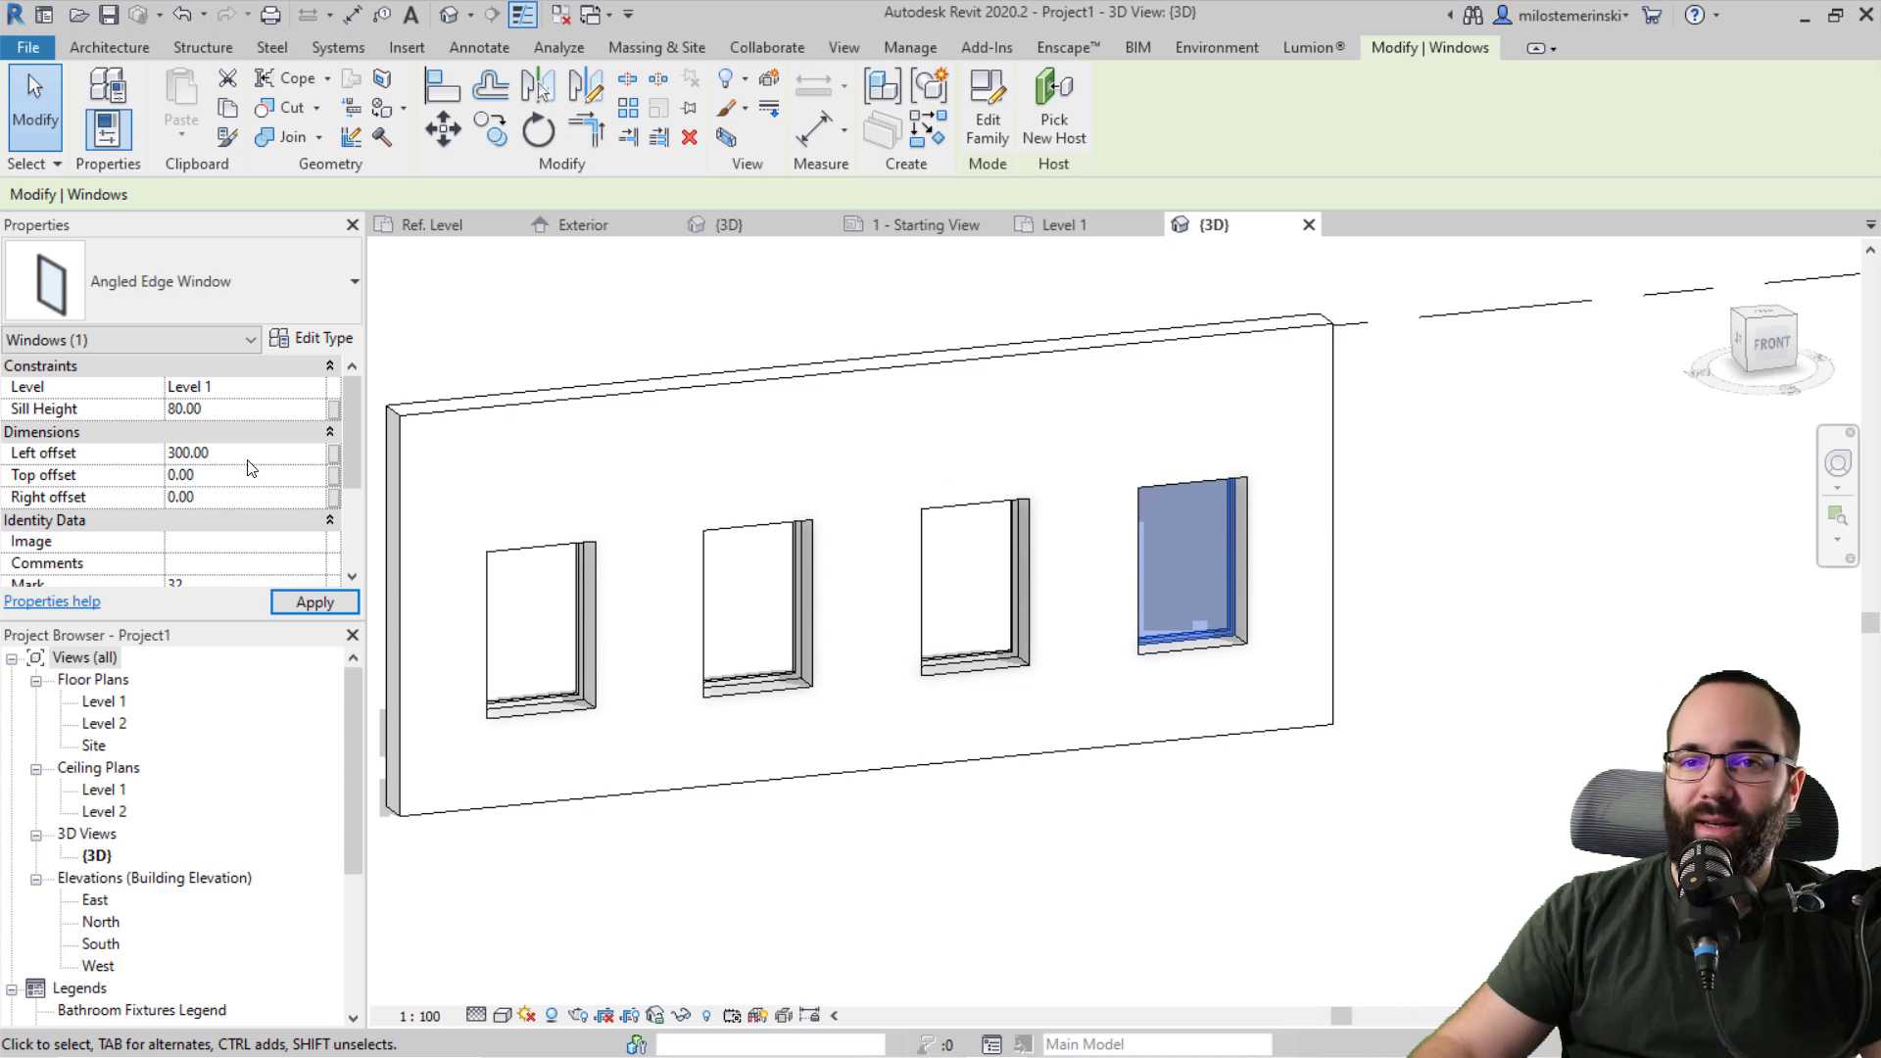
pyautogui.click(301, 606)
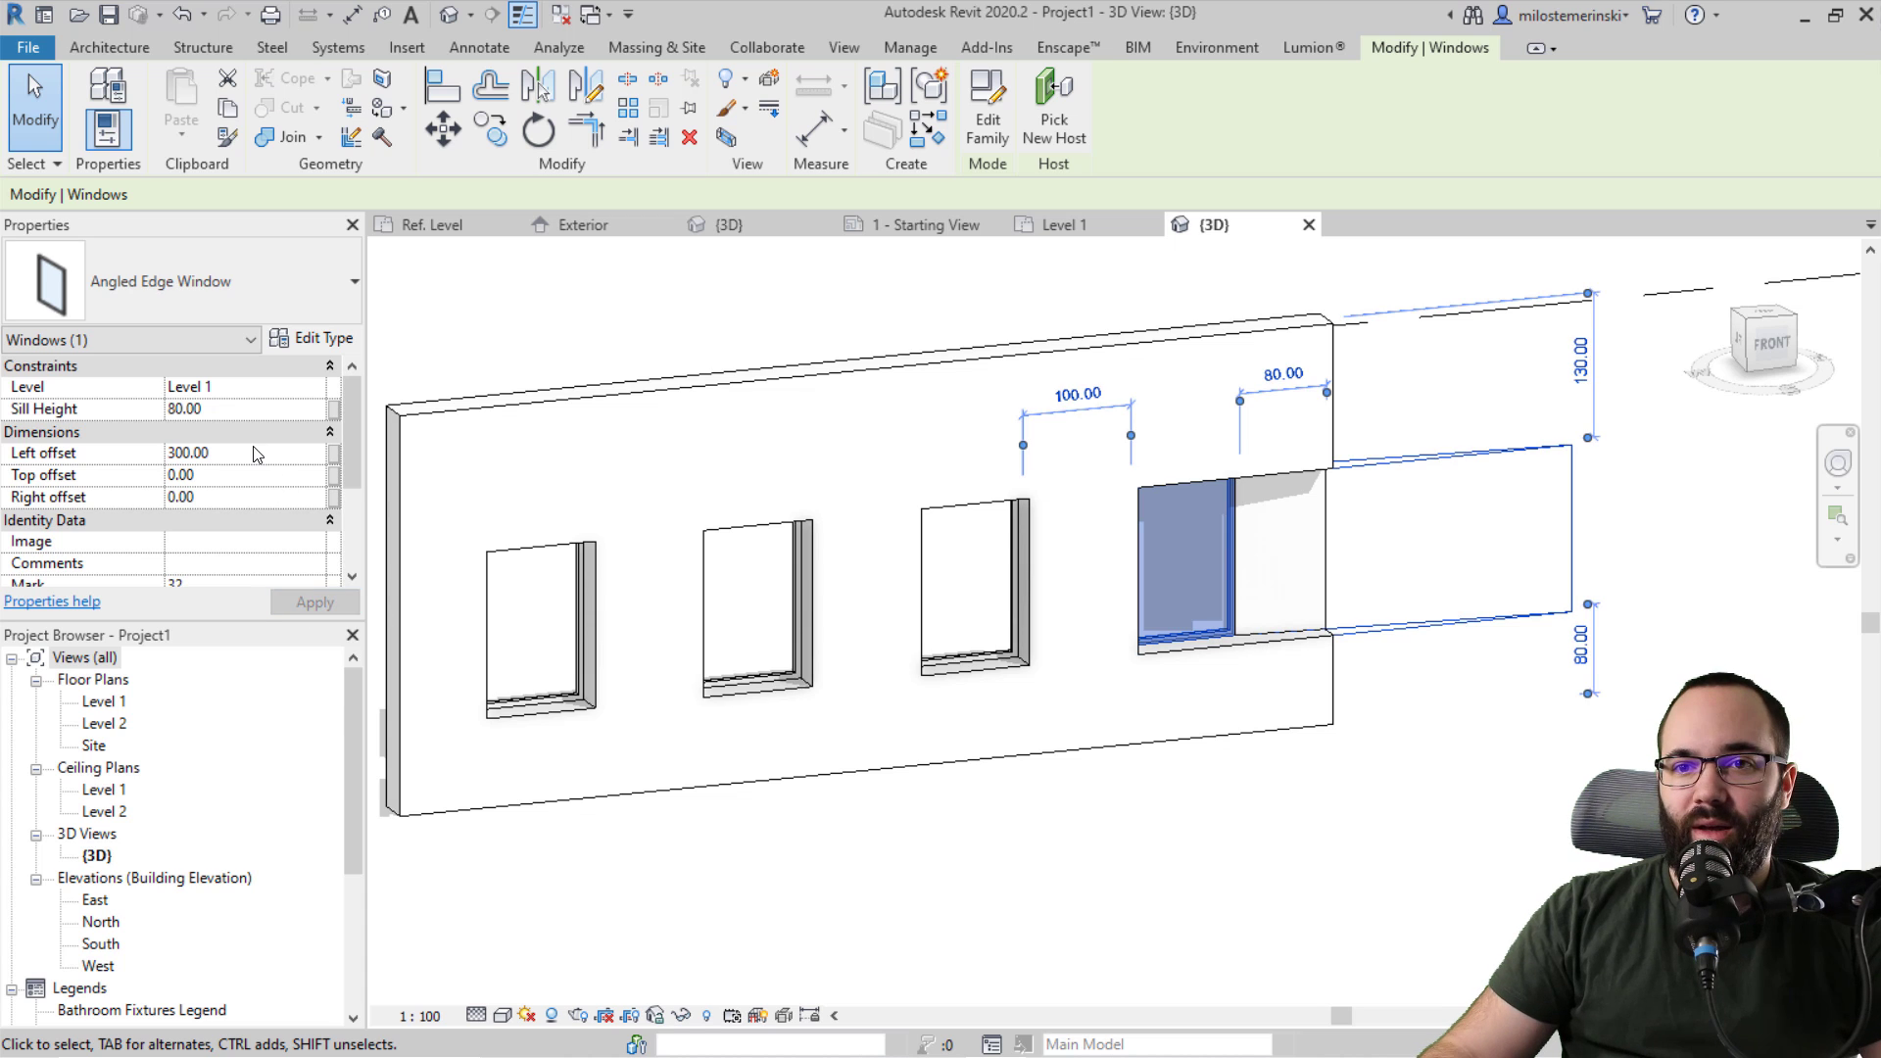
pyautogui.press('Tab')
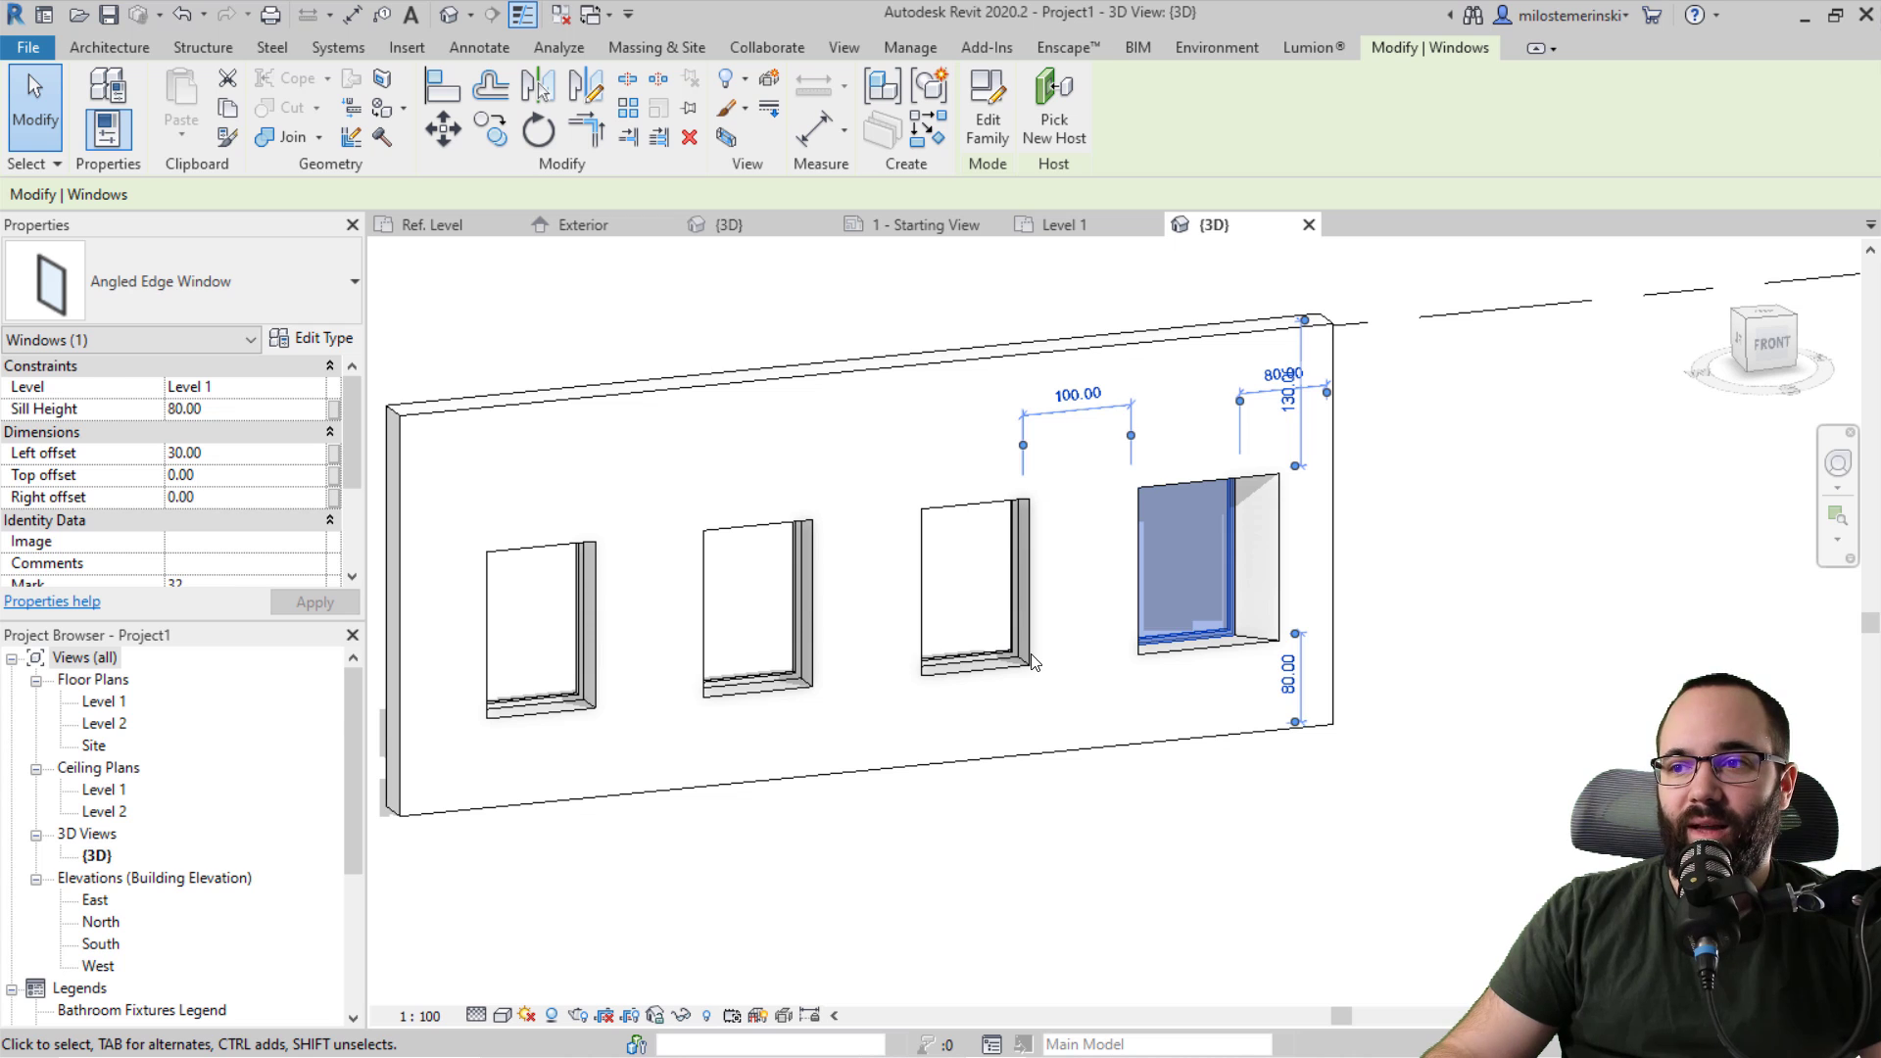
# Step: Set both the Top offset and the Right offset of the third window from the left to 20
pyautogui.click(973, 588)
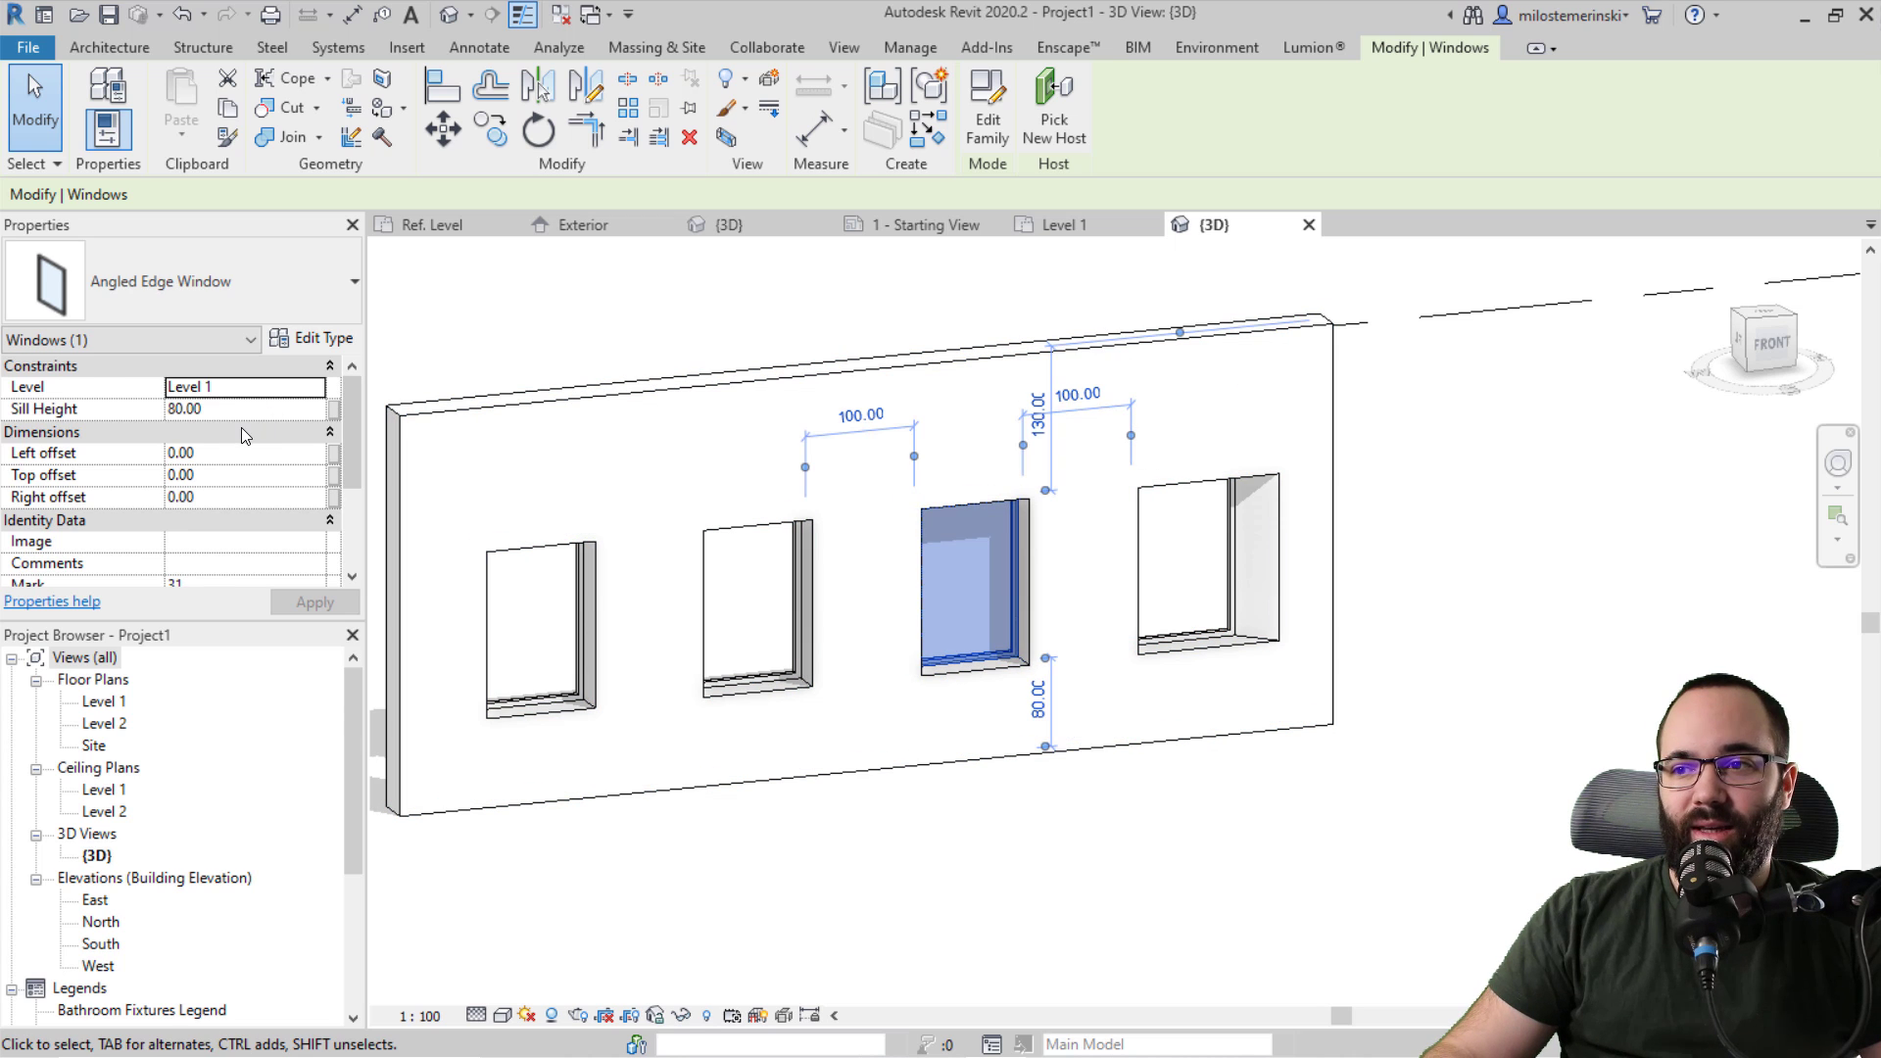
pyautogui.click(236, 474)
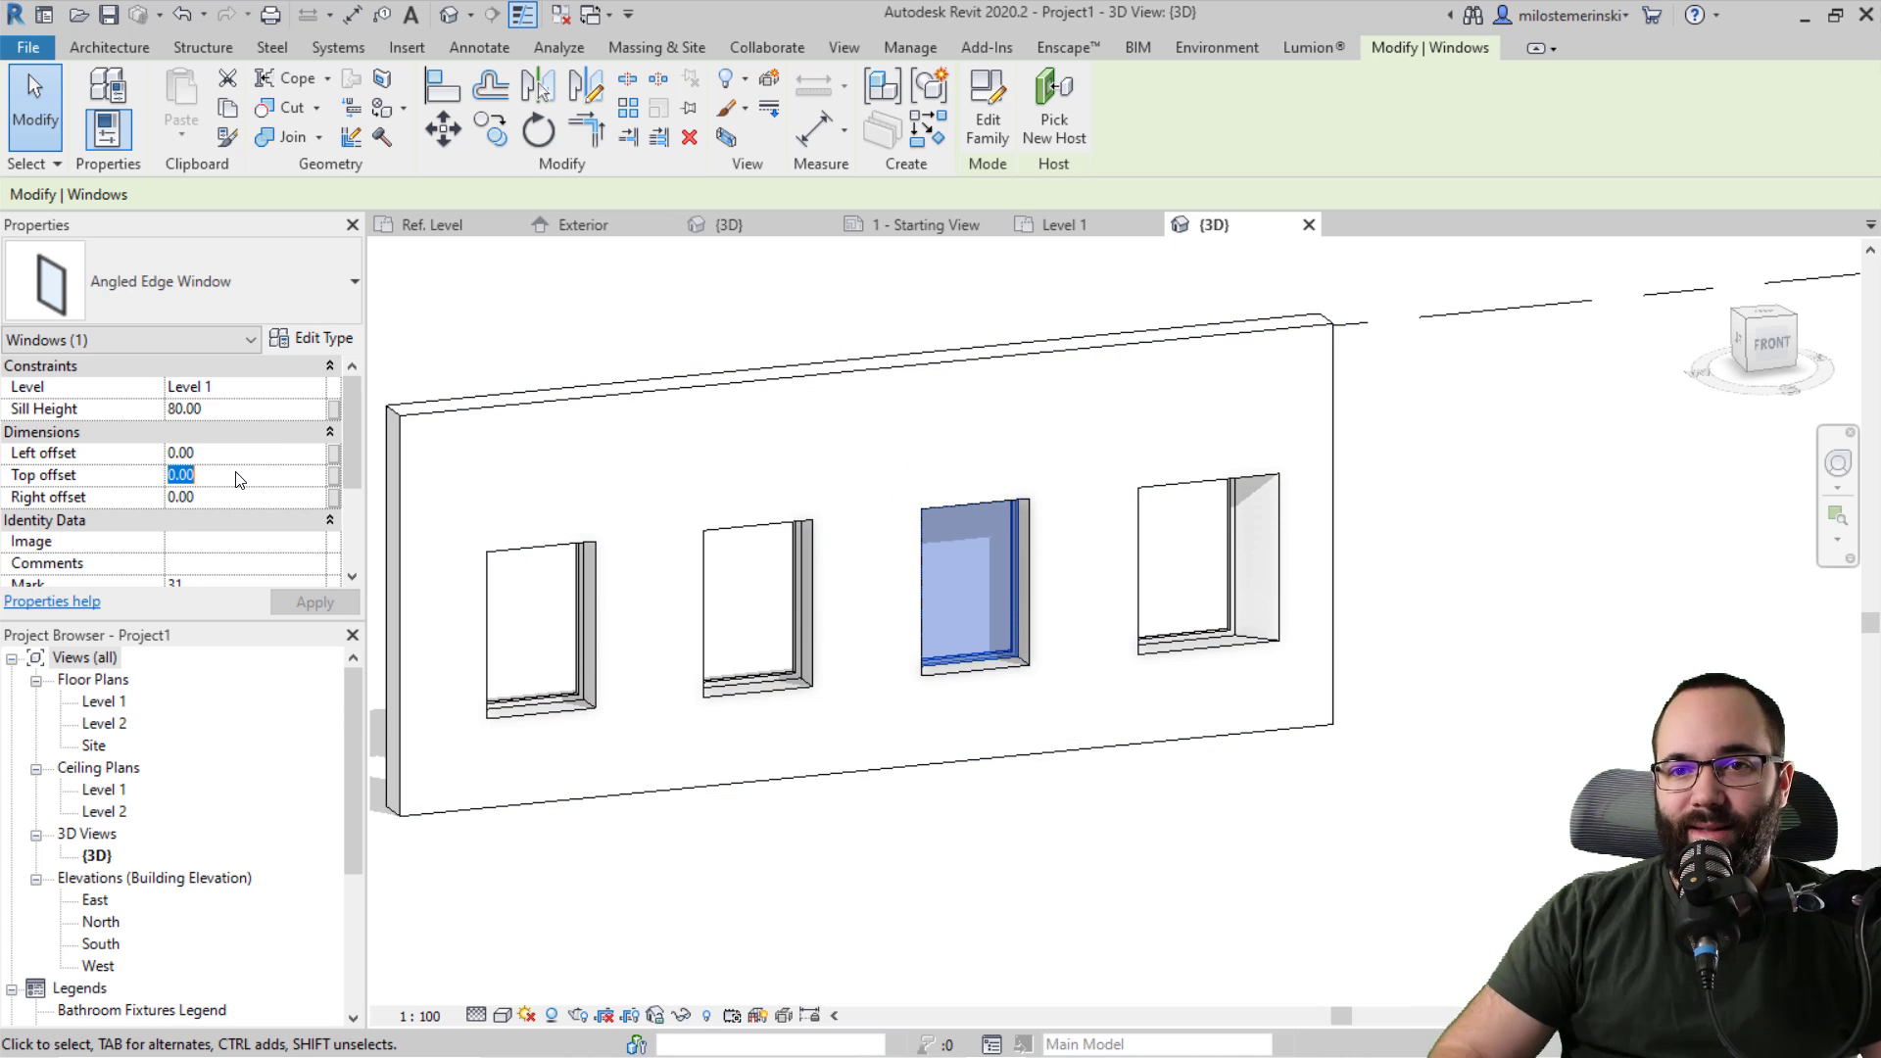
pyautogui.write('20')
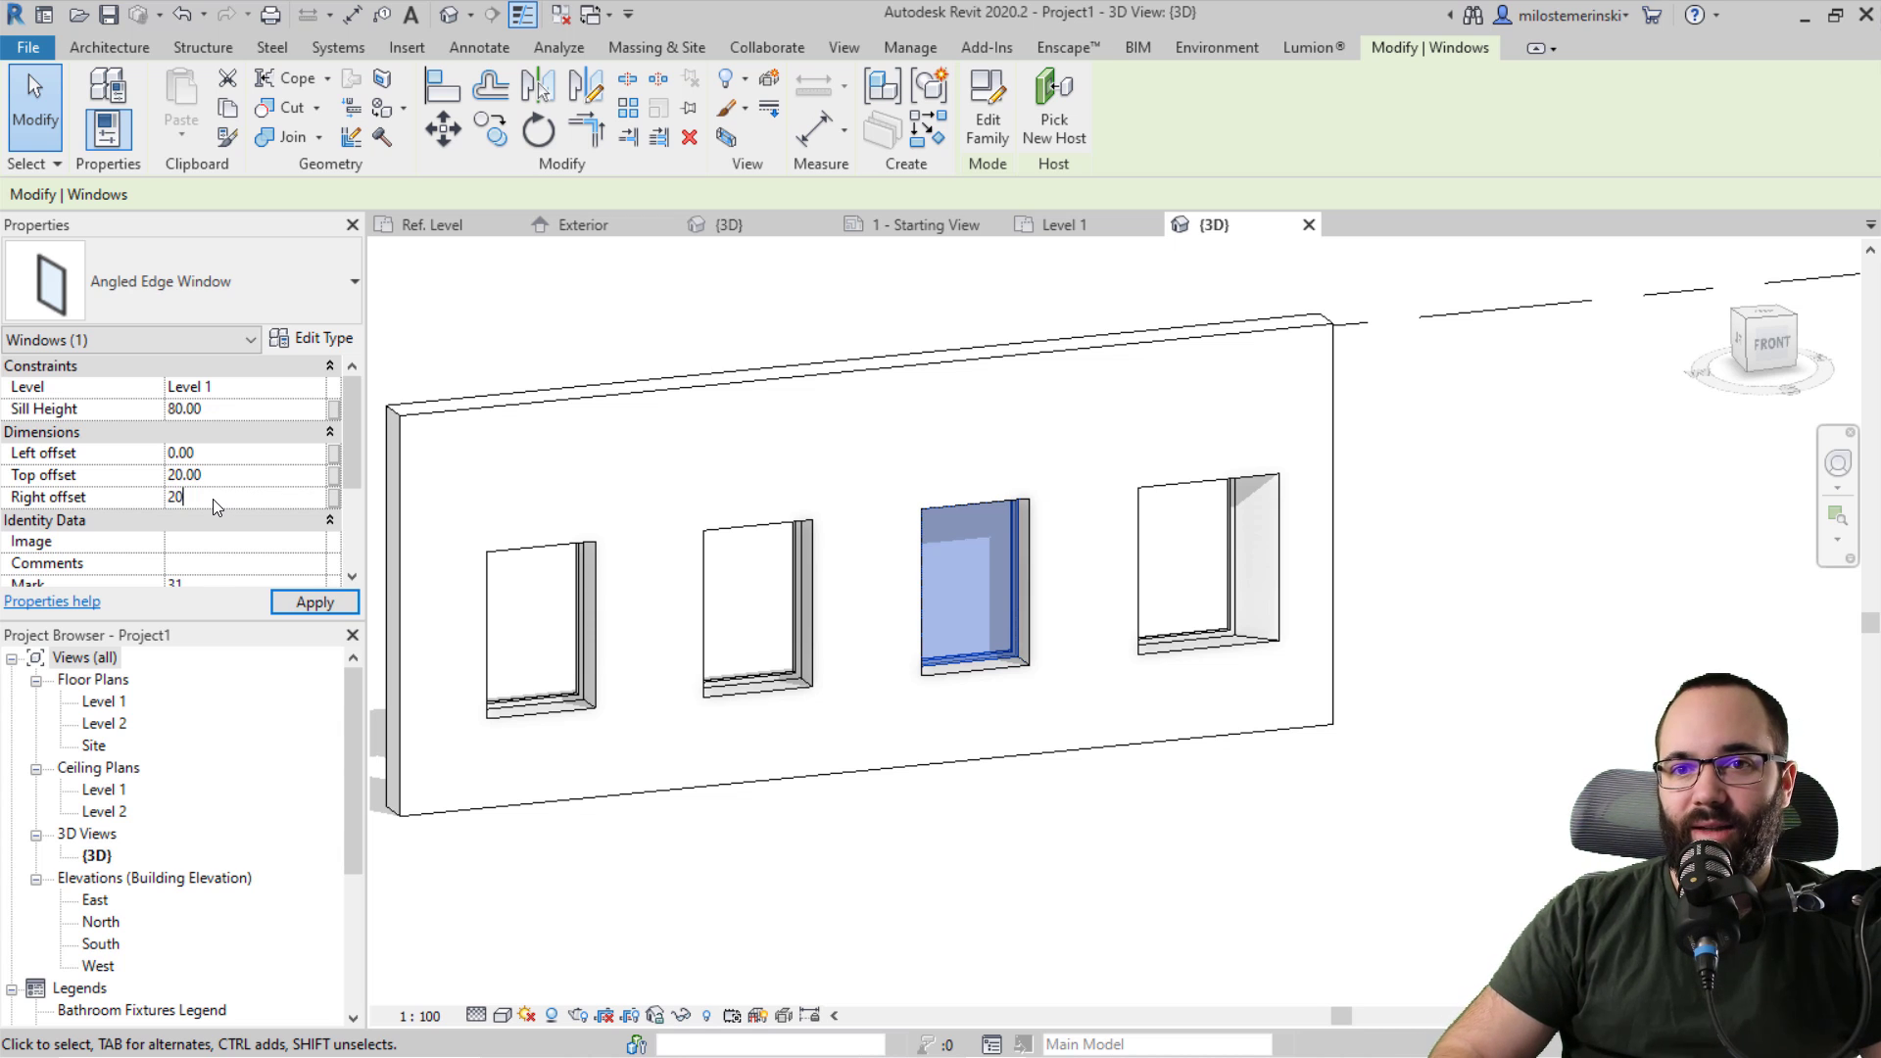
pyautogui.click(214, 497)
pyautogui.write('20')
pyautogui.click(346, 602)
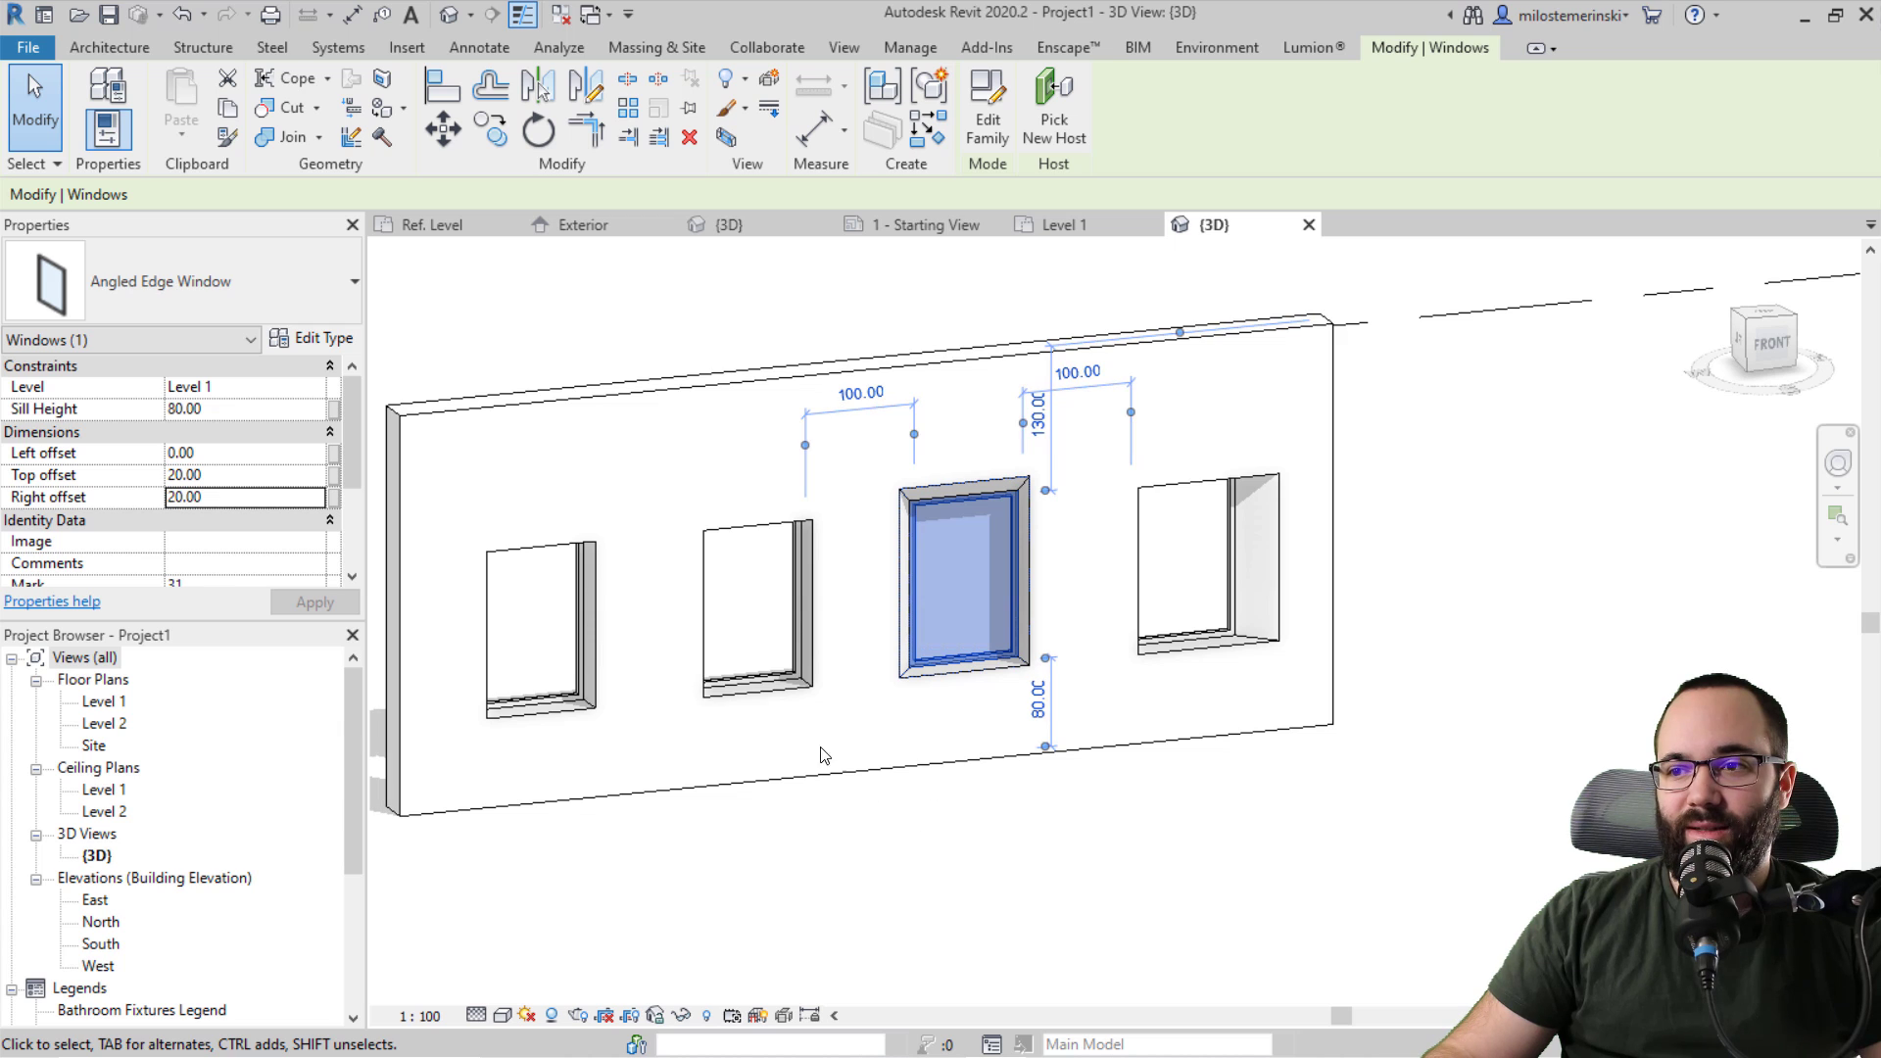
# Step: Set the Top offset of the second window from the left to 40
pyautogui.click(769, 696)
pyautogui.click(252, 458)
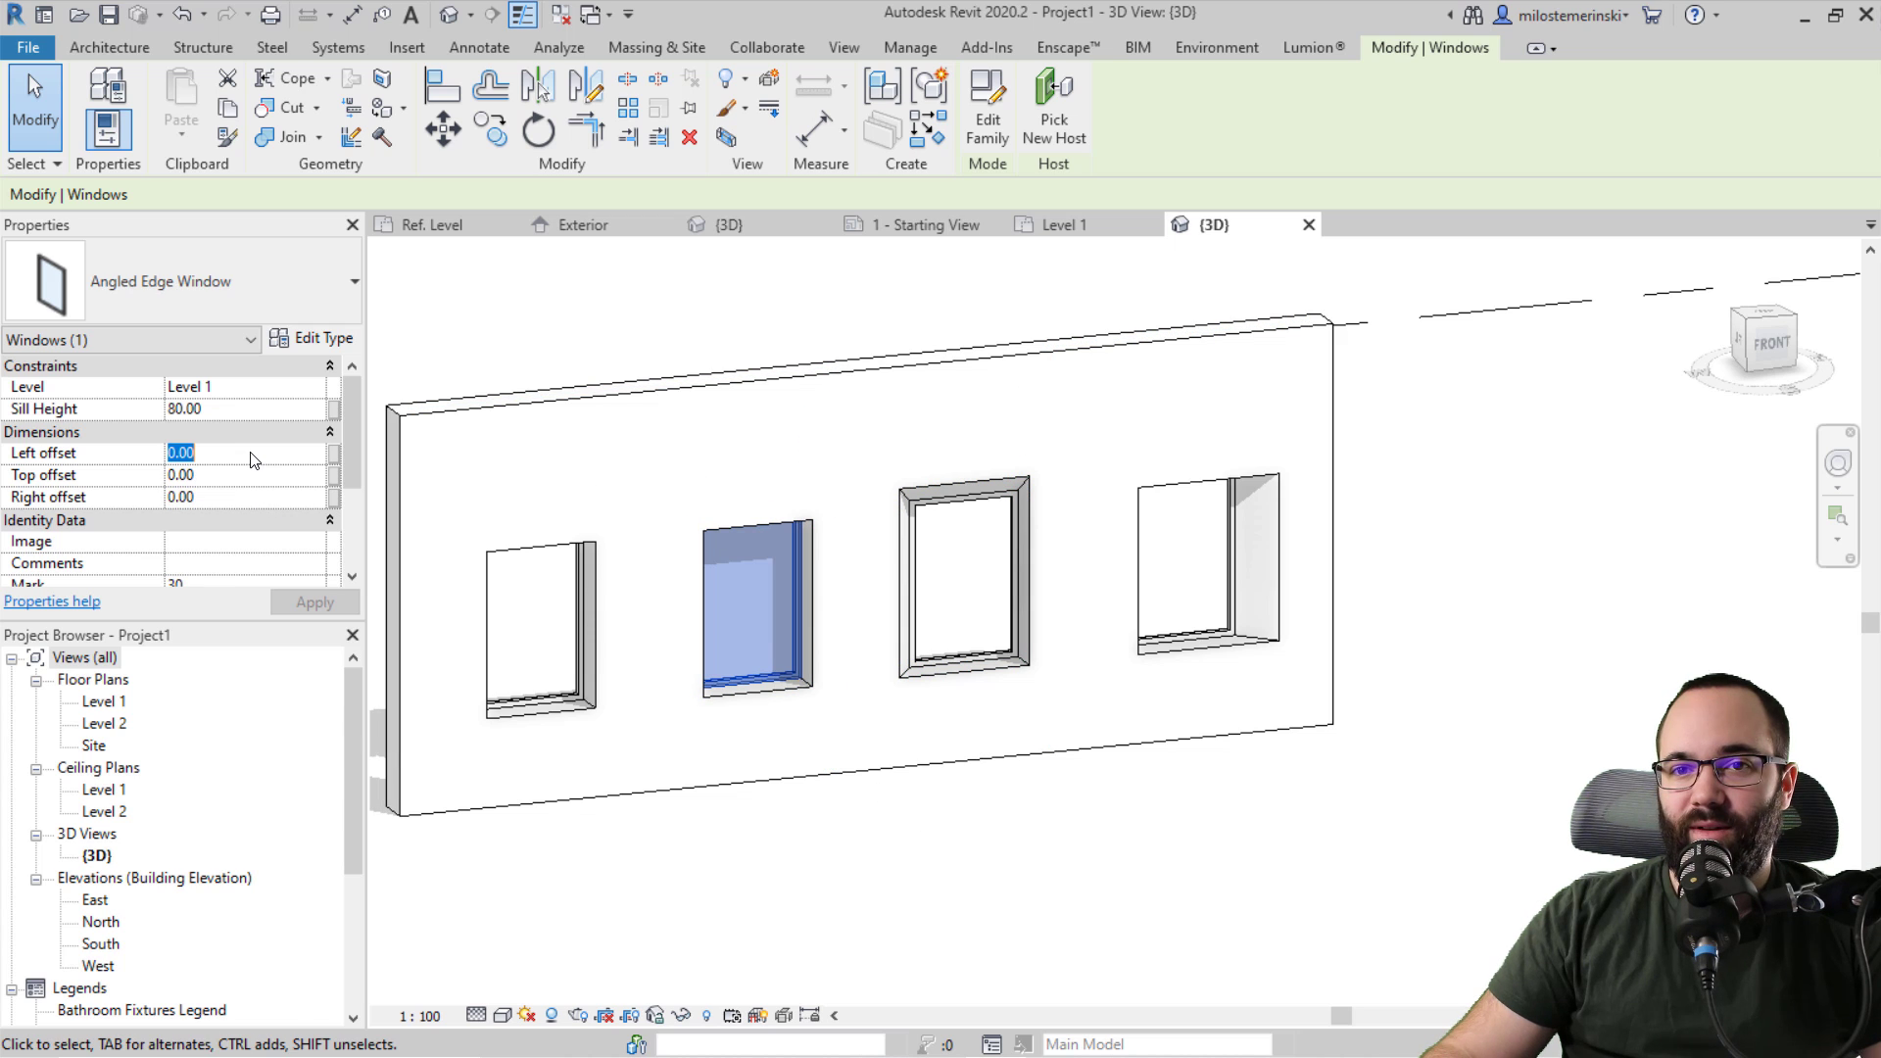
pyautogui.click(247, 475)
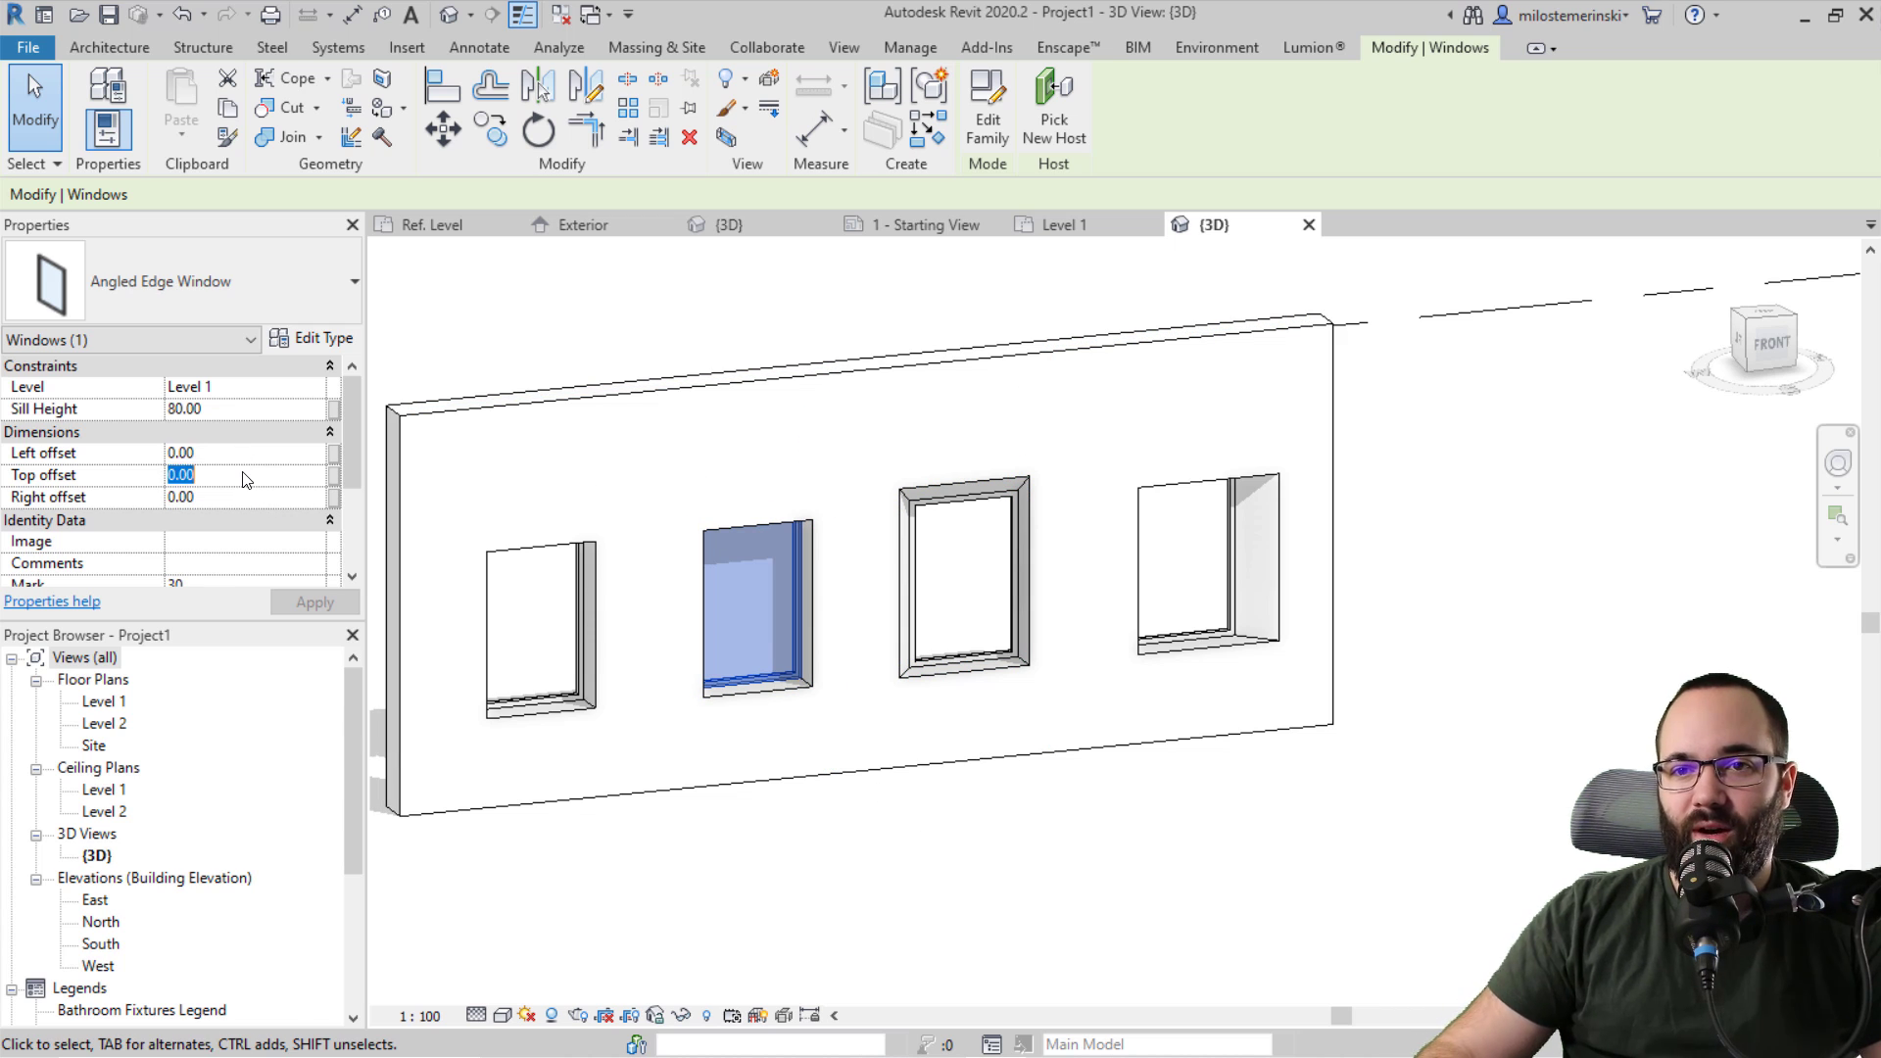
pyautogui.write('40')
pyautogui.click(320, 603)
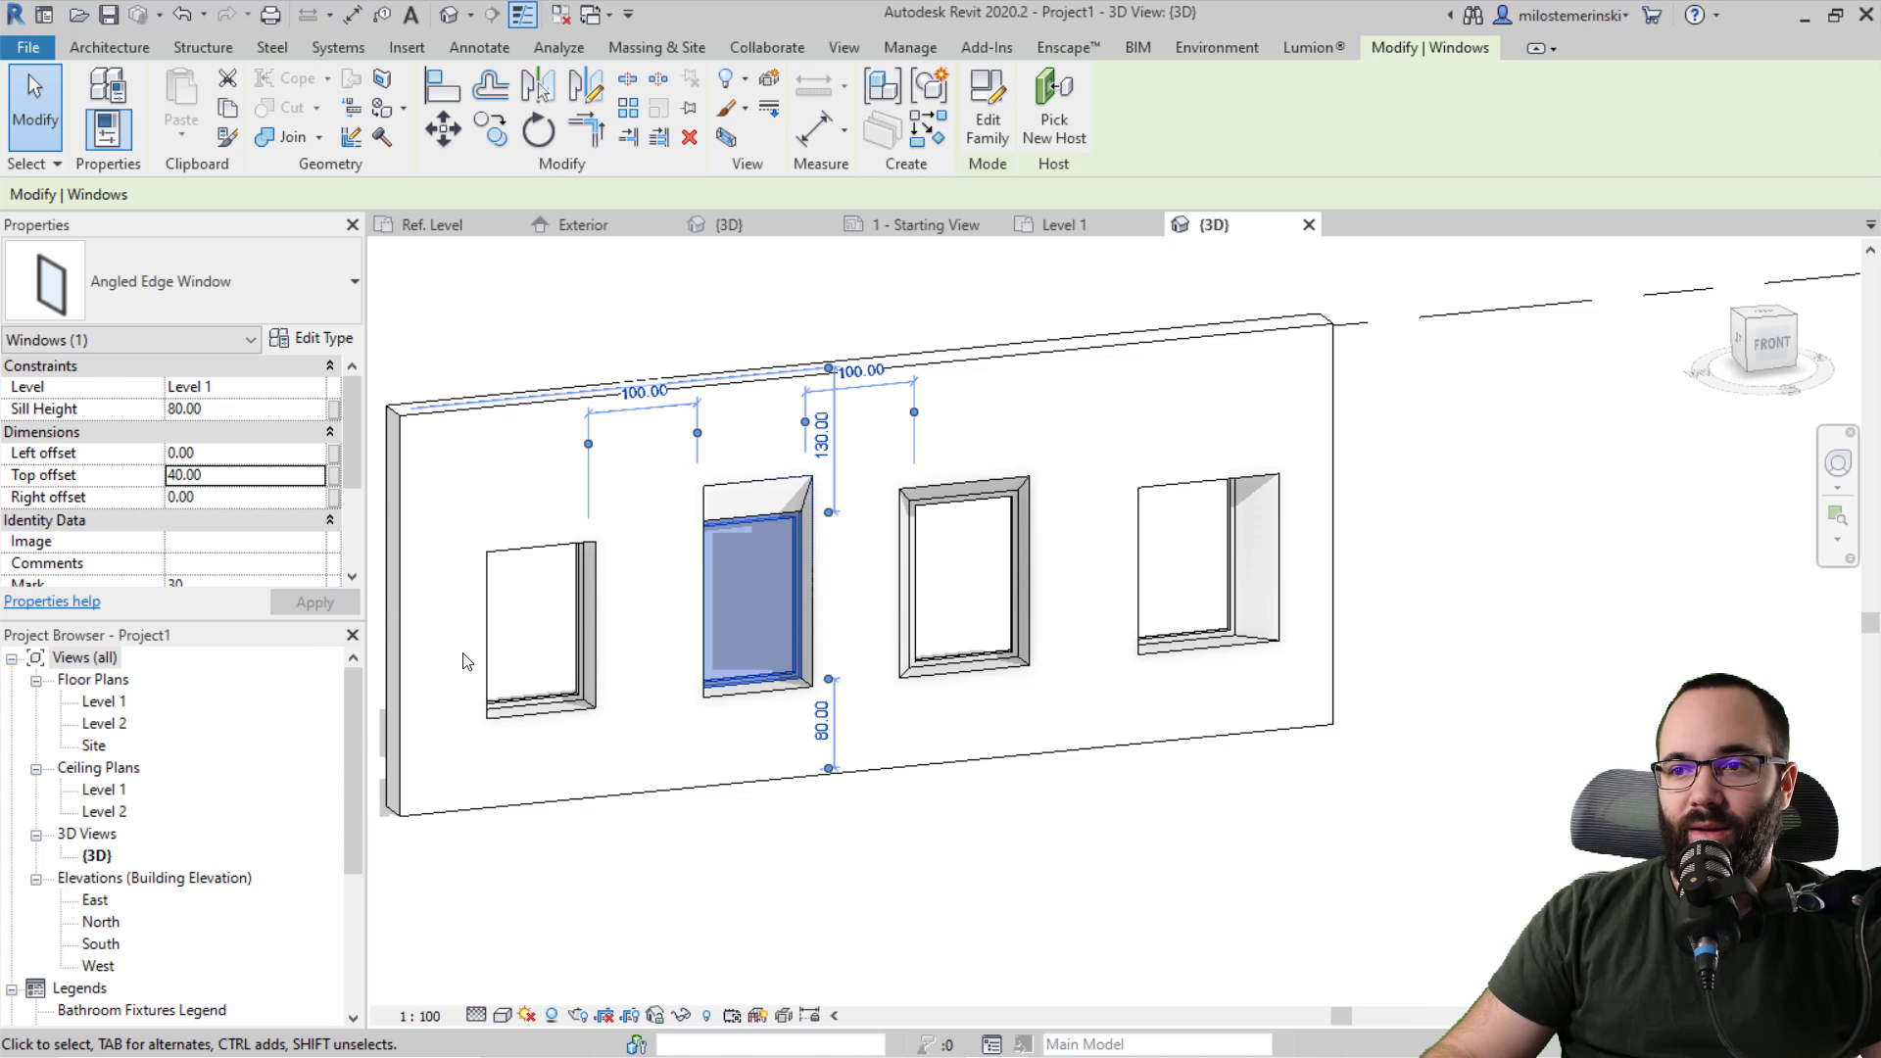
# Step: Set the Right offset of the leftmost window in the wall to 30
pyautogui.click(582, 702)
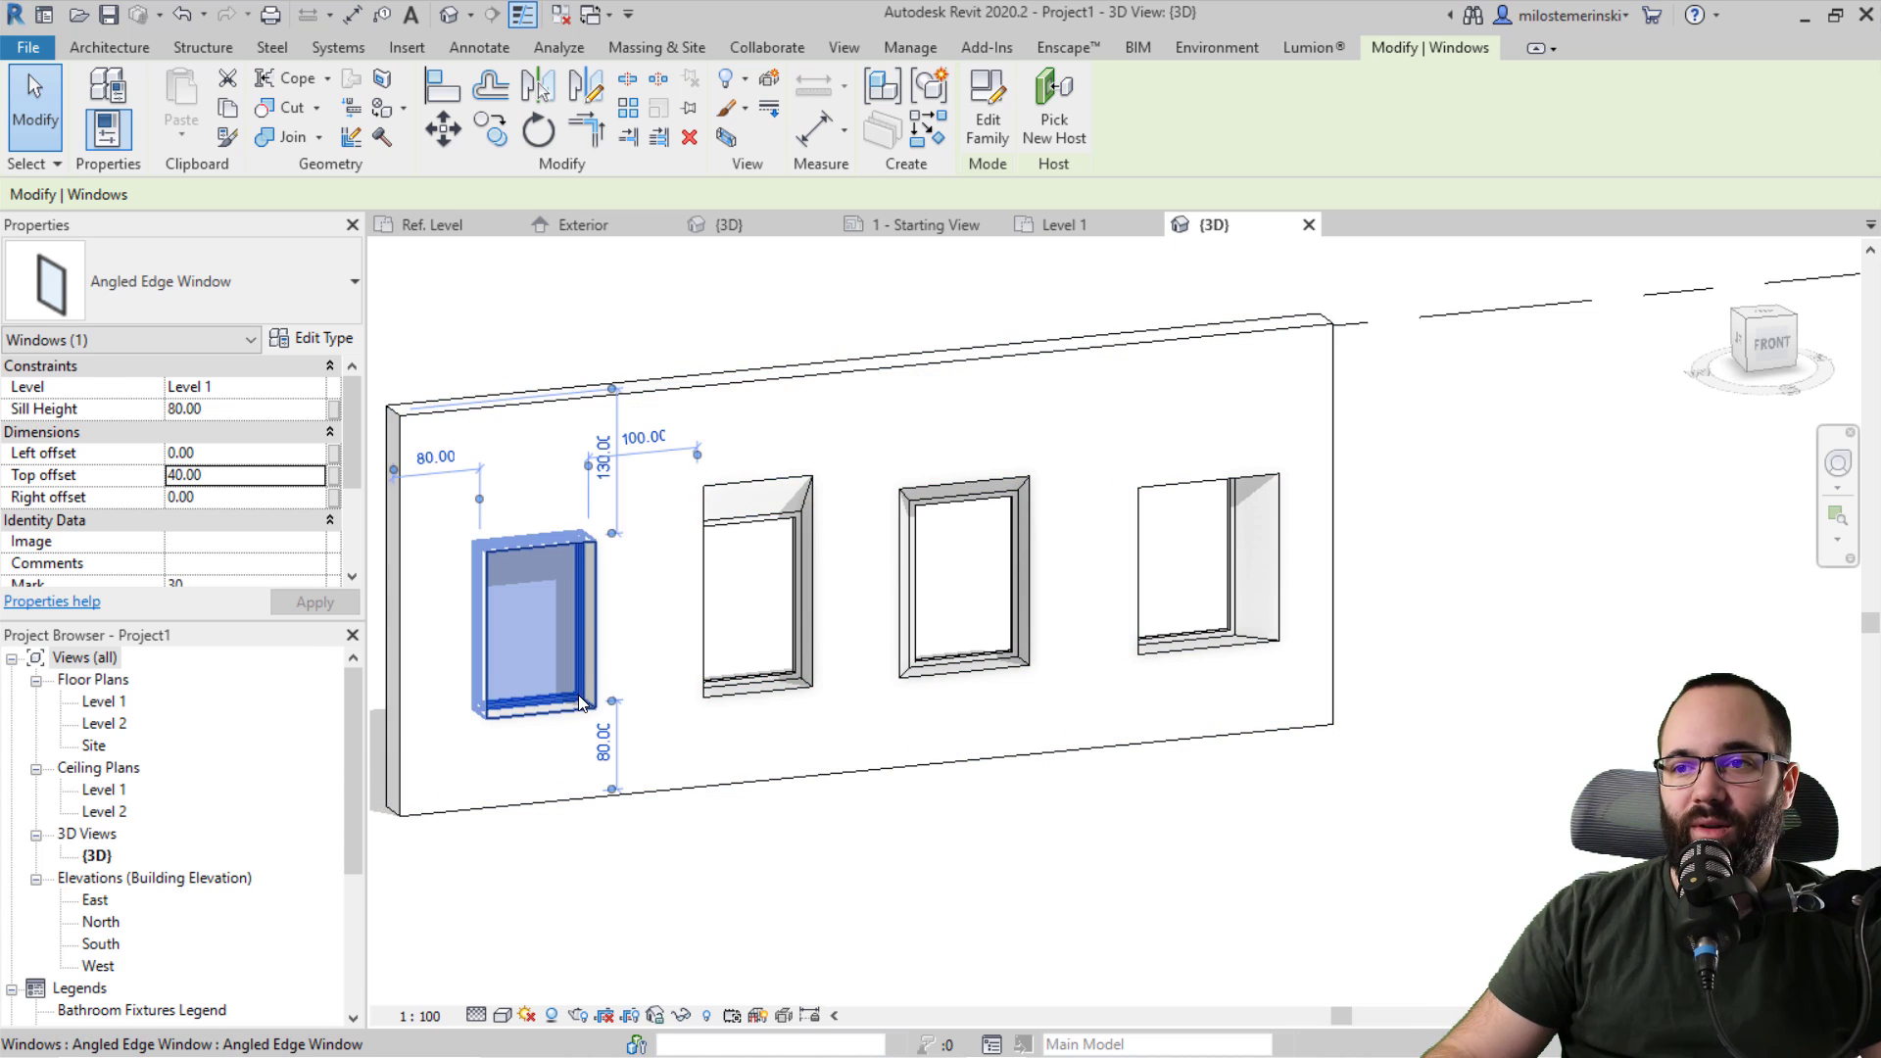
pyautogui.click(245, 497)
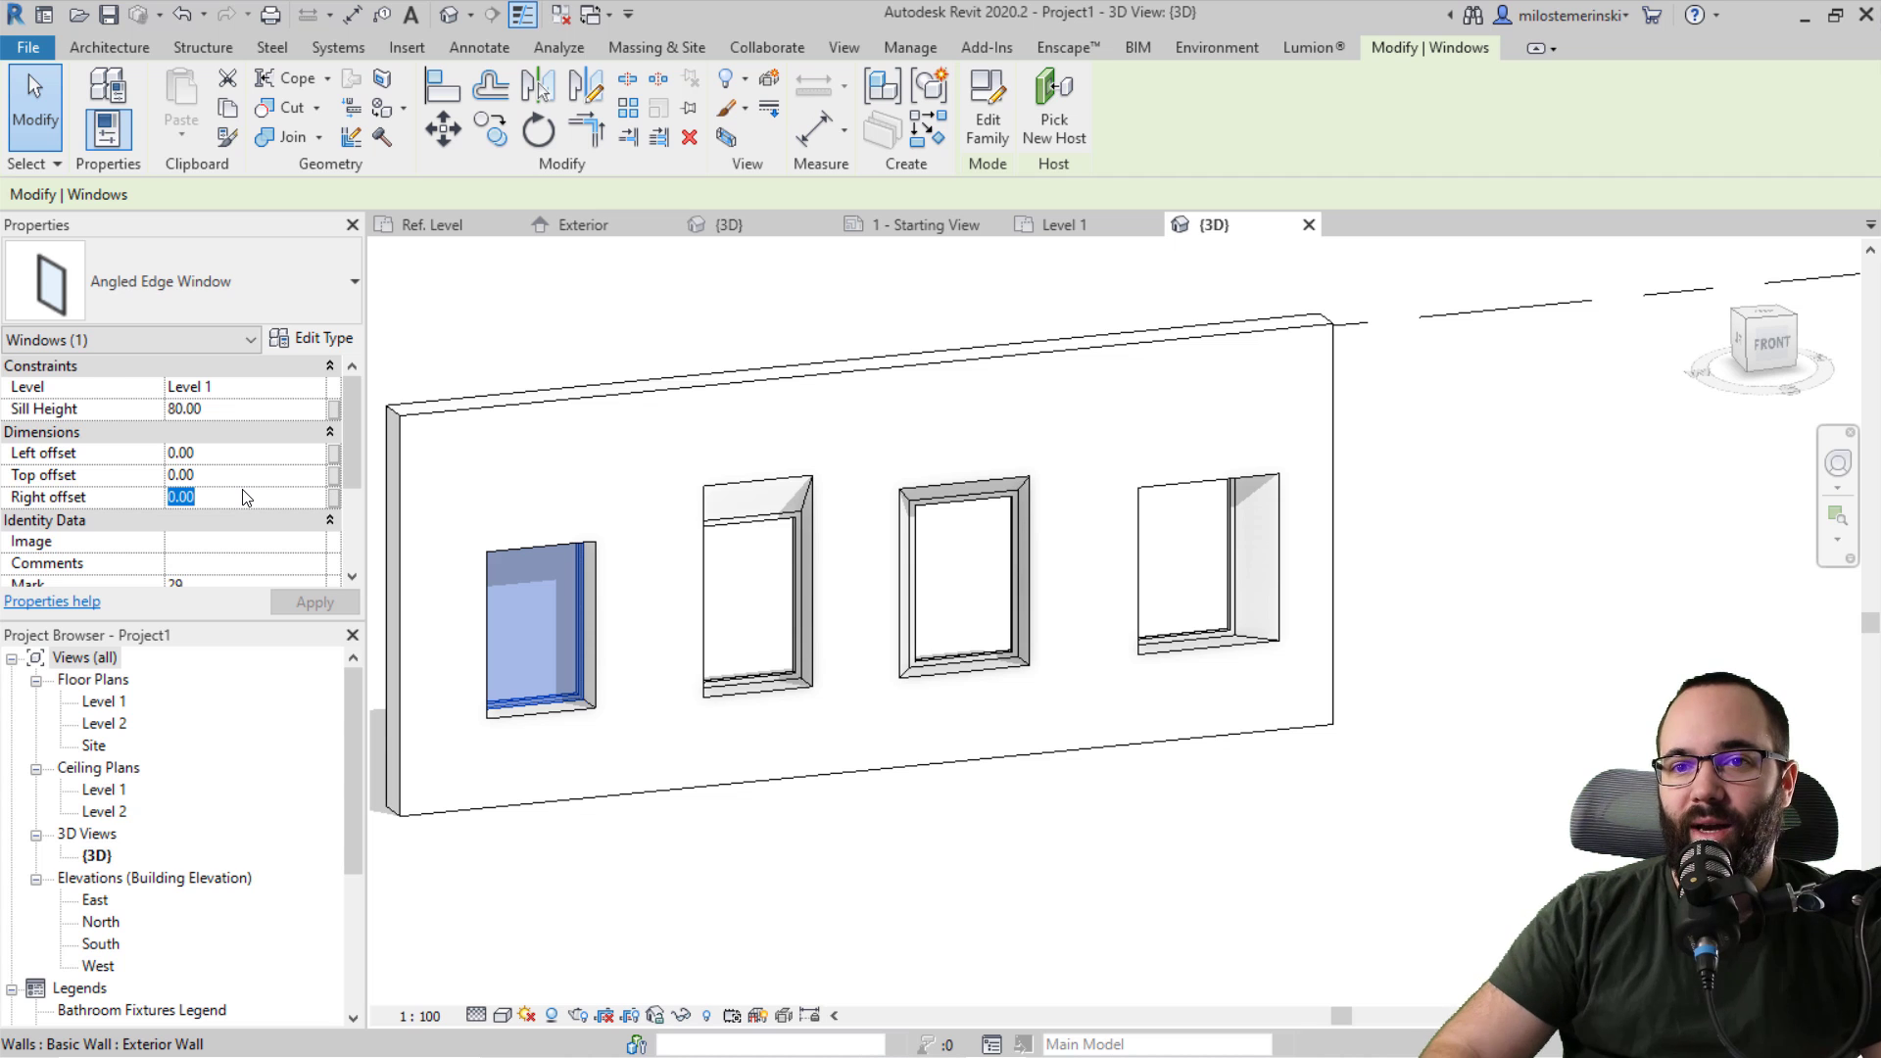
pyautogui.write('30')
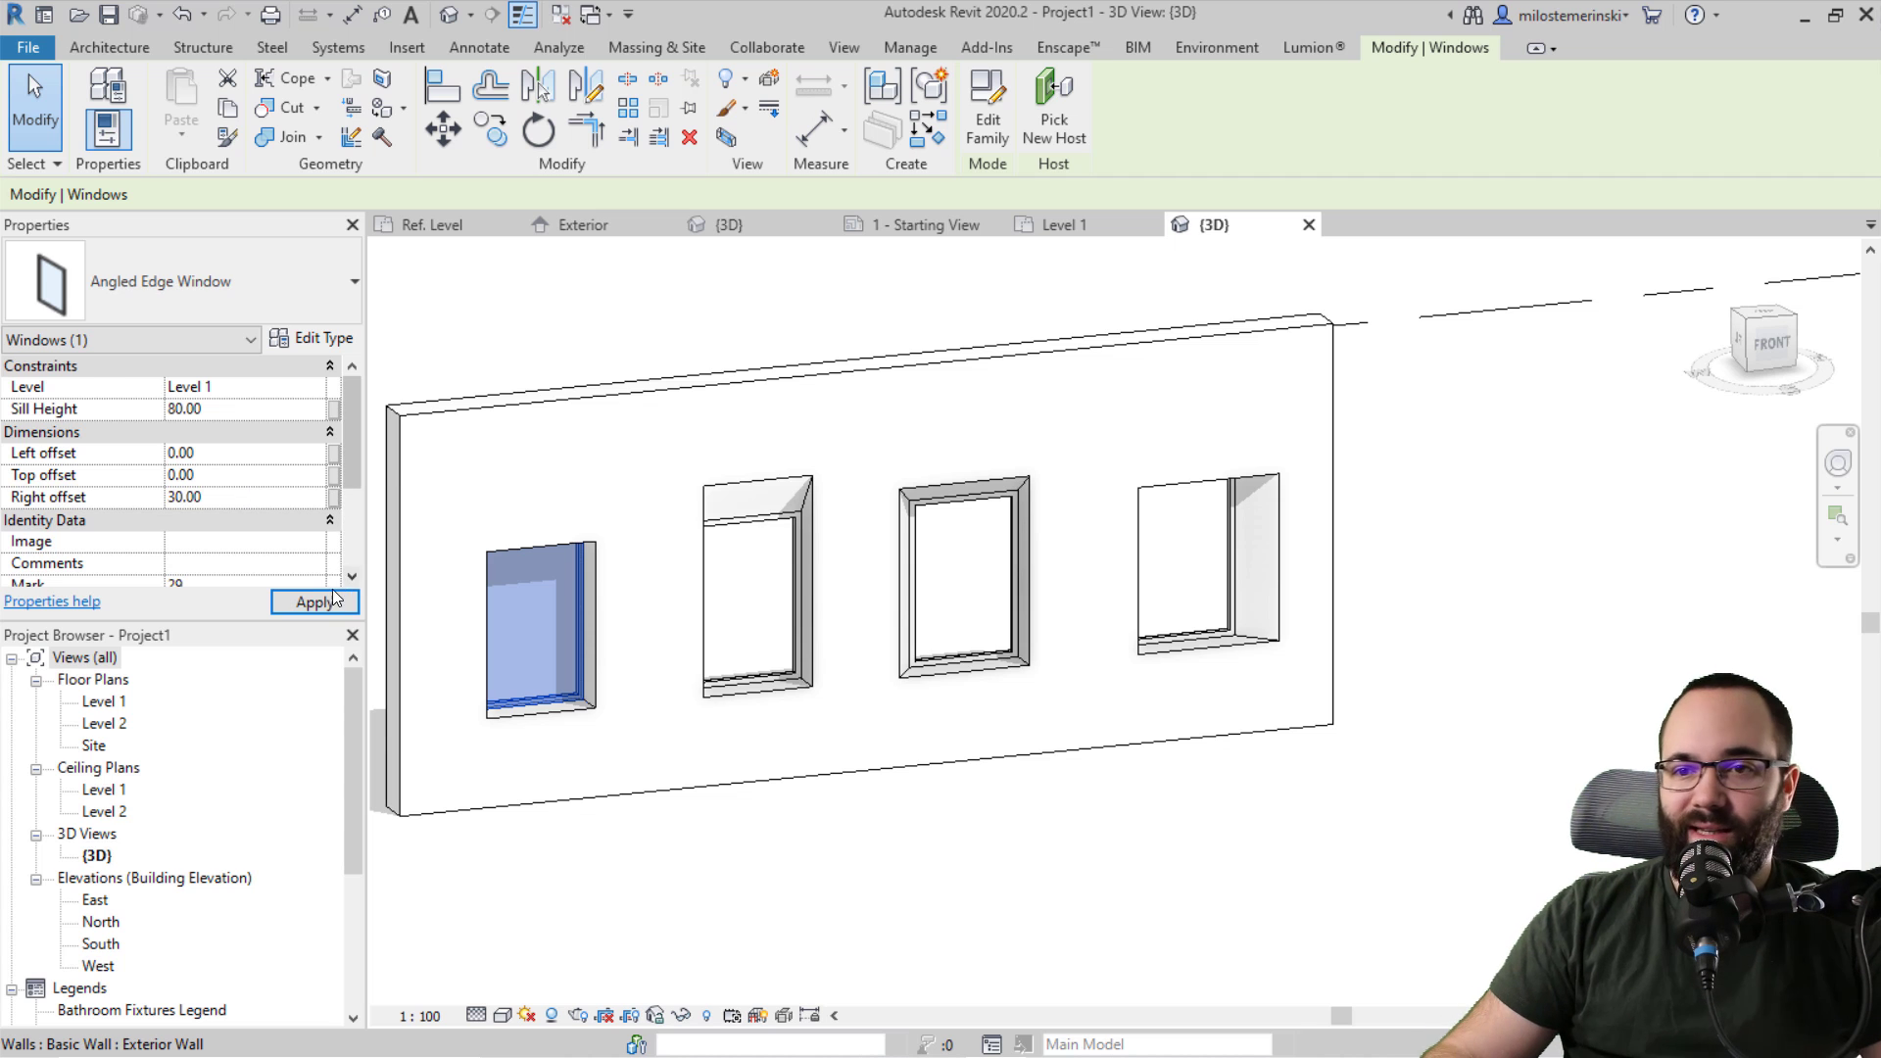
pyautogui.click(311, 602)
pyautogui.click(856, 861)
pyautogui.keyDown('shift'); pyautogui.moveTo(857, 861); pyautogui.dragTo(938, 706, button='middle'); pyautogui.keyUp('shift')
# Step: Set the Height type parameter of the Angled Edge Window to 180 and check all four windows in the wall
pyautogui.click(807, 561)
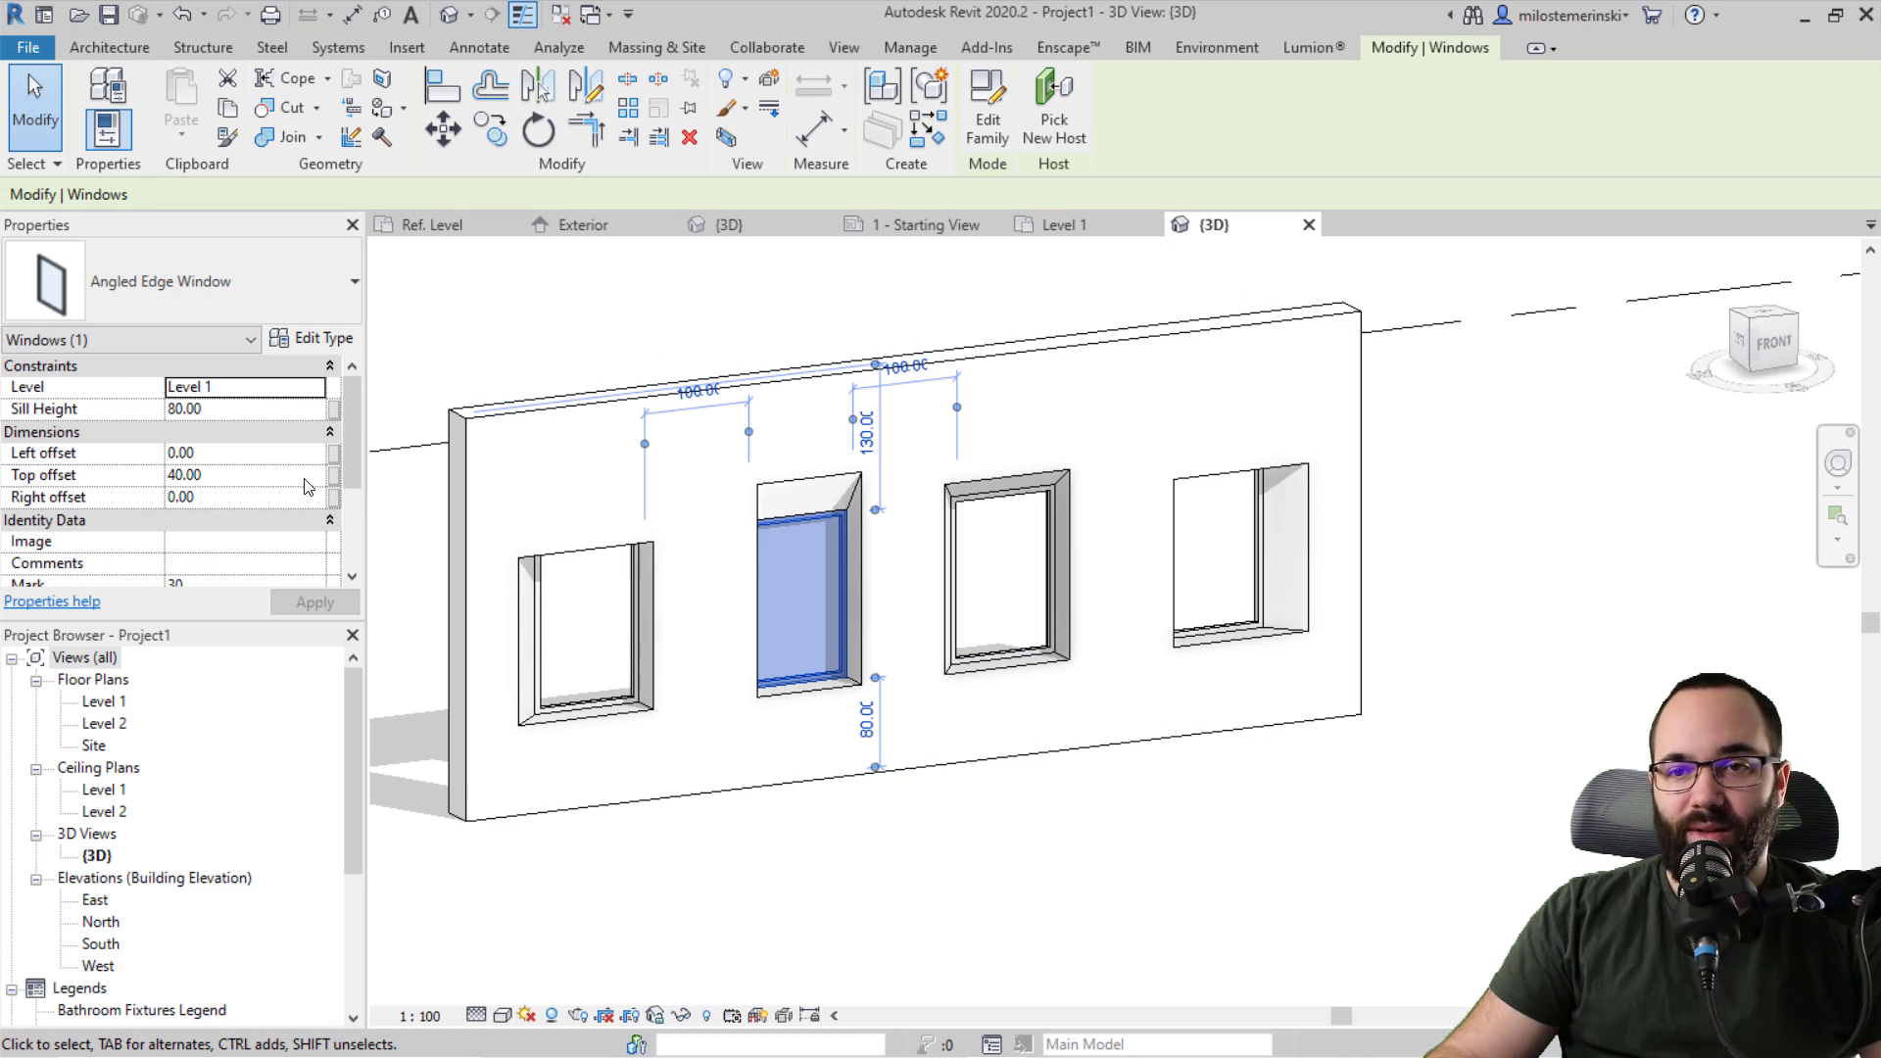
pyautogui.scroll(-1, 326, 340)
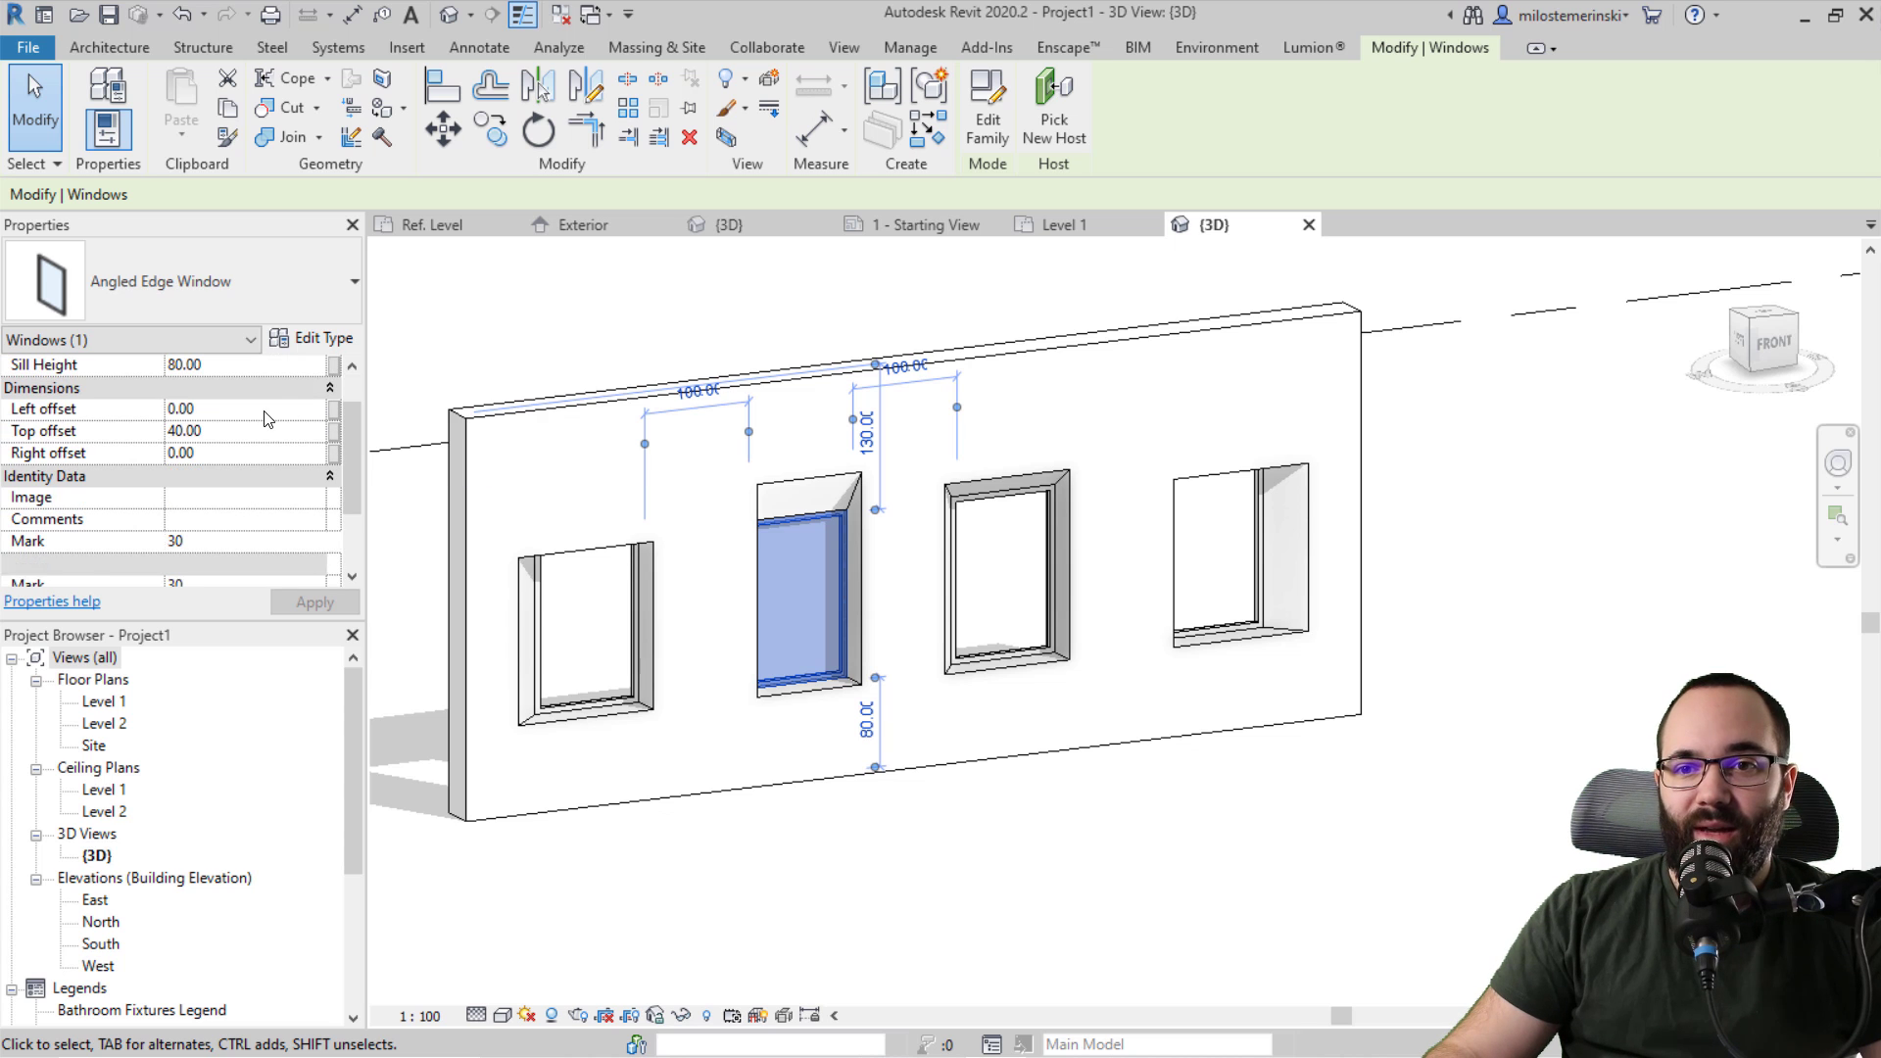
pyautogui.click(326, 340)
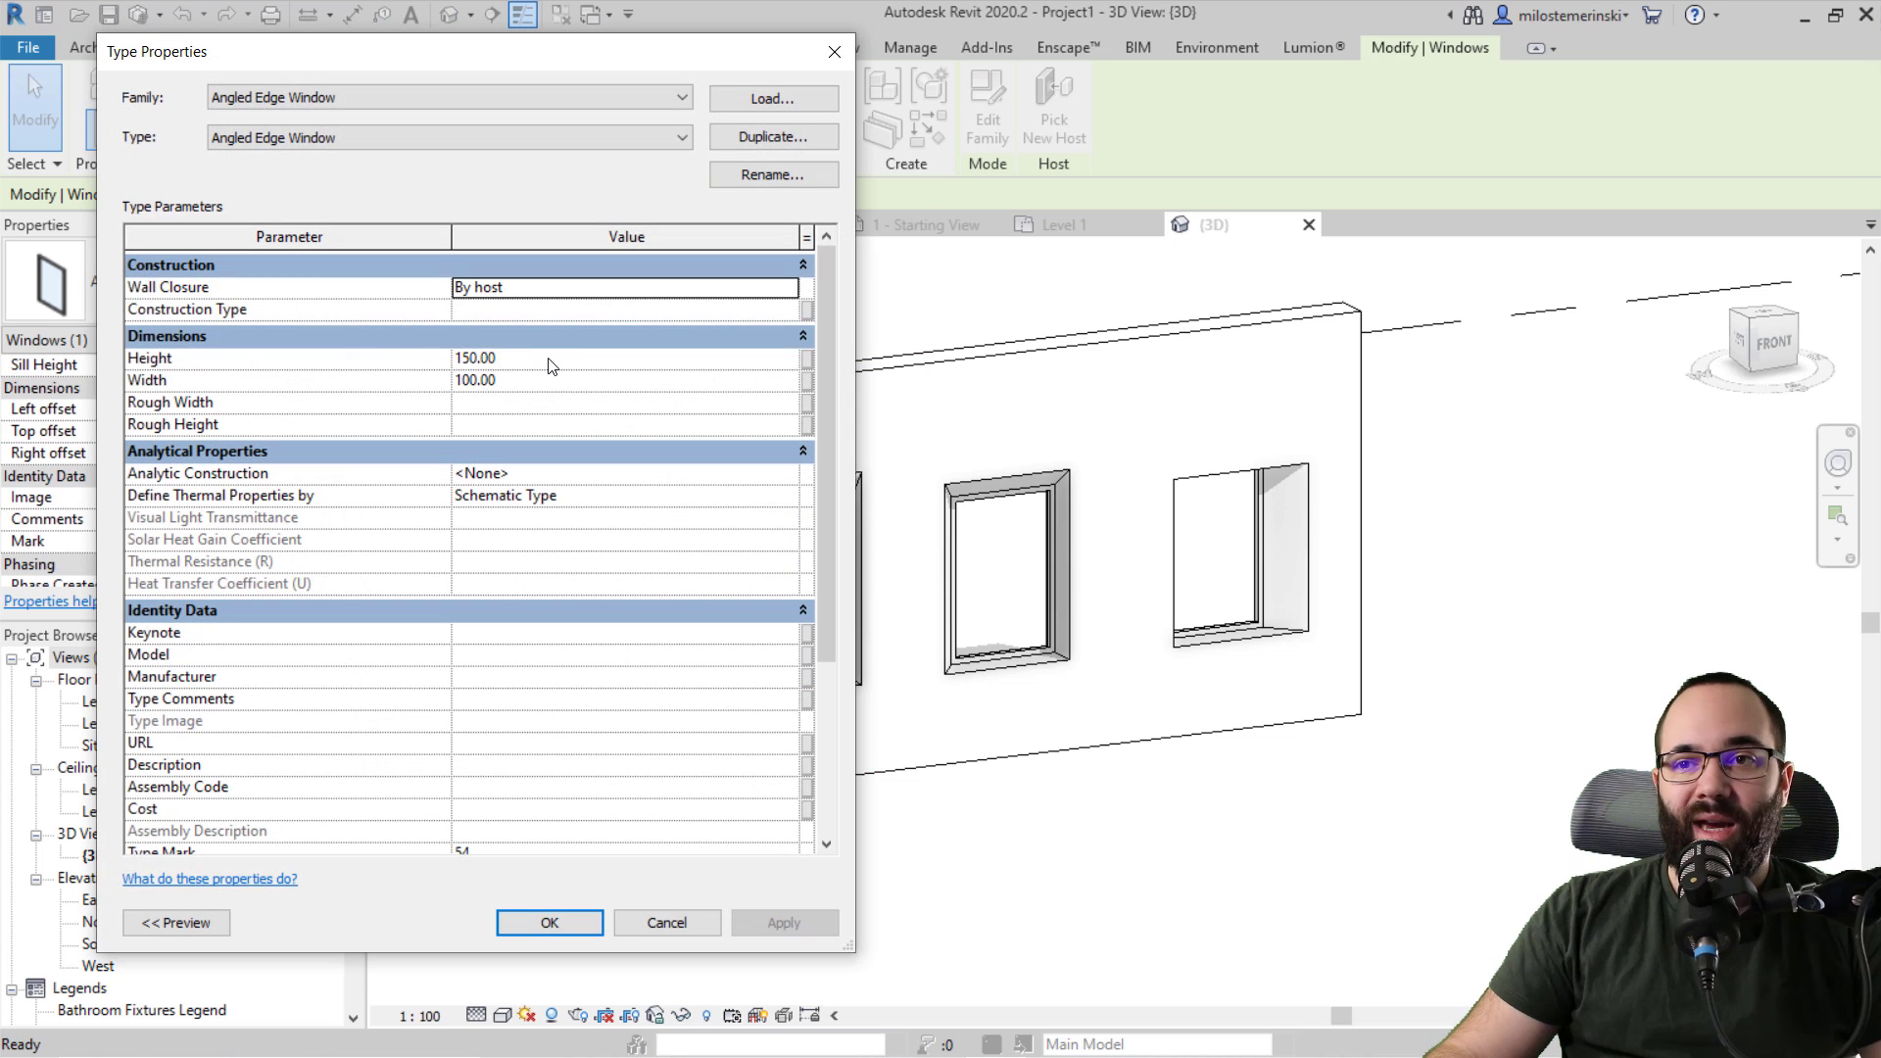
pyautogui.click(550, 365)
pyautogui.write('180')
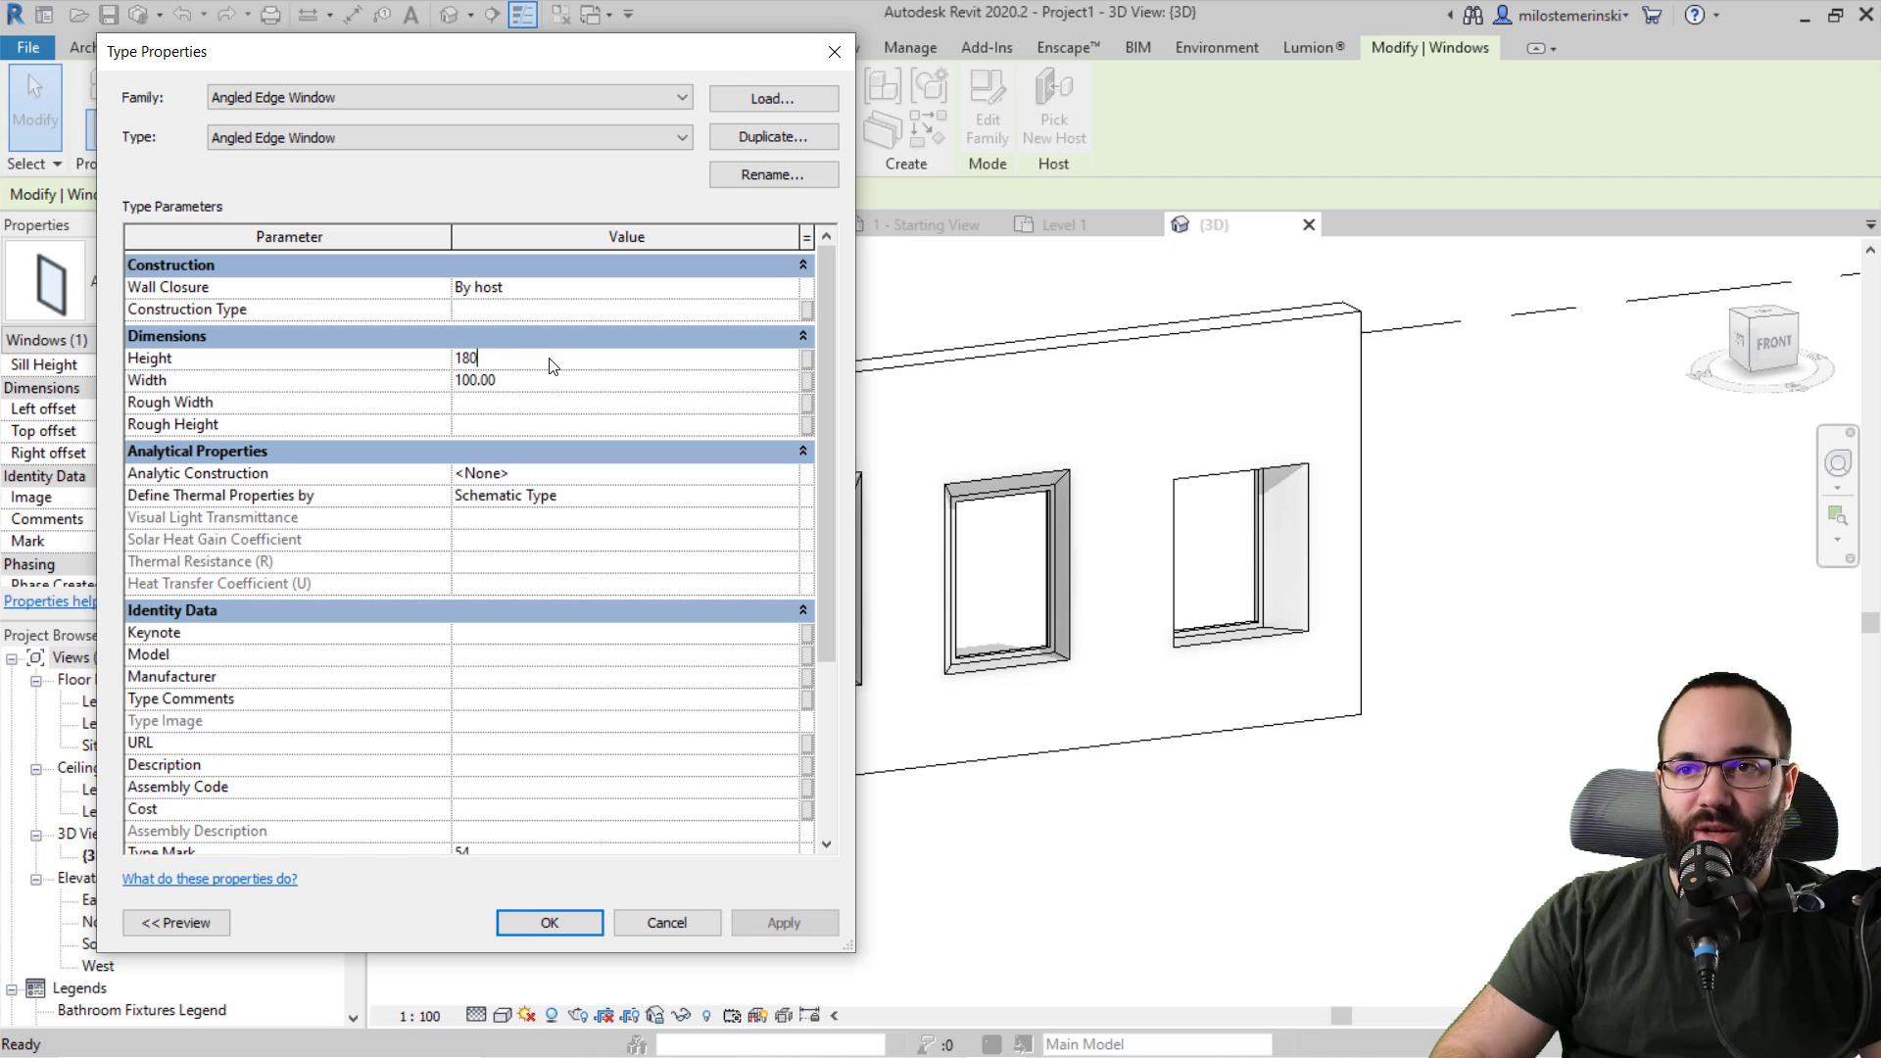
pyautogui.click(785, 925)
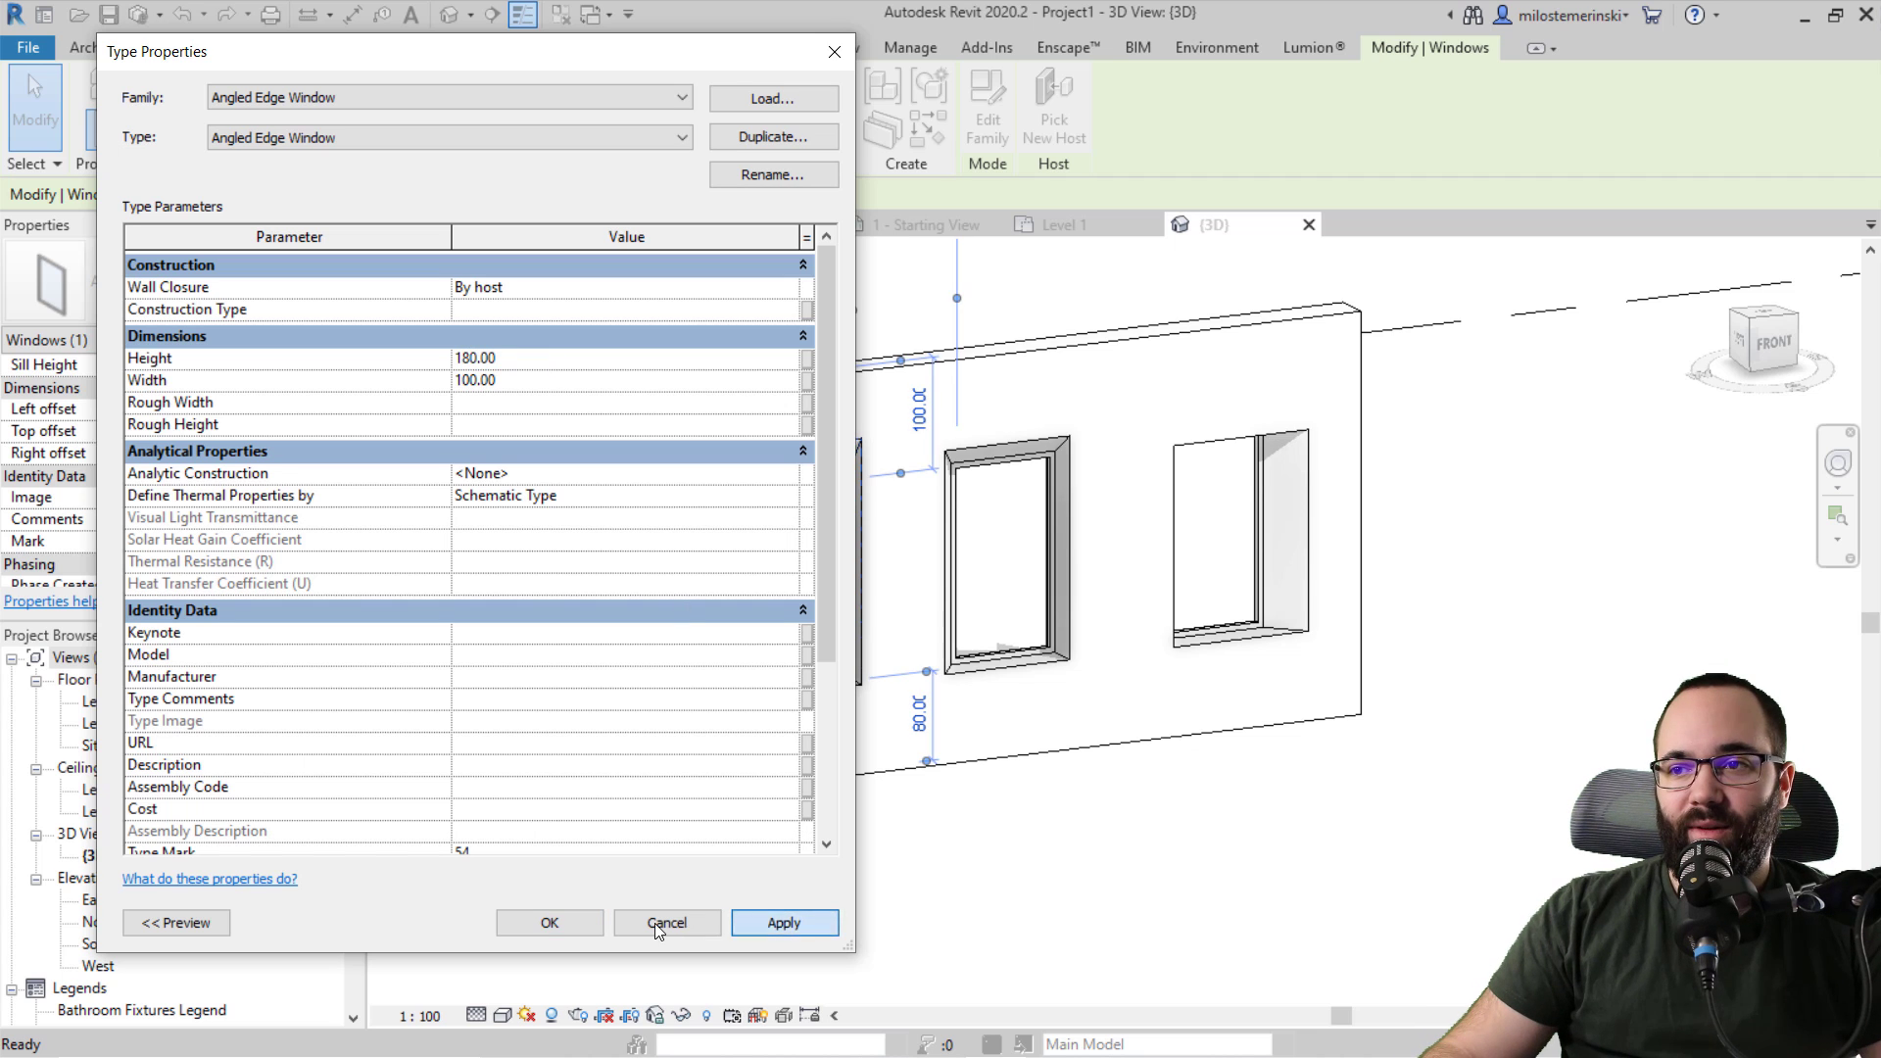
pyautogui.click(550, 923)
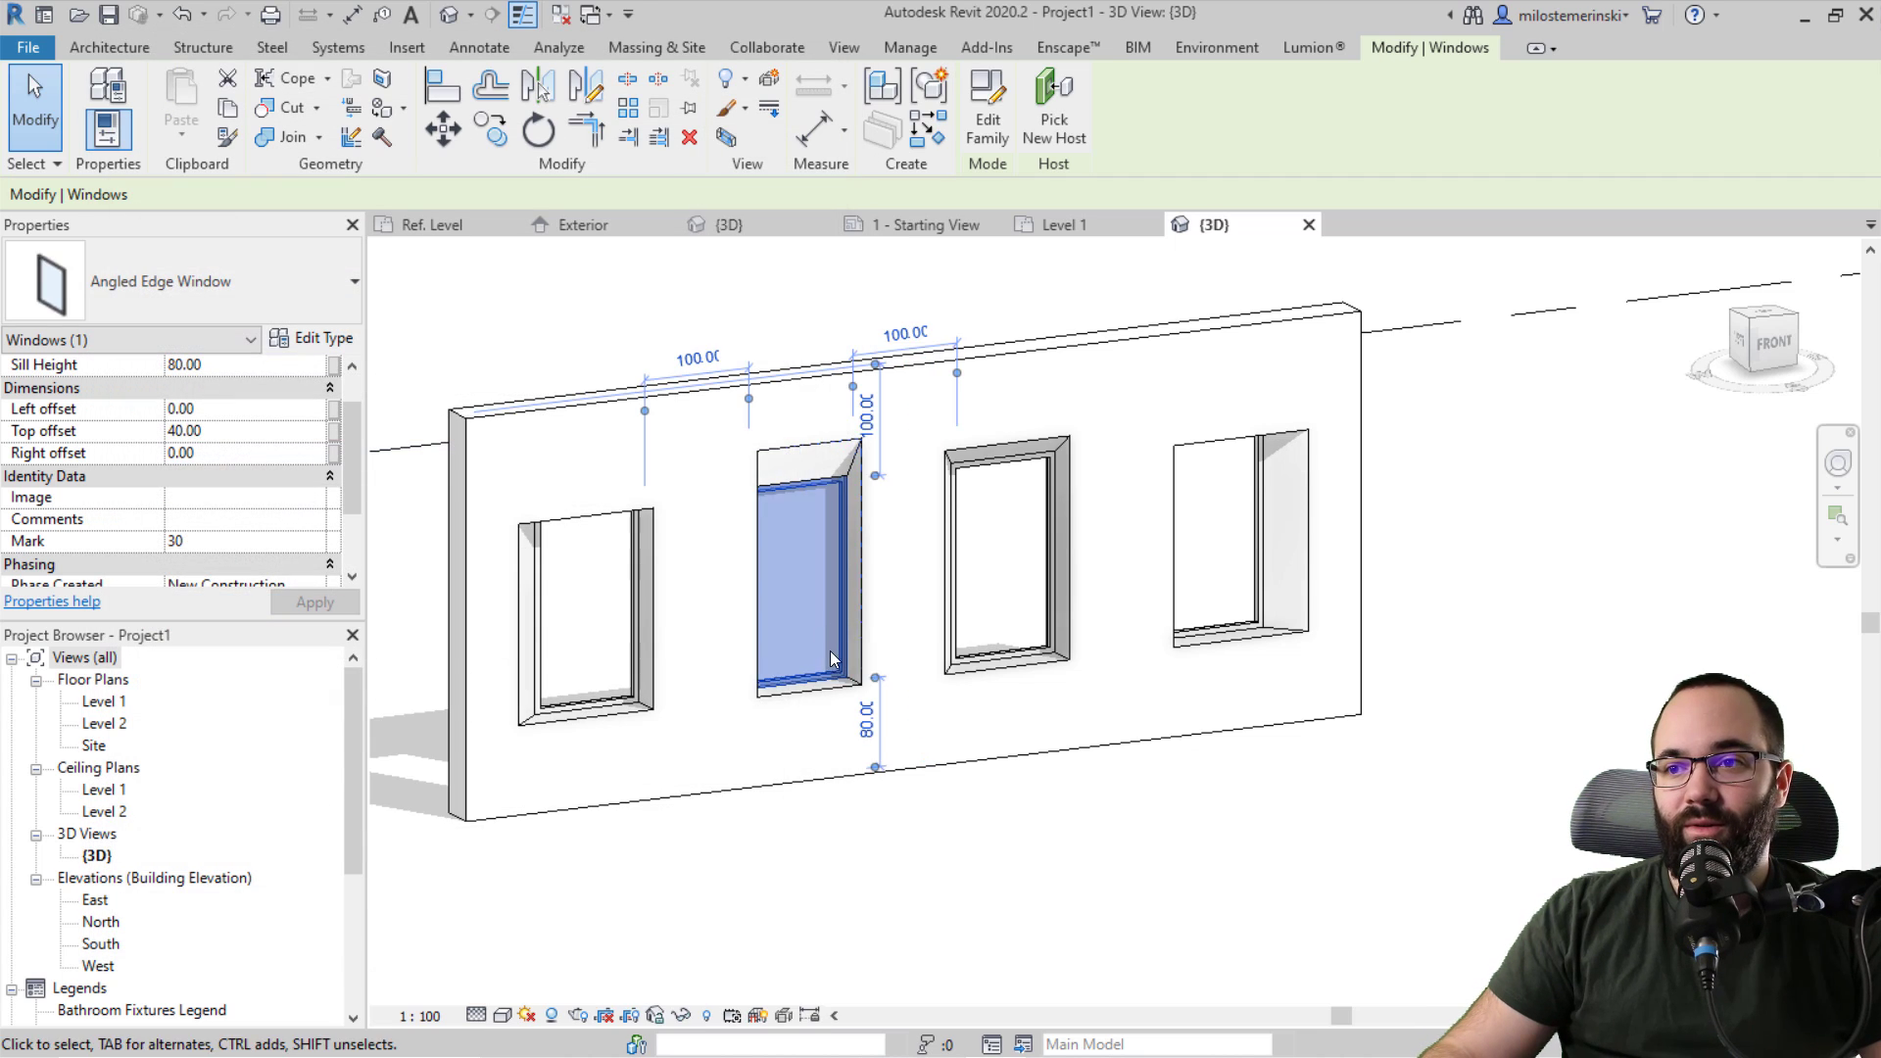
pyautogui.click(793, 860)
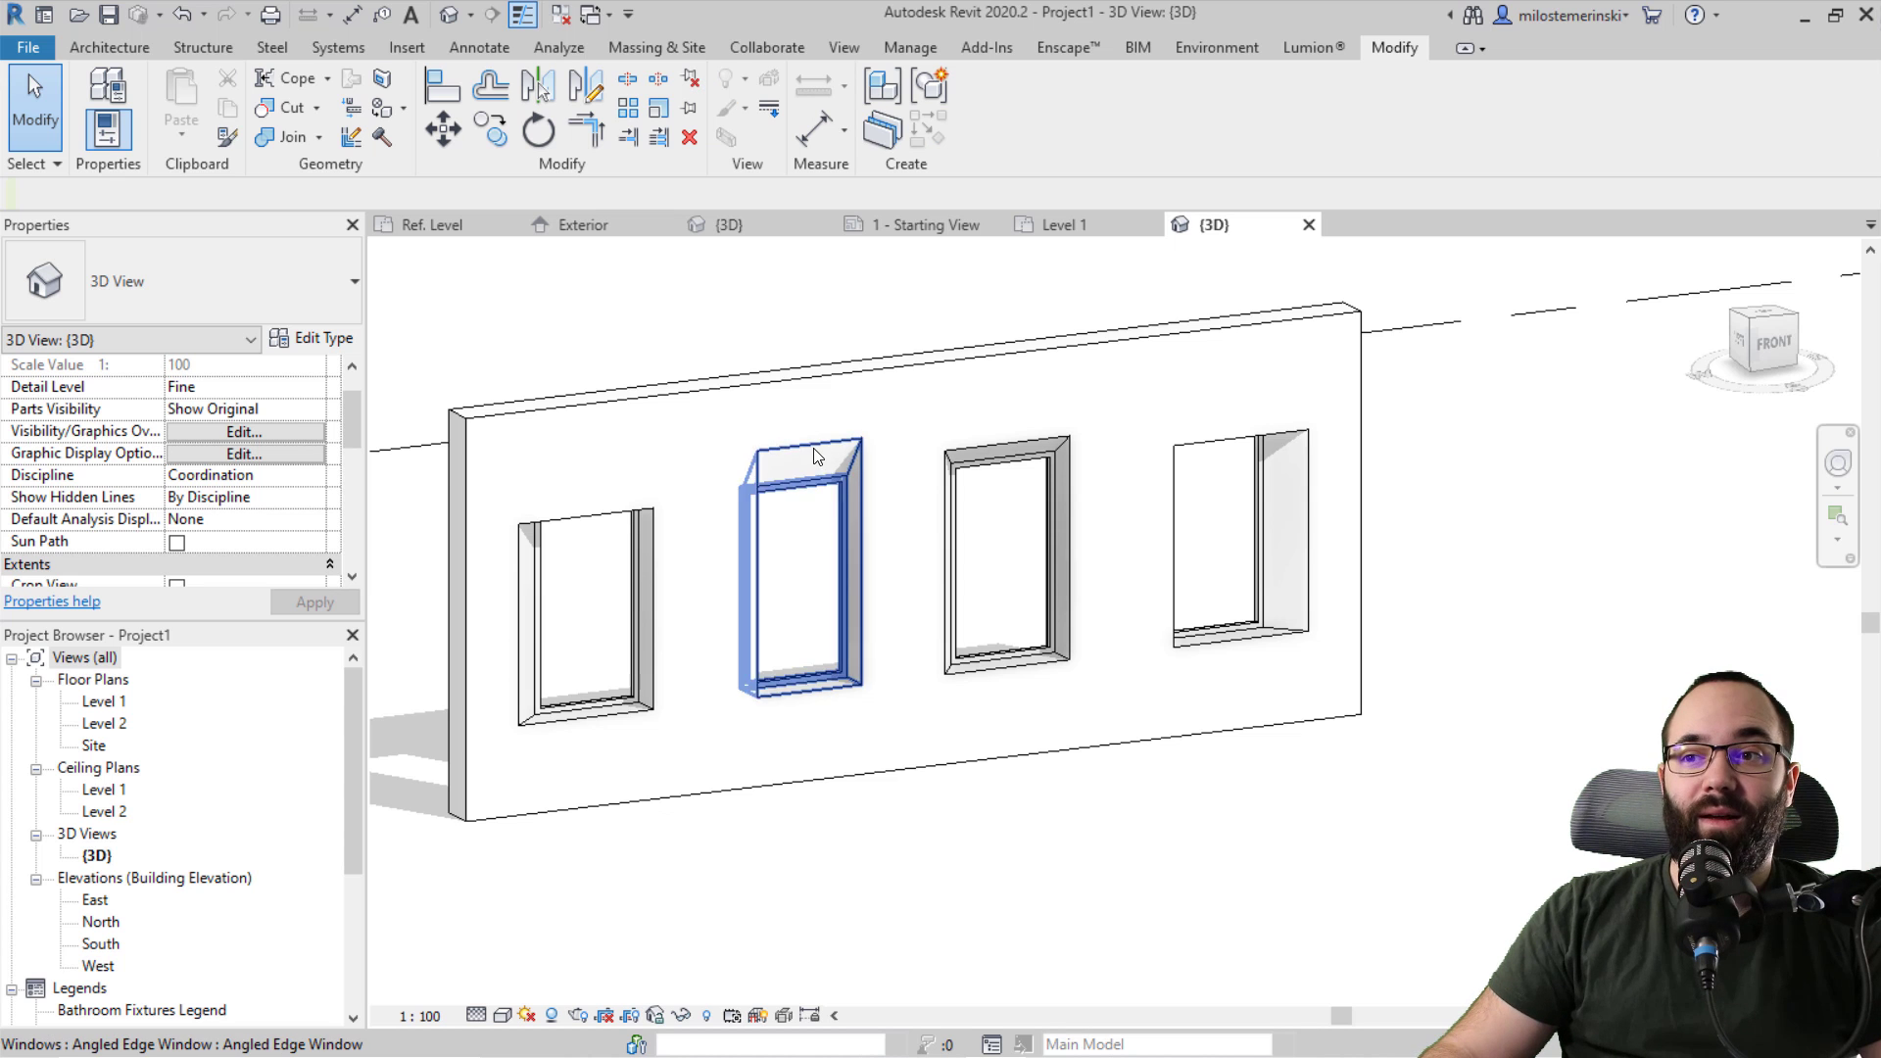
pyautogui.keyDown('shift'); pyautogui.moveTo(911, 587); pyautogui.dragTo(963, 715, button='middle'); pyautogui.keyUp('shift')
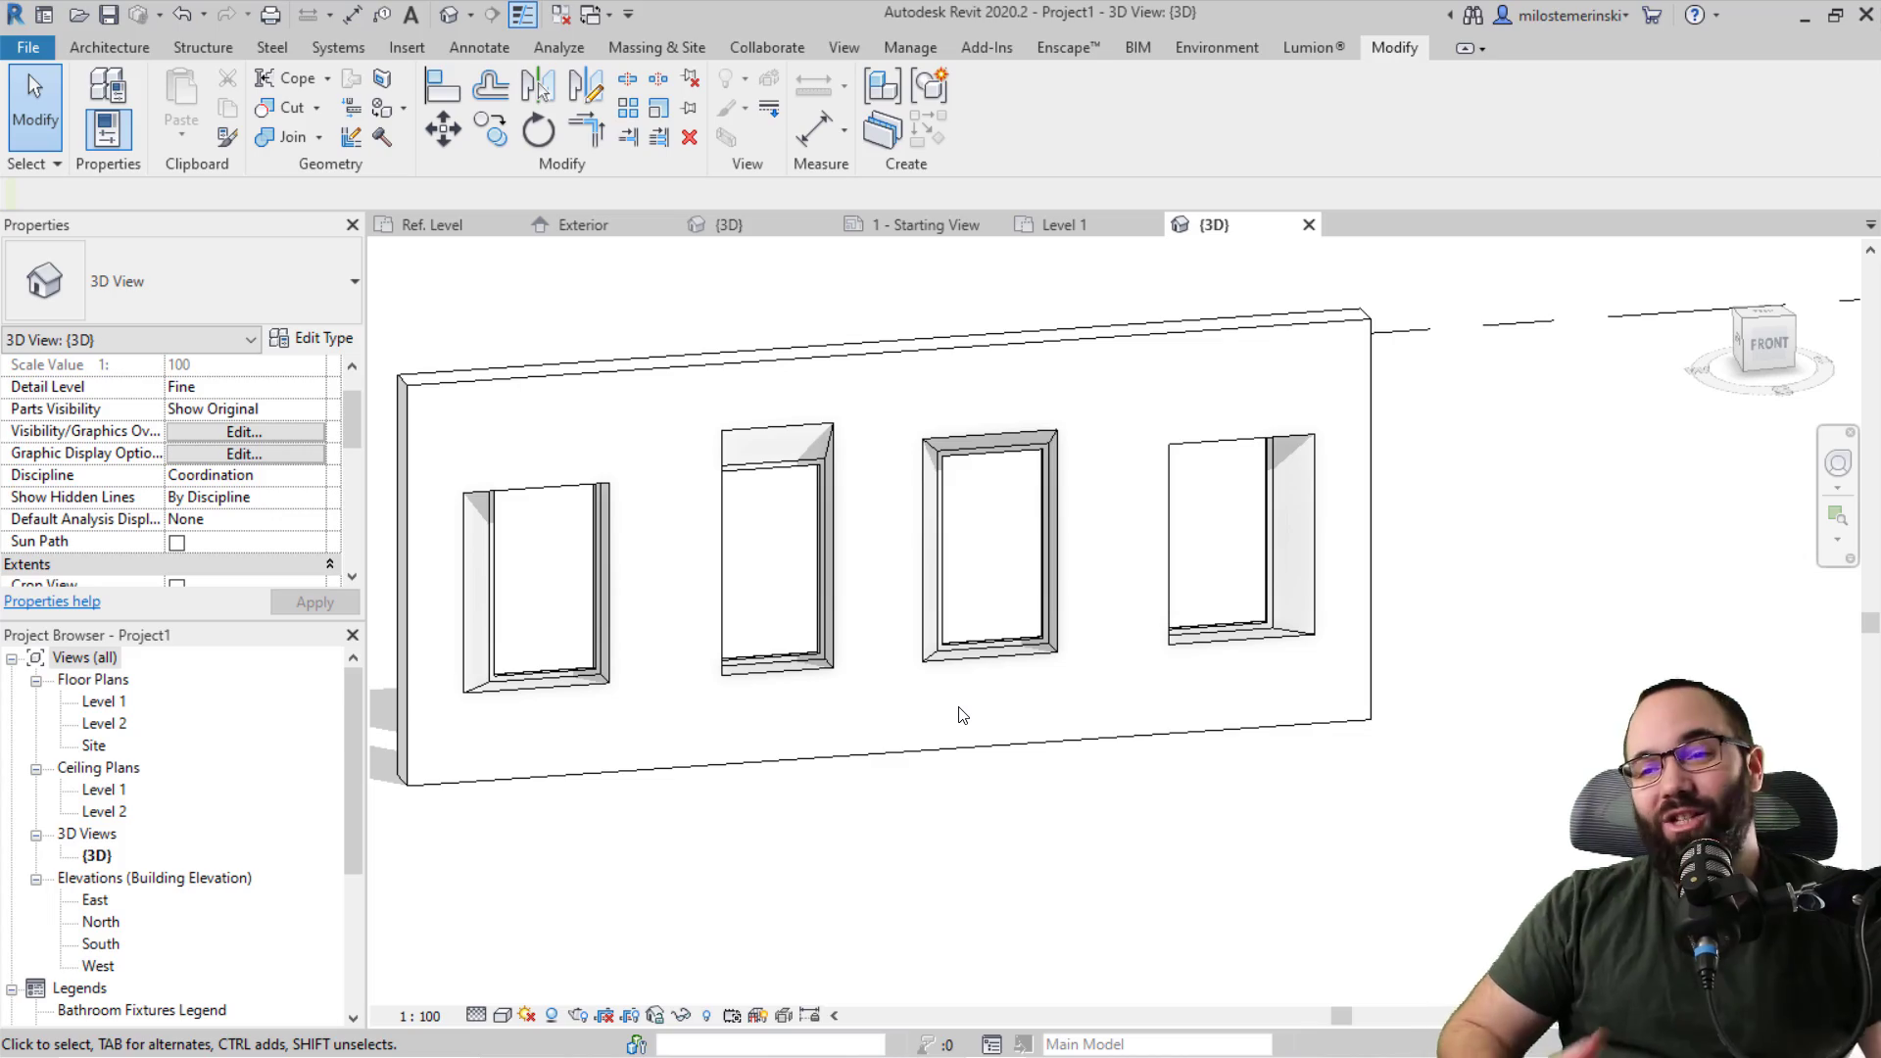